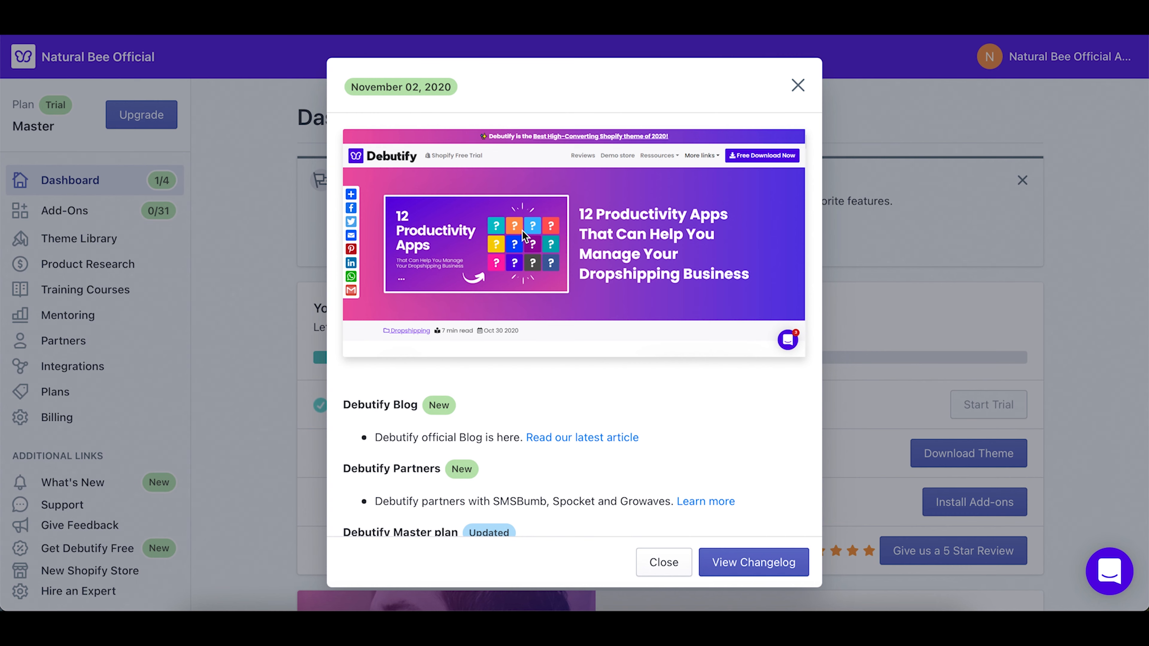
Step: Close the What's New announcements window
scroll(455, 395, "down", 3)
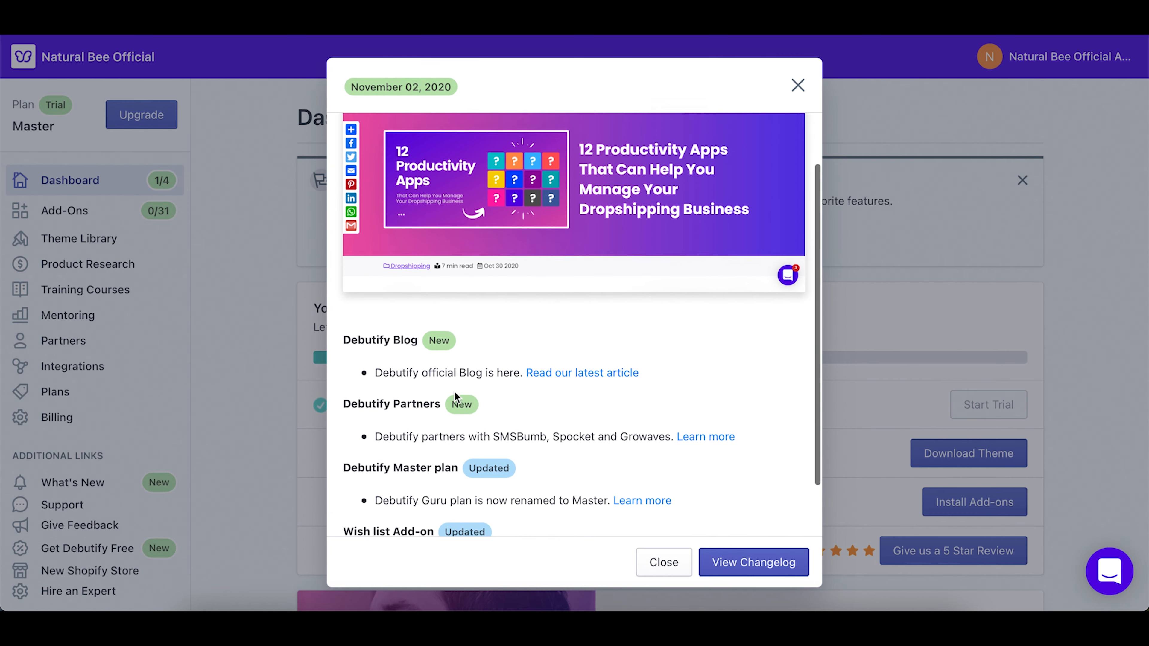
scroll(455, 395, "up", 3)
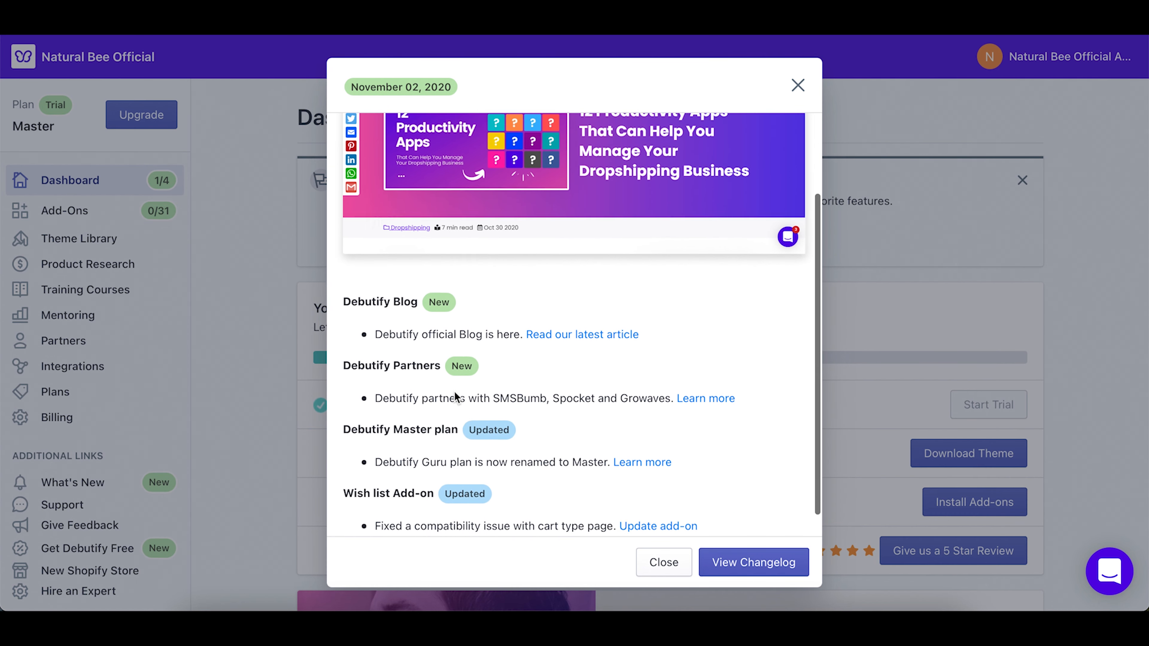
scroll(455, 394, "down", 3)
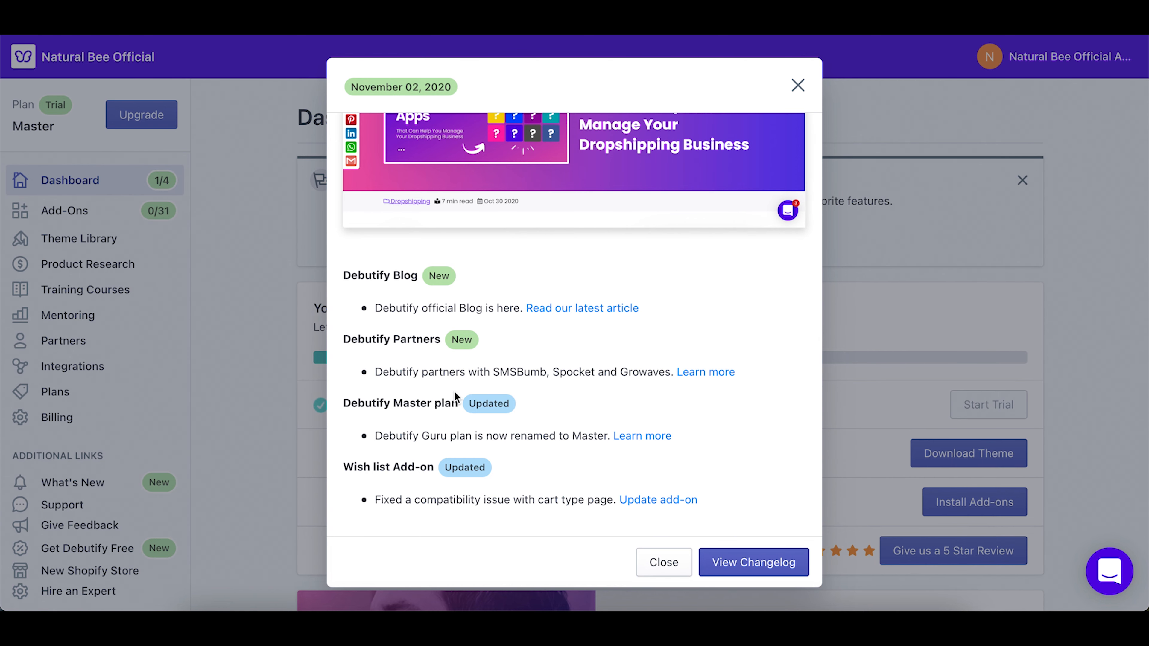
left_click(669, 566)
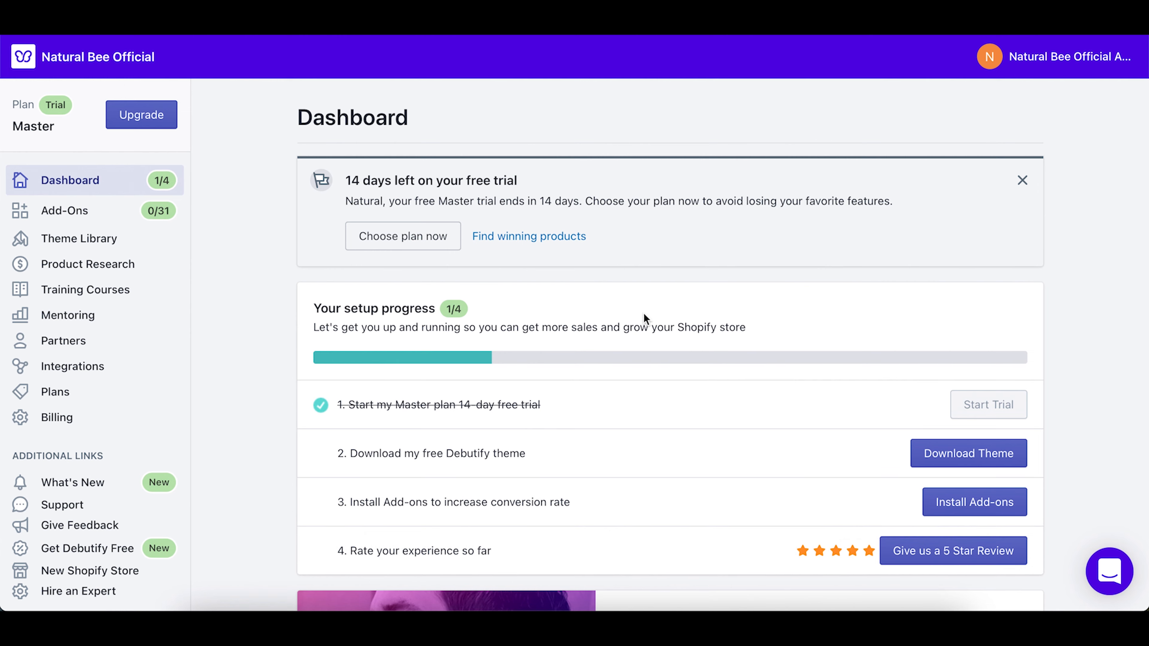
Step: Go to the Add-Ons page, which offers up to 31+ add-ons
scroll(83, 395, "down", 2)
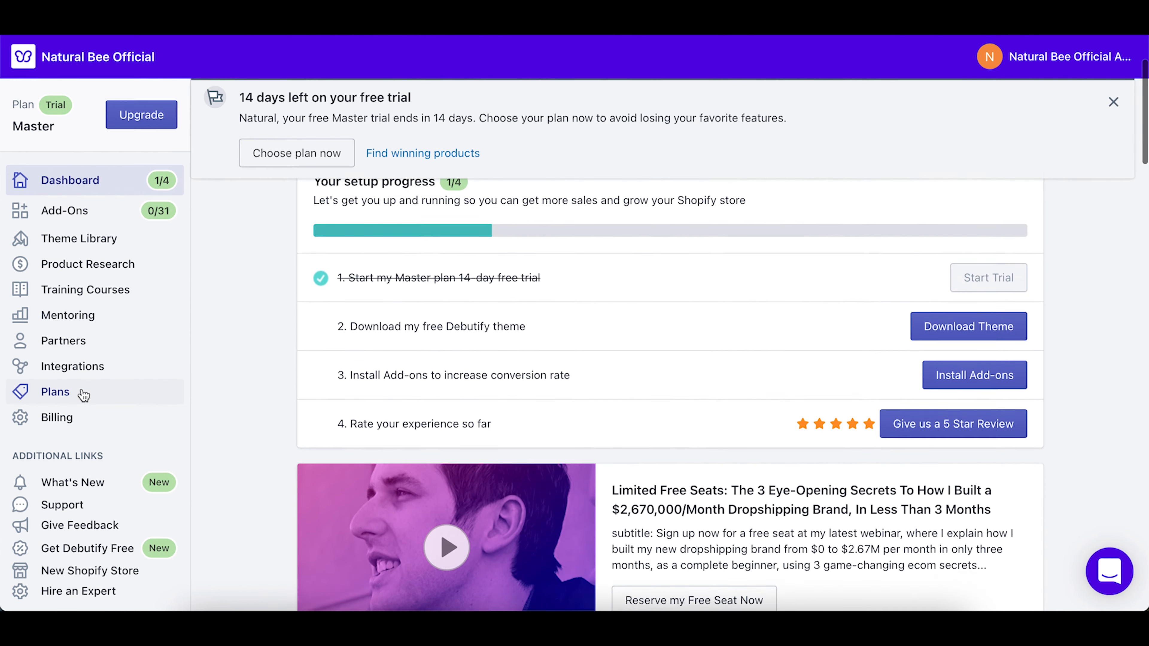
left_click(76, 211)
scroll(521, 439, "down", 3)
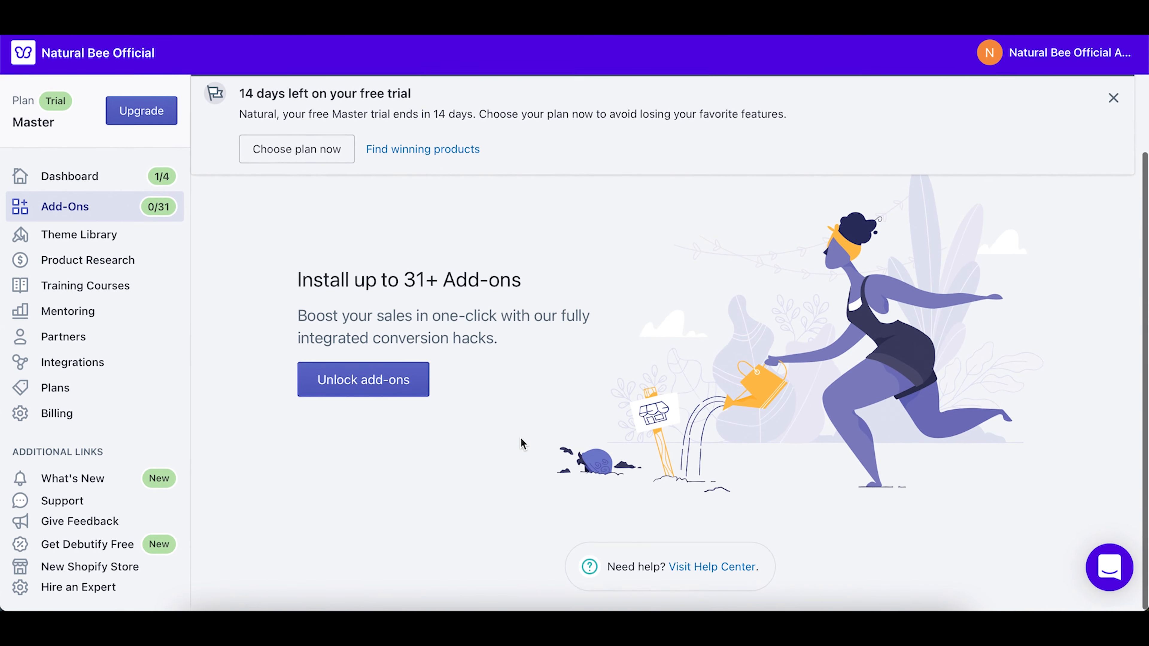
Step: Open the Plans page and scroll through its table of add-ons included per plan
left_click(366, 384)
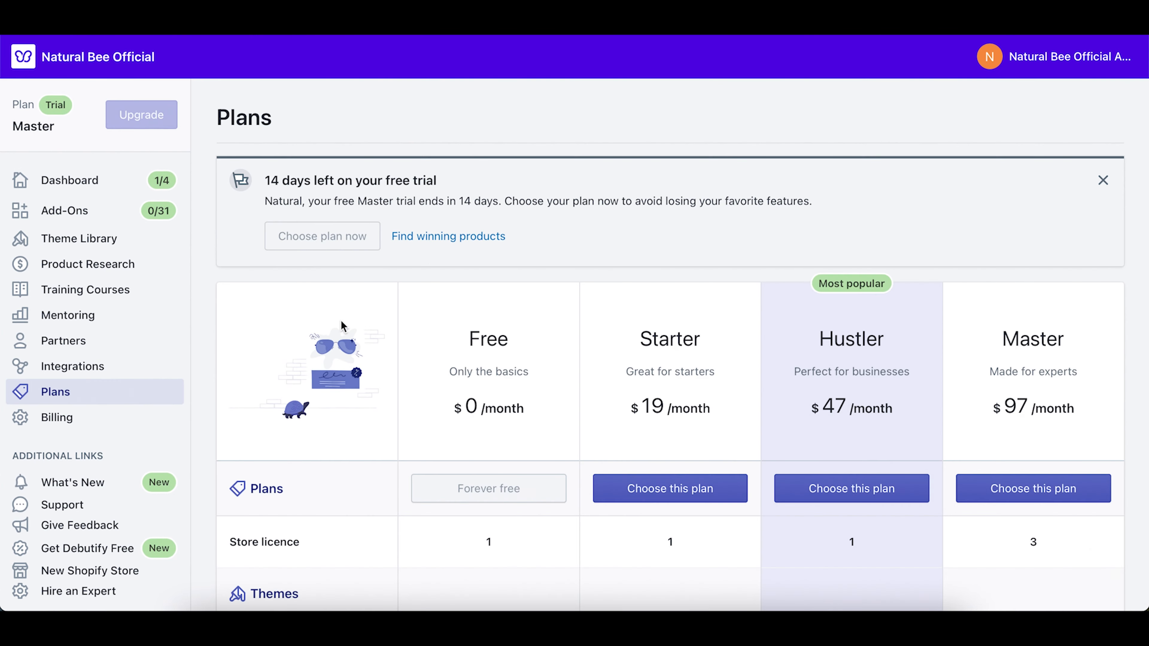
scroll(314, 245, "down", 5)
scroll(314, 245, "up", 5)
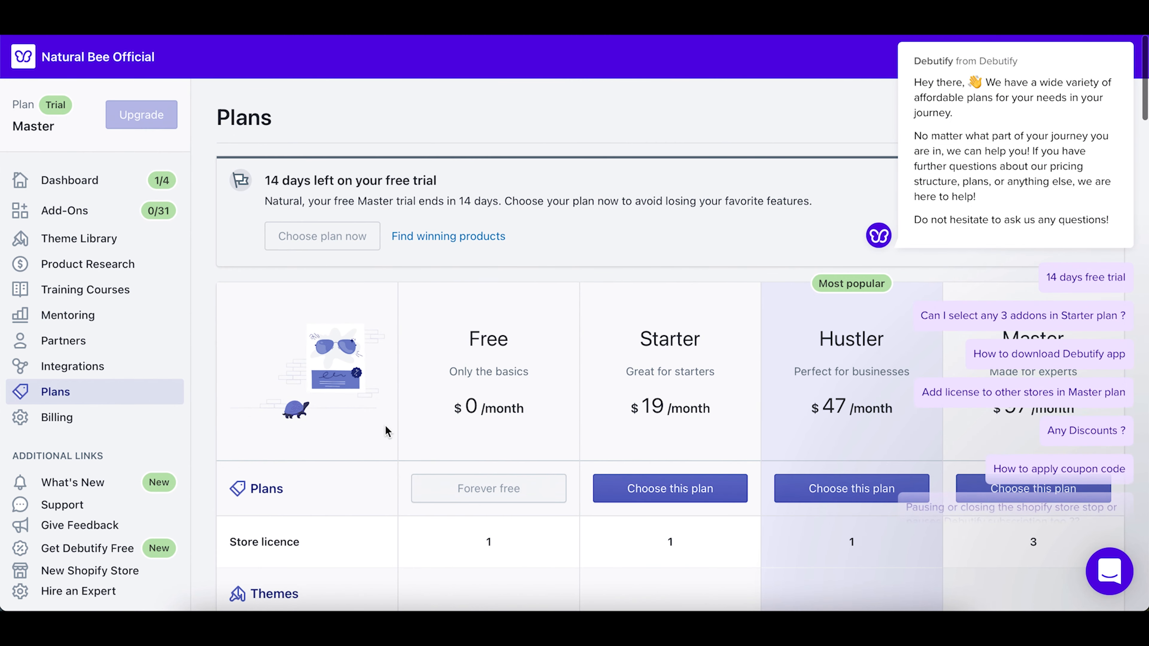
scroll(842, 364, "down", 2)
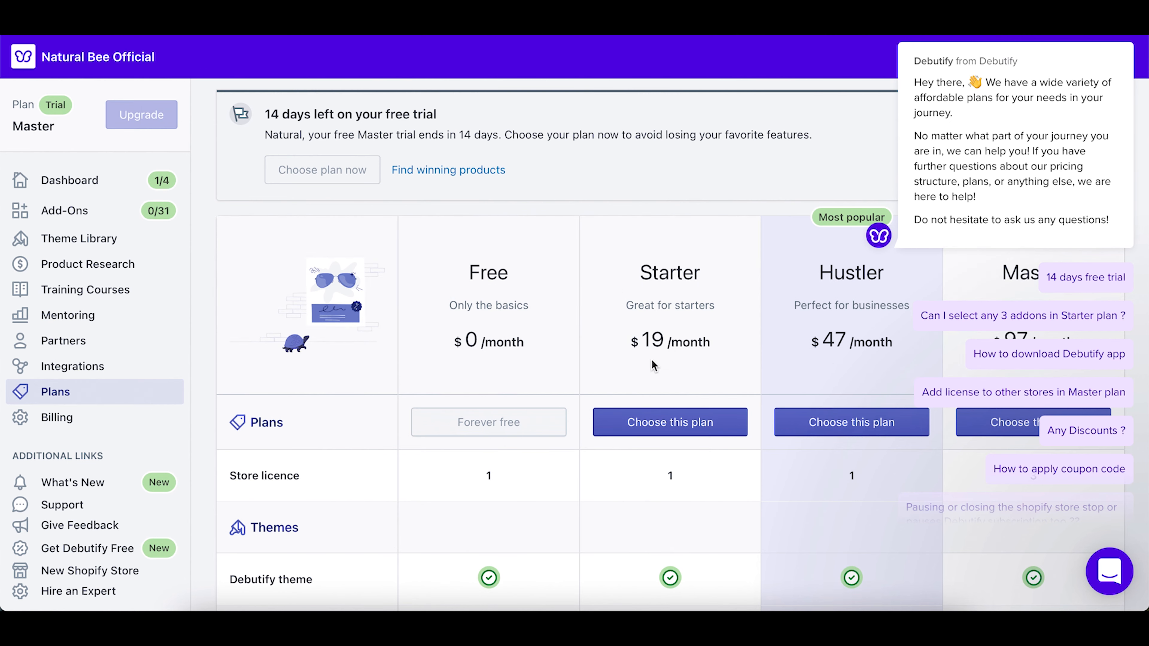
scroll(652, 361, "down", 5)
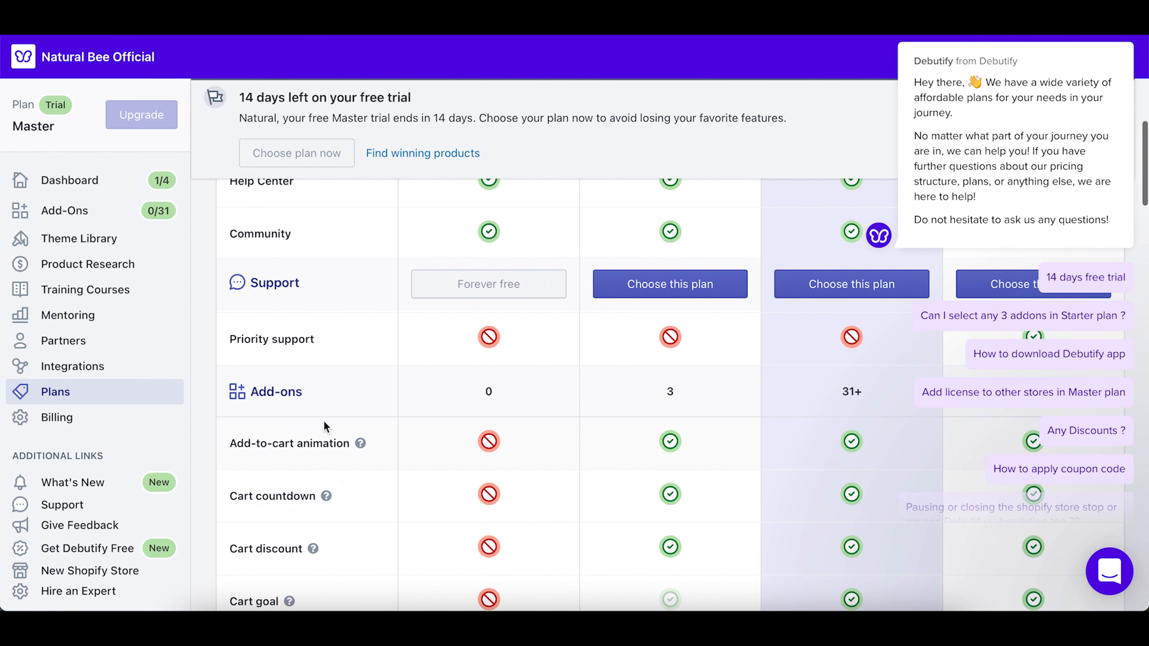
scroll(322, 424, "down", 2)
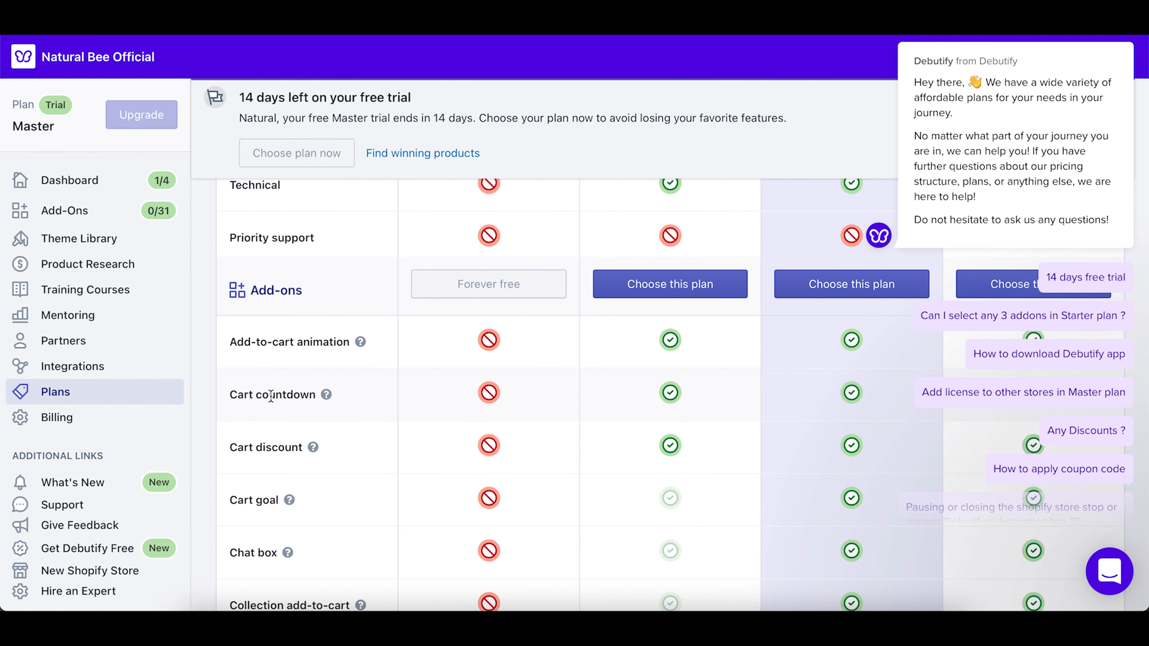
scroll(269, 394, "down", 2)
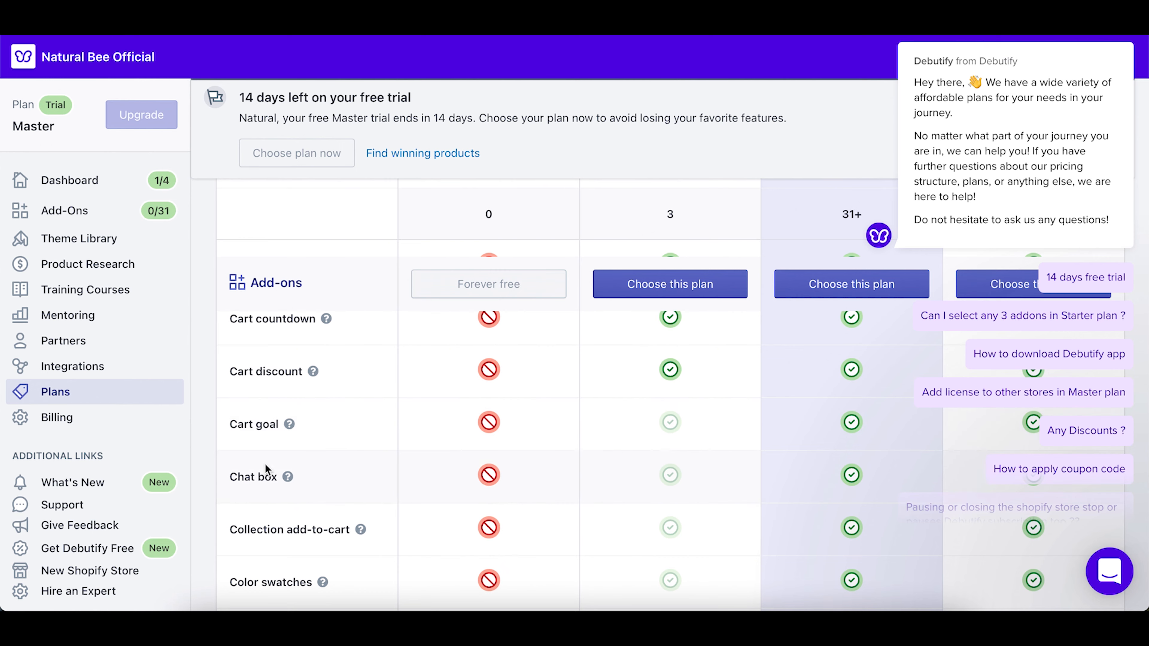
scroll(267, 474, "down", 5)
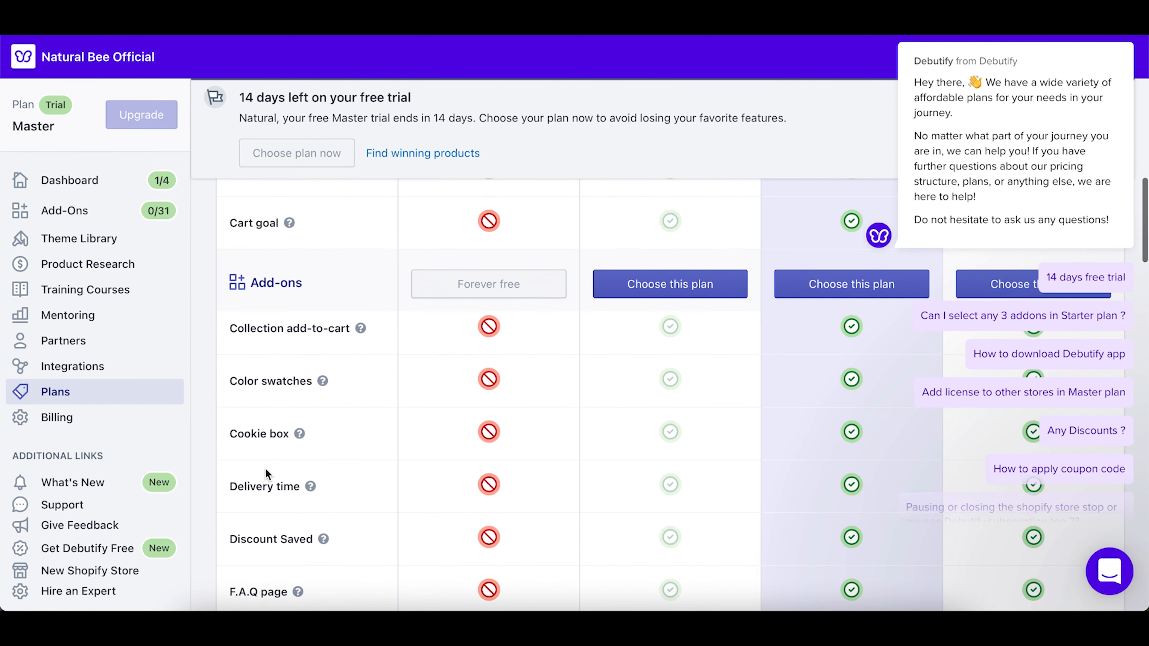
scroll(266, 473, "down", 5)
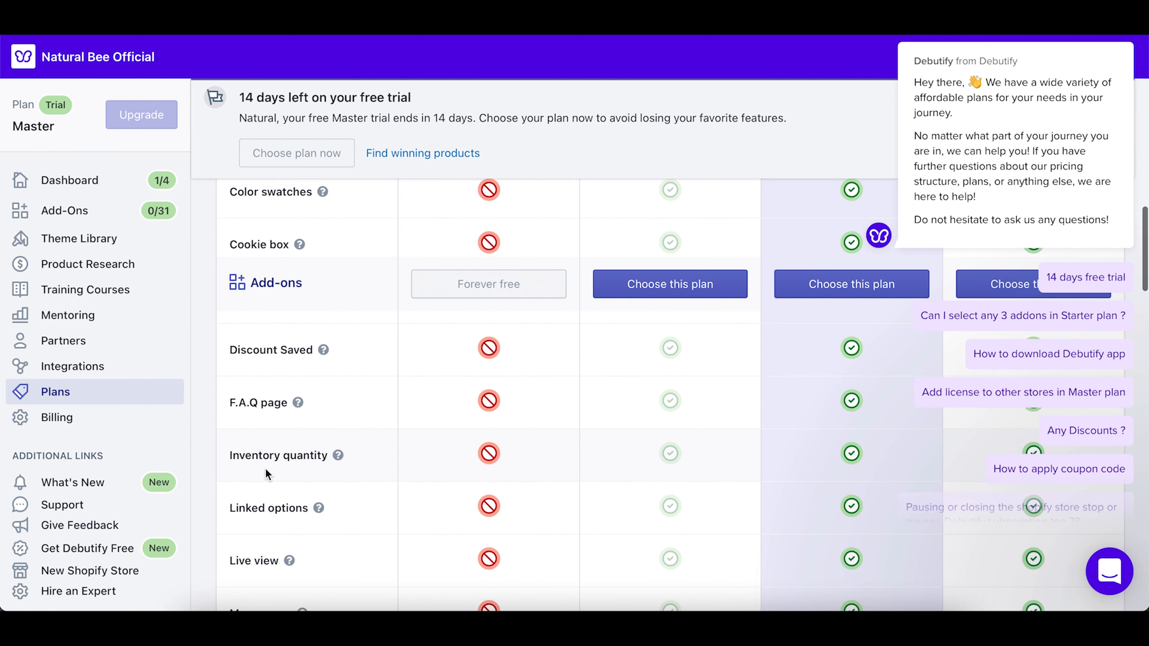
scroll(265, 472, "down", 4)
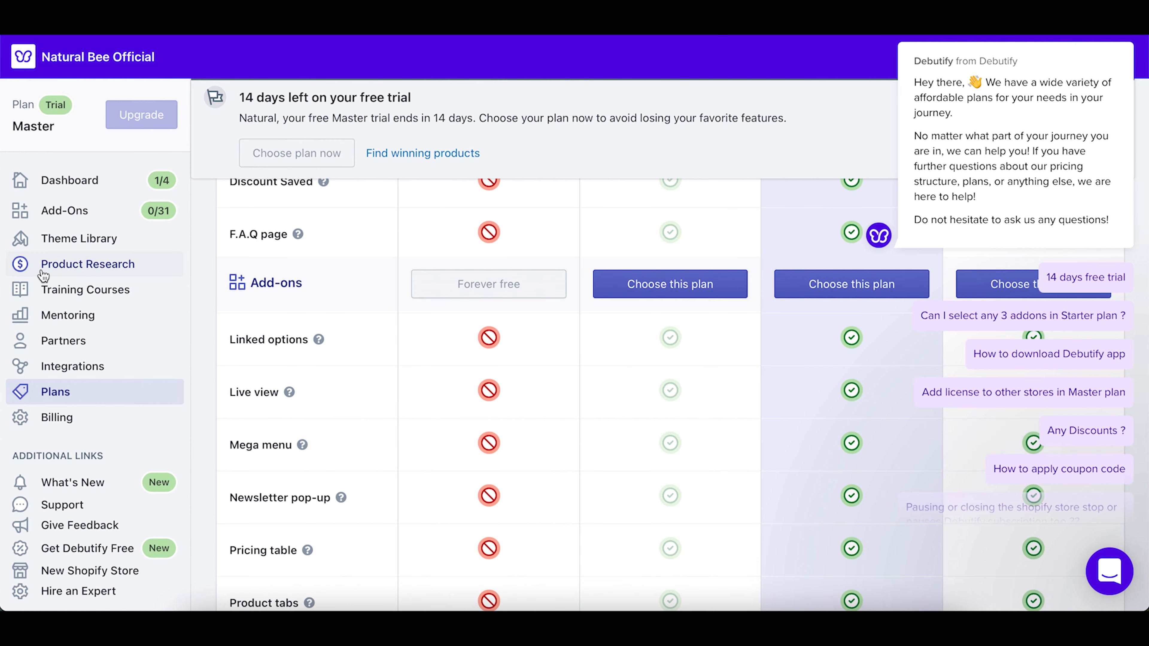
left_click(71, 240)
Step: Add the Debutify 2.0.2 theme to the store's theme library
scroll(422, 406, "down", 2)
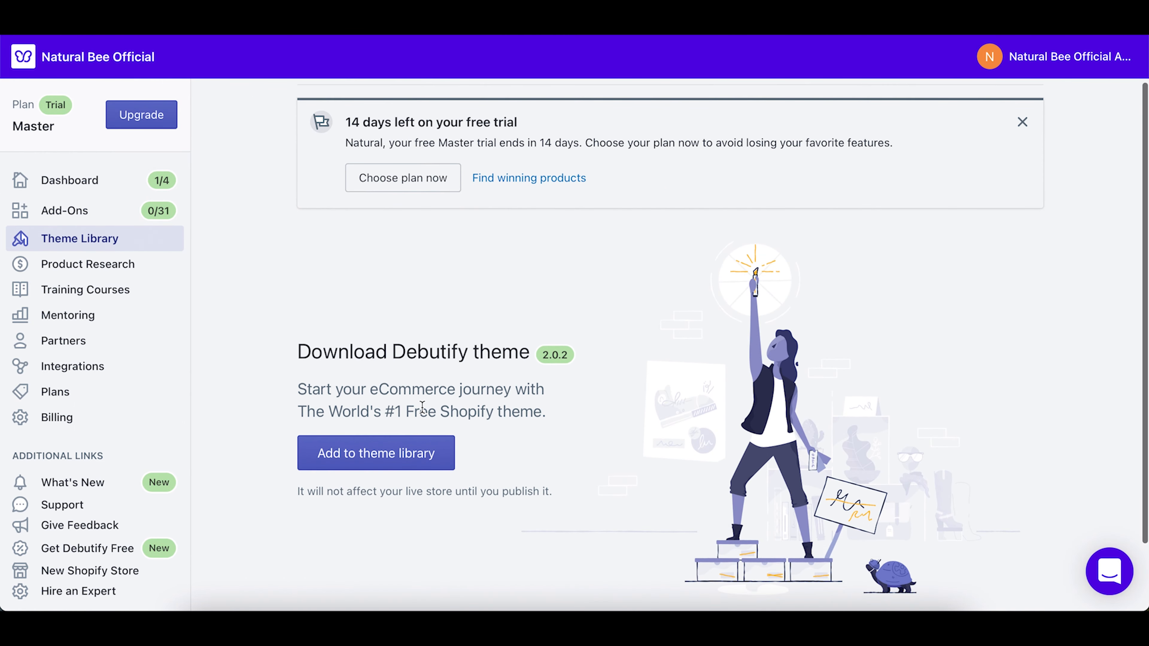
left_click(394, 469)
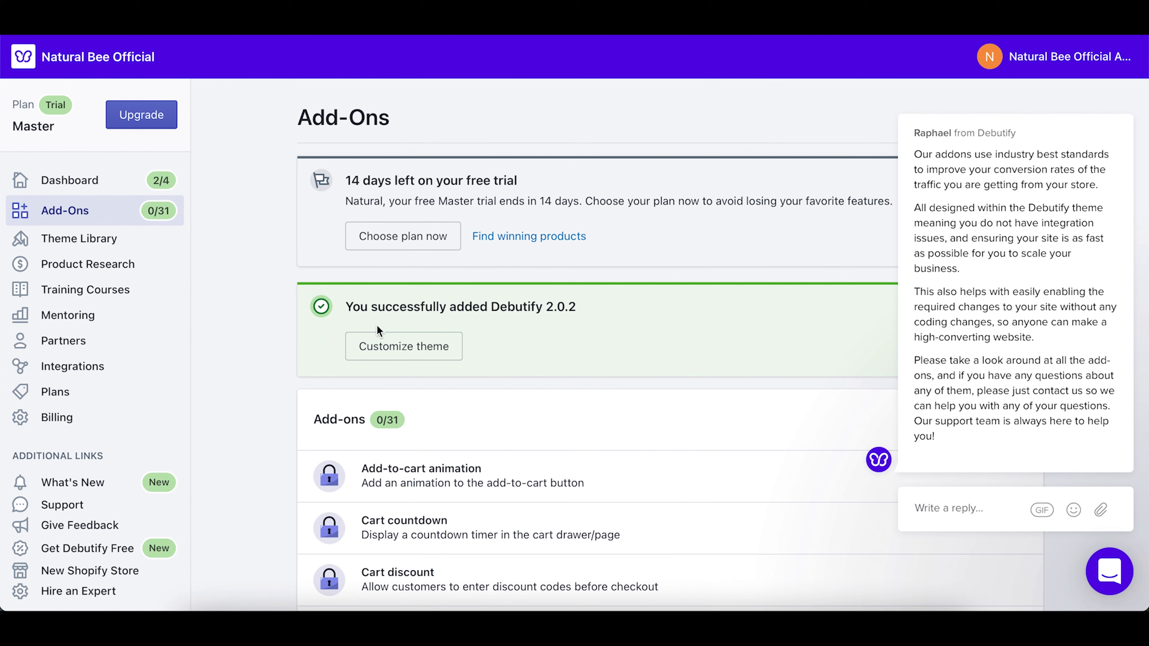
Step: Open Debutify 2.0.2 in the theme editor and scroll through its default Home page sections
left_click(423, 356)
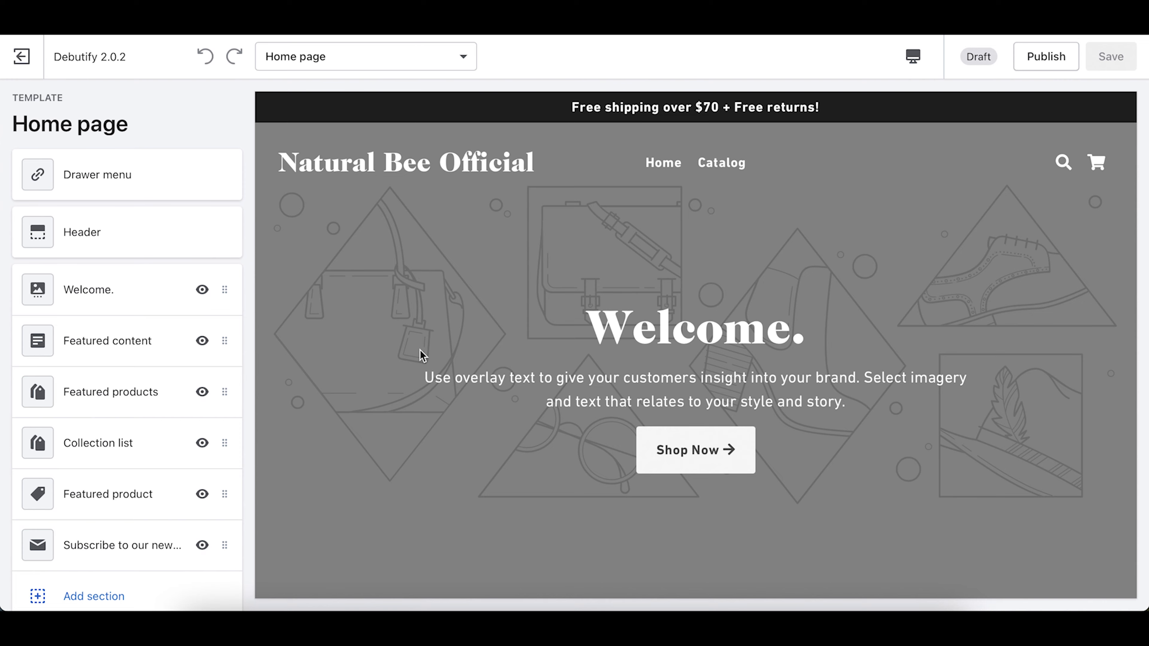
scroll(422, 356, "down", 10)
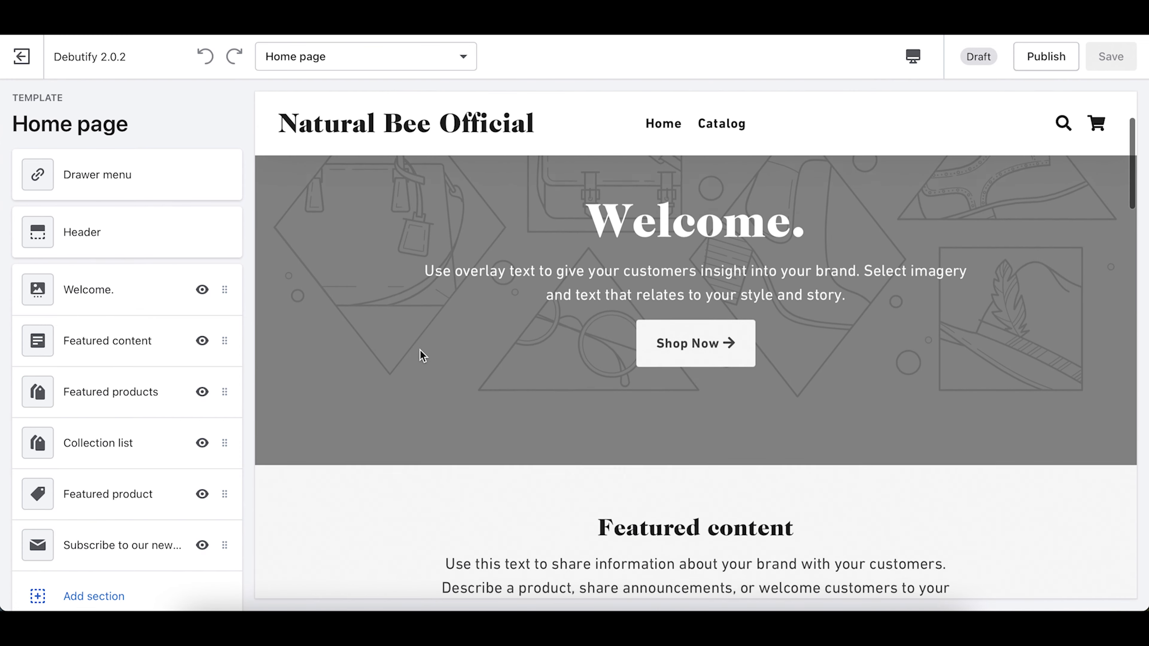
scroll(421, 354, "down", 12)
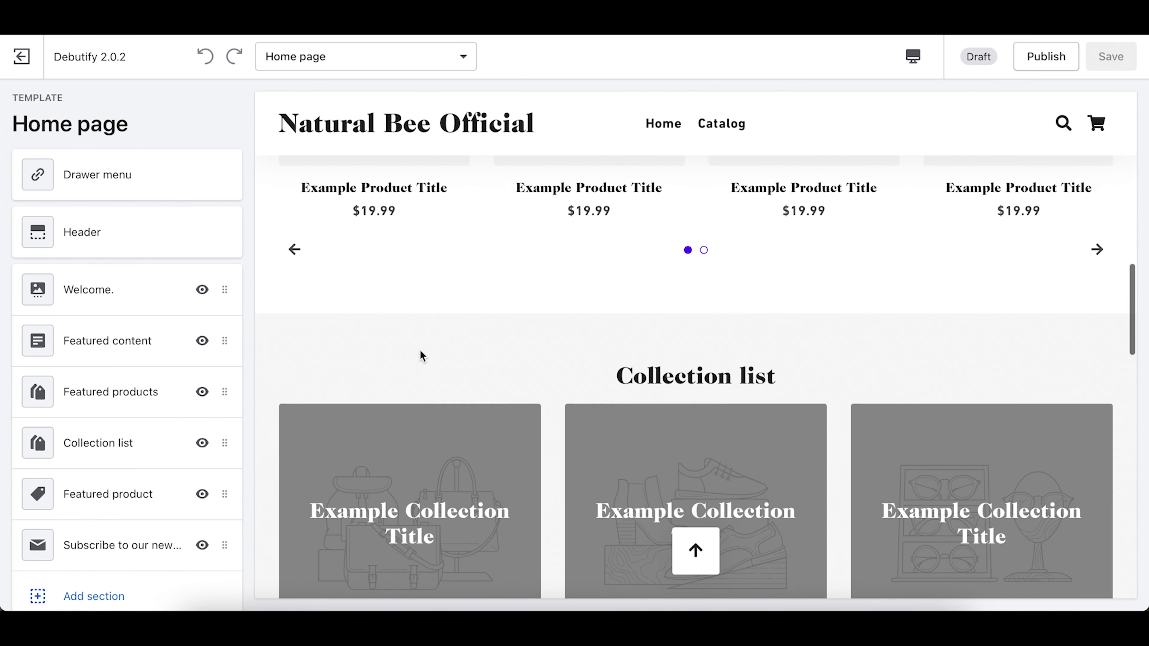
scroll(420, 355, "down", 12)
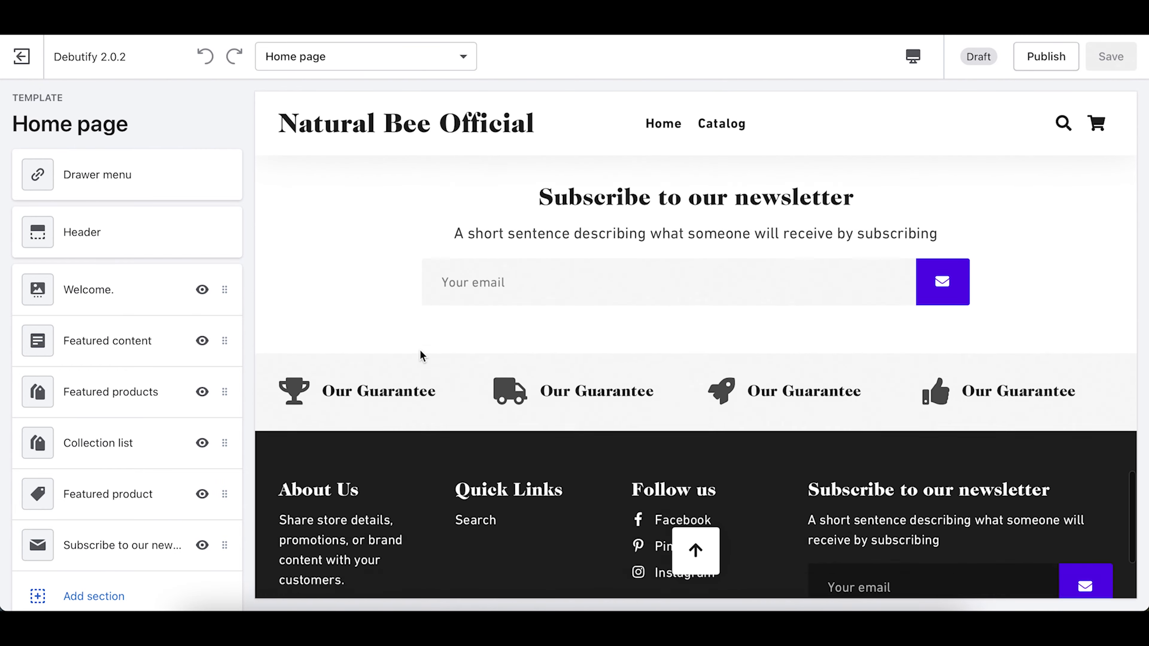
scroll(421, 355, "up", 20)
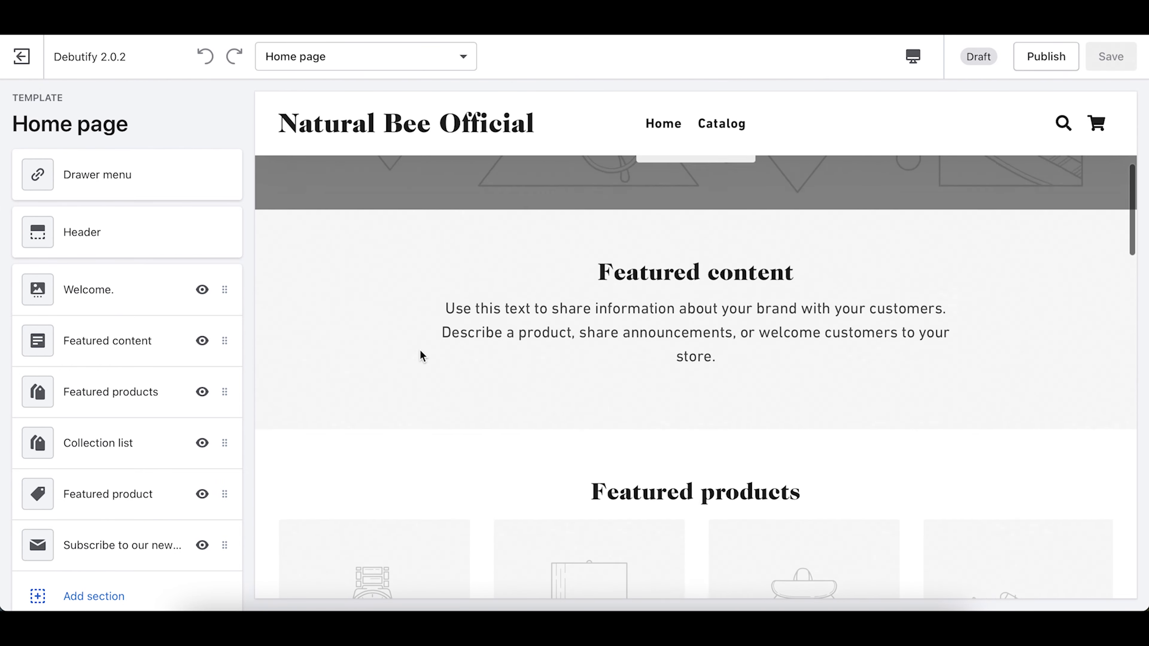
scroll(420, 355, "down", 12)
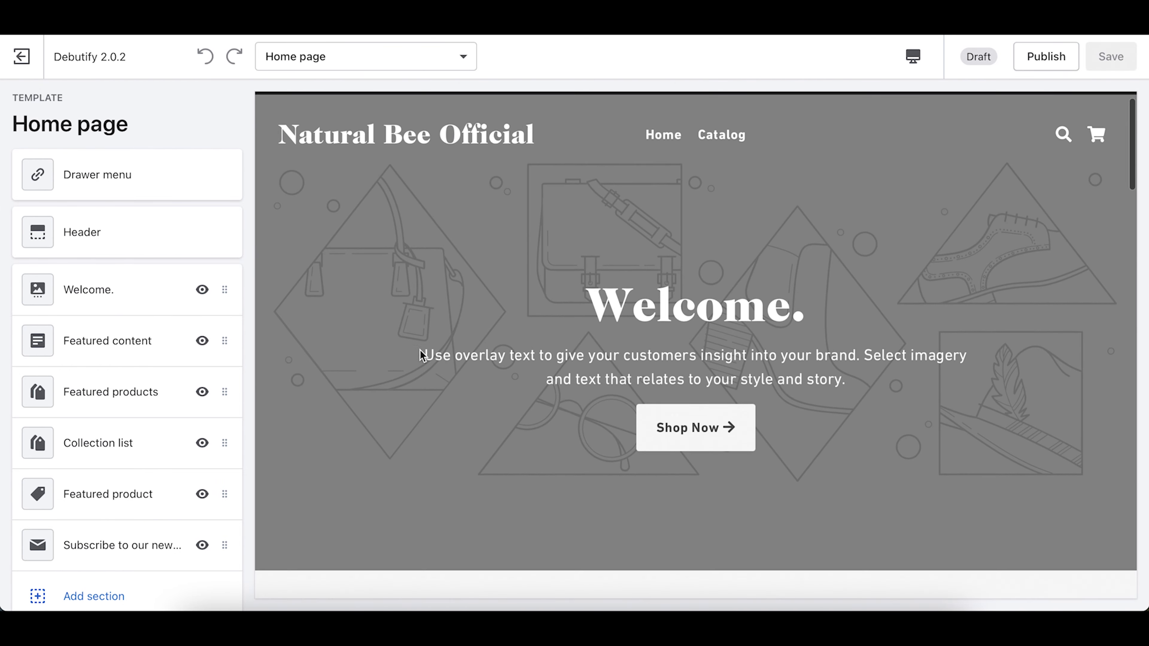
scroll(420, 350, "down", 8)
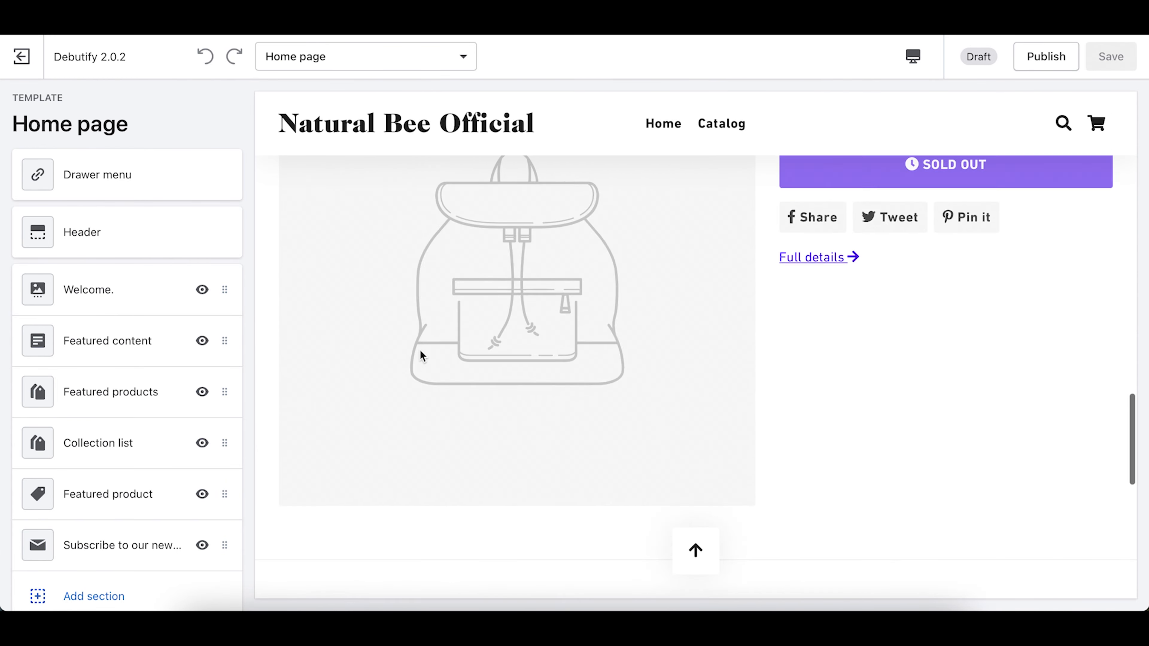
scroll(420, 350, "up", 20)
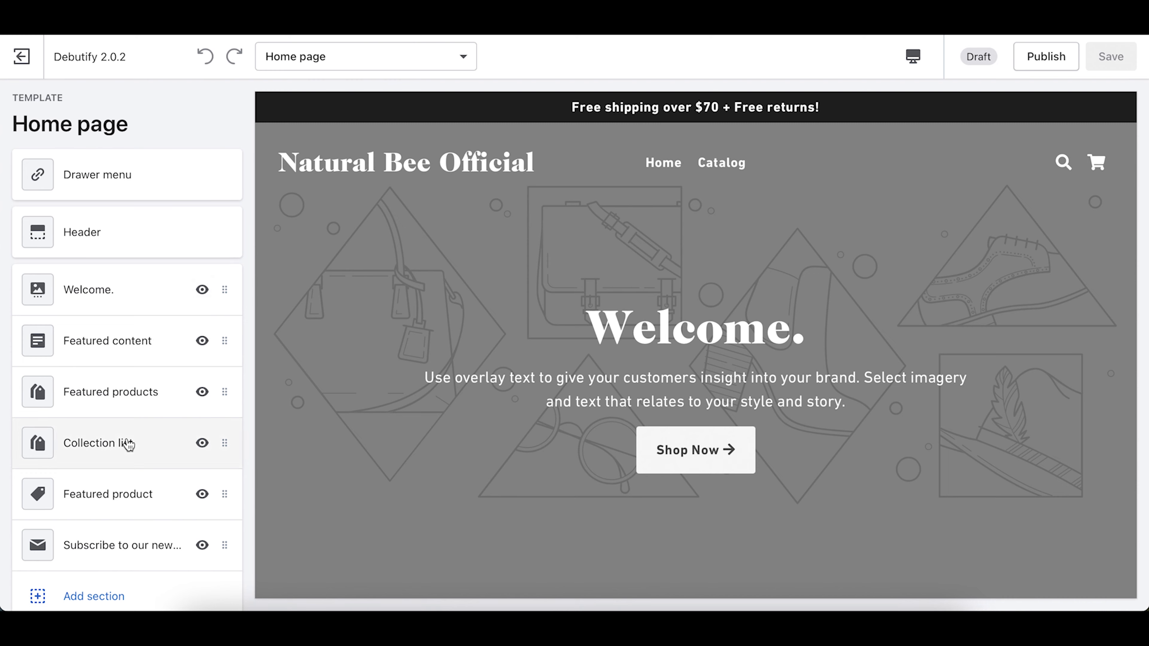
scroll(129, 444, "down", 5)
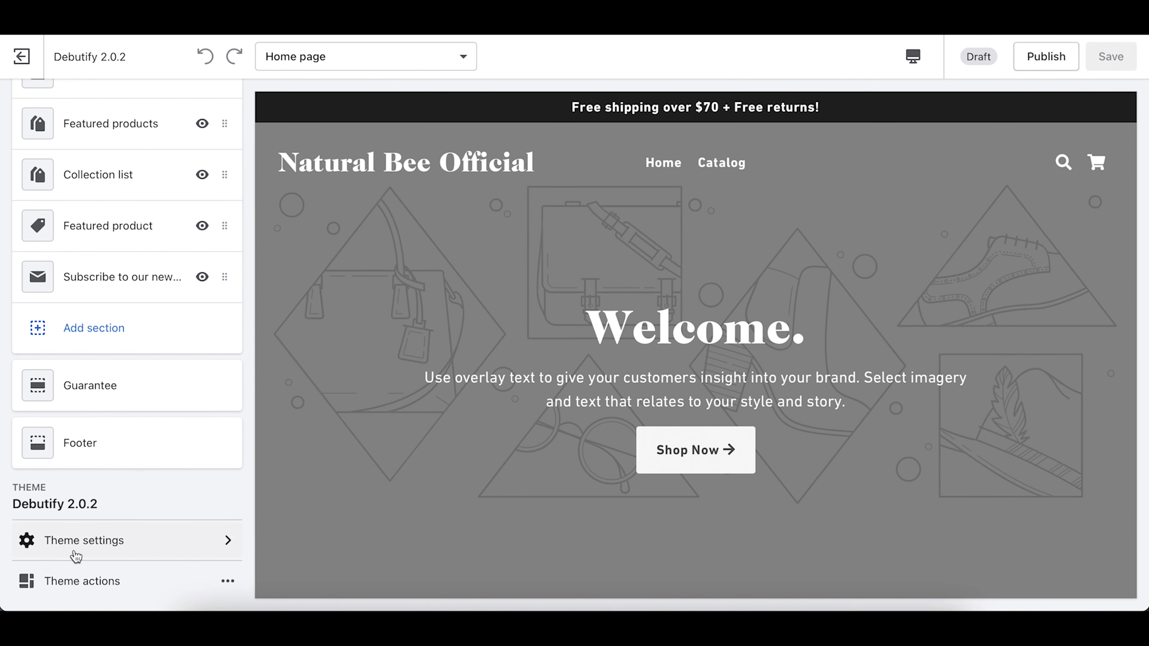
Step: Open the theme's Colors settings under Theme settings
left_click(118, 548)
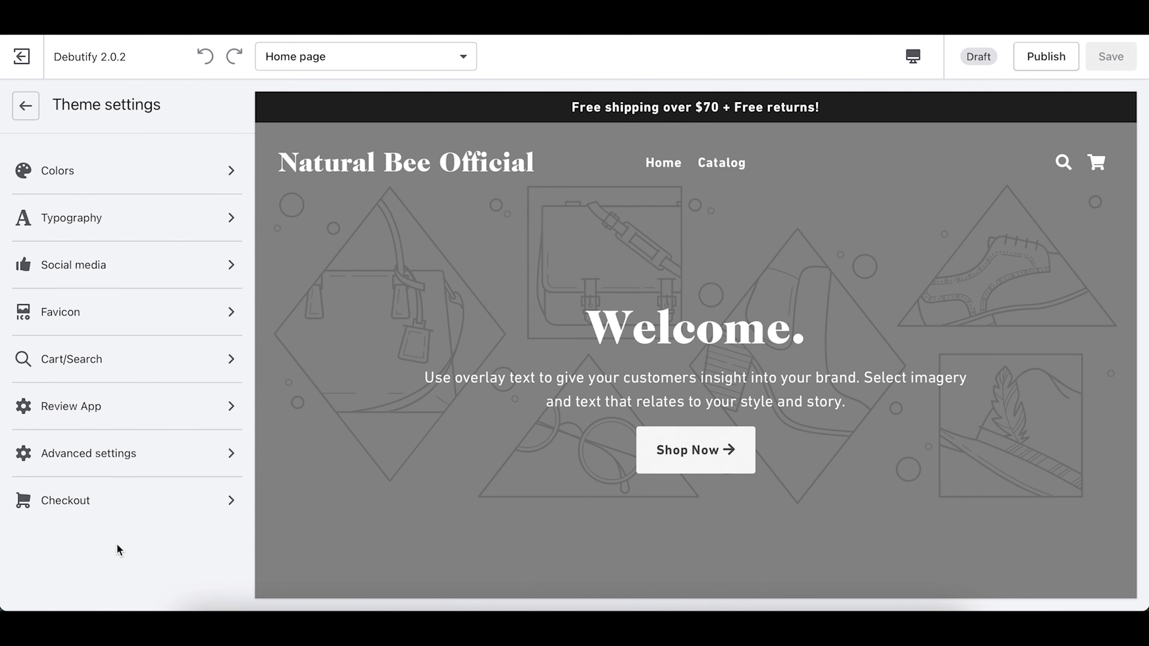
left_click(68, 178)
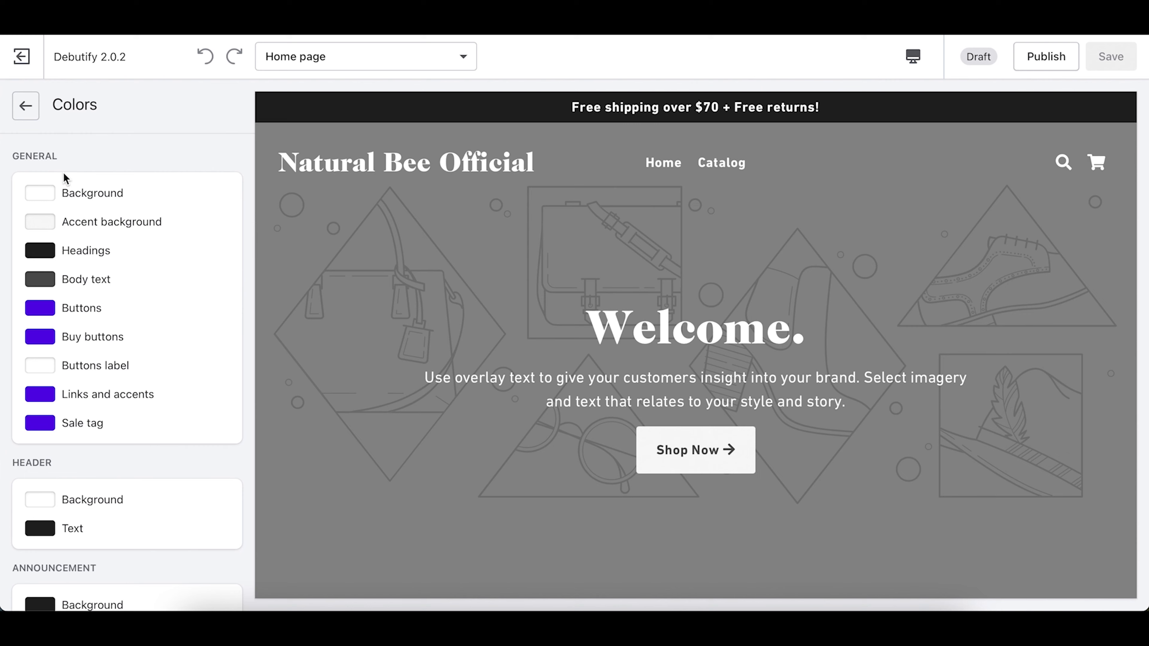
scroll(86, 196, "down", 8)
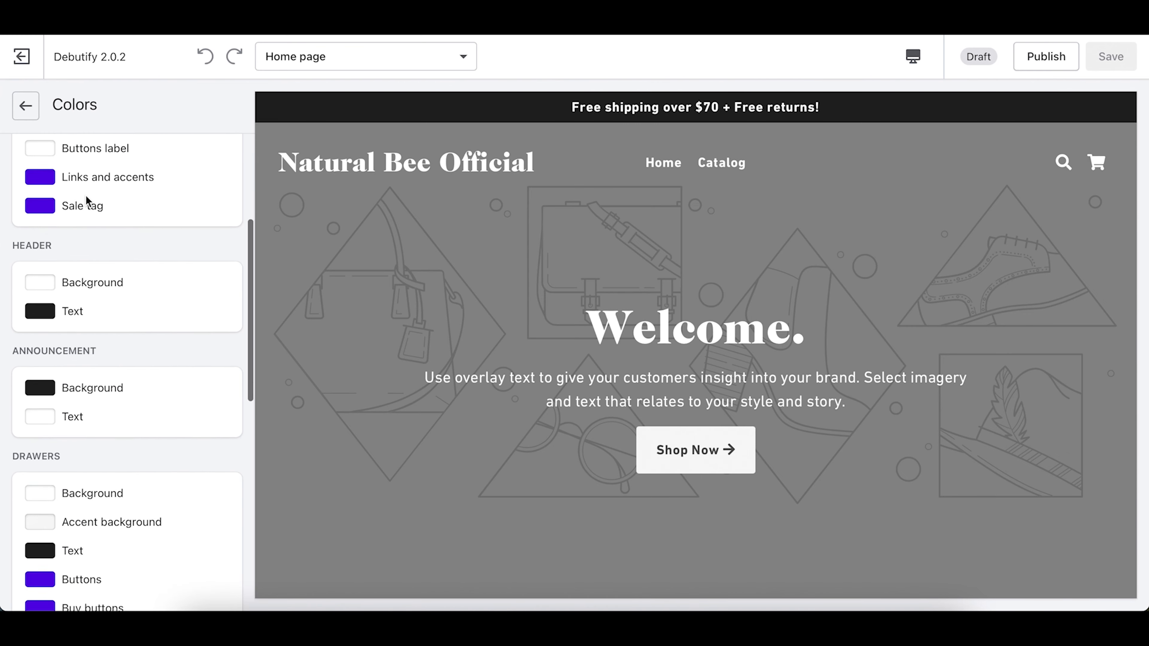
scroll(85, 195, "down", 5)
scroll(85, 195, "up", 15)
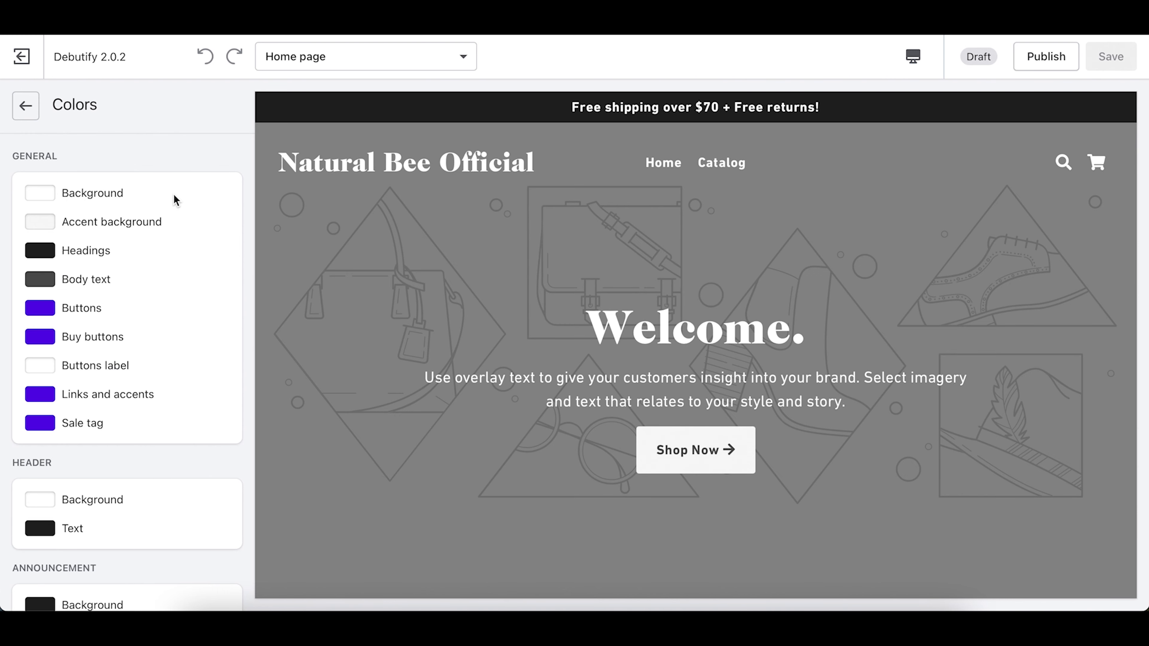
scroll(542, 313, "down", 6)
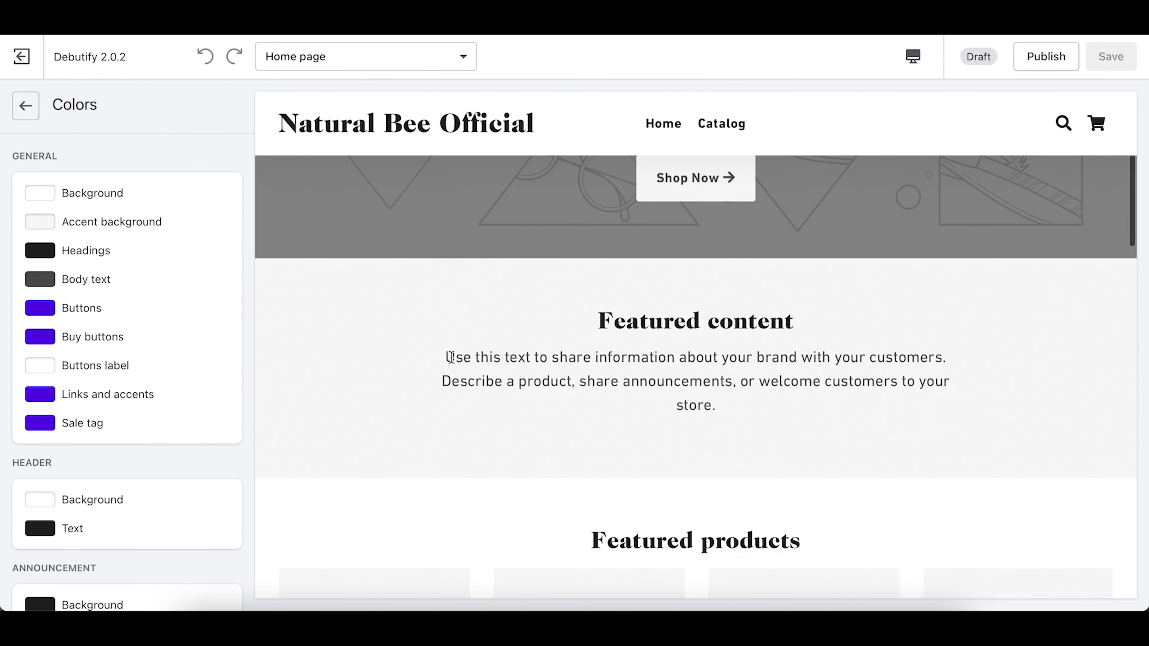
scroll(572, 547, "down", 5)
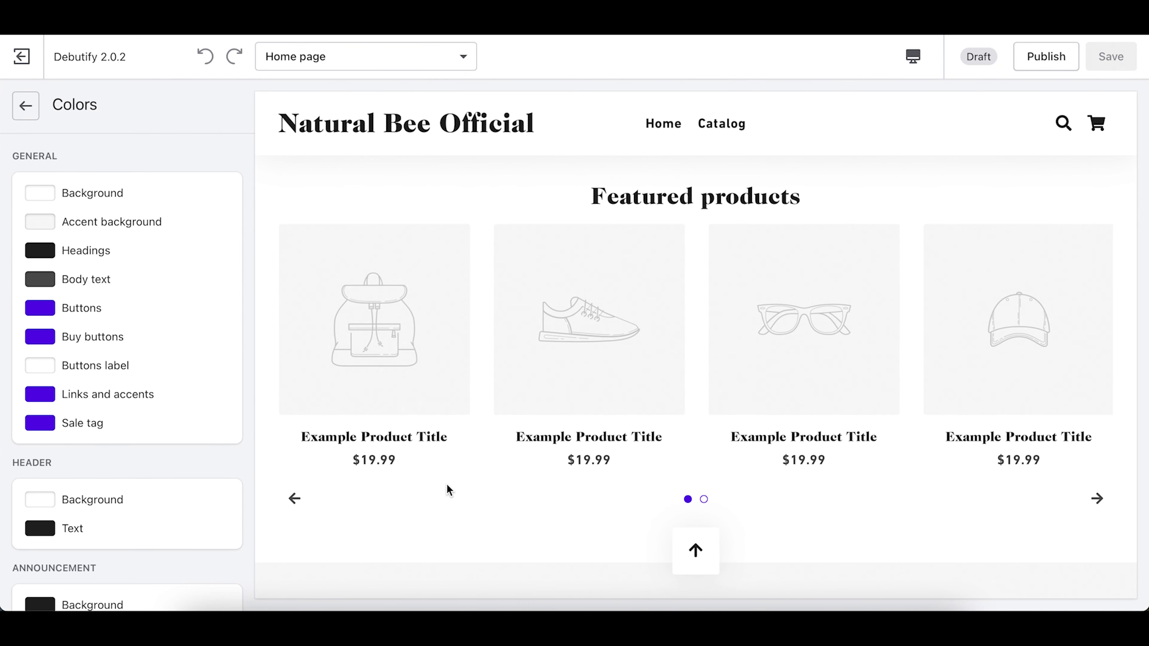
scroll(446, 483, "down", 5)
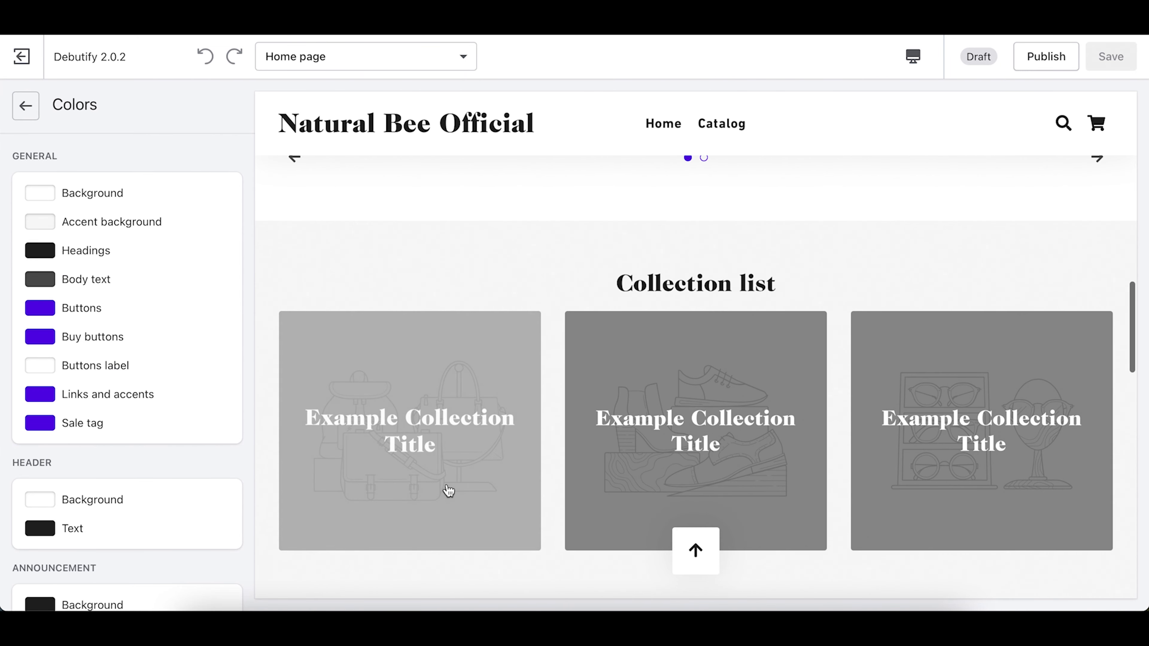
scroll(446, 484, "down", 4)
scroll(448, 491, "down", 1)
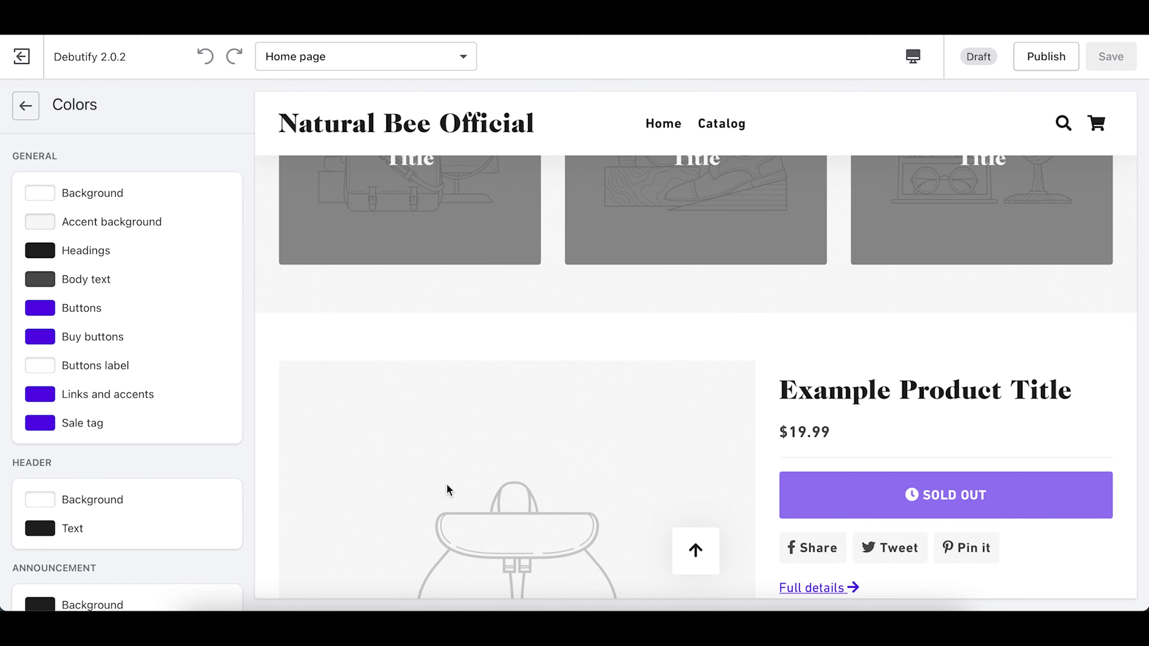
scroll(447, 491, "down", 8)
scroll(446, 484, "down", 5)
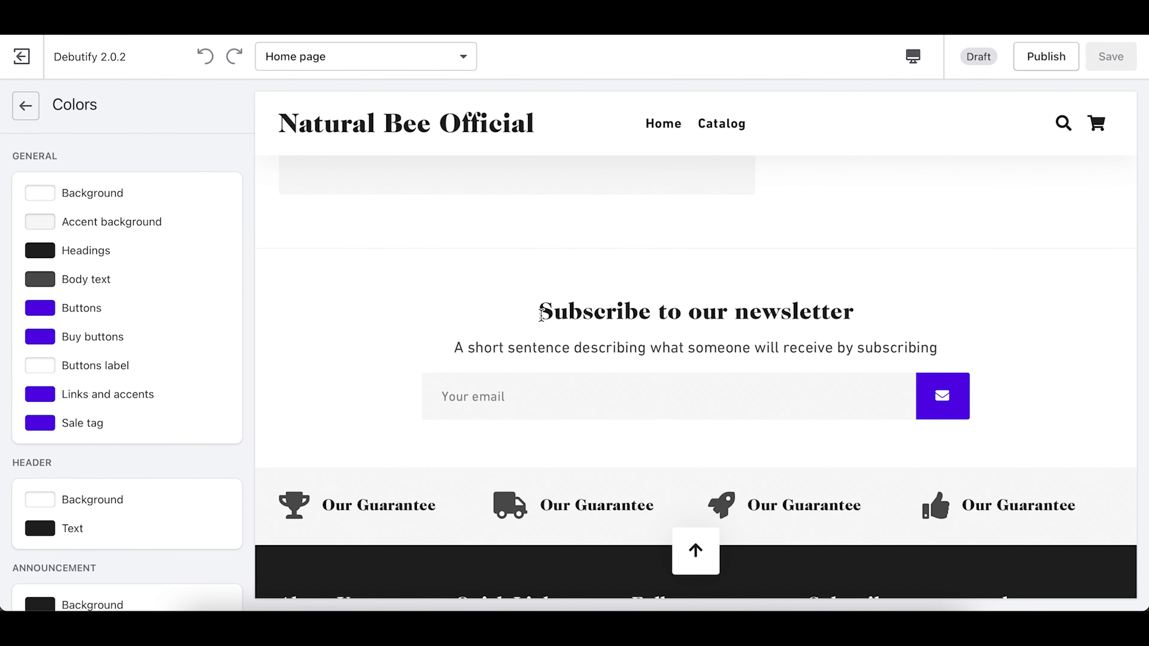
scroll(540, 319, "up", 20)
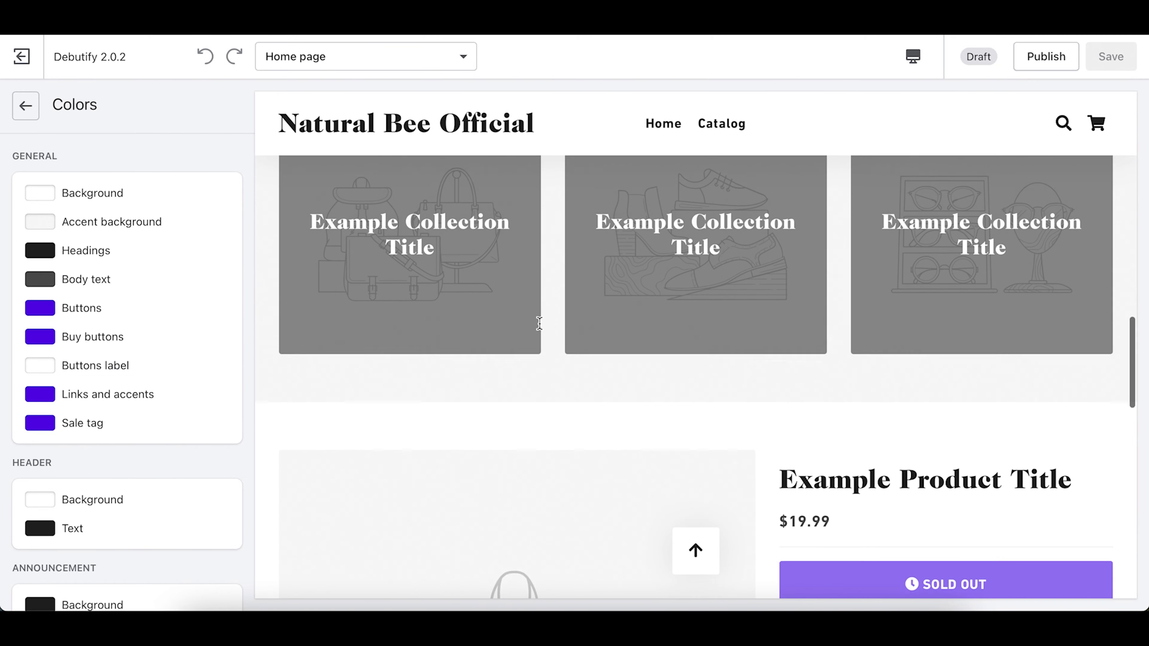
scroll(539, 323, "up", 2)
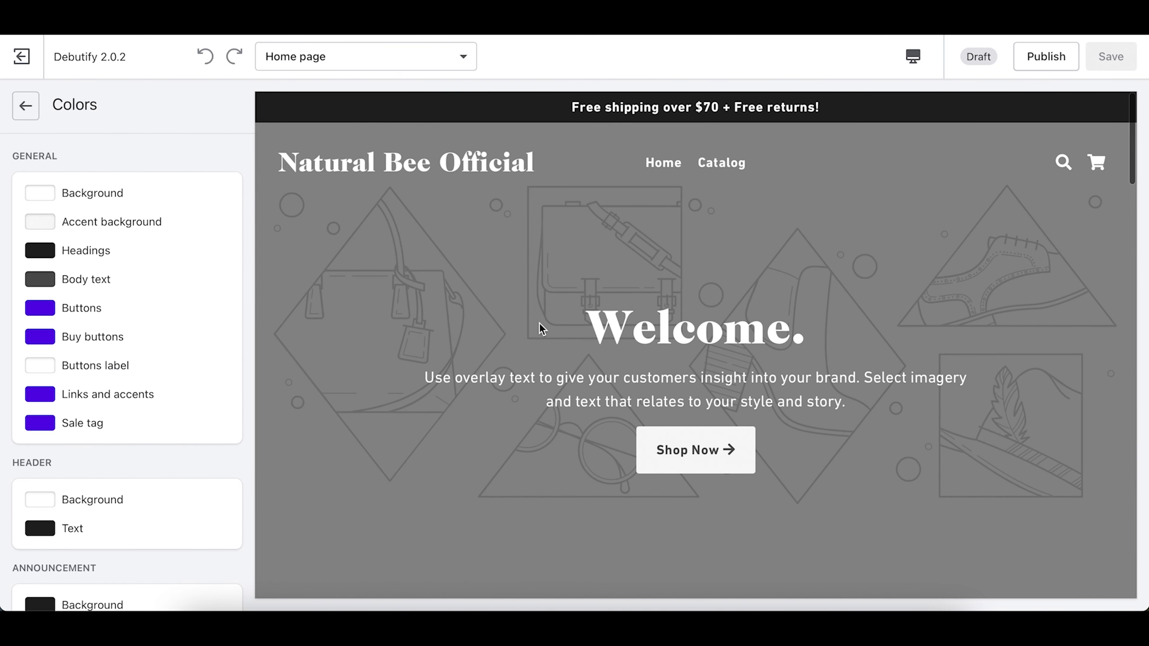
scroll(542, 328, "down", 10)
scroll(542, 329, "up", 5)
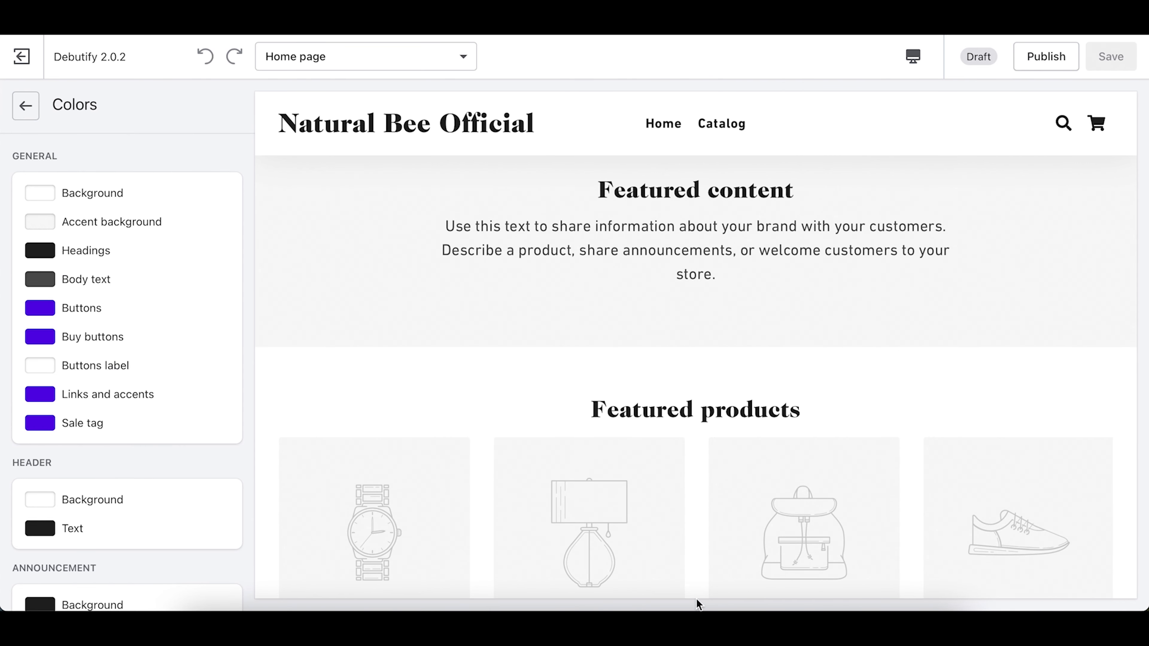
left_click(882, 622)
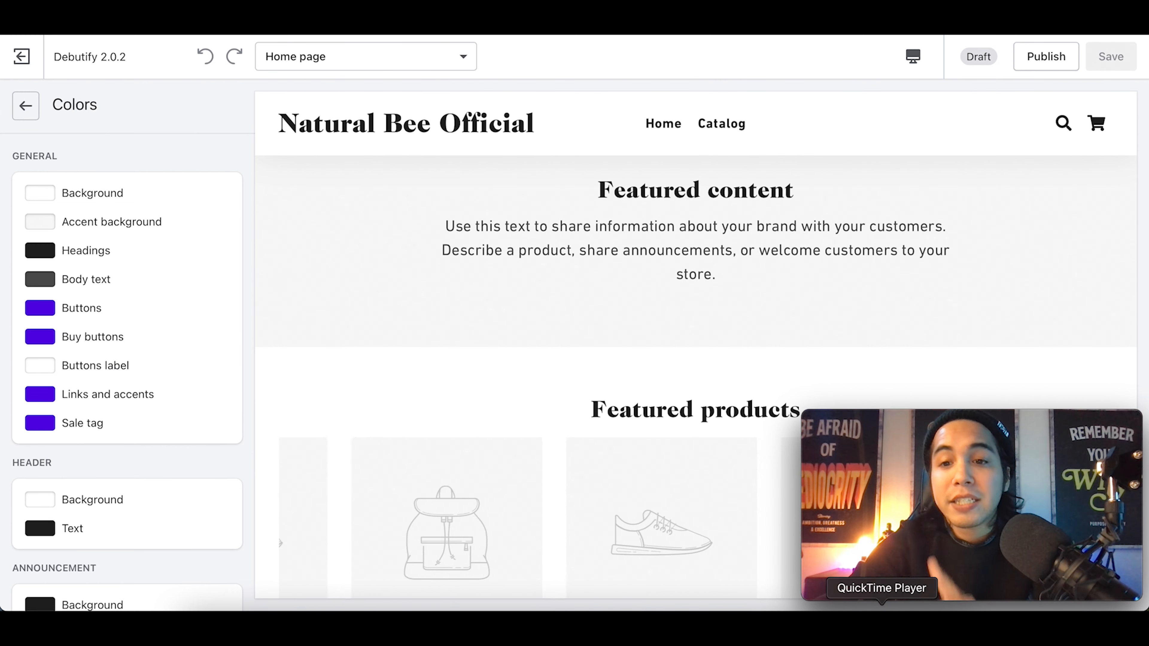
Step: Set the accent background colour to yellow #FFD900
left_click(52, 225)
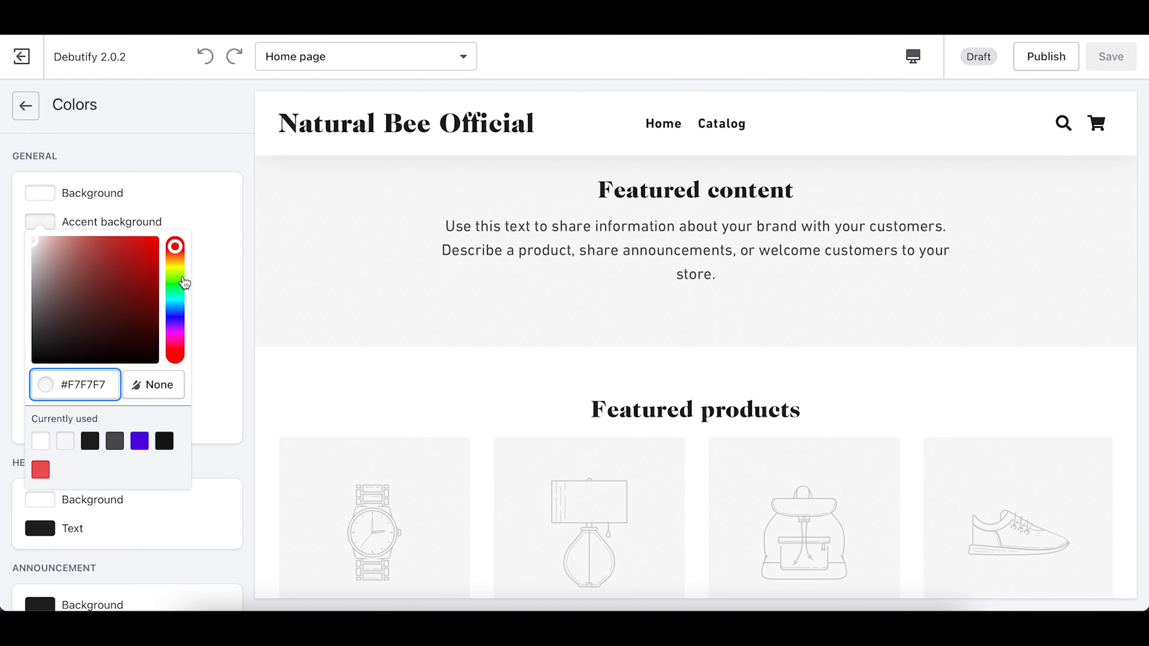
left_click(176, 259)
left_click_drag(177, 263, 169, 236)
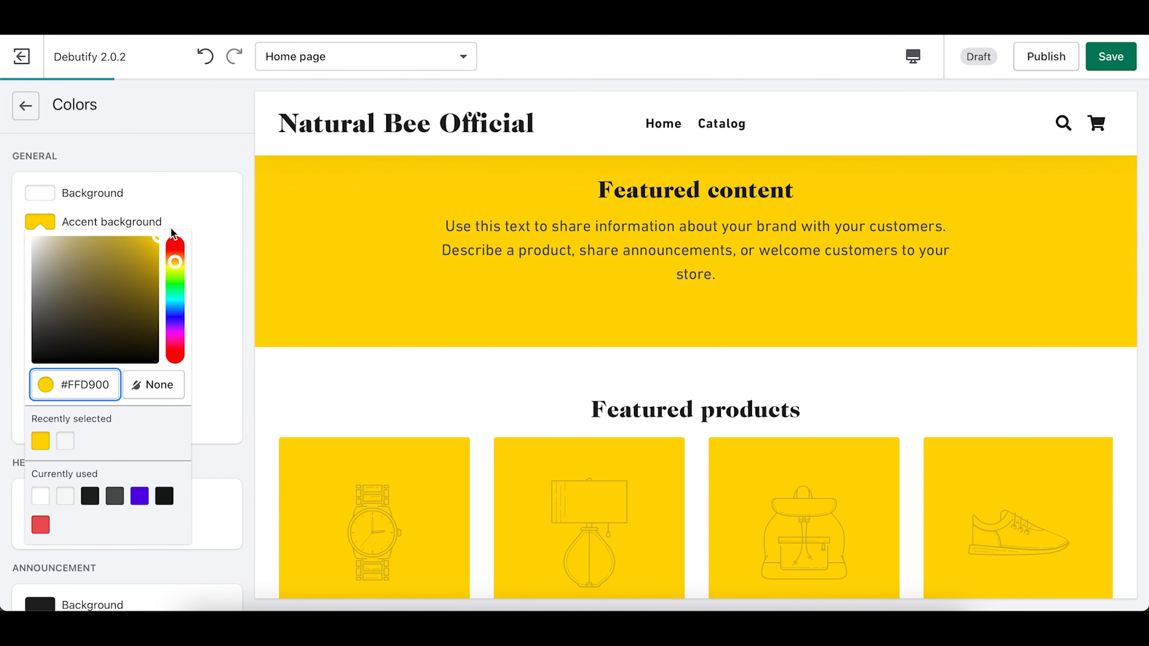
left_click(238, 252)
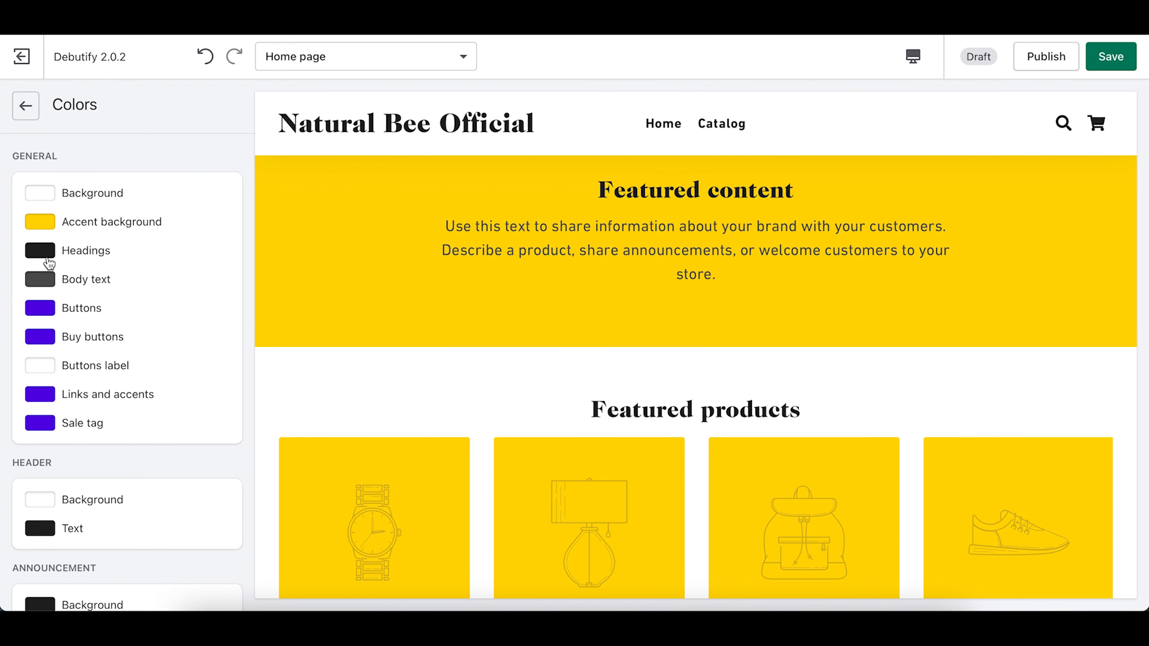
Step: Check the yellow accent background around the Featured content section in the preview
scroll(613, 407, "up", 3)
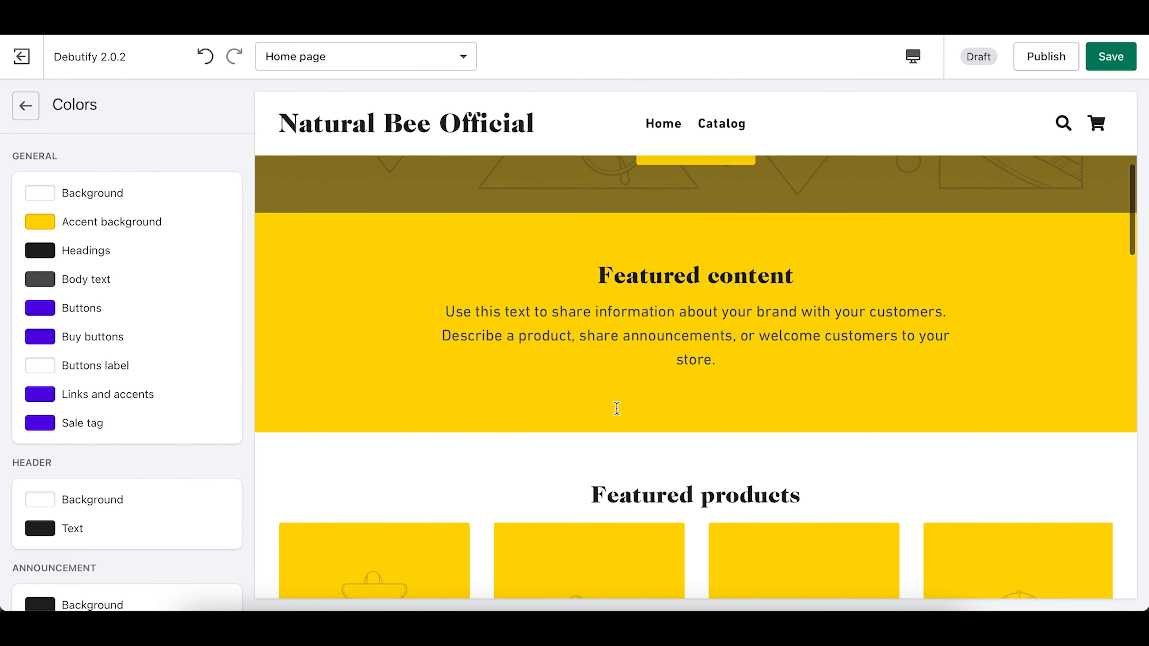
left_click_drag(599, 305, 648, 297)
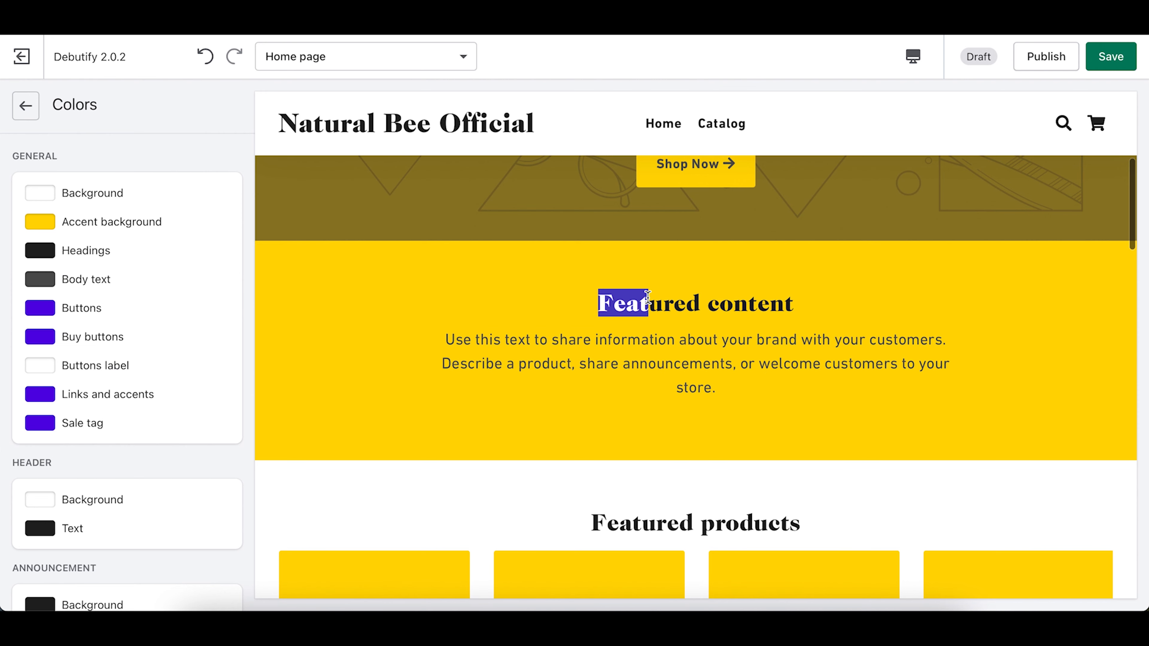
left_click(648, 297)
scroll(648, 297, "down", 10)
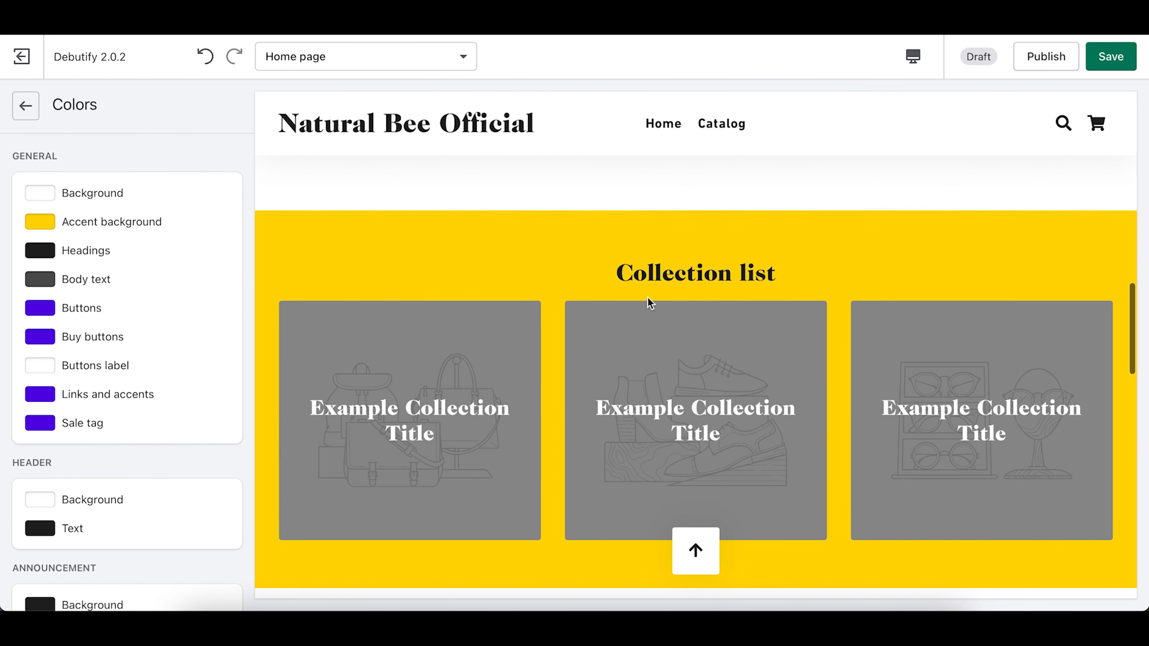
scroll(648, 302, "up", 10)
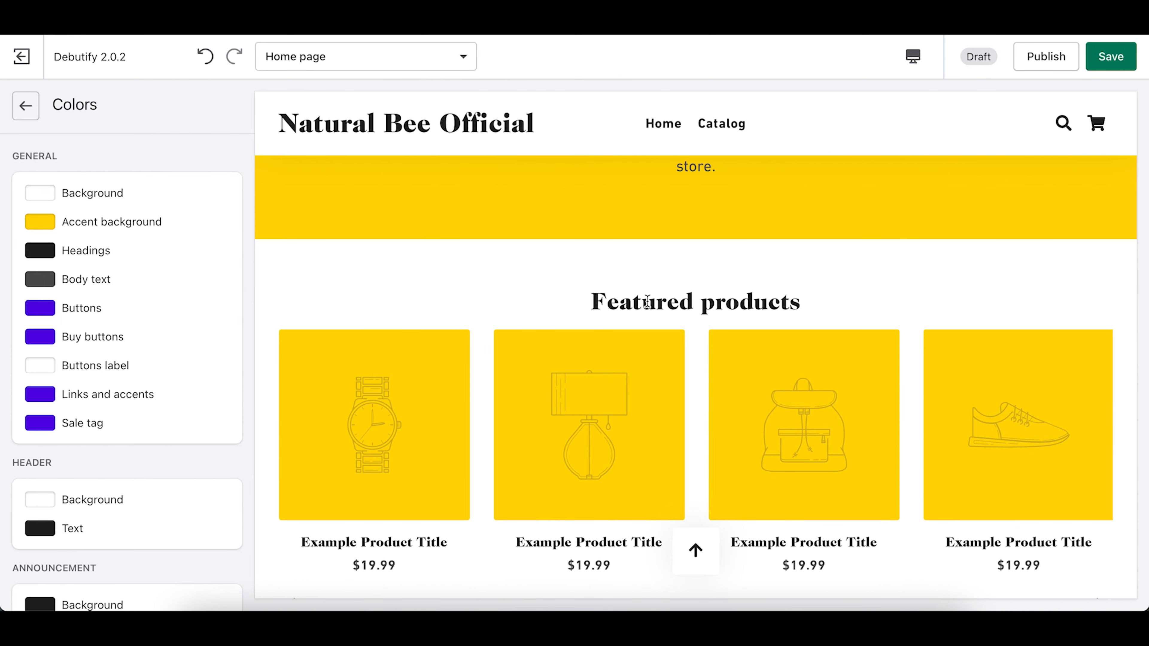
scroll(506, 299, "down", 1)
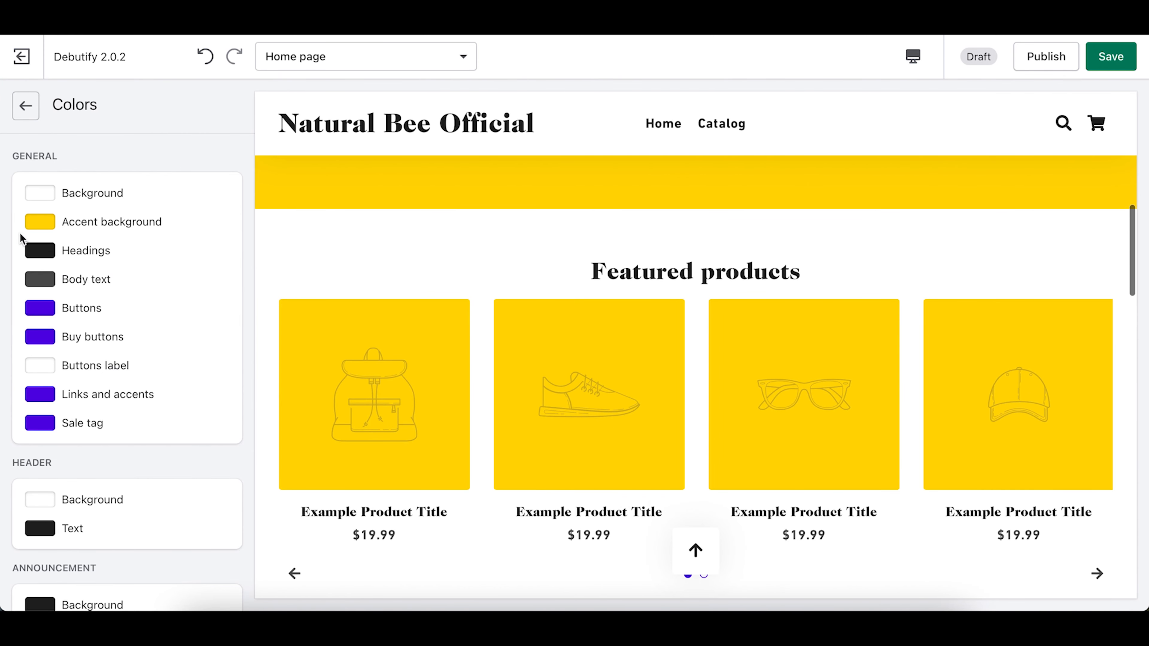
Step: Change the headings colour from dark grey #202020 to pure black #000000
left_click(40, 251)
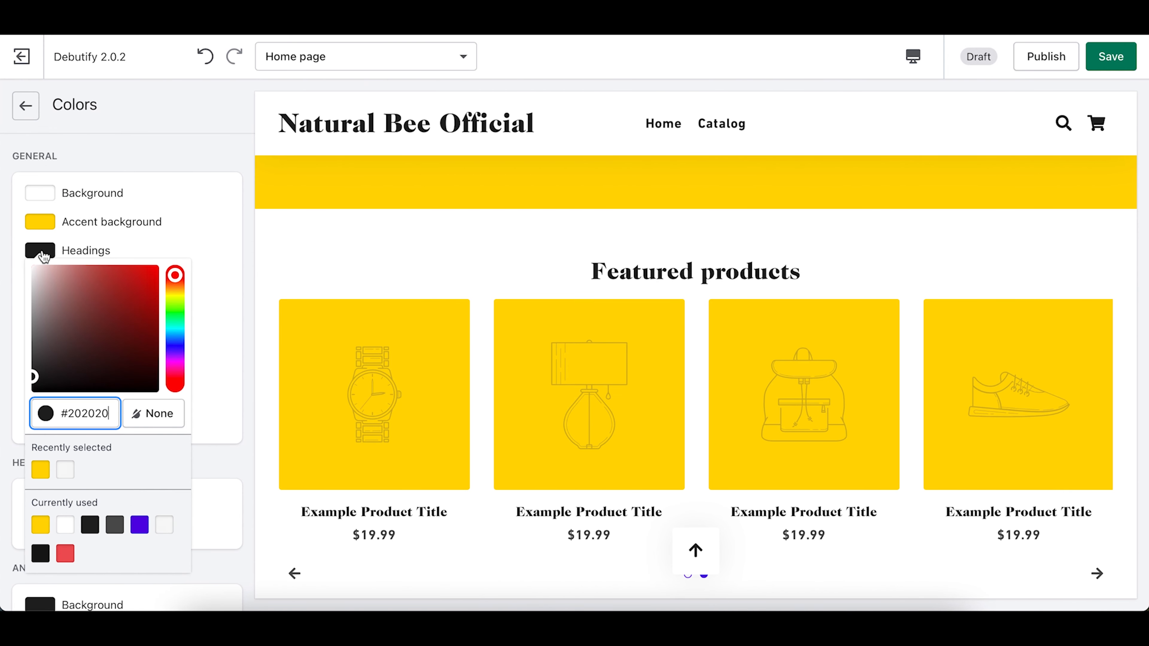
left_click_drag(175, 275, 178, 316)
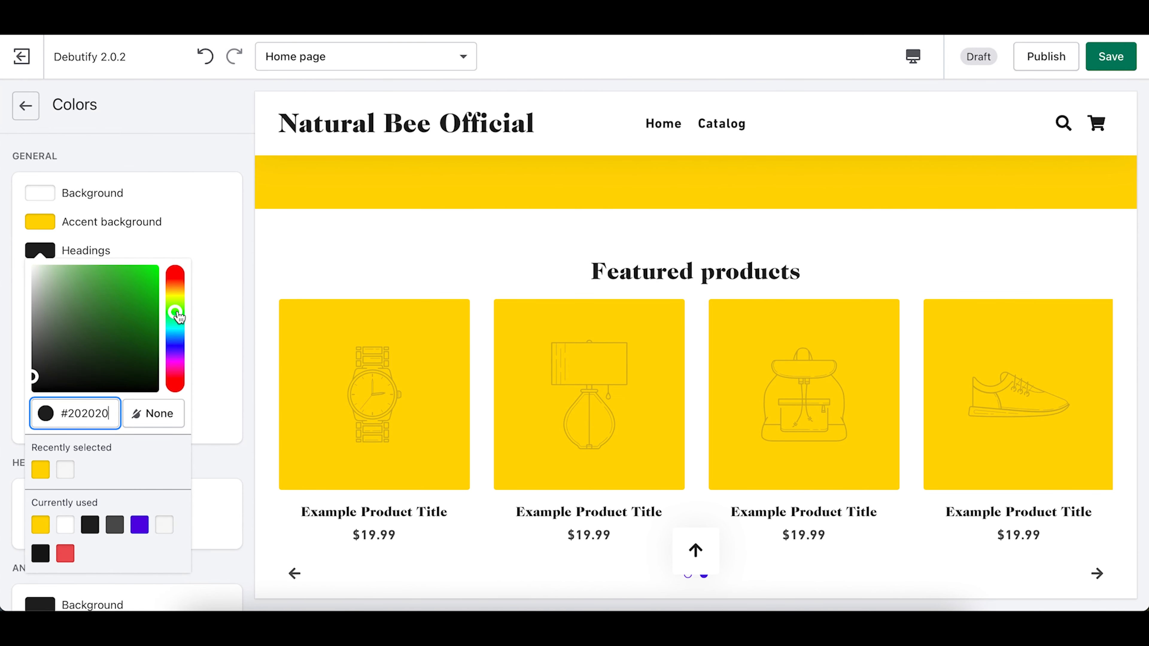
left_click(156, 269)
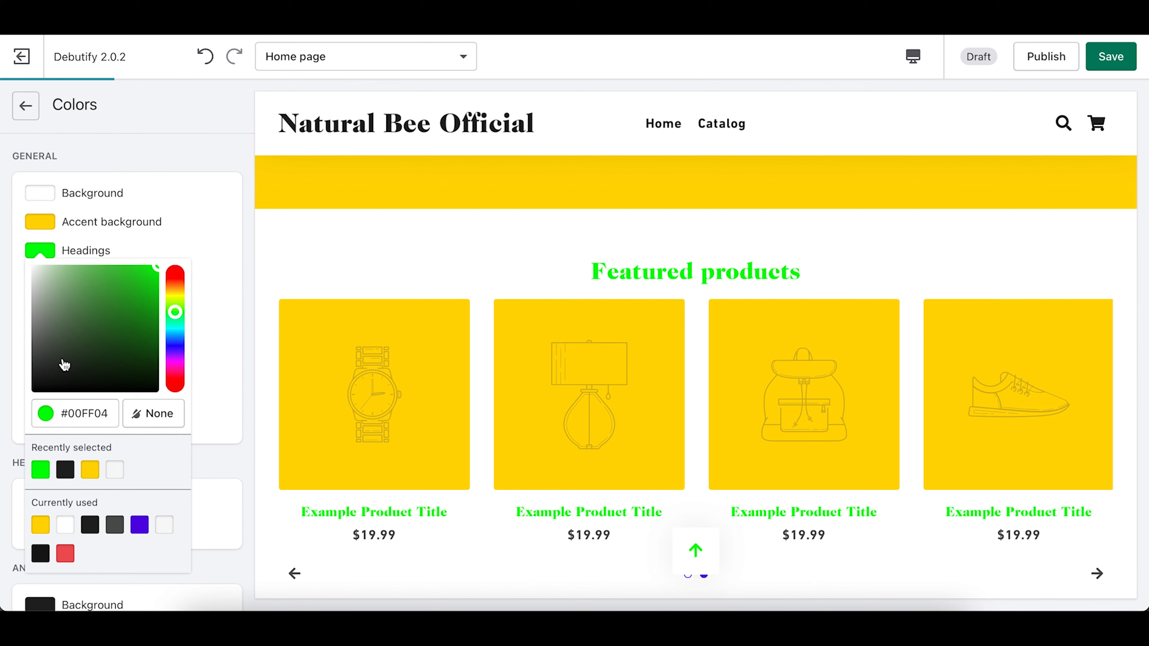
left_click_drag(62, 362, 2, 437)
left_click(247, 296)
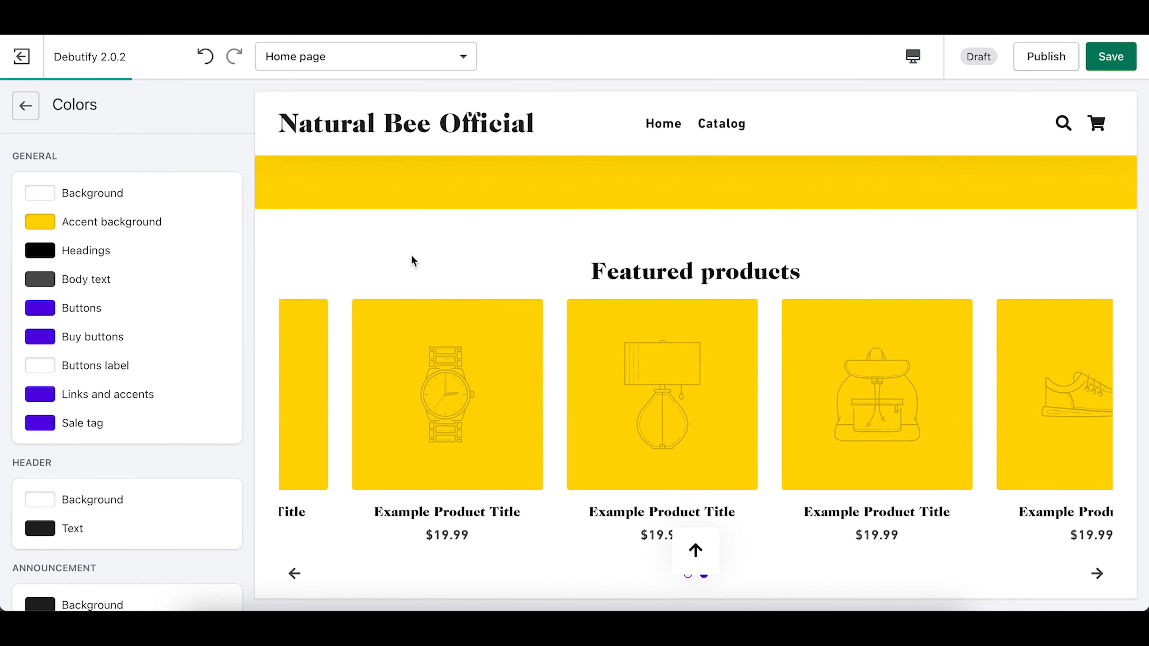
Step: Review the preview's yellow accent areas and black headings across the page
scroll(433, 258, "up", 6)
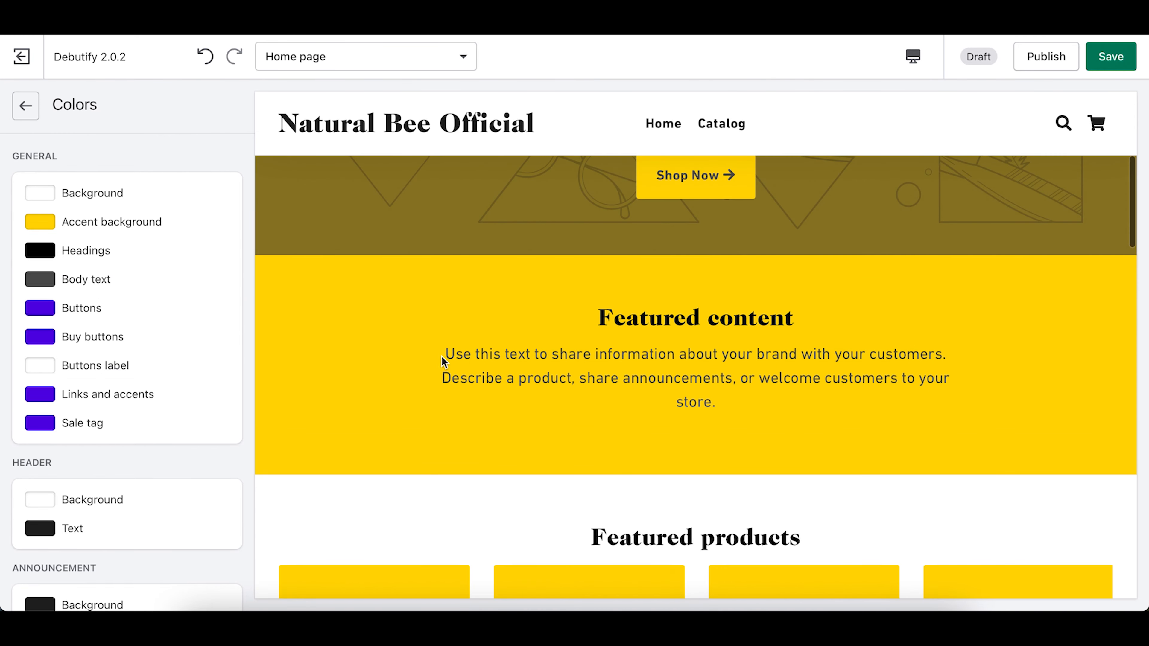
left_click_drag(448, 348, 714, 402)
left_click(598, 379)
scroll(604, 375, "down", 5)
scroll(604, 375, "down", 5)
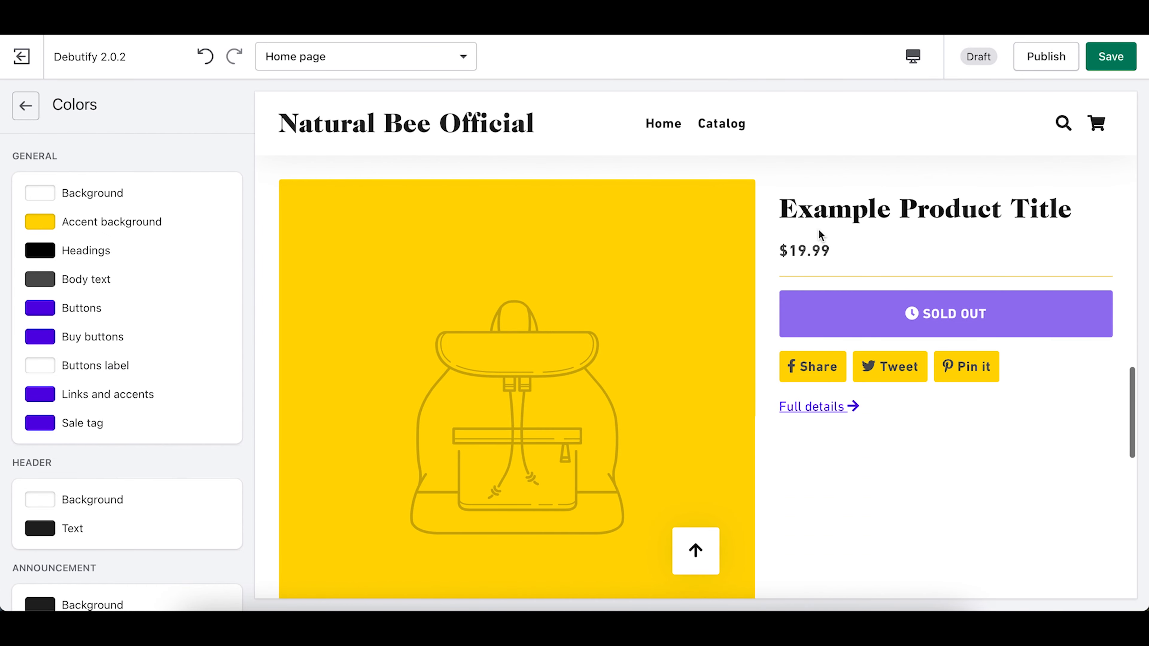
left_click_drag(808, 214, 1060, 214)
left_click(979, 249)
scroll(979, 251, "down", 5)
scroll(980, 250, "down", 3)
left_click_drag(912, 226, 704, 226)
left_click(506, 233)
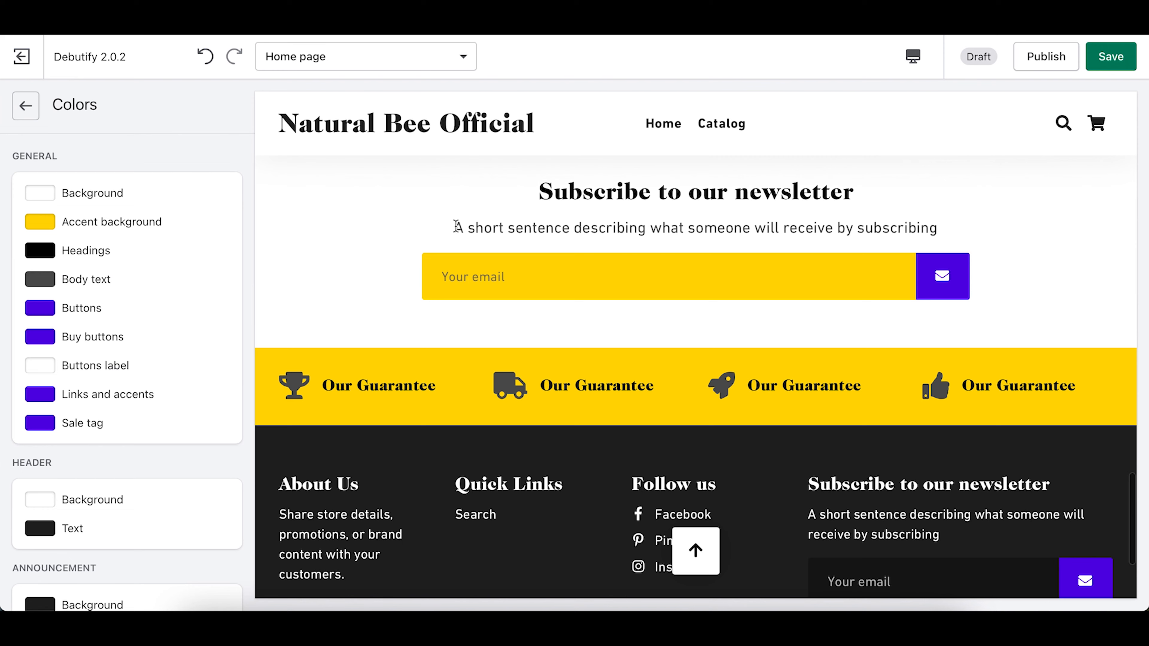
scroll(458, 226, "up", 2)
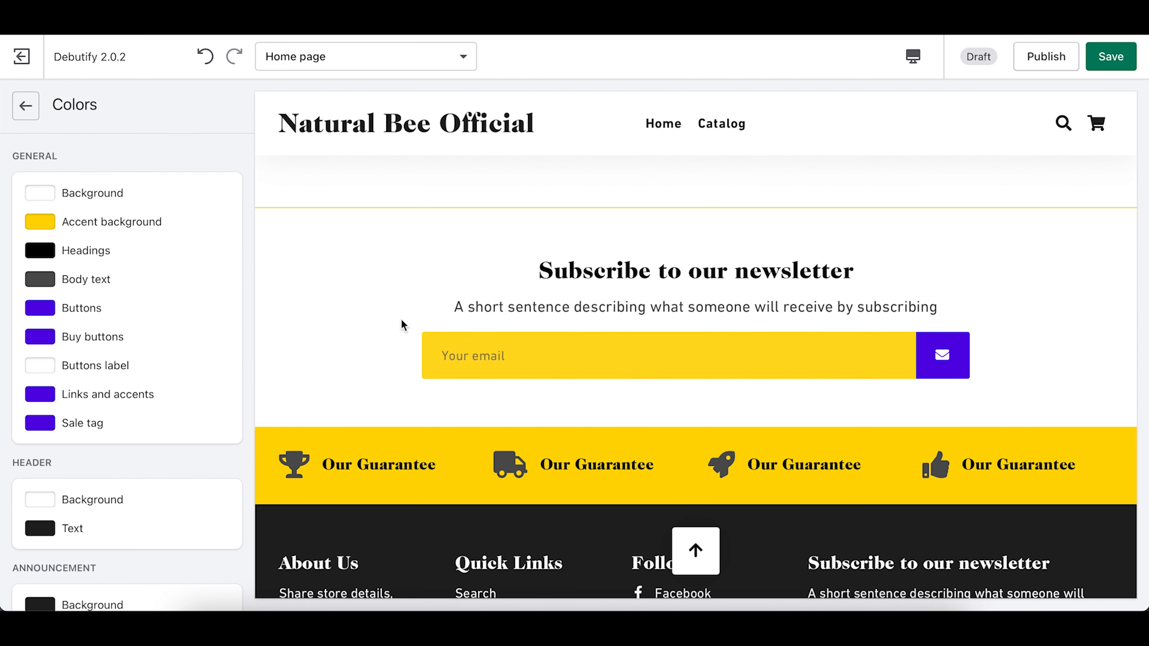
Step: Set the buttons colour to maroon by shifting the hue to red and darkening it
left_click(41, 309)
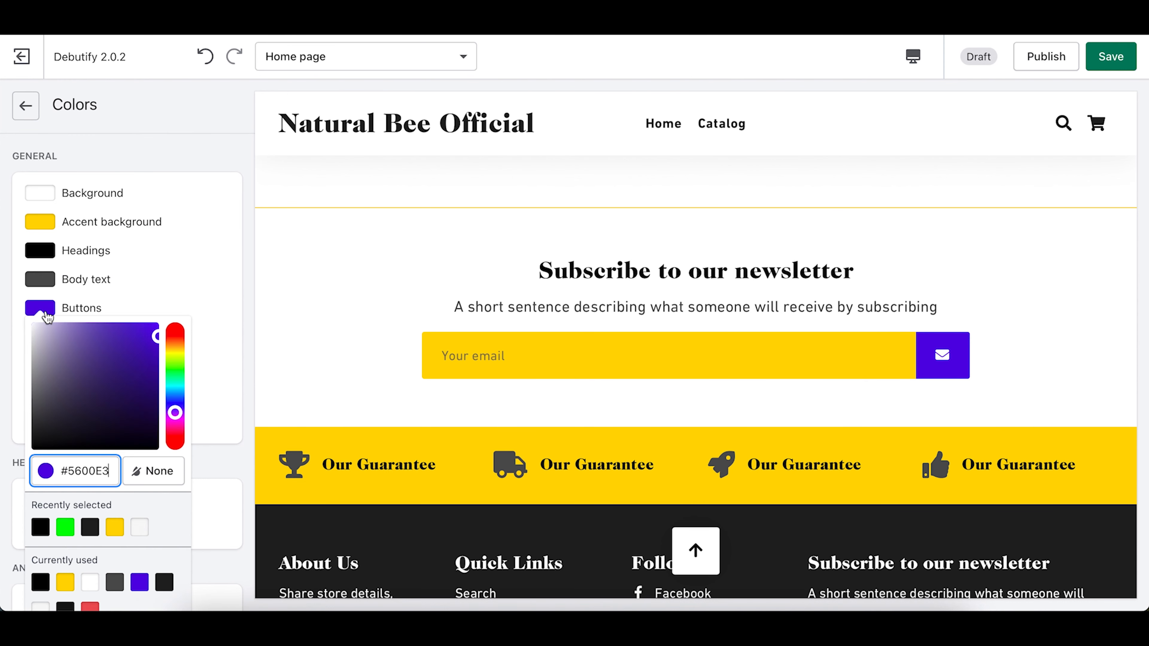
scroll(89, 438, "down", 1)
left_click(176, 372)
left_click_drag(177, 374, 180, 395)
left_click_drag(153, 328, 127, 333)
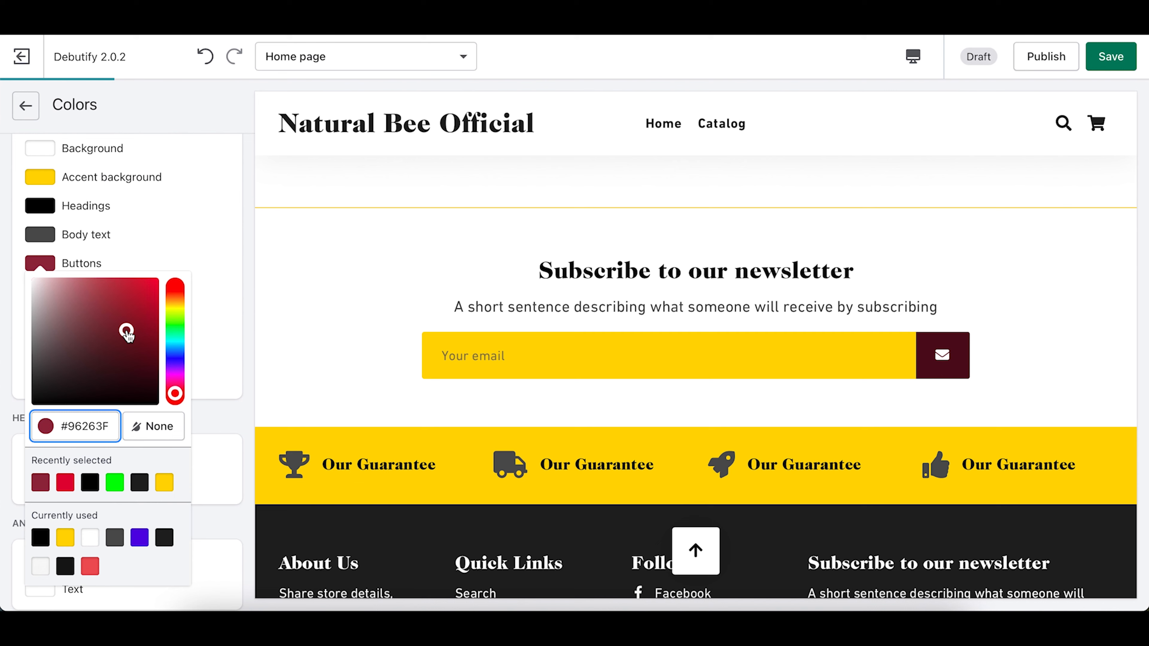
left_click(229, 407)
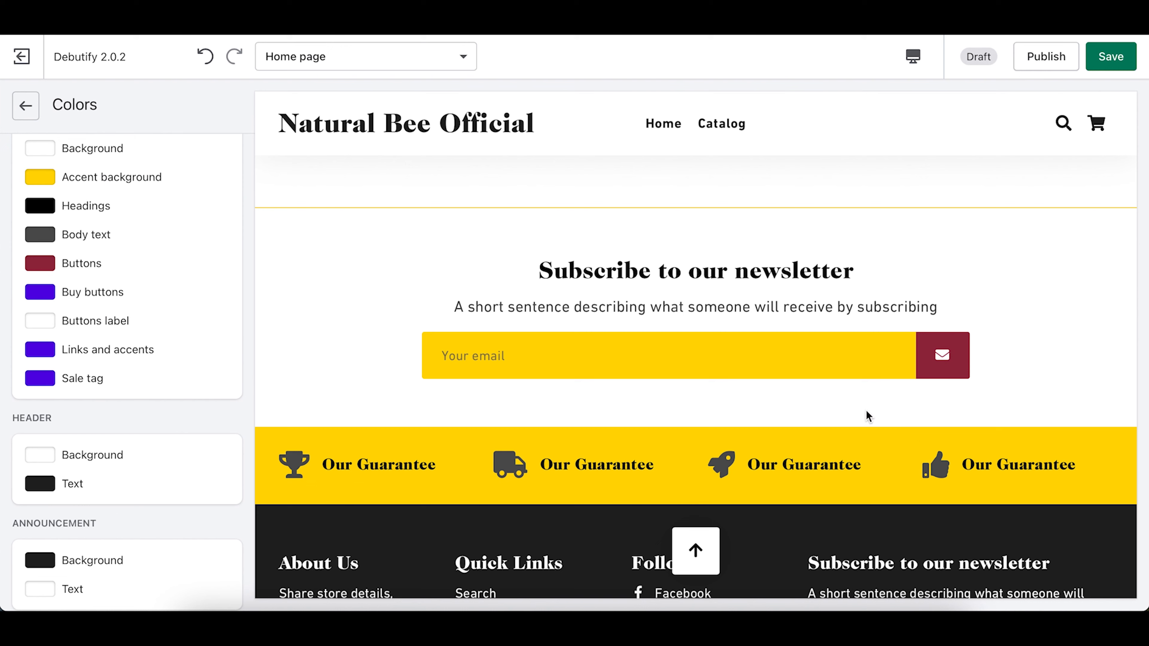
Step: Apply the same recent maroon to buy buttons and check the preview
left_click(43, 294)
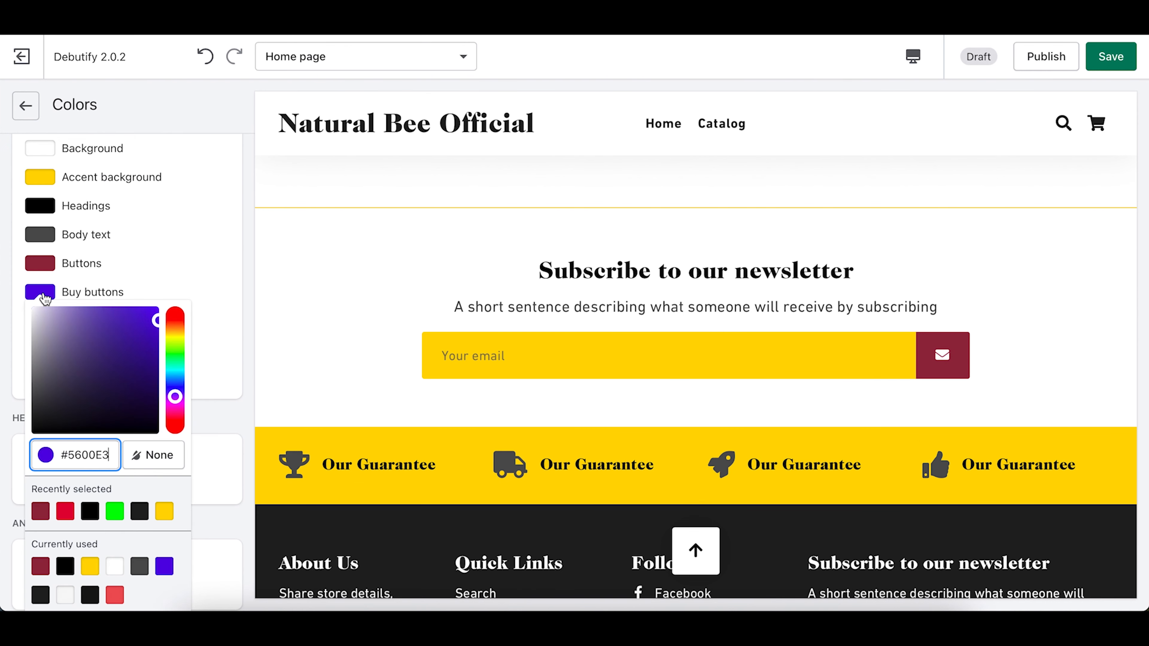
left_click(40, 511)
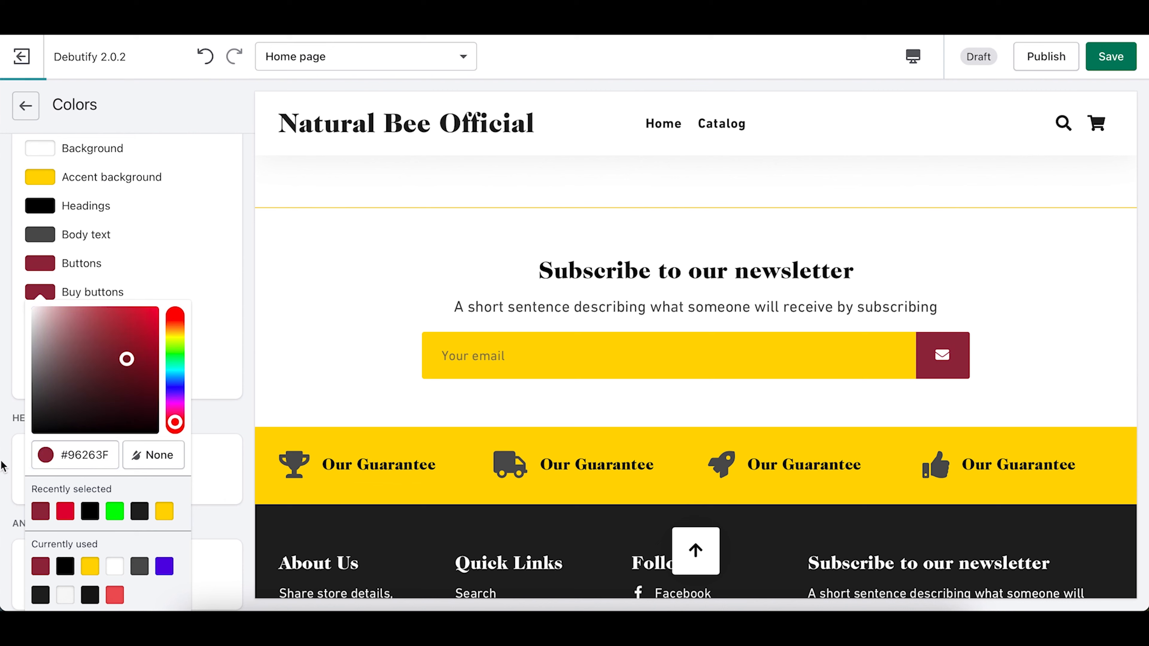
left_click(10, 334)
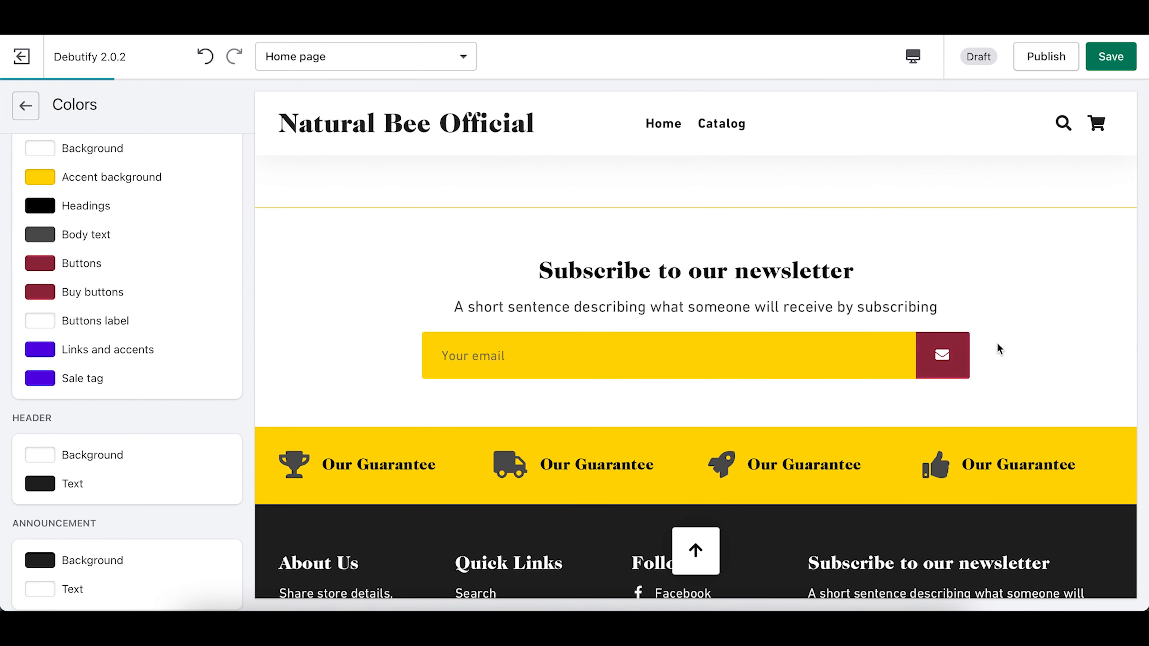
scroll(998, 349, "up", 10)
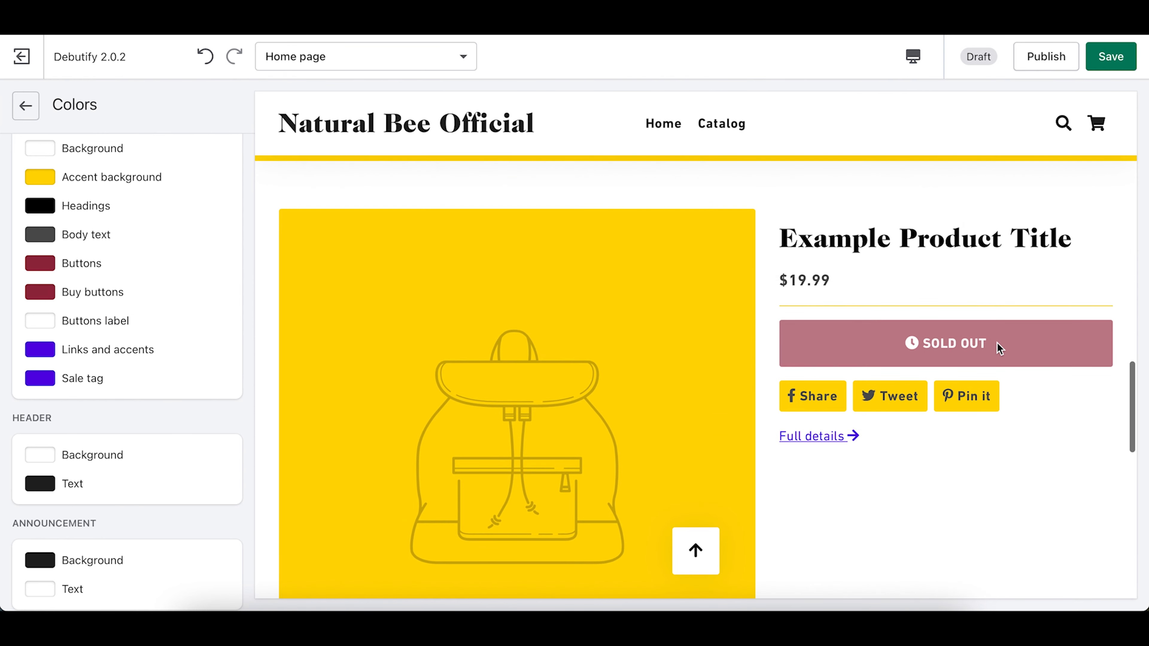
scroll(995, 334, "down", 6)
scroll(633, 375, "down", 3)
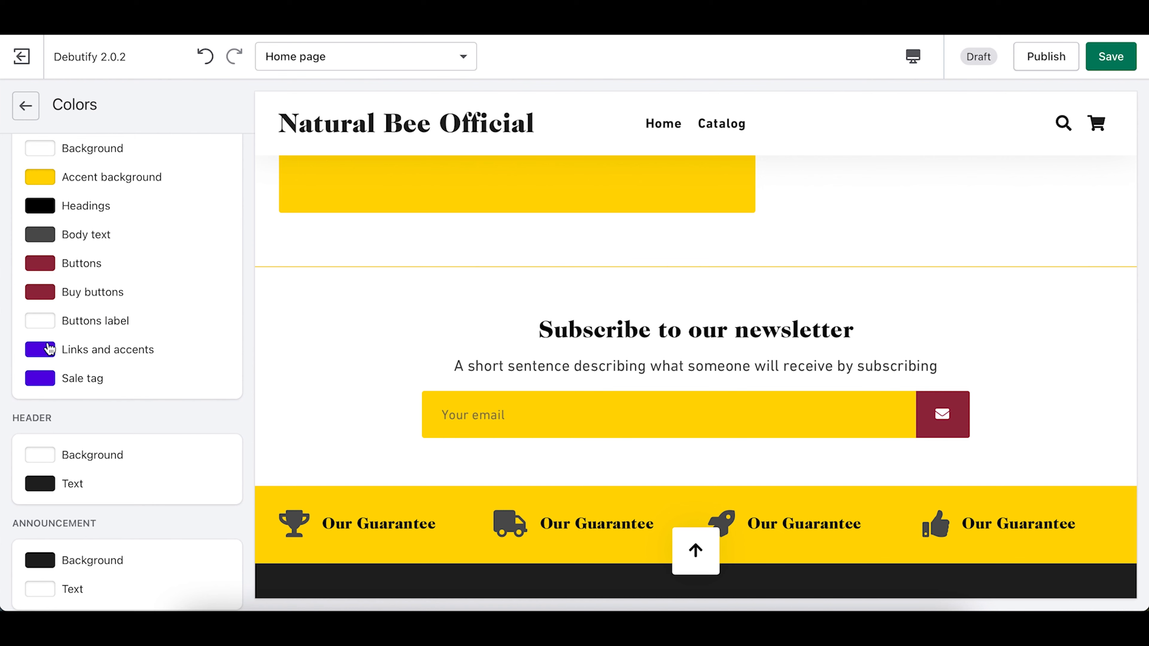
scroll(511, 362, "up", 3)
scroll(511, 362, "up", 5)
scroll(508, 367, "down", 5)
scroll(544, 334, "up", 1)
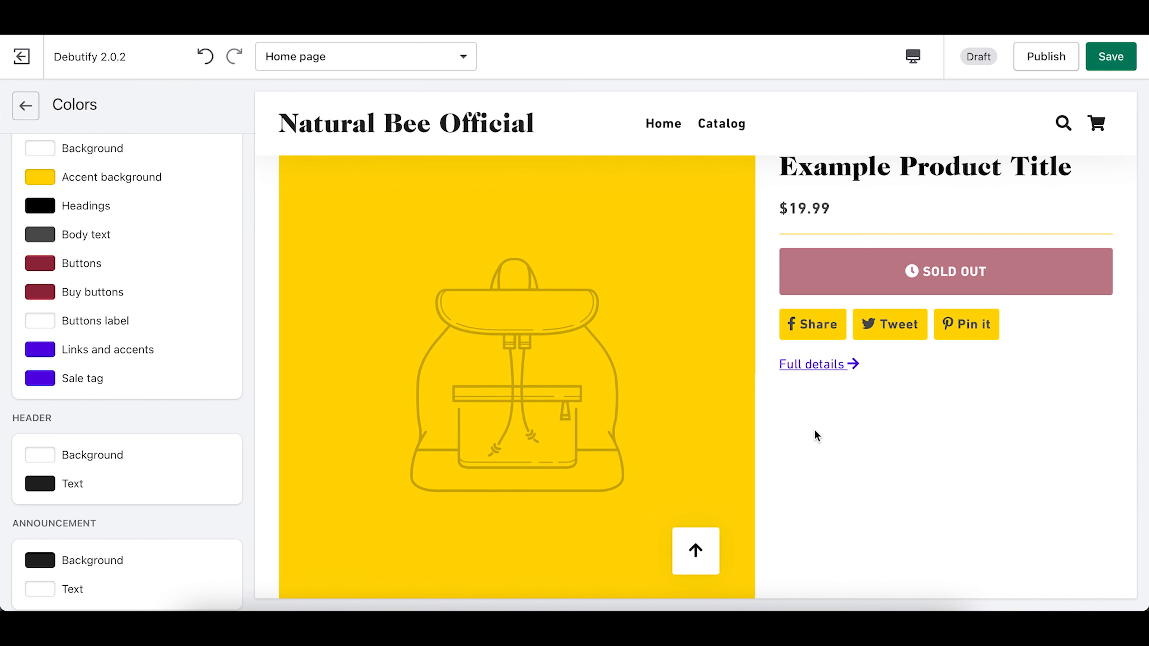
Step: Set Links and accents to the recent maroon swatch
left_click(46, 354)
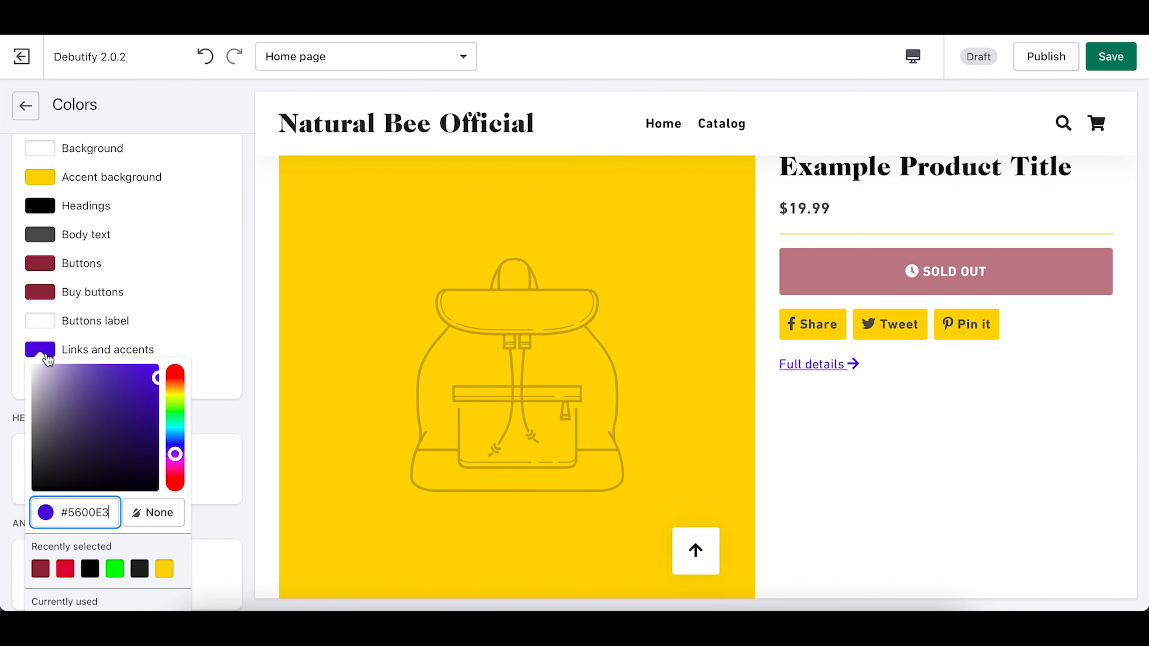
scroll(48, 362, "down", 2)
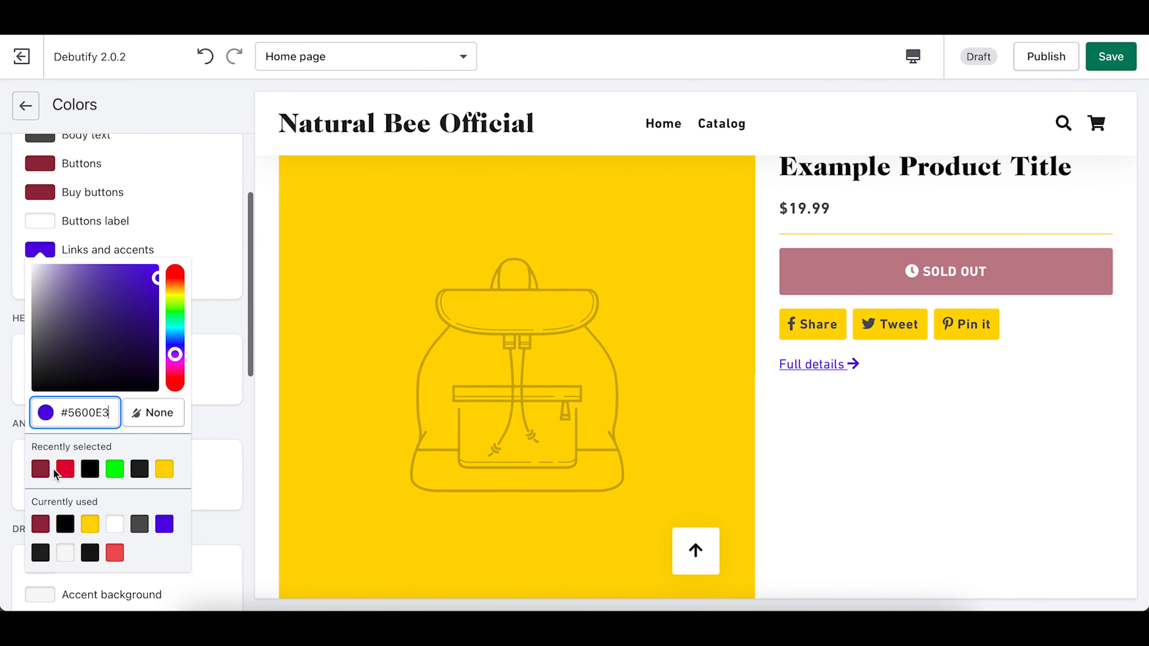
left_click(45, 471)
left_click(13, 230)
Step: Set the Sale tag colour to the same maroon and check the preview
left_click(38, 283)
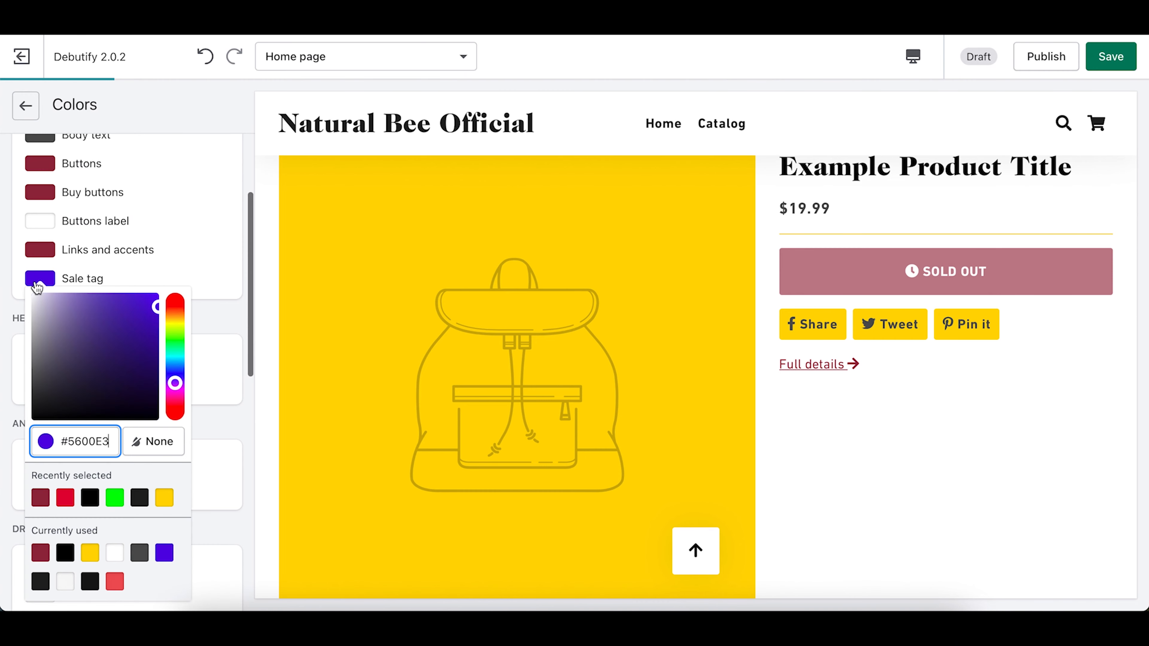
left_click(40, 498)
left_click(8, 297)
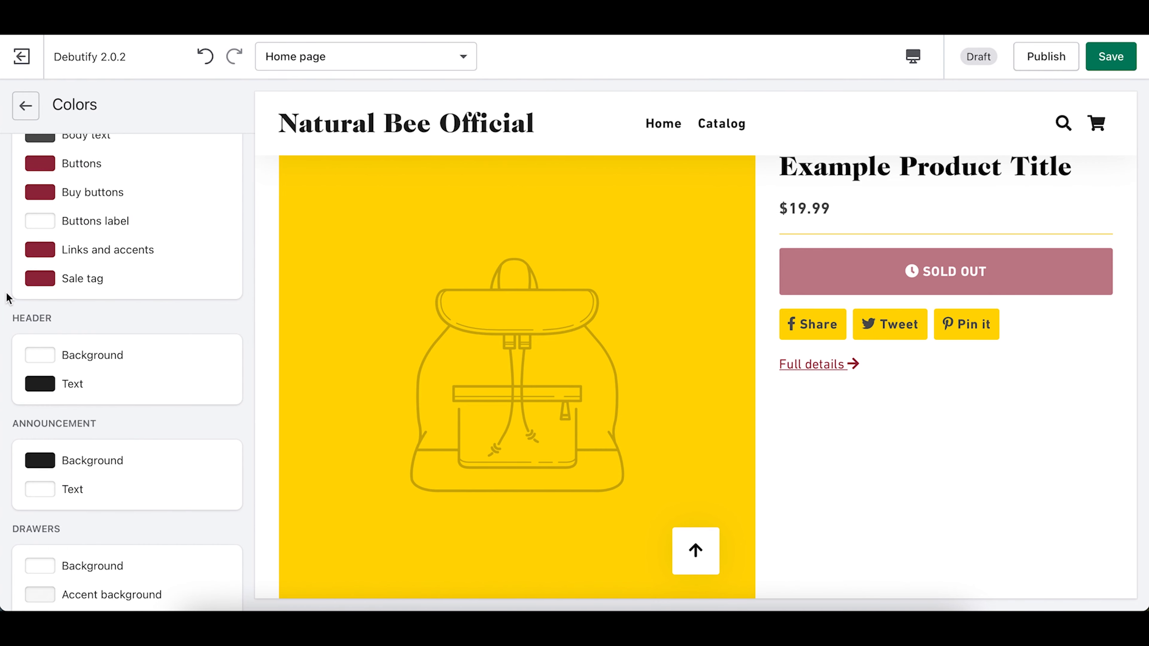
scroll(923, 478, "down", 10)
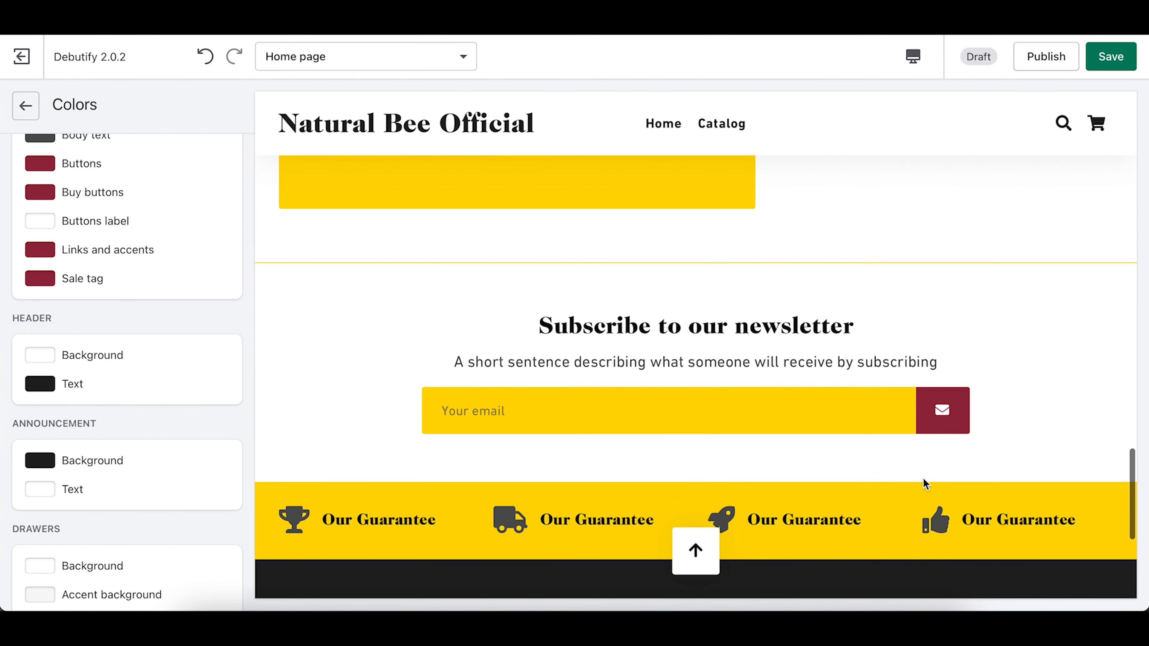
scroll(923, 478, "up", 7)
scroll(923, 479, "up", 10)
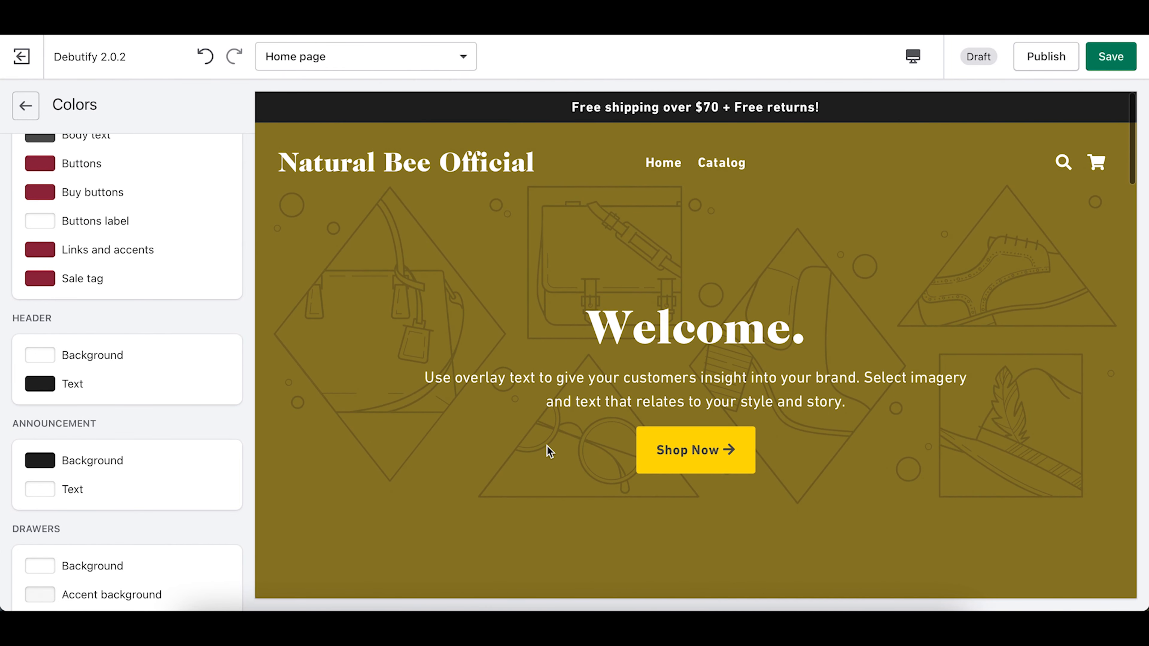
scroll(548, 449, "down", 5)
scroll(547, 453, "up", 1)
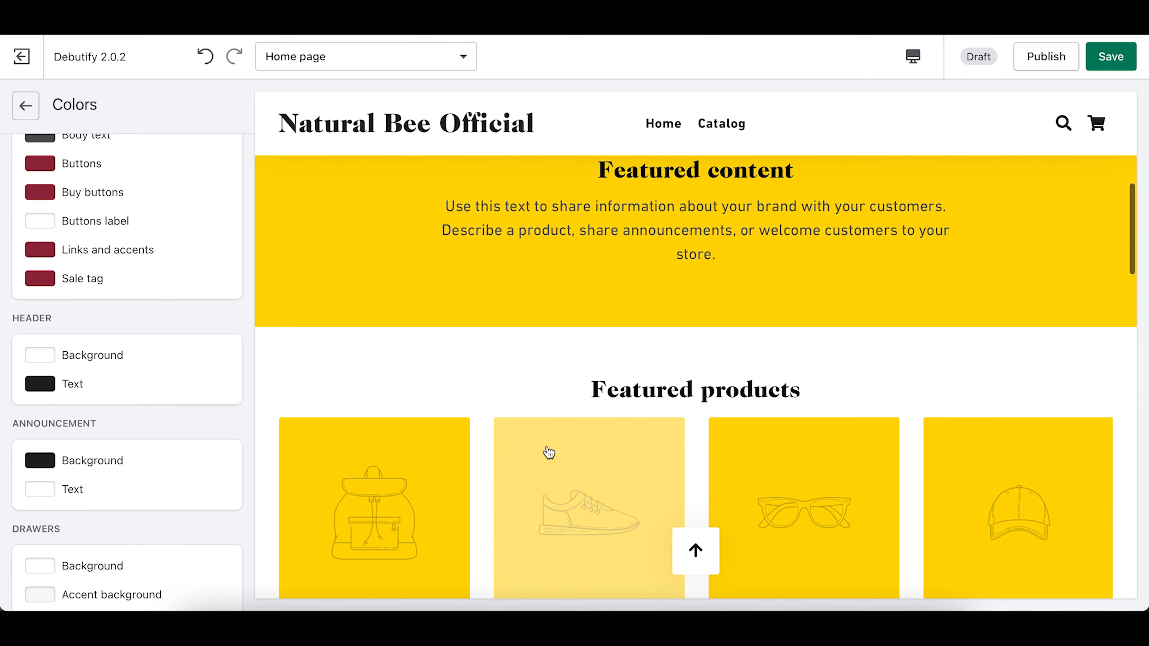
scroll(103, 392, "down", 3)
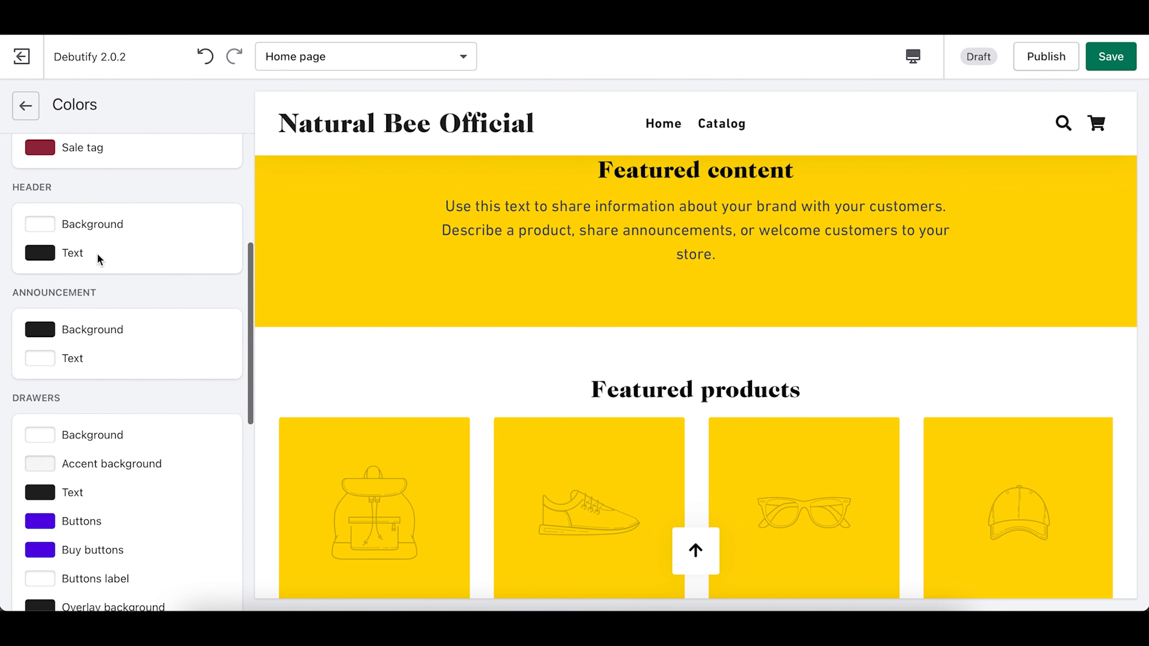
scroll(529, 279, "up", 10)
scroll(529, 279, "down", 1)
scroll(444, 240, "down", 2)
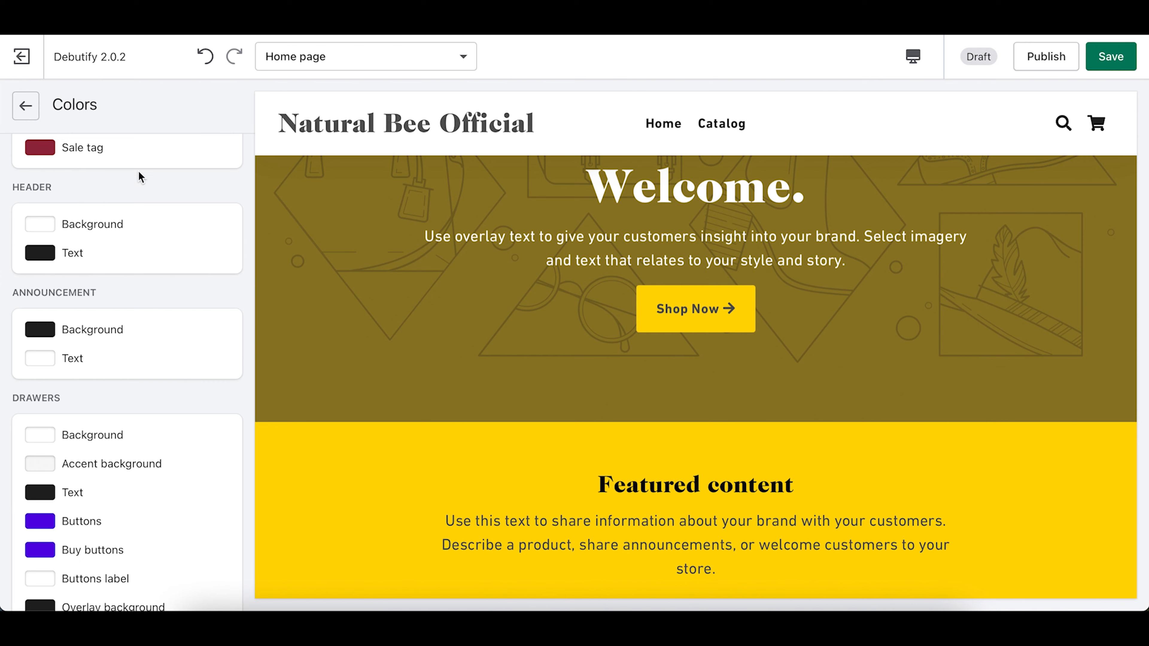
Step: Give the header a yellow background using the recent yellow swatch
left_click(40, 224)
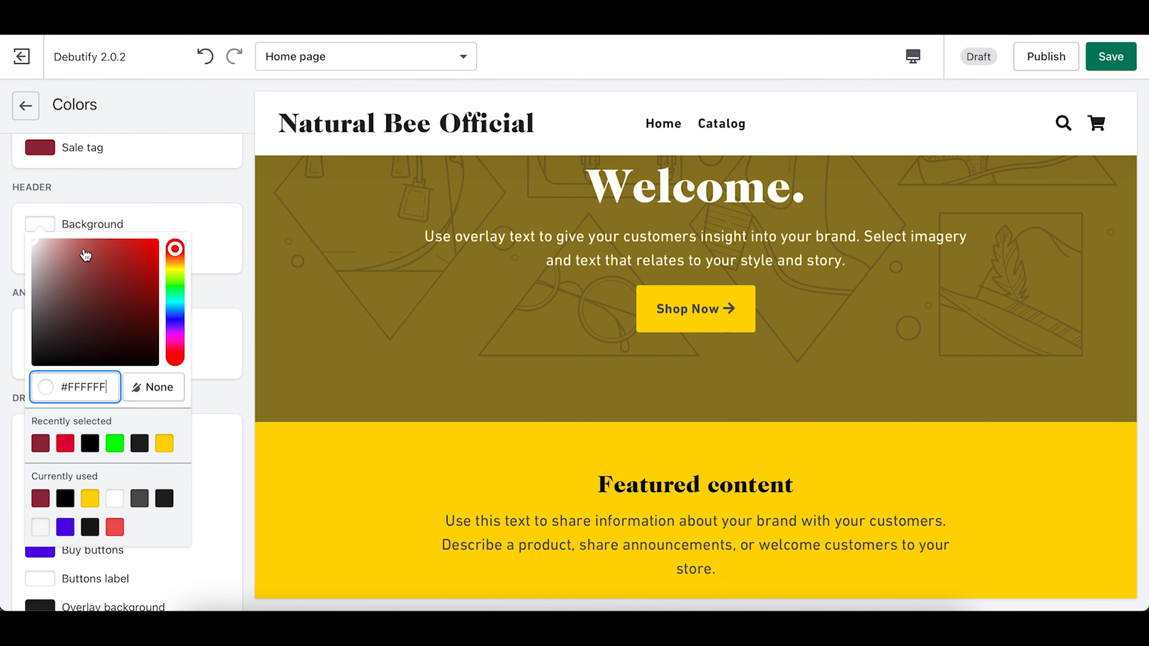
left_click(164, 444)
left_click(5, 266)
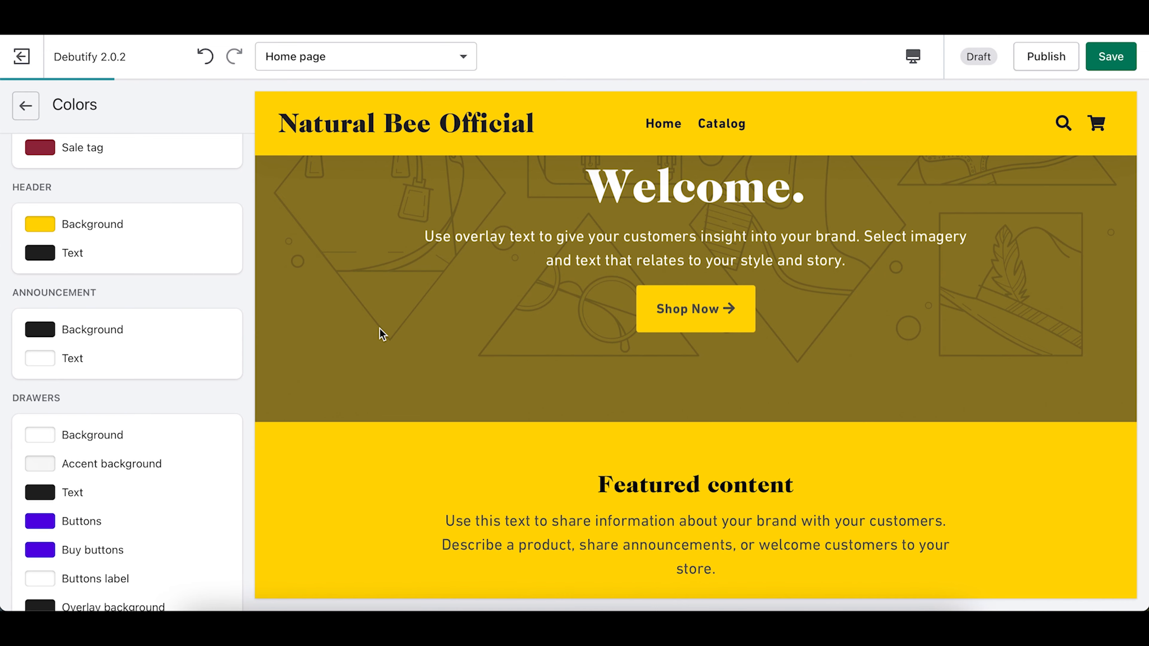
scroll(511, 412, "down", 5)
scroll(512, 412, "up", 6)
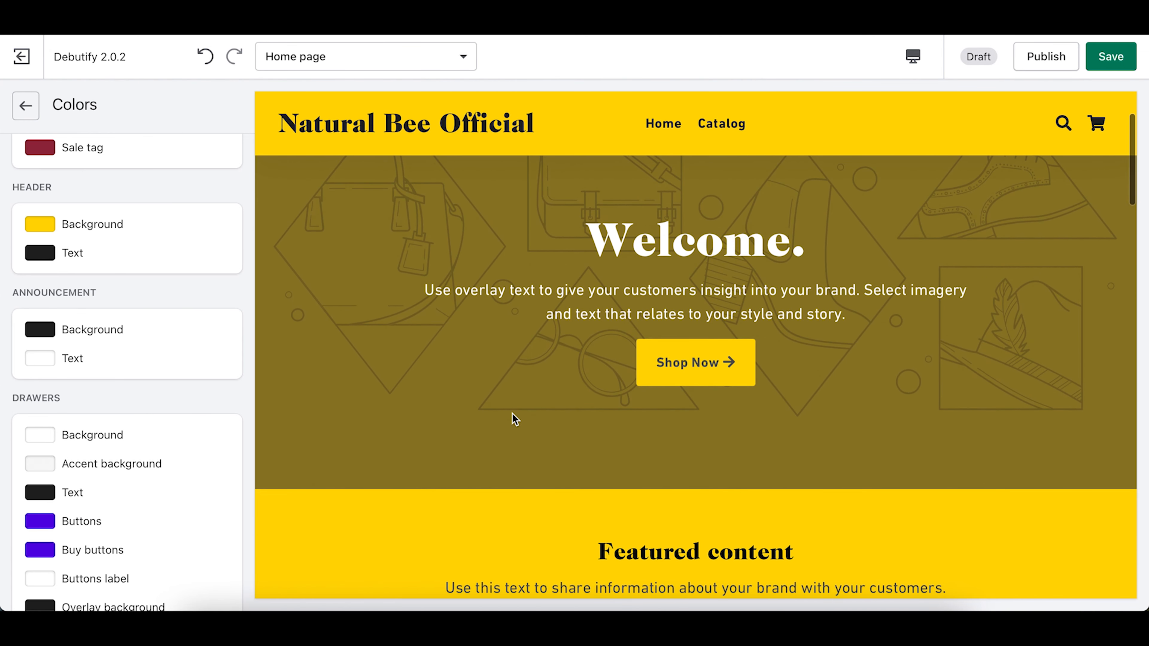
Step: Set the announcement bar background to pure black #000000
scroll(78, 369, "down", 3)
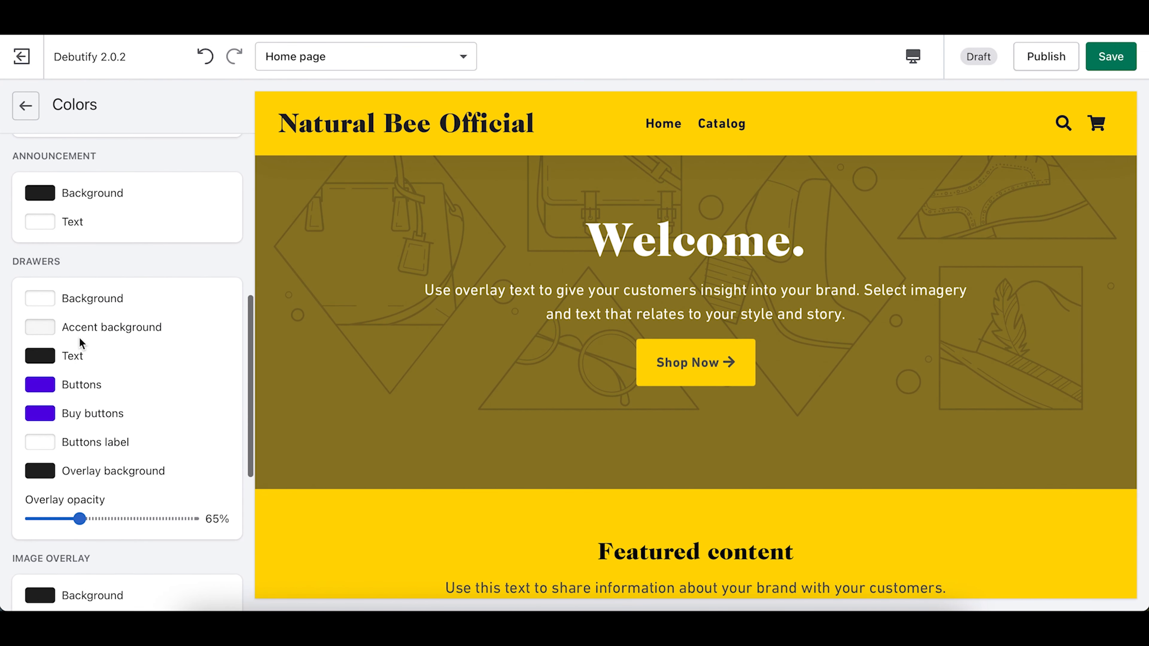
scroll(470, 351, "up", 2)
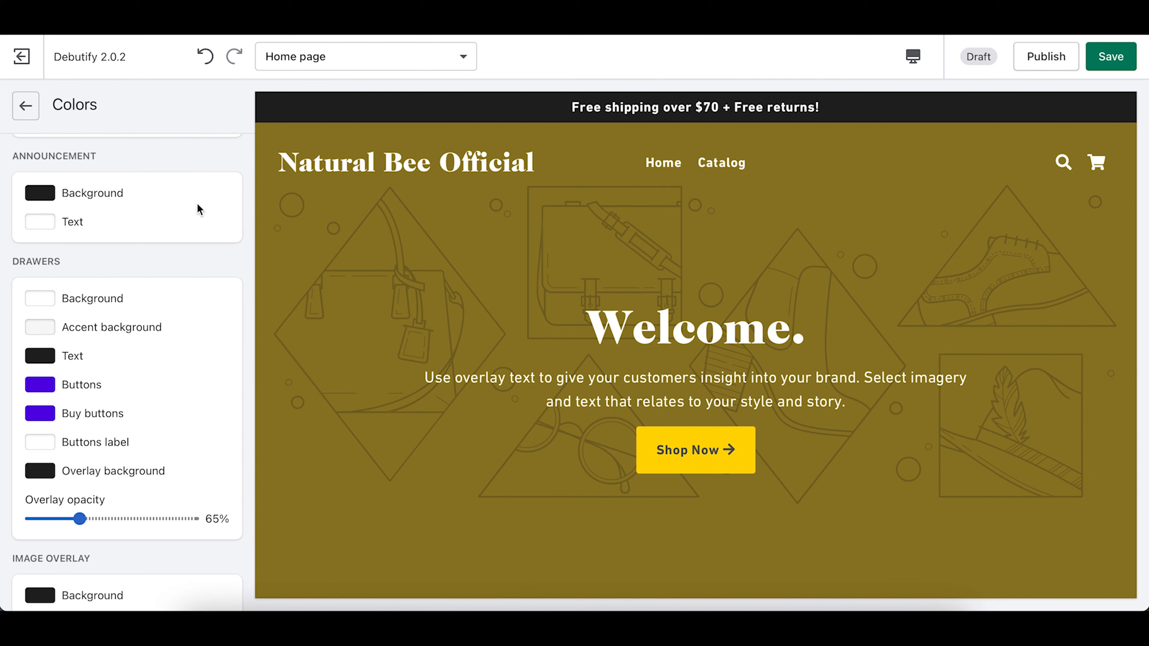
left_click(43, 196)
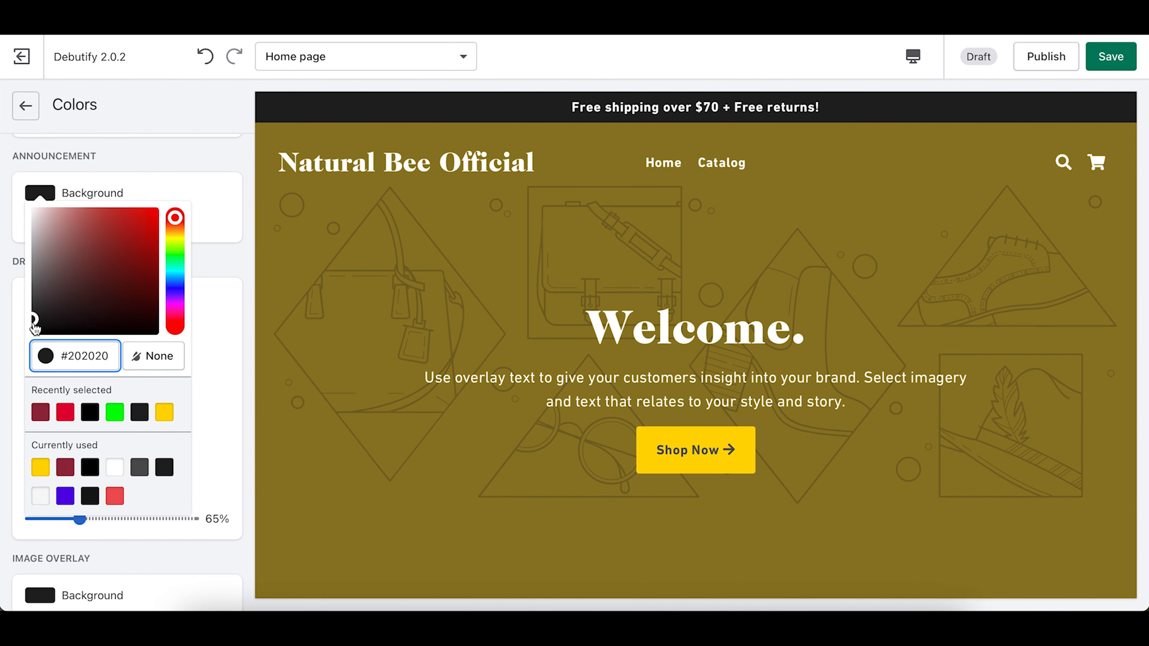
left_click_drag(34, 324, 1, 366)
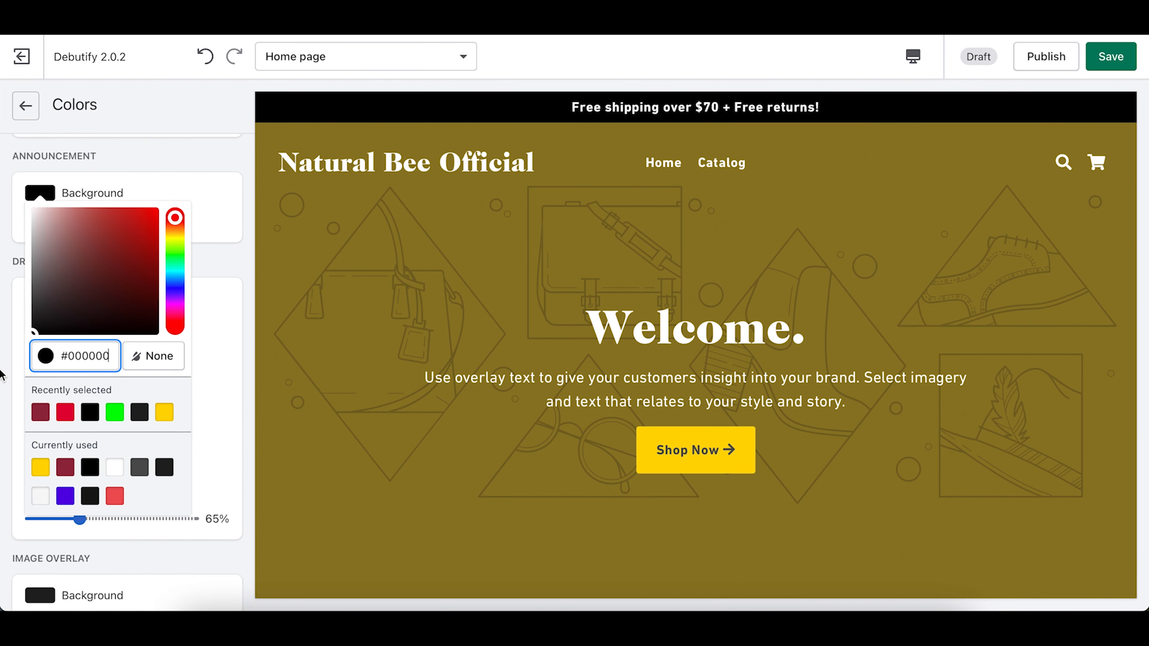
left_click(8, 270)
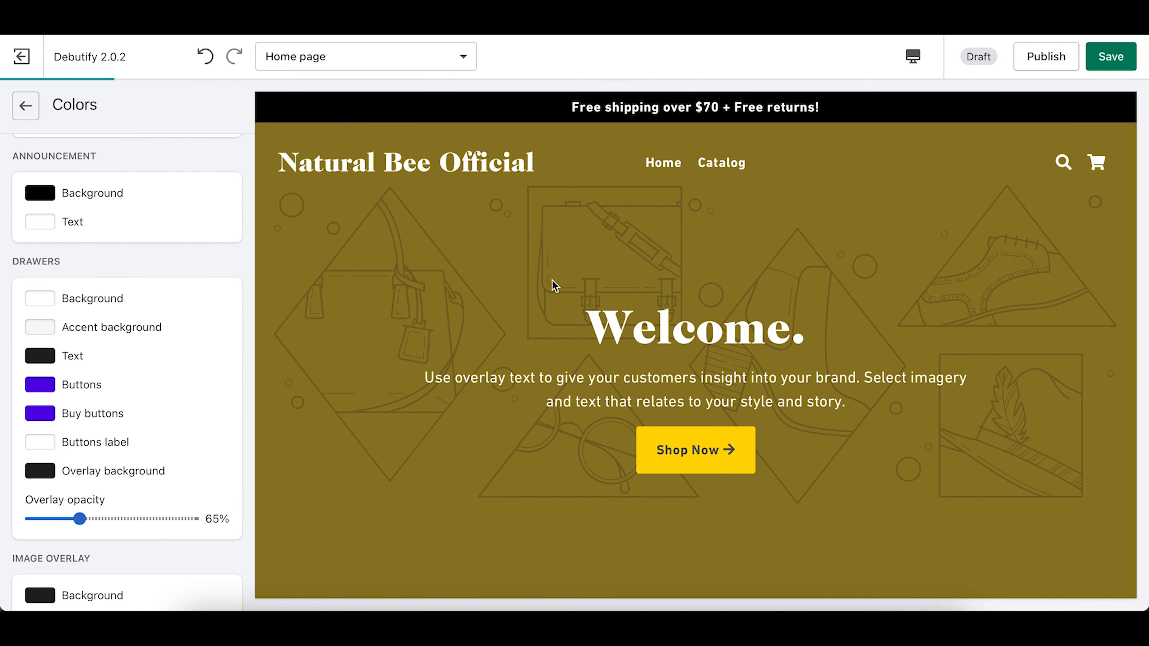
scroll(551, 280, "down", 9)
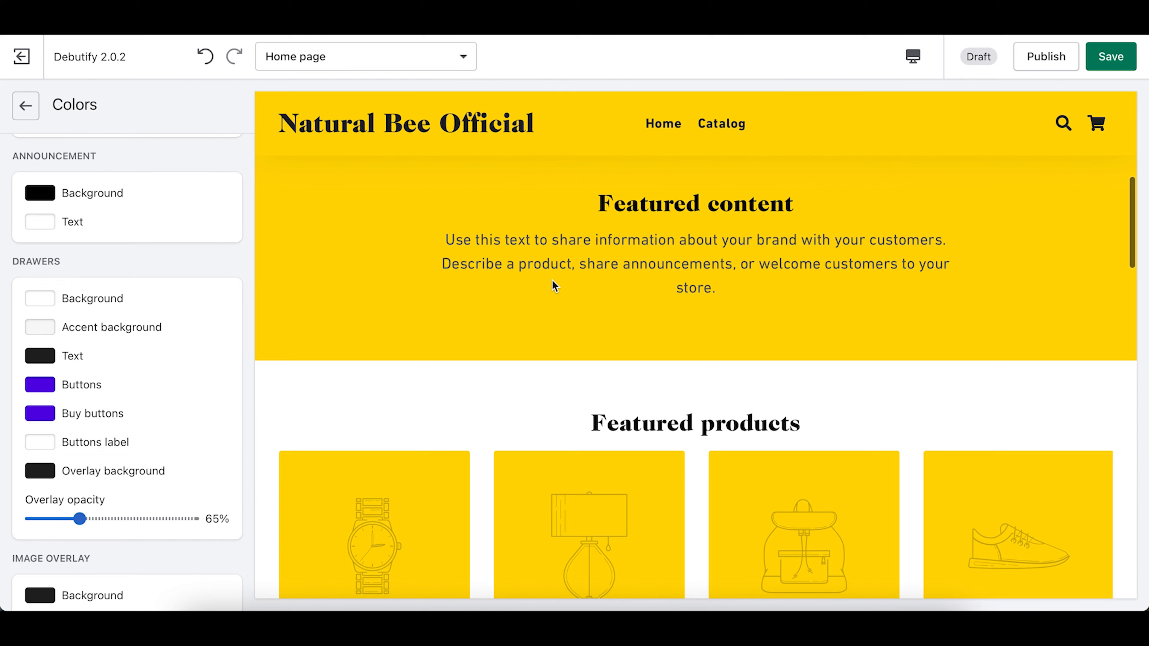
Step: Open the empty cart drawer in the store preview
scroll(552, 280, "up", 6)
scroll(552, 280, "up", 3)
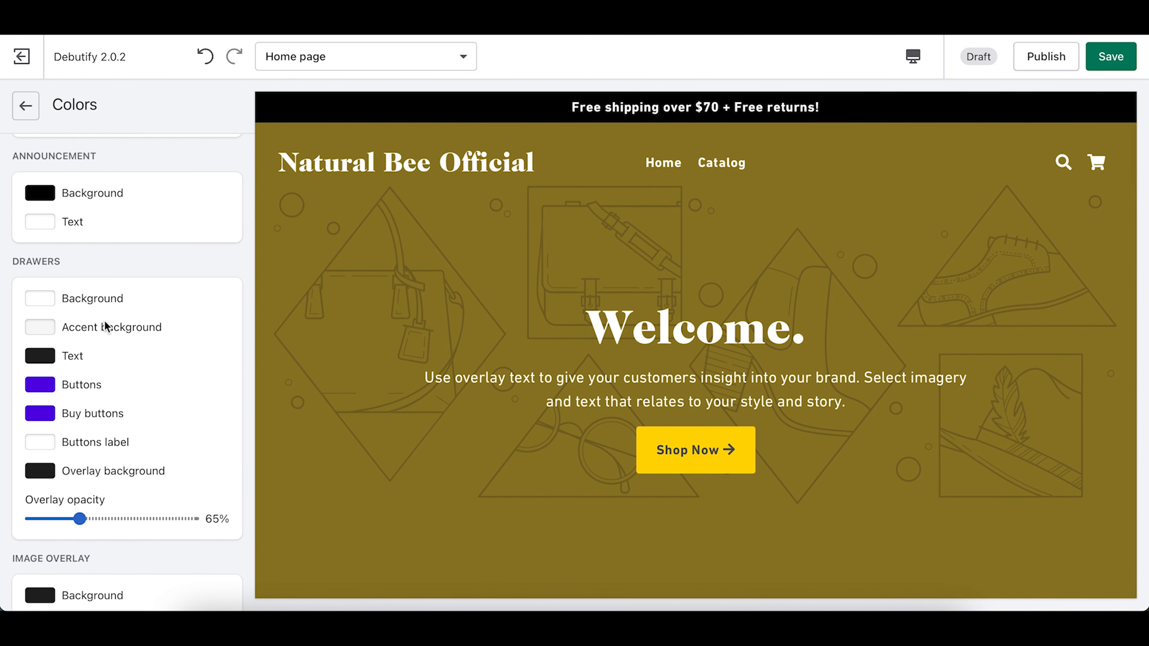
scroll(105, 323, "down", 2)
scroll(104, 322, "down", 1)
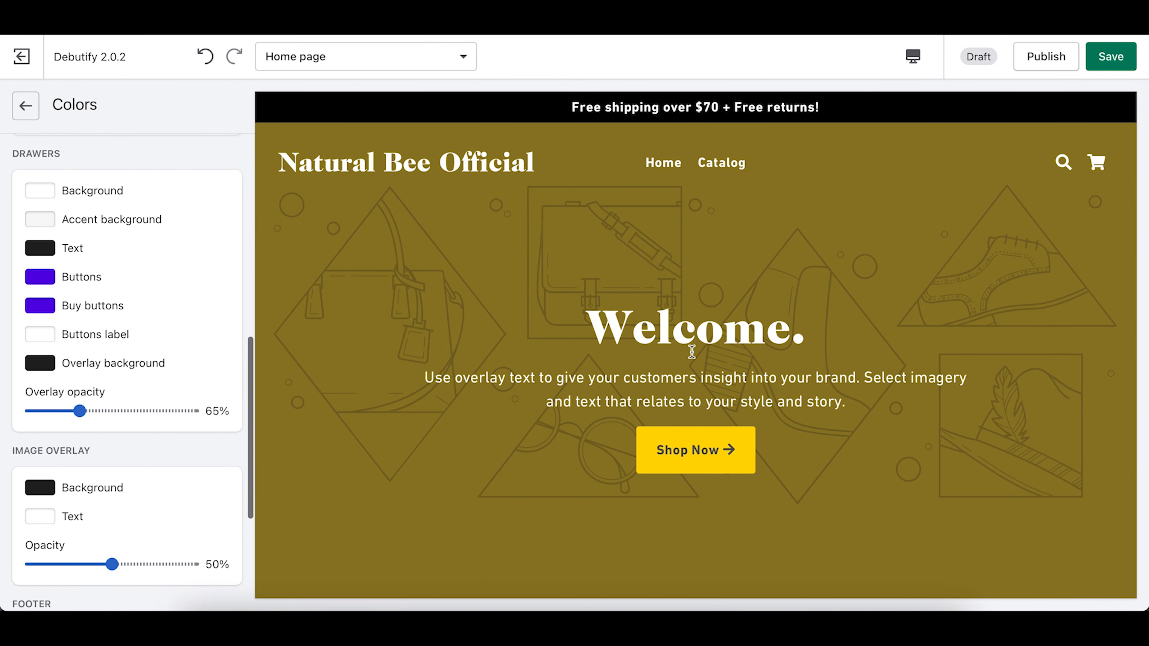
left_click(1097, 162)
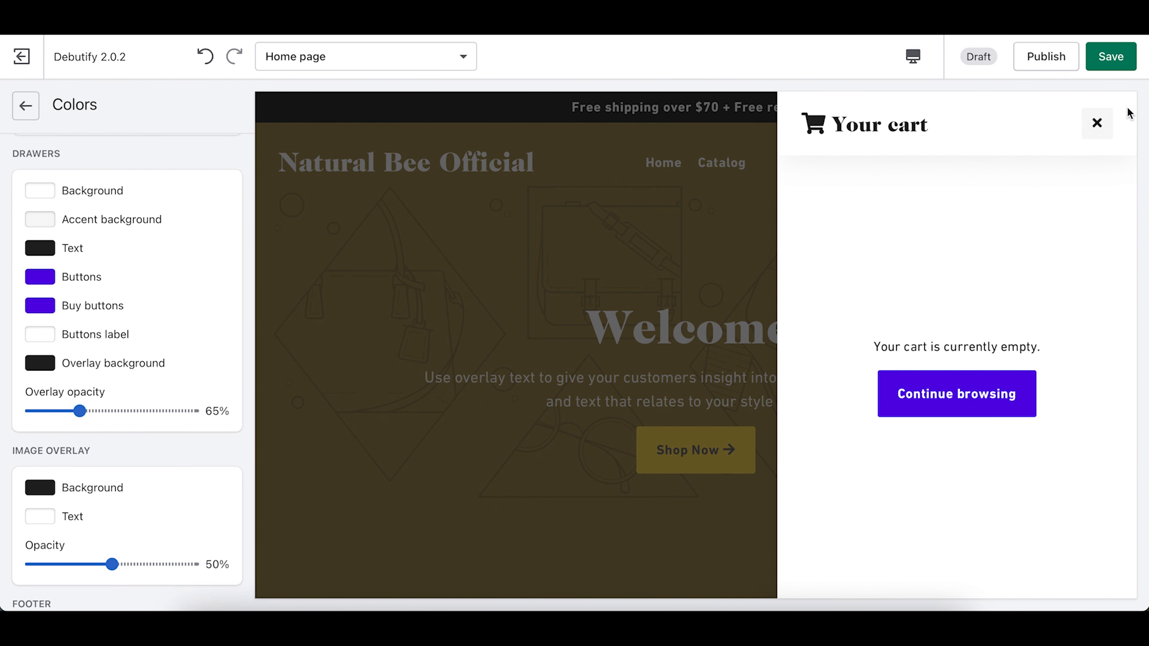
left_click(1097, 123)
left_click(1096, 164)
Step: Set the drawer Buttons and Buy buttons colours to the recent maroon swatch
left_click(39, 283)
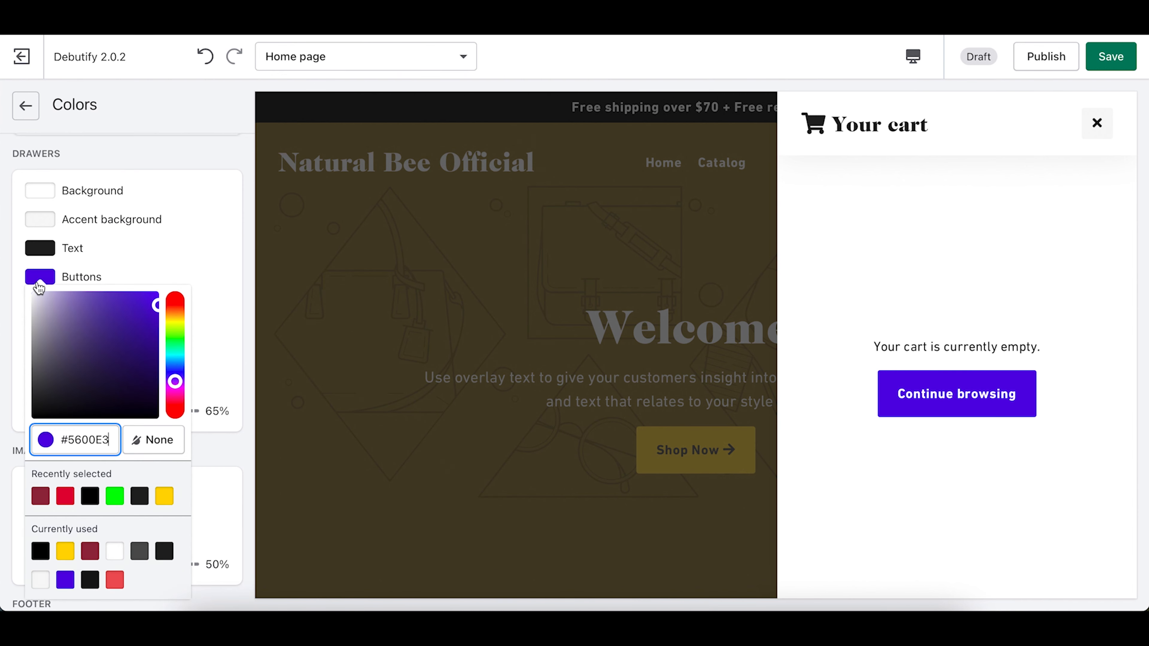
left_click(40, 498)
left_click(16, 290)
left_click(40, 307)
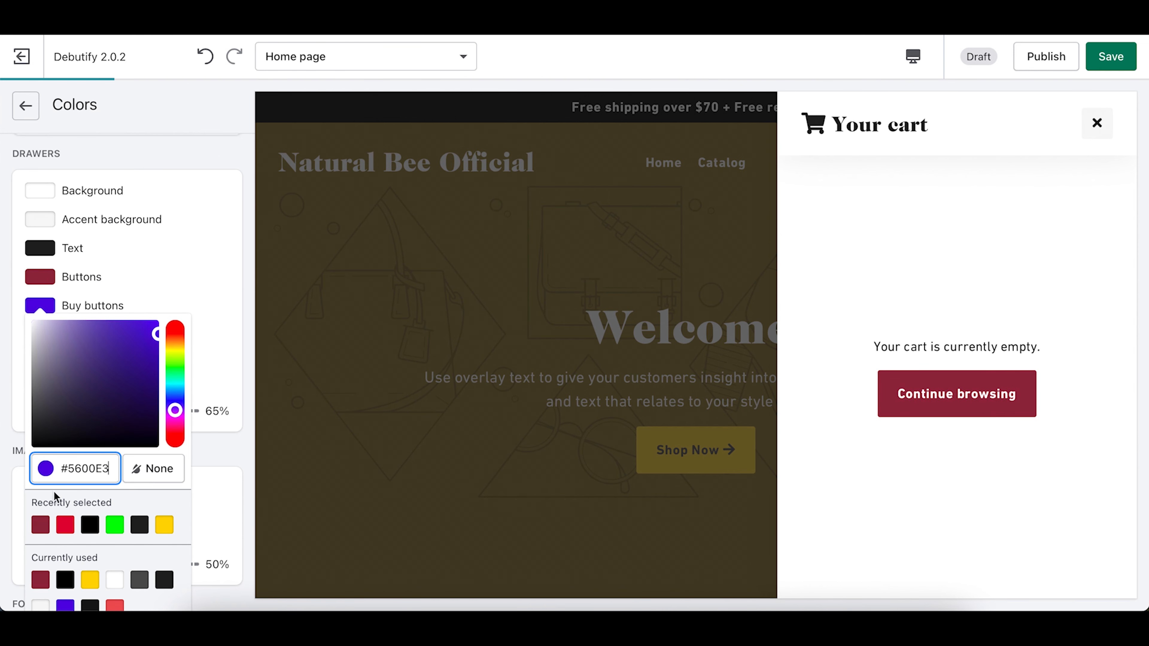
left_click(41, 525)
left_click(14, 322)
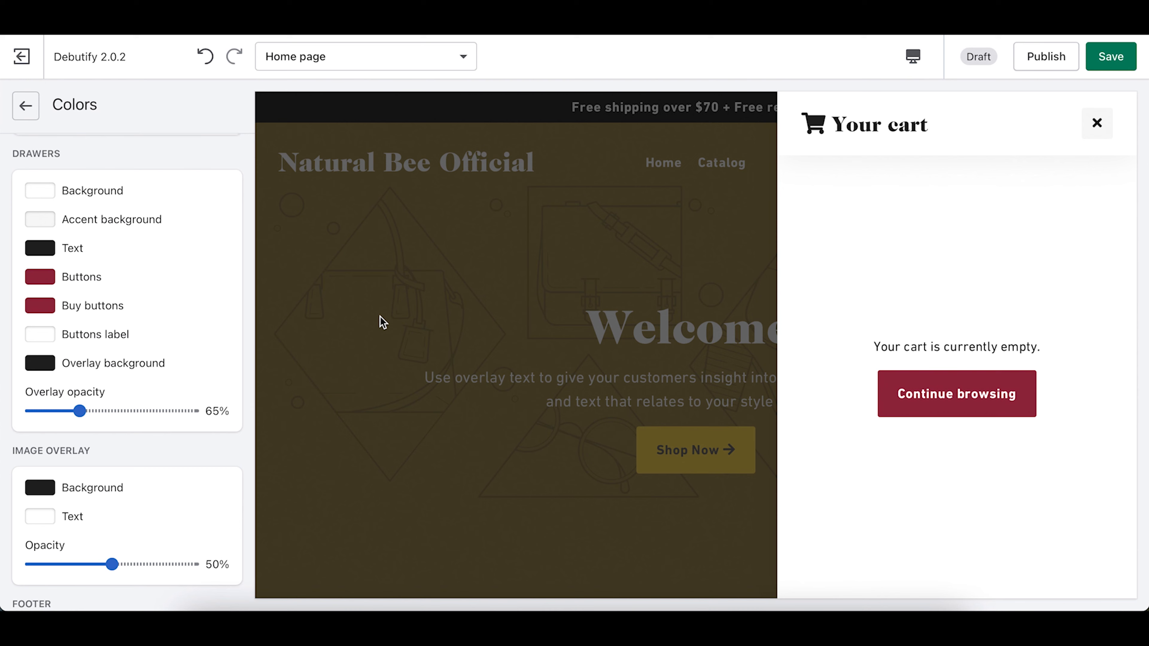
Step: Close the cart drawer and return image overlay opacity to about 50% after trying 79%
scroll(41, 383, "down", 5)
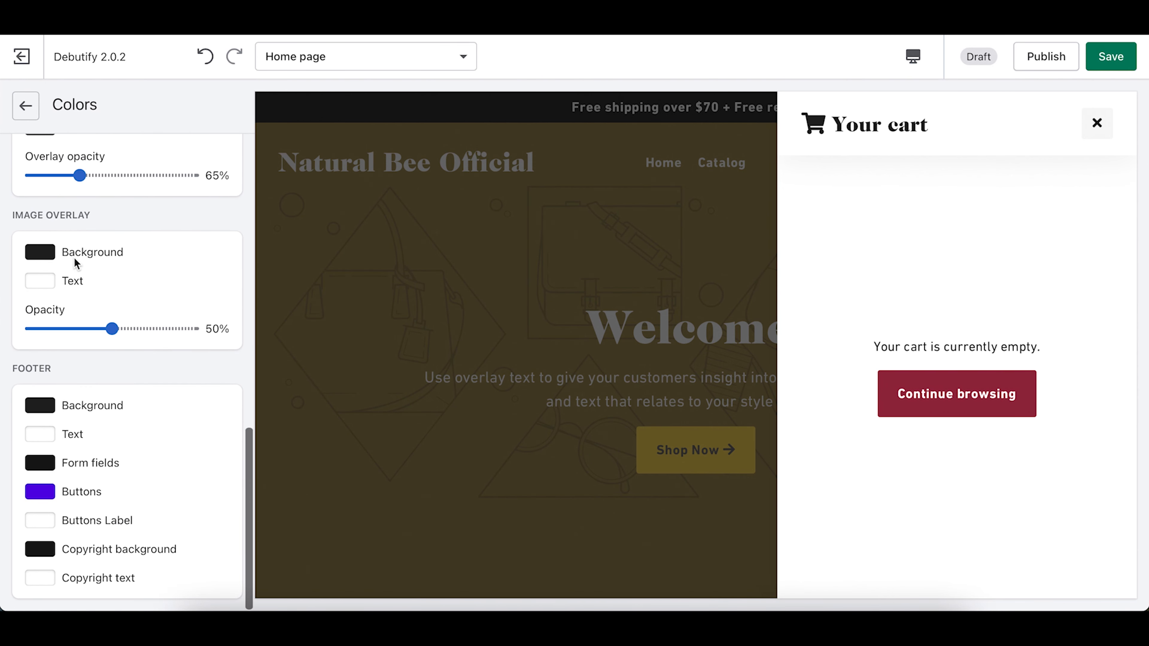
left_click(507, 240)
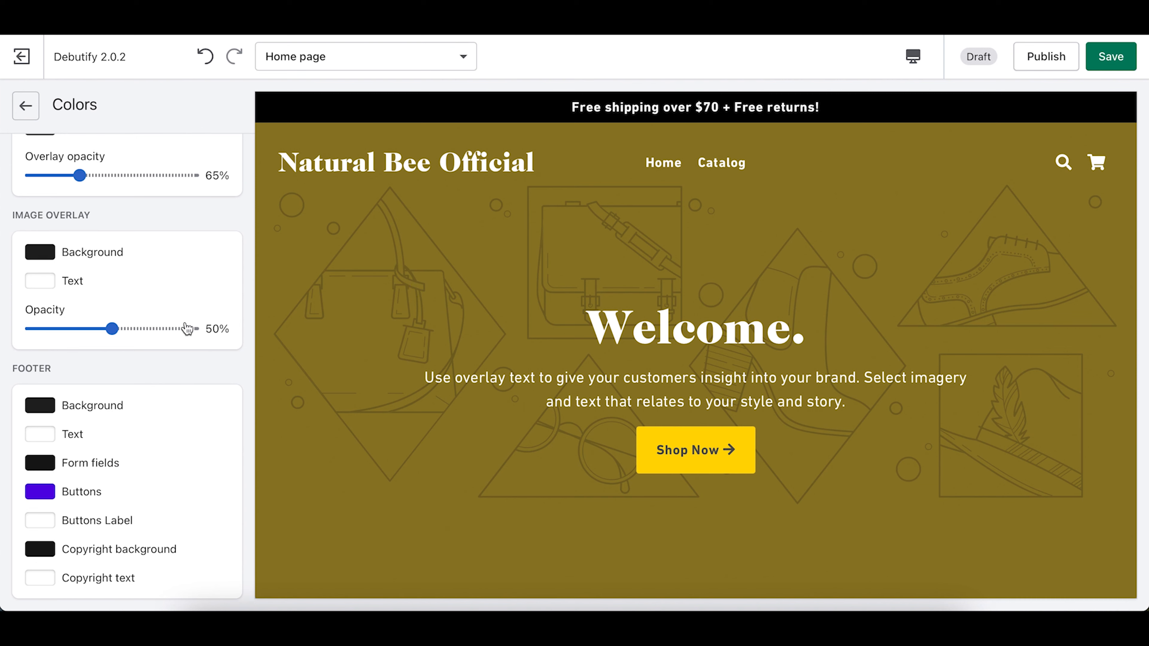
left_click_drag(113, 329, 159, 330)
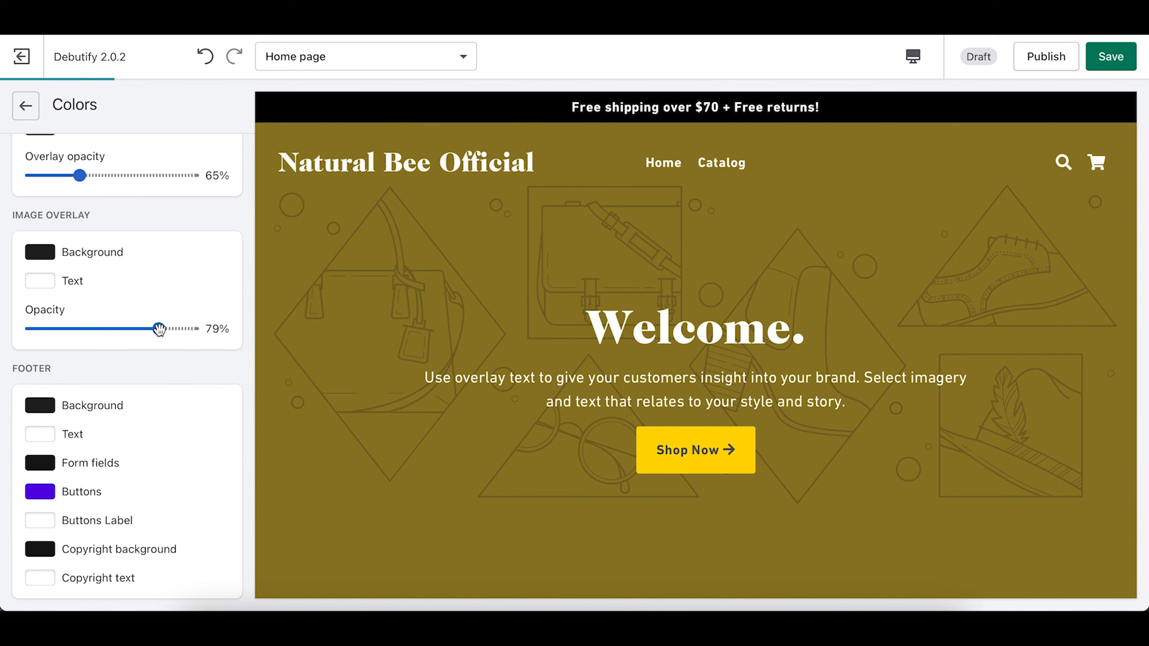
left_click_drag(159, 330, 112, 334)
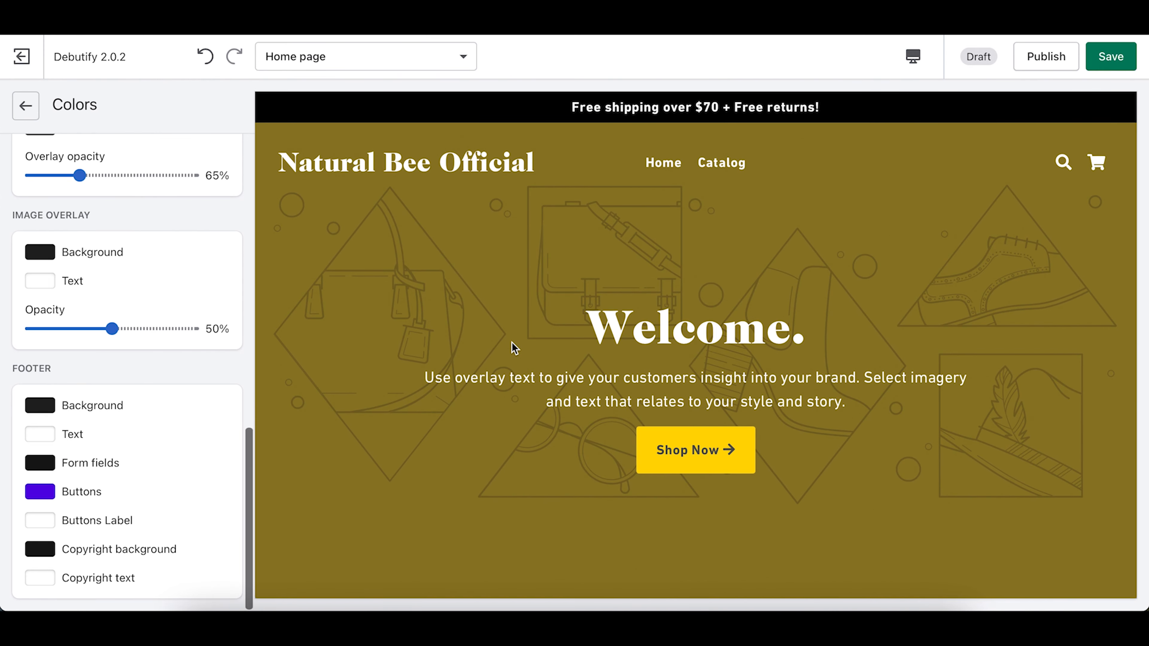
Step: Change the footer Buttons colour from purple to the recent yellow #FFD300
scroll(605, 426, "down", 10)
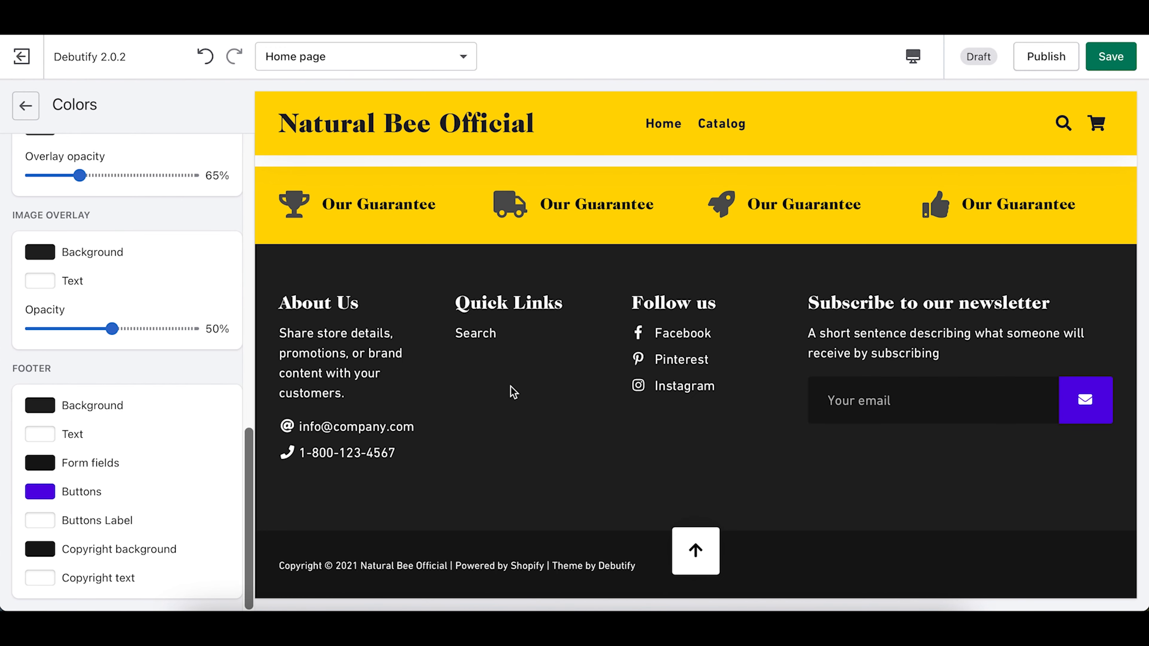
scroll(513, 392, "up", 1)
scroll(513, 392, "down", 2)
left_click(41, 493)
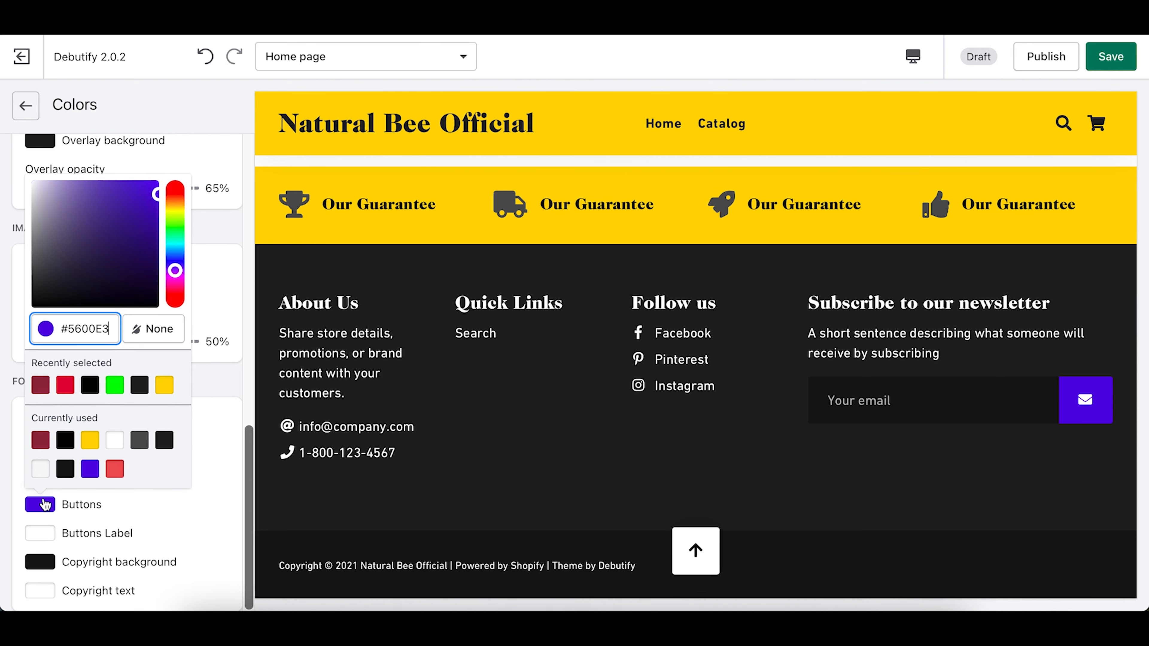
left_click(164, 385)
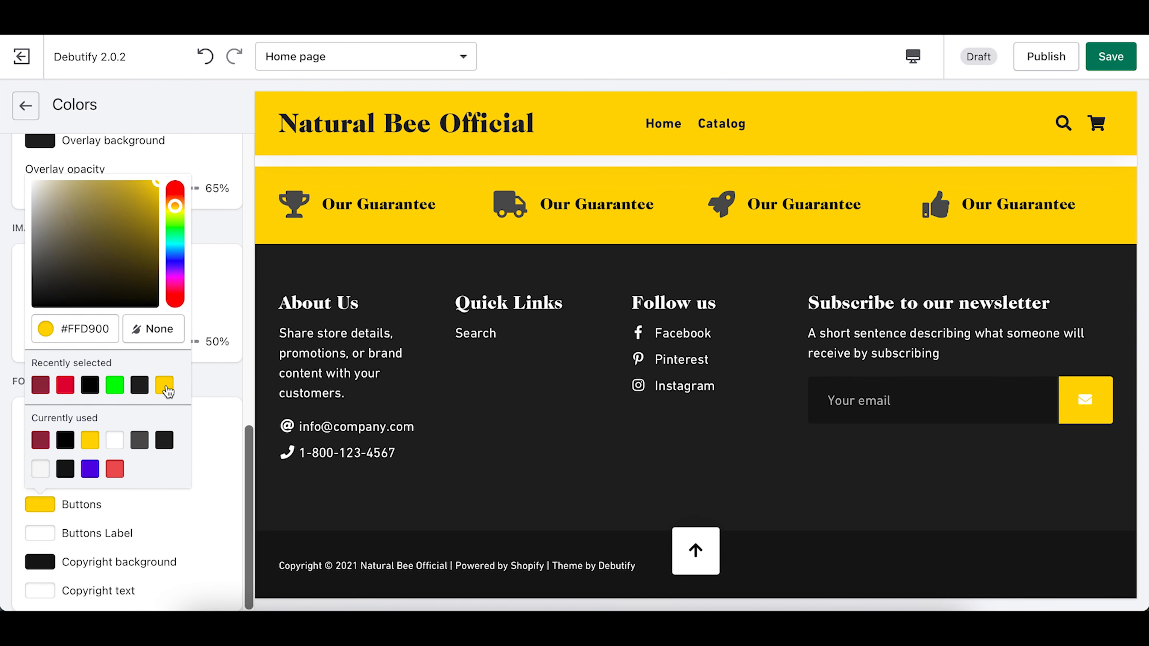
left_click(239, 384)
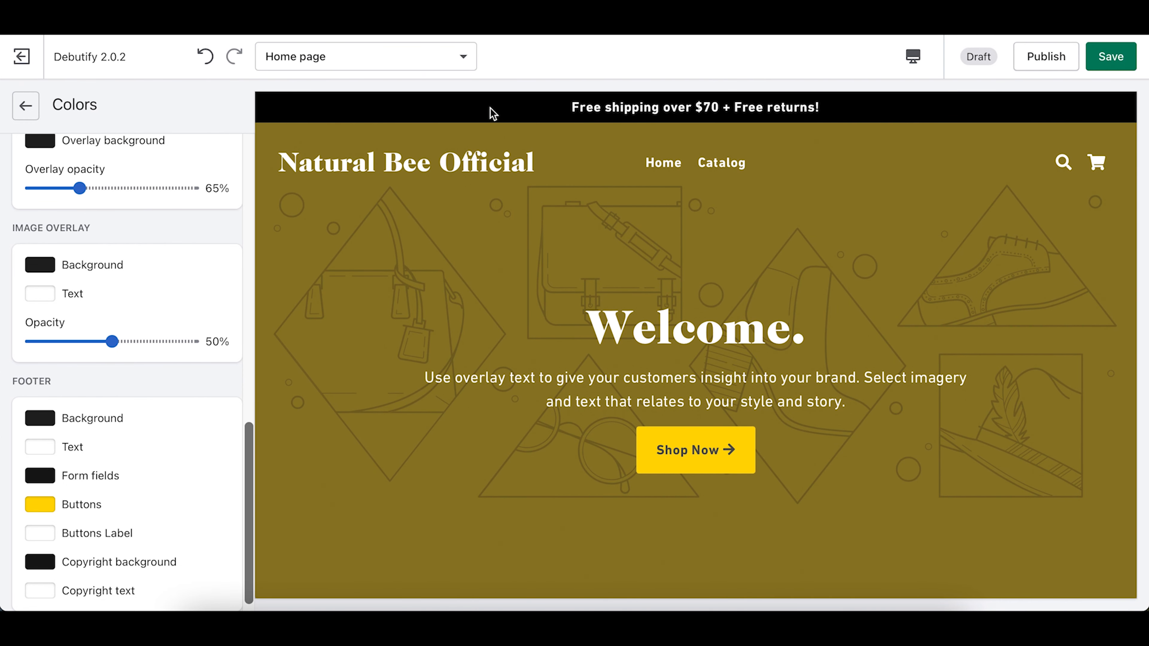
scroll(541, 209, "down", 10)
scroll(542, 210, "down", 15)
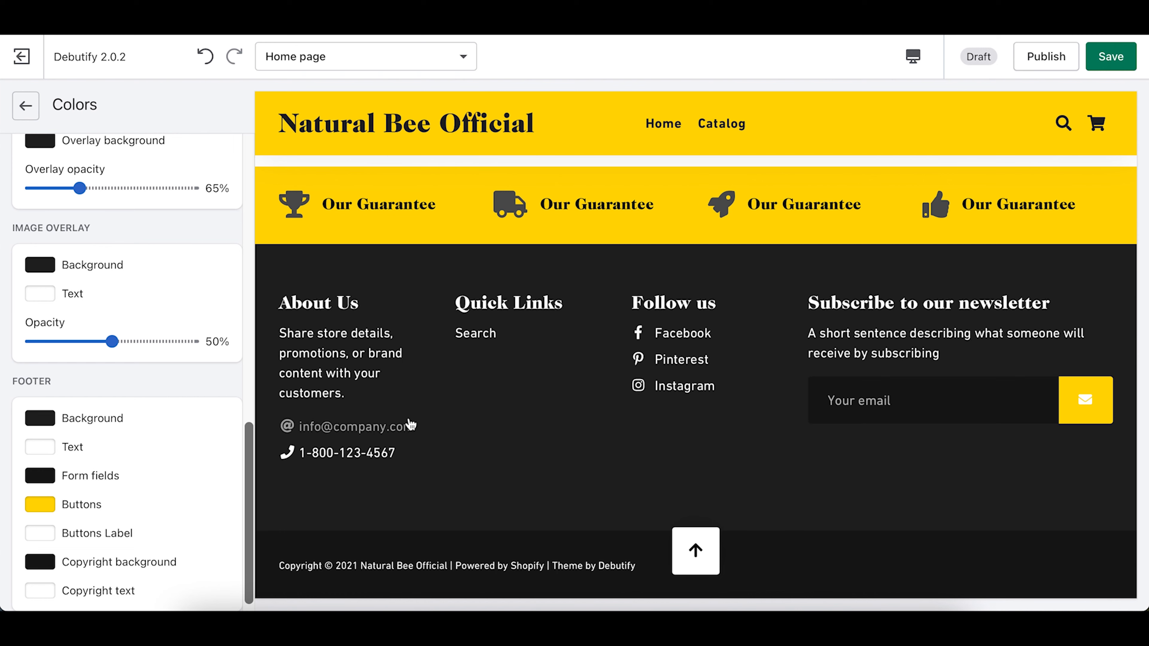
scroll(62, 505, "up", 15)
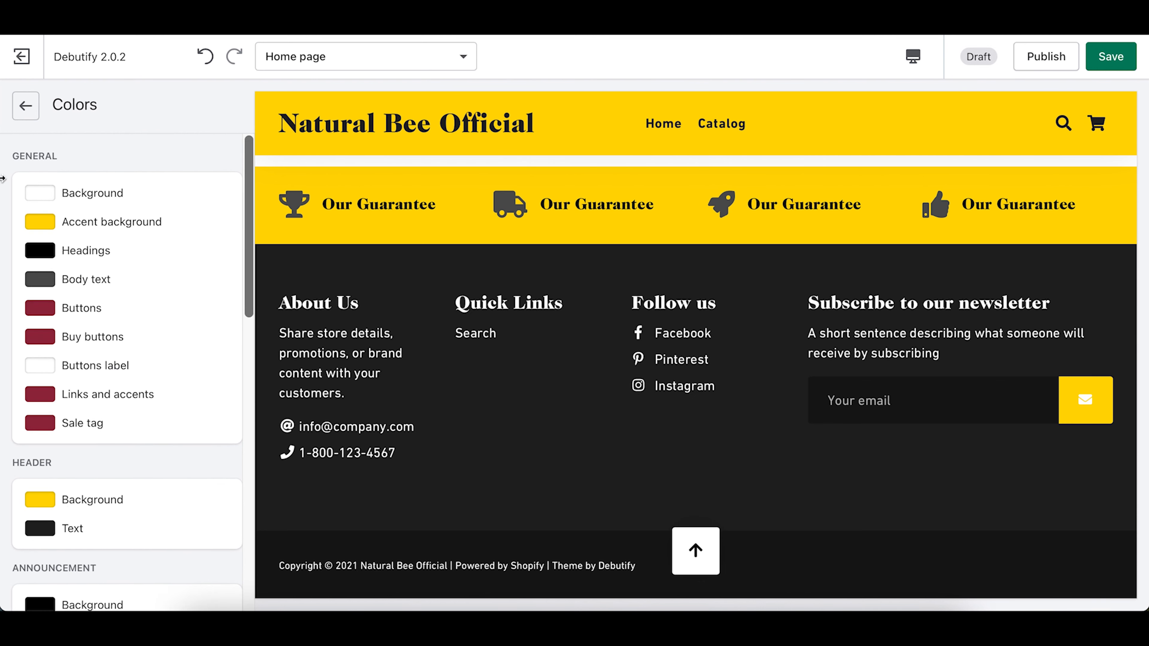
Step: Go back to Theme settings and open Typography, checking the Welcome heading font
left_click(26, 111)
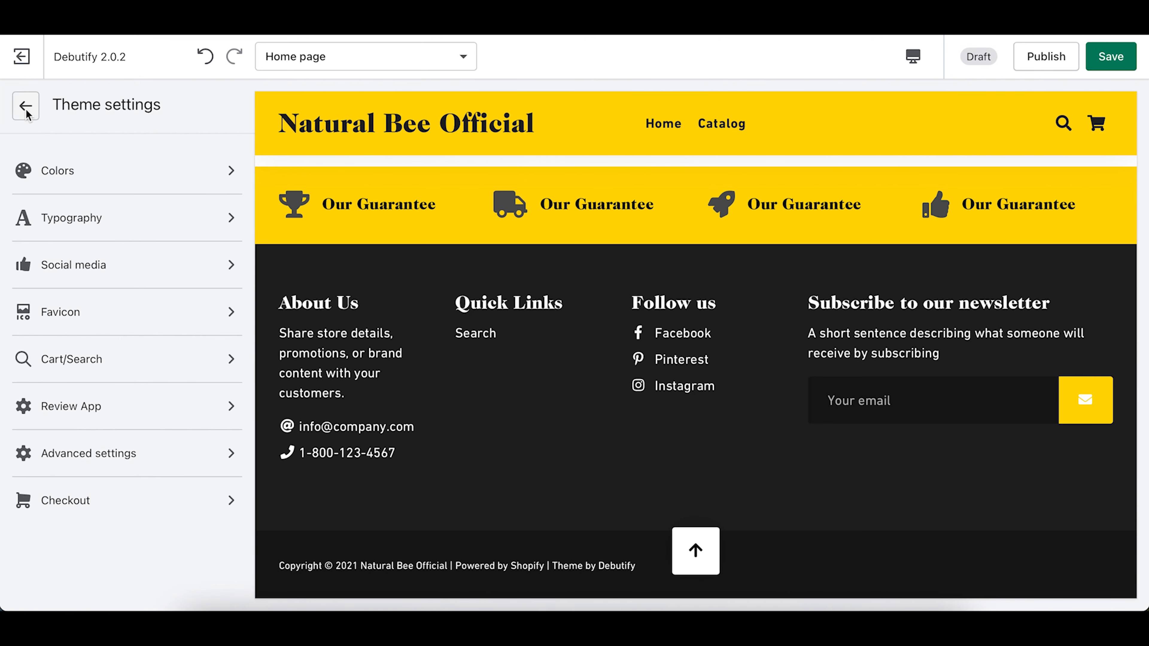
scroll(561, 266, "down", 2)
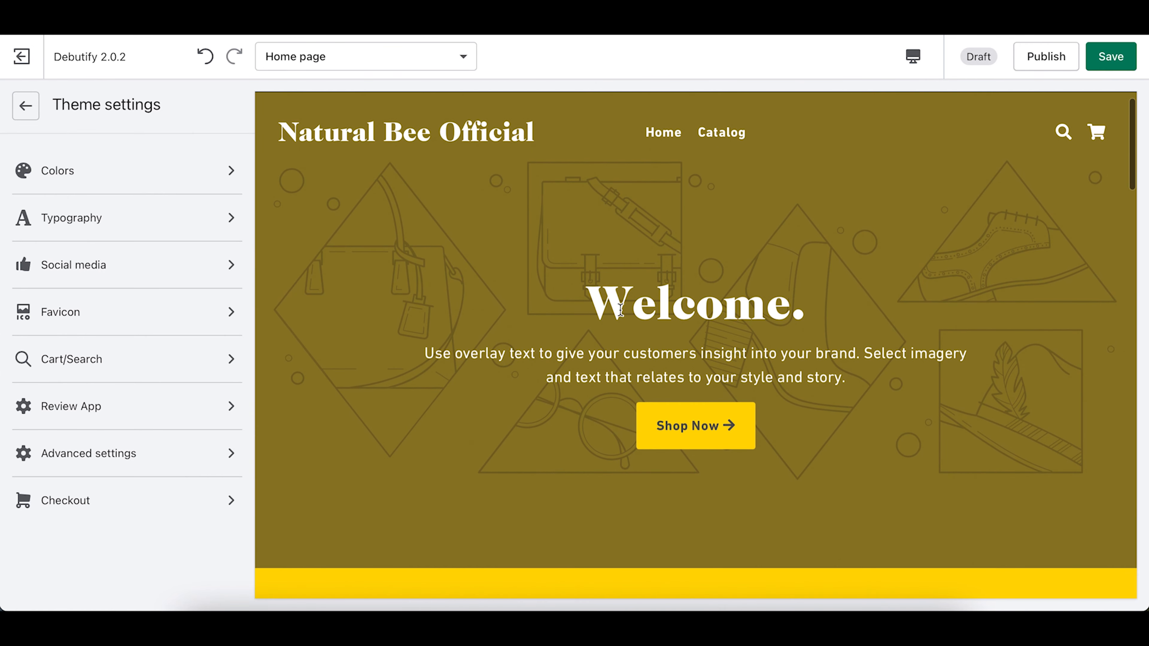
left_click_drag(598, 311, 530, 321)
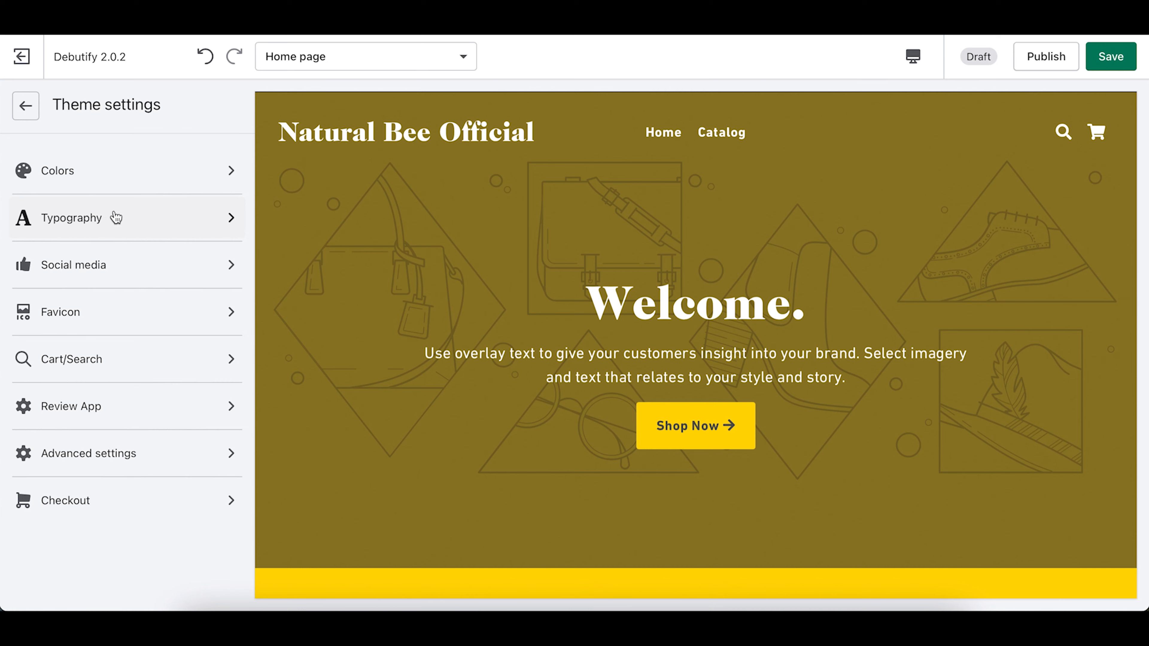
left_click(119, 219)
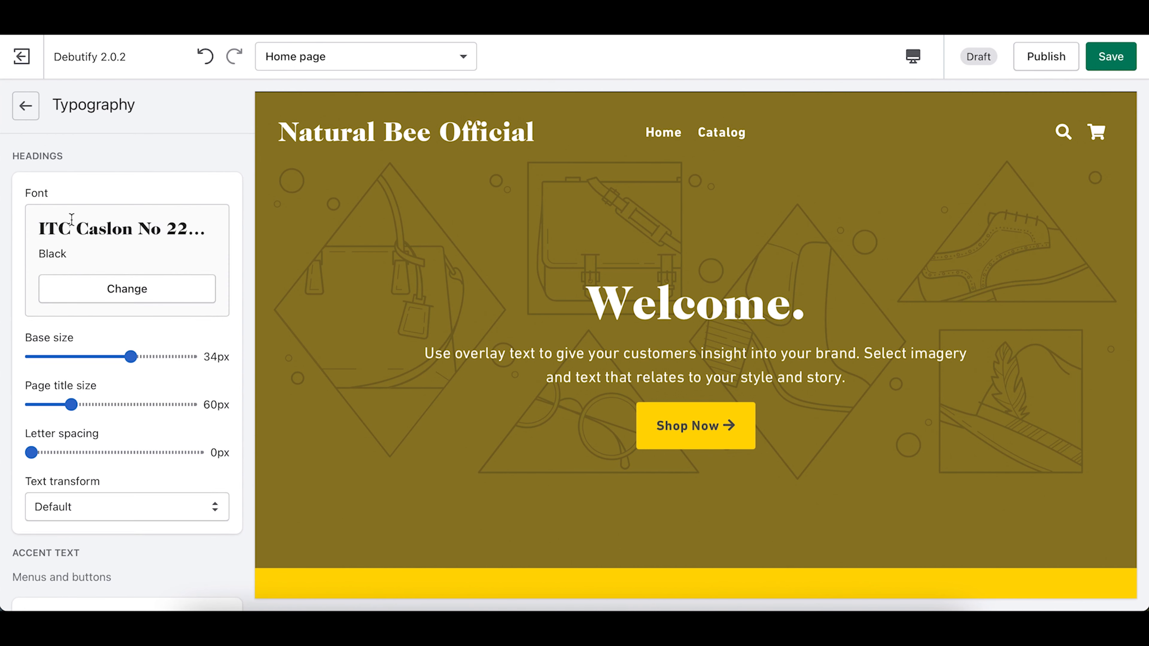
left_click_drag(587, 302, 654, 302)
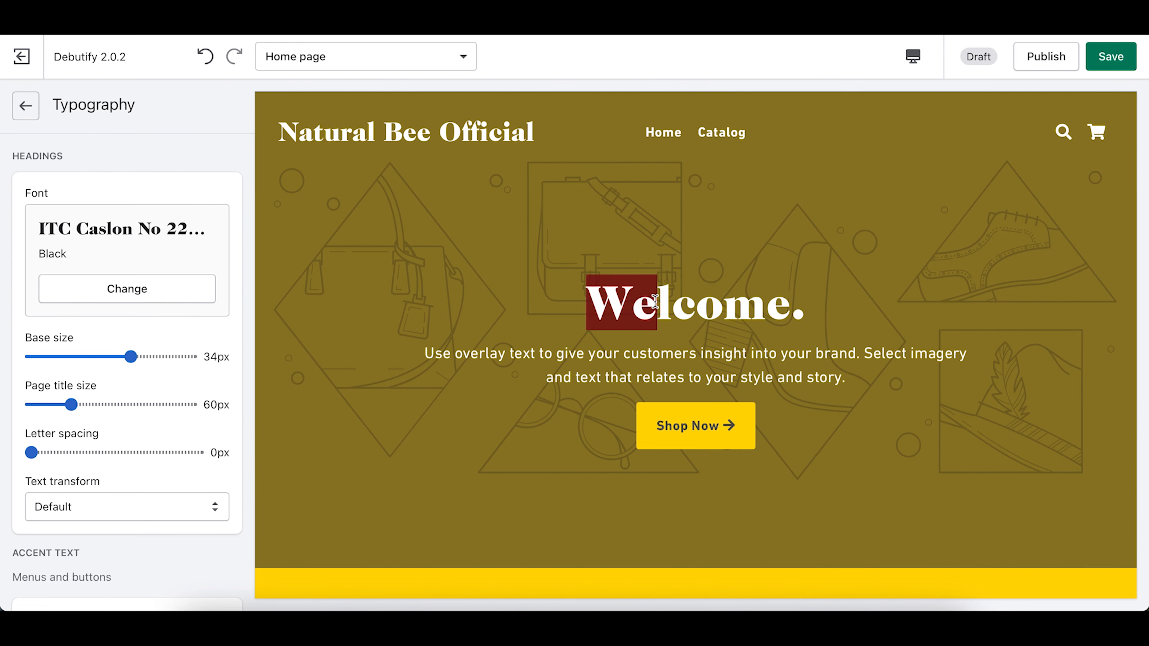
left_click(649, 301)
Step: Review the current fonts: ITC Caslon No 22 Black headings at 34px, DIN Next body at 17px
scroll(123, 375, "down", 6)
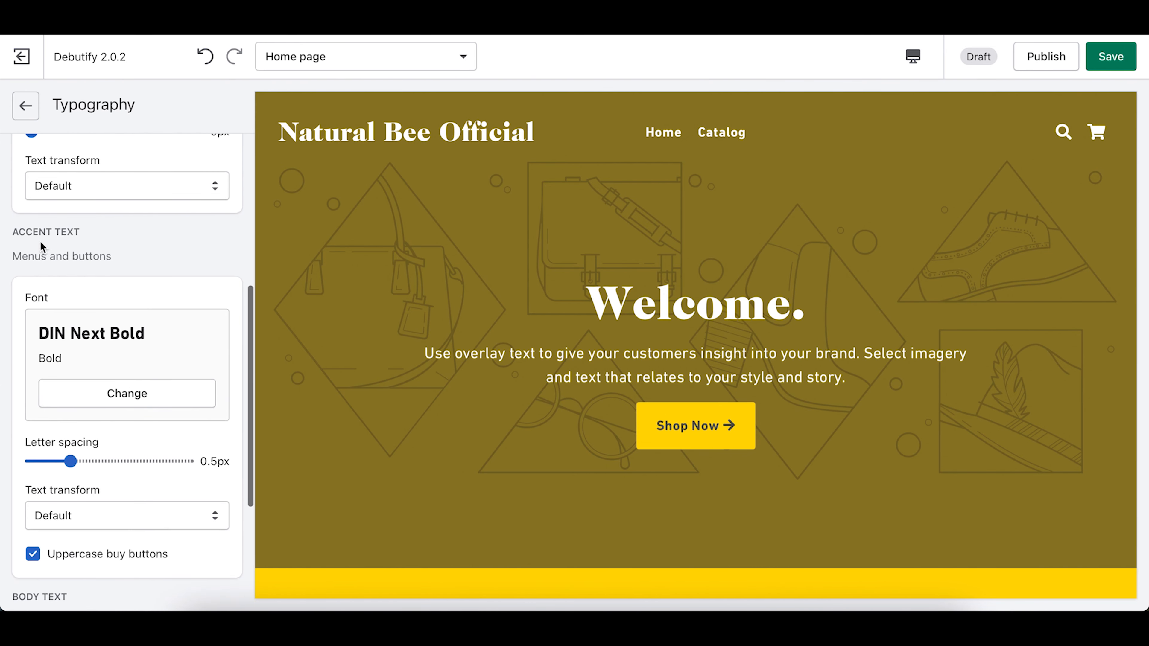
scroll(530, 359, "down", 6)
scroll(530, 358, "down", 2)
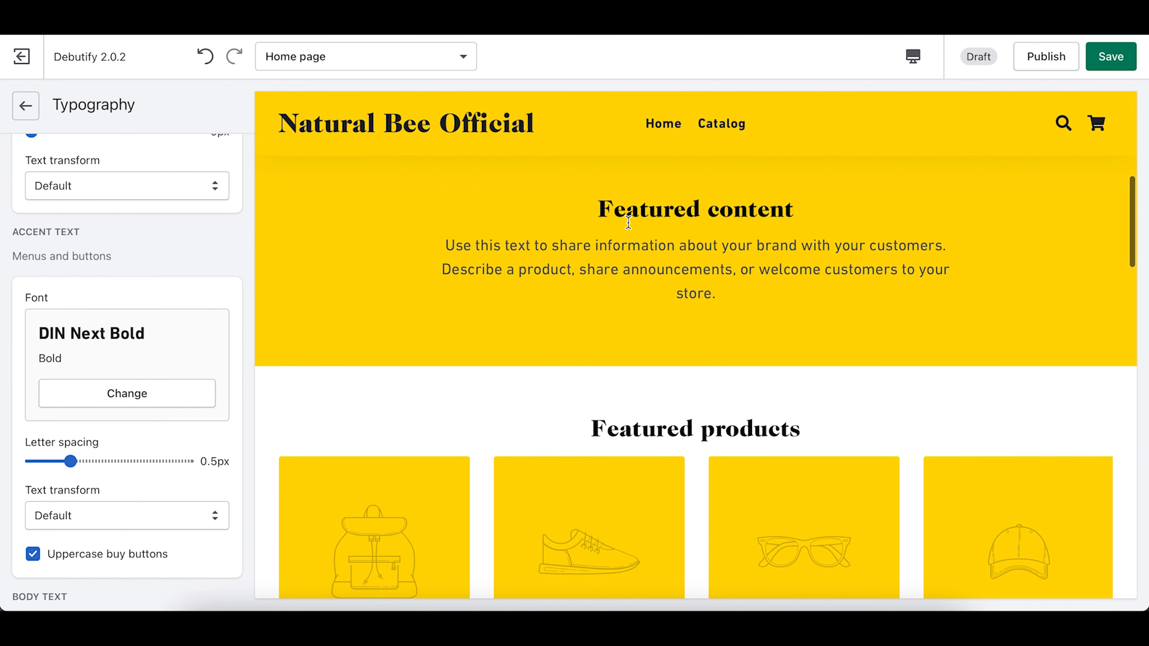
left_click_drag(602, 208, 838, 211)
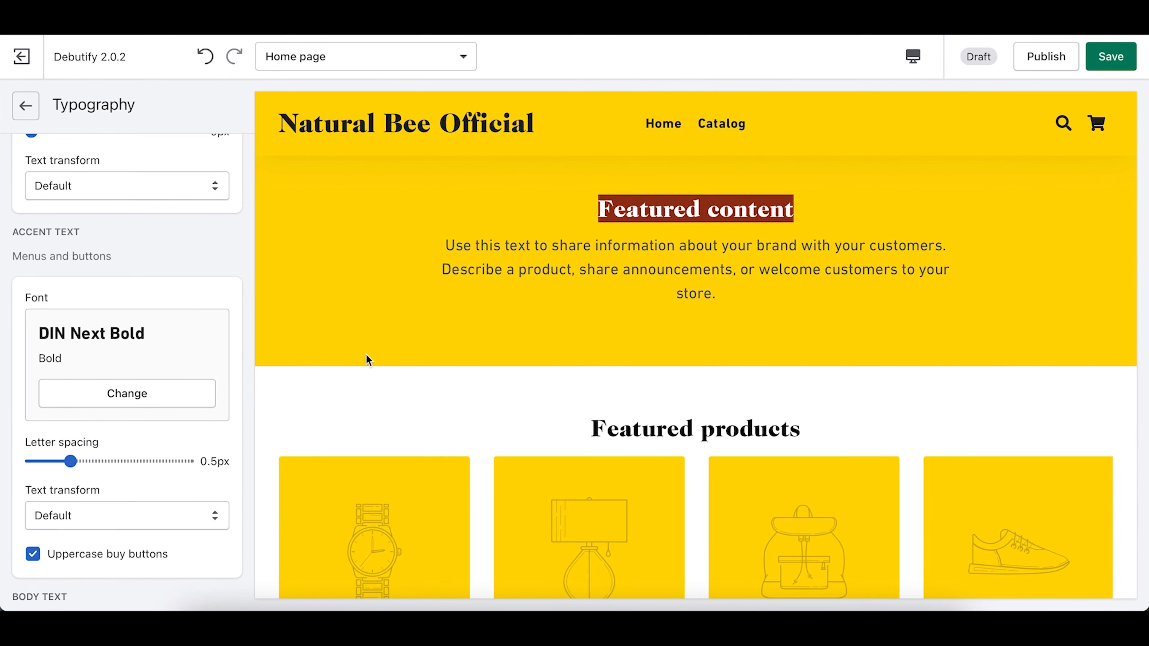
scroll(161, 443, "down", 5)
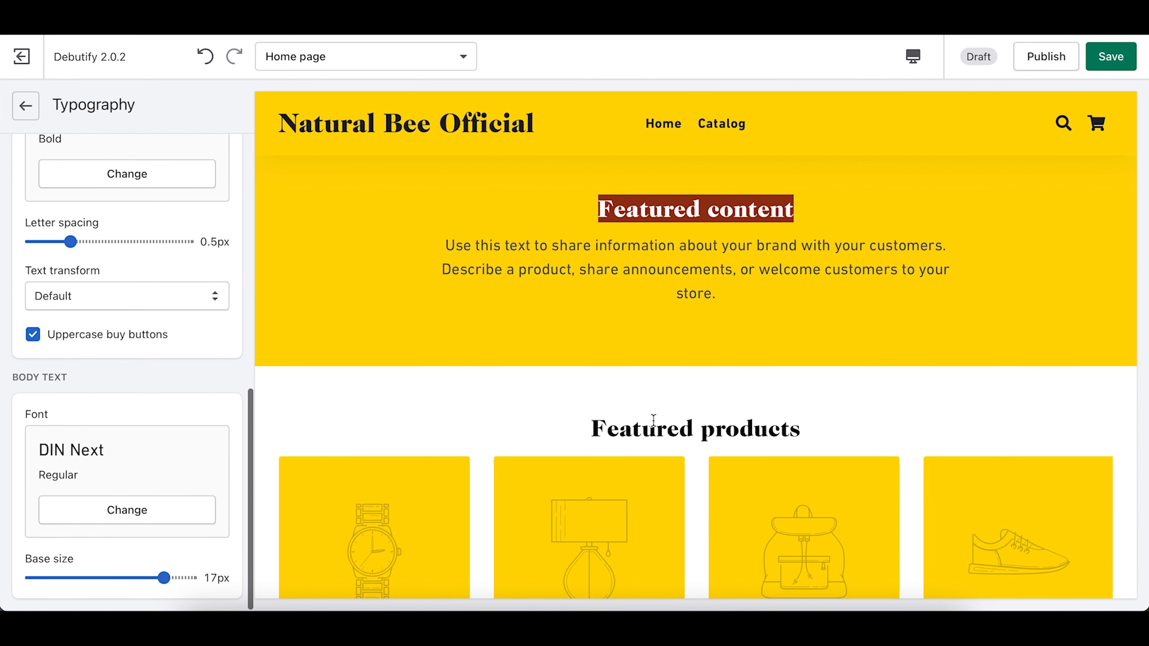
scroll(654, 421, "up", 2)
left_click_drag(449, 372, 861, 442)
left_click(573, 403)
scroll(9, 423, "up", 10)
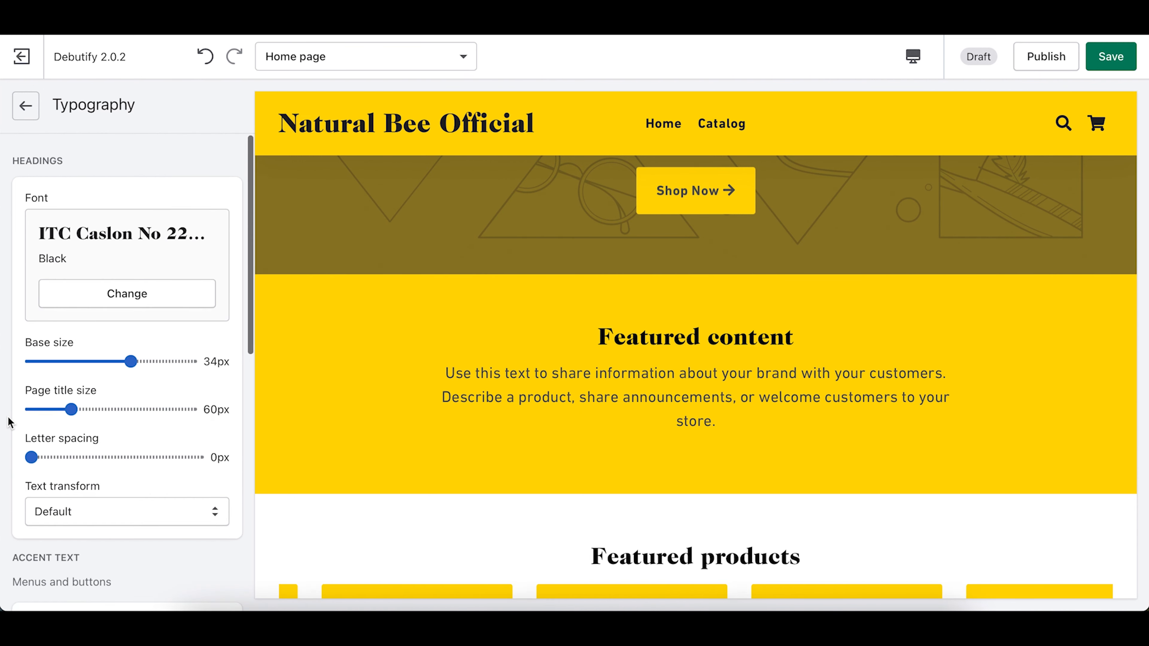
scroll(9, 423, "down", 12)
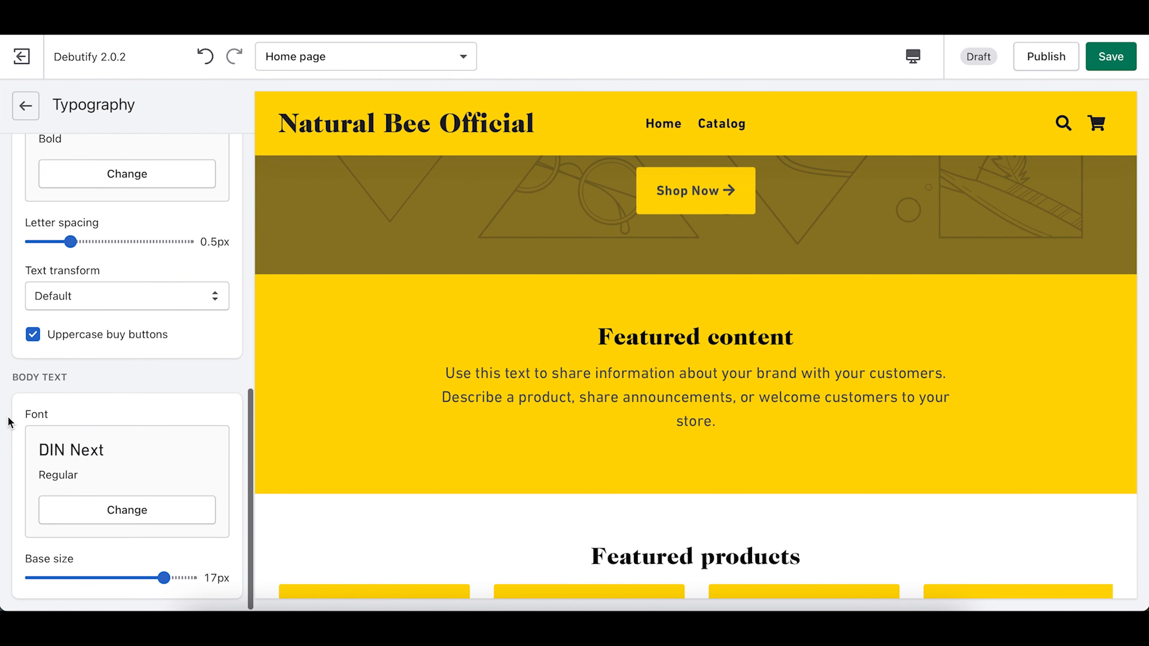
scroll(9, 423, "up", 6)
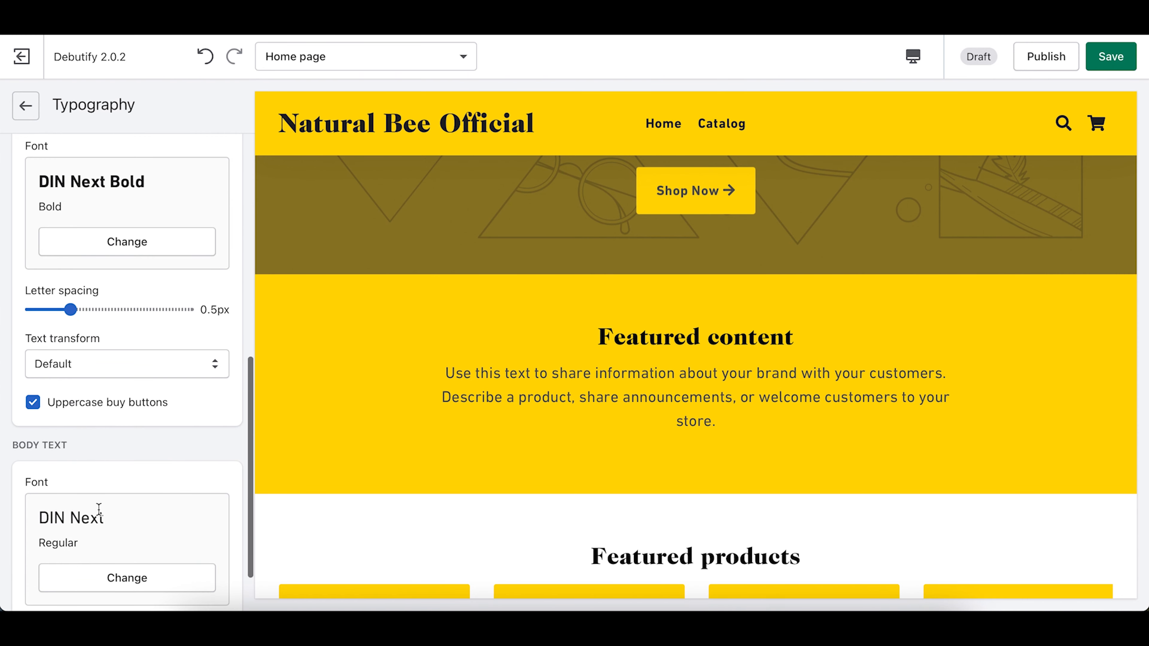
scroll(129, 446, "up", 5)
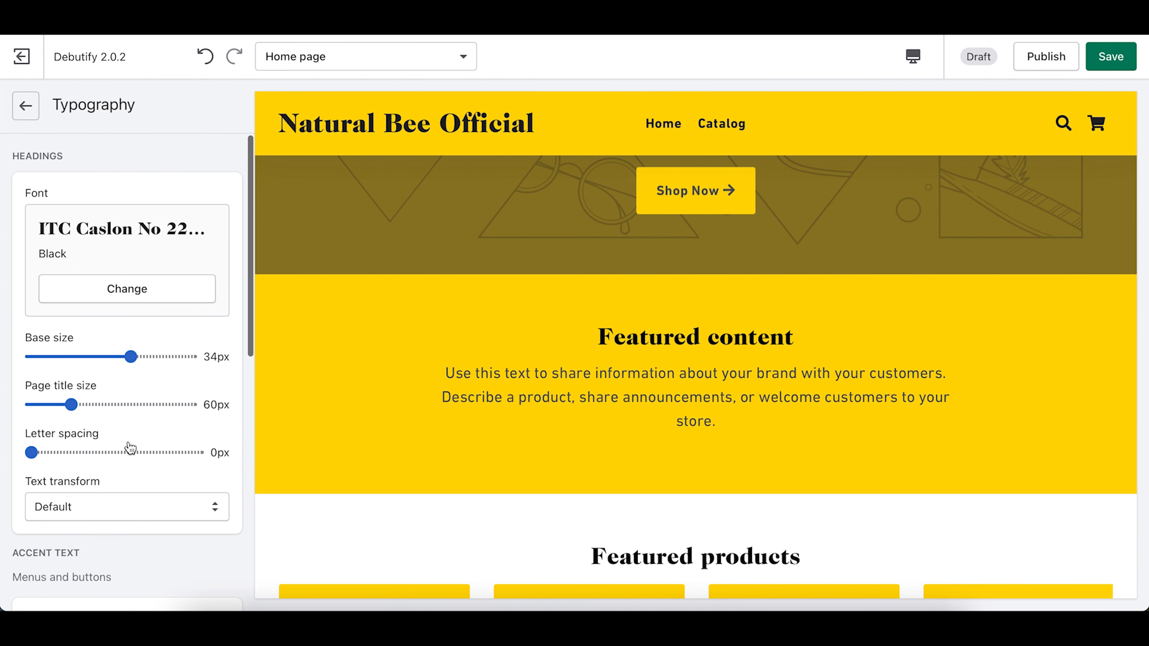
Step: Replace the Caslon heading font with Avenir Next Regular, found by searching 'ave'
left_click(152, 295)
left_click(131, 165)
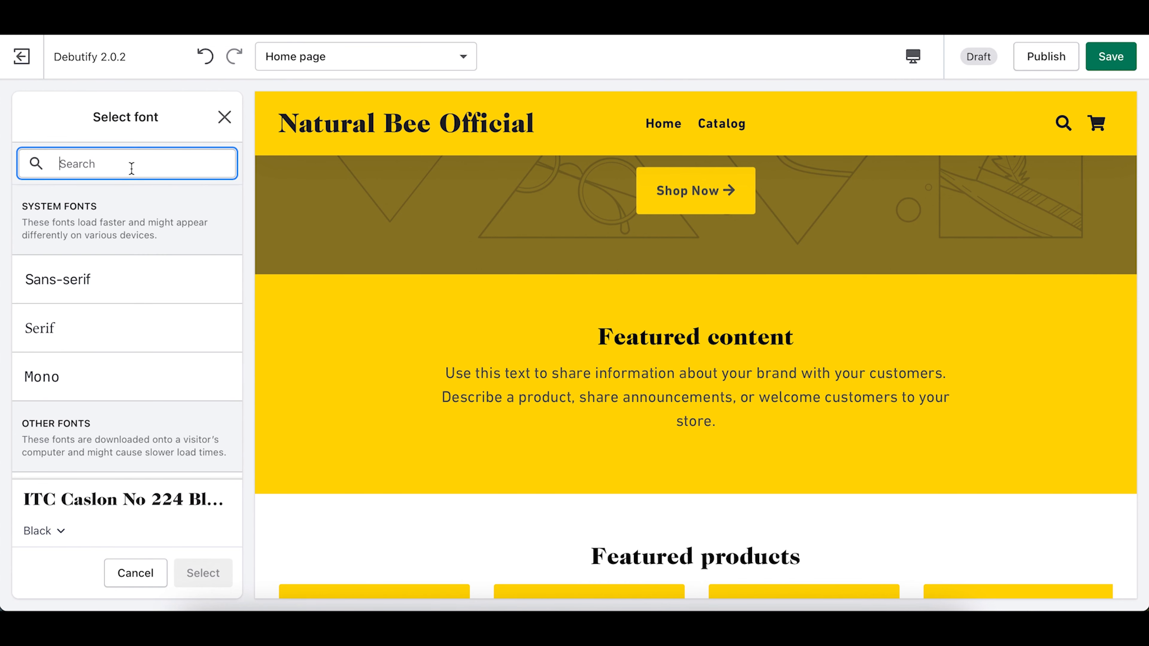
type("avenir")
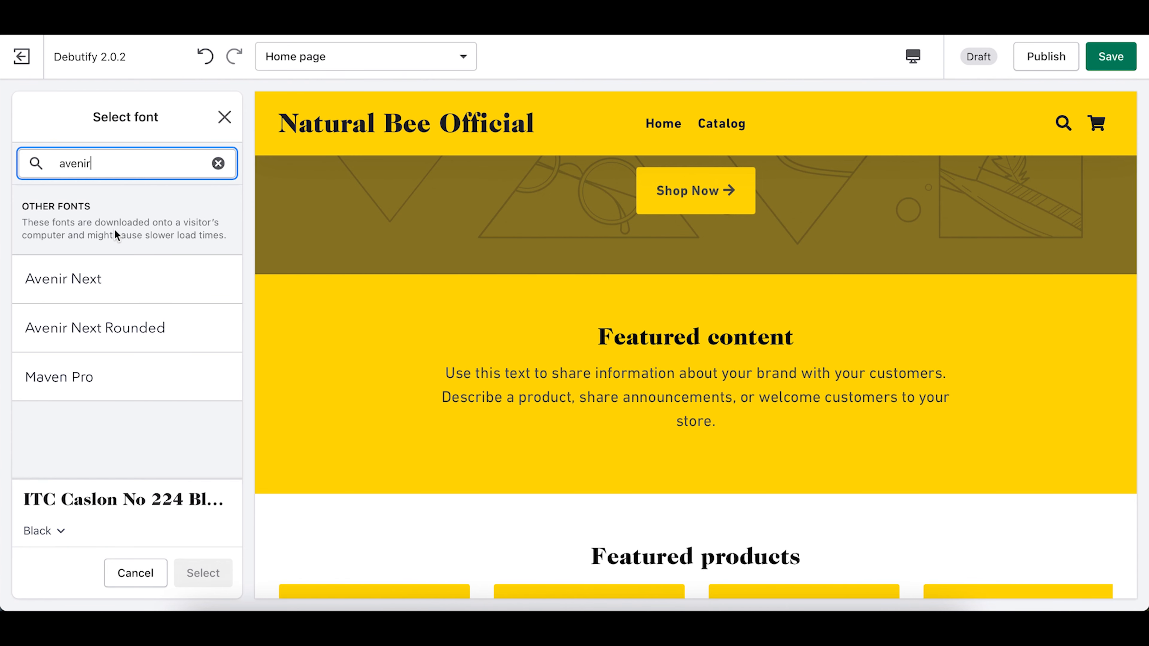
left_click(97, 287)
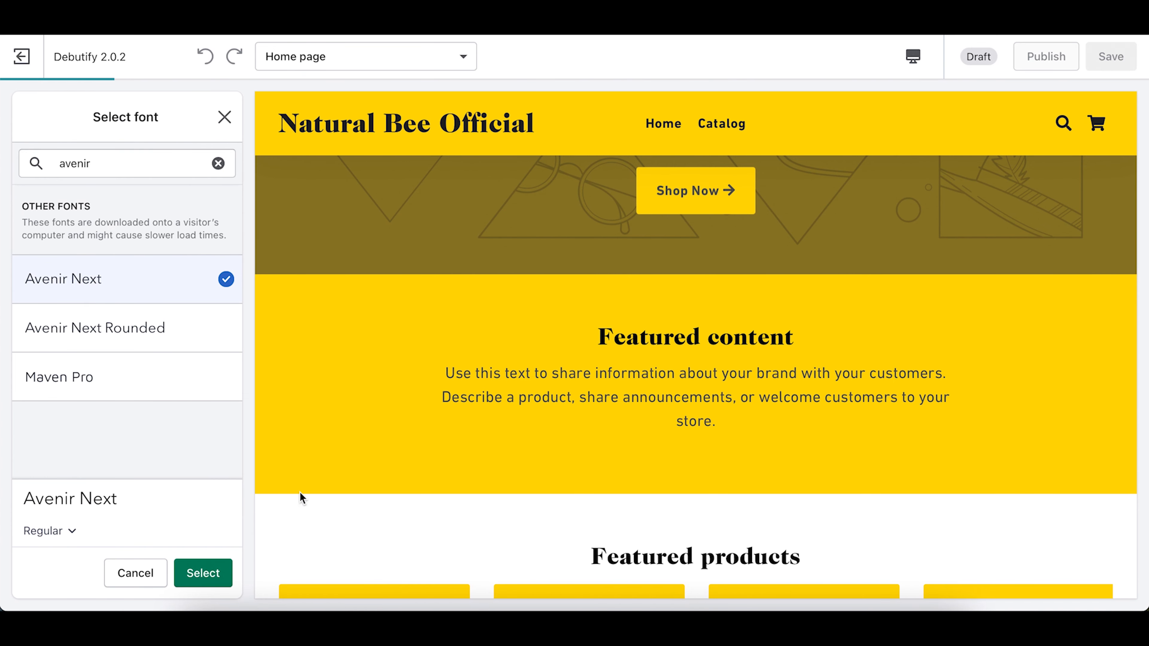
left_click(205, 580)
Step: Check the Welcome and Featured content headings in the preview with Avenir Next
scroll(569, 428, "up", 5)
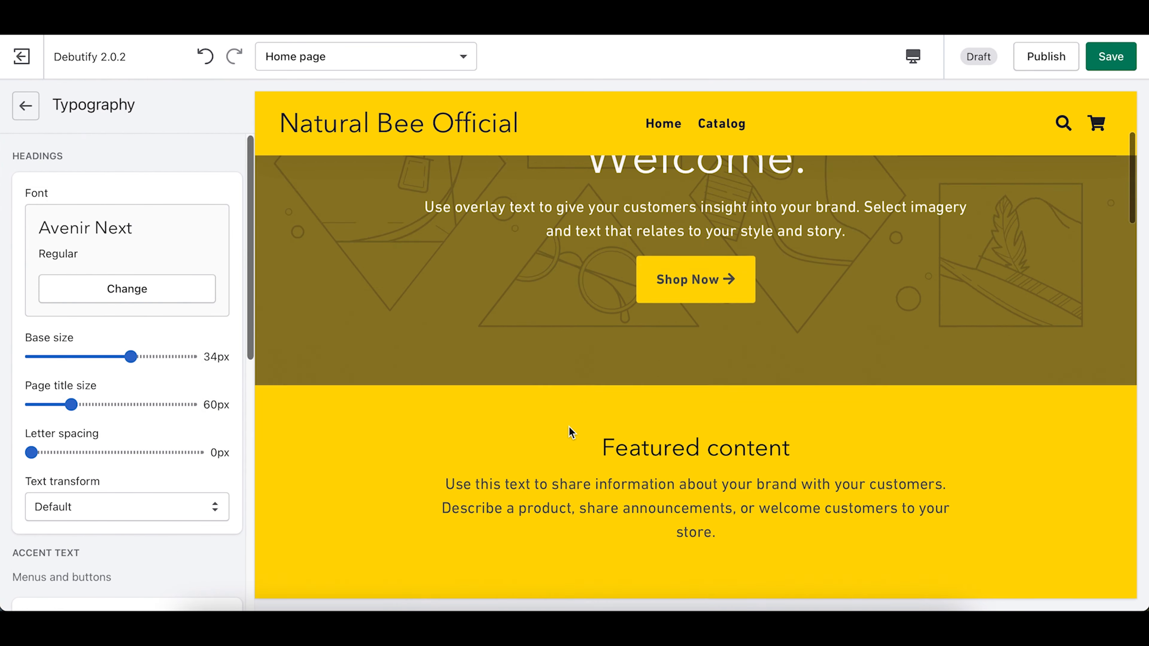
left_click_drag(590, 329, 797, 330)
left_click(795, 330)
scroll(387, 342, "down", 5)
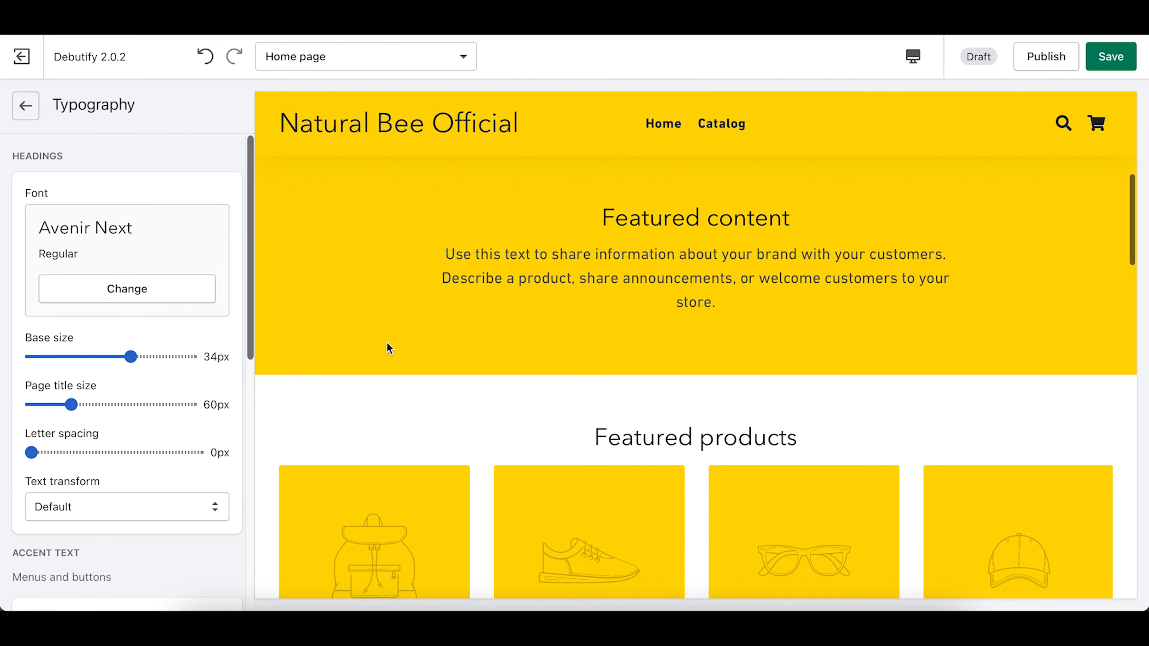
scroll(80, 455, "down", 1)
scroll(79, 455, "up", 1)
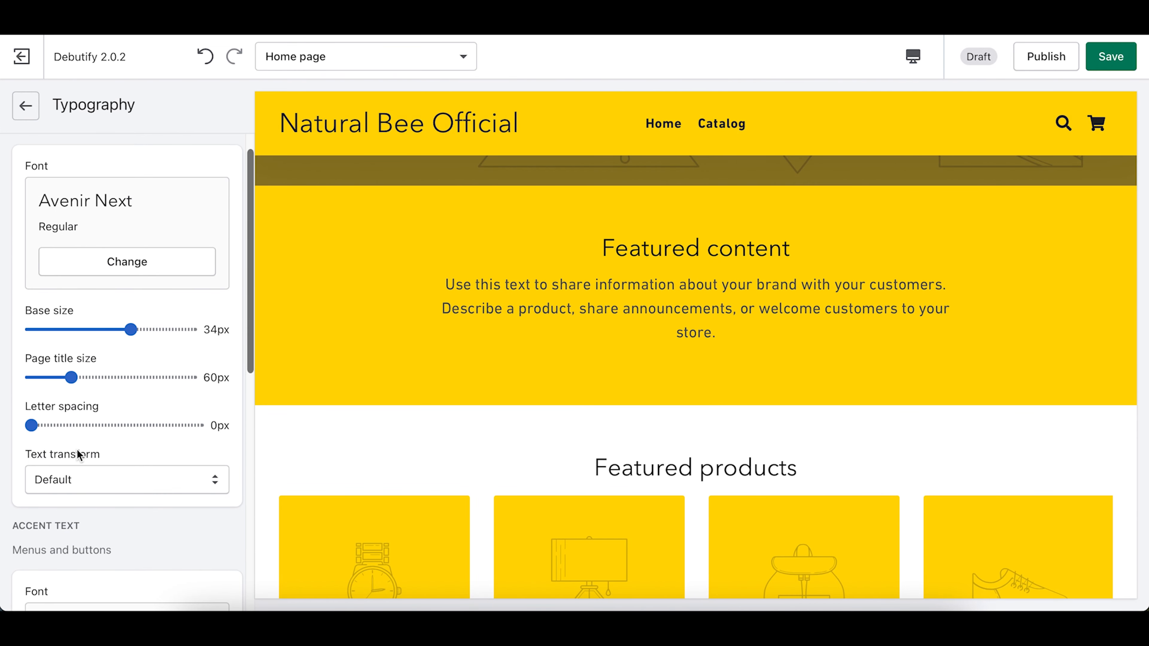
left_click_drag(455, 287, 747, 287)
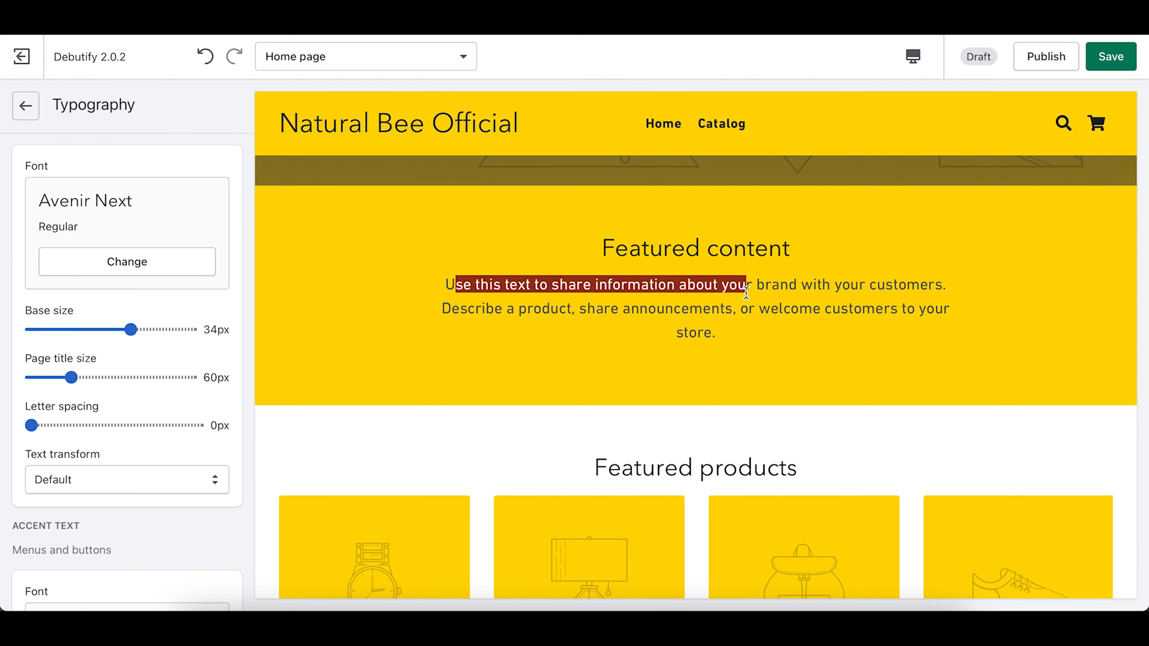
left_click(747, 286)
left_click_drag(601, 248, 718, 242)
left_click(561, 239)
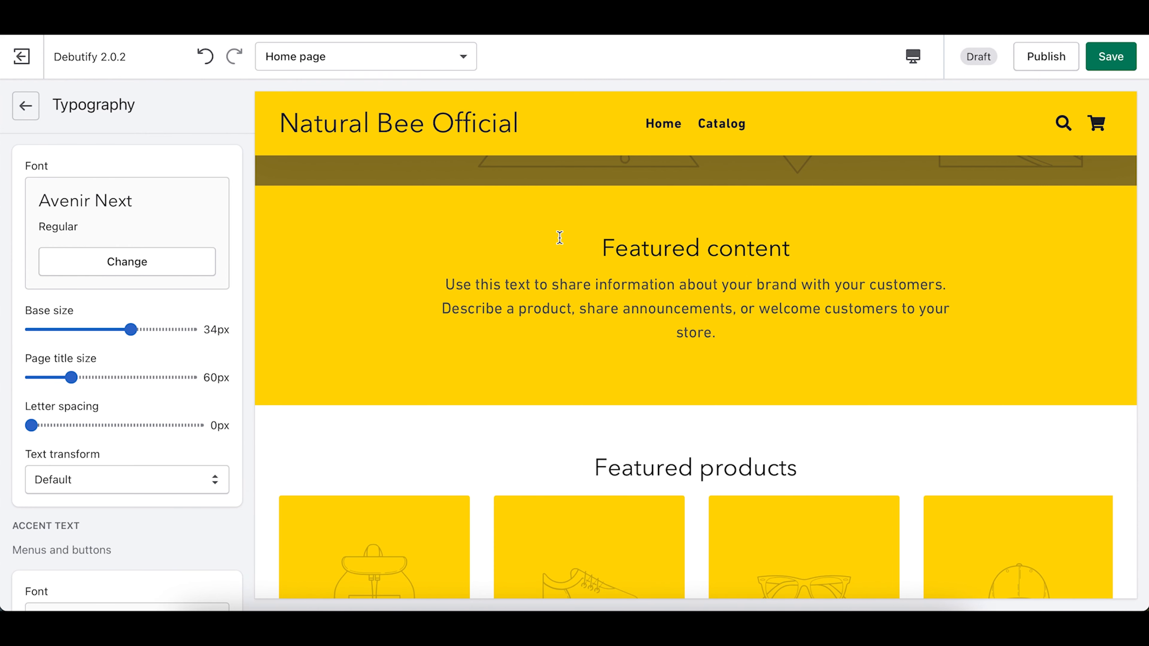
scroll(50, 329, "down", 6)
Step: Set the accent text font for menus and buttons to Avenir Next
left_click(105, 412)
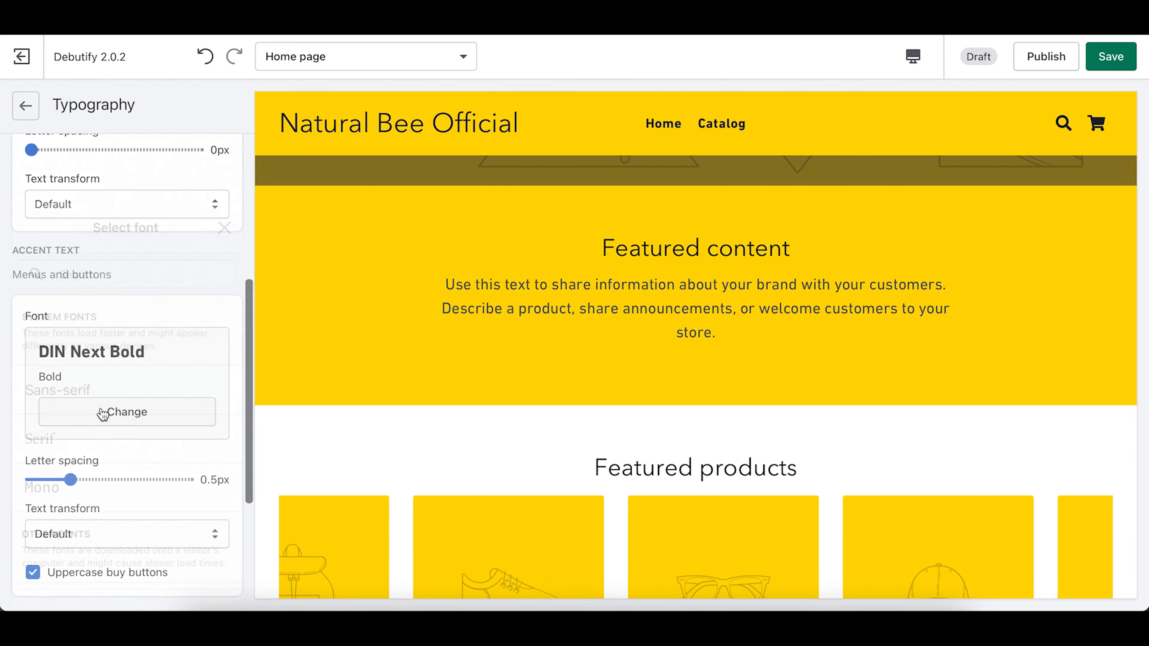
left_click(146, 163)
type("avenir")
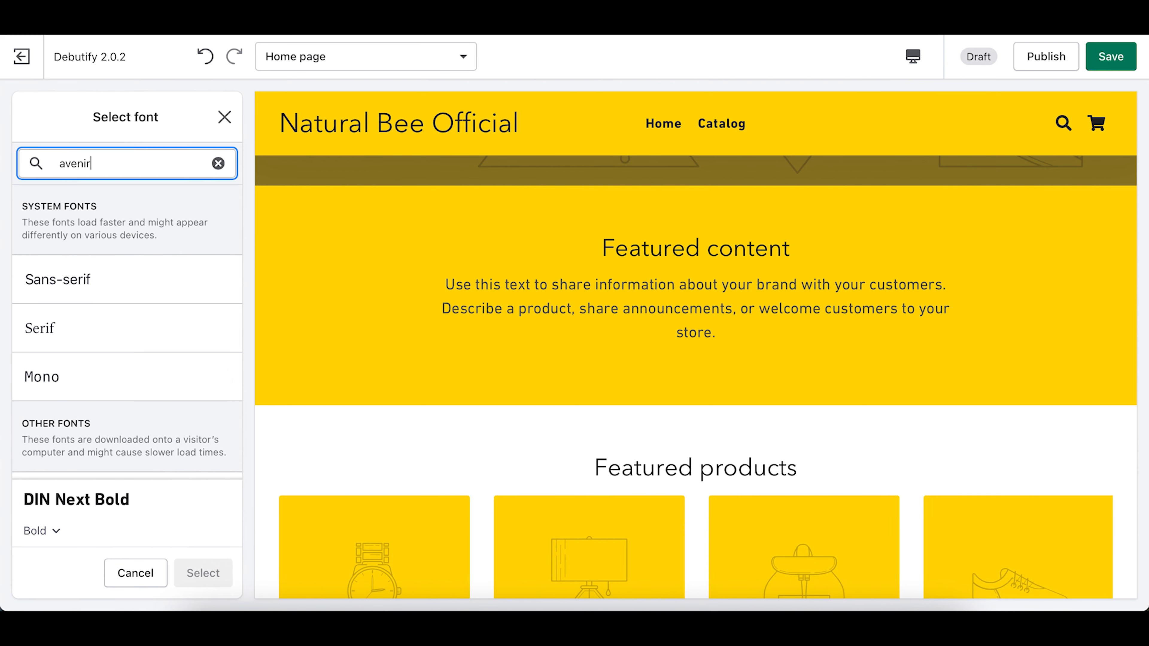
left_click(68, 283)
left_click(207, 573)
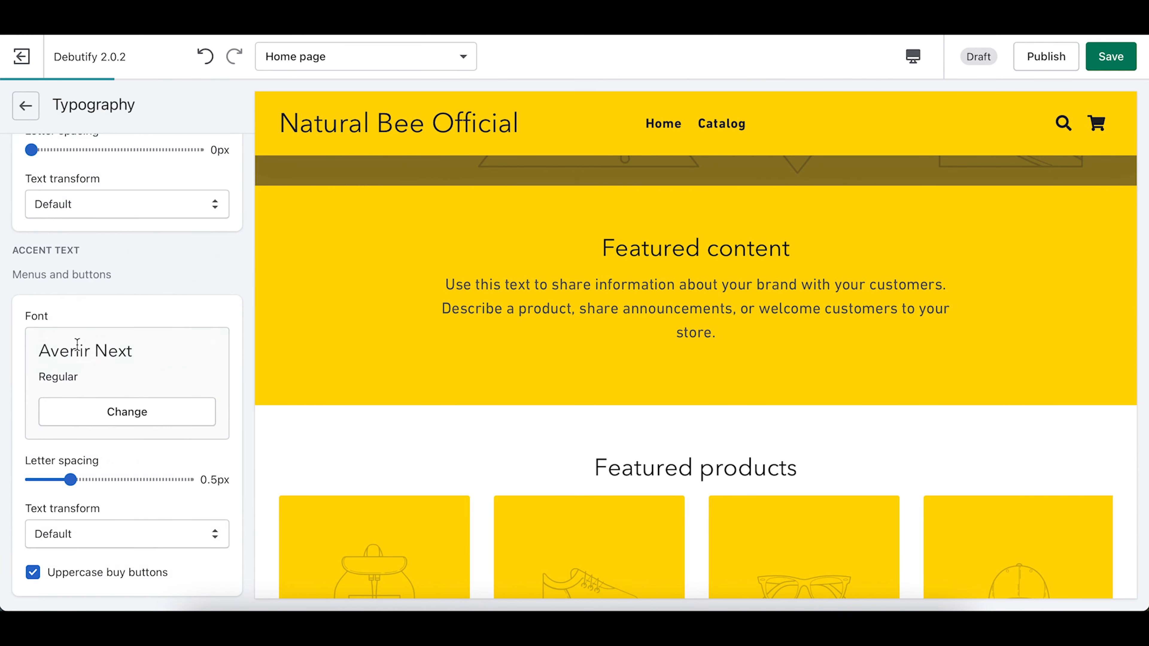
Step: Set the body text font to Avenir Next Regular
scroll(77, 341, "down", 5)
left_click(122, 525)
left_click(118, 165)
type("avenir")
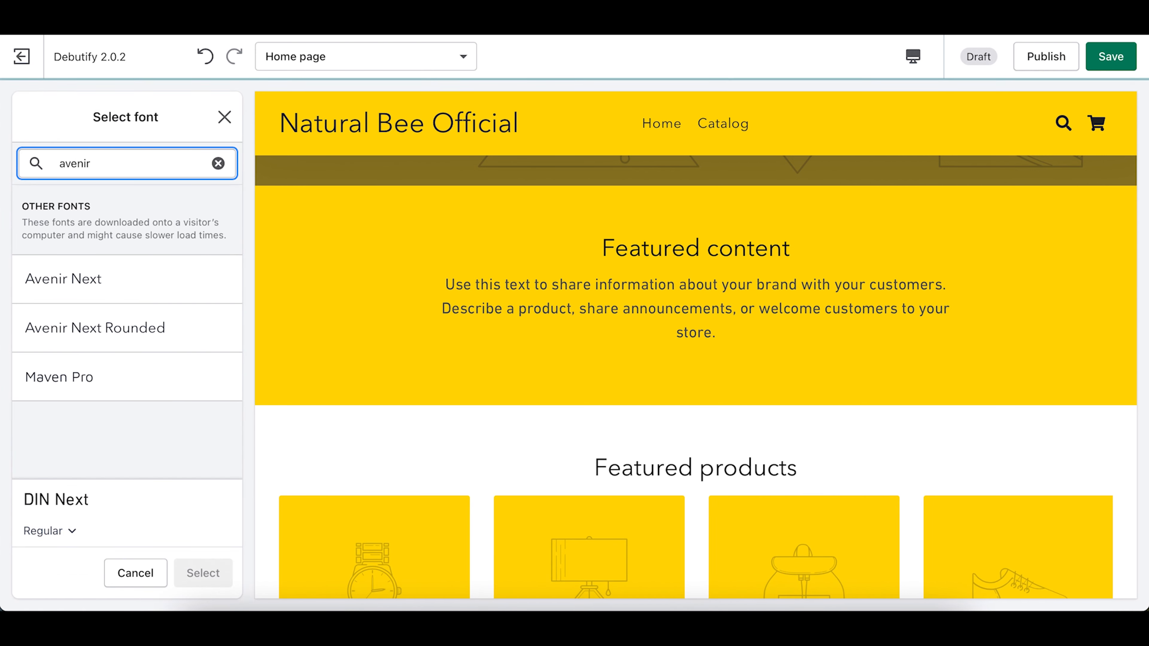
left_click(84, 278)
left_click(206, 573)
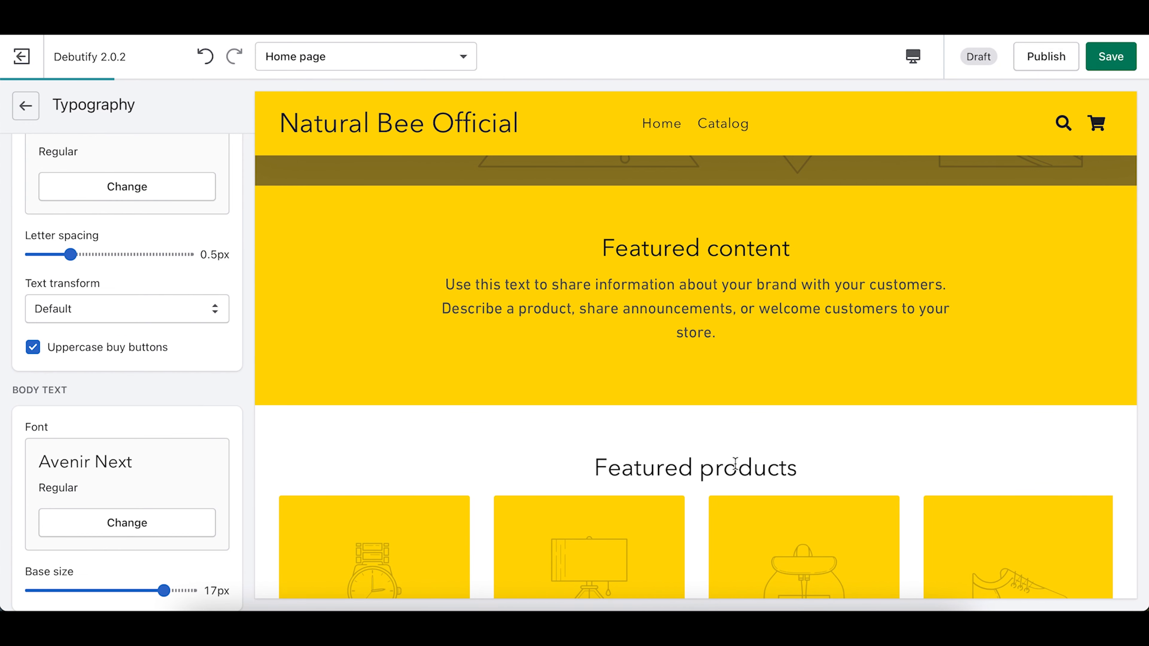
Step: Scroll through the home page preview to check the new Avenir Next lettering
scroll(734, 463, "up", 10)
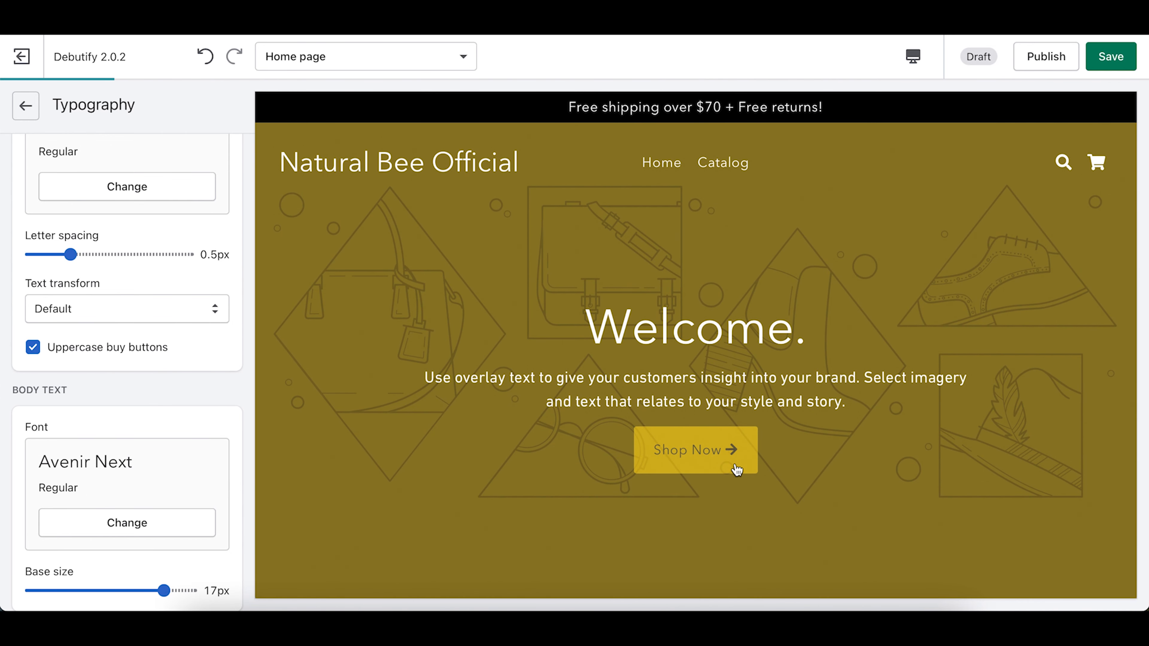
left_click_drag(460, 375, 578, 380)
left_click(578, 380)
scroll(577, 379, "down", 8)
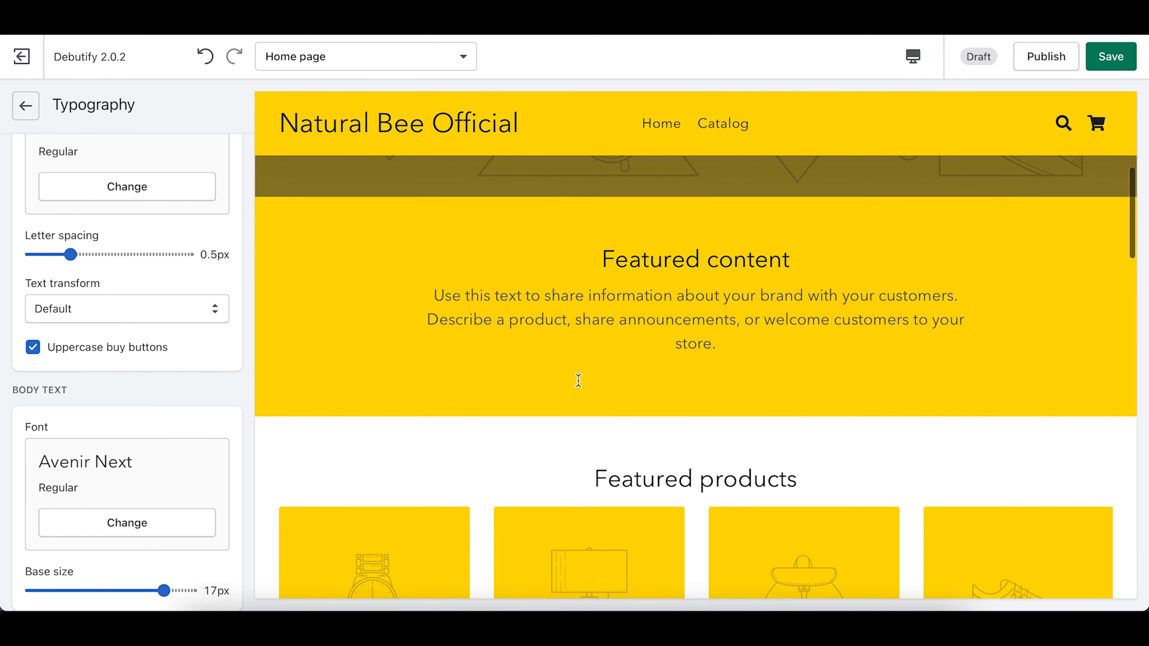
scroll(572, 312, "down", 10)
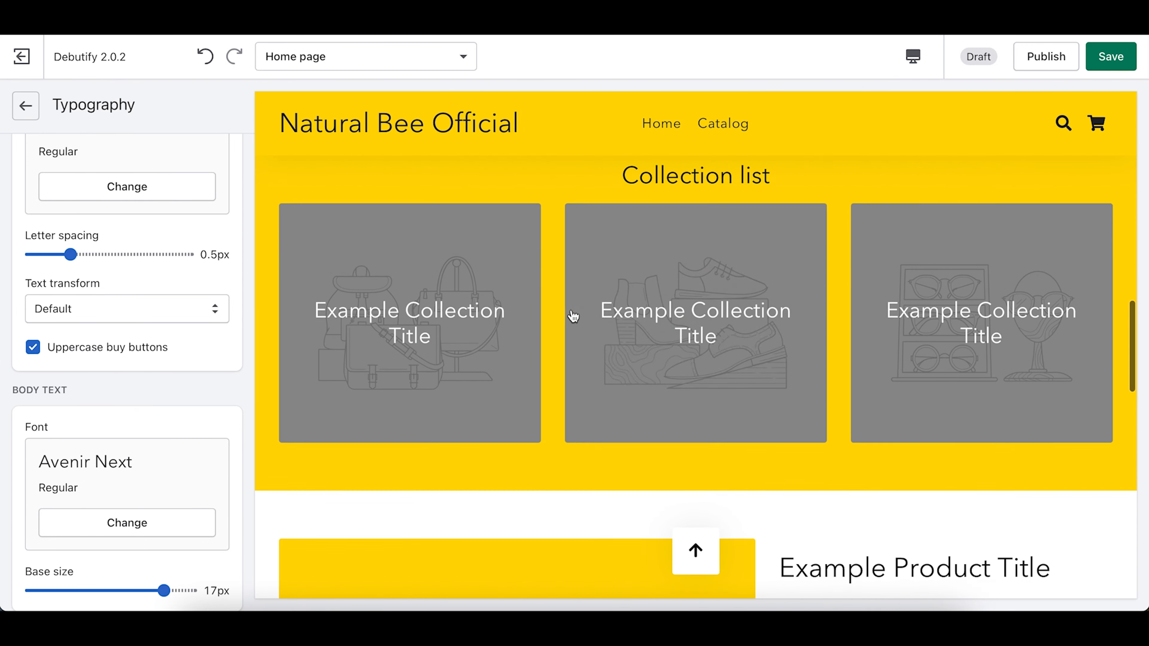
scroll(572, 311, "down", 10)
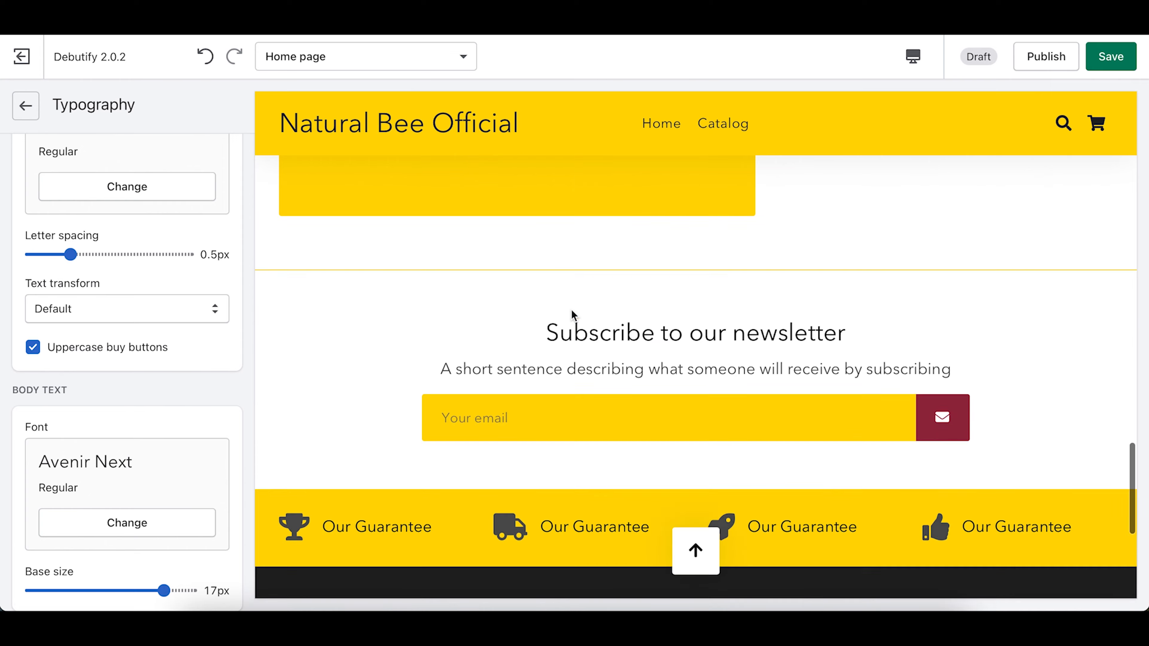
scroll(571, 310, "up", 20)
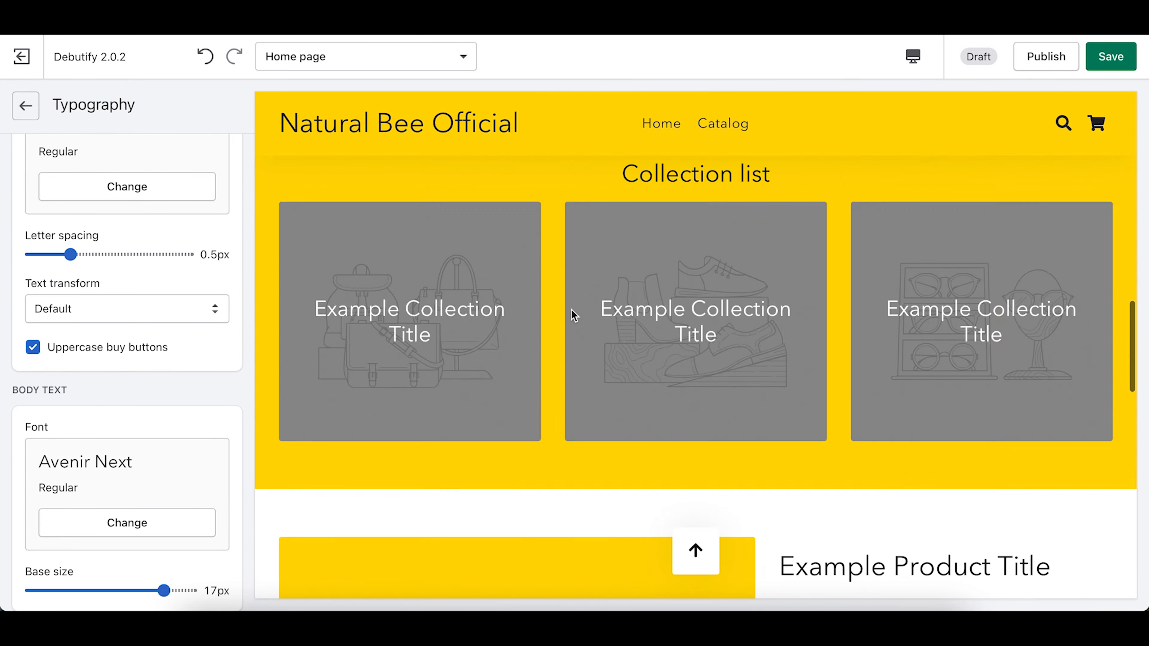
left_click(26, 111)
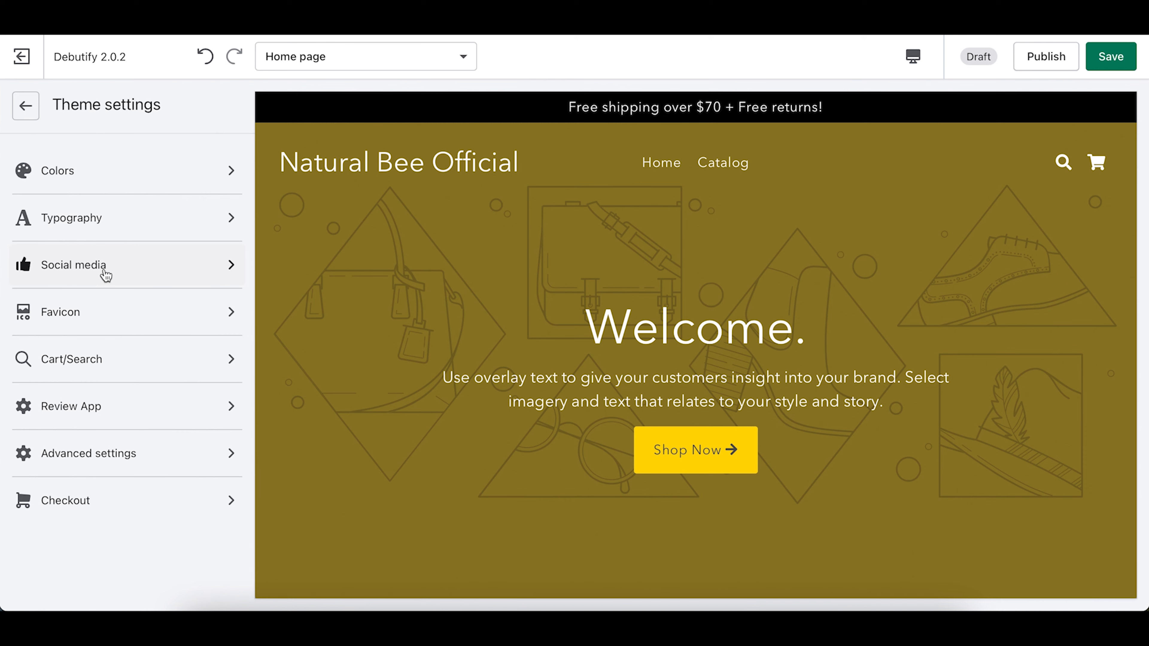
Step: Upload the avocado-on-yellow photo from the Bee folder and use it as the social sharing image
left_click(93, 270)
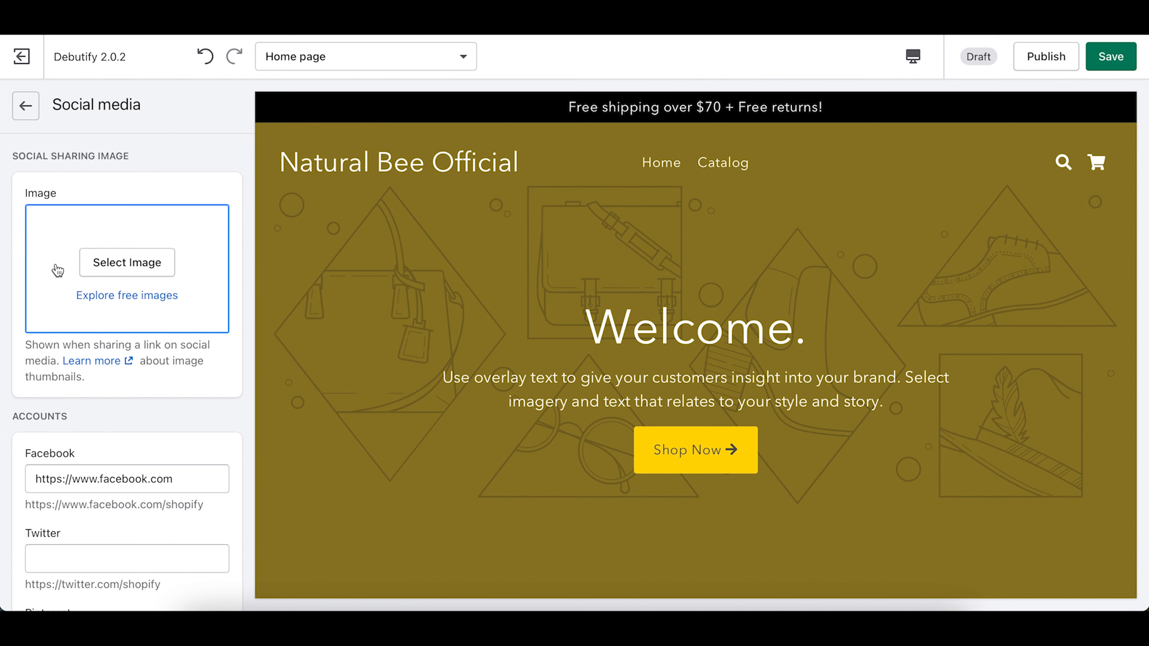
left_click(124, 262)
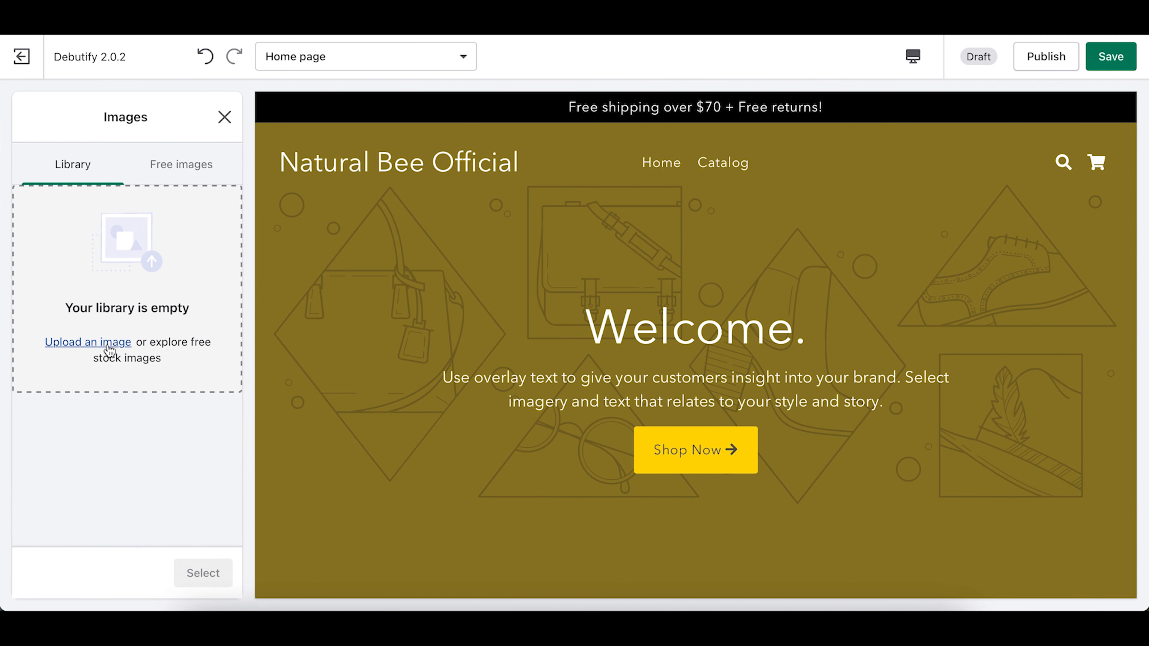
left_click(109, 345)
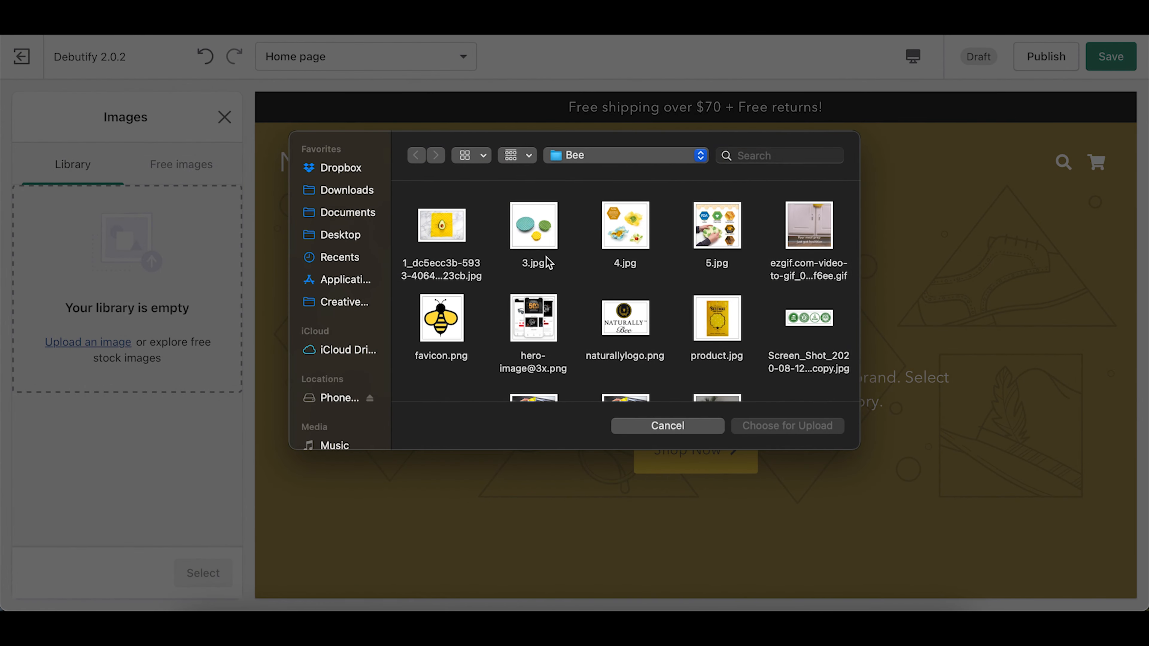
double_click(457, 228)
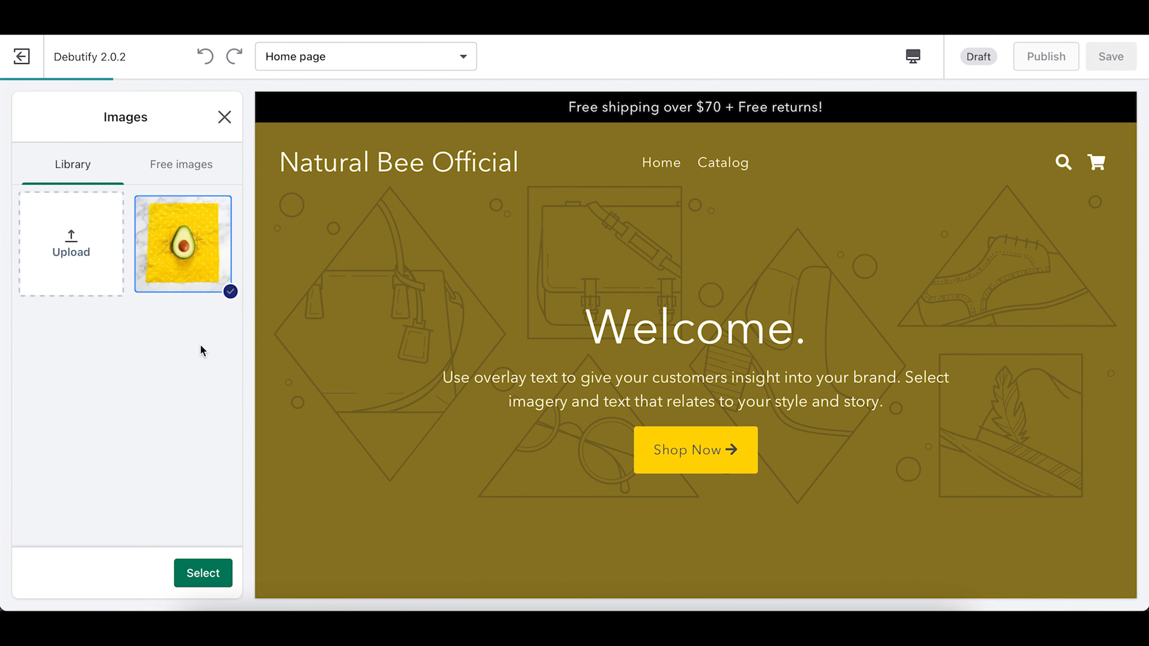
left_click(203, 574)
scroll(141, 421, "down", 2)
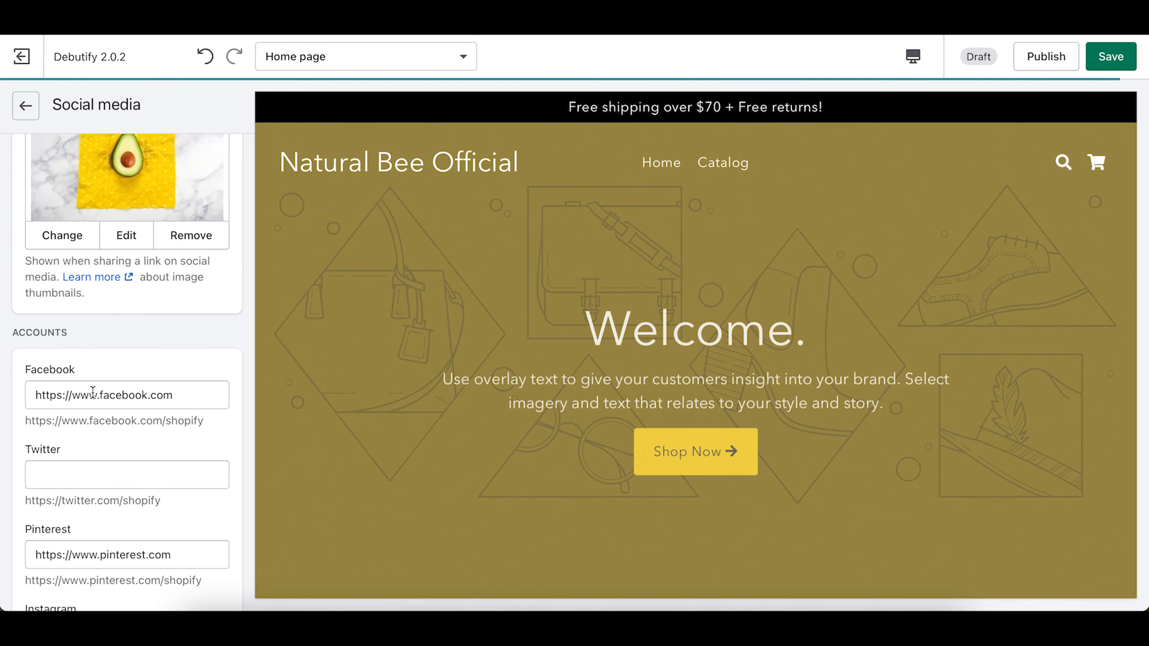
left_click(200, 395)
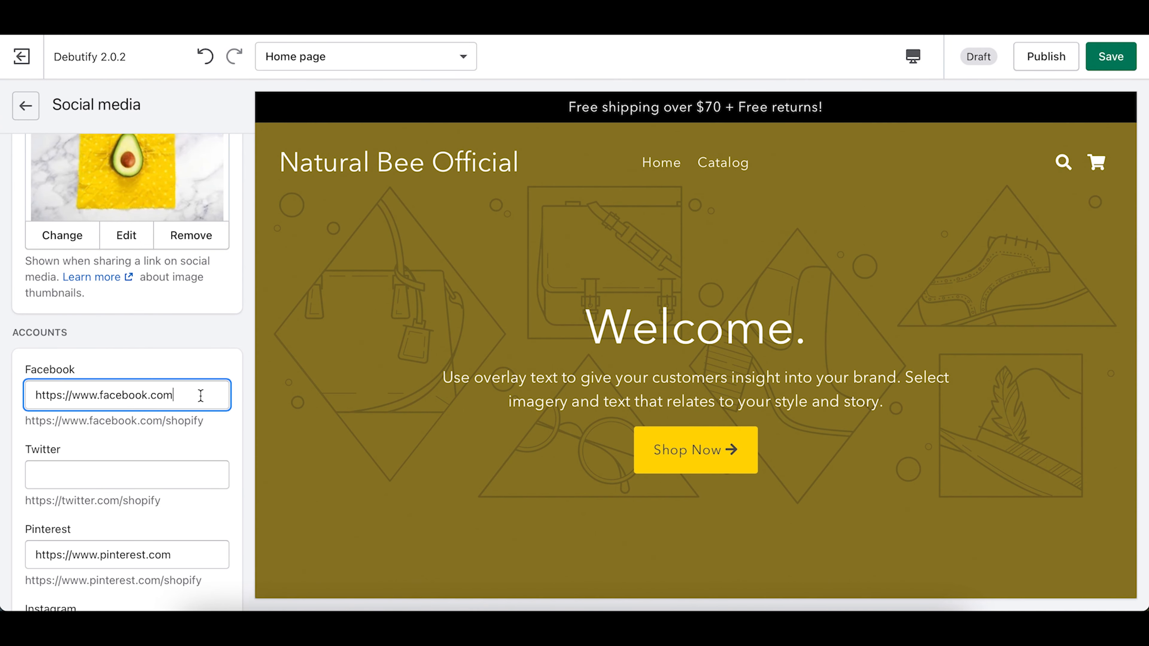
type("/yourpage")
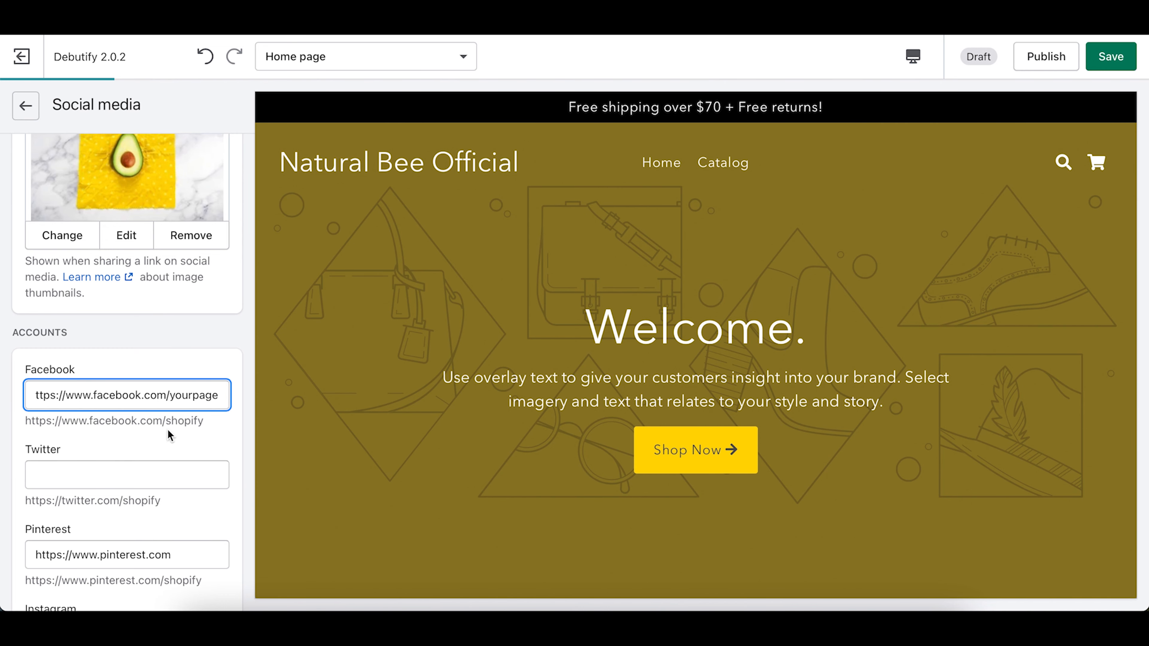
scroll(140, 477, "down", 1)
scroll(139, 477, "down", 3)
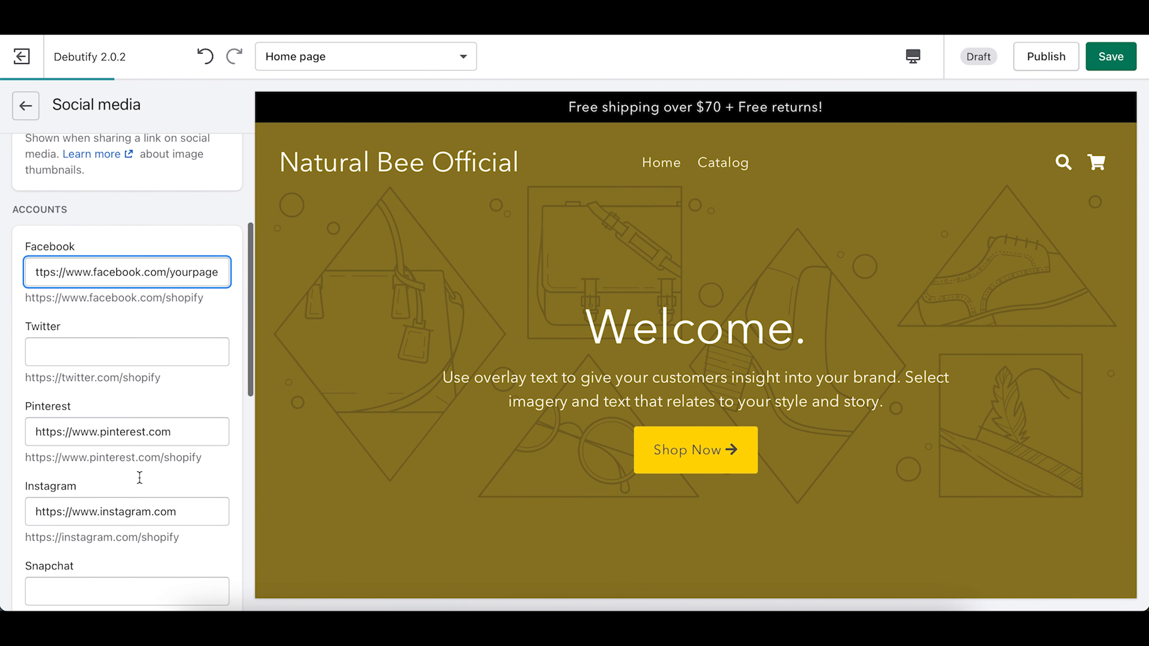
scroll(140, 478, "down", 3)
scroll(140, 478, "down", 3)
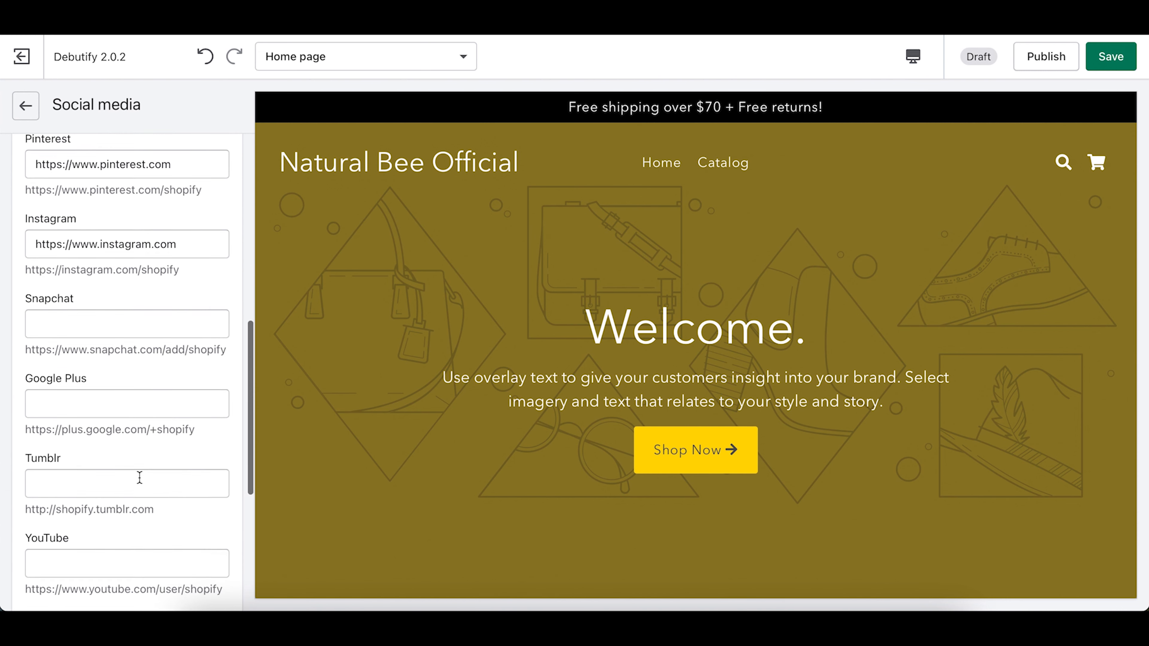
scroll(153, 315, "down", 7)
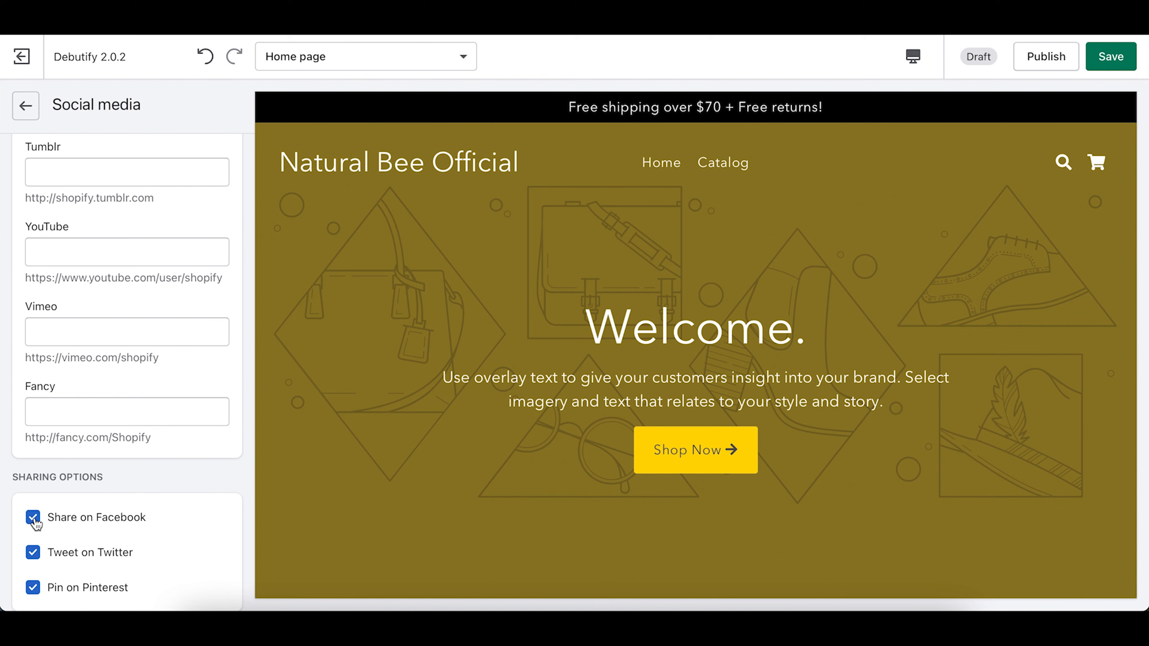
scroll(474, 435, "down", 15)
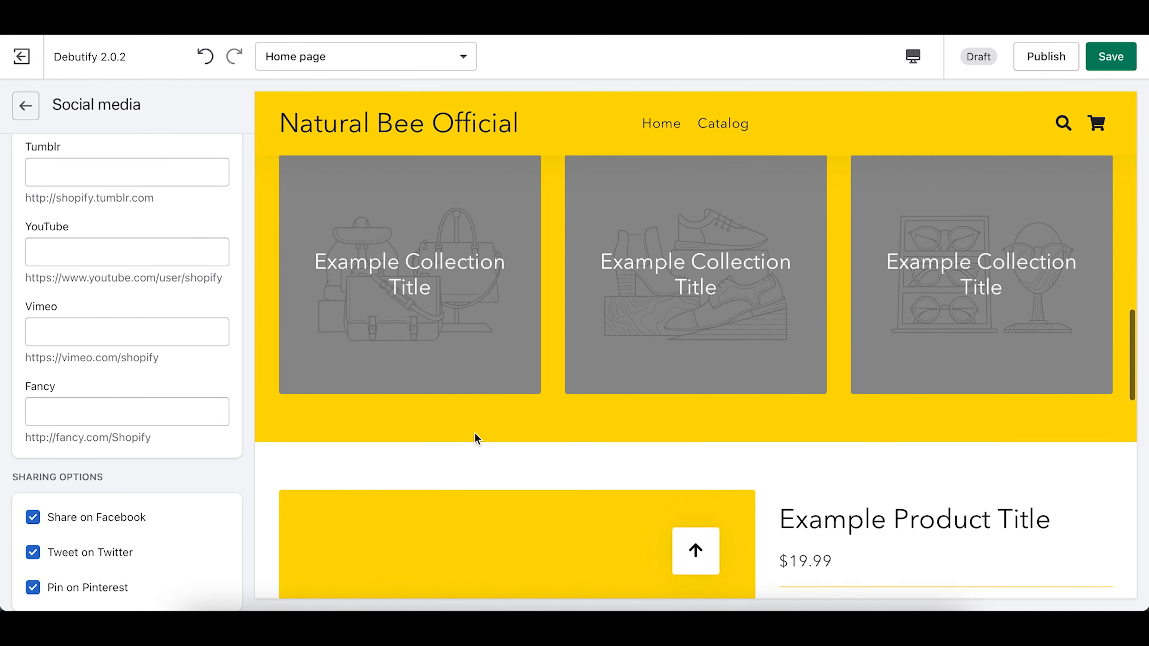
scroll(474, 432, "up", 2)
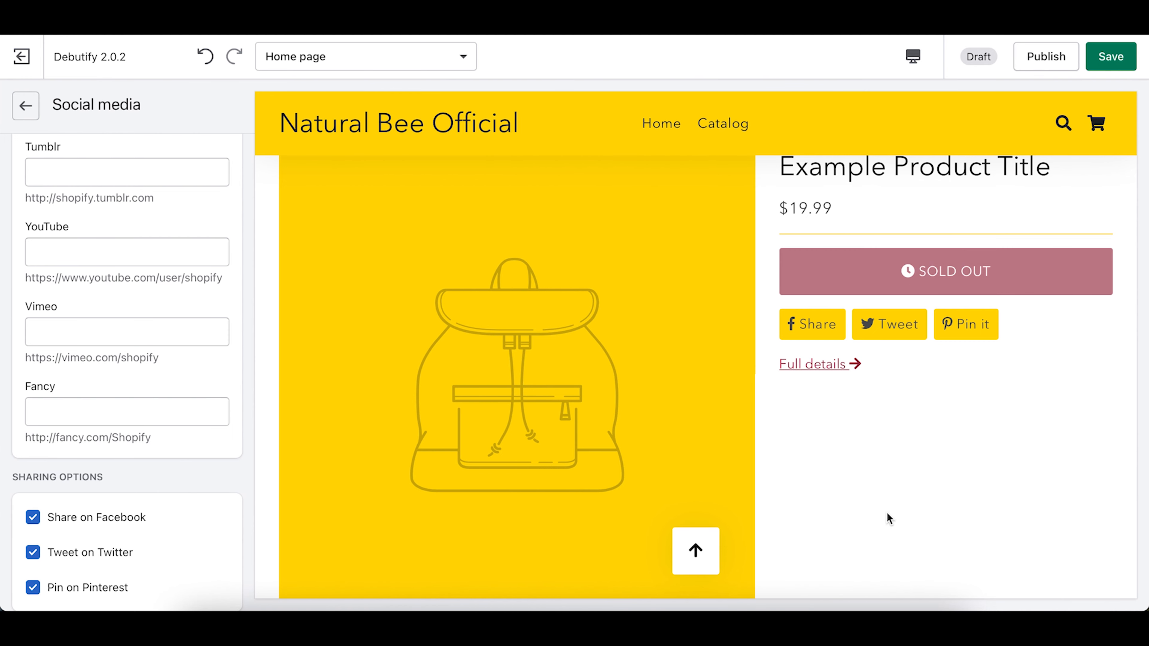
scroll(73, 520, "up", 15)
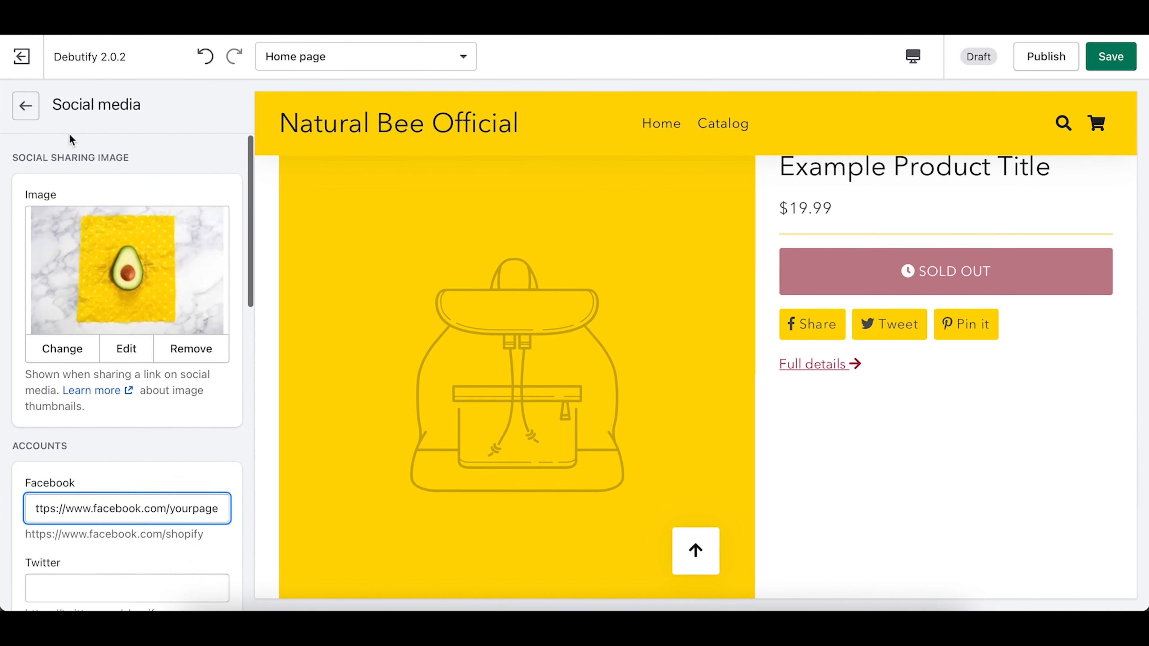
left_click(25, 106)
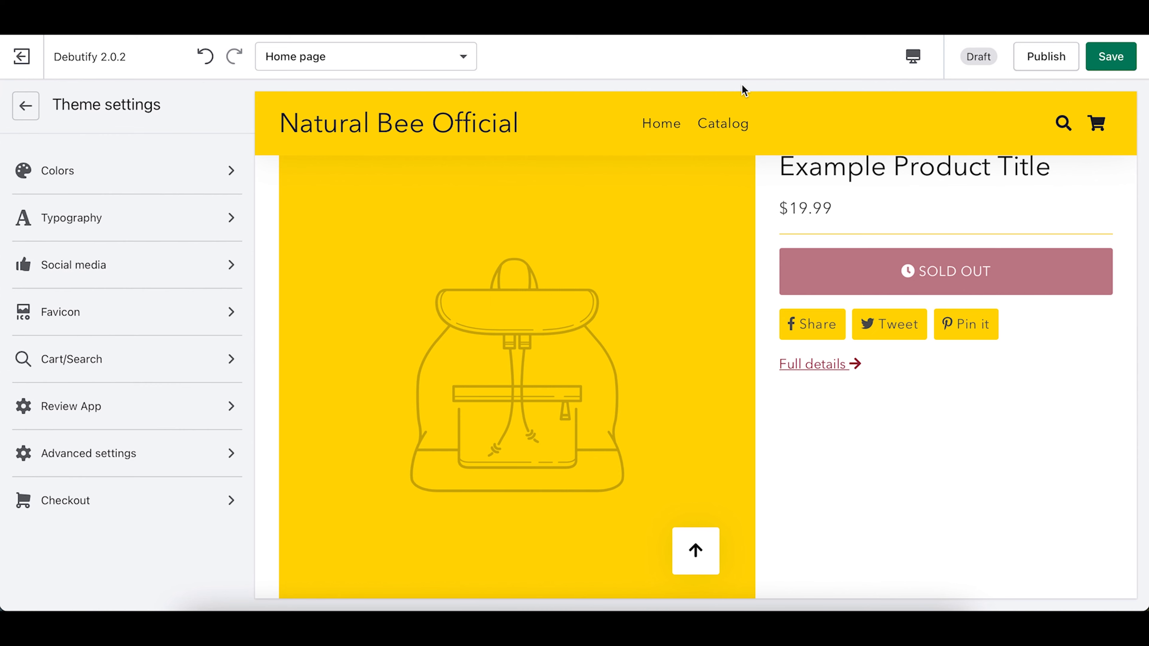
mouse_move(575, 35)
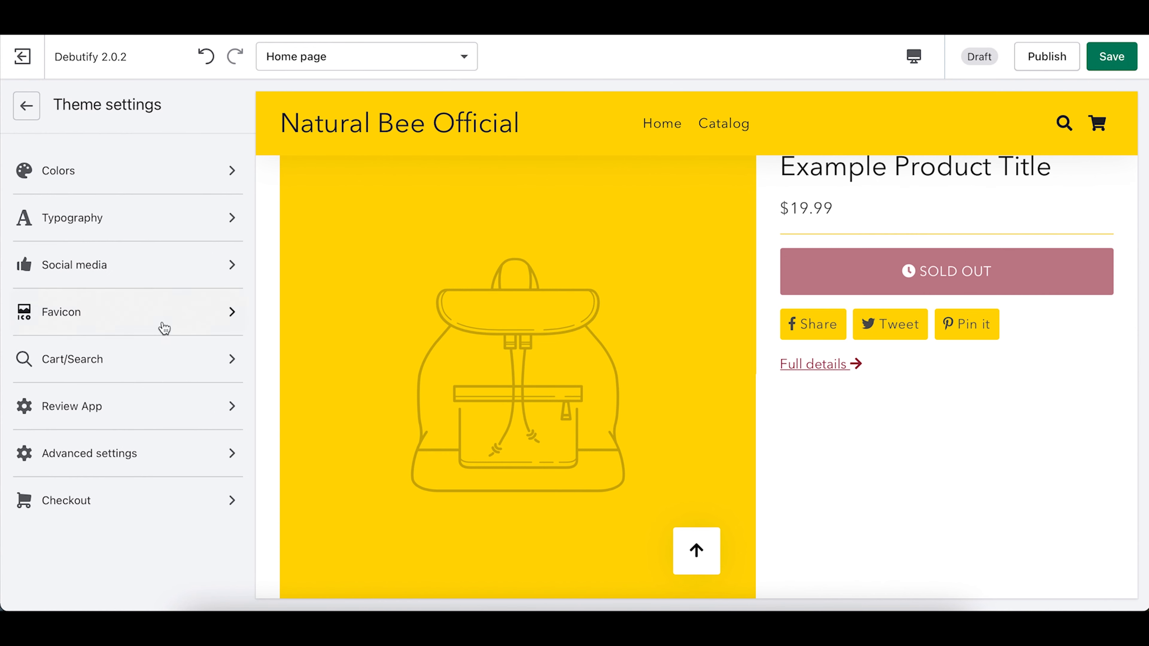
Step: In Favicon settings, upload favicon.png from the computer into the image library
left_click(72, 315)
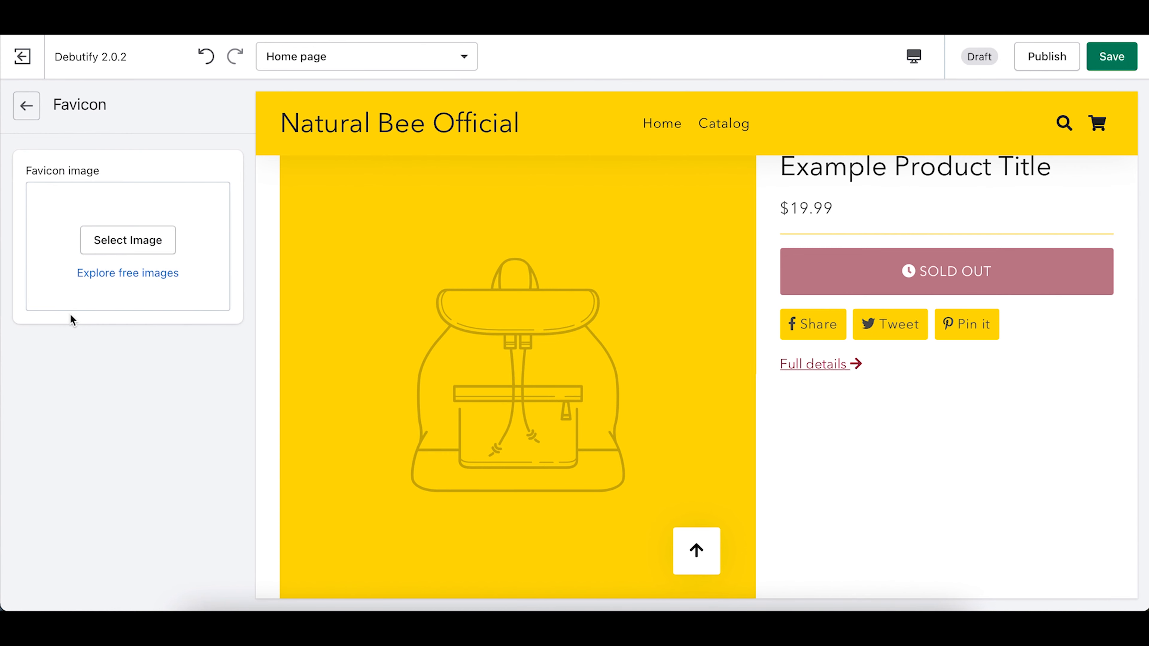
left_click(146, 246)
left_click(80, 249)
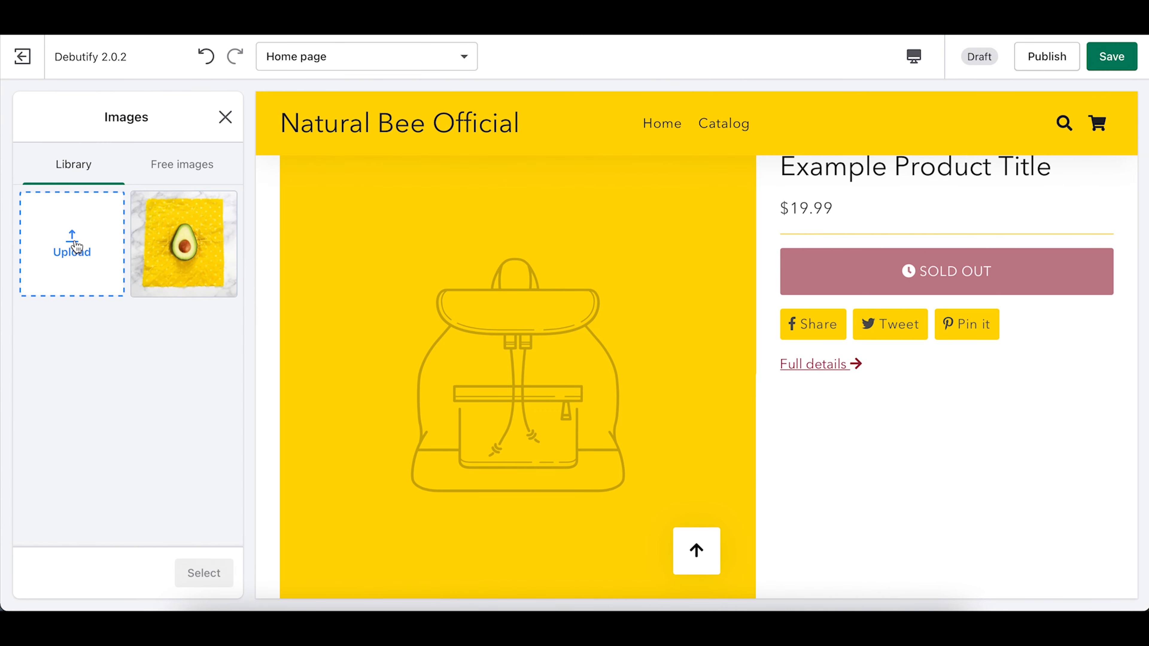
left_click(446, 324)
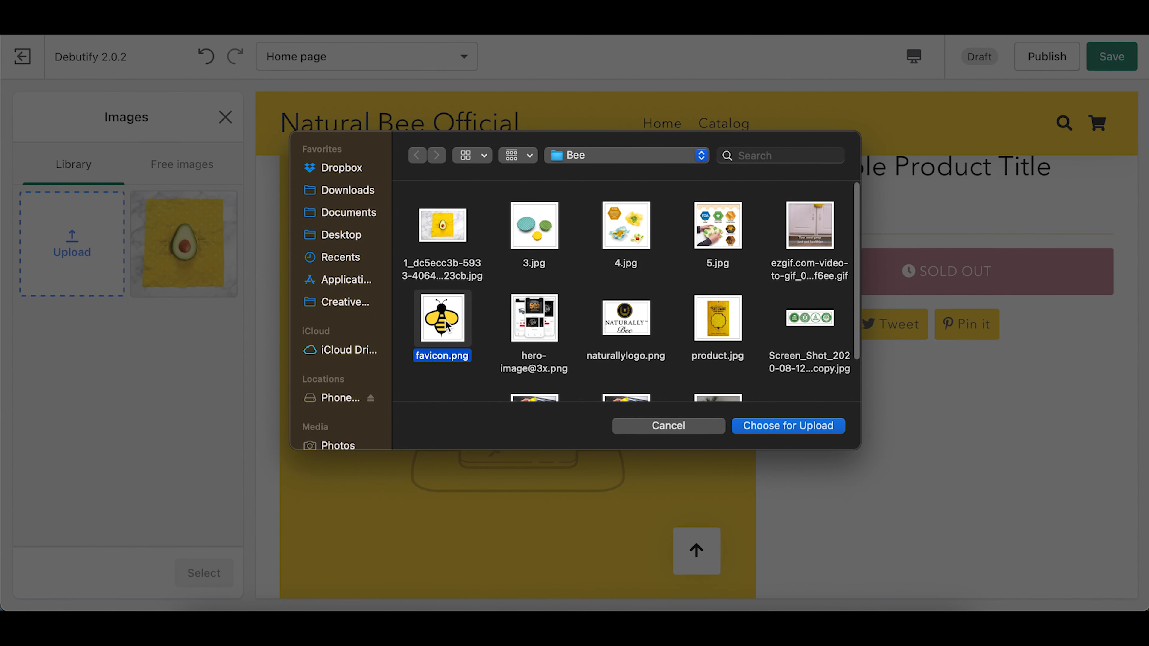
key("space")
key("space")
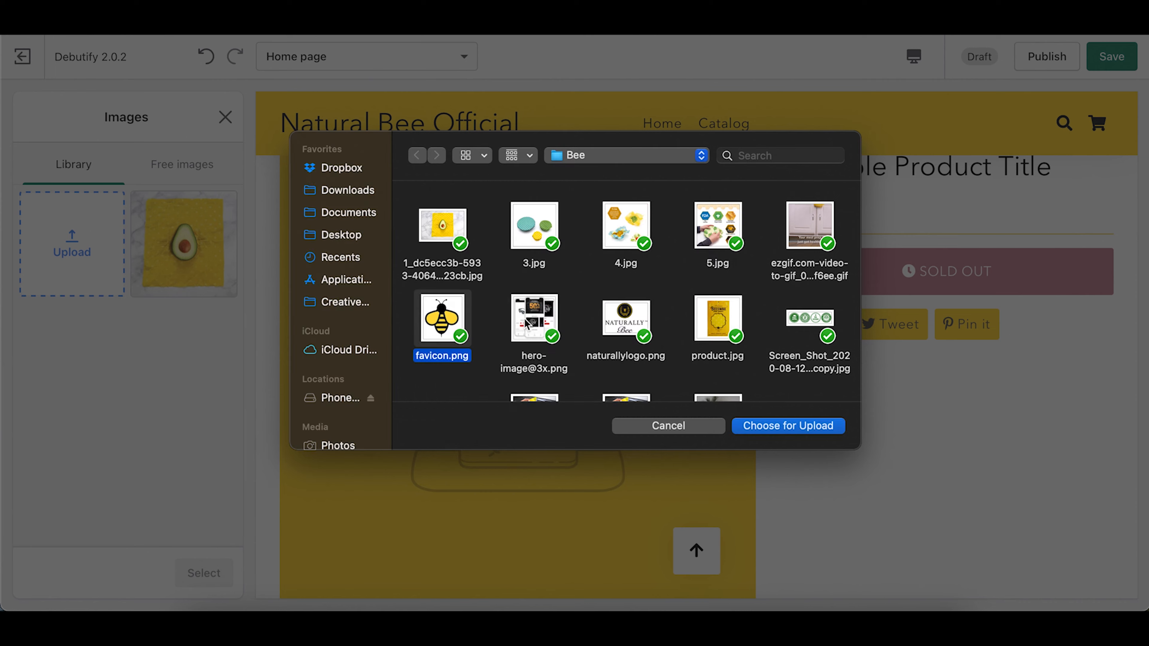
left_click(805, 425)
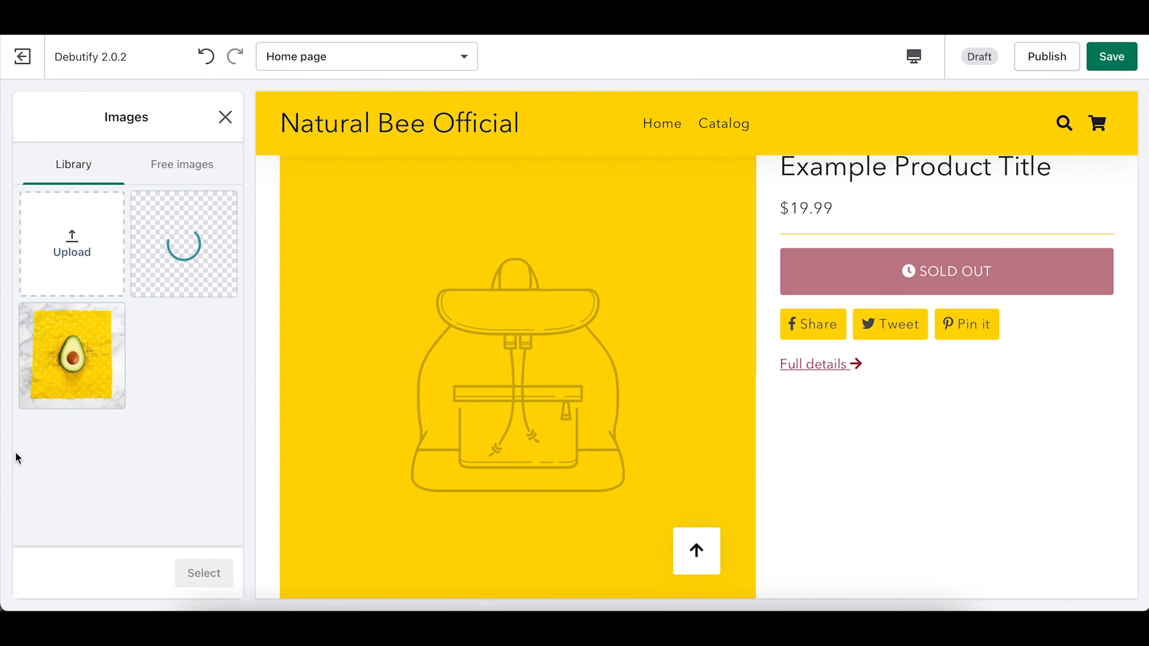
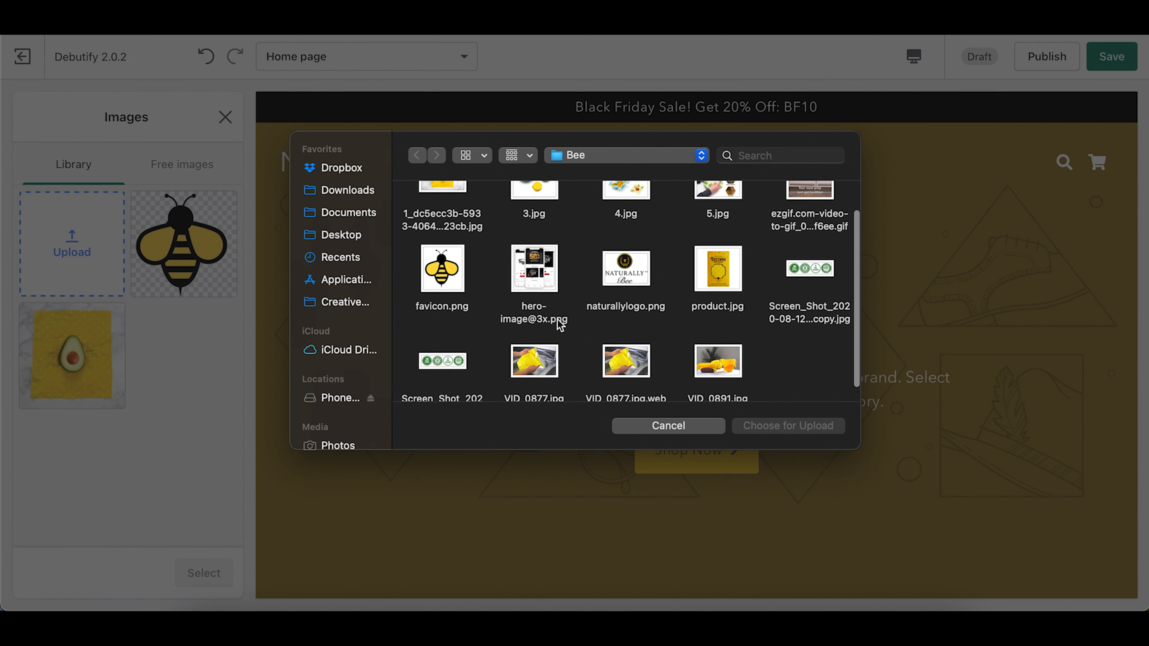
Step: Upload naturallylogo.png and select it as the checkout page logo
double_click(623, 265)
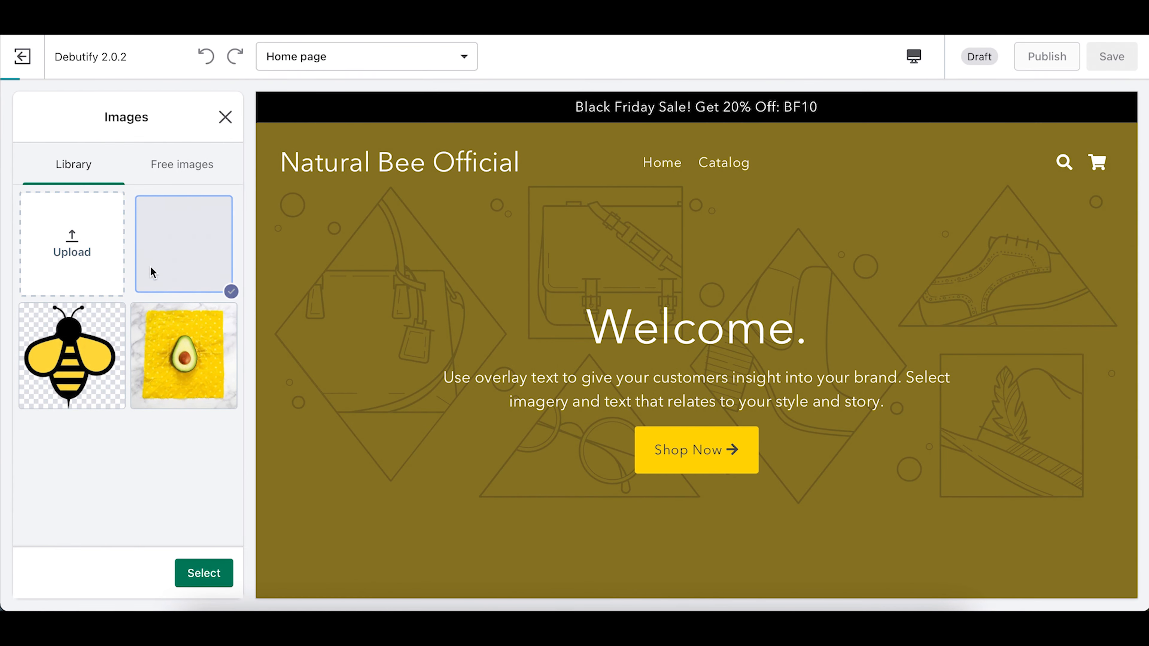
left_click(207, 576)
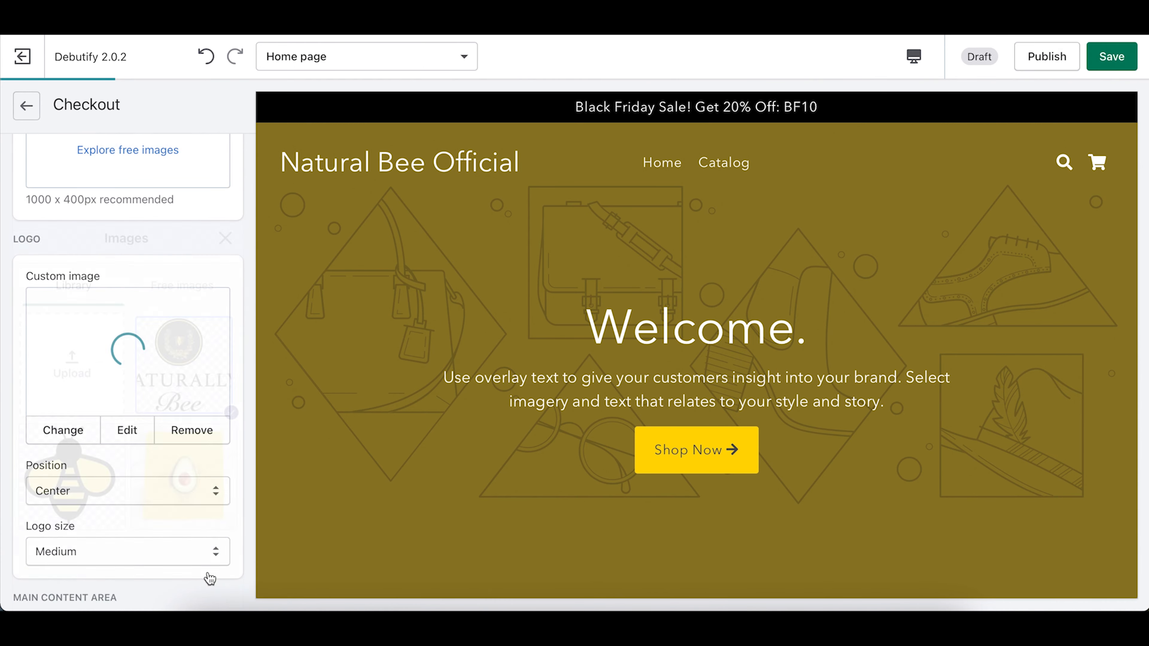
left_click(126, 353)
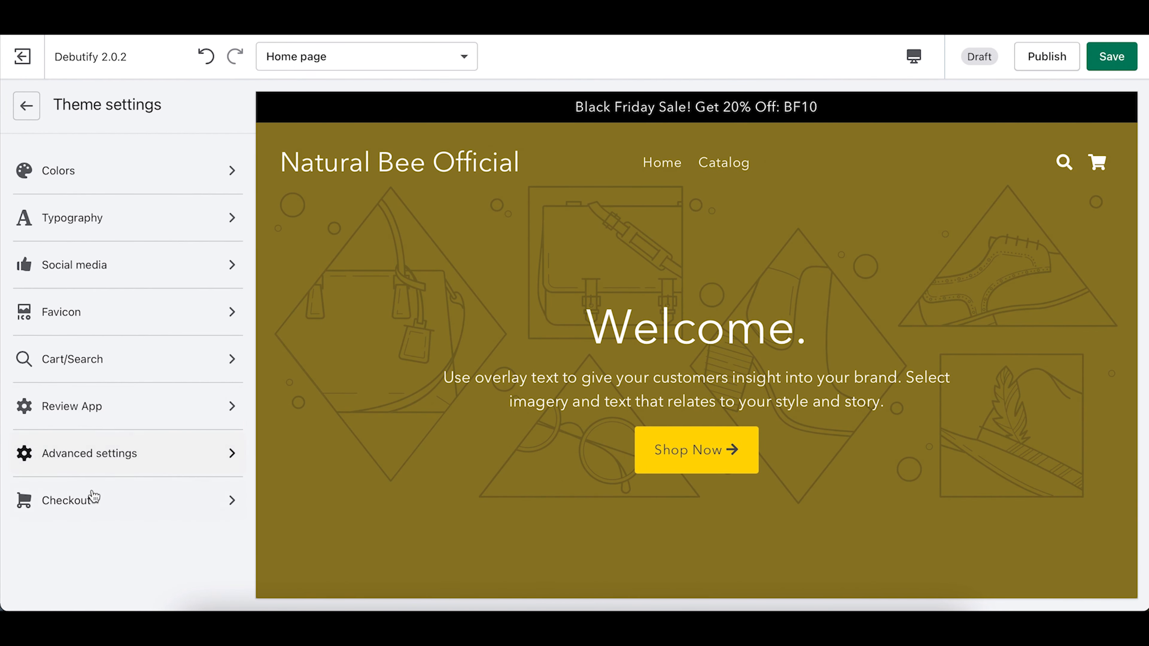
Step: Look through the Checkout settings, then return to the theme settings list
left_click(88, 500)
scroll(86, 496, "down", 3)
scroll(88, 499, "down", 10)
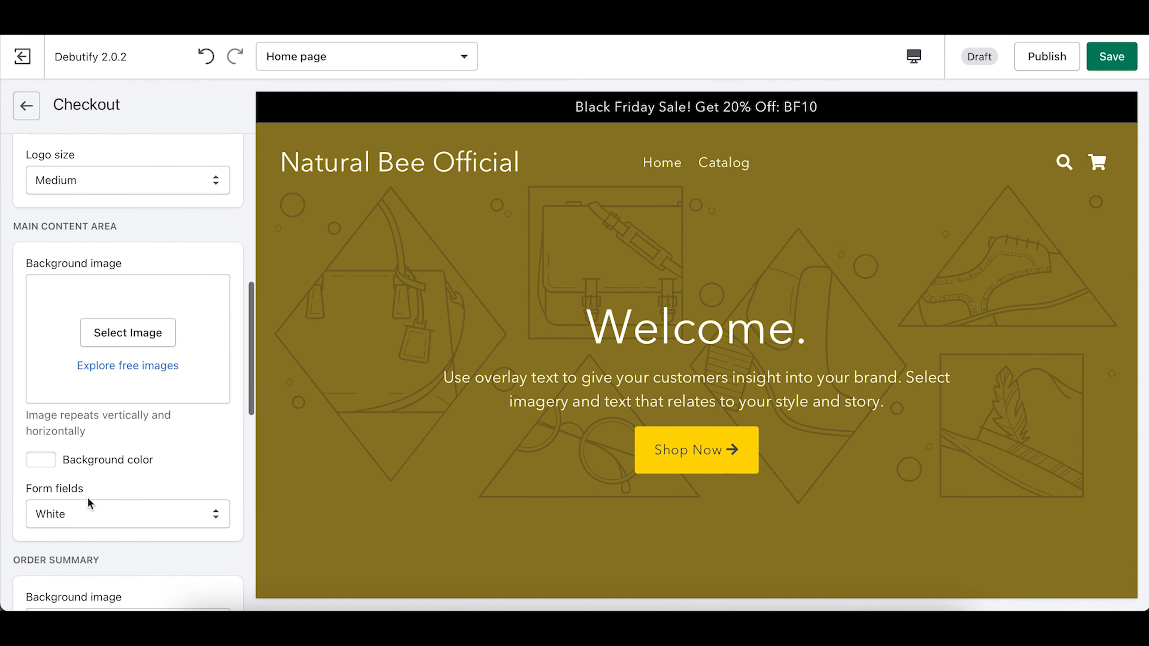
scroll(88, 500, "up", 6)
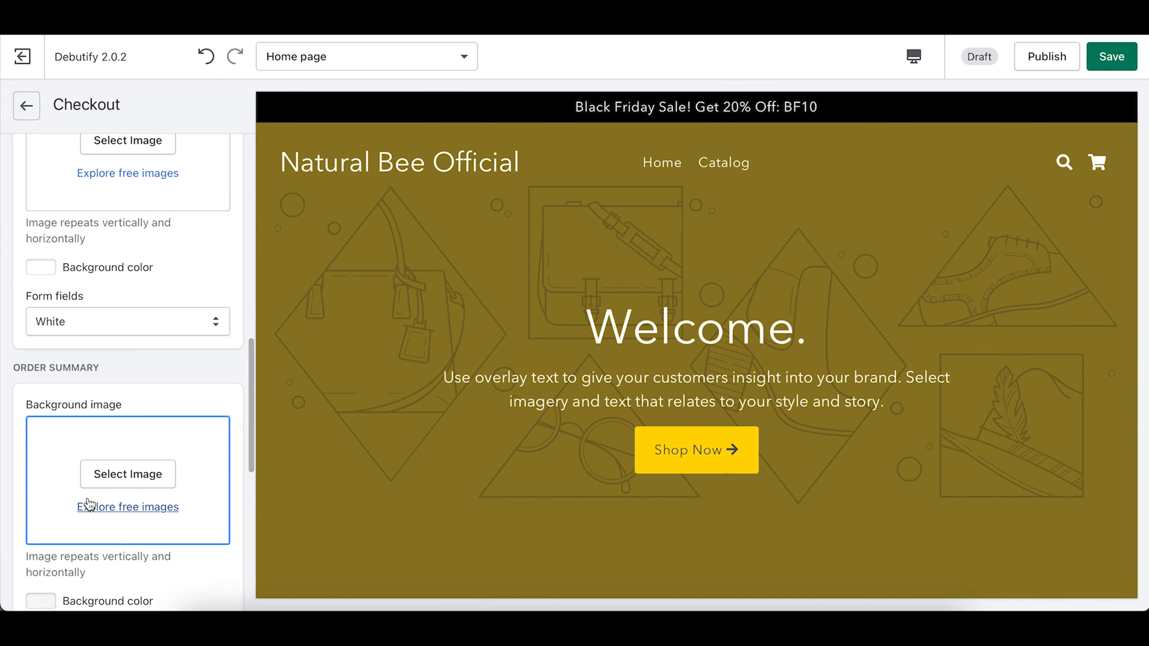
scroll(89, 500, "up", 6)
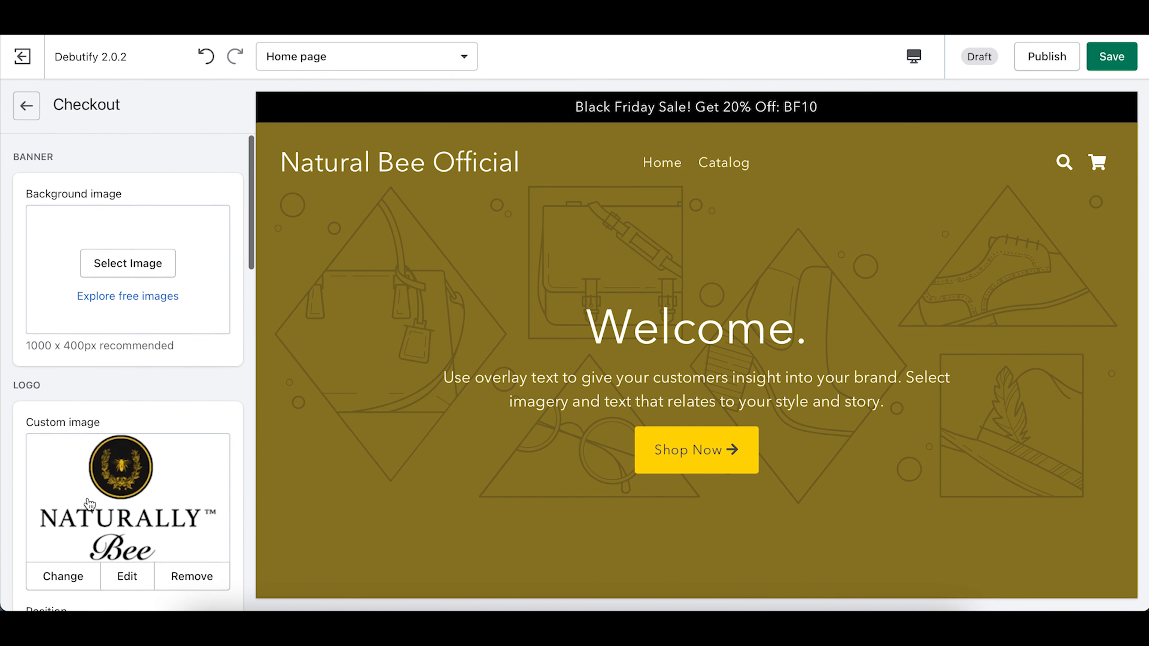
left_click(25, 108)
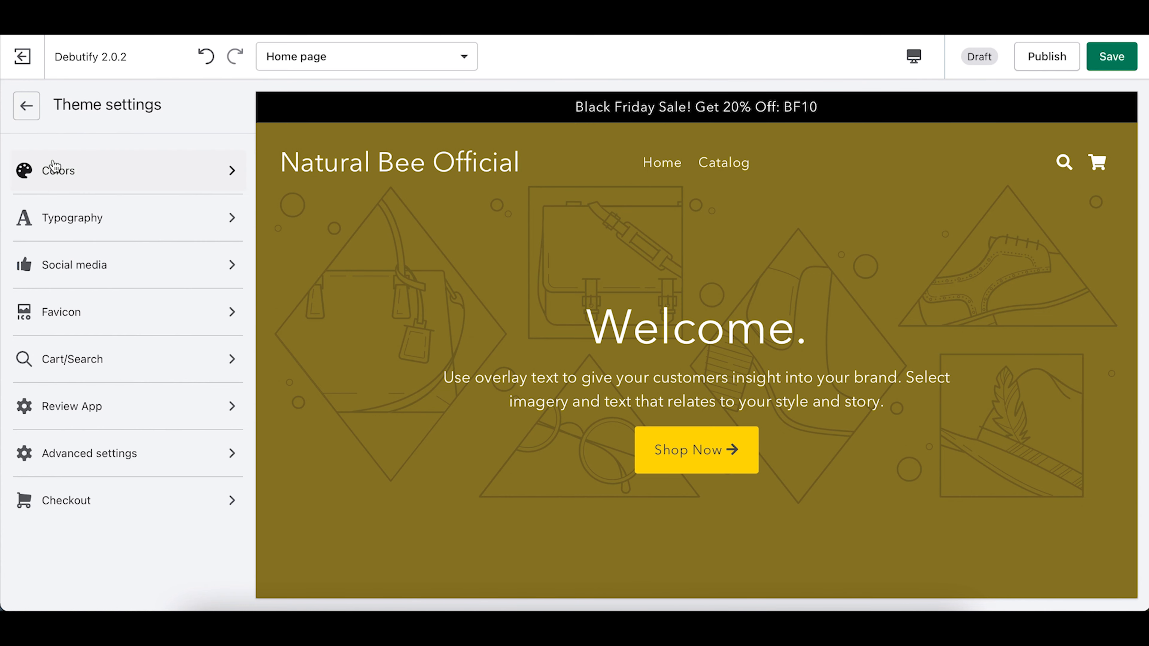
scroll(740, 226, "down", 10)
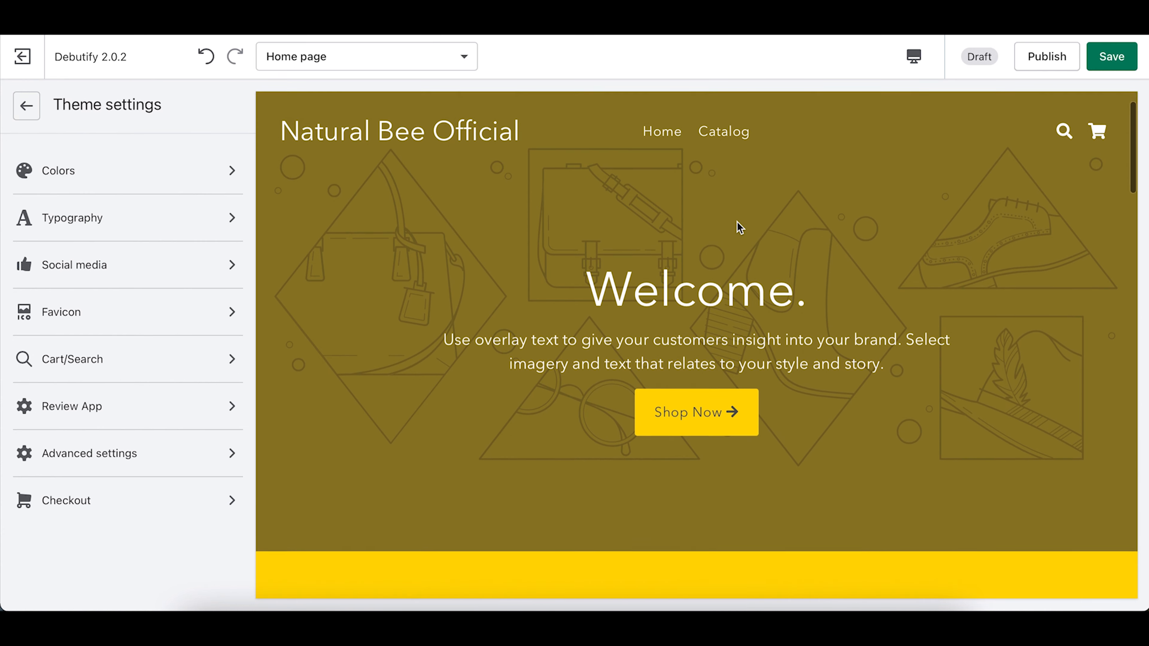
scroll(737, 221, "down", 15)
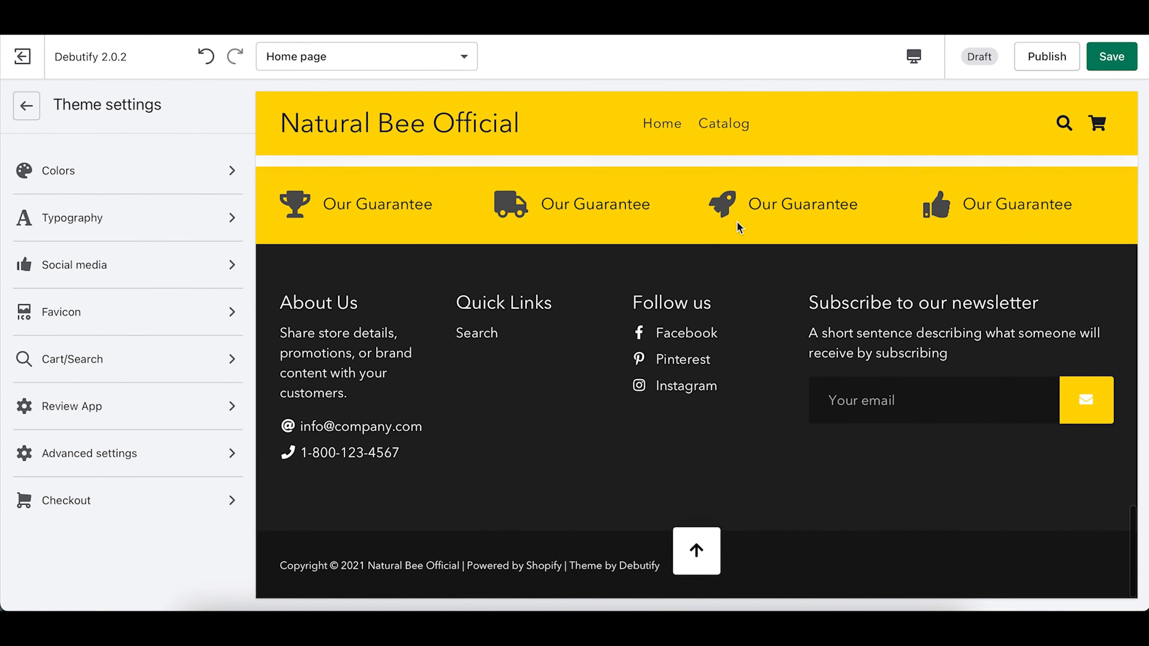
left_click(882, 627)
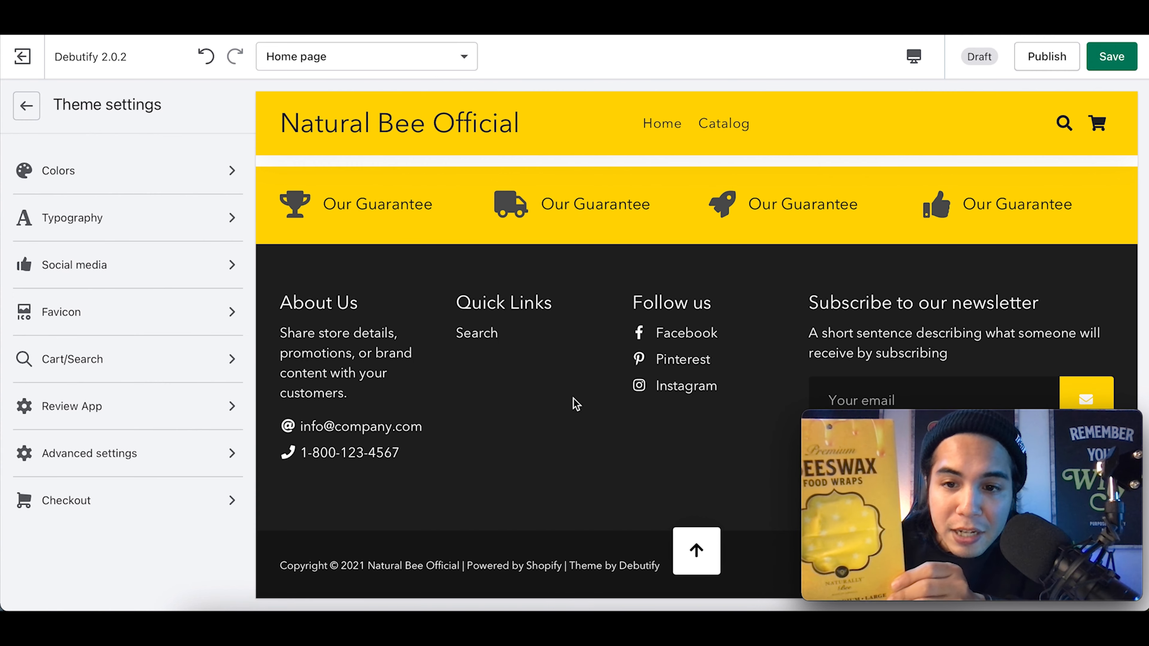
scroll(573, 398, "up", 20)
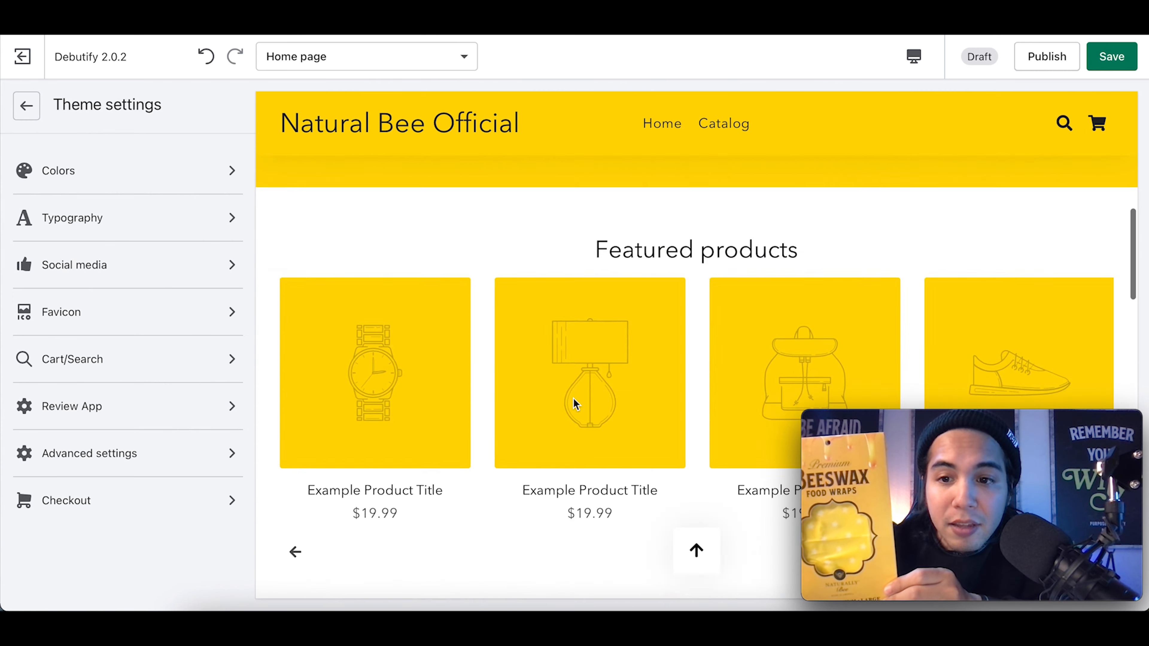
scroll(573, 398, "up", 5)
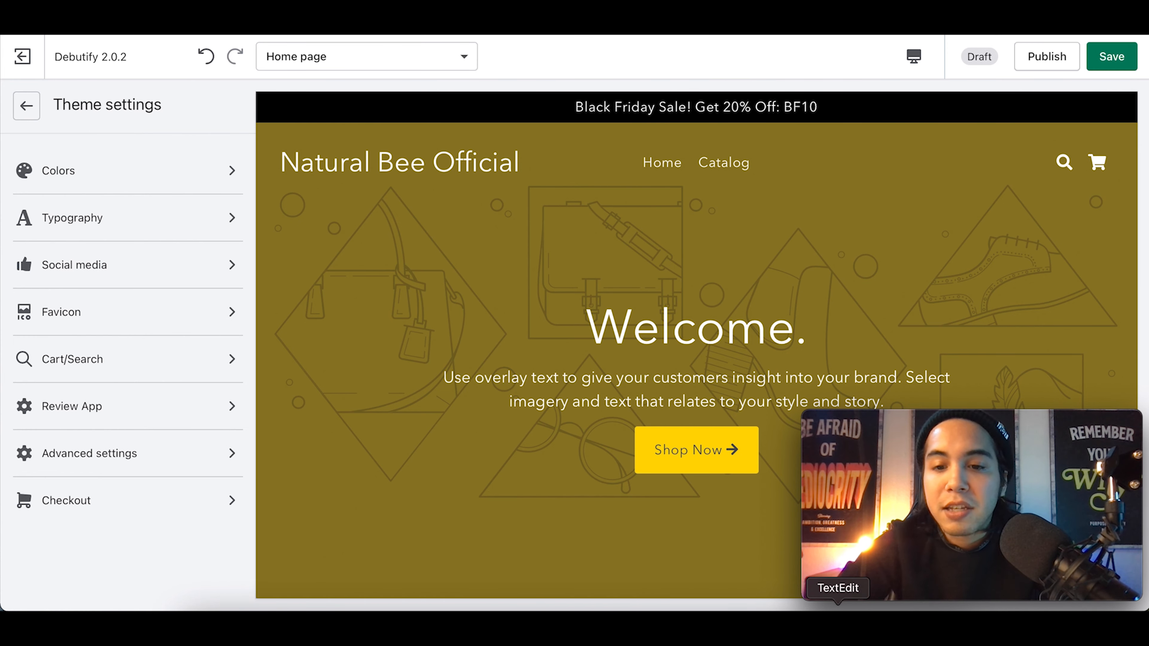
Step: In TextEdit, check the wrap copy's title and the Eco-Friendly Natural Ingredients and 100% Natural Beeswax headings
left_click(838, 609)
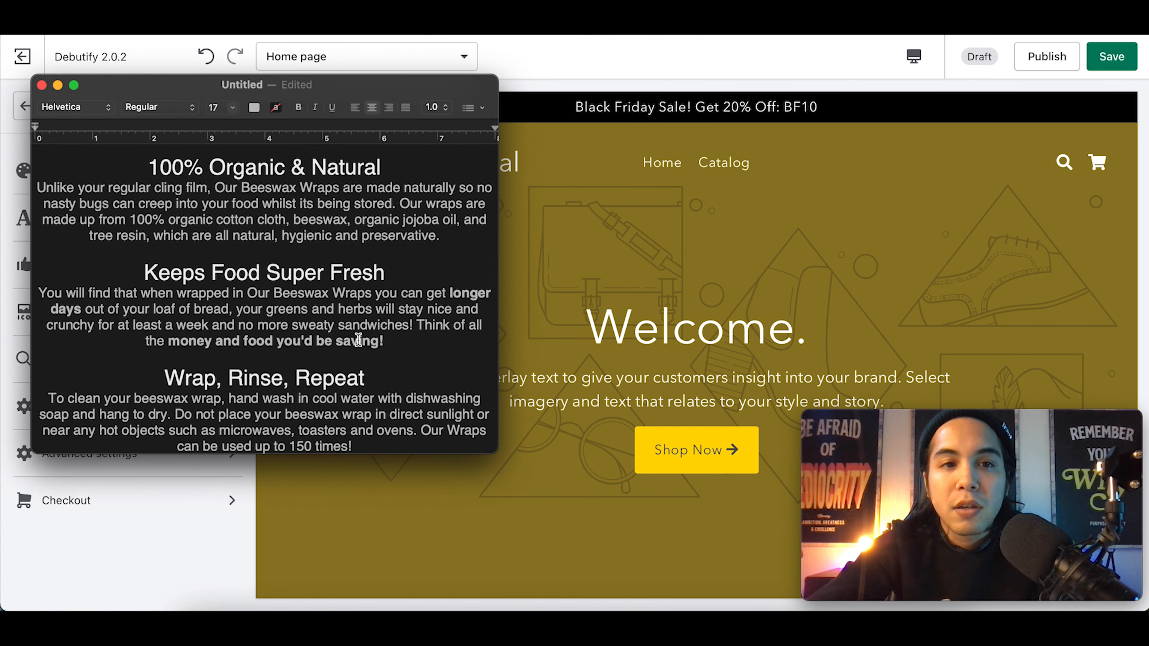
scroll(358, 339, "up", 10)
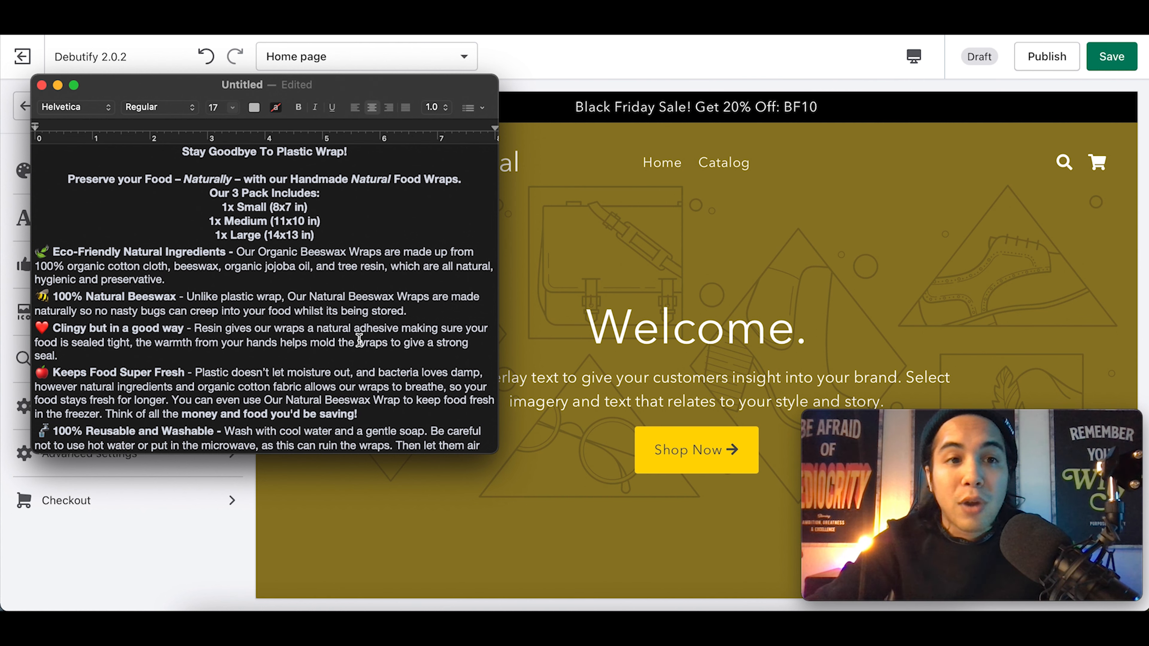
left_click(190, 151)
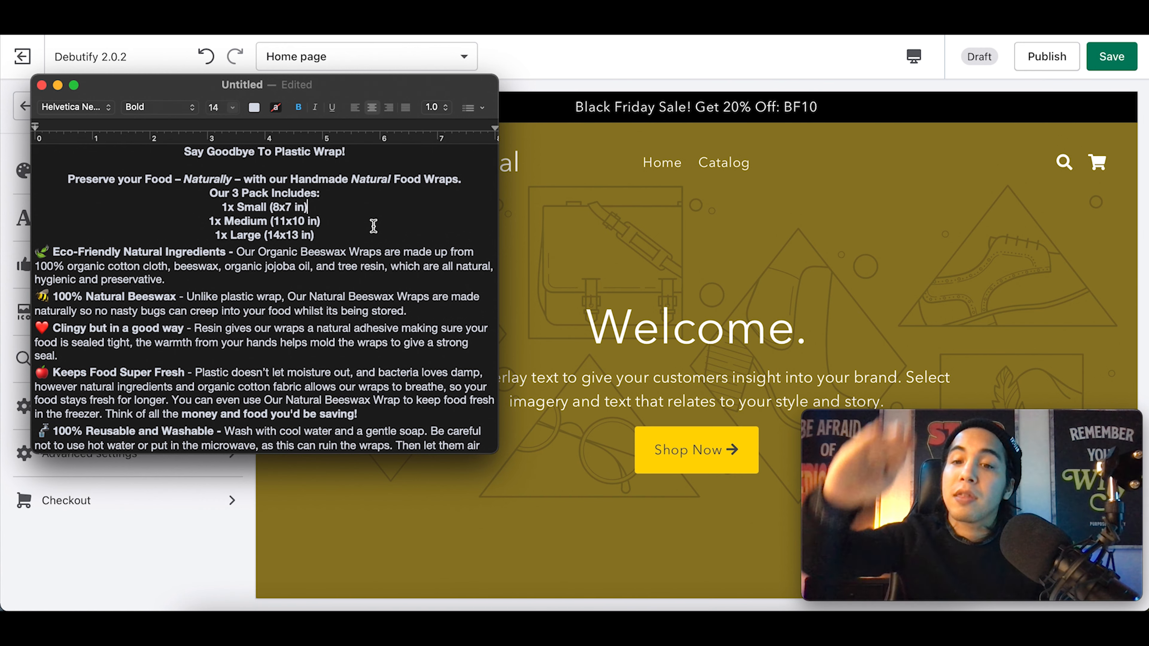
scroll(374, 226, "down", 5)
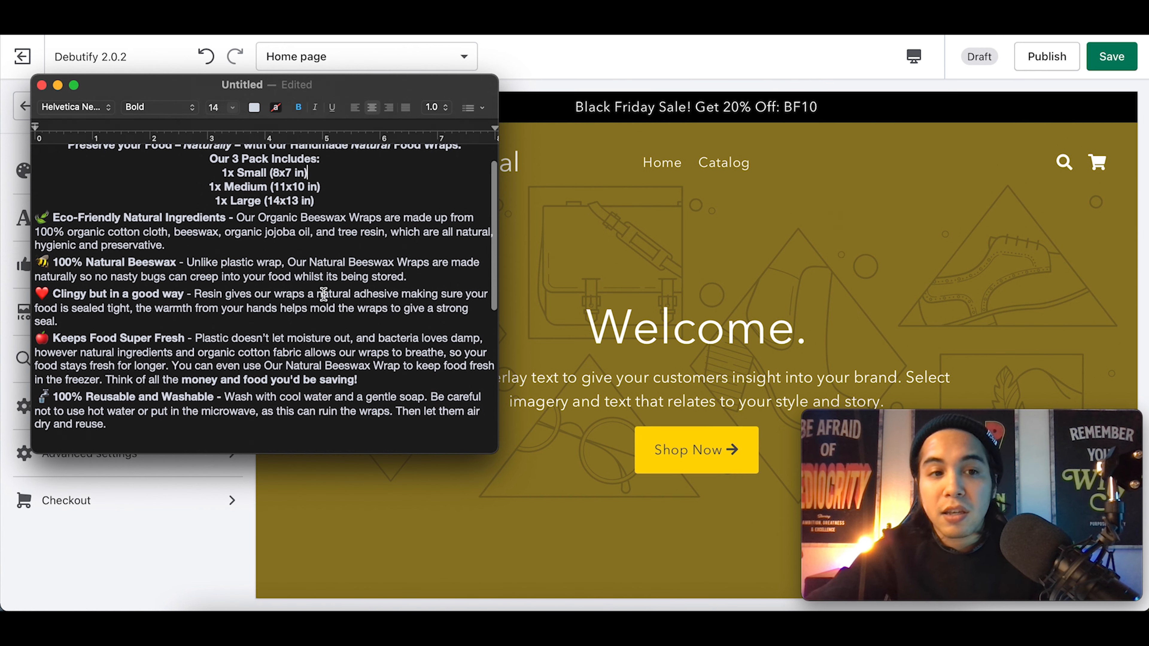
scroll(181, 240, "up", 4)
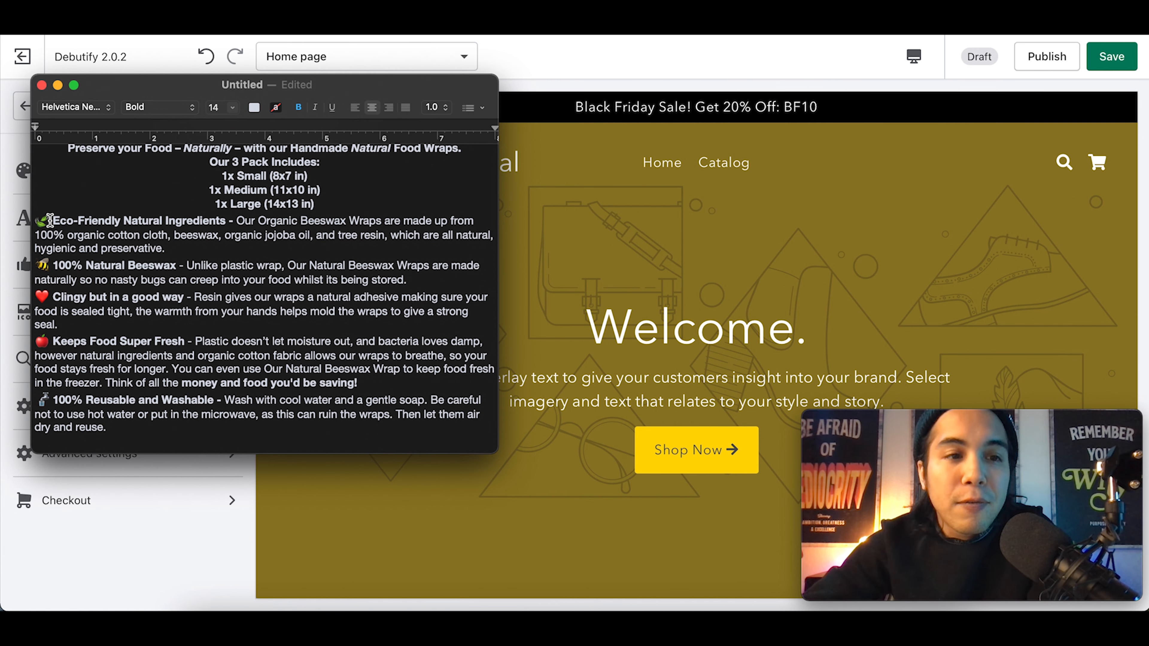
left_click_drag(54, 221, 228, 218)
left_click(87, 274)
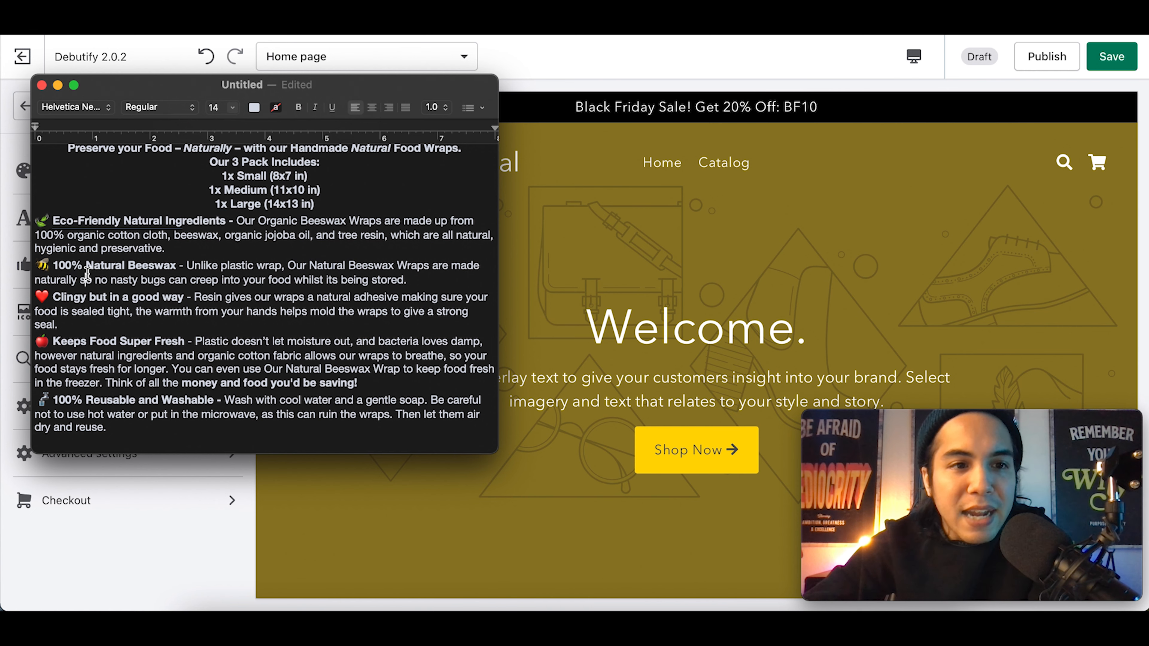
left_click_drag(59, 266, 190, 266)
left_click(212, 264)
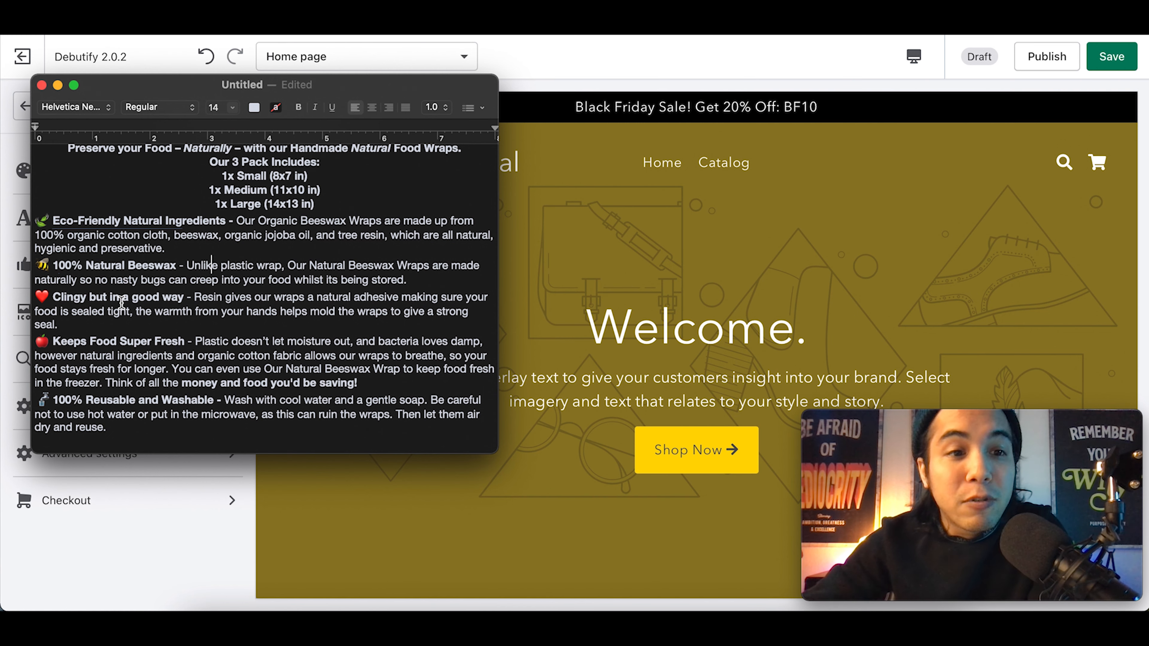
Step: Read through the rest of the beeswax wrap description, then go back to the theme editor
scroll(121, 302, "down", 3)
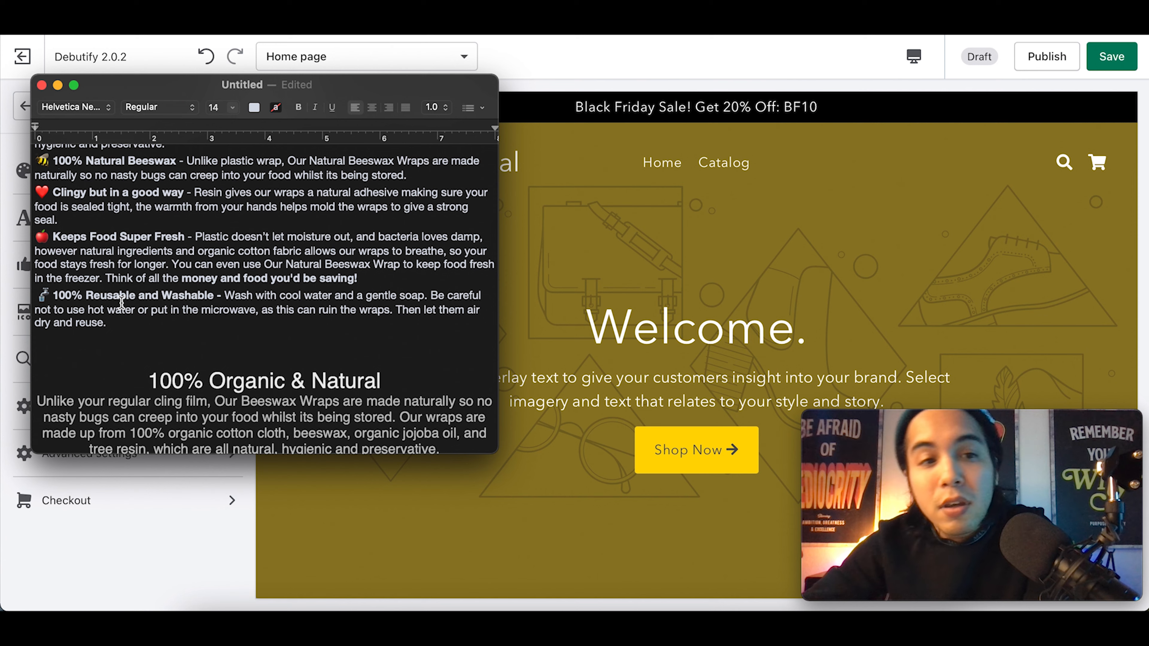
scroll(121, 302, "up", 2)
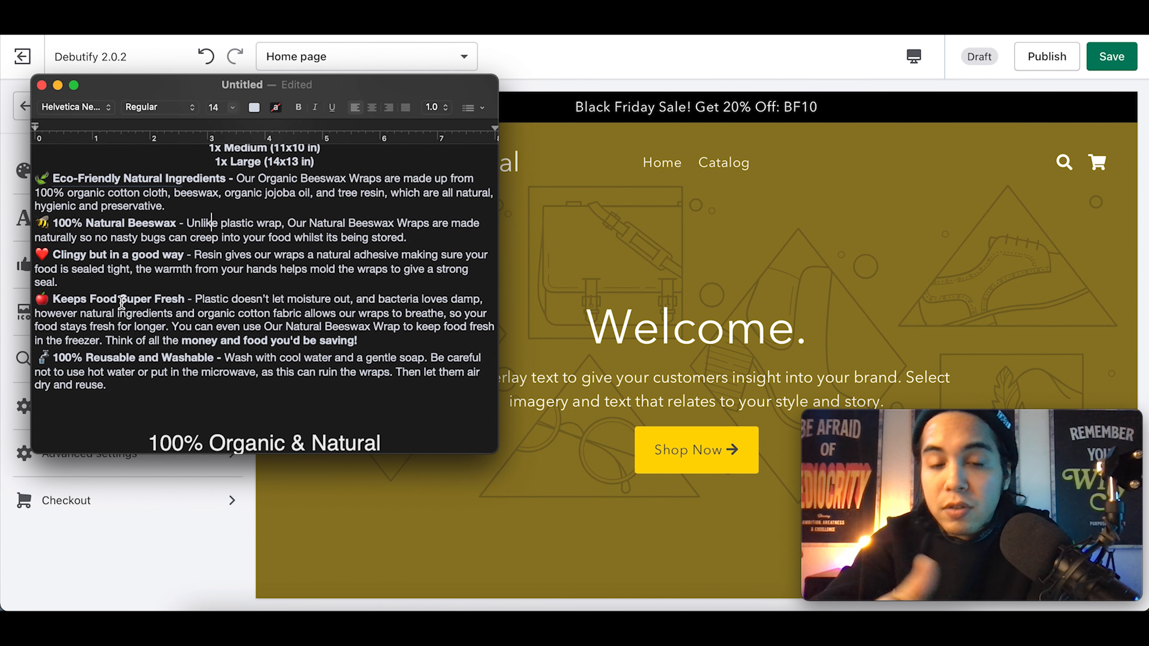
scroll(121, 302, "down", 2)
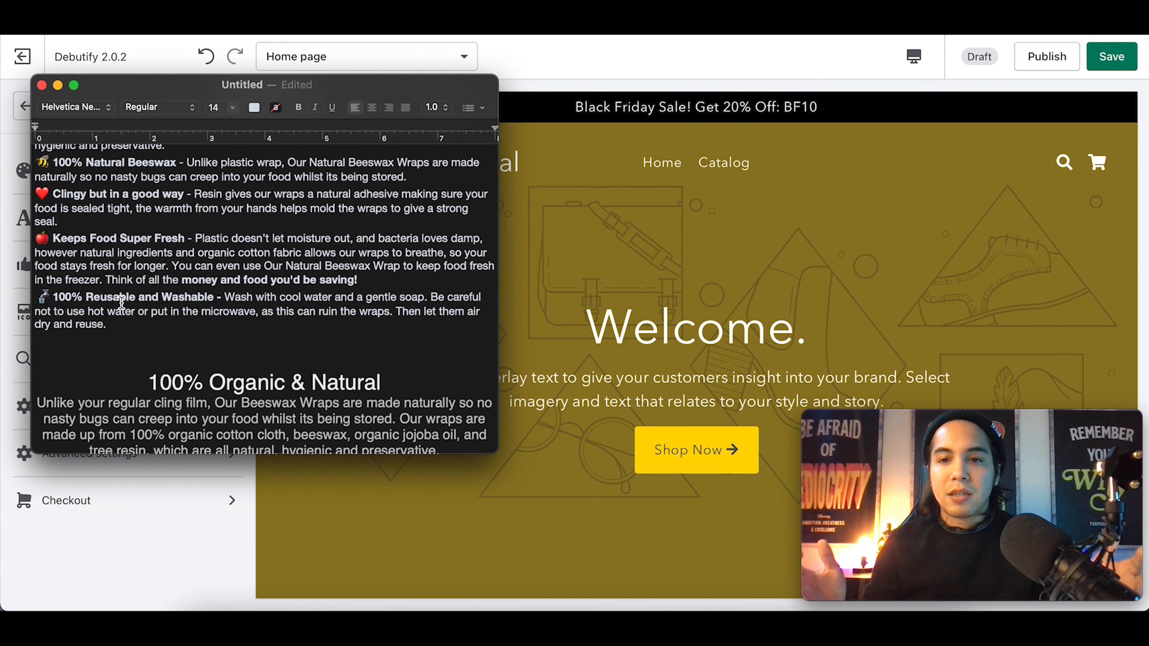
scroll(122, 302, "down", 4)
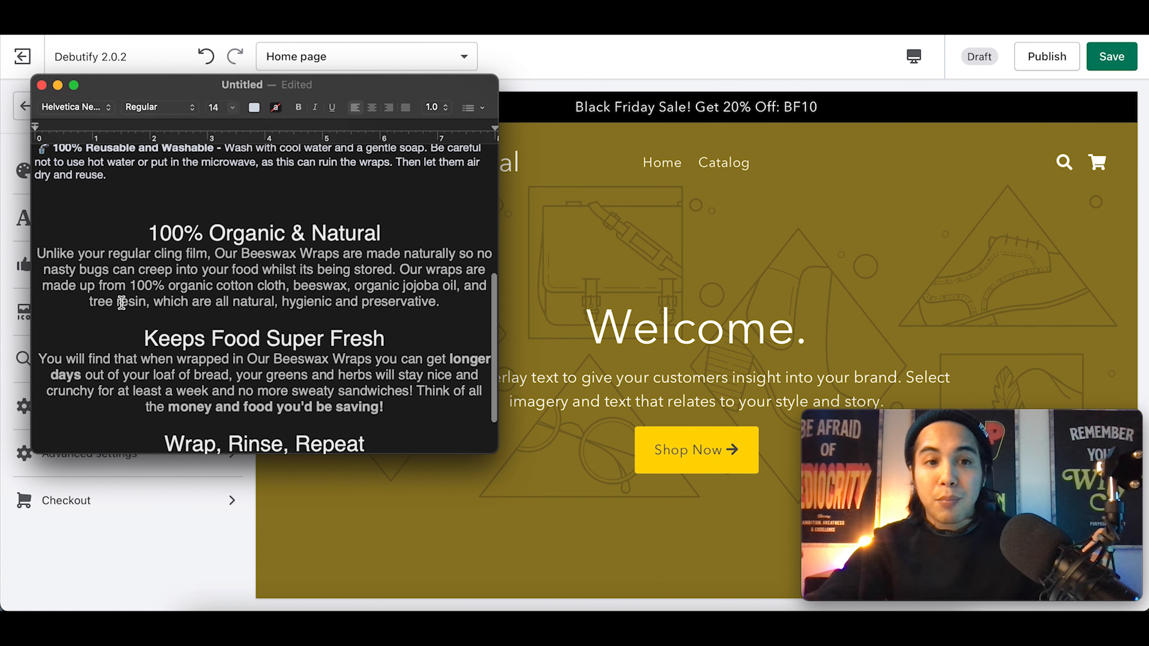
scroll(121, 302, "down", 1)
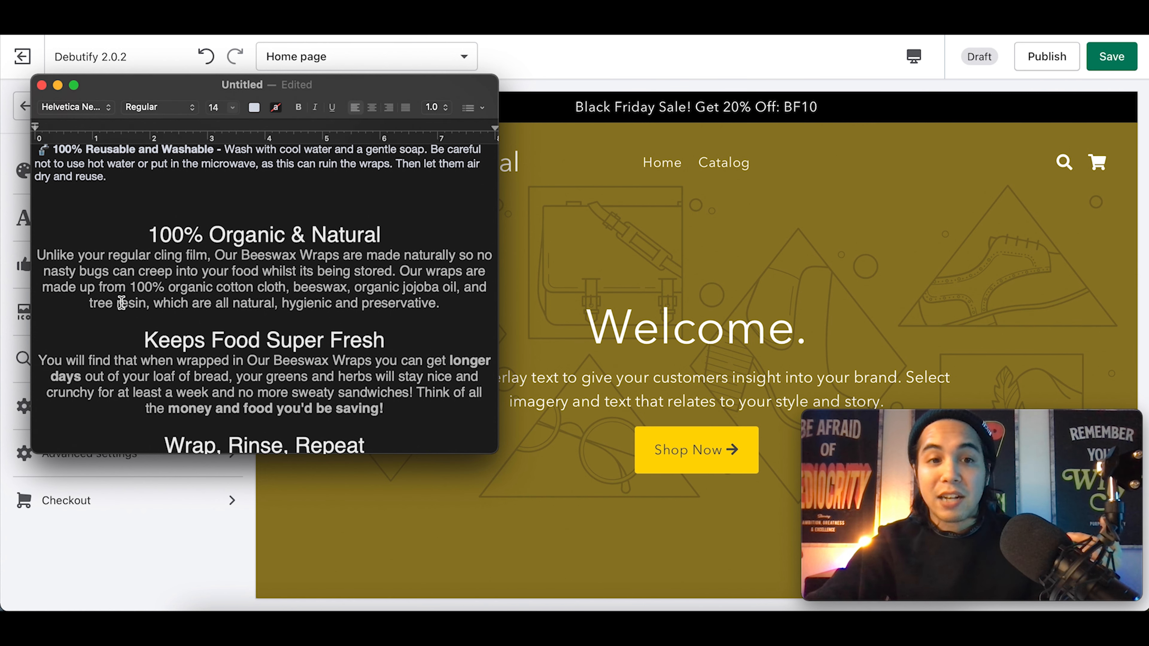
scroll(122, 302, "down", 2)
scroll(122, 303, "down", 1)
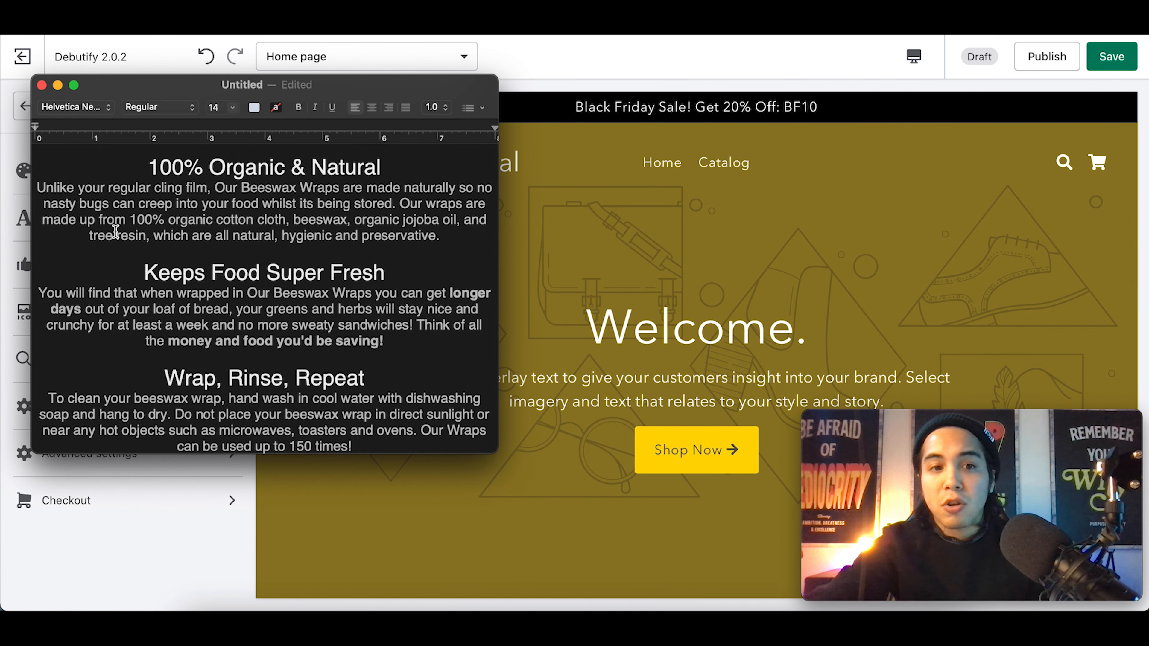
scroll(165, 358, "up", 5)
scroll(167, 357, "up", 5)
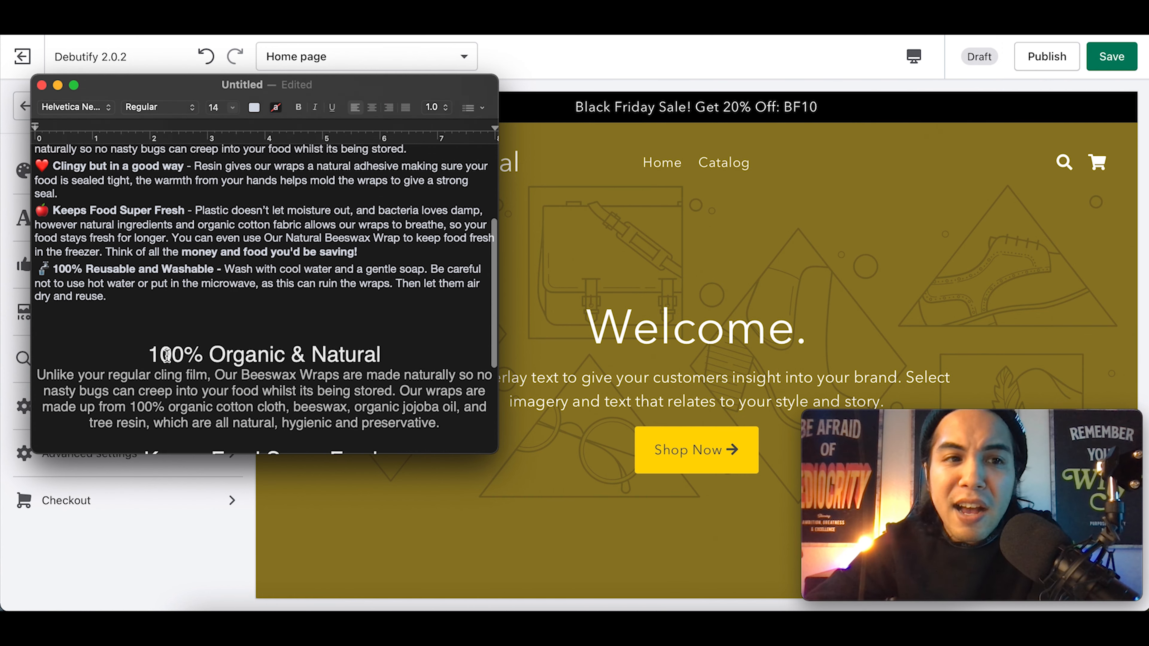
scroll(167, 356, "down", 6)
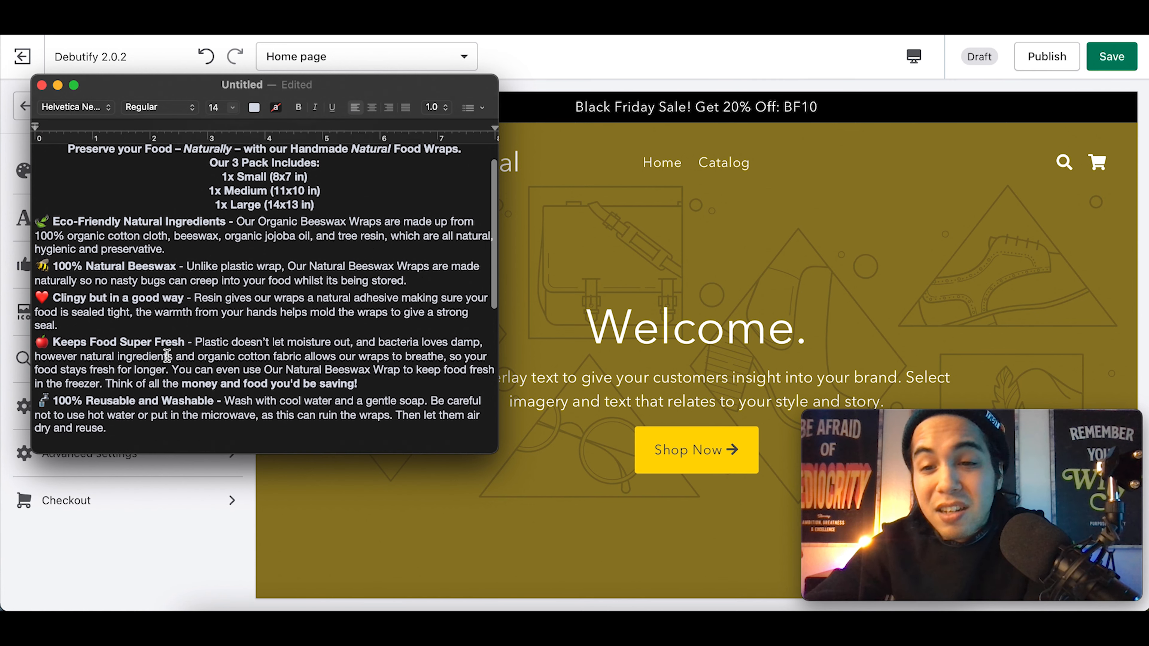
scroll(166, 356, "down", 4)
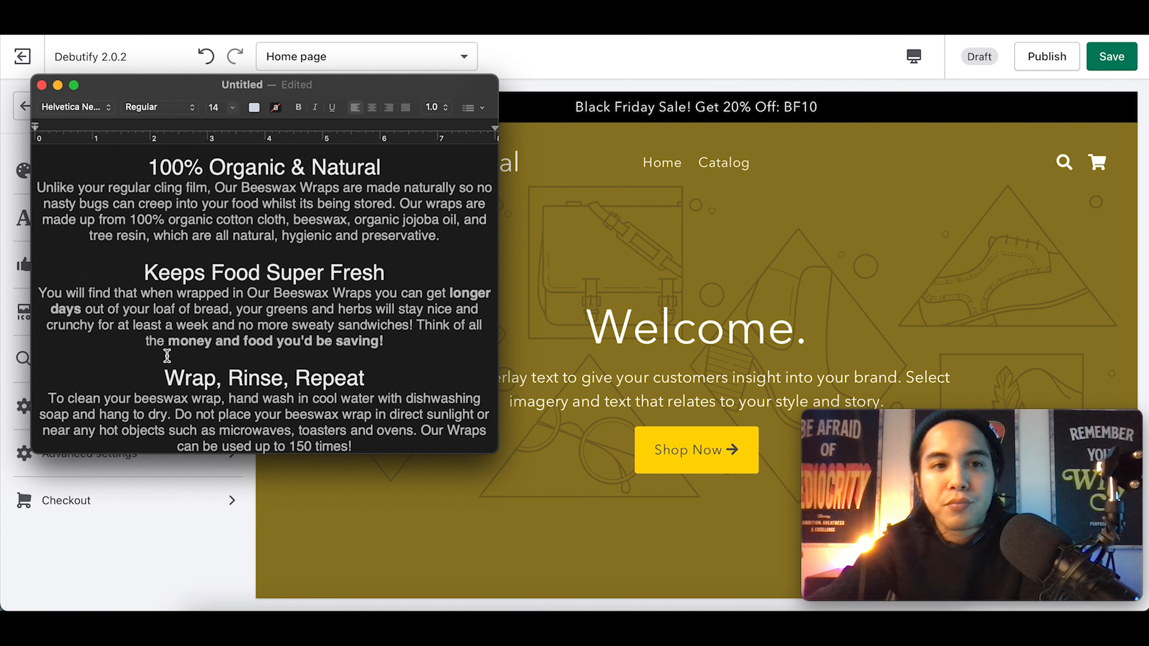
key("super+z")
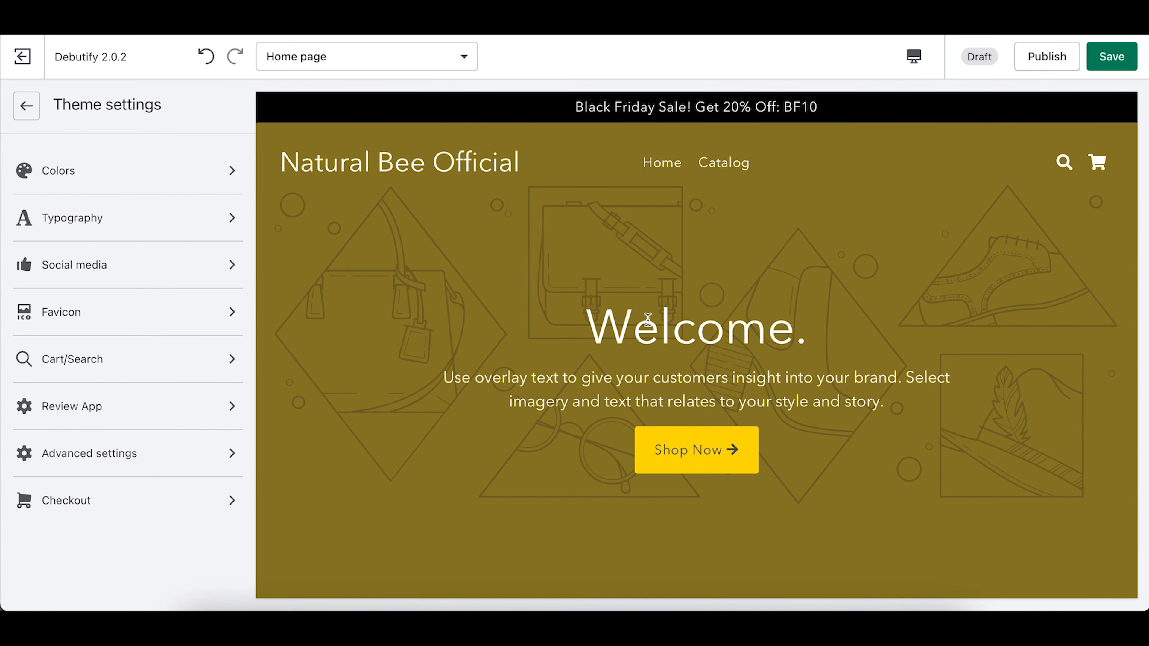
Step: In Header settings, set the Naturally Bee image as the store logo
left_click(26, 106)
scroll(128, 290, "up", 6)
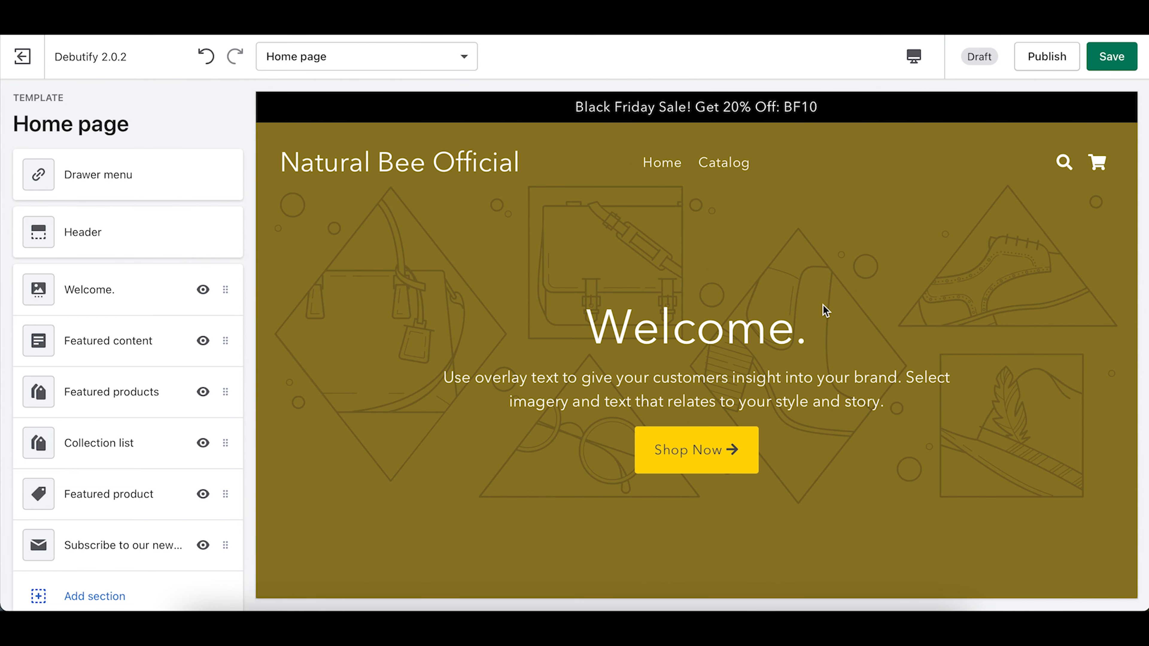
scroll(823, 311, "down", 5)
scroll(823, 311, "up", 5)
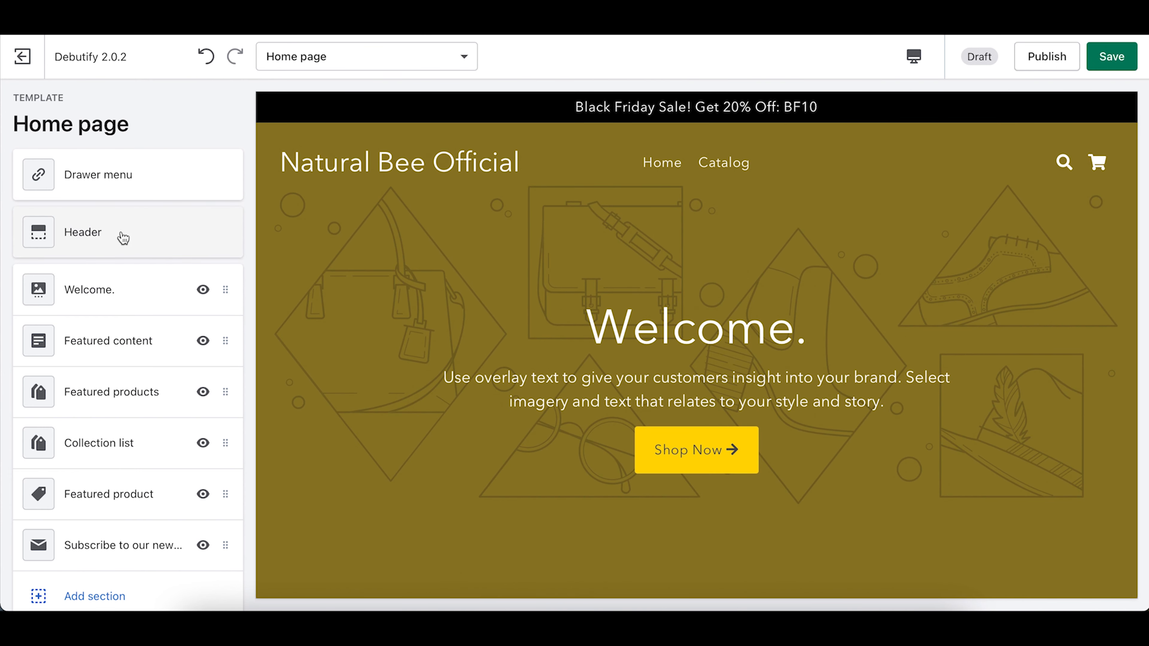
left_click(122, 247)
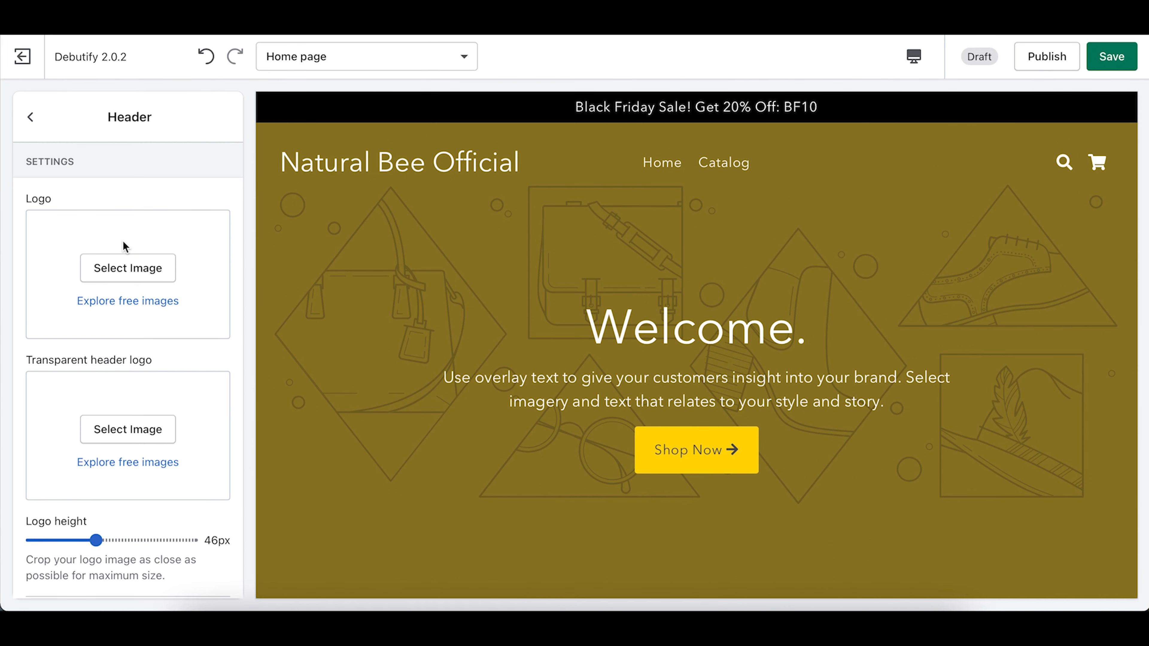
left_click(128, 270)
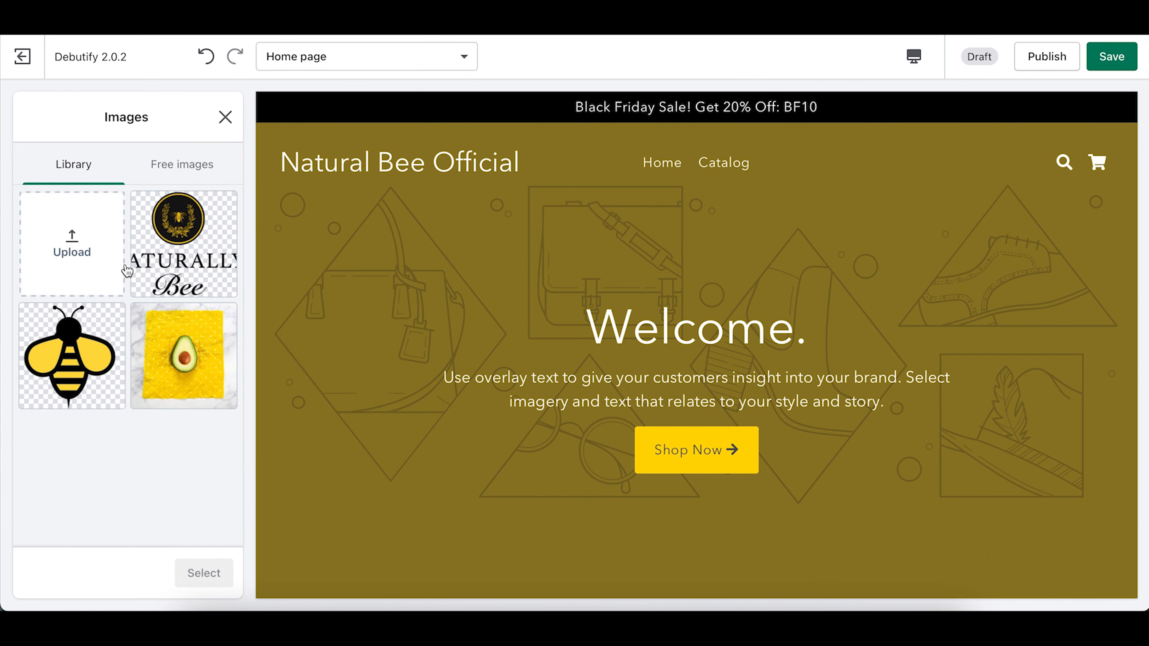
left_click(176, 249)
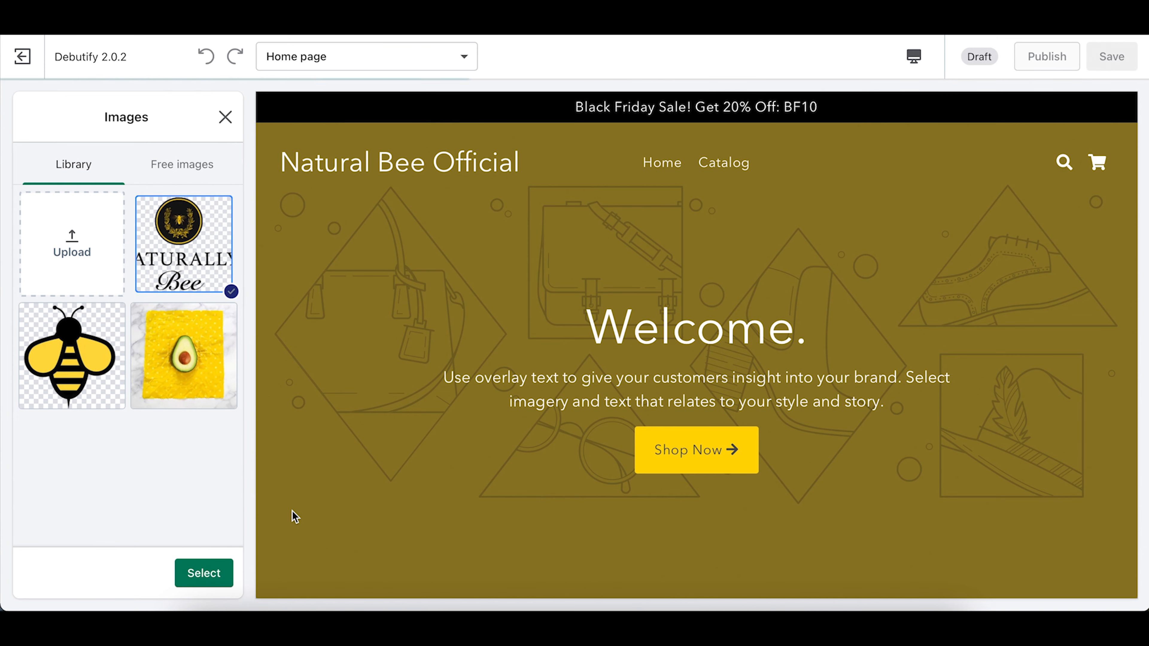
left_click(212, 581)
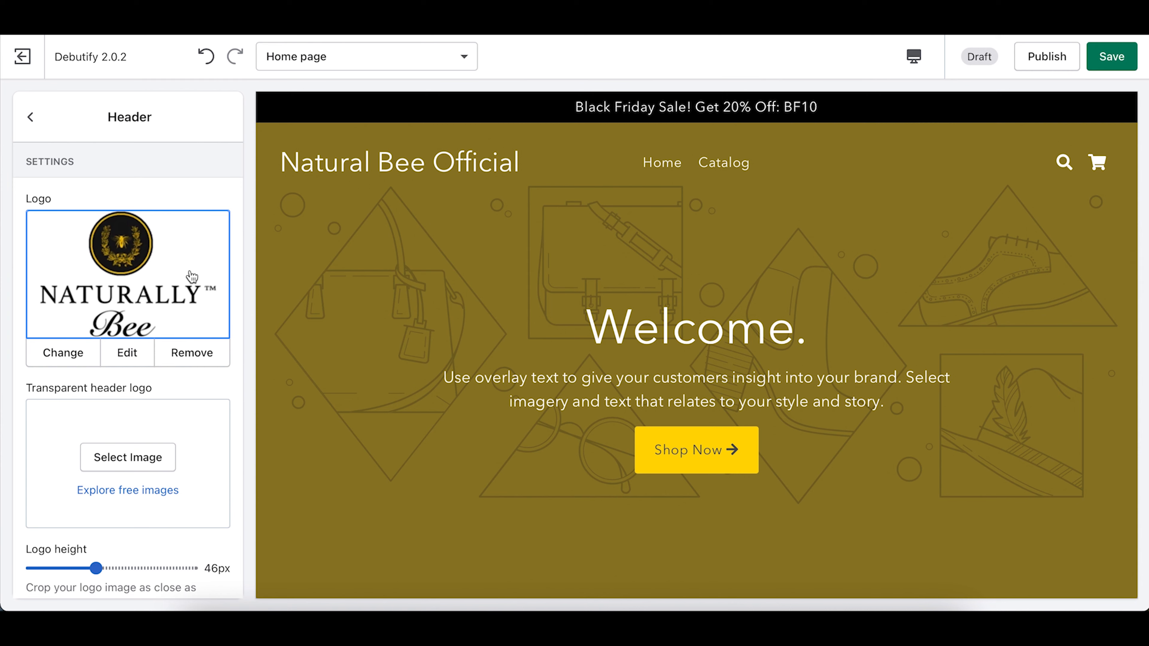
Step: Use the same Naturally Bee image as the transparent header logo
scroll(81, 335, "down", 2)
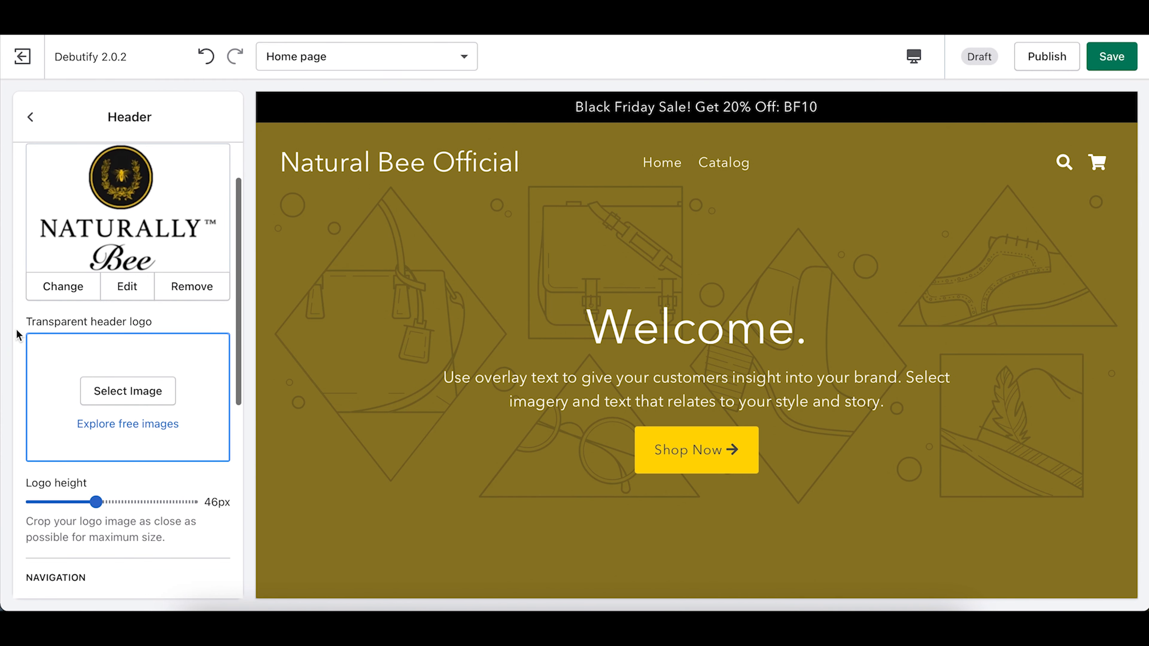
left_click(127, 398)
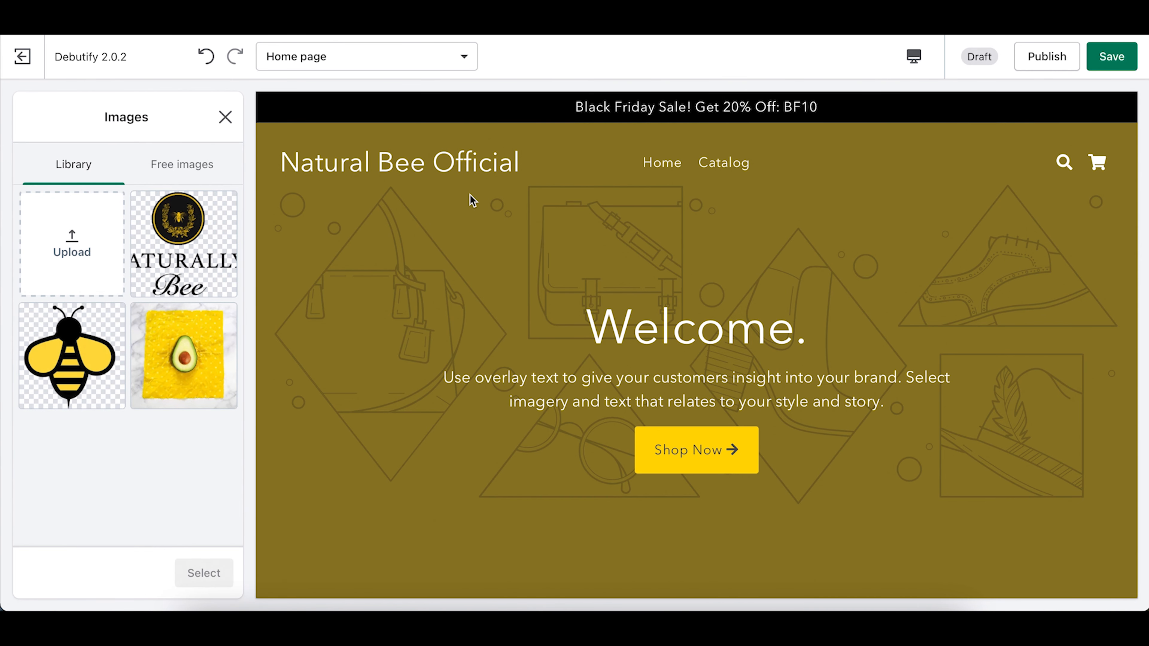
left_click(184, 244)
left_click(204, 573)
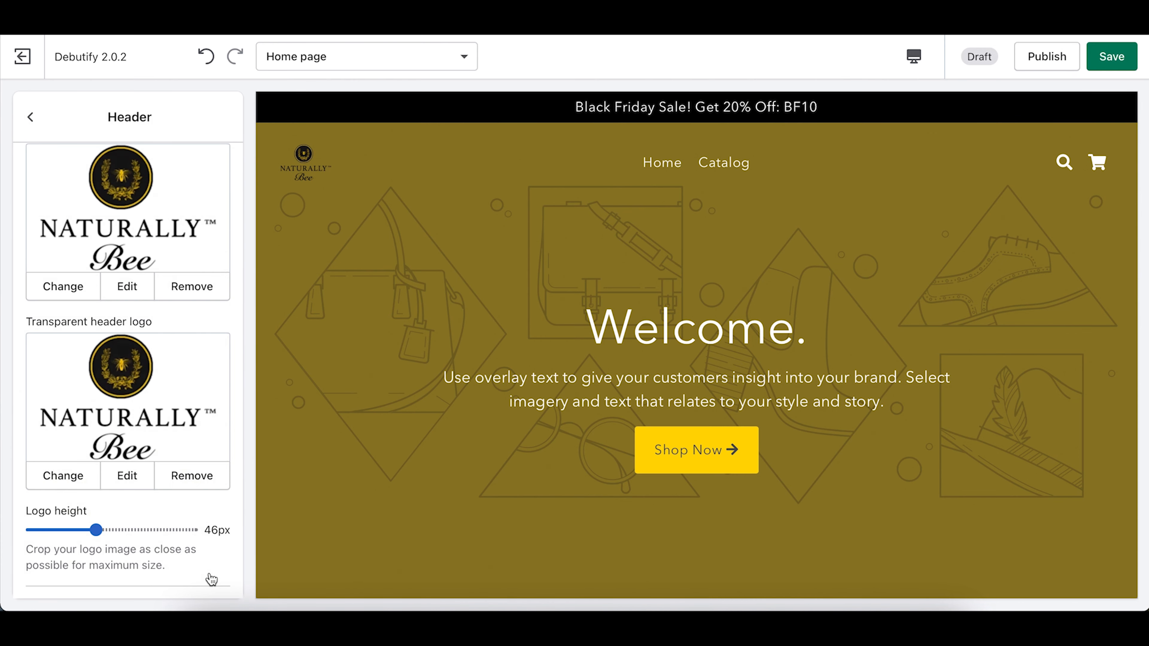
Step: Increase the header logo height to 70px and review the result
scroll(112, 431, "down", 1)
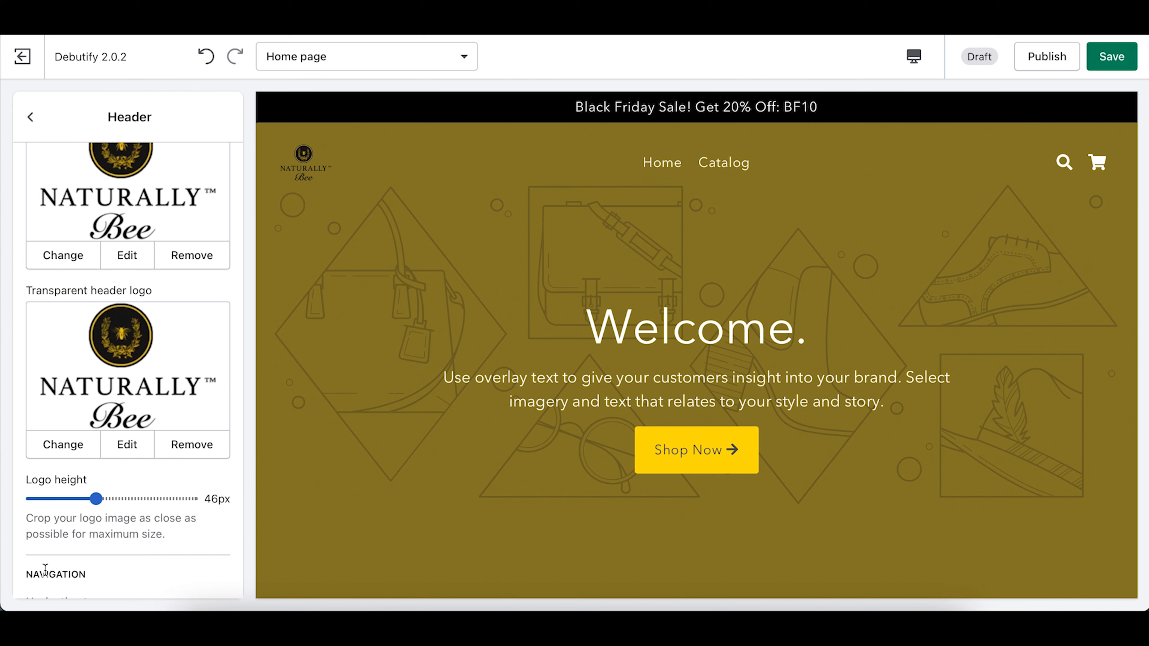
scroll(52, 548, "down", 1)
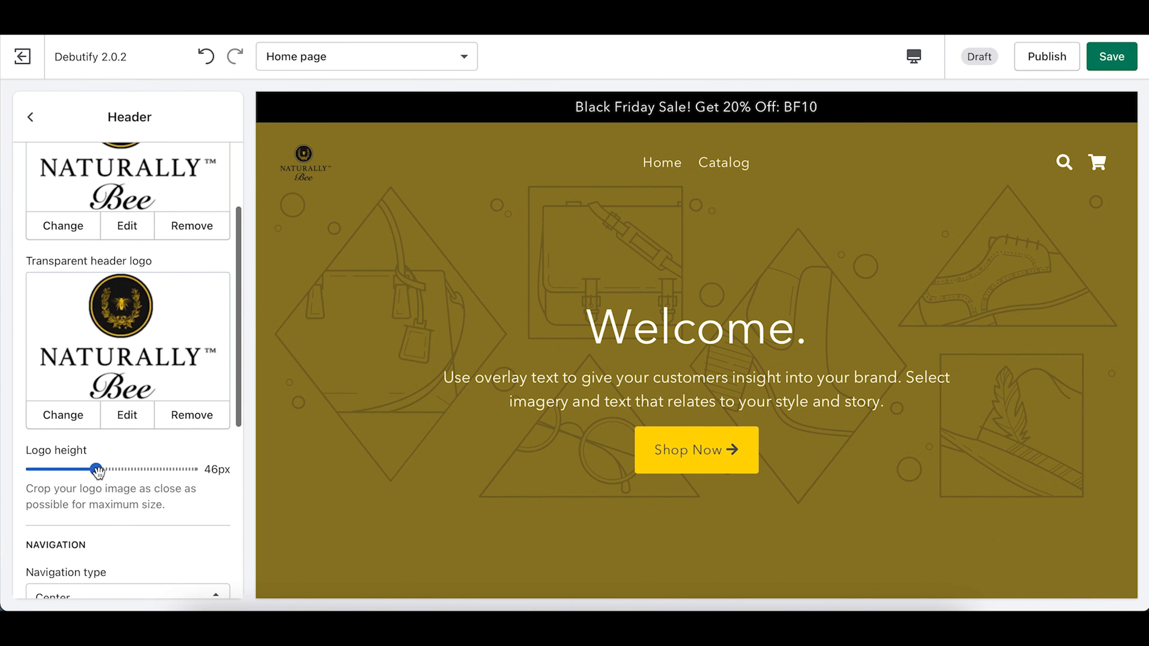
left_click_drag(96, 471, 166, 472)
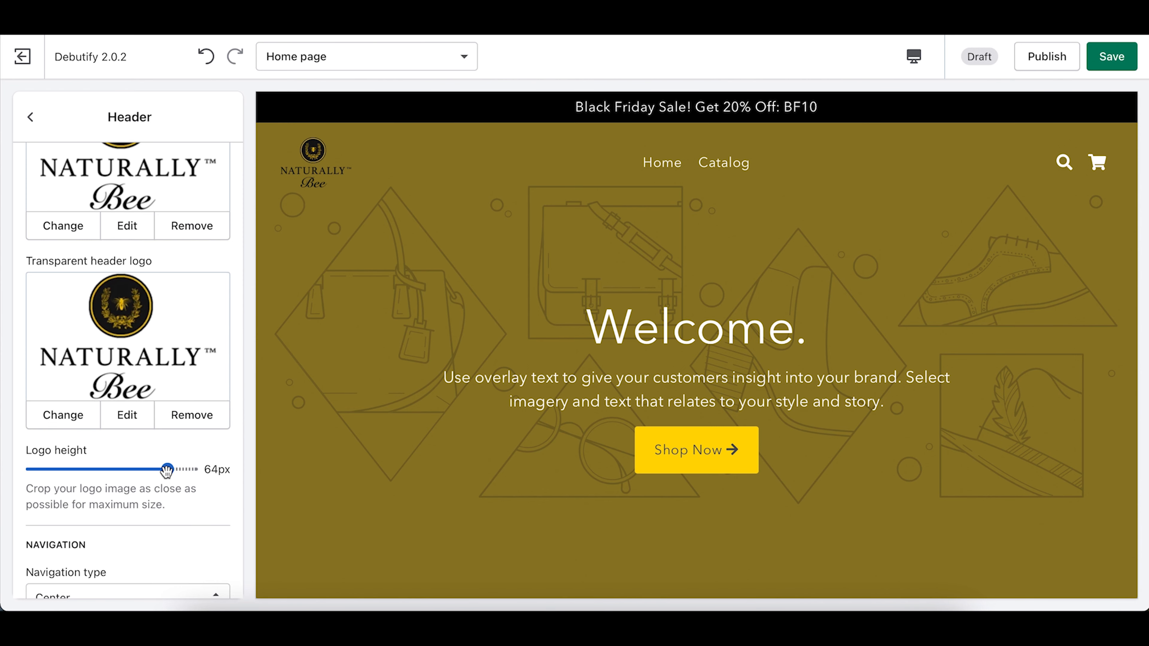
scroll(165, 476, "down", 3)
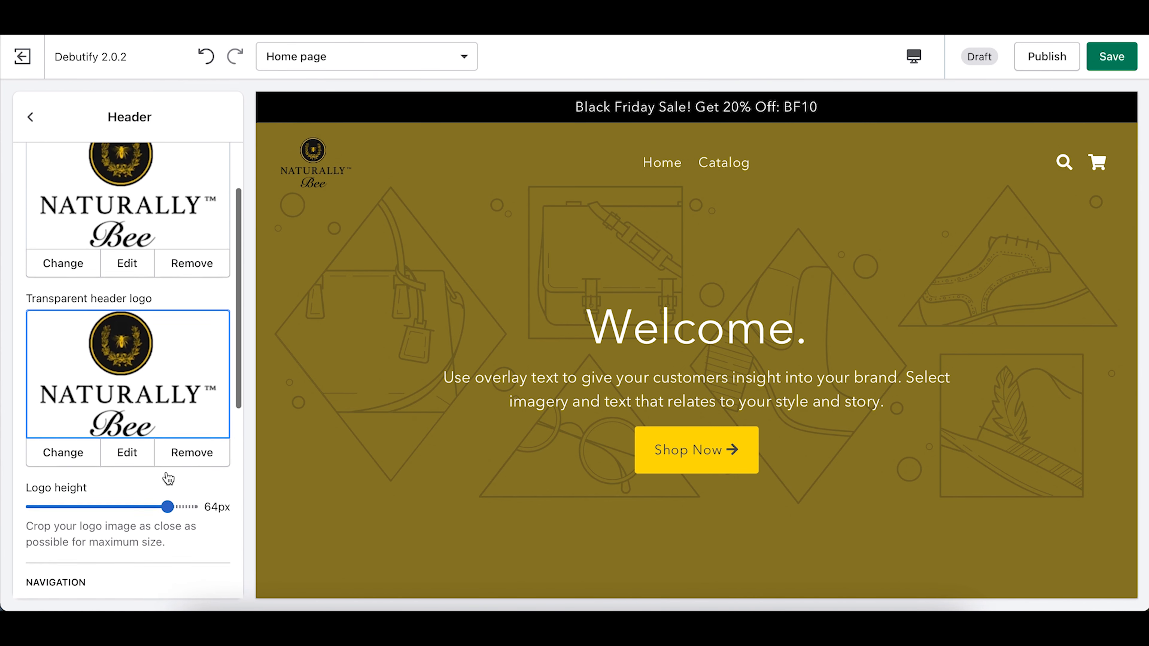
left_click_drag(167, 481, 204, 491)
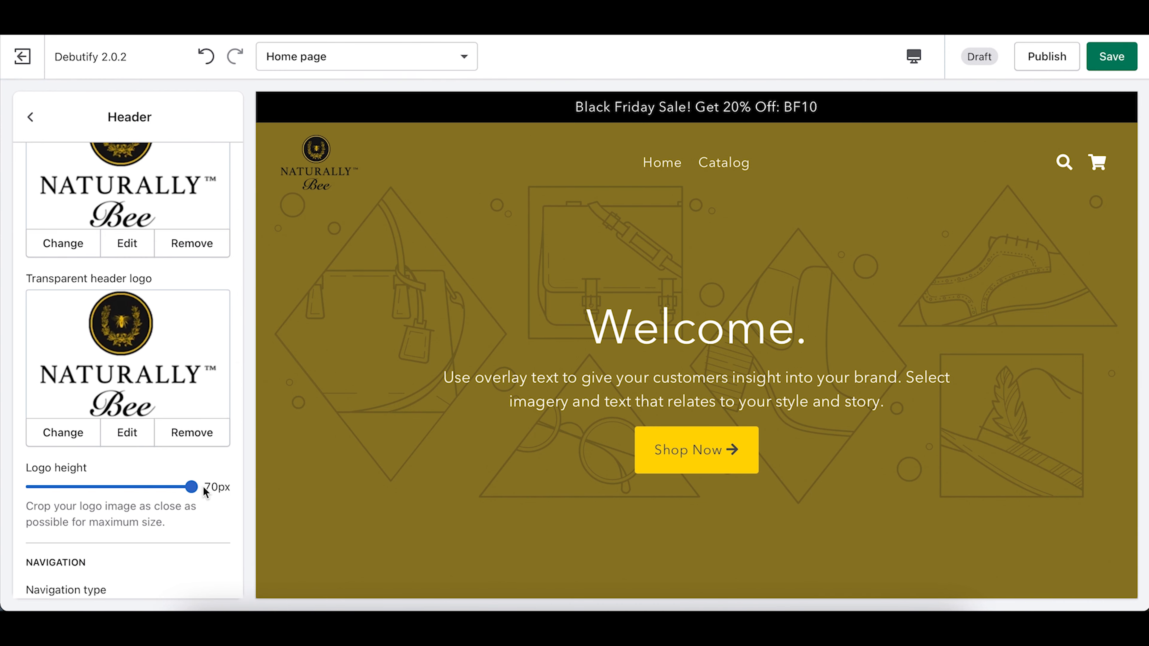
scroll(452, 380, "down", 6)
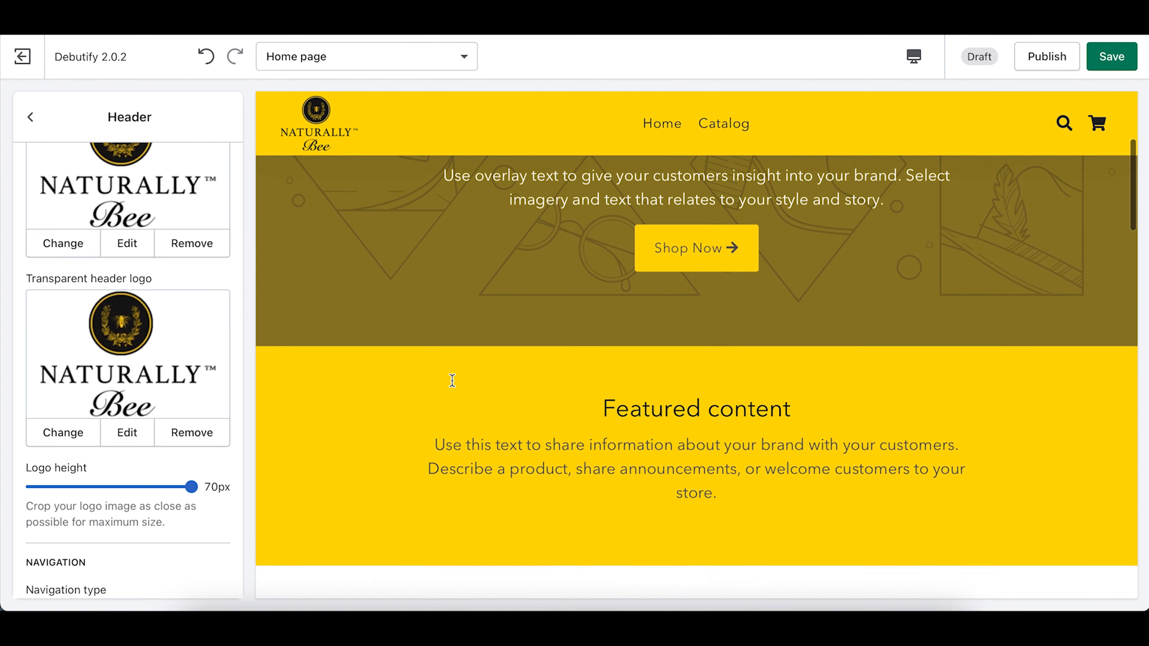
scroll(452, 380, "up", 7)
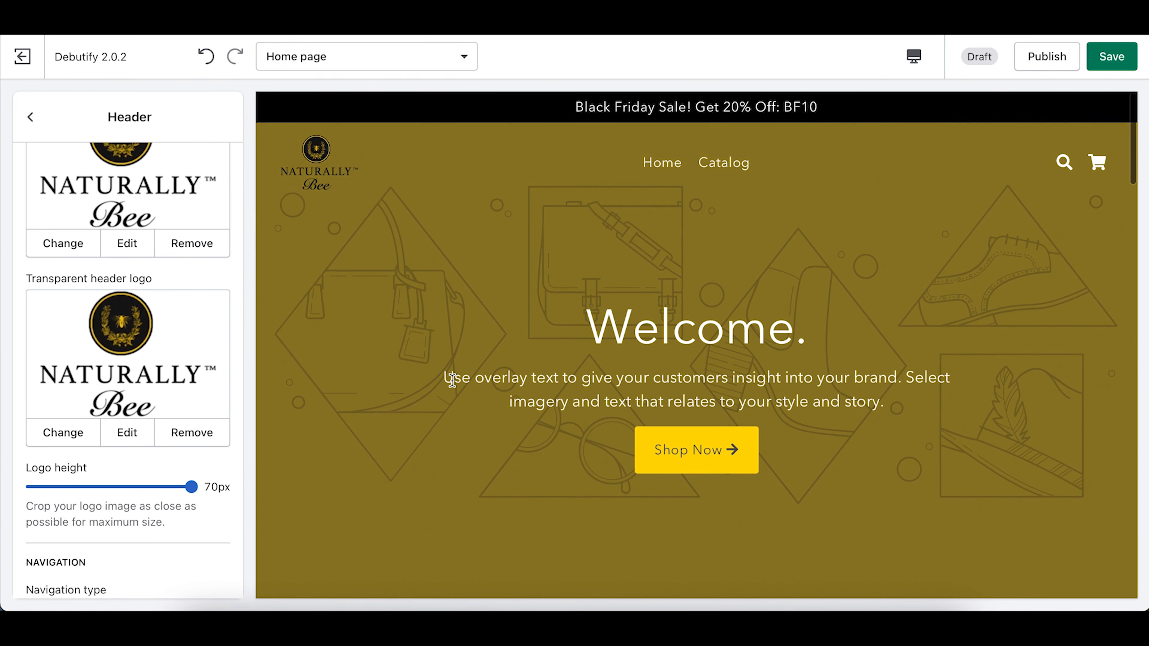
scroll(452, 381, "down", 3)
scroll(452, 381, "down", 3)
scroll(452, 381, "up", 6)
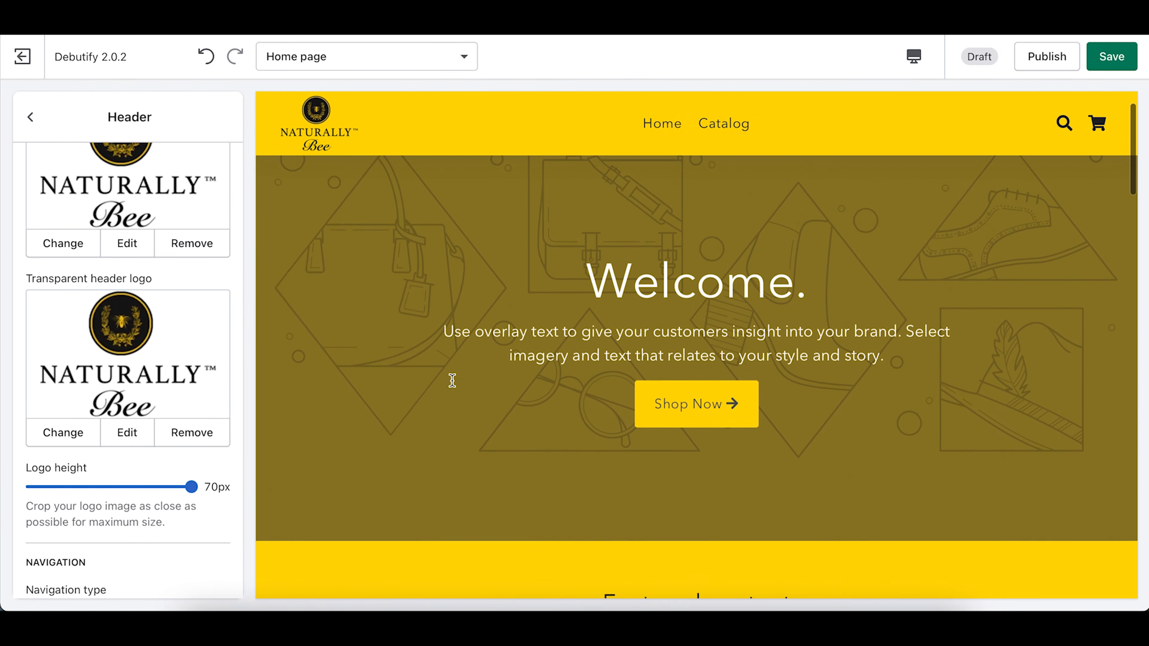
scroll(452, 379, "down", 3)
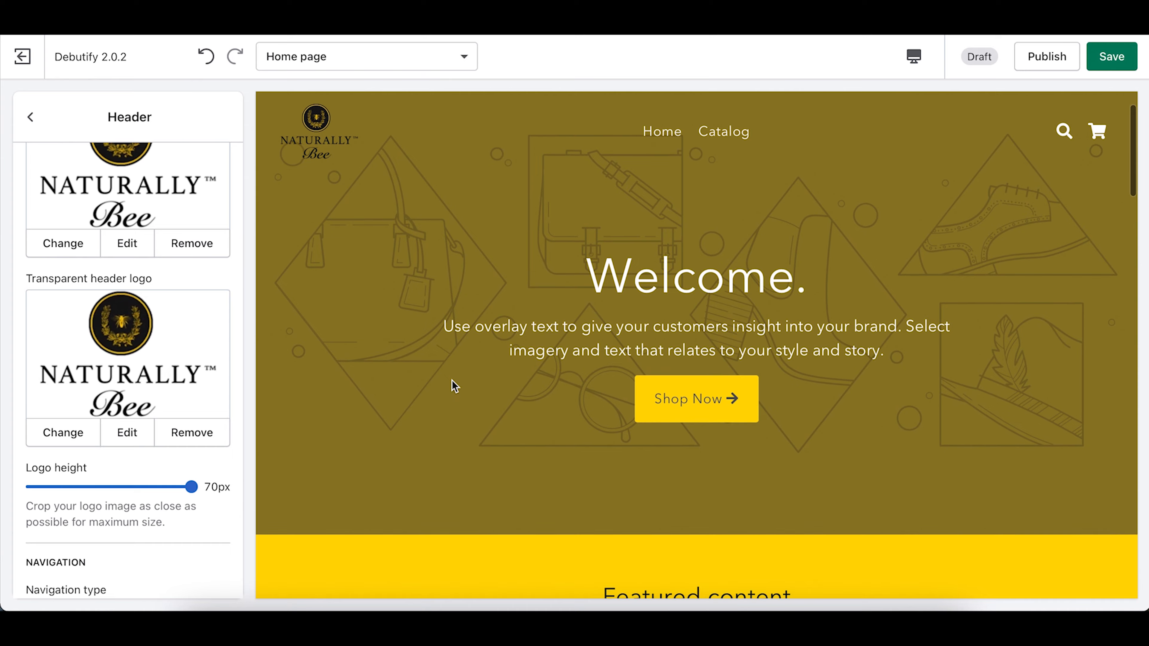
scroll(454, 387, "down", 2)
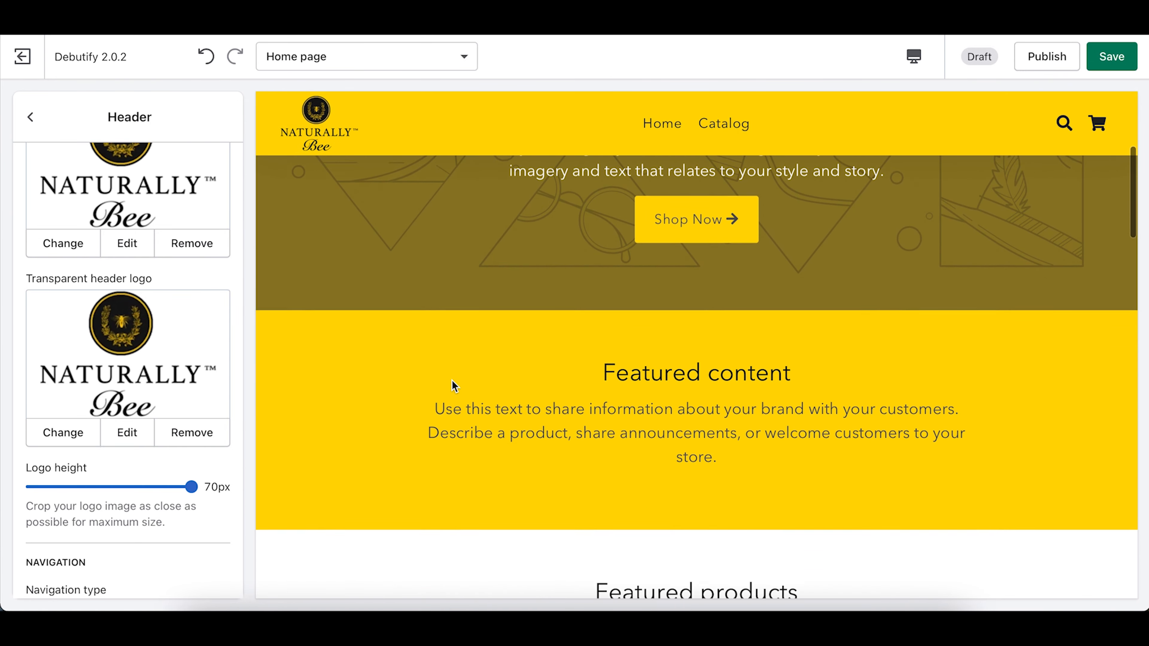
scroll(454, 387, "up", 5)
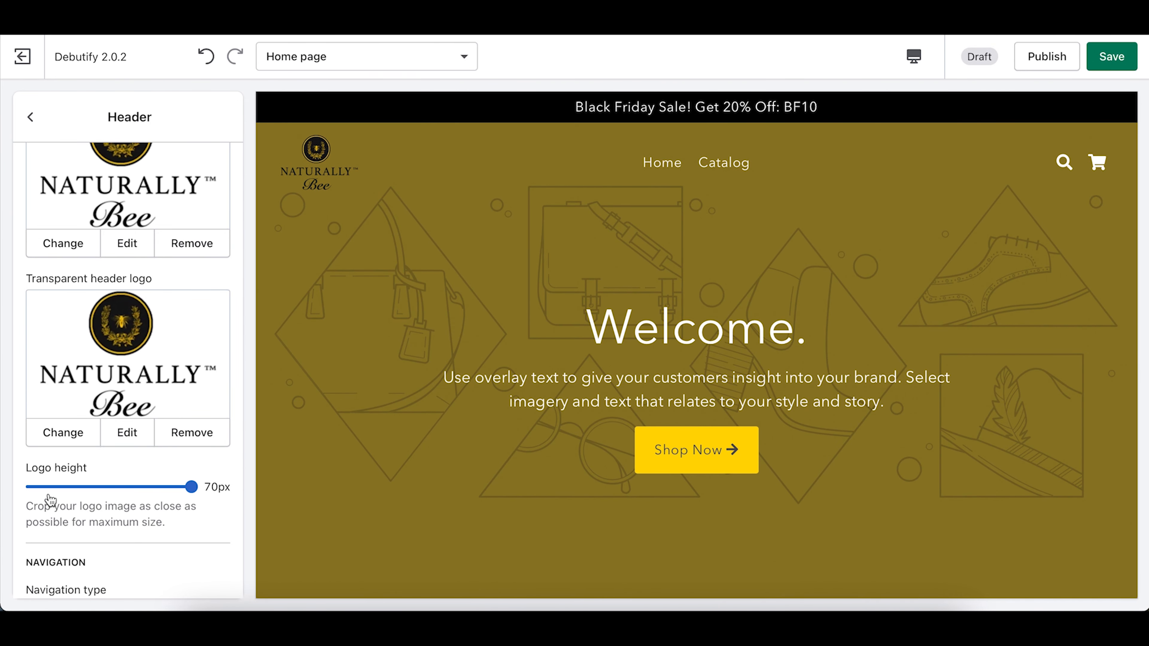
scroll(46, 500, "down", 1)
scroll(46, 500, "up", 4)
Step: Set the Welcome. section's desktop and mobile section height to Medium
left_click(30, 117)
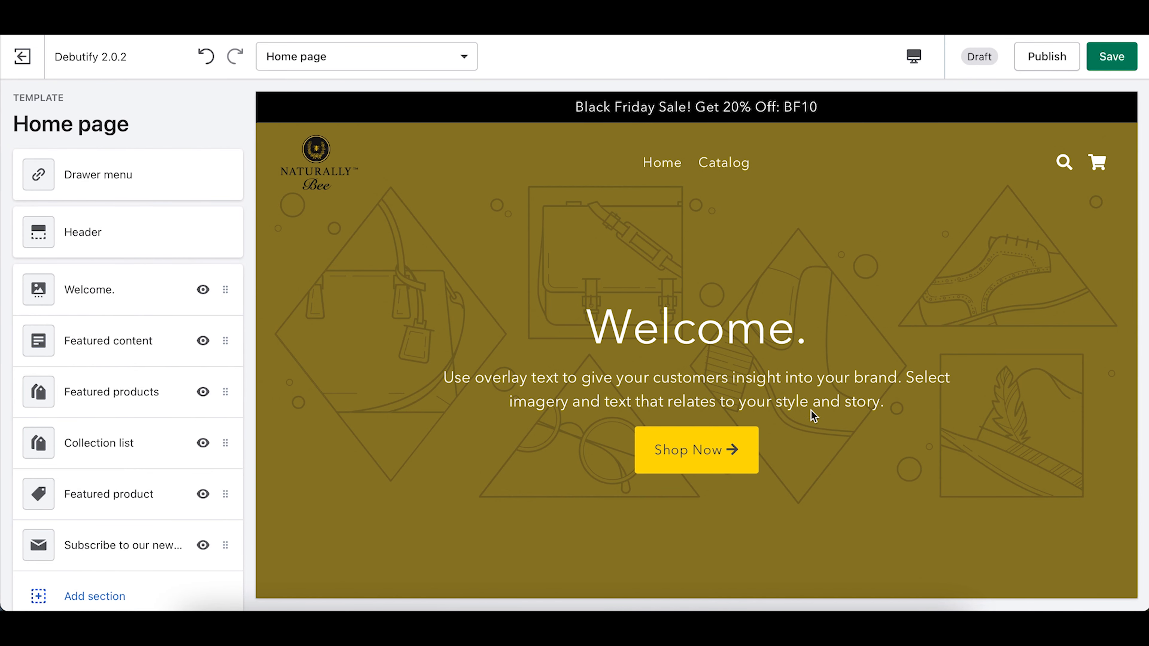
left_click(105, 294)
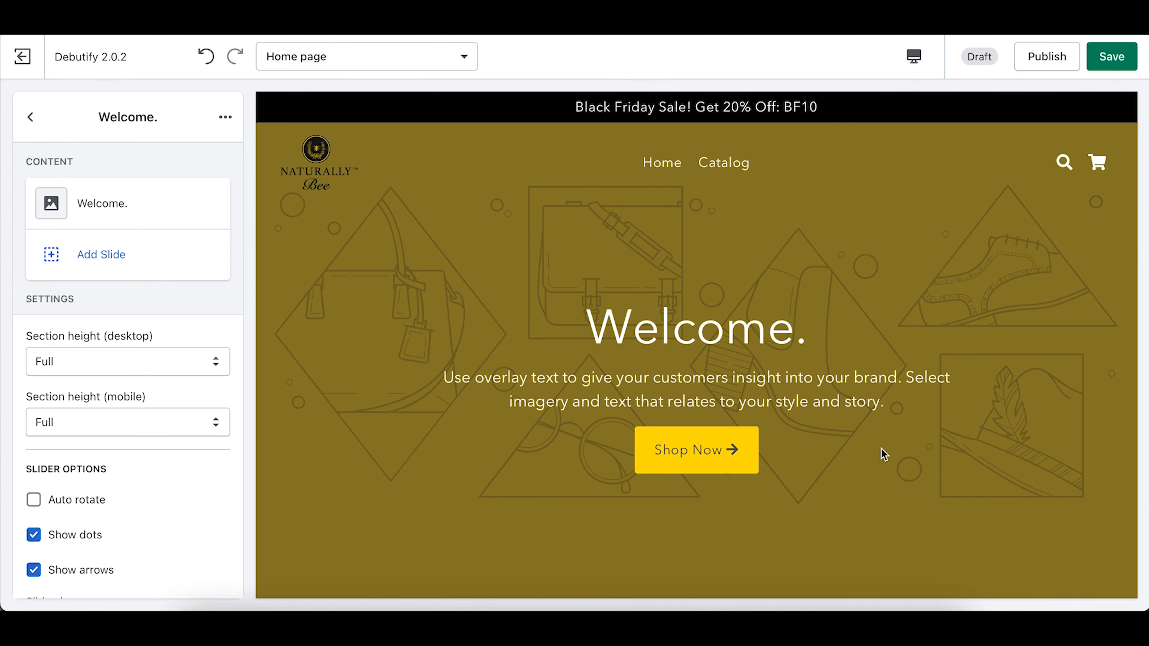
scroll(884, 454, "down", 10)
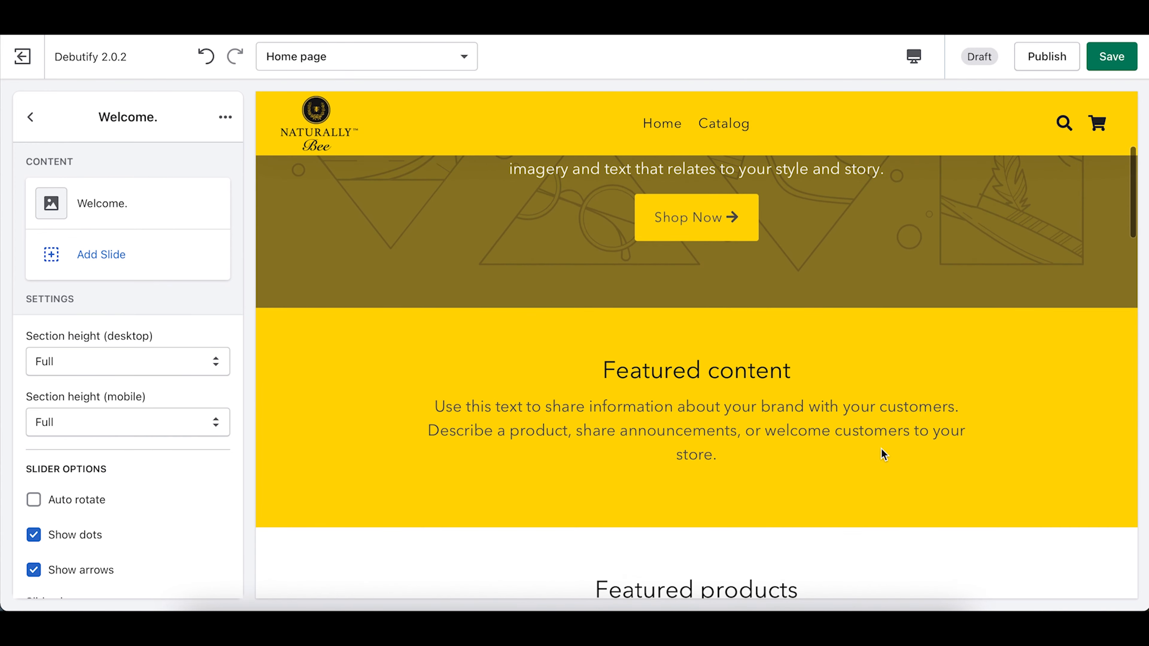
scroll(883, 454, "up", 10)
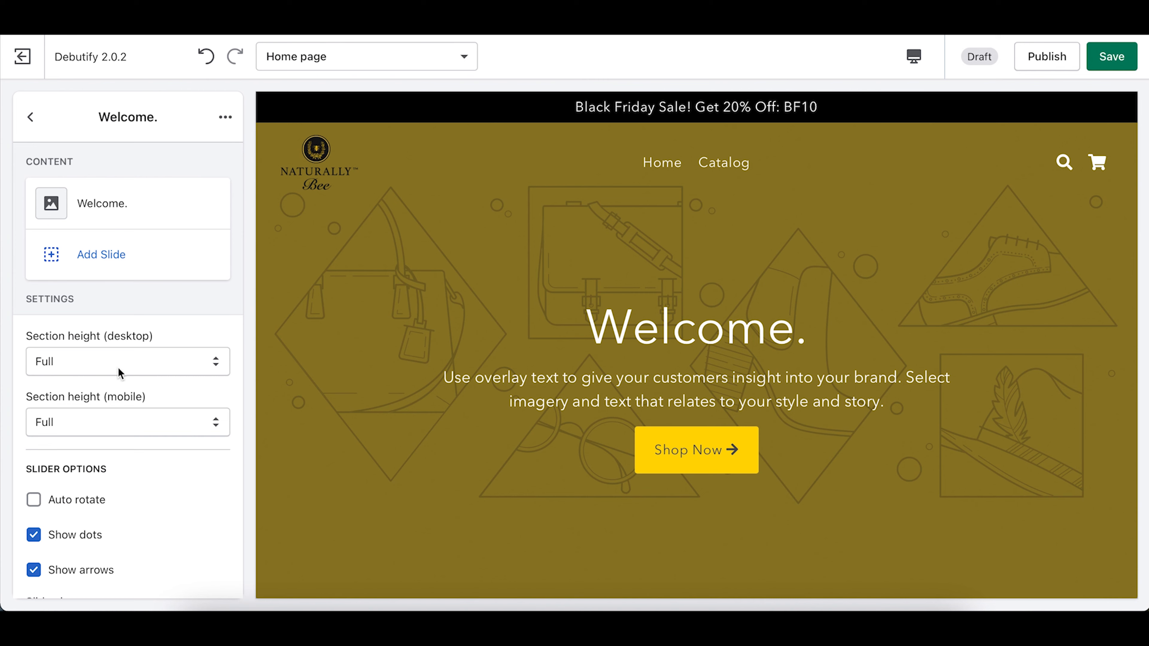
left_click(129, 365)
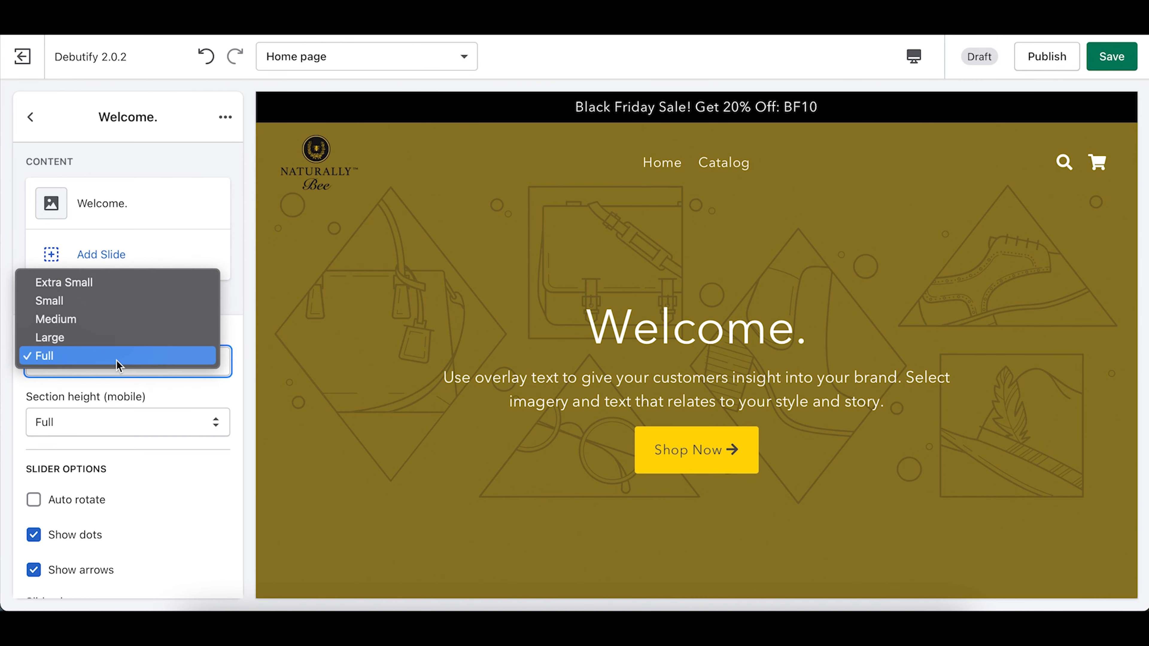
left_click(86, 337)
left_click(80, 367)
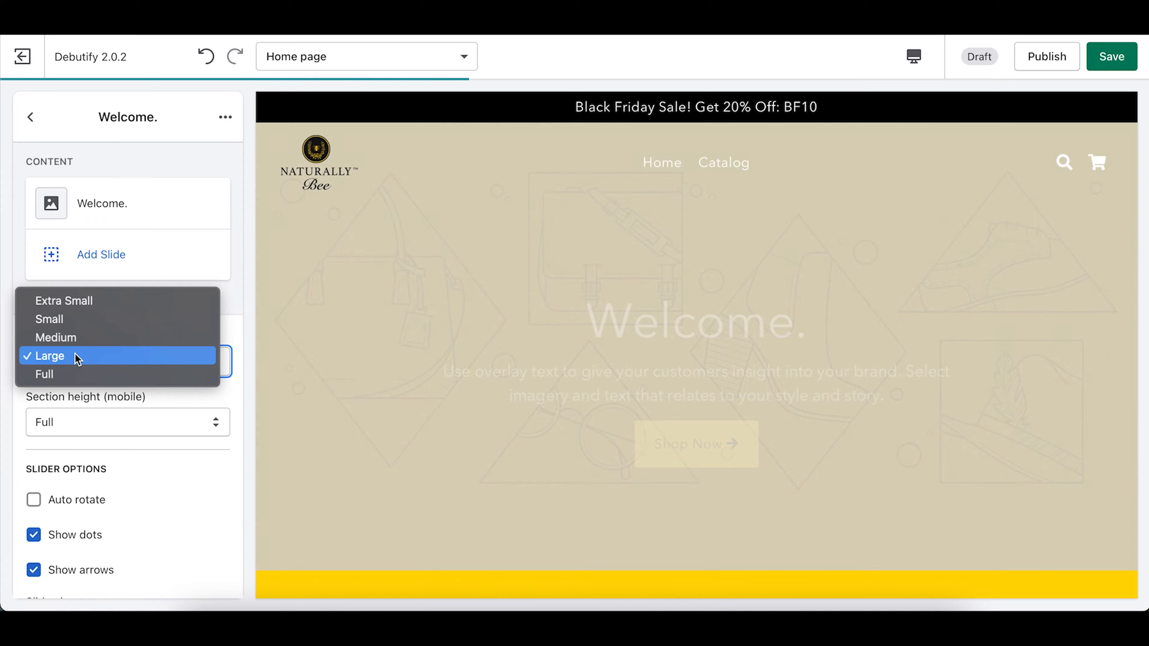
left_click(67, 342)
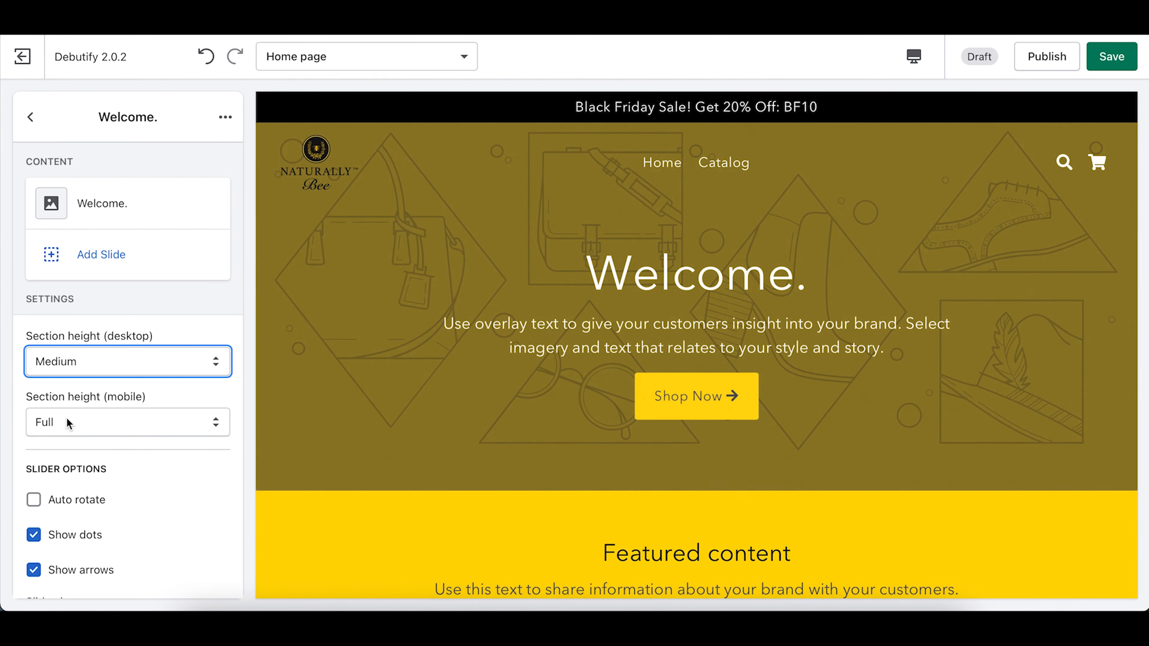
left_click(67, 417)
left_click(56, 386)
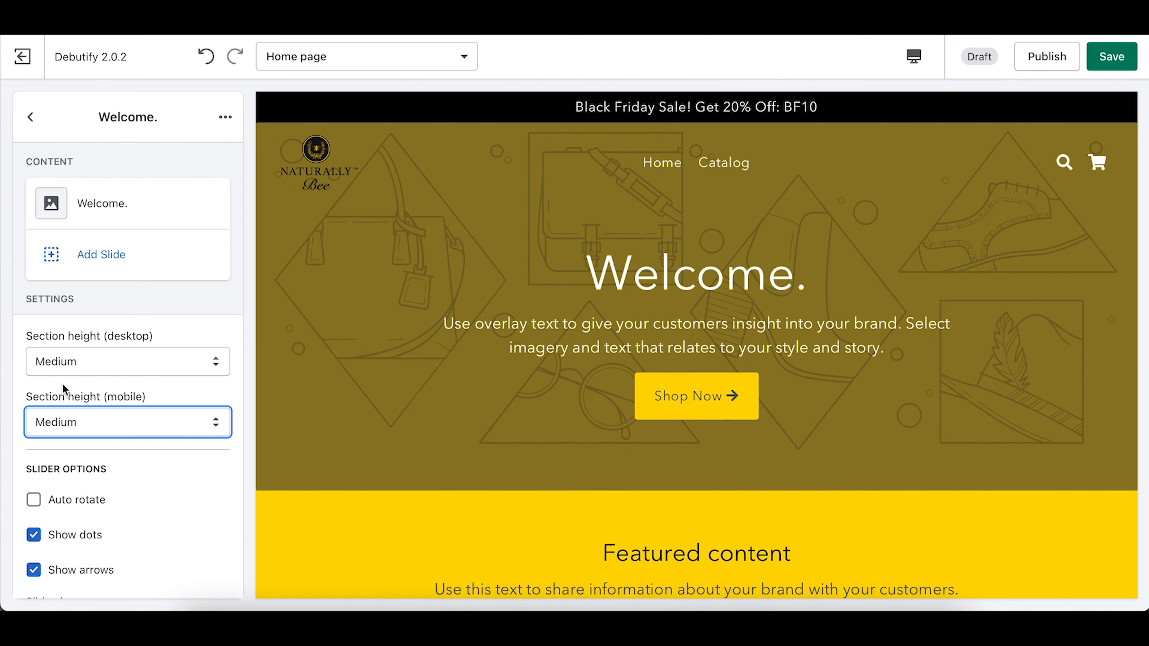
scroll(635, 429, "down", 1)
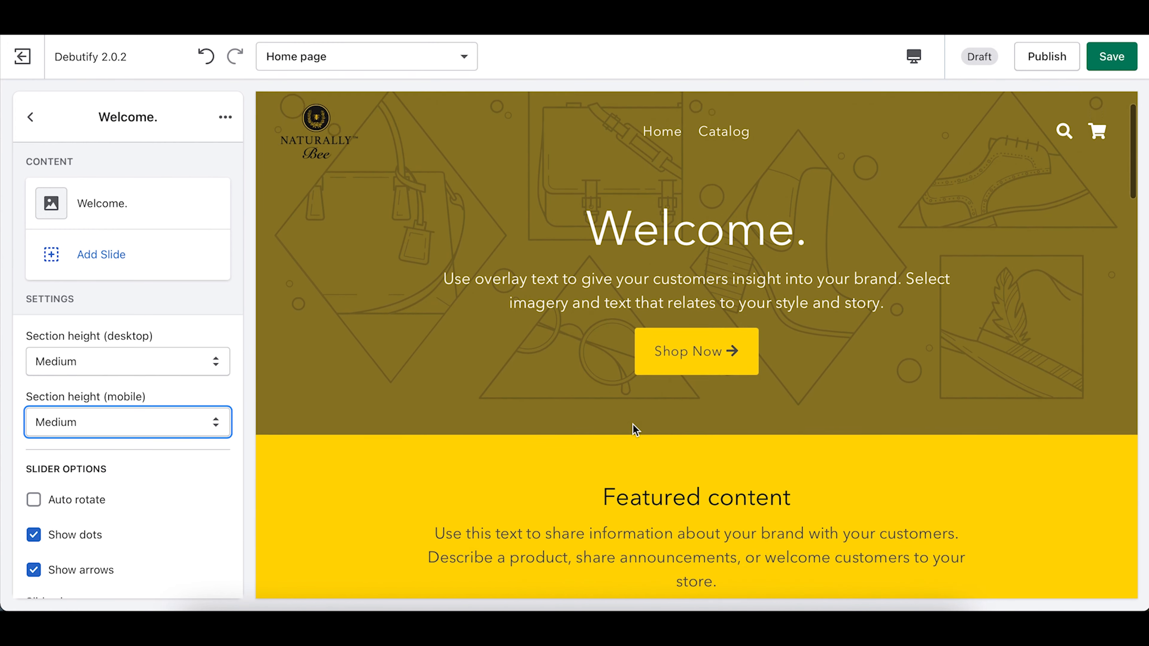
scroll(635, 429, "down", 7)
scroll(635, 429, "up", 8)
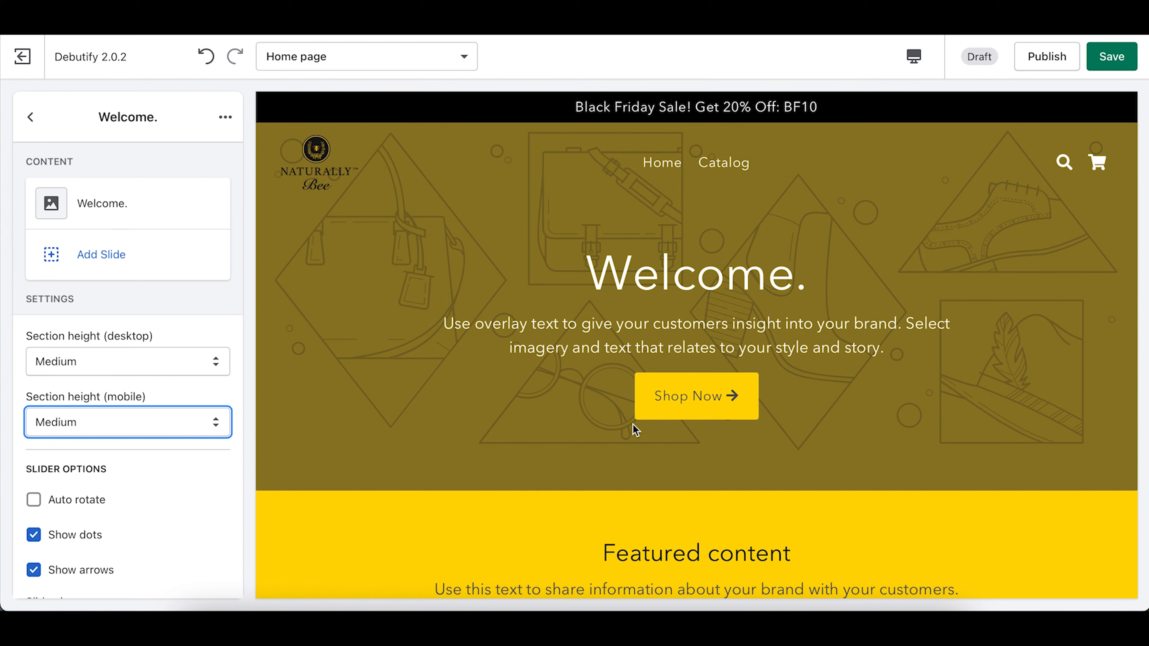
Step: Pick the yellow avocado wrap photo from the image library as the Welcome. slide's background
left_click(135, 191)
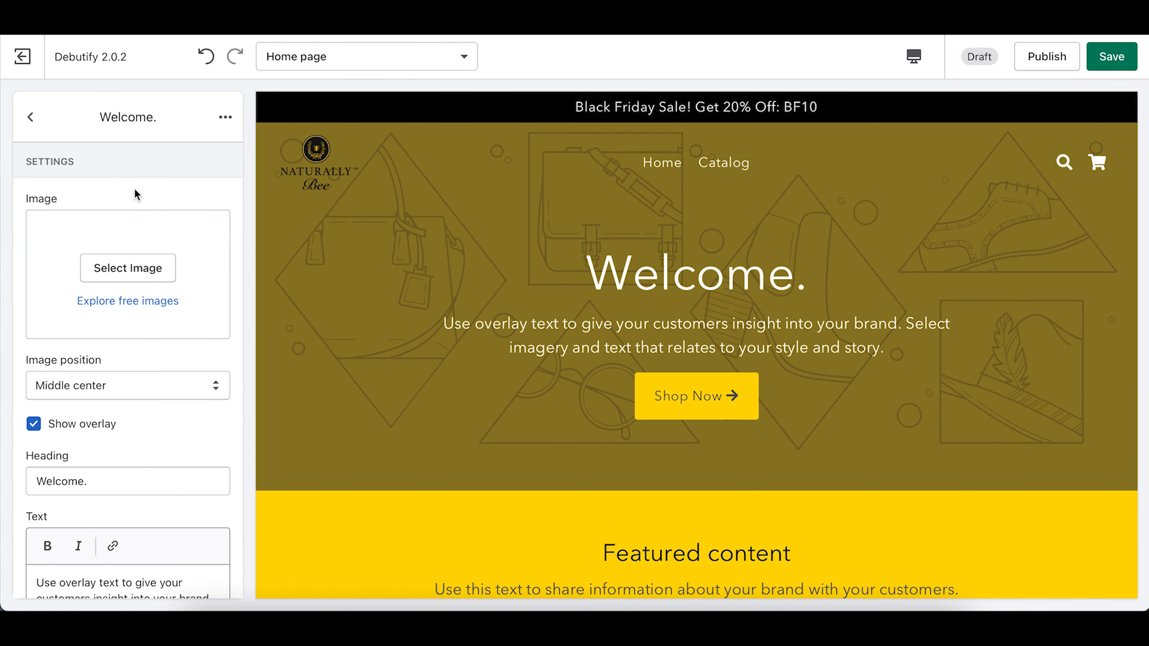
left_click(133, 279)
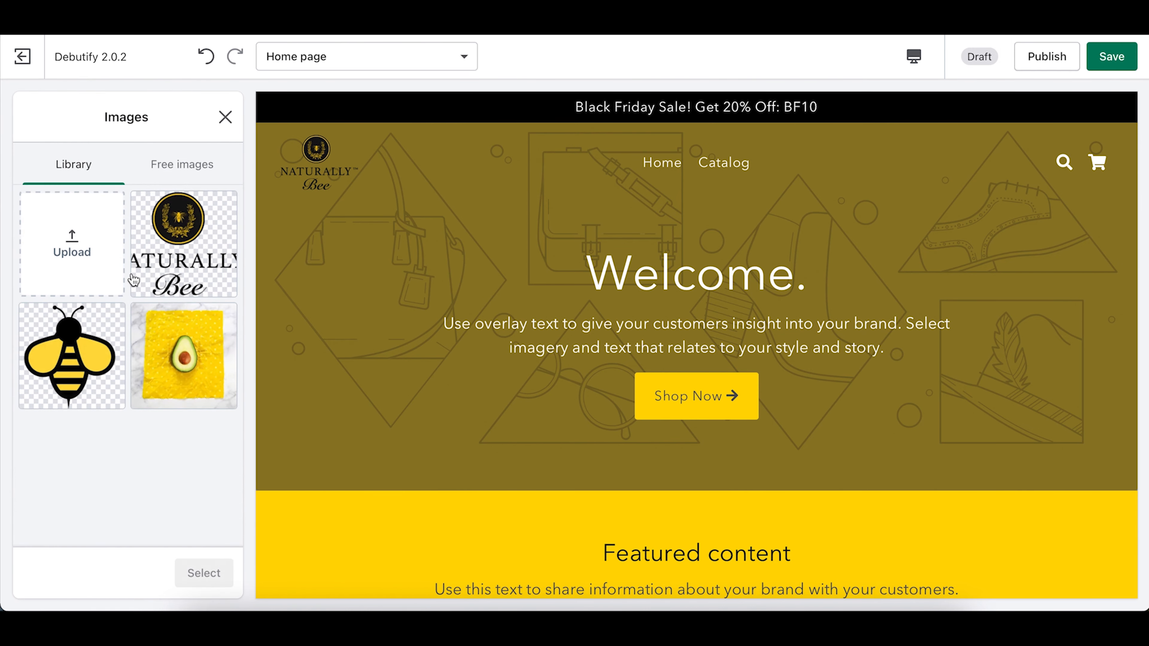
left_click(74, 245)
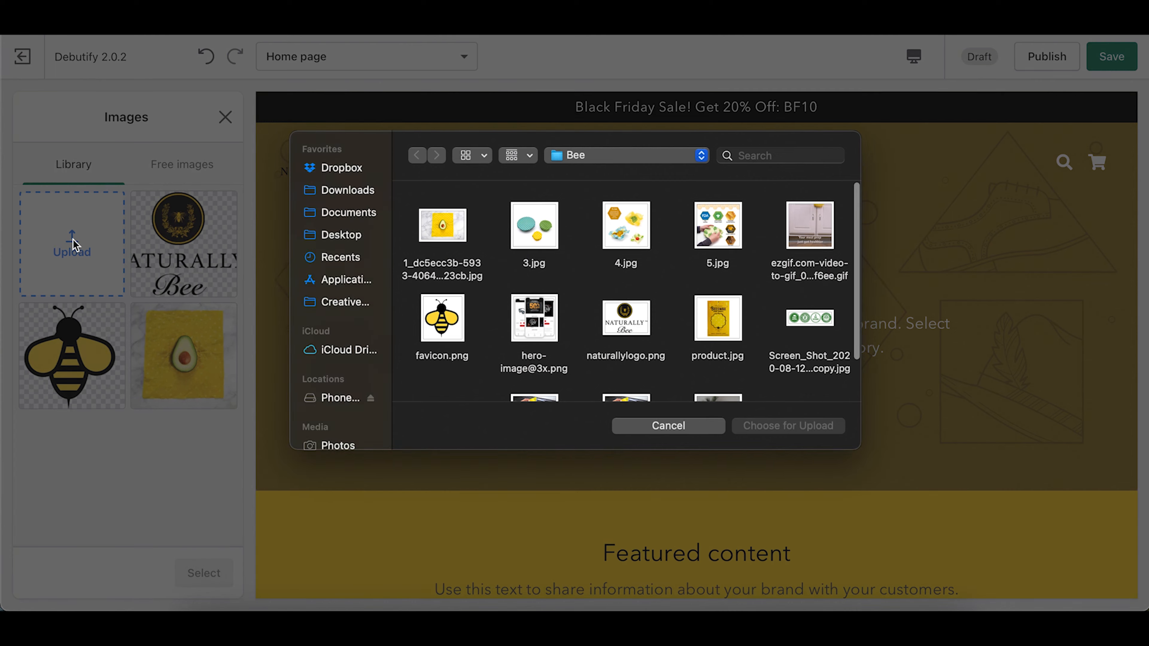
left_click(649, 428)
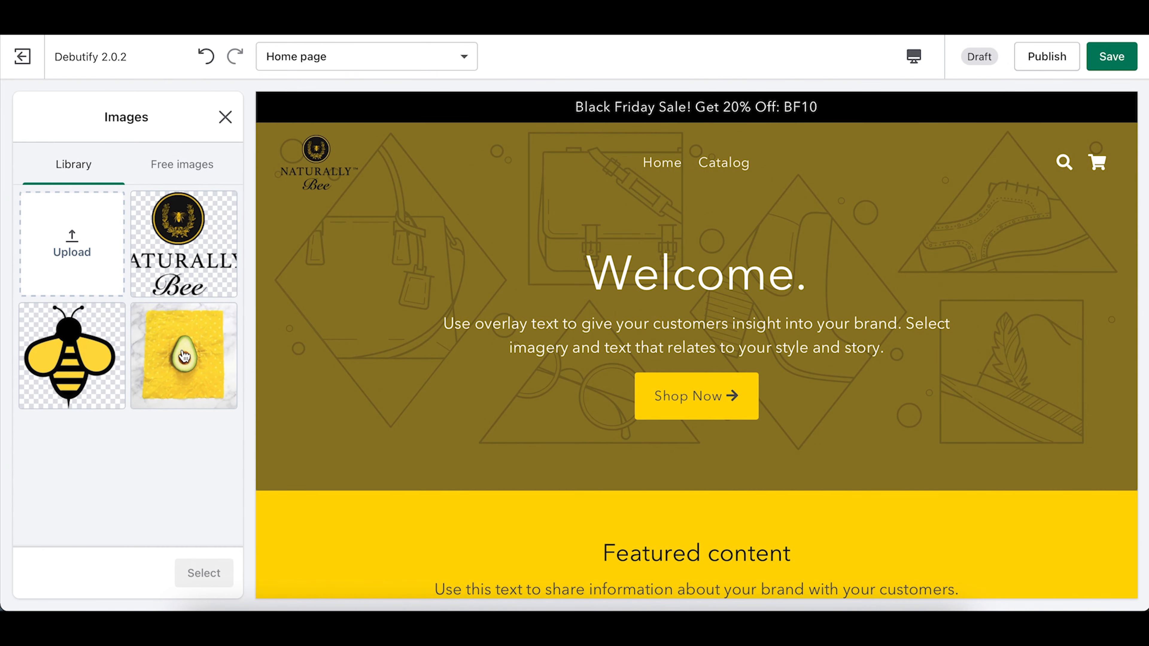
left_click(212, 390)
left_click(206, 573)
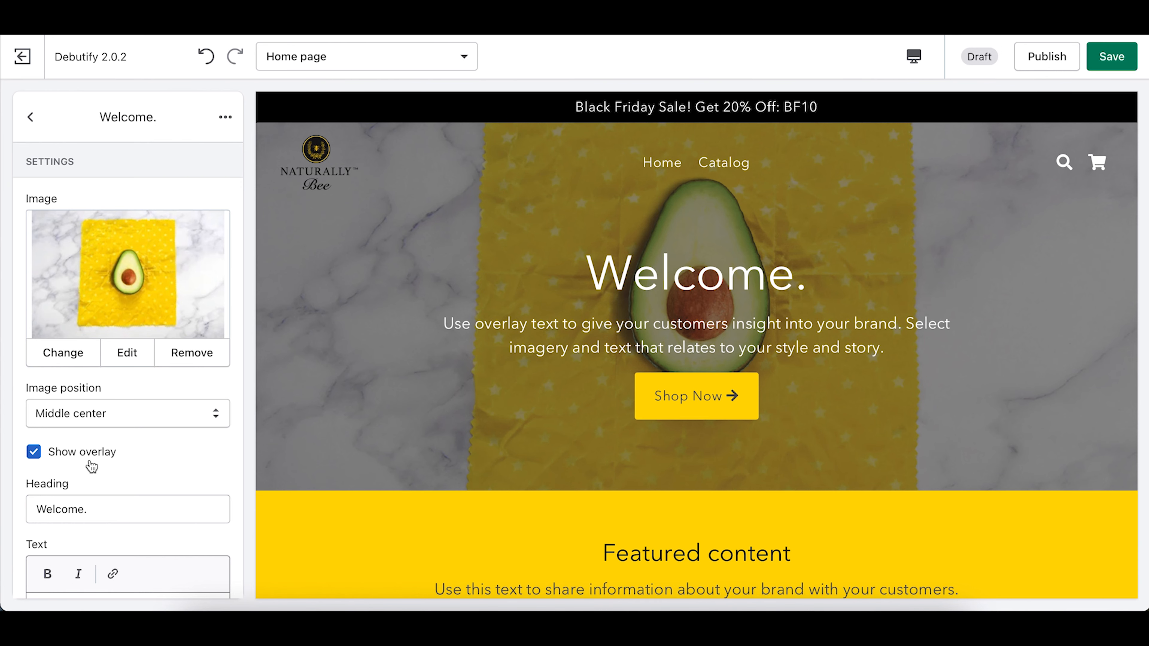
scroll(145, 537, "down", 1)
scroll(144, 537, "down", 4)
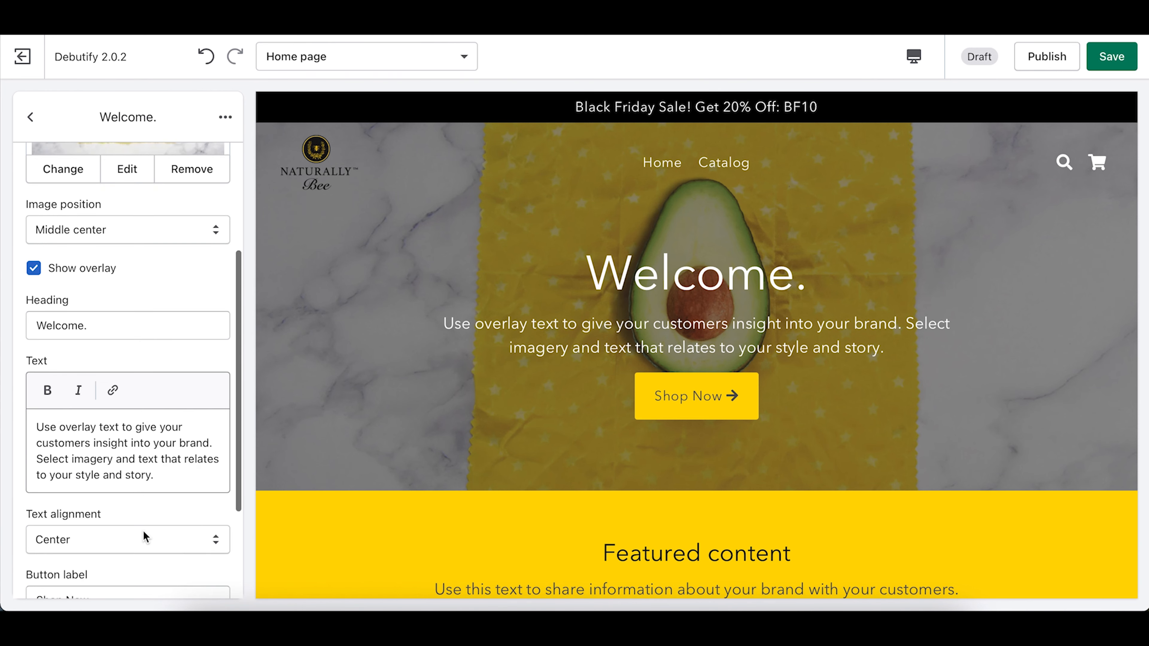
Step: Replace the slide heading 'Welcome.' with 'Beeswax Food Wraps' and check it in the preview
left_click_drag(91, 330, 2, 330)
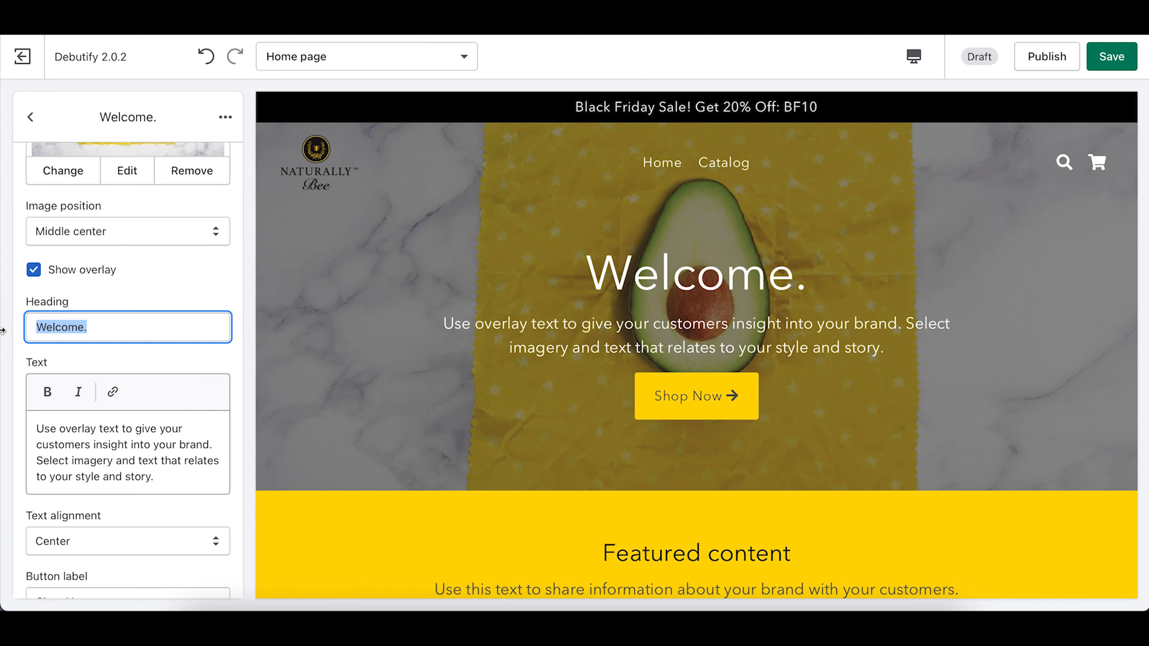
type("Beesw")
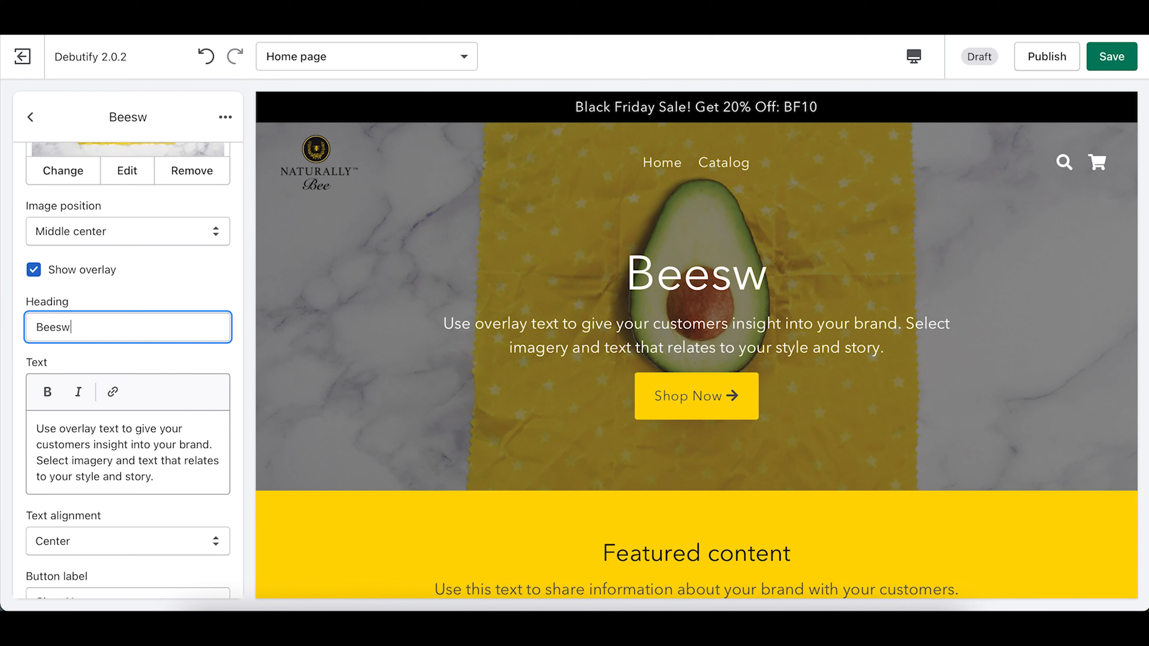
type("ax Food Wraps")
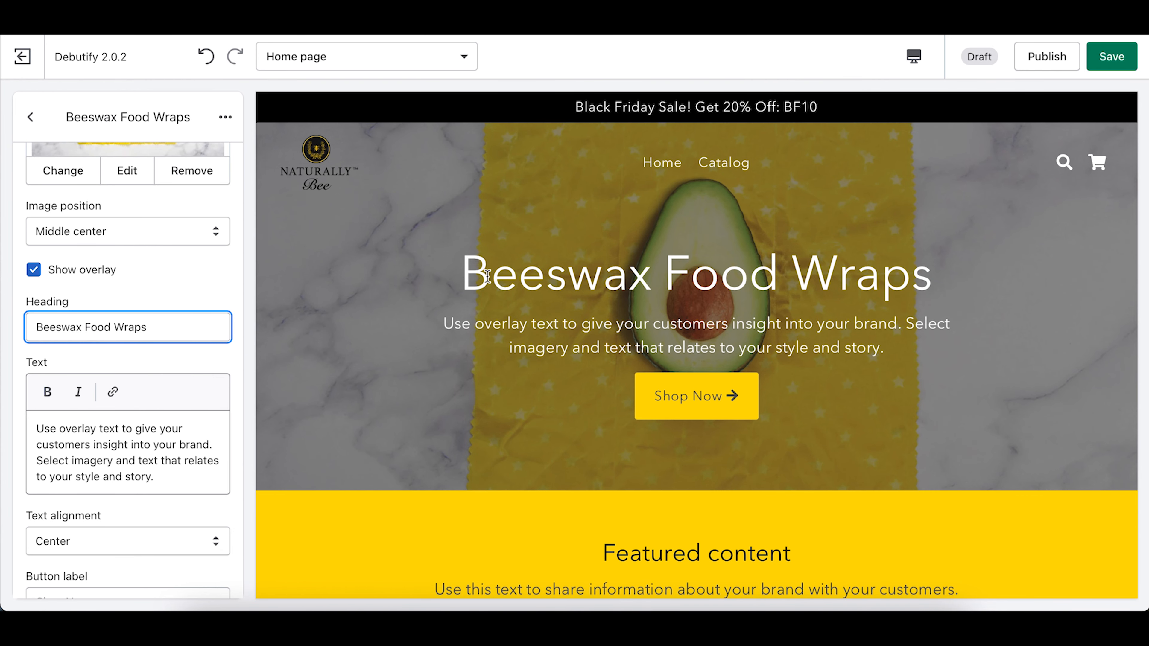
left_click_drag(464, 278, 954, 269)
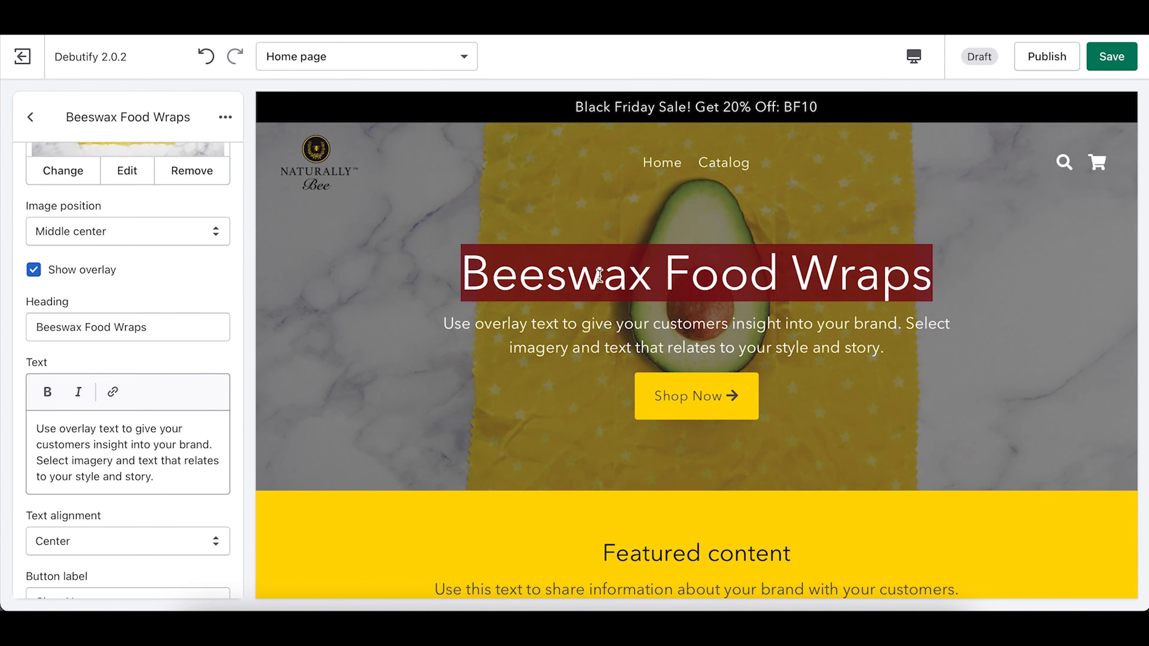
left_click(550, 282)
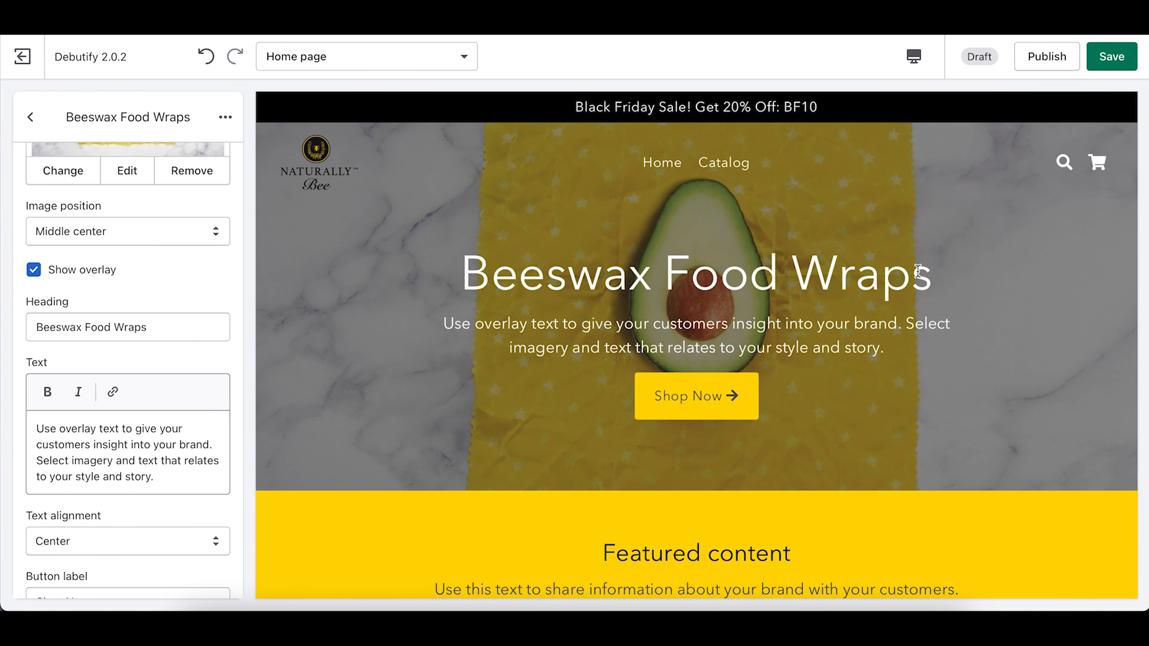
left_click_drag(163, 476, 4, 399)
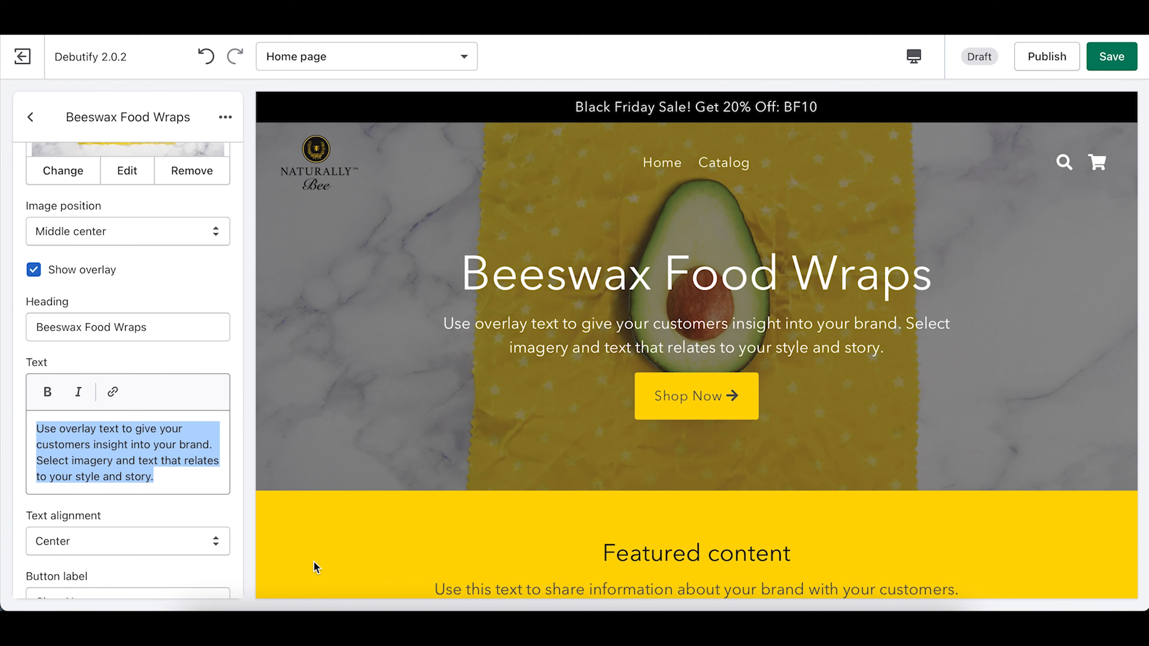
Step: Enter 'Make the switch from plastic with Naturally Bee.' as subtext, with 'Naturally Bee.' bold italic
type("Make the switch from plastic with Naturally Bee.")
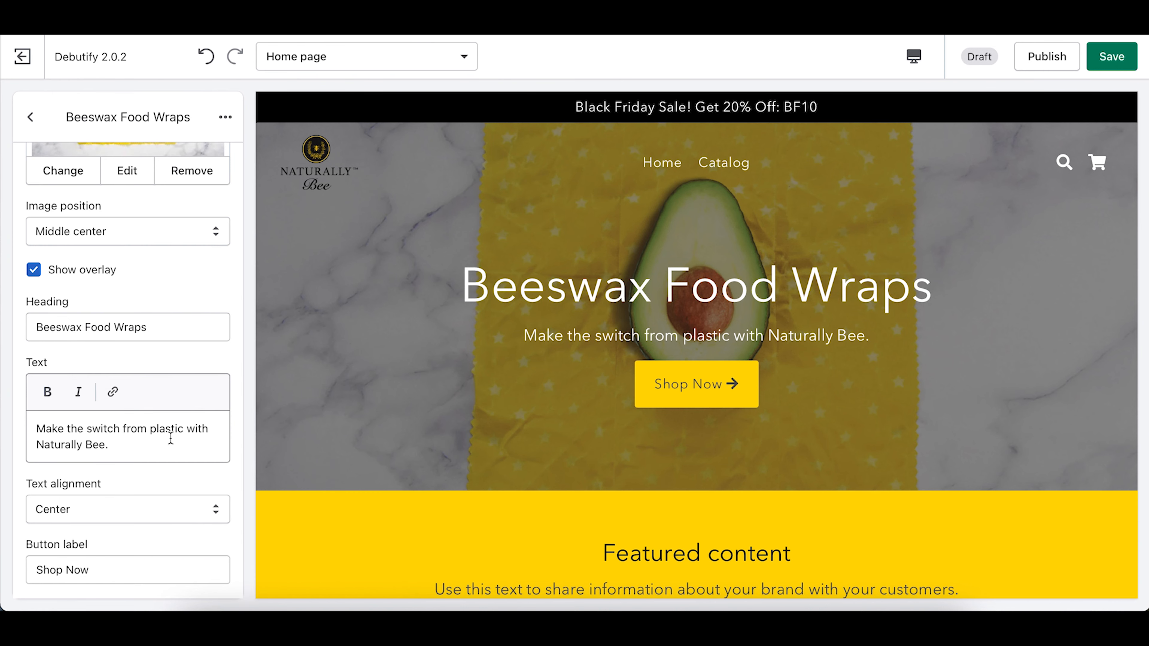
left_click_drag(144, 447, 11, 447)
left_click(47, 391)
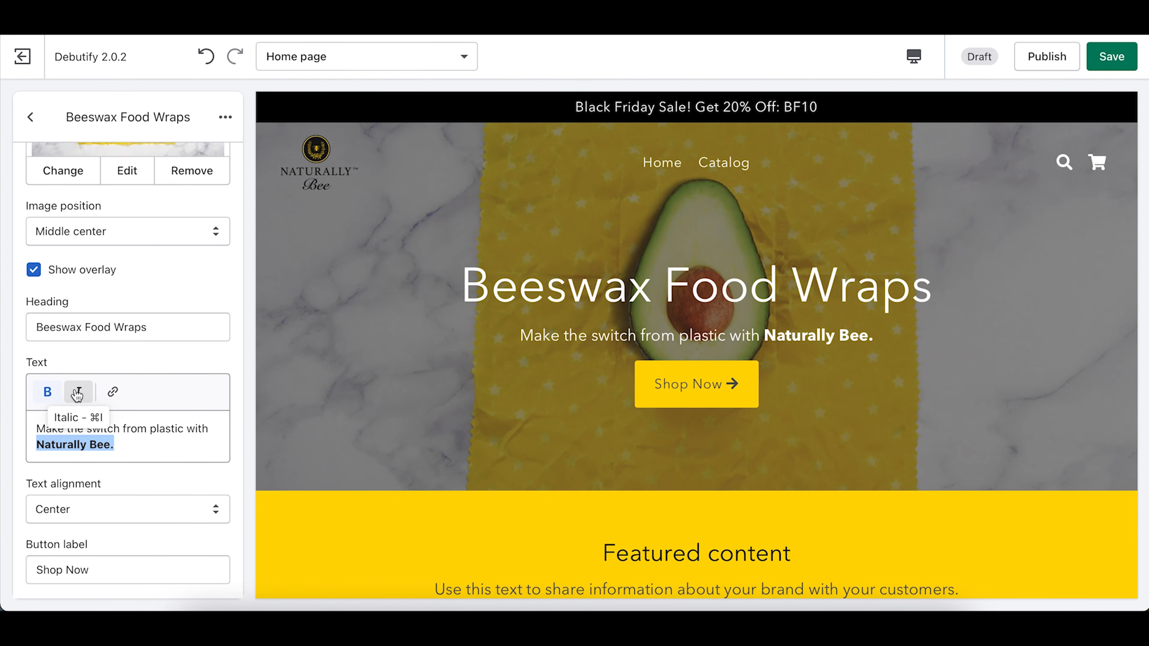
left_click(77, 392)
left_click(145, 444)
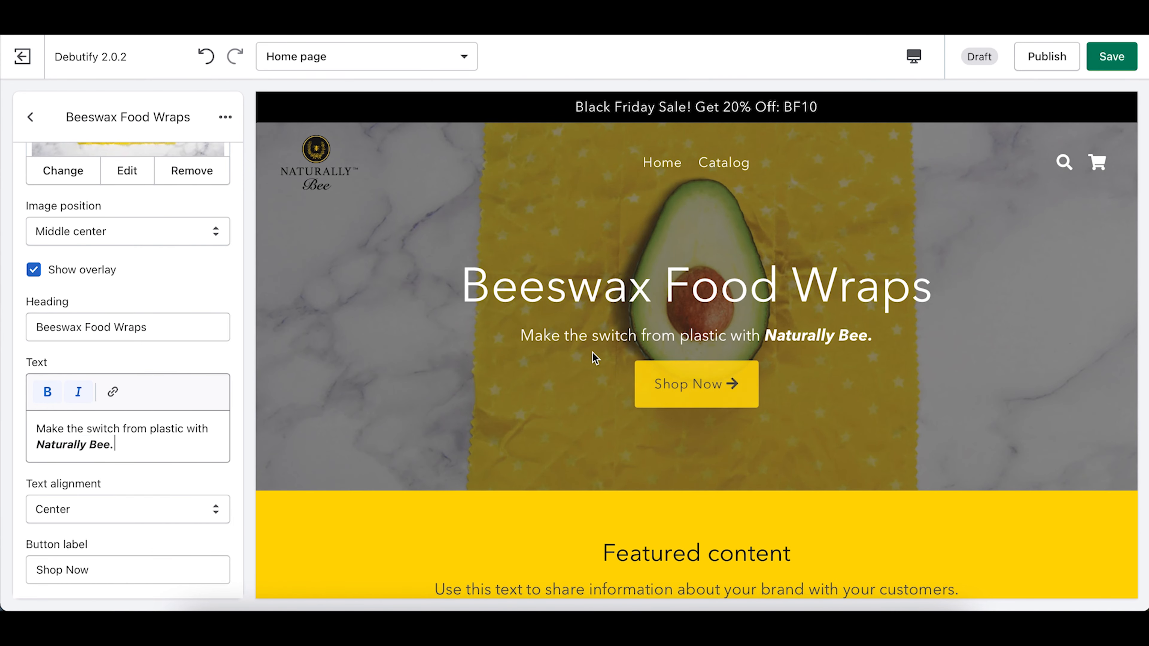
Step: Check the new hero heading and subtext in the preview, scrolling down the page
left_click_drag(765, 337, 896, 335)
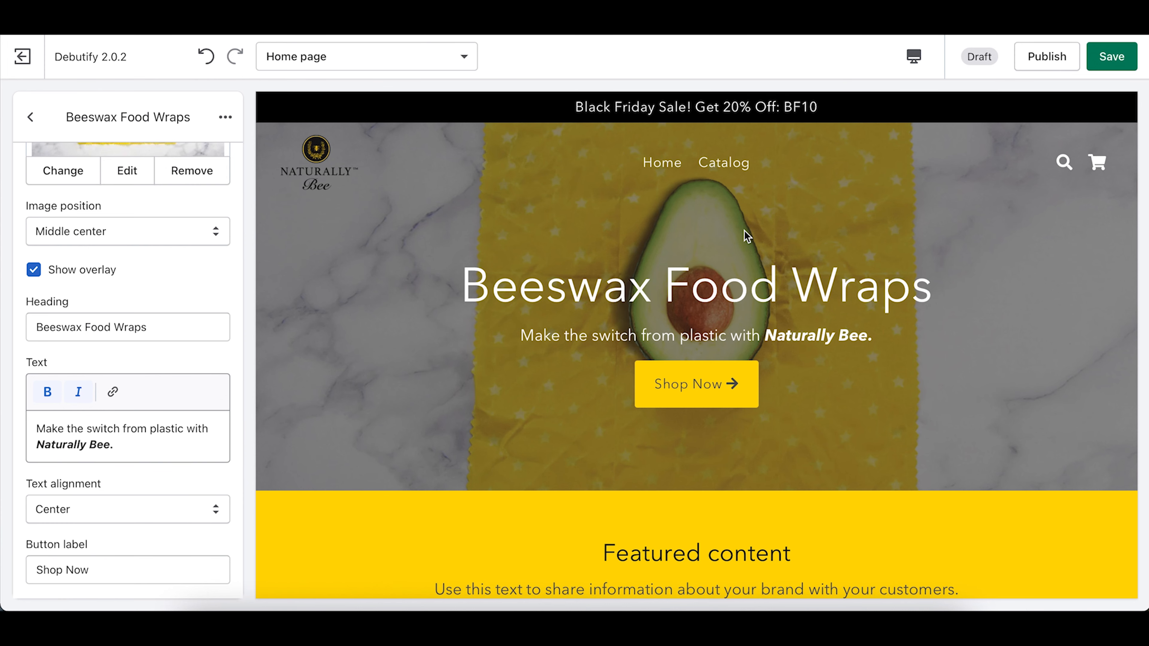
left_click_drag(478, 297, 1063, 276)
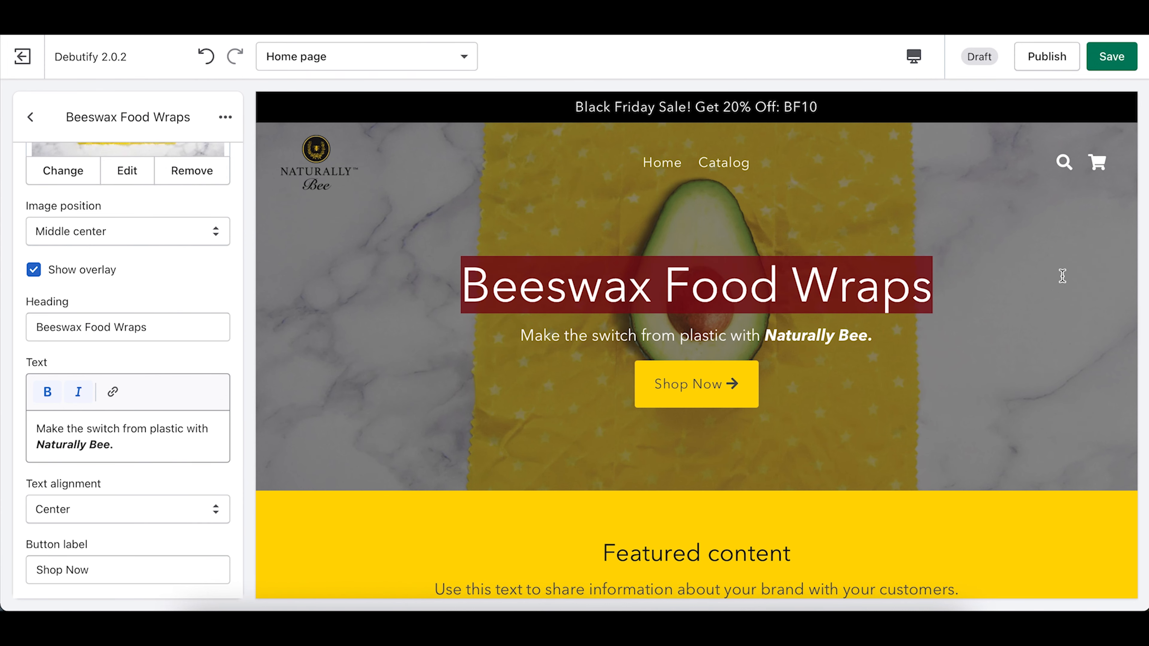
left_click(867, 333)
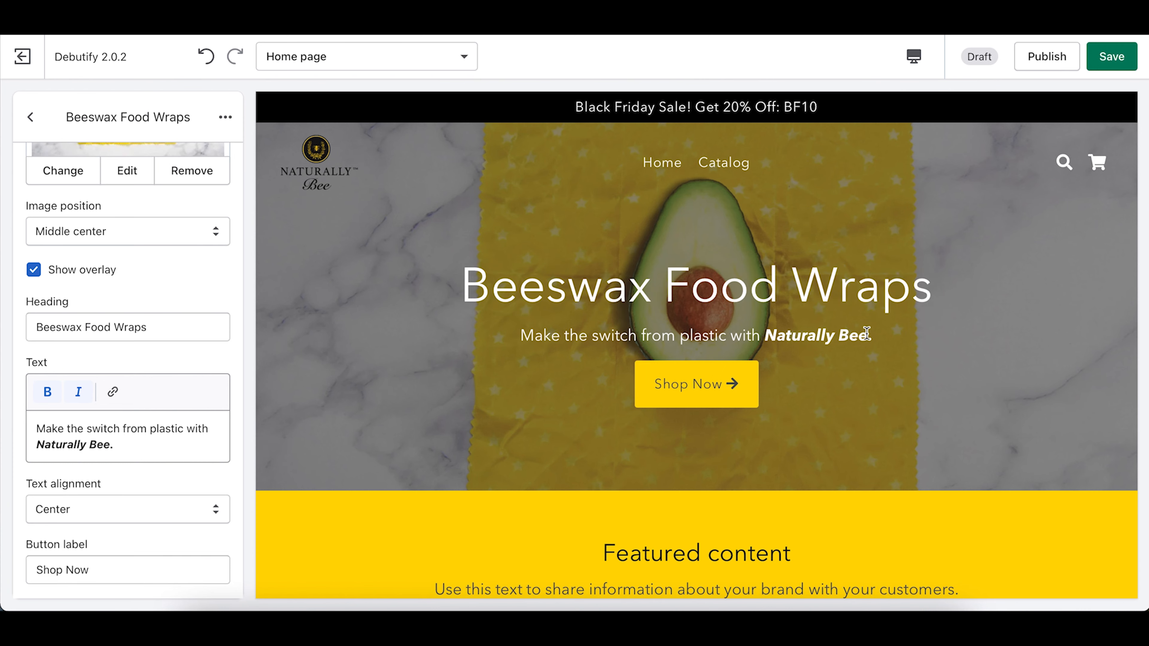
scroll(154, 509, "down", 3)
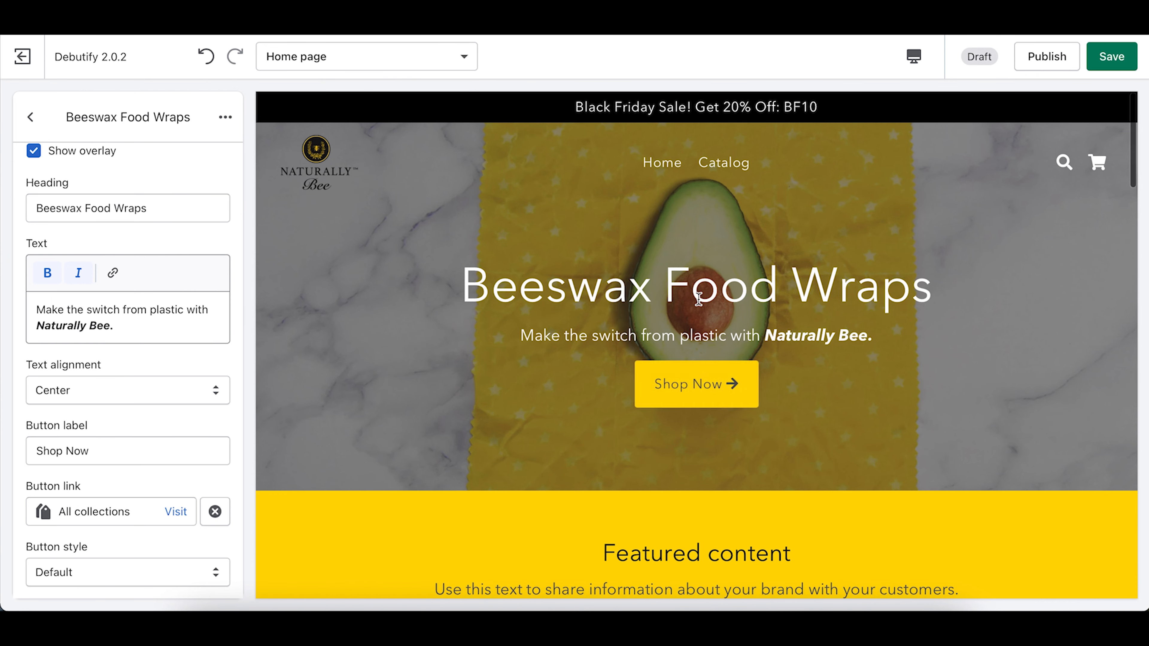
scroll(699, 298, "down", 5)
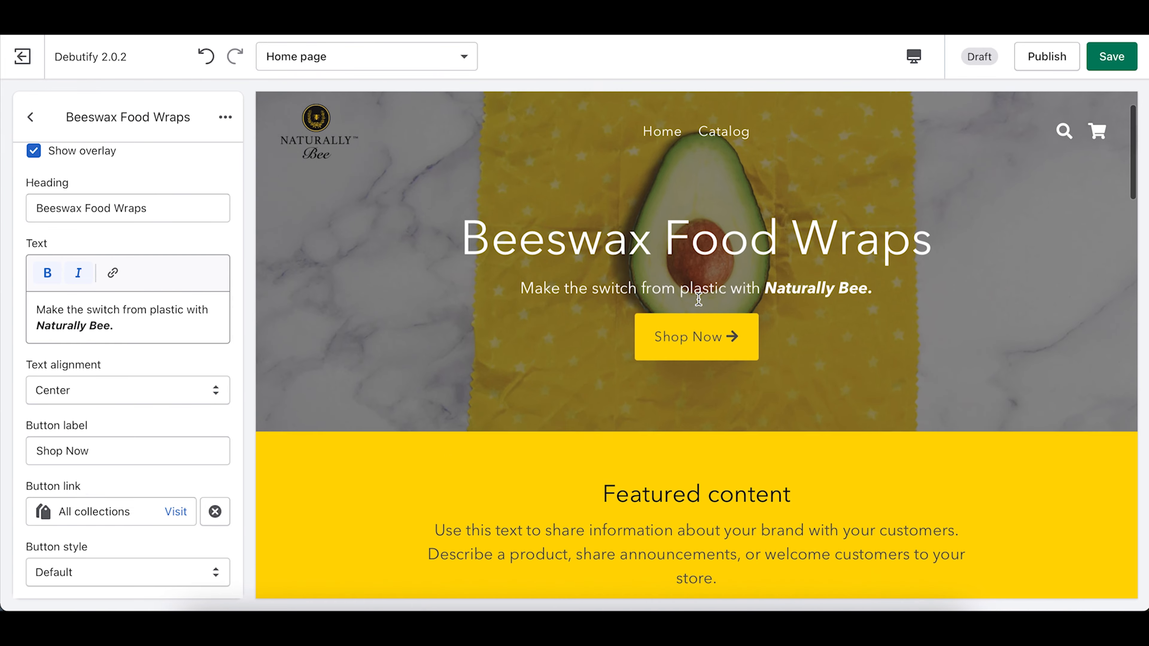
scroll(699, 299, "down", 1)
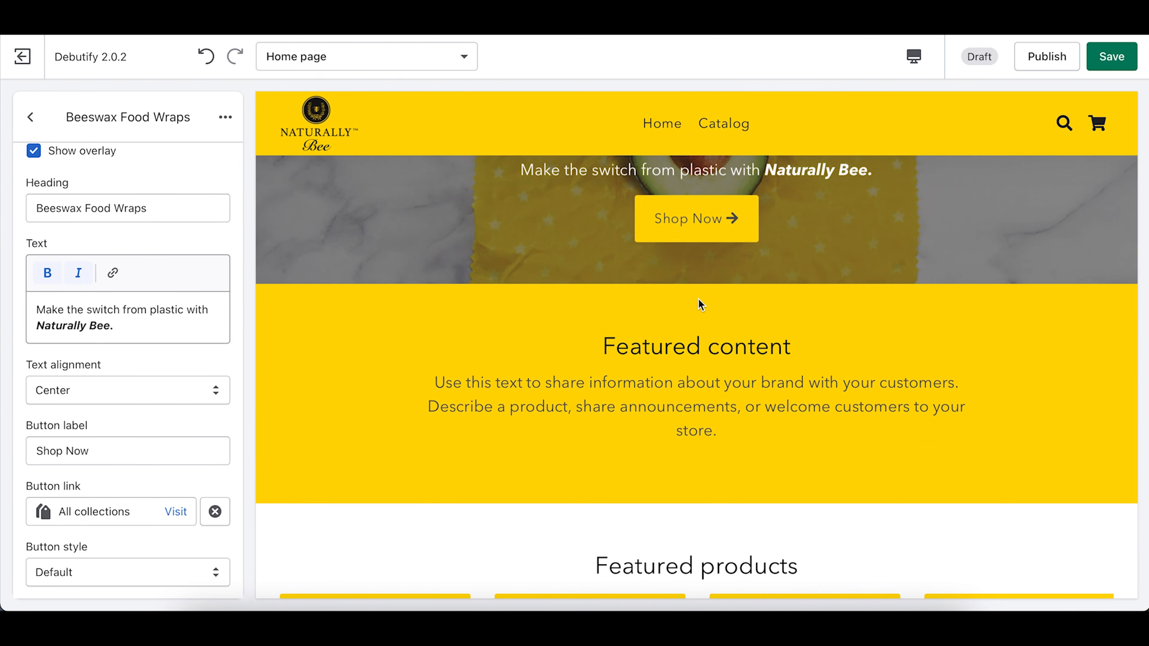
scroll(701, 304, "down", 15)
scroll(700, 304, "down", 15)
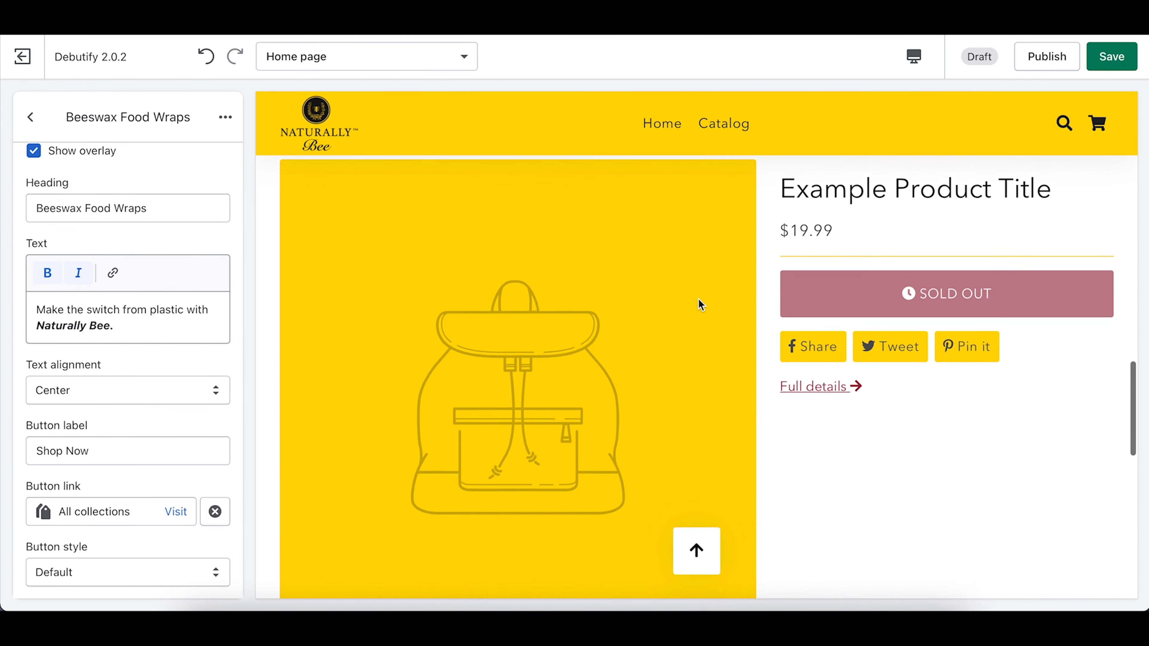
scroll(698, 299, "up", 8)
scroll(699, 299, "up", 20)
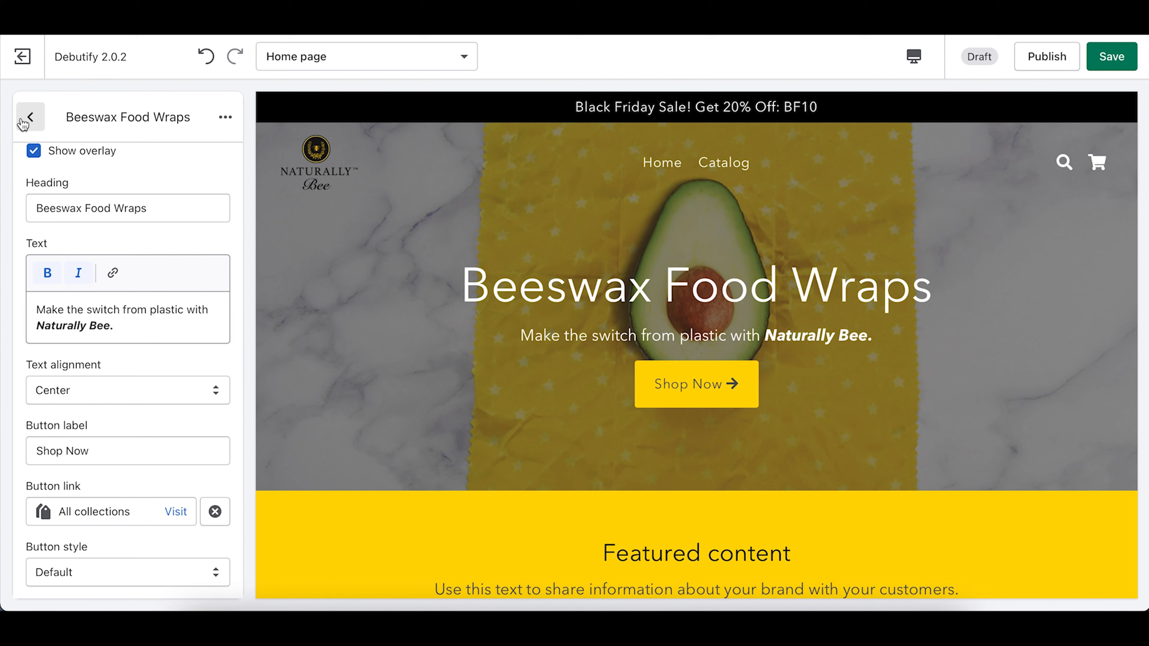
Step: Back out to the Home page section list, now showing Beeswax Food Wraps, and scroll the preview
left_click(30, 118)
left_click(29, 120)
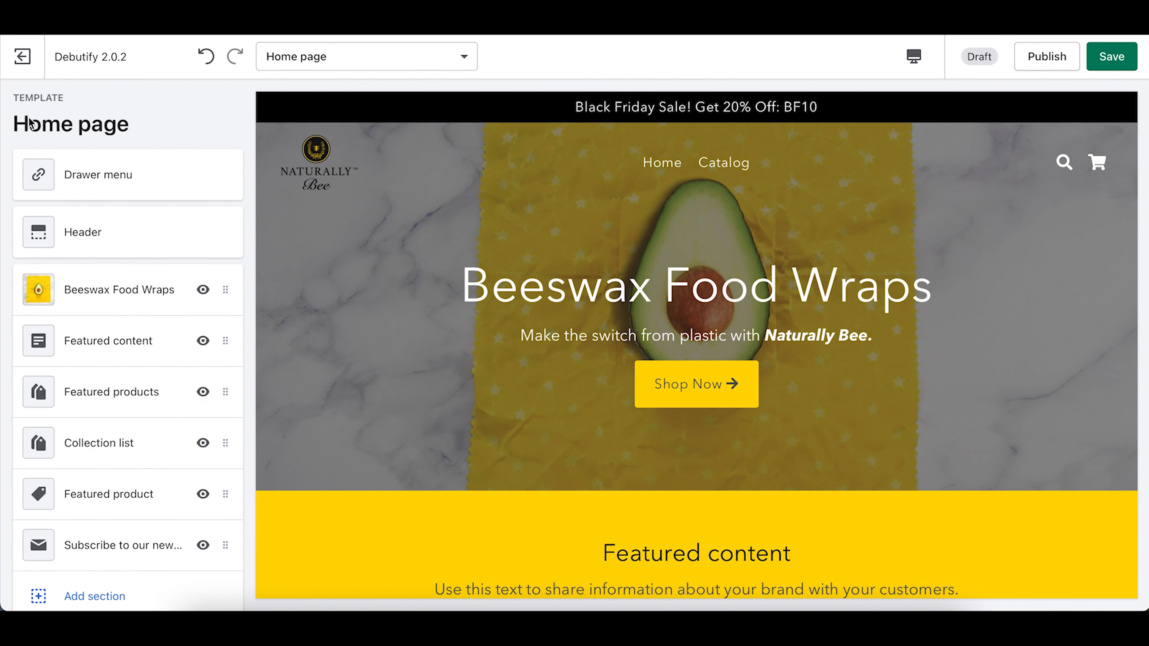
scroll(67, 418, "down", 2)
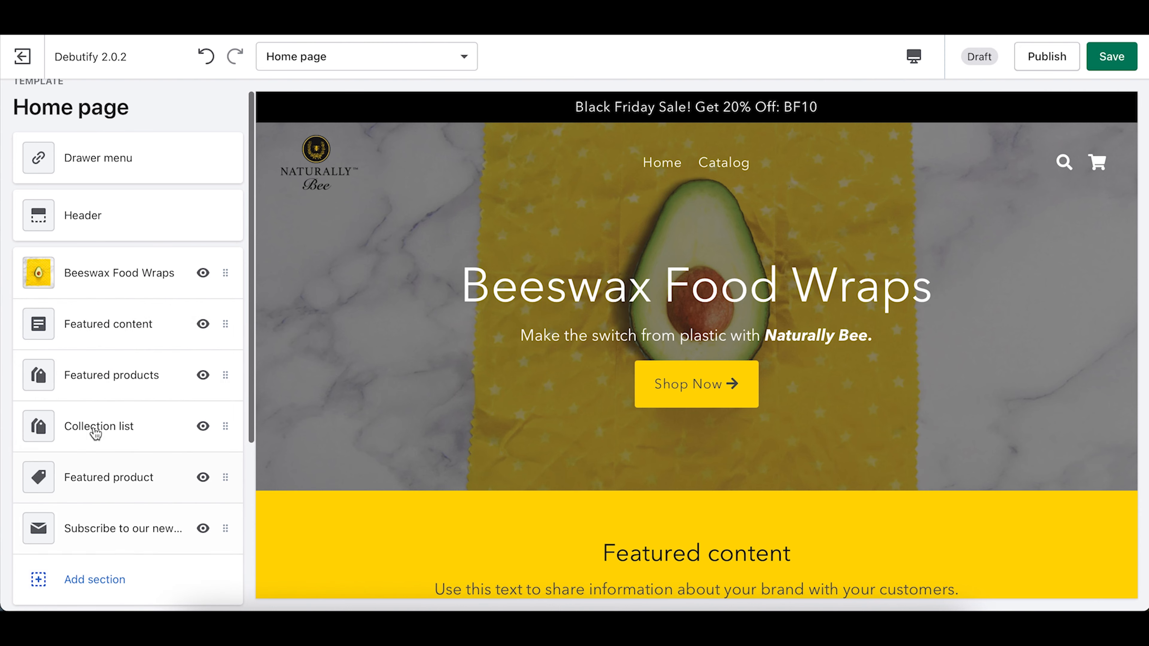
scroll(571, 286, "down", 3)
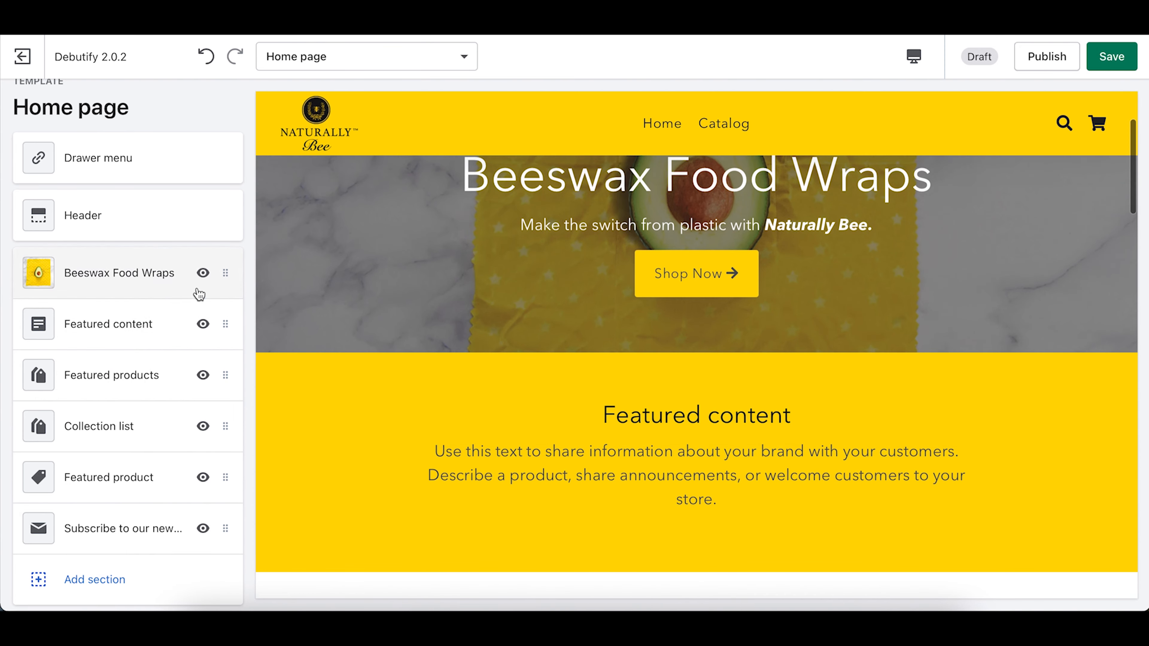
scroll(448, 391, "down", 6)
scroll(530, 413, "down", 10)
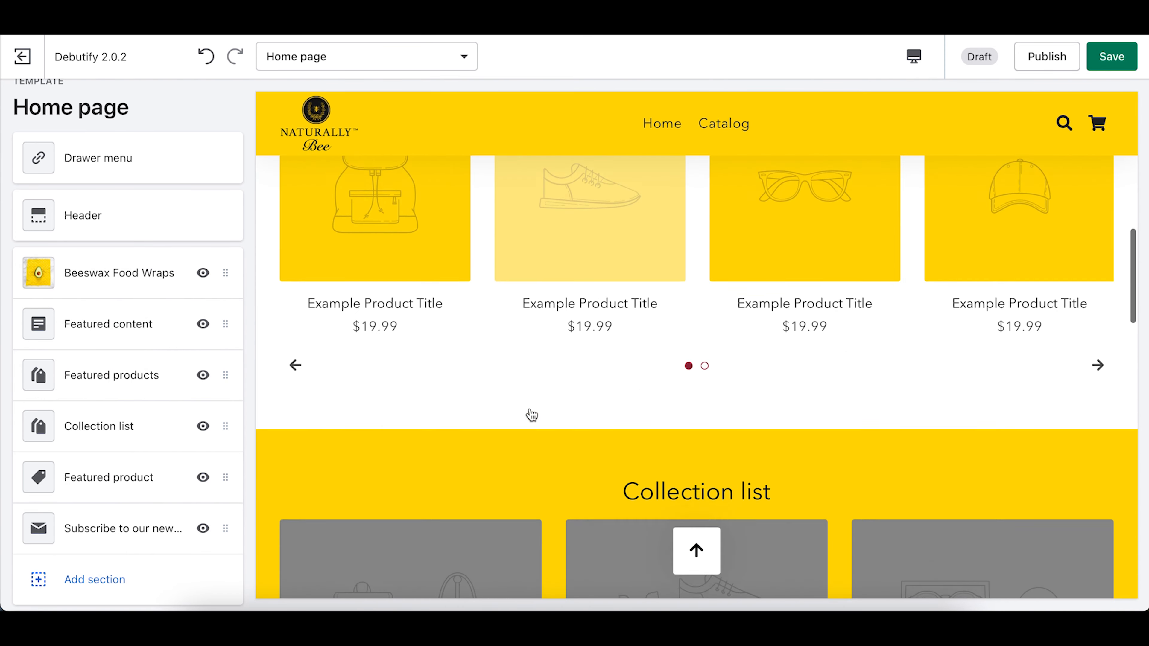
scroll(734, 368, "down", 3)
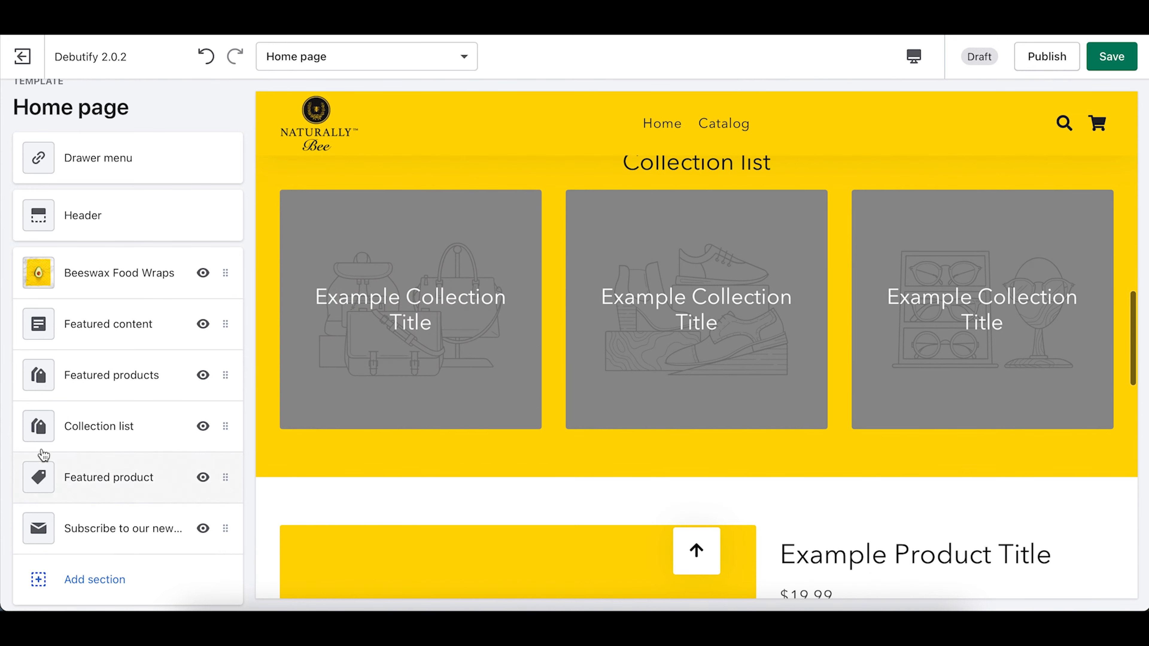
scroll(802, 308, "down", 5)
scroll(493, 443, "down", 7)
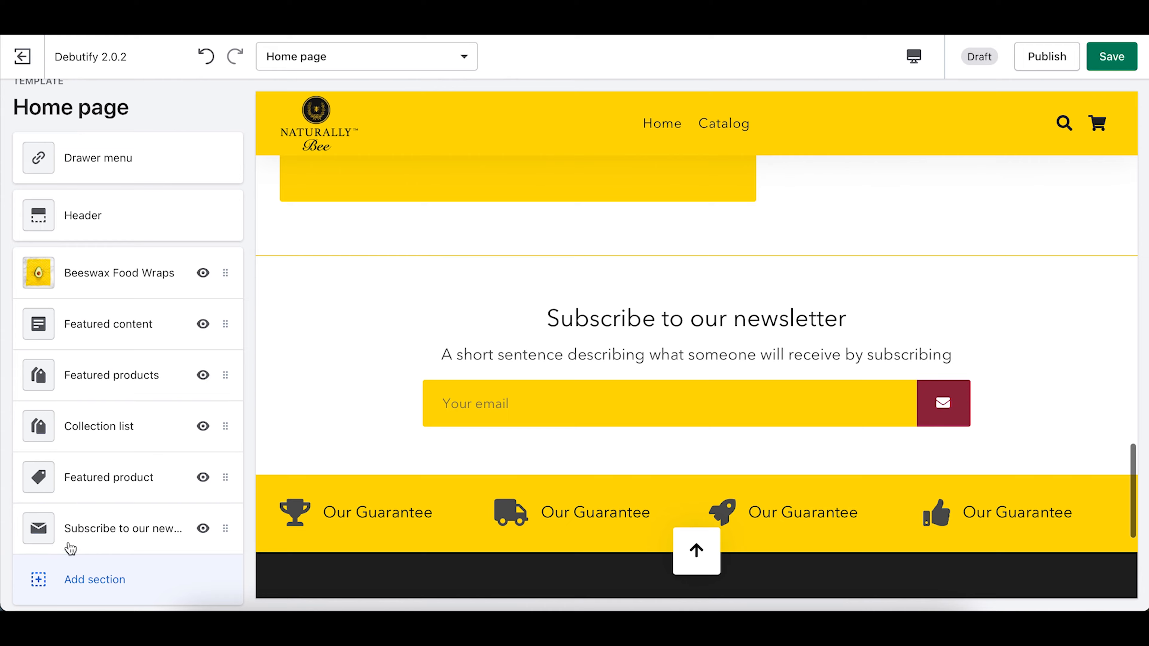
scroll(664, 404, "up", 15)
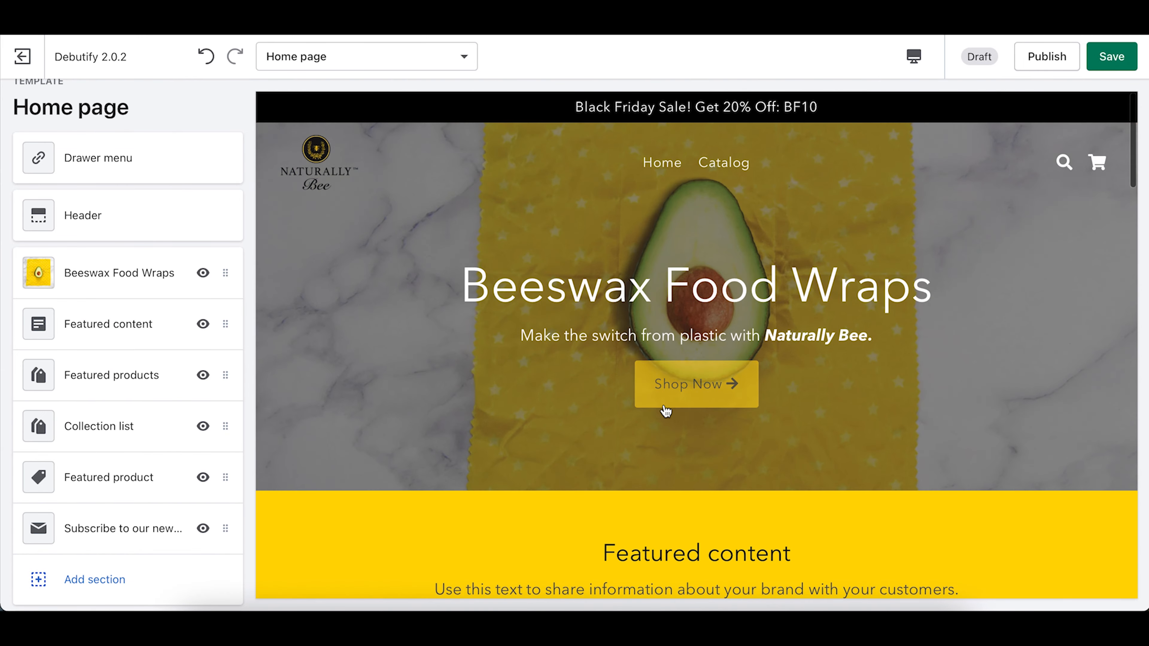
scroll(664, 410, "down", 10)
scroll(665, 410, "up", 9)
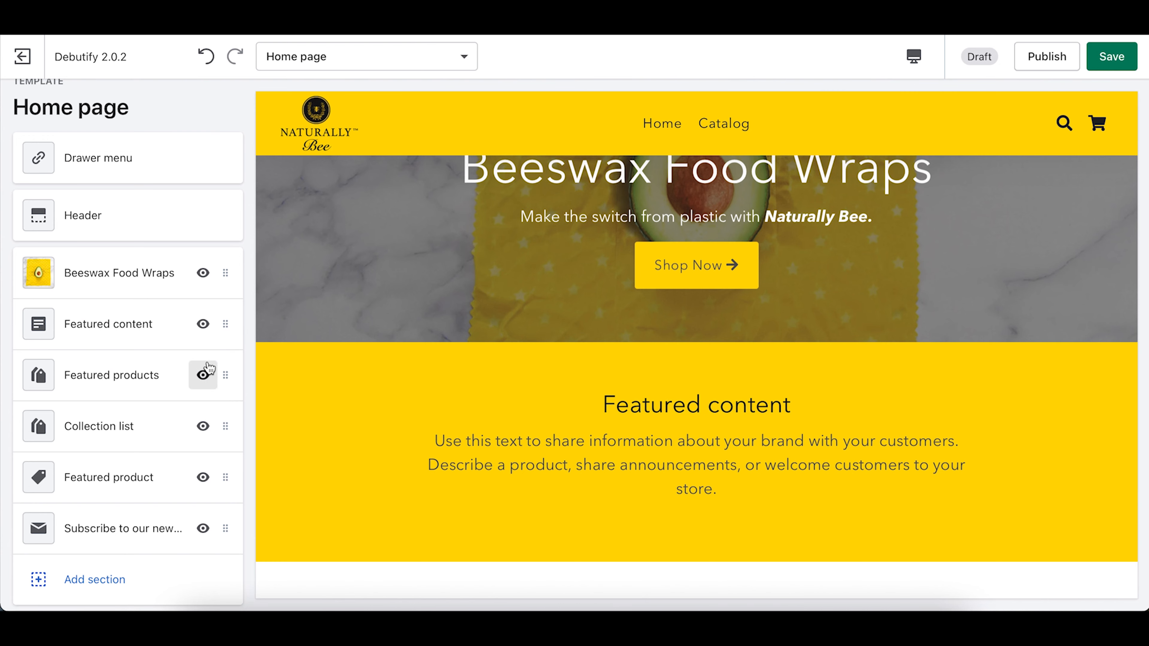
scroll(592, 380, "up", 3)
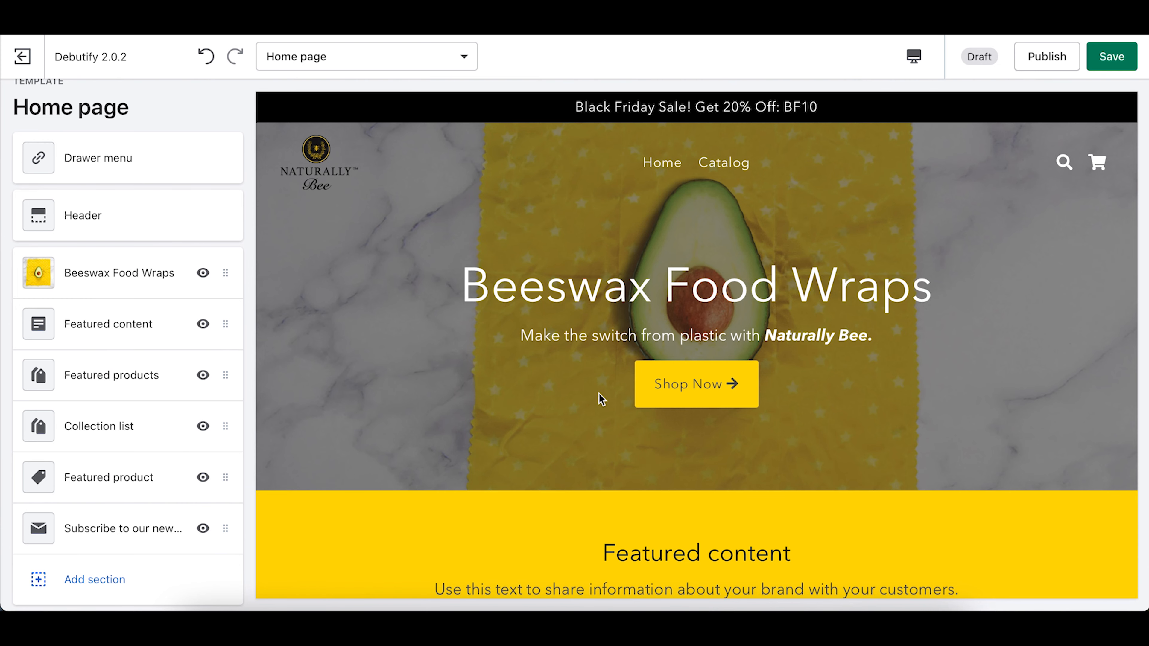
Step: Move Featured product under the hero and delete the Featured products carousel section
left_click_drag(110, 483, 94, 330)
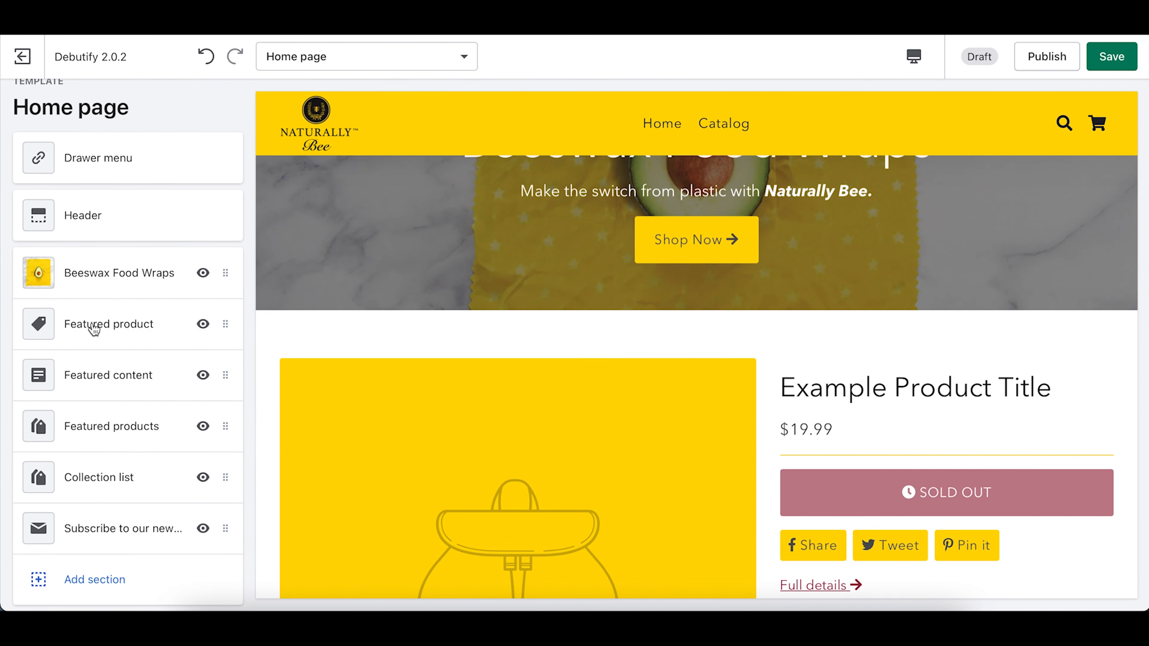
scroll(623, 418, "down", 10)
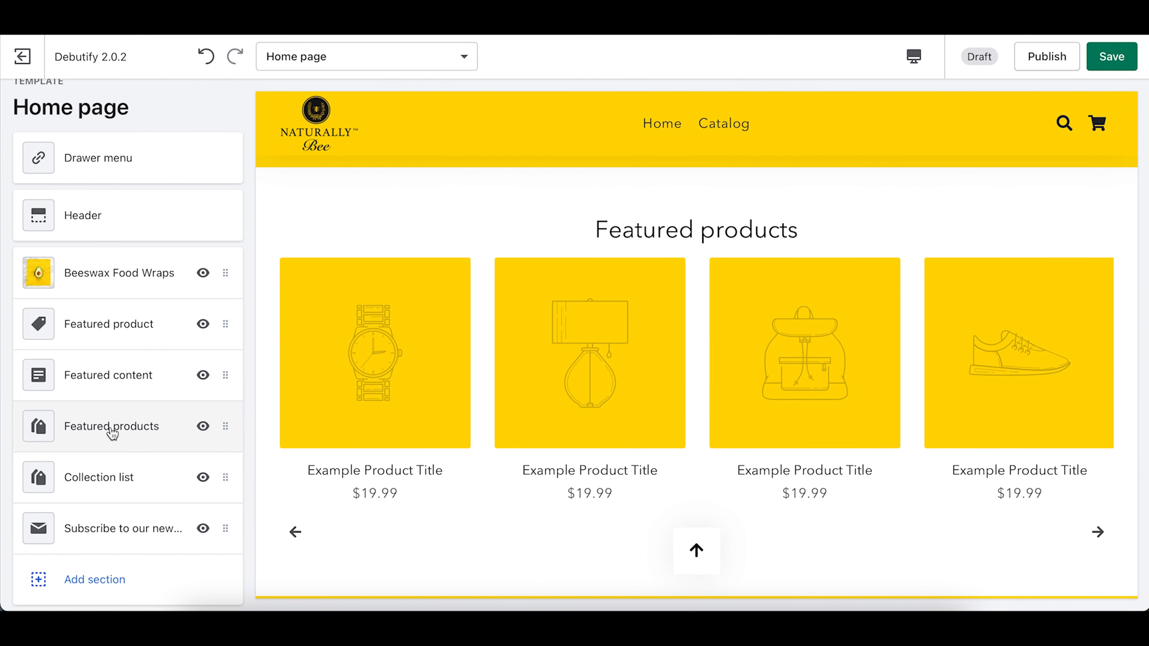
left_click(96, 435)
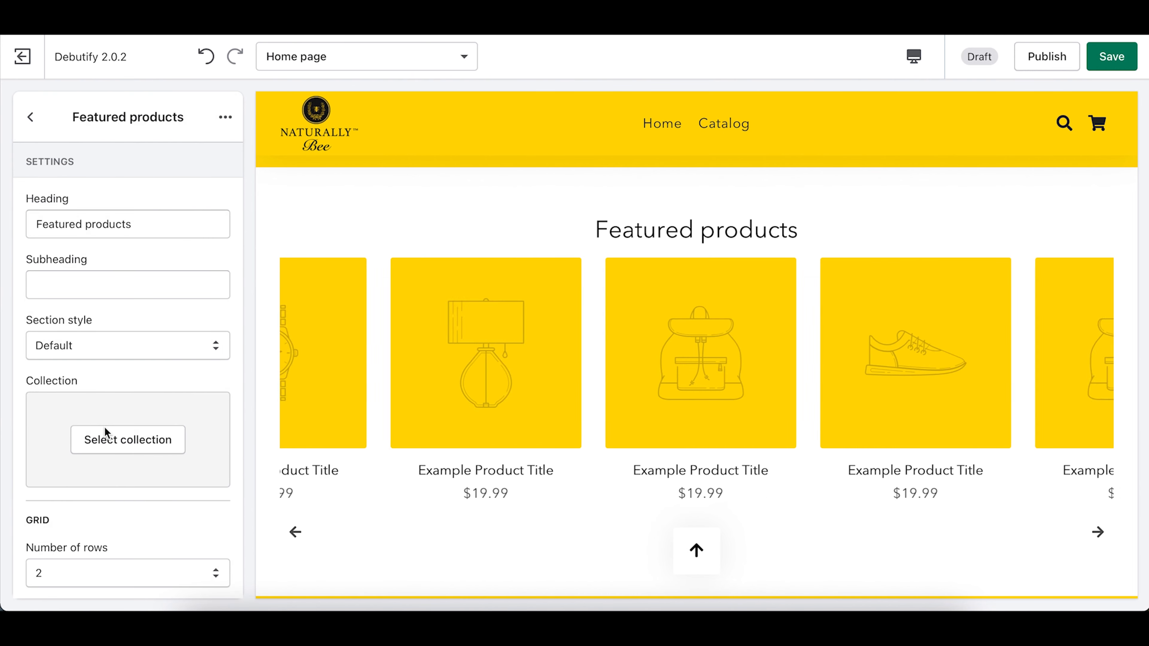
left_click(237, 117)
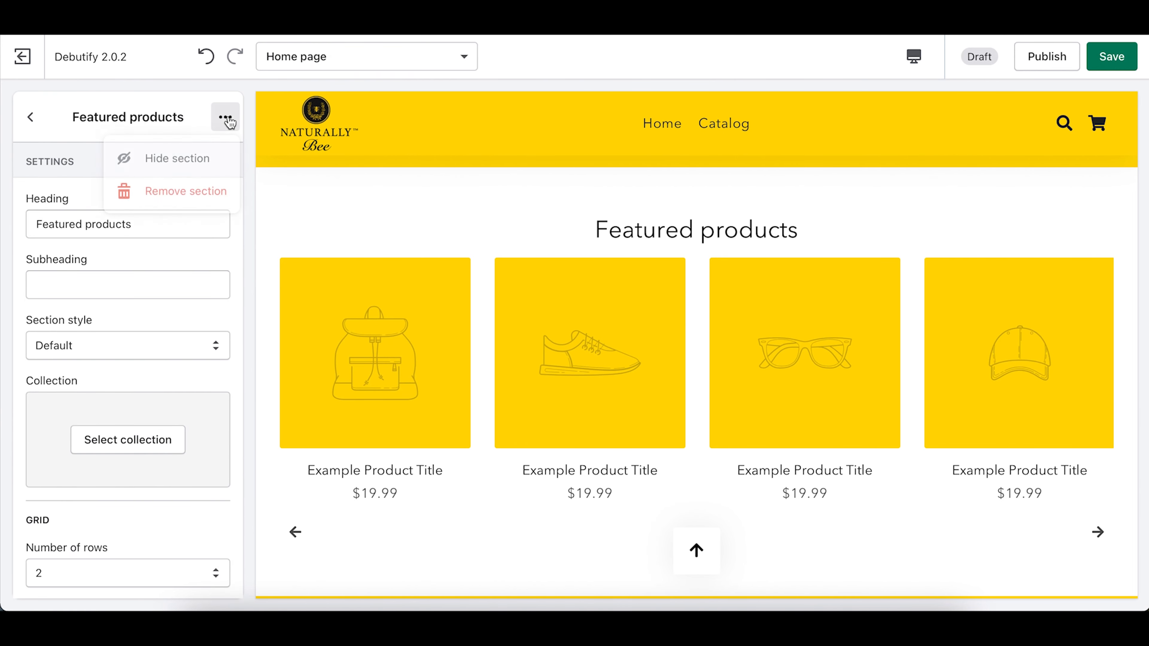
left_click(197, 192)
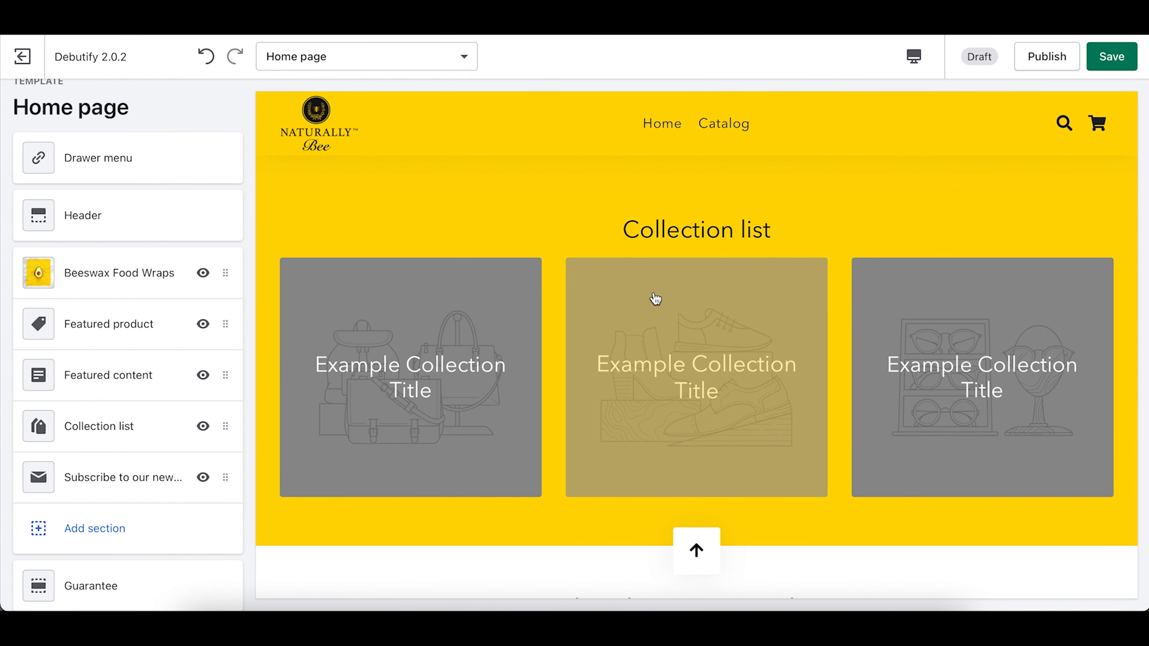
scroll(656, 298, "up", 5)
scroll(656, 299, "down", 8)
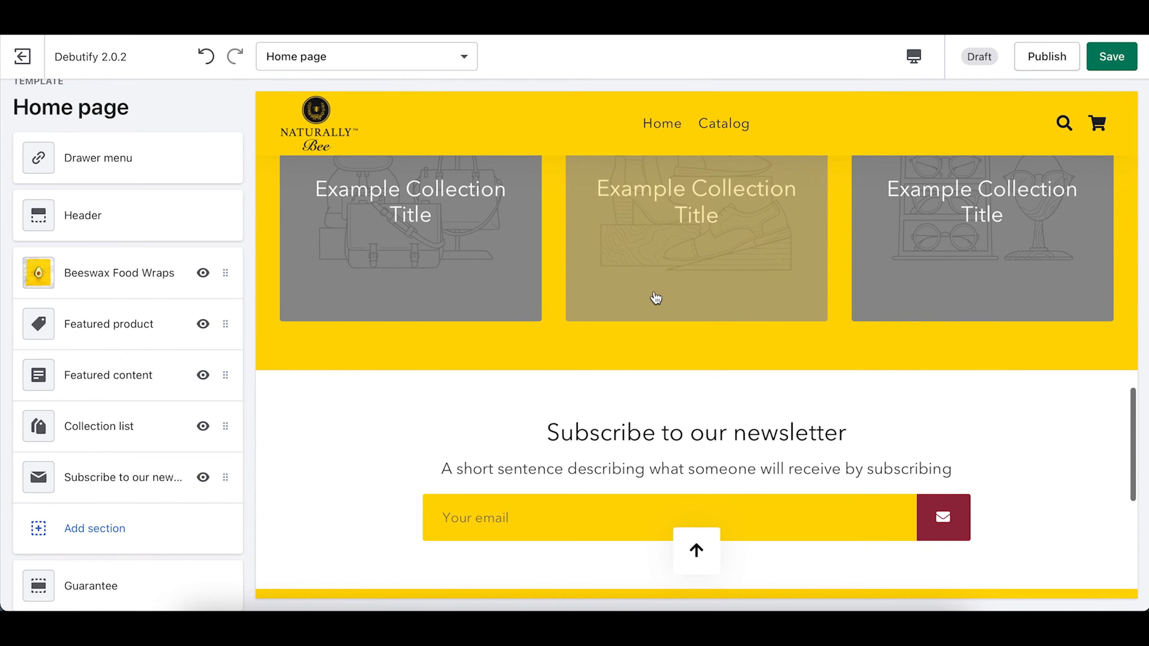
scroll(655, 299, "down", 4)
scroll(655, 298, "up", 10)
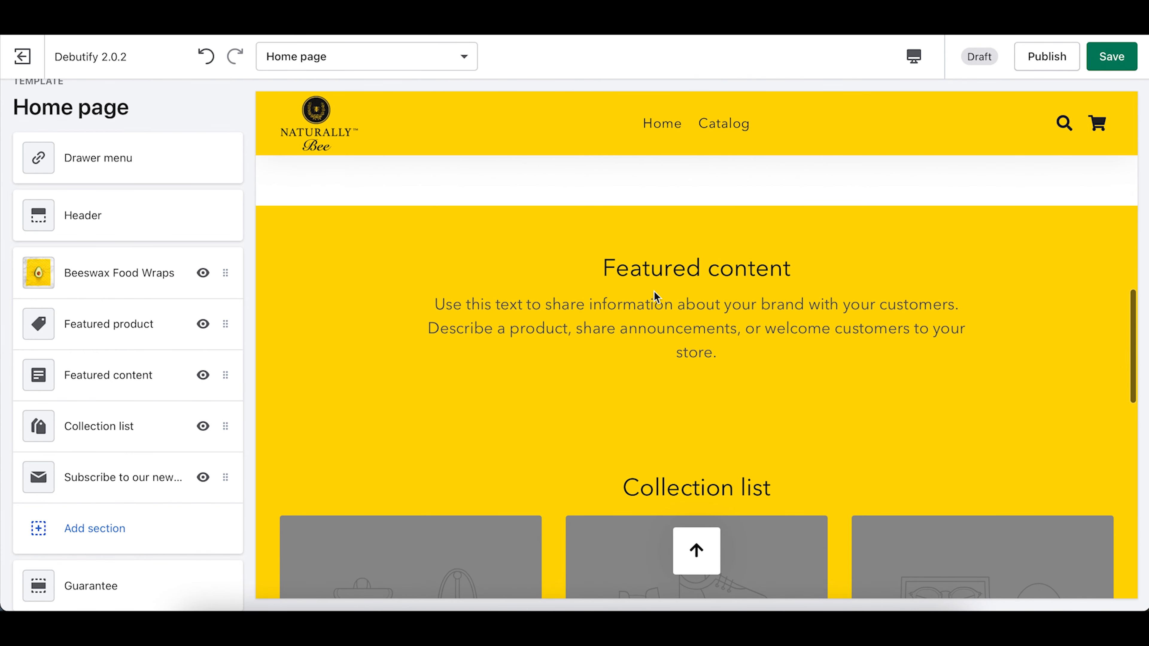
scroll(656, 299, "up", 10)
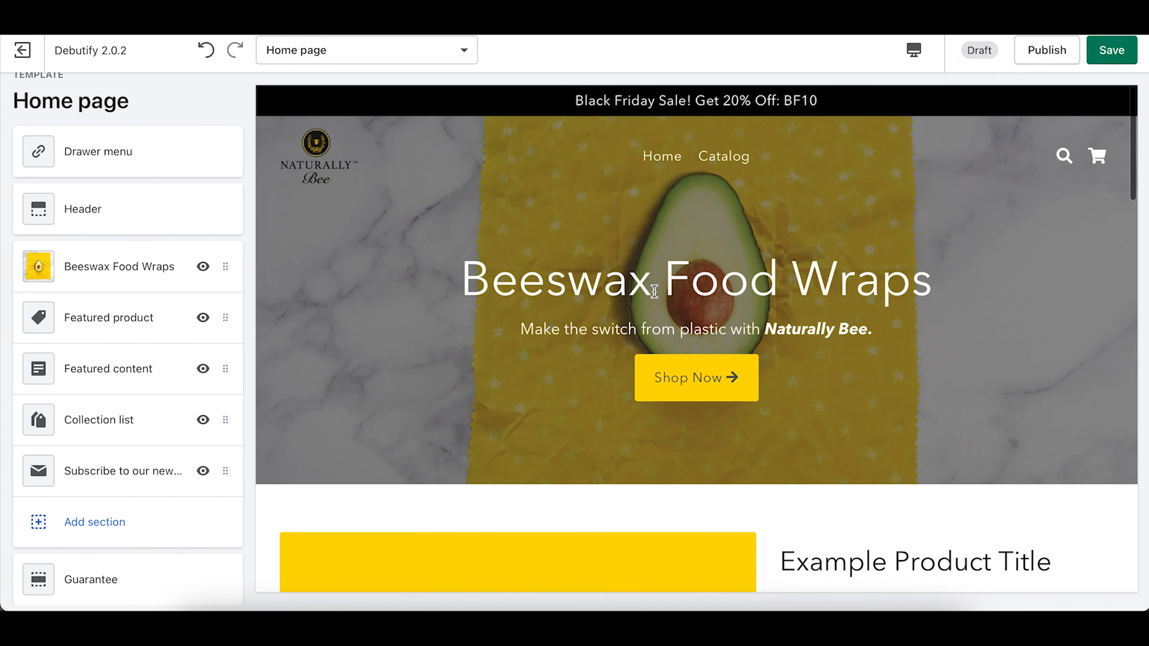
scroll(654, 291, "down", 10)
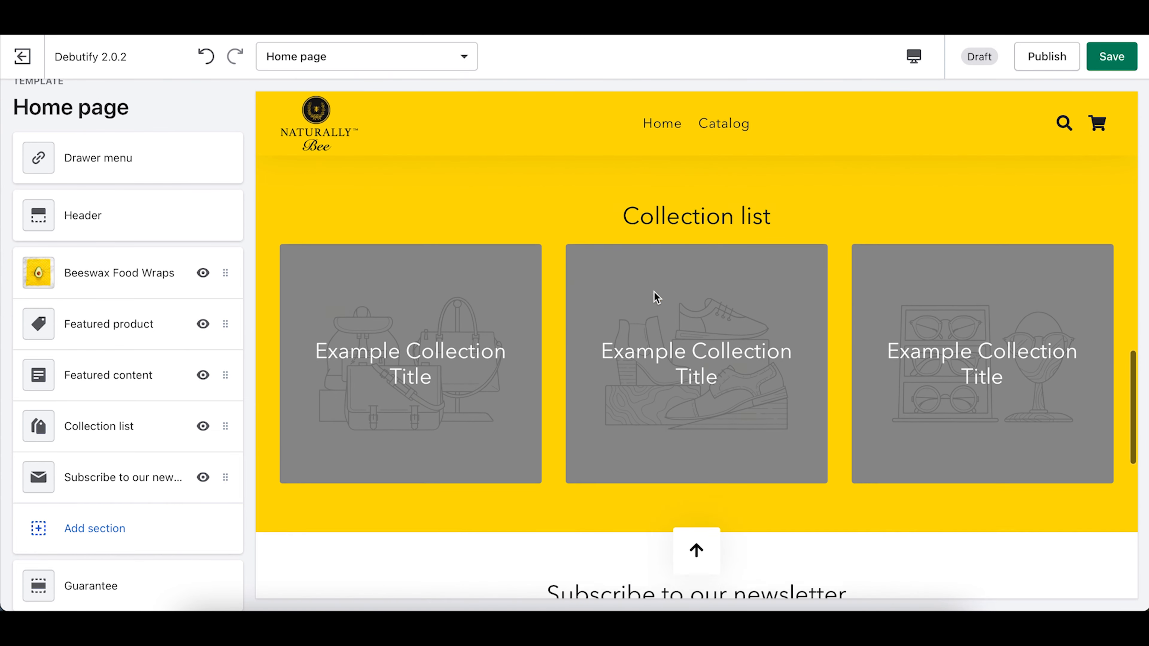
Step: Delete the Collection list section through its ••• menu
left_click(106, 436)
left_click(225, 117)
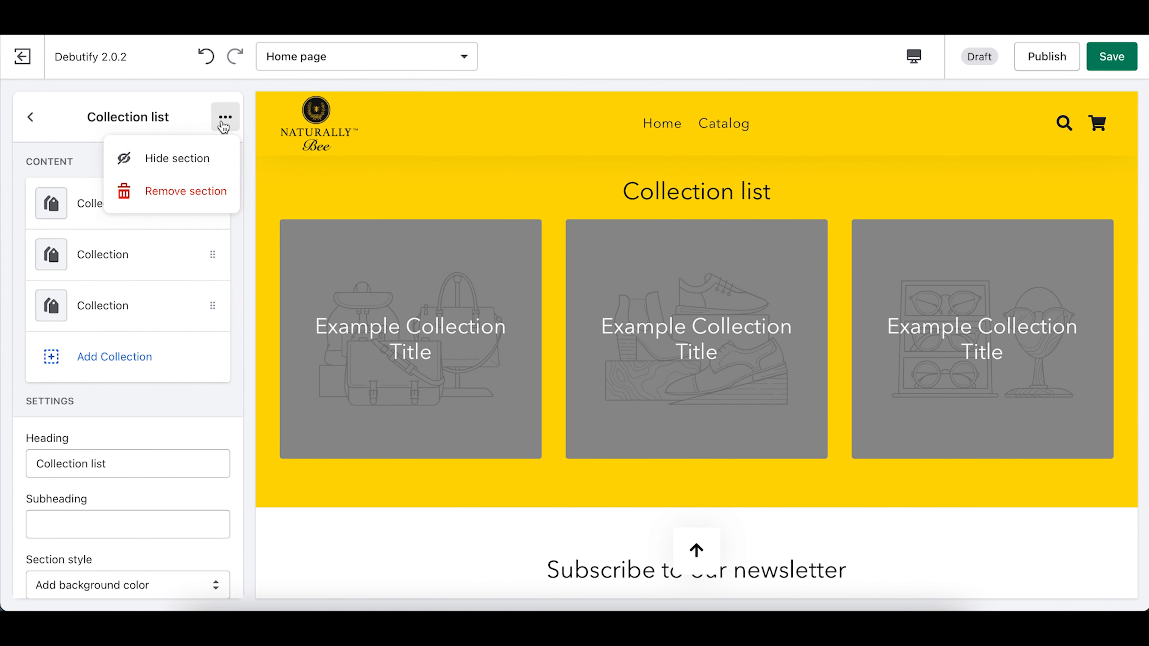
left_click(192, 190)
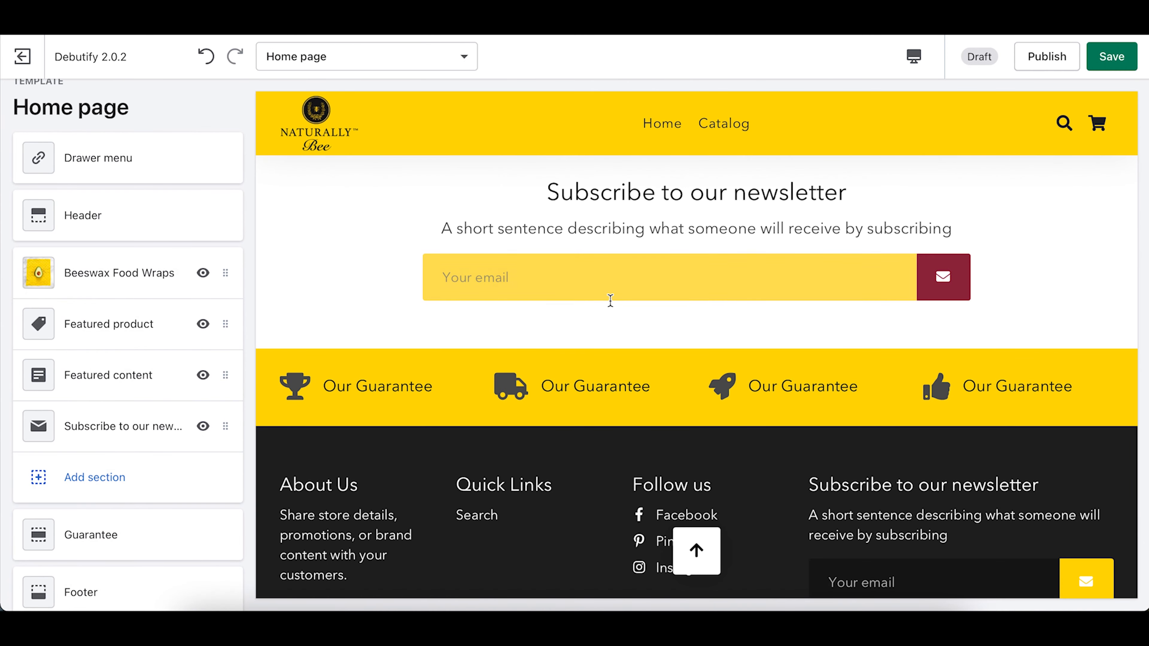
Step: Scroll the preview to confirm Featured content now leads into the newsletter signup
scroll(610, 300, "up", 3)
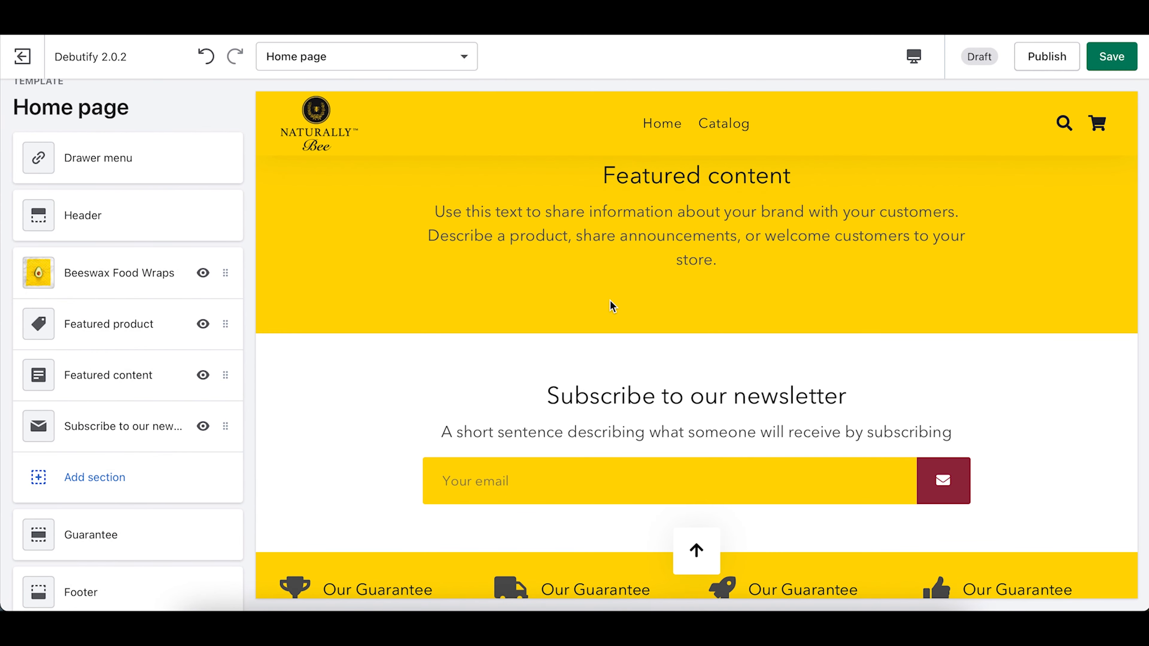
scroll(611, 303, "up", 3)
scroll(610, 301, "up", 10)
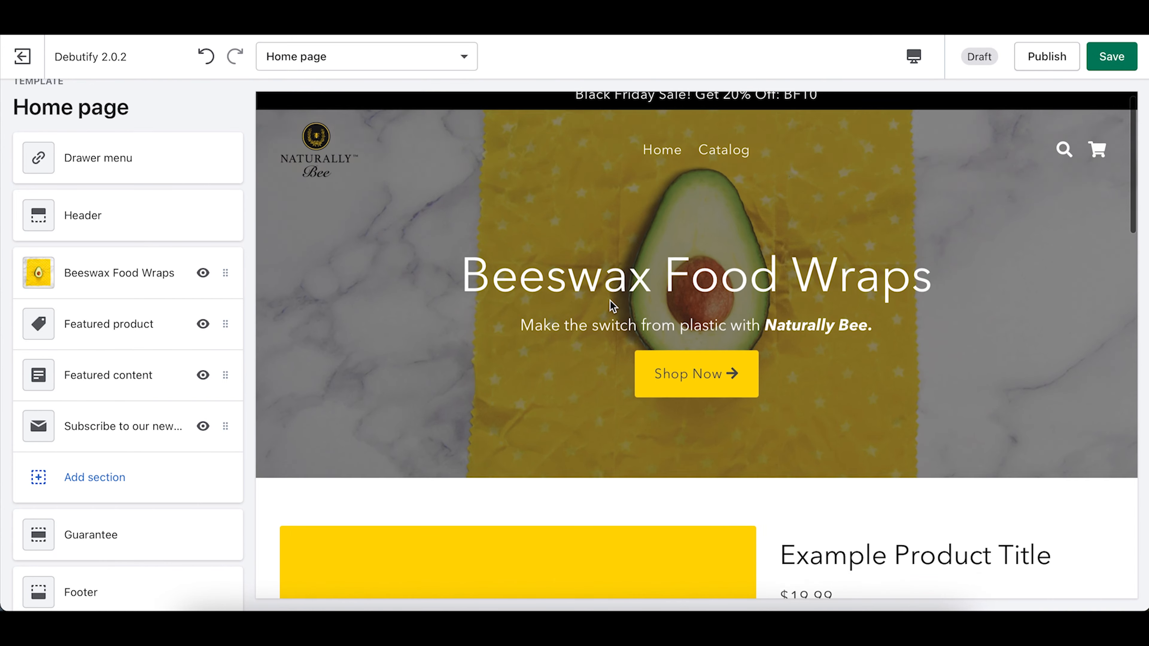
scroll(610, 301, "down", 15)
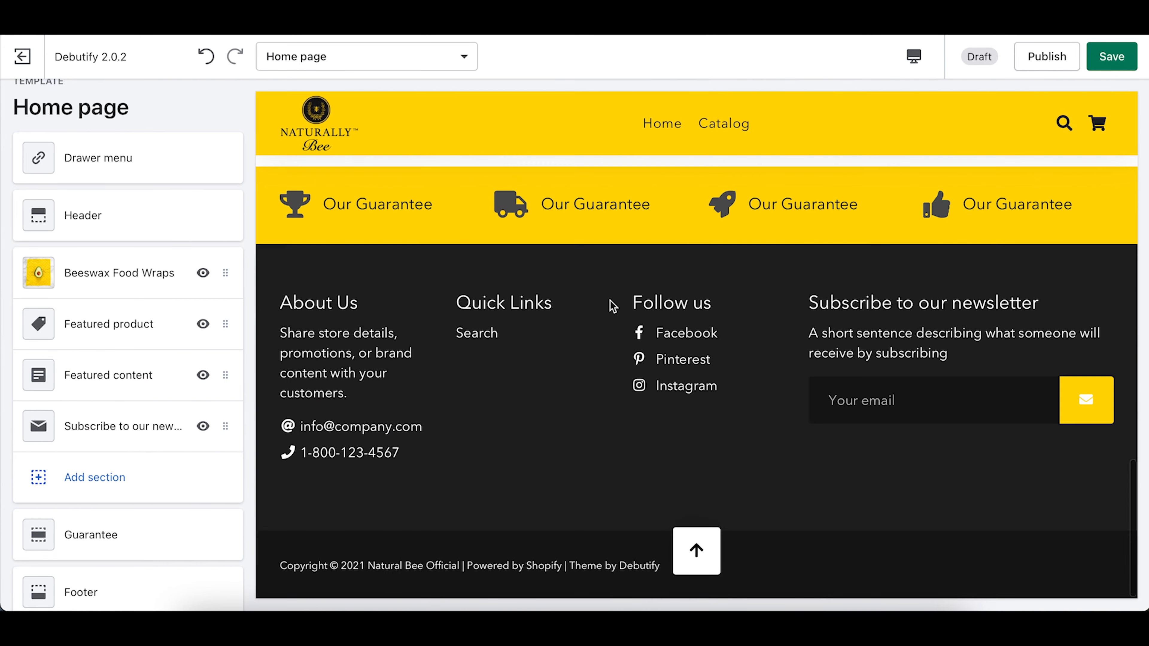
scroll(609, 300, "up", 8)
scroll(609, 300, "up", 8)
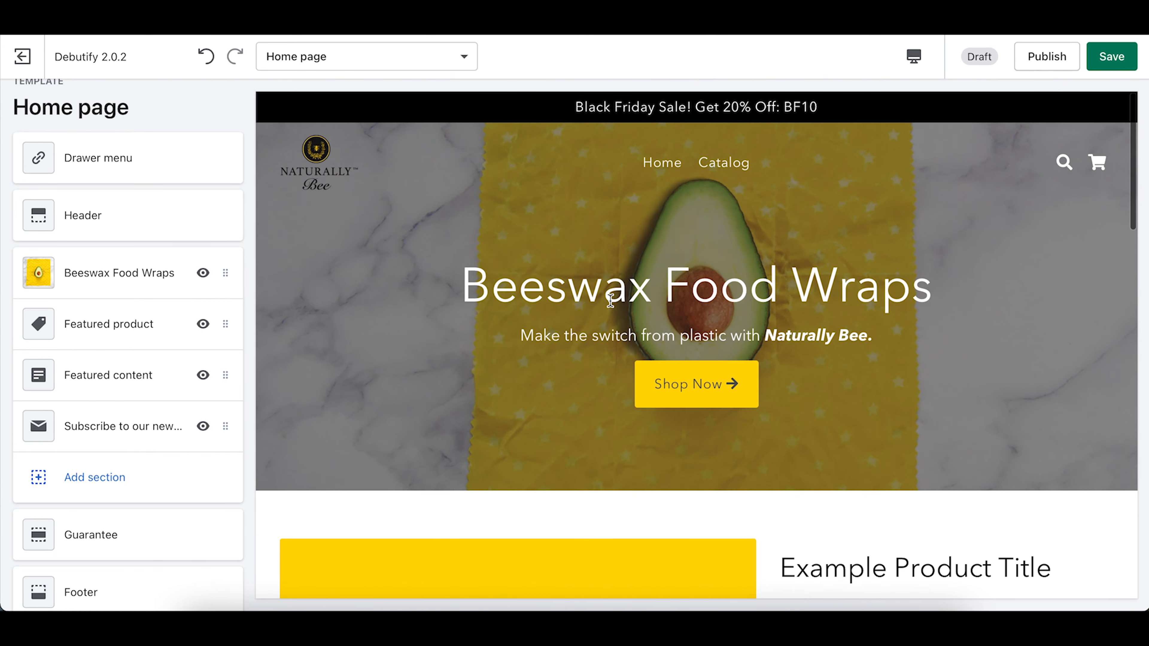
scroll(610, 300, "down", 4)
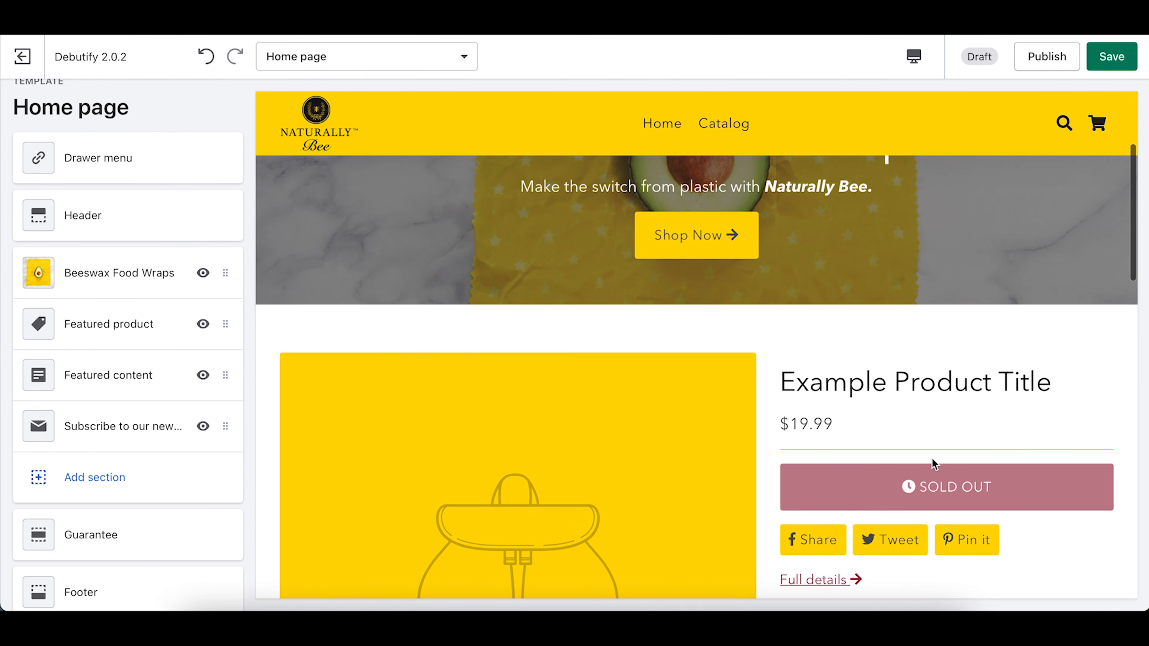
scroll(934, 463, "up", 4)
scroll(934, 464, "down", 3)
scroll(931, 457, "down", 5)
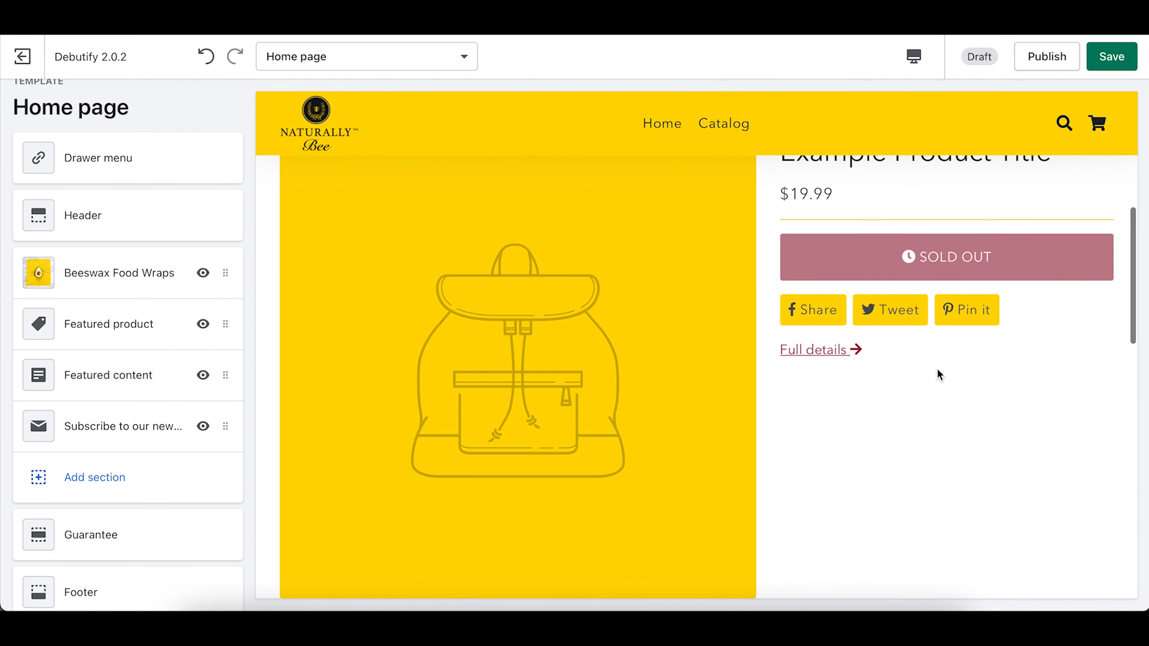
scroll(937, 374, "down", 5)
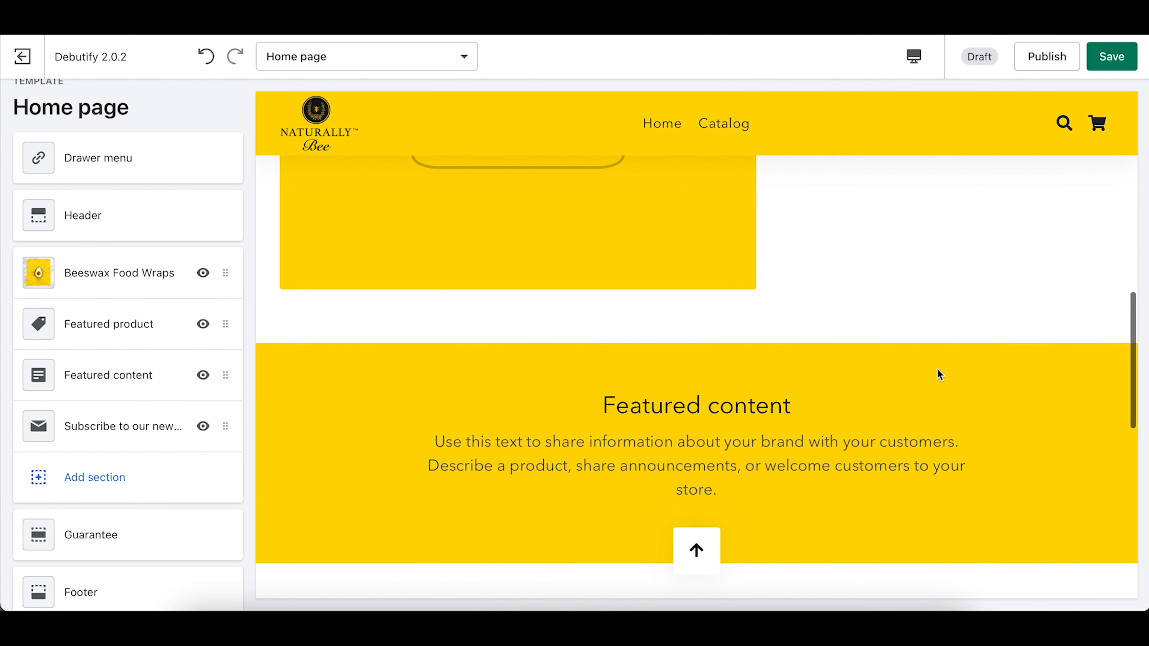
scroll(937, 372, "down", 5)
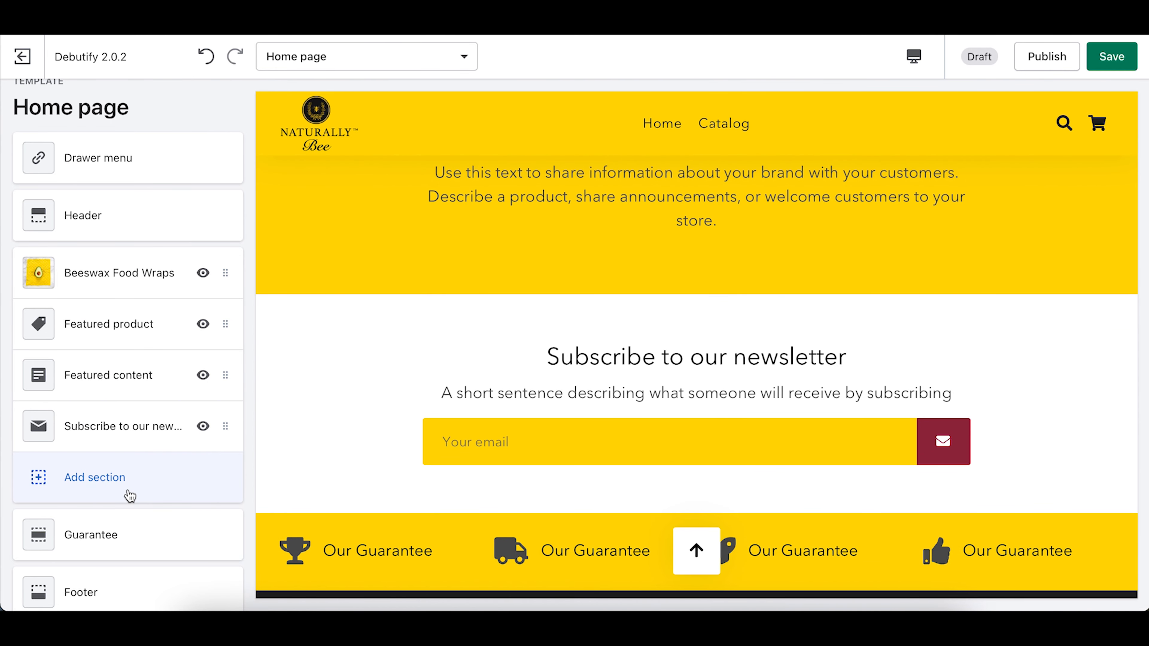
Step: Add a Text columns with images section to the home page
left_click(111, 486)
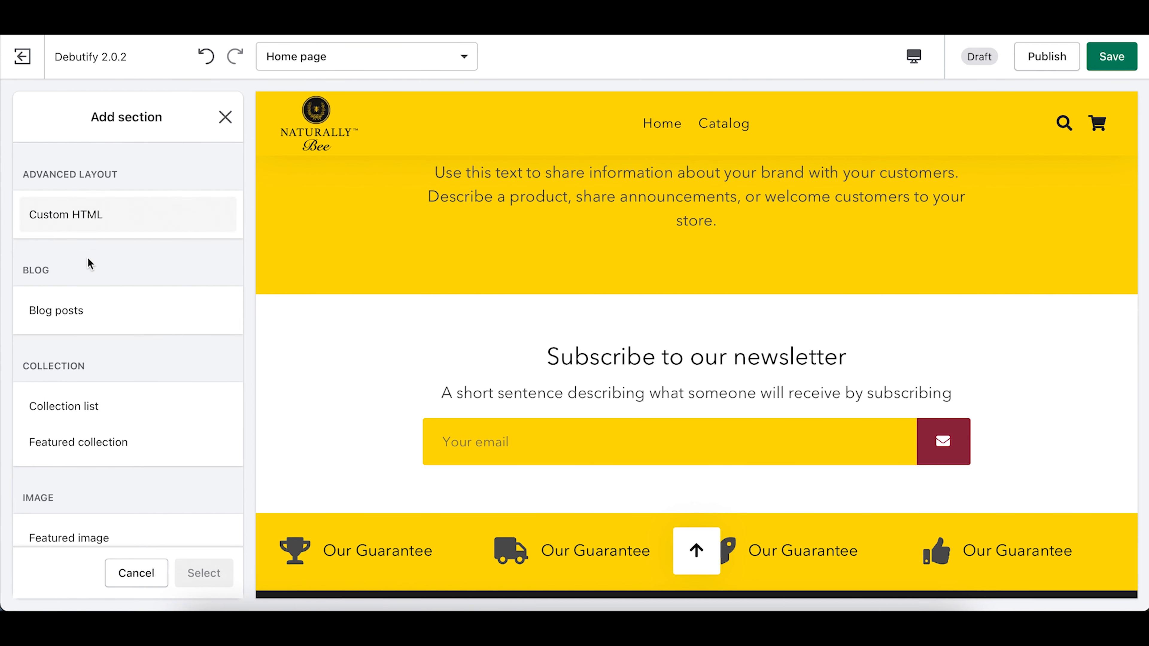
scroll(123, 288, "down", 3)
scroll(123, 288, "down", 5)
scroll(121, 285, "up", 5)
scroll(92, 333, "down", 5)
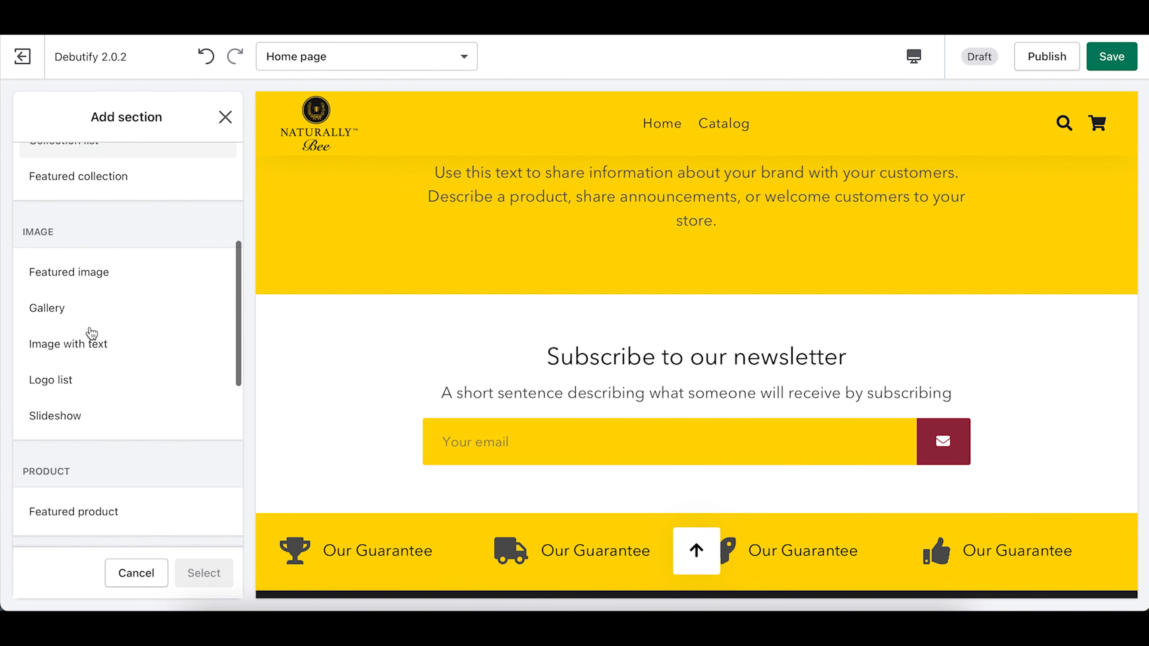
scroll(92, 334, "down", 3)
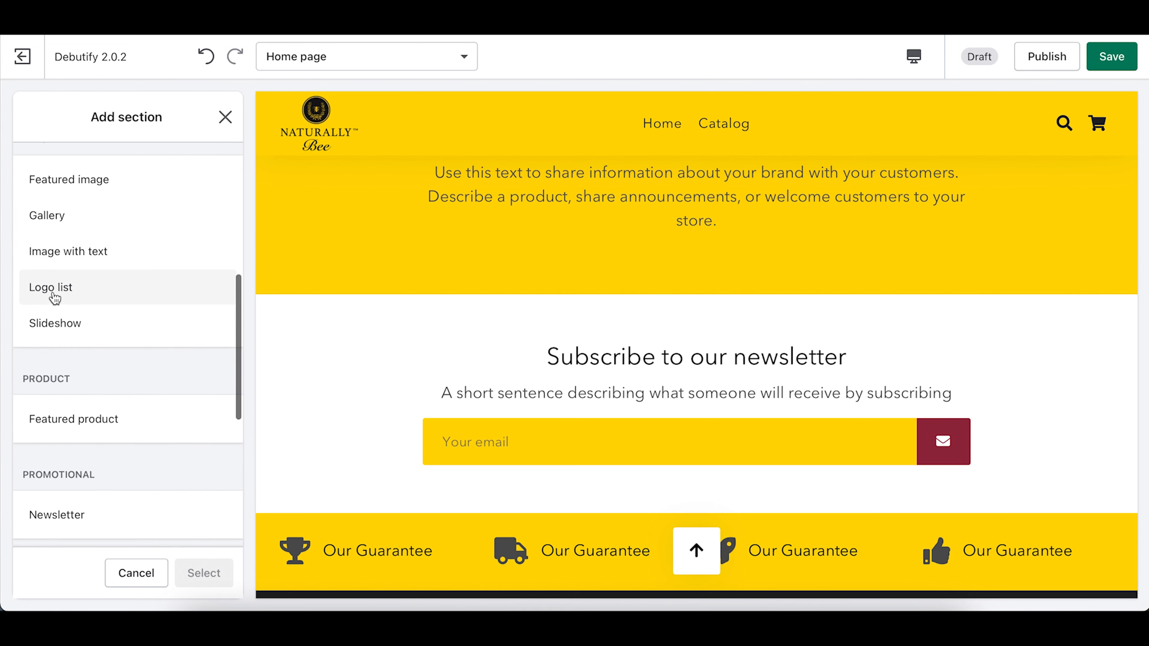
scroll(76, 299, "down", 8)
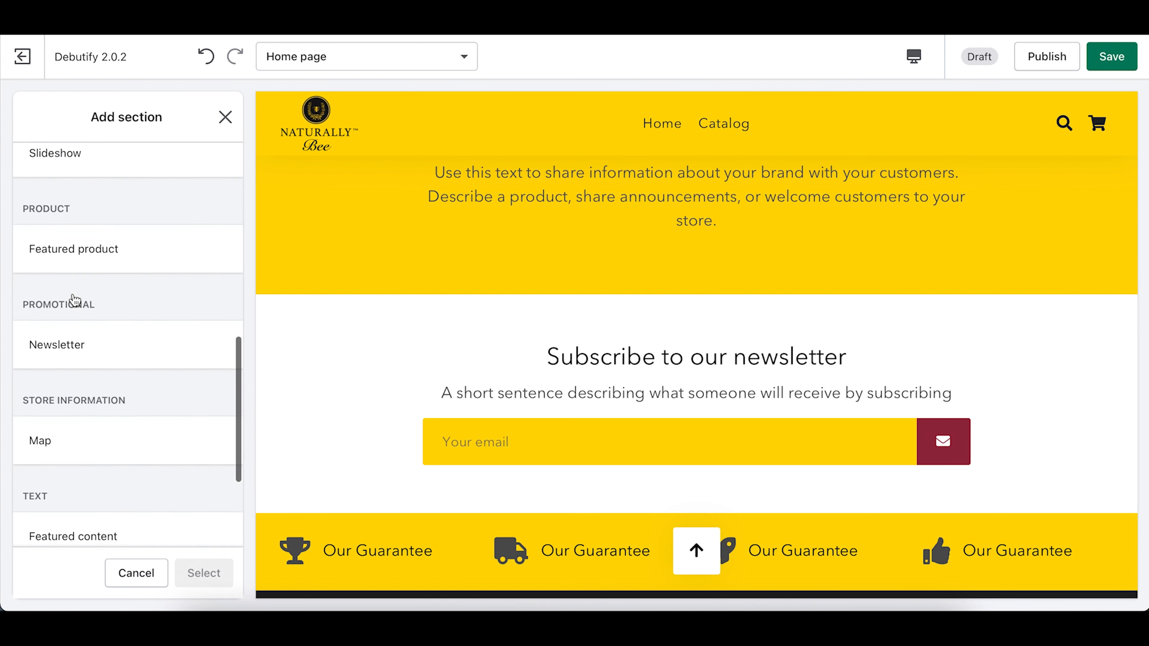
scroll(106, 279, "down", 1)
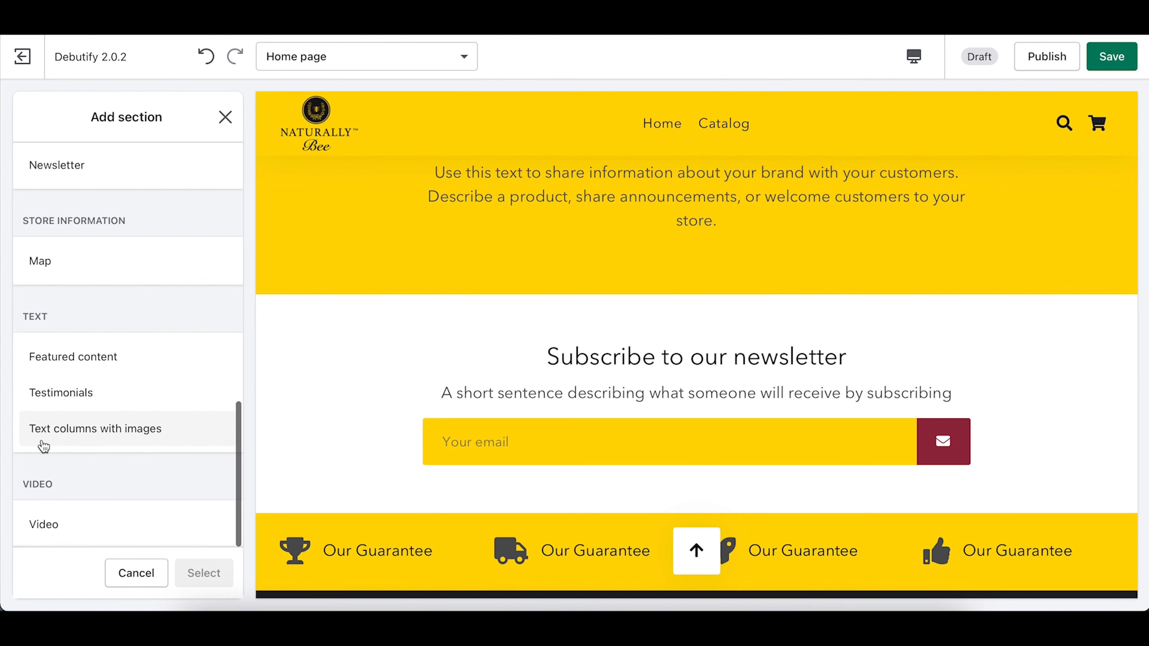
left_click(122, 434)
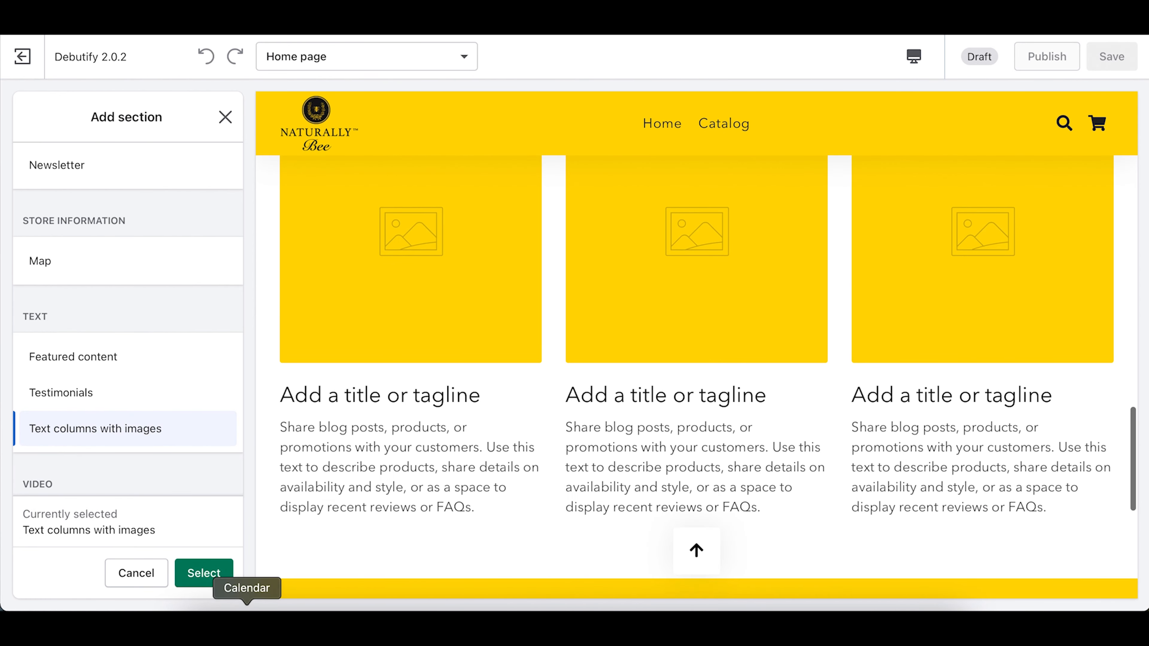
left_click(215, 582)
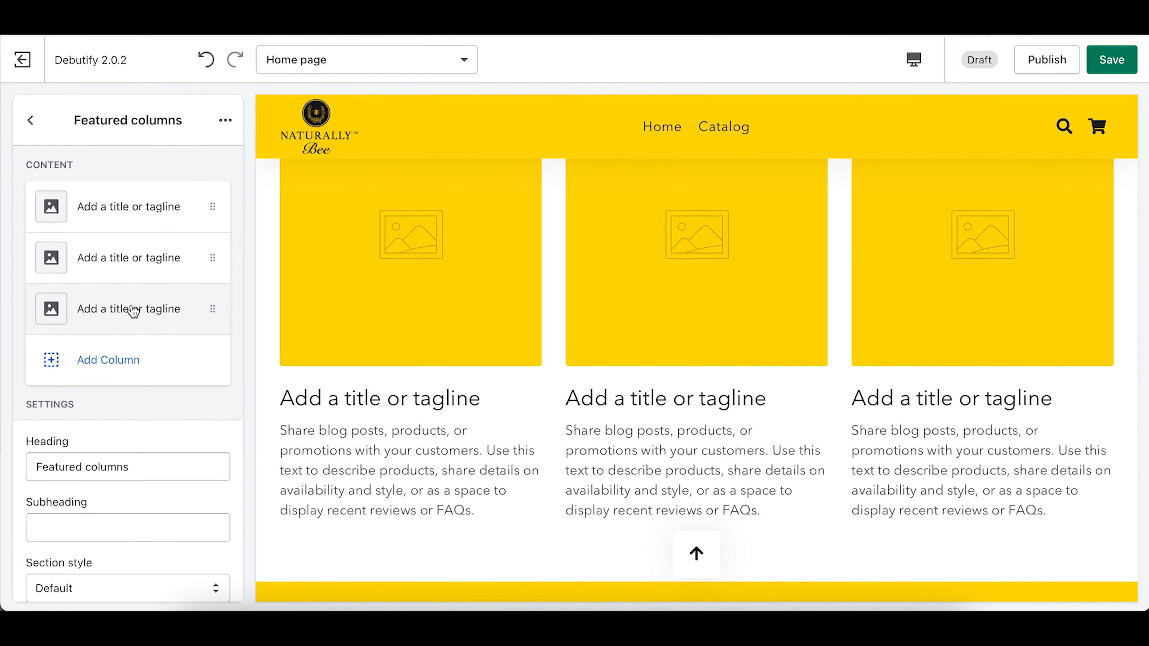
Step: Move the new Featured columns section above Subscribe to our newsletter
left_click(112, 202)
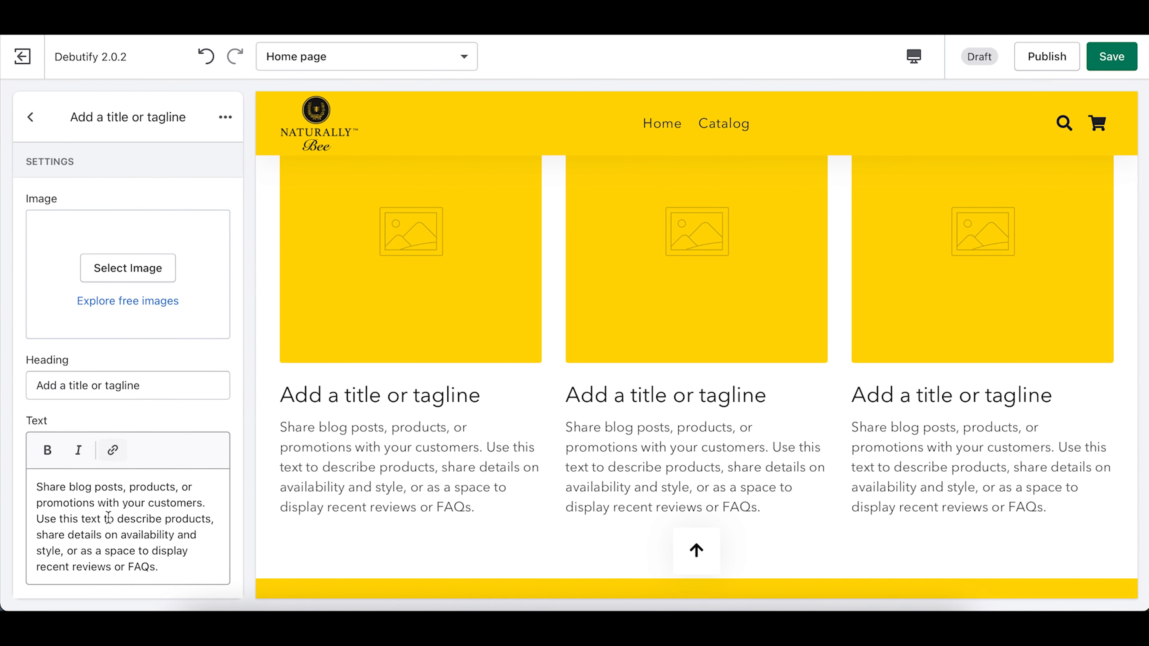
scroll(533, 394, "up", 2)
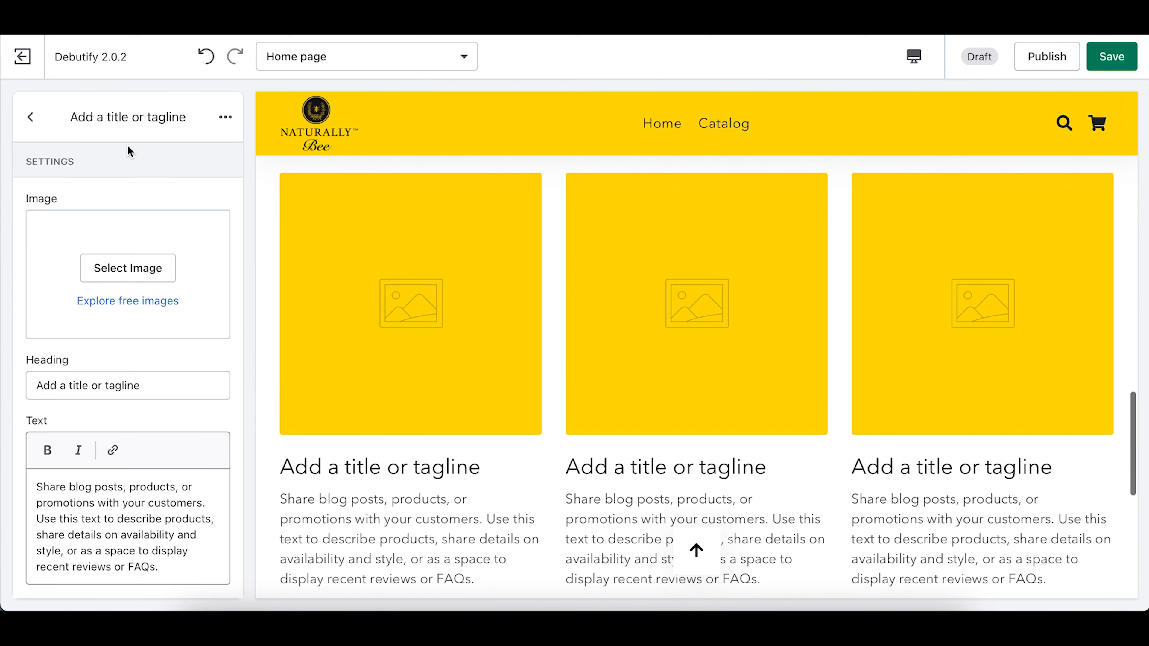
left_click(31, 117)
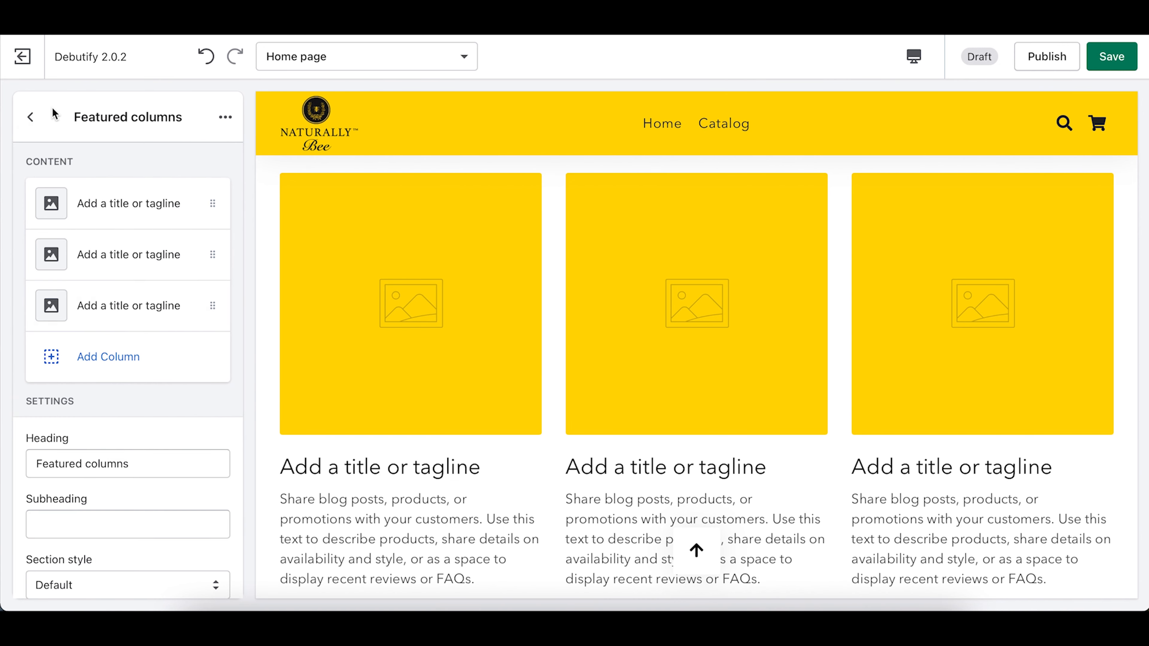
left_click(31, 116)
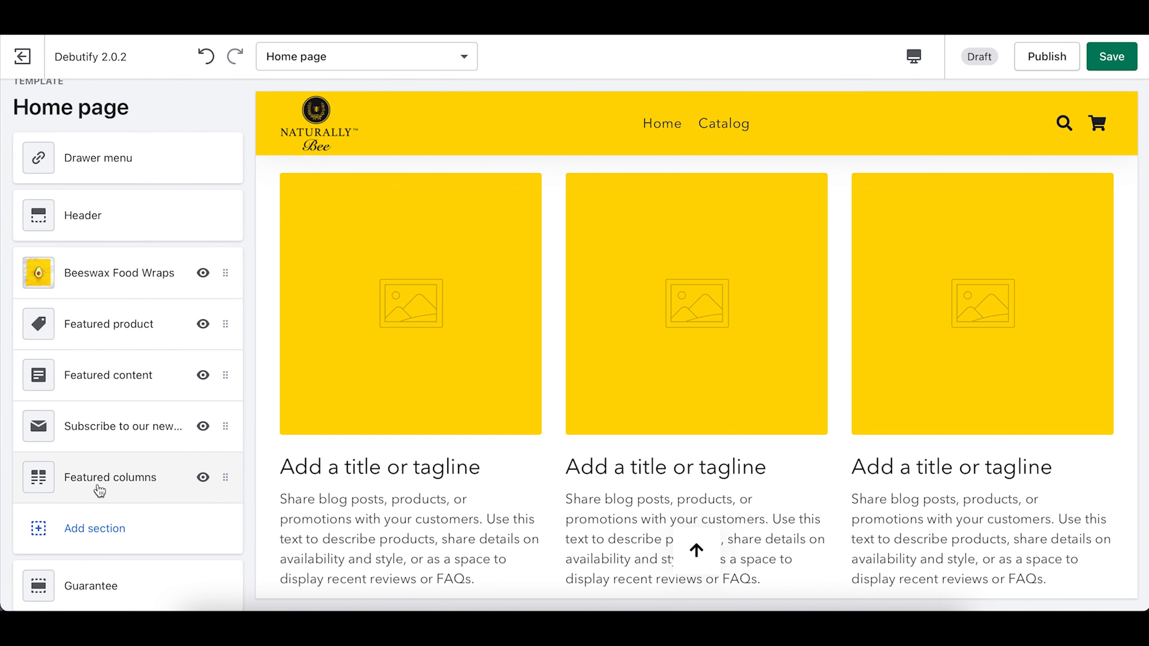
left_click_drag(99, 490, 92, 436)
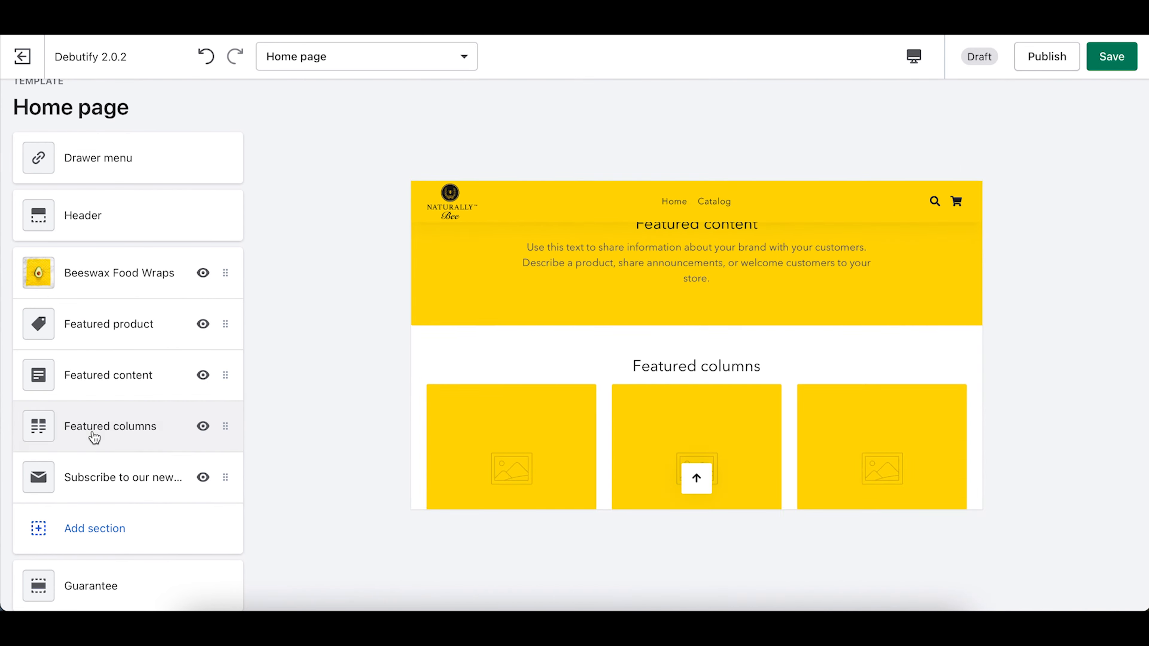
scroll(674, 365, "up", 15)
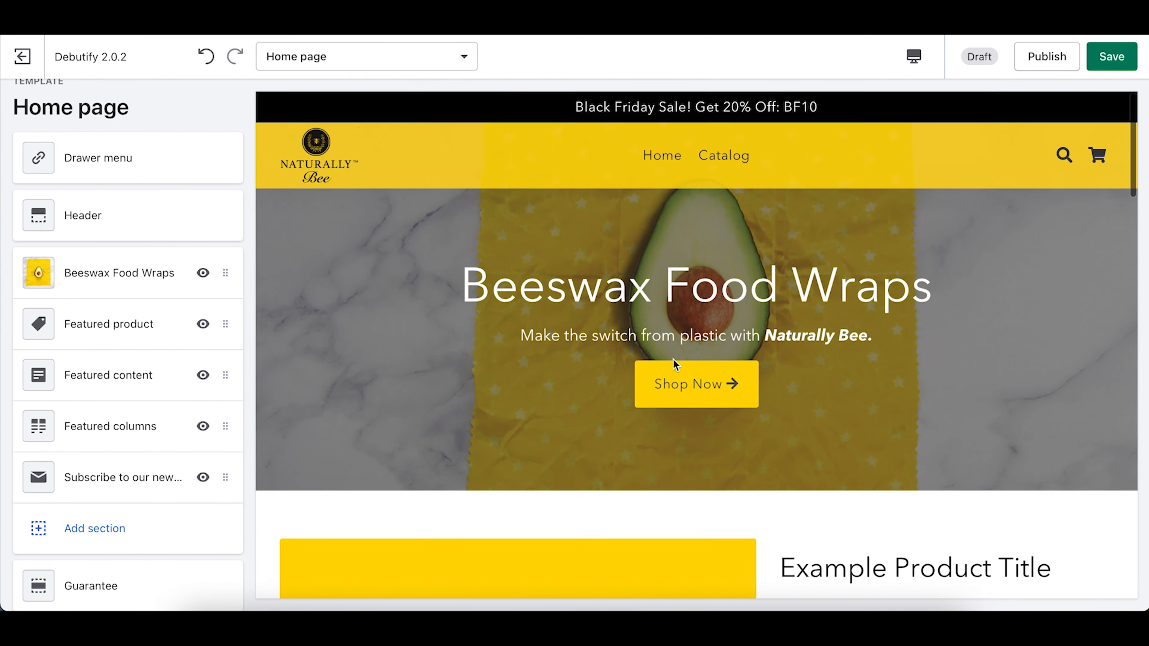
scroll(674, 365, "down", 2)
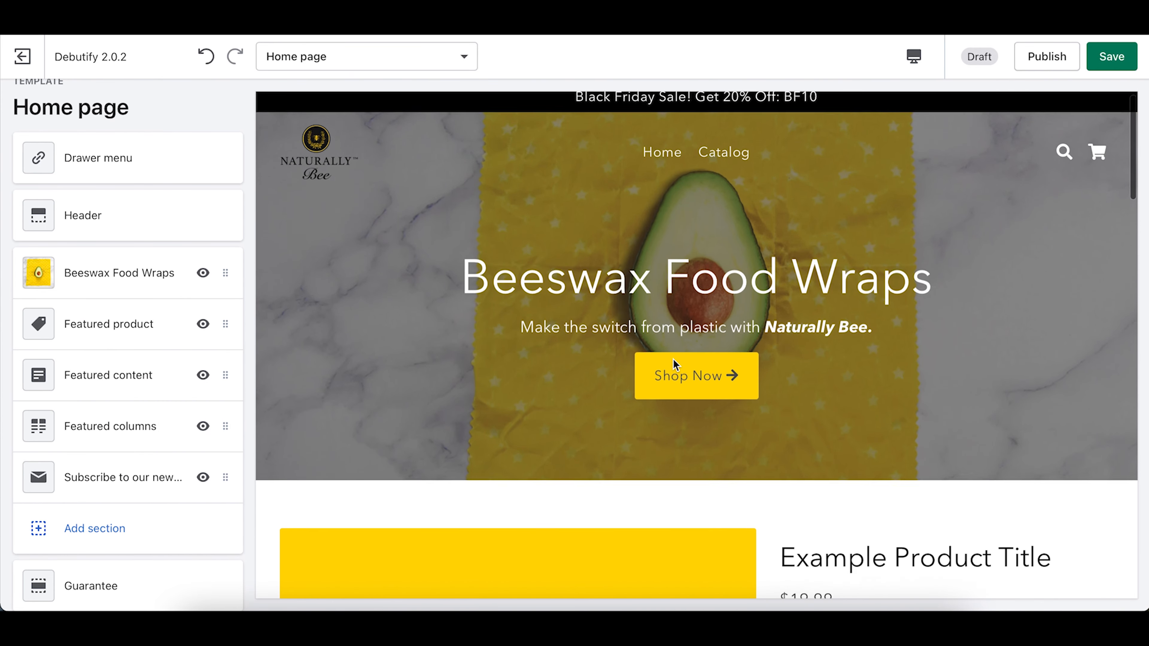
scroll(674, 364, "up", 2)
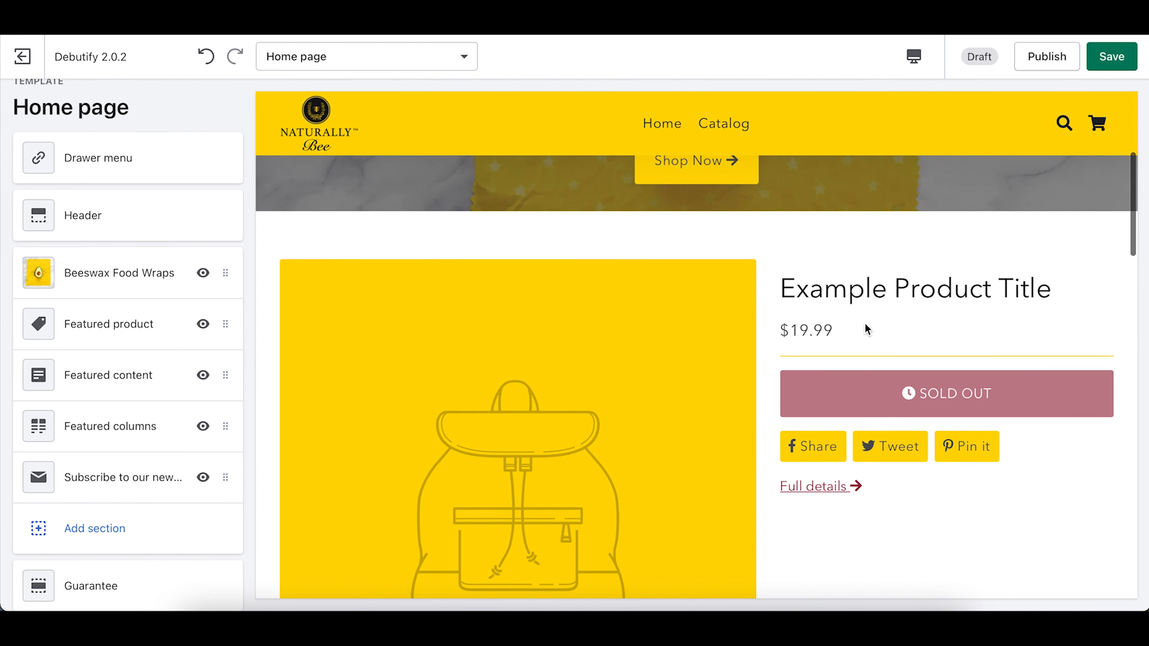
scroll(865, 322, "up", 1)
scroll(862, 328, "down", 1)
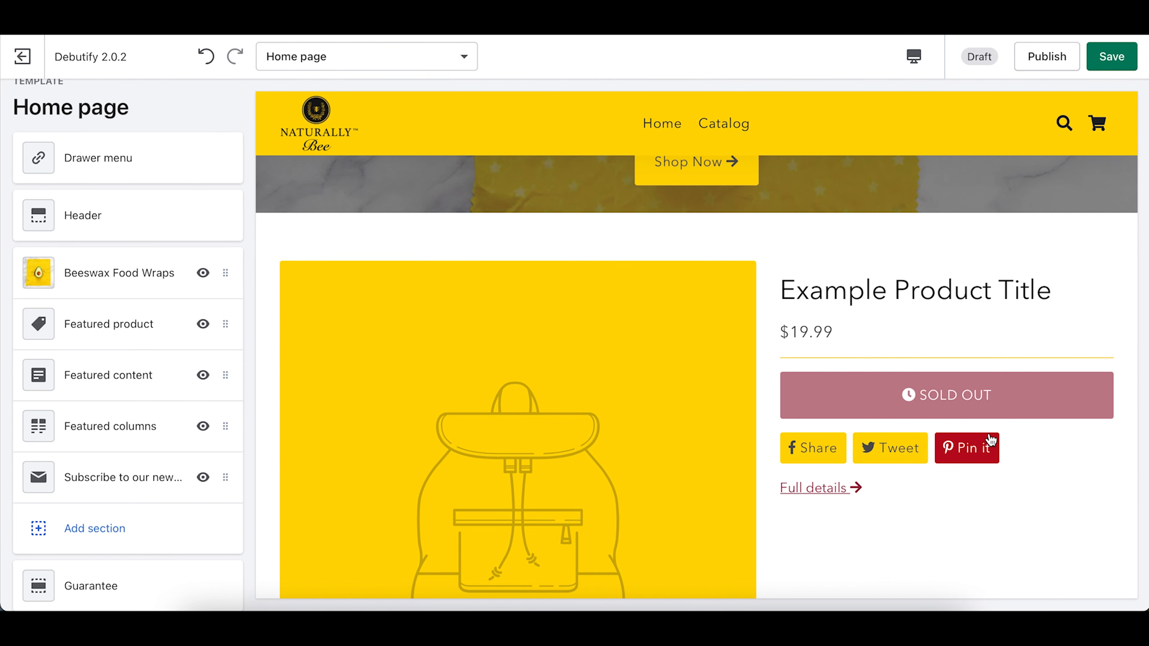
scroll(1012, 428, "down", 10)
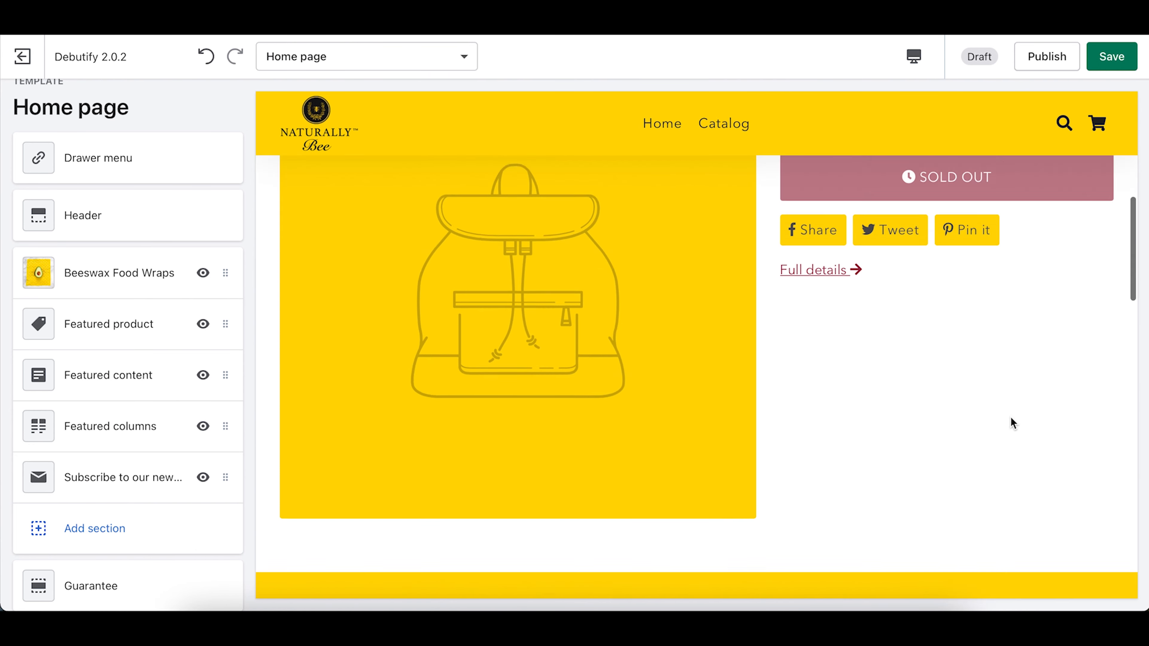
scroll(791, 378, "down", 5)
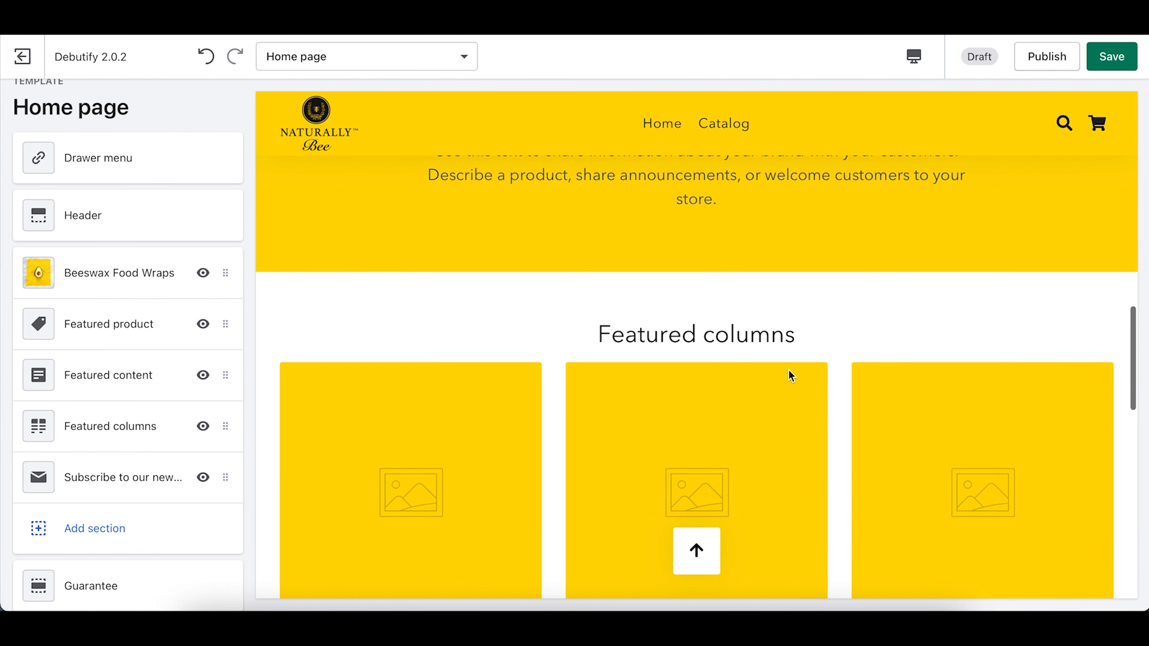
scroll(564, 360, "down", 6)
scroll(561, 361, "up", 2)
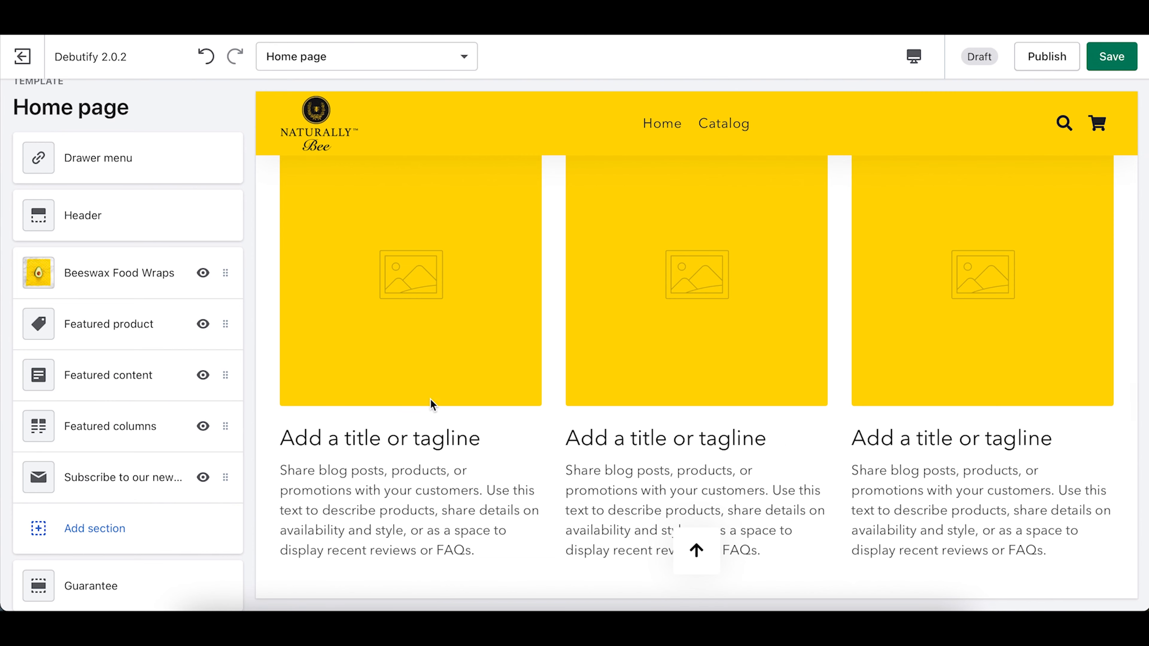
scroll(807, 333, "up", 7)
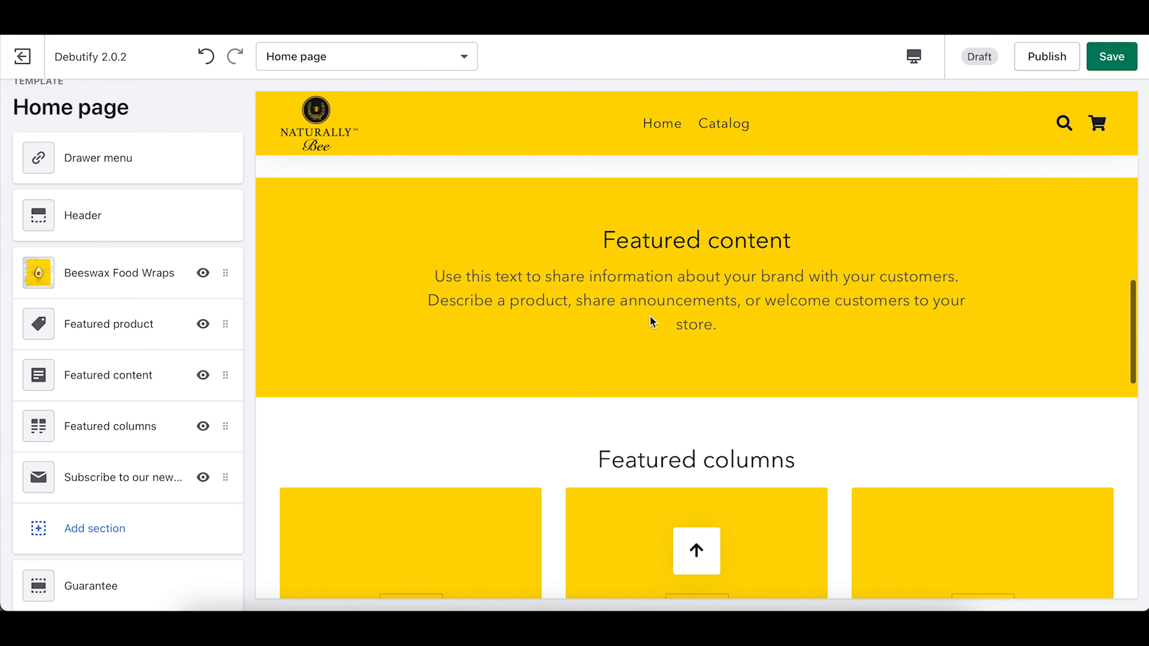
scroll(652, 322, "down", 12)
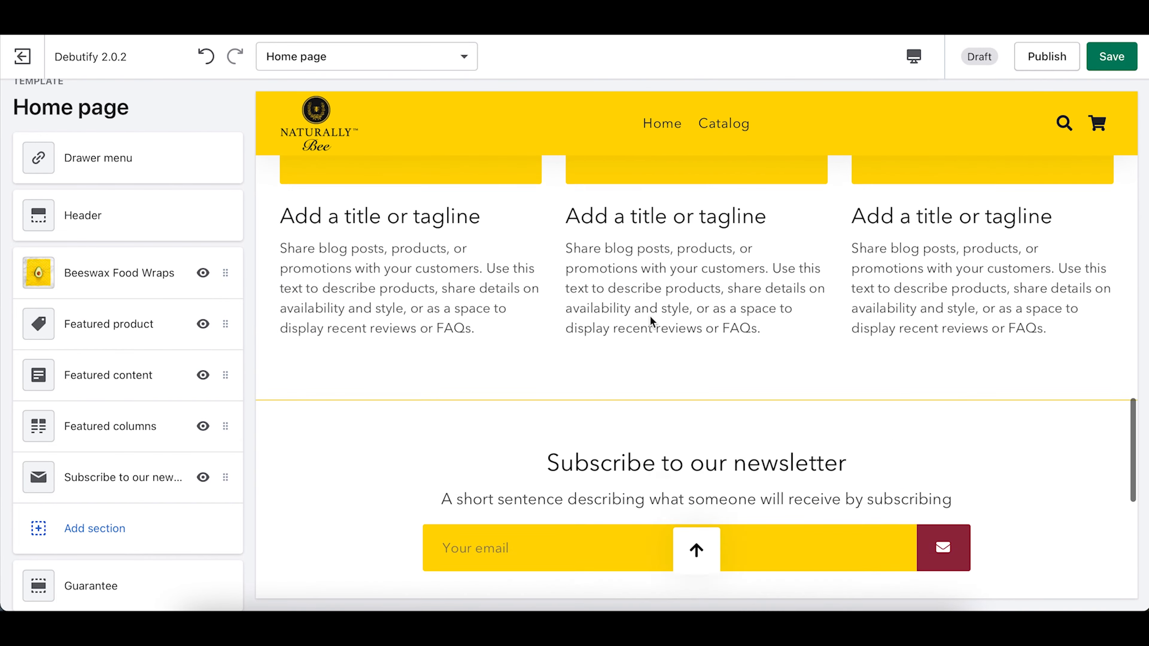
scroll(652, 321, "down", 4)
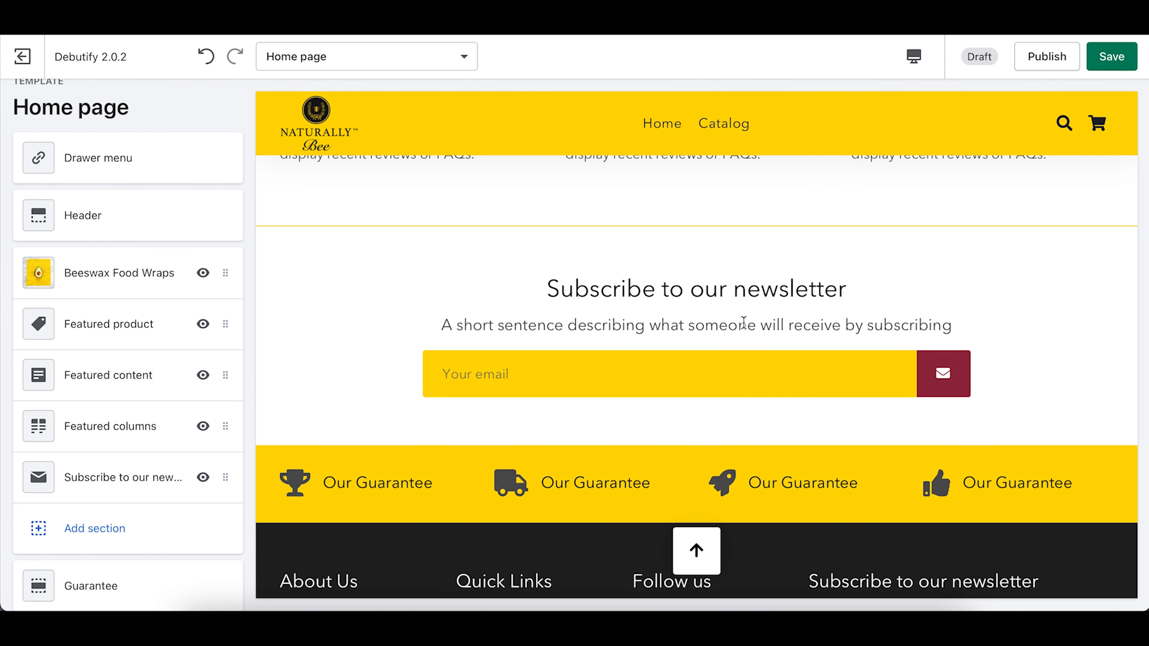
scroll(743, 322, "down", 6)
scroll(745, 326, "up", 20)
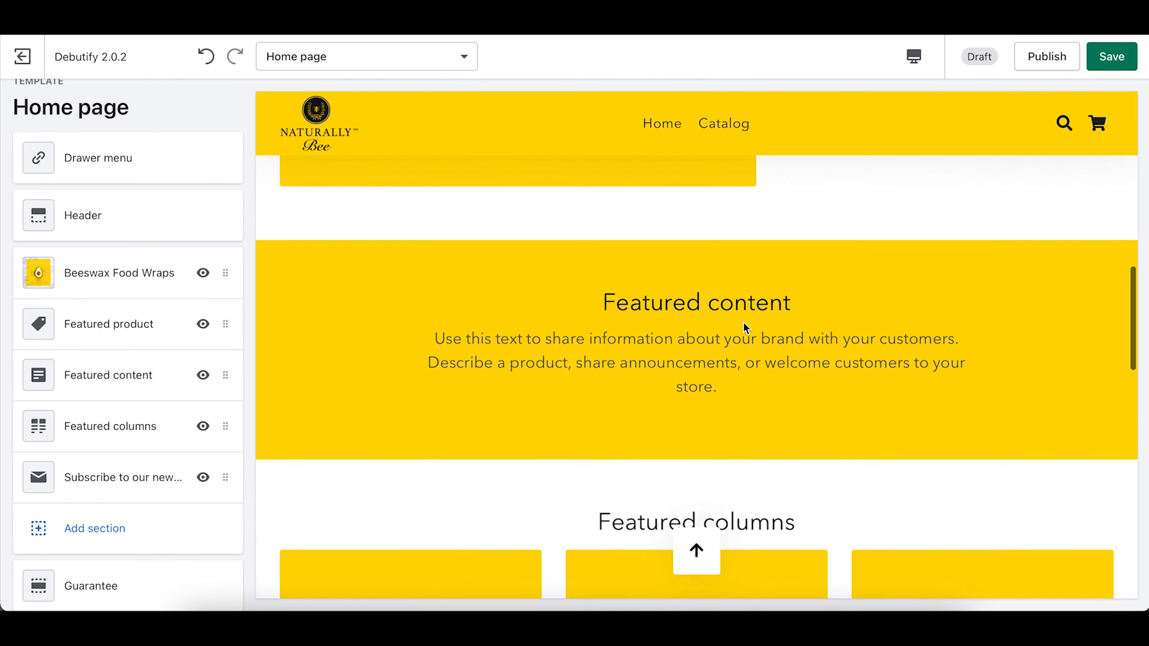
scroll(744, 326, "up", 8)
scroll(744, 326, "down", 9)
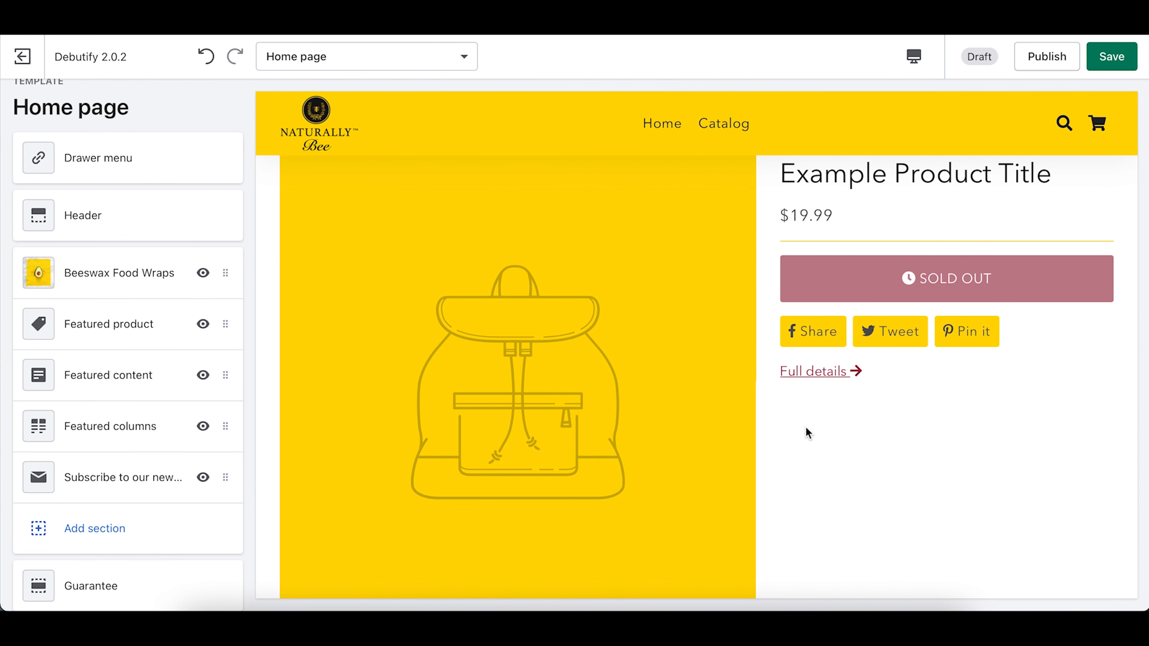
scroll(809, 407, "down", 6)
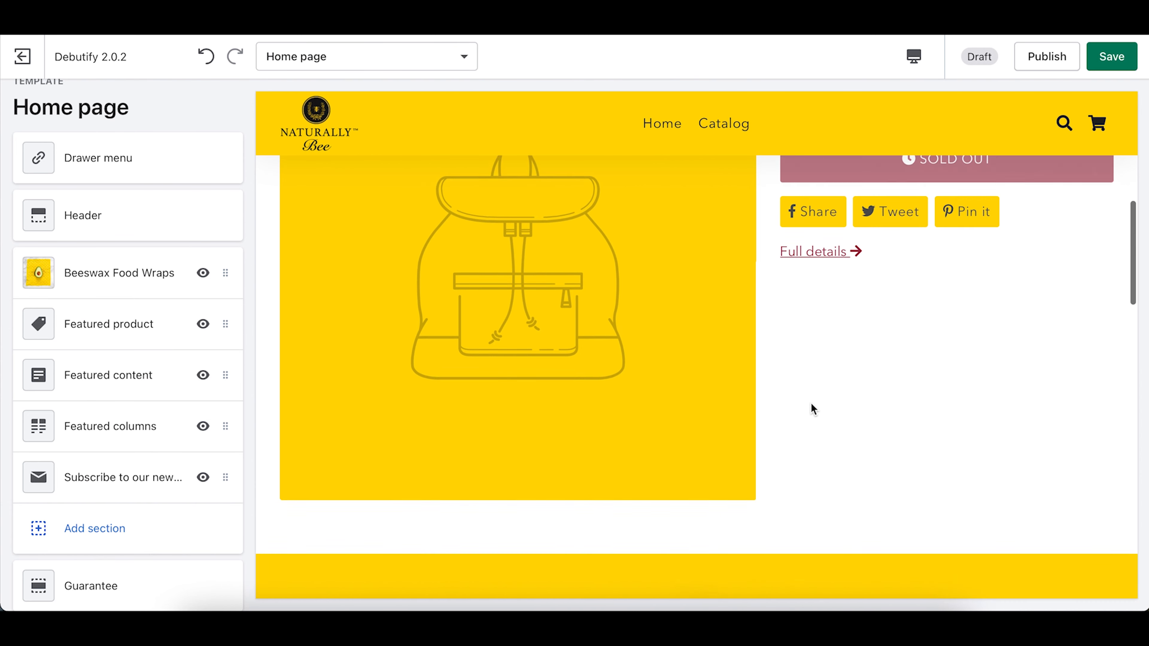
scroll(810, 402, "down", 3)
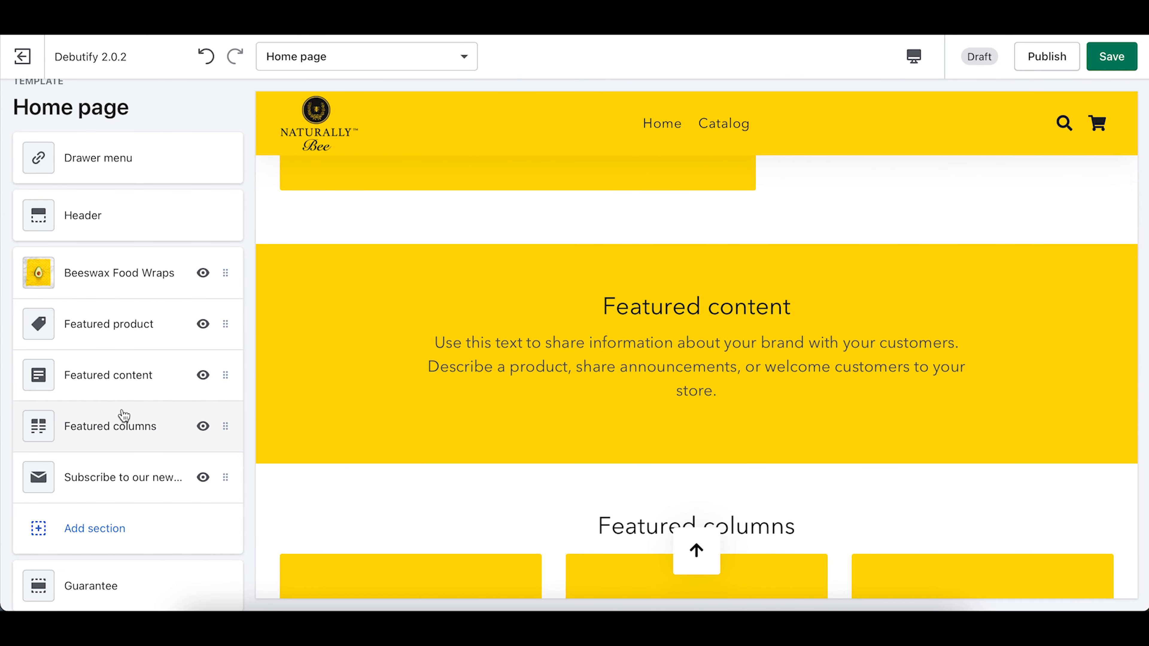
Step: Open Featured content's settings and read the beeswax wrap copy in TextEdit before returning
left_click(125, 389)
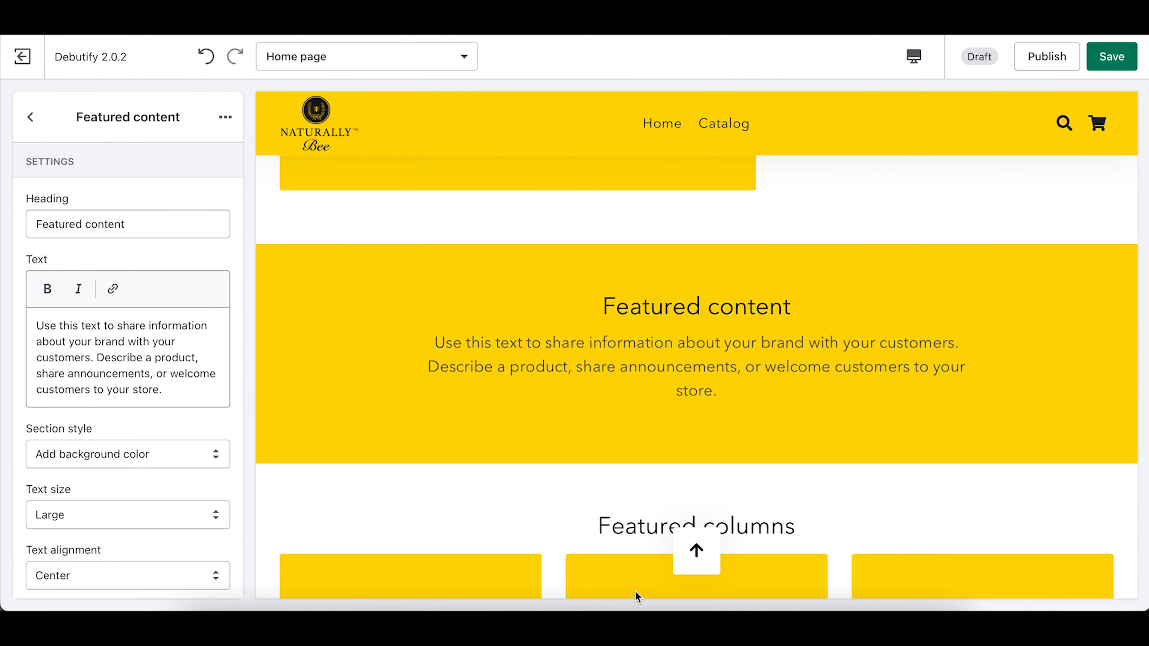
left_click(837, 609)
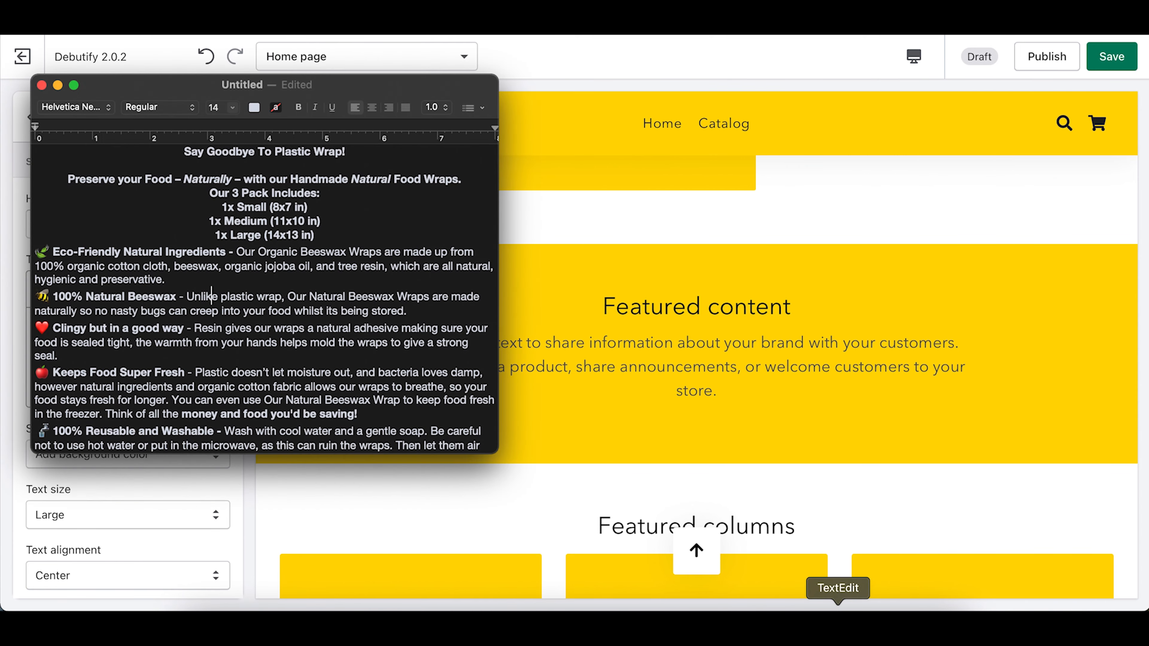
scroll(292, 353, "down", 10)
scroll(292, 353, "up", 10)
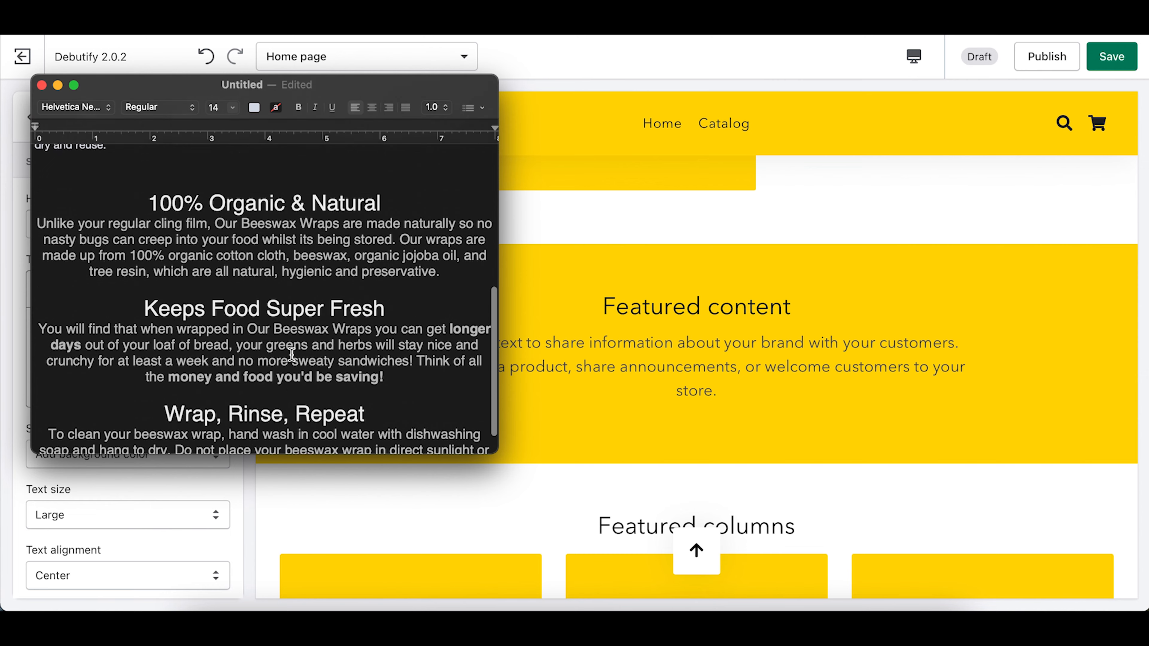
scroll(292, 355, "down", 10)
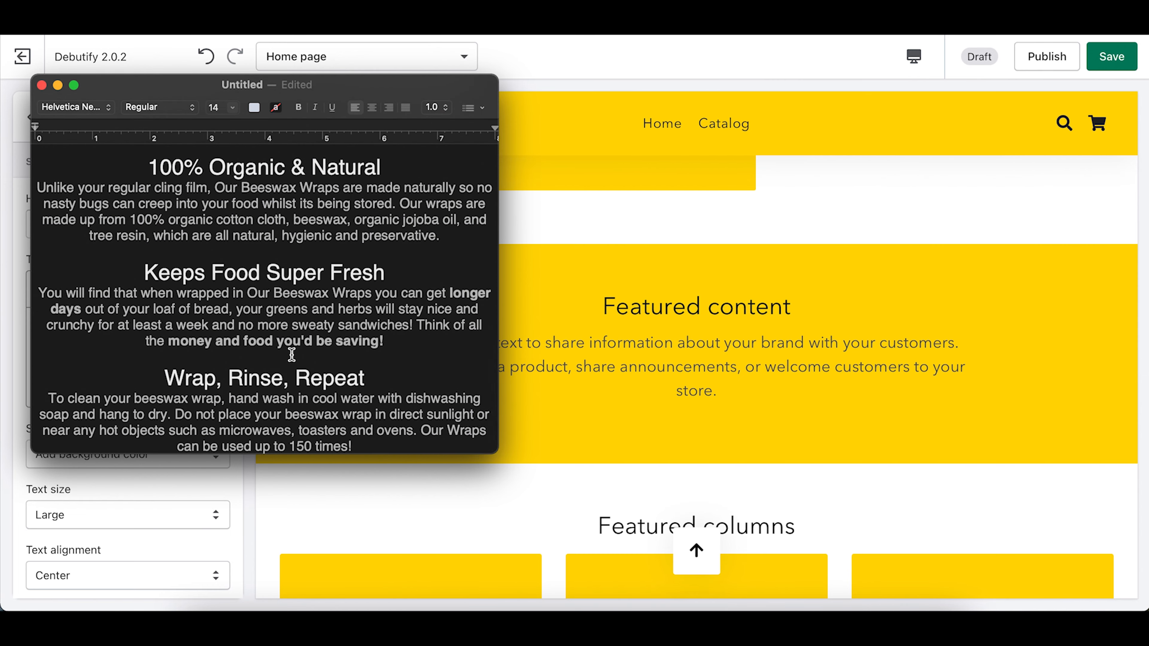
scroll(292, 355, "up", 5)
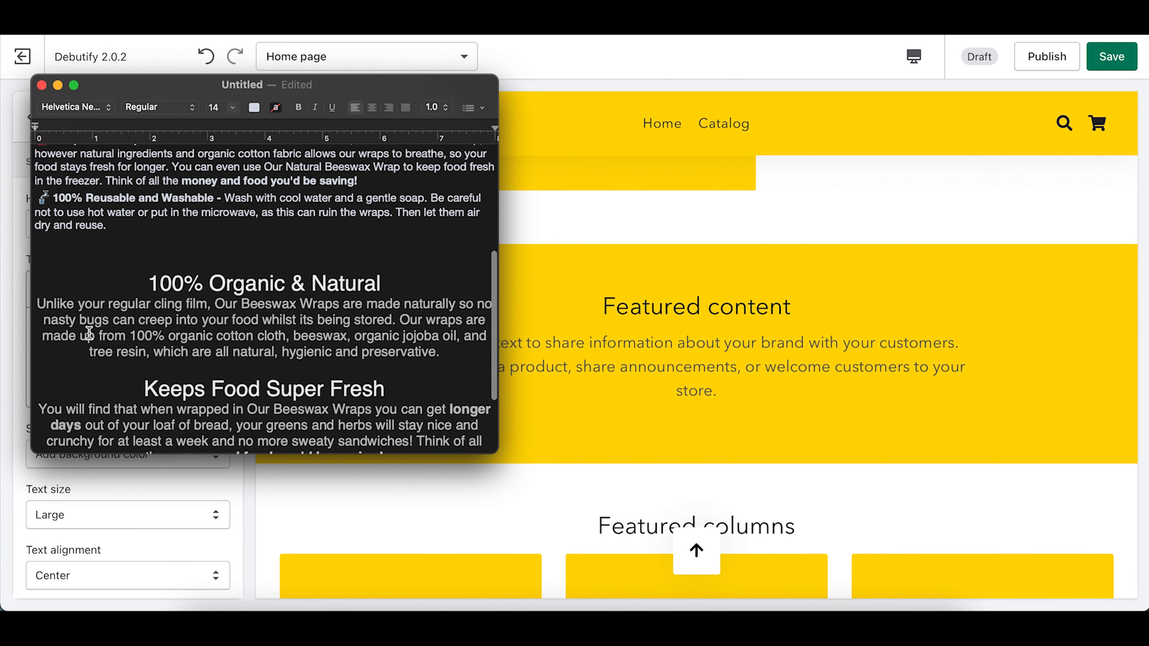
scroll(40, 303, "up", 5)
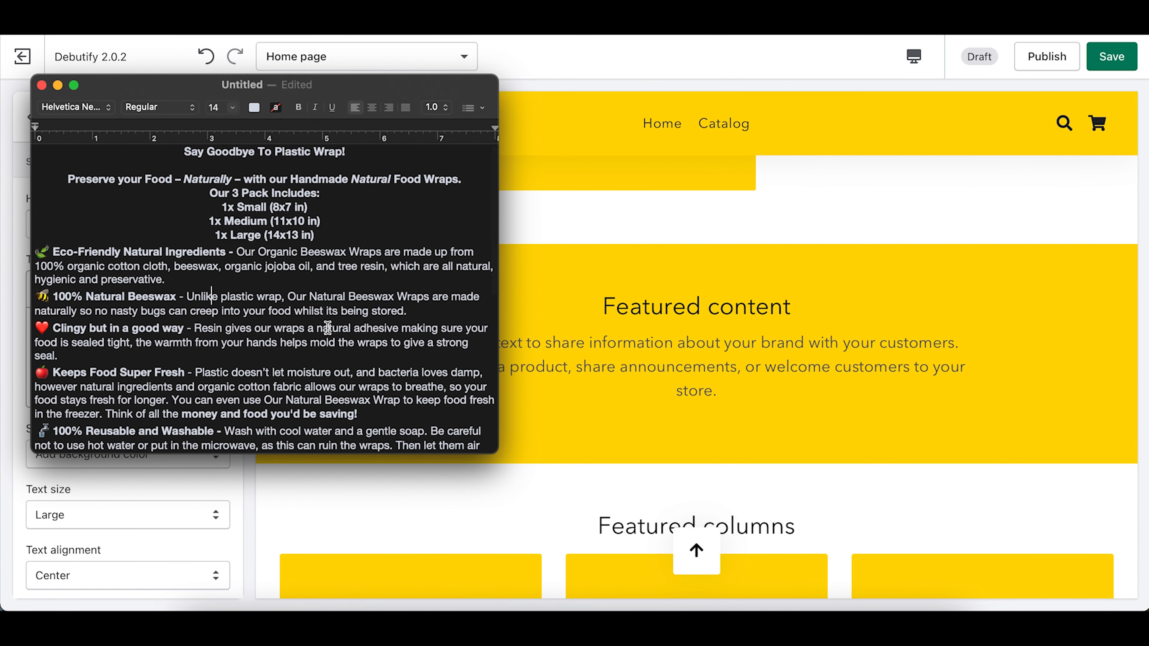
scroll(174, 257, "down", 5)
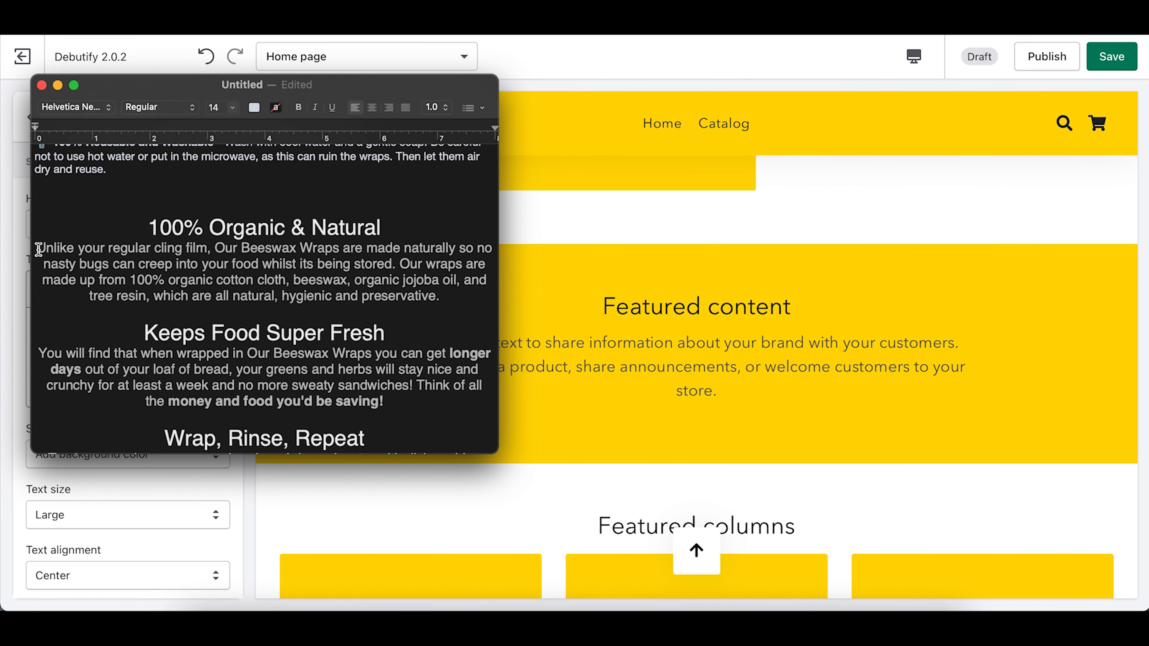
scroll(36, 249, "down", 3)
scroll(36, 248, "up", 5)
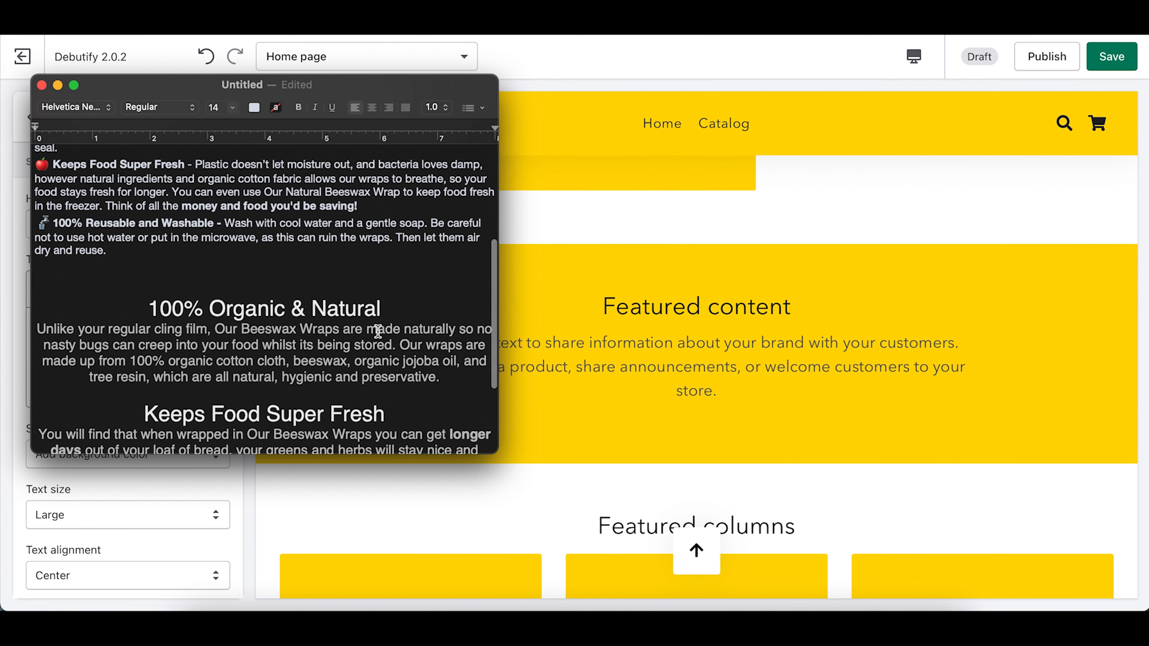
left_click(762, 343)
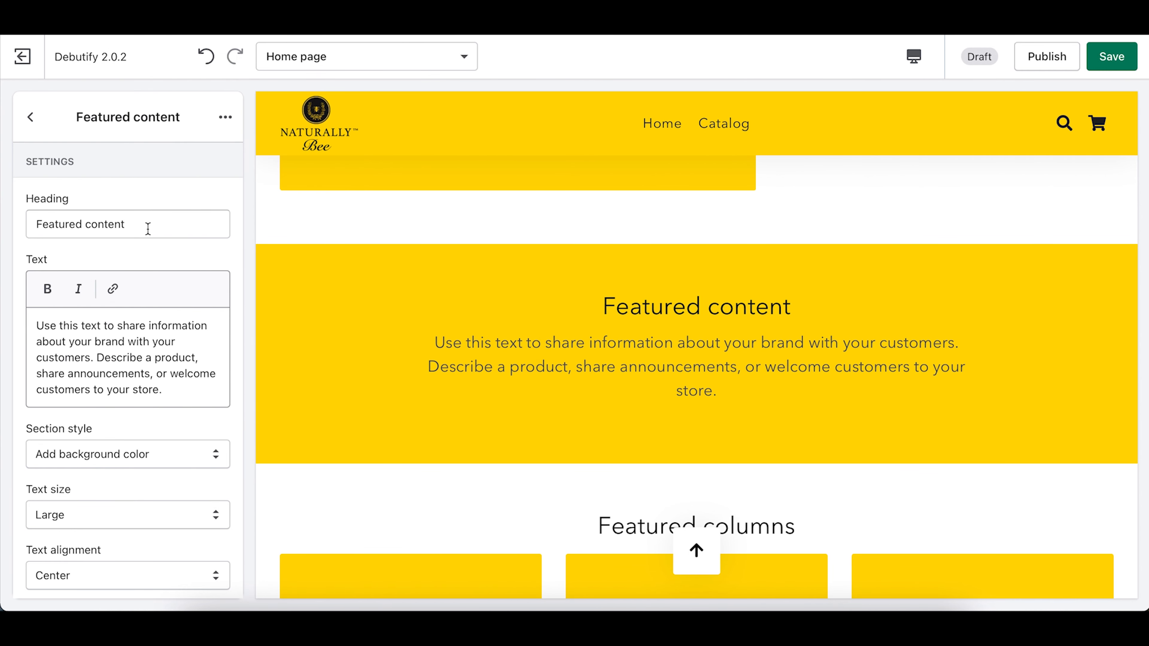
Step: Replace the Featured content heading with 'Naturally Bee Beeswax Food Wraps'
left_click_drag(148, 228, 3, 227)
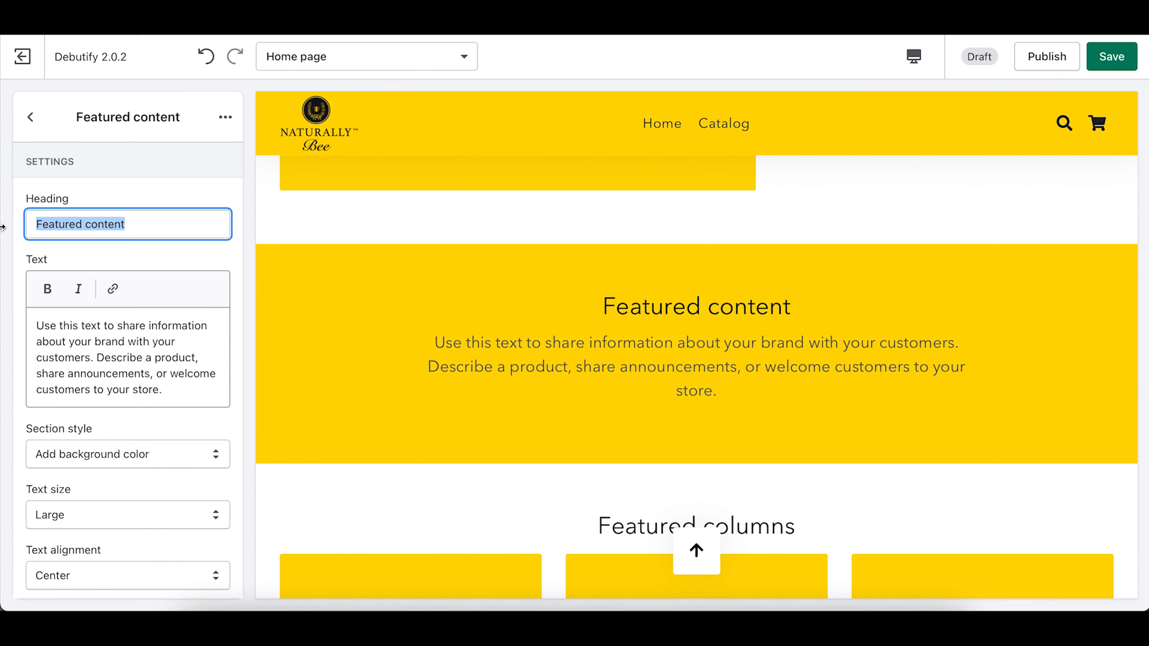
type("Naturally VB")
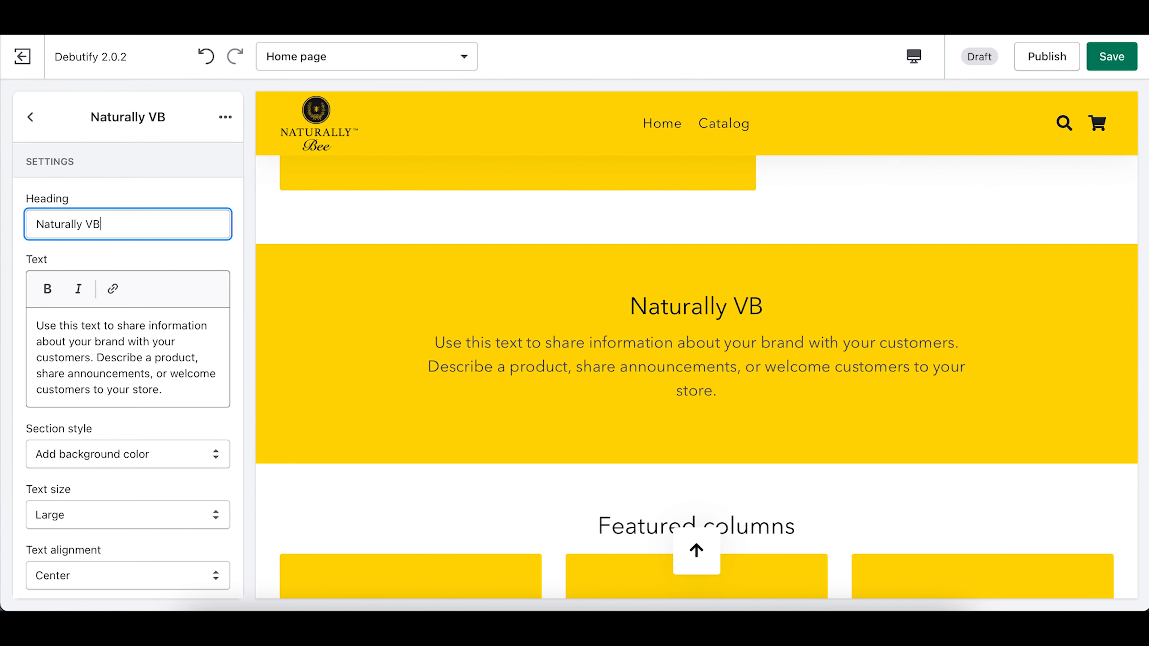
key("BackSpace")
key("BackSpace")
type("Bee")
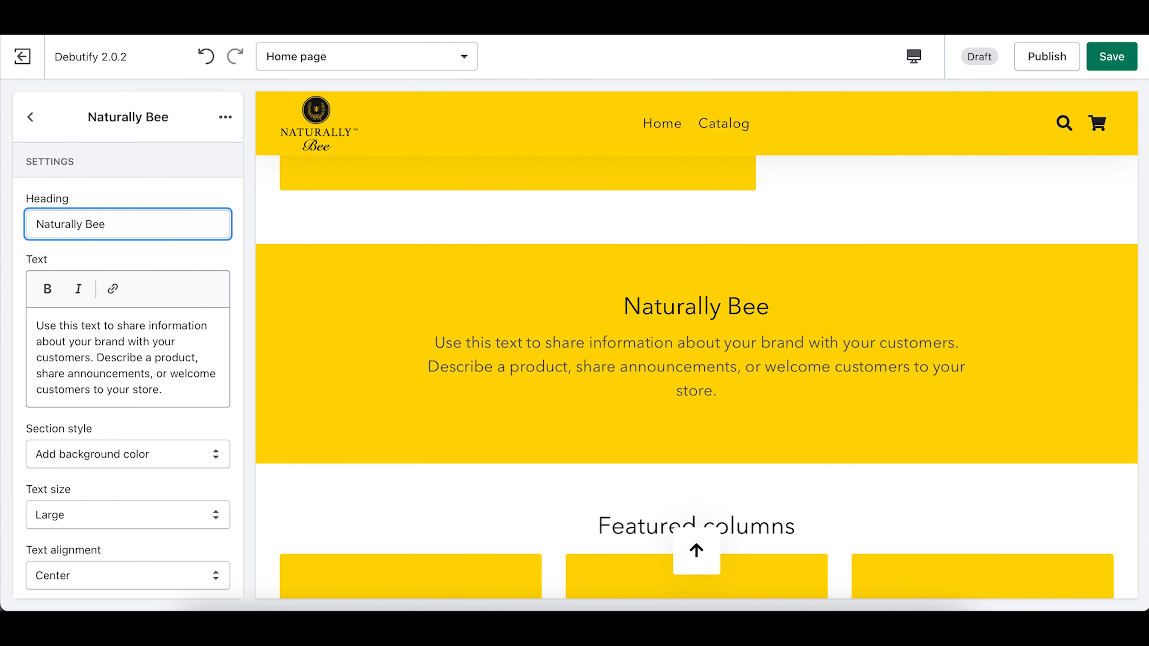
type(" Beesw")
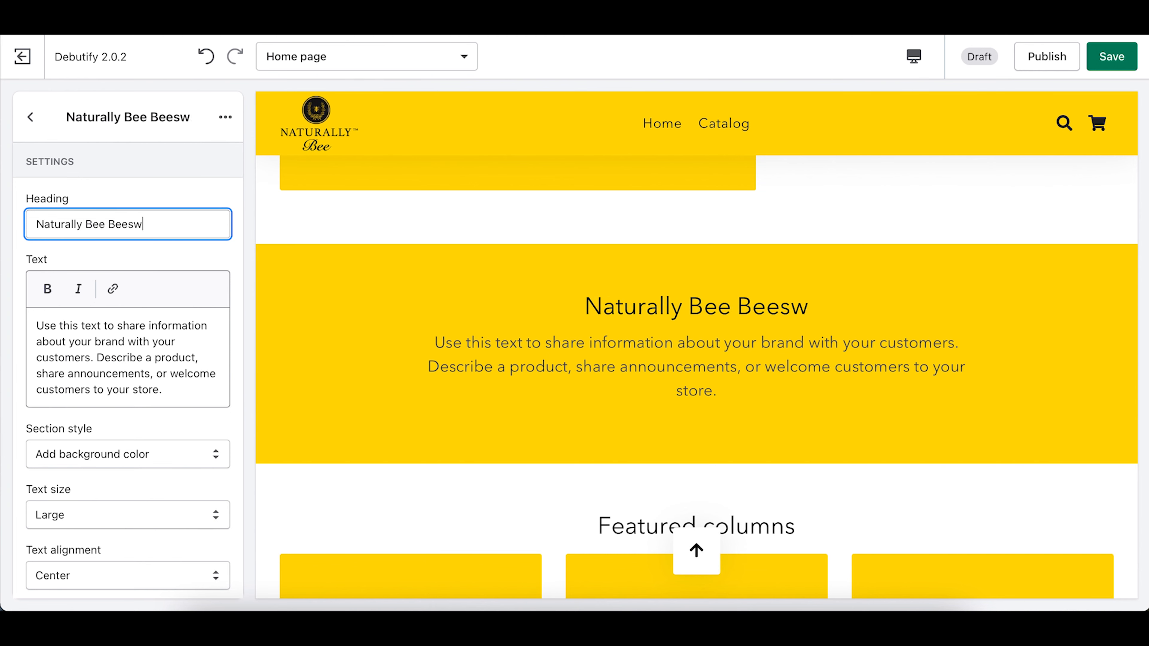
type("ax Food Wraps")
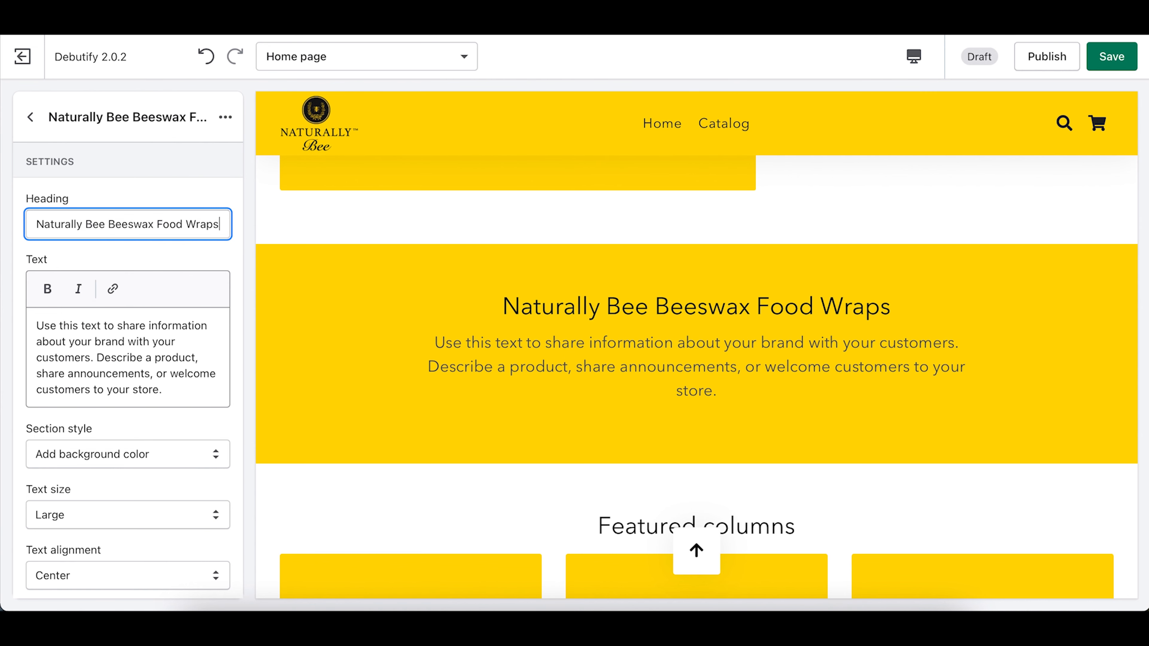
Step: Rewrite the heading instead as 'Reusable Beeswax Food Wraps'
key("ctrl+a")
key("BackSpace")
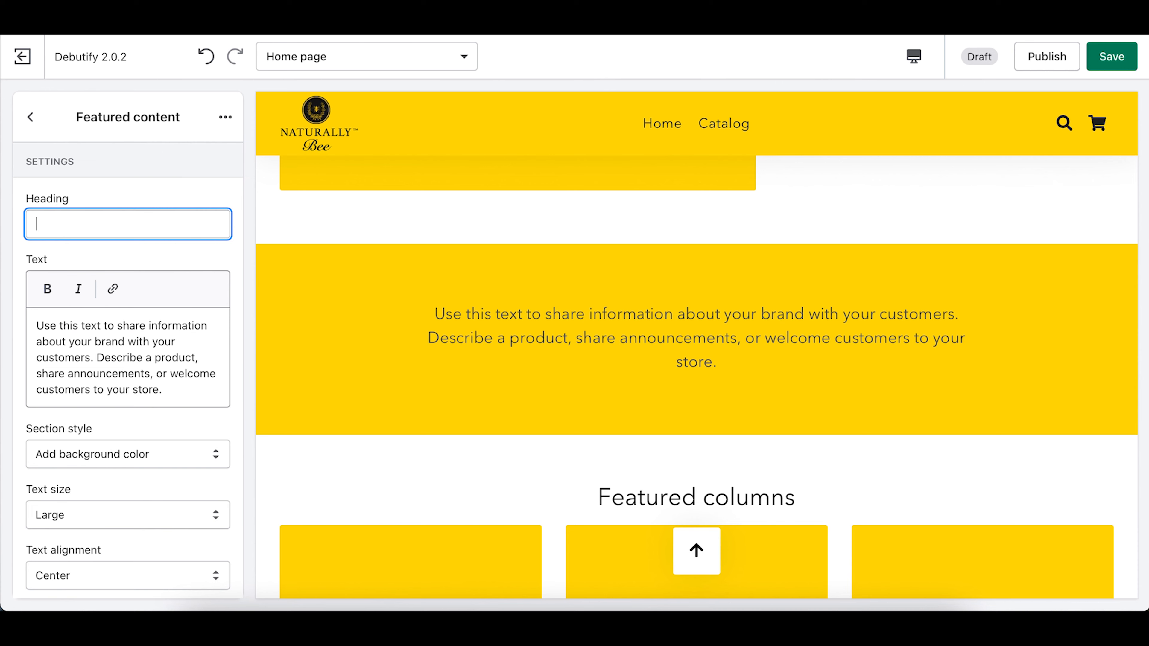
type("Reusable Beex")
type("wa")
key("BackSpace")
key("BackSpace")
key("BackSpace")
type("swax Food Wraps")
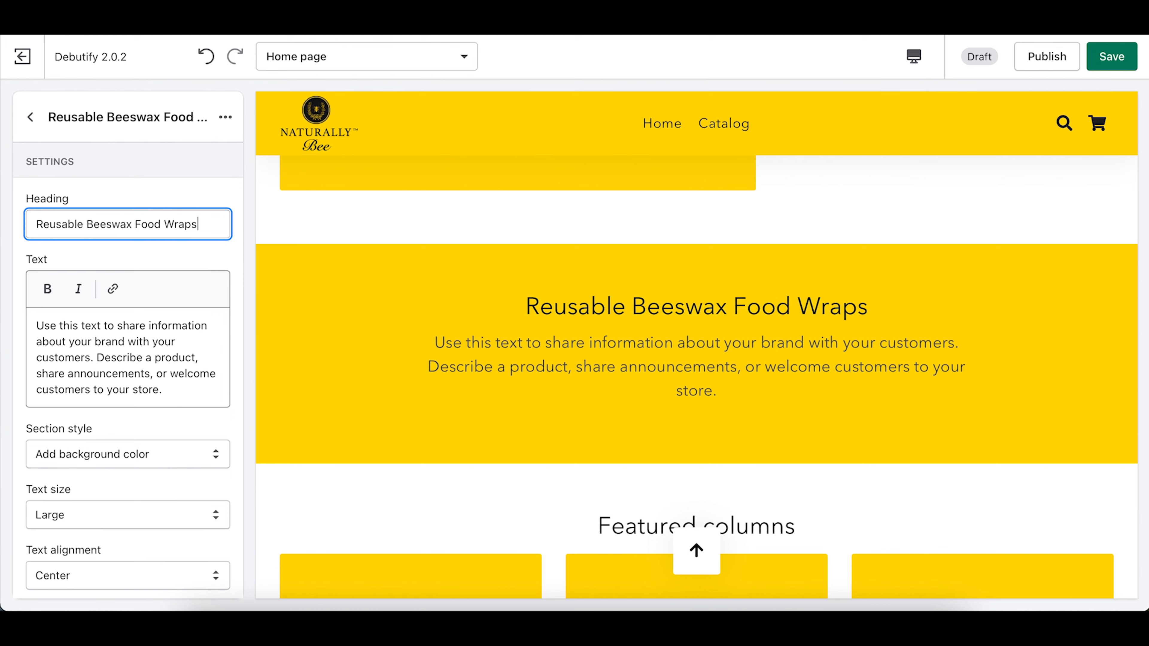
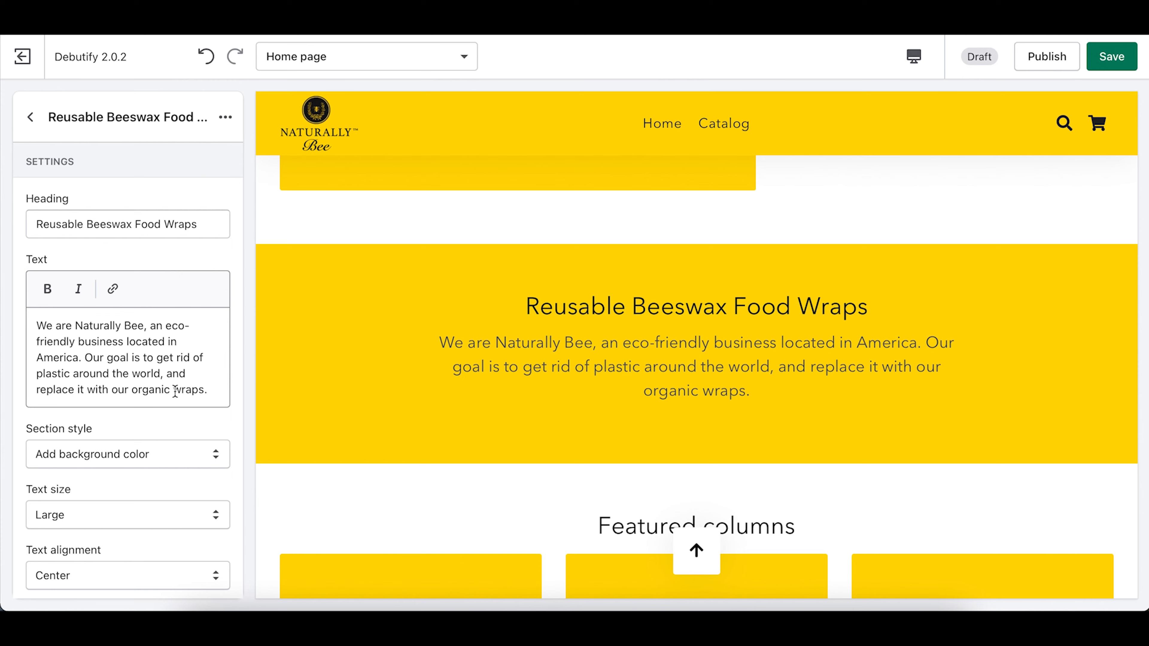
Step: Insert 'beeswax' before 'wraps' so the text ends 'our organic beeswax wraps.'
left_click(175, 390)
type("beeswax")
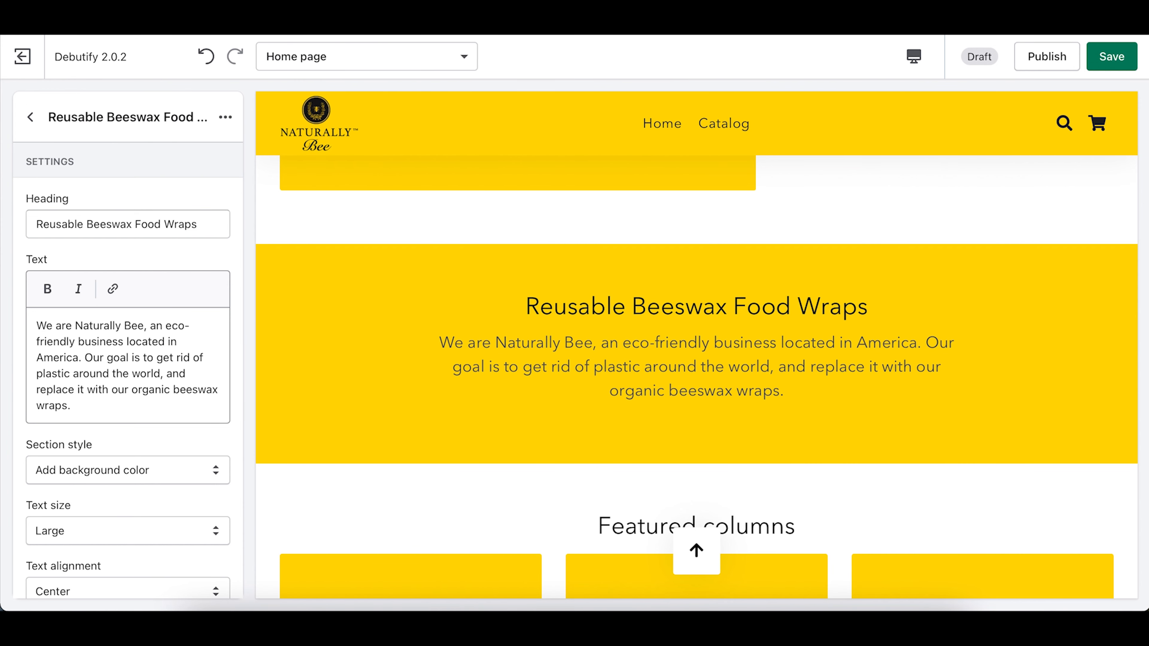
scroll(520, 348, "up", 10)
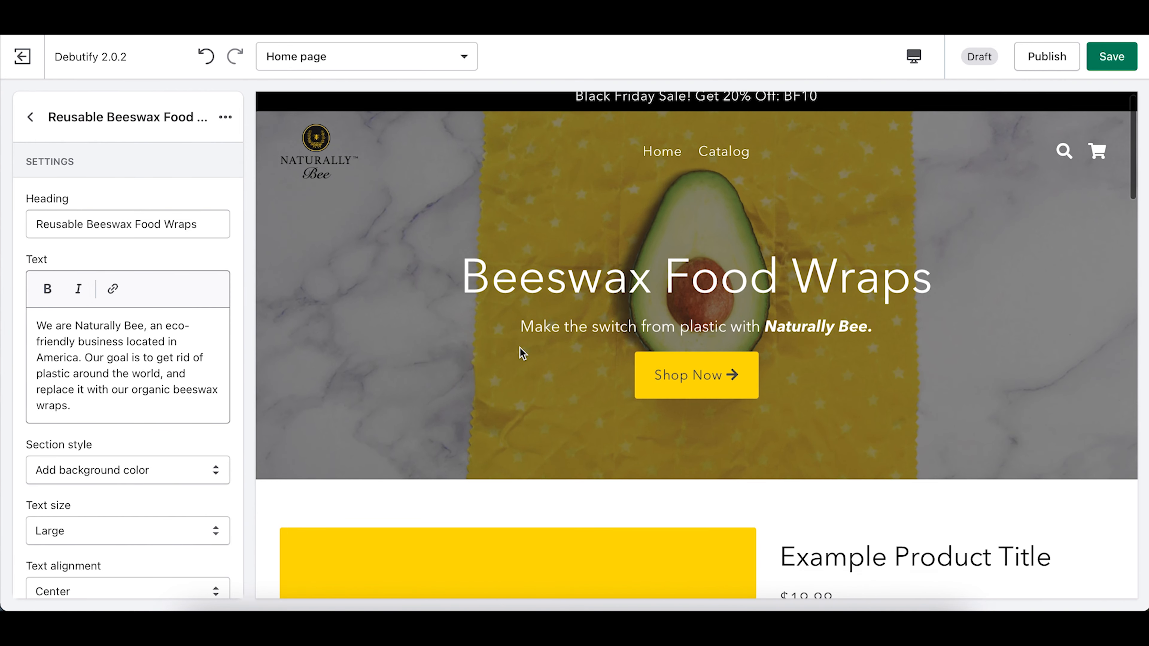
scroll(605, 304, "down", 10)
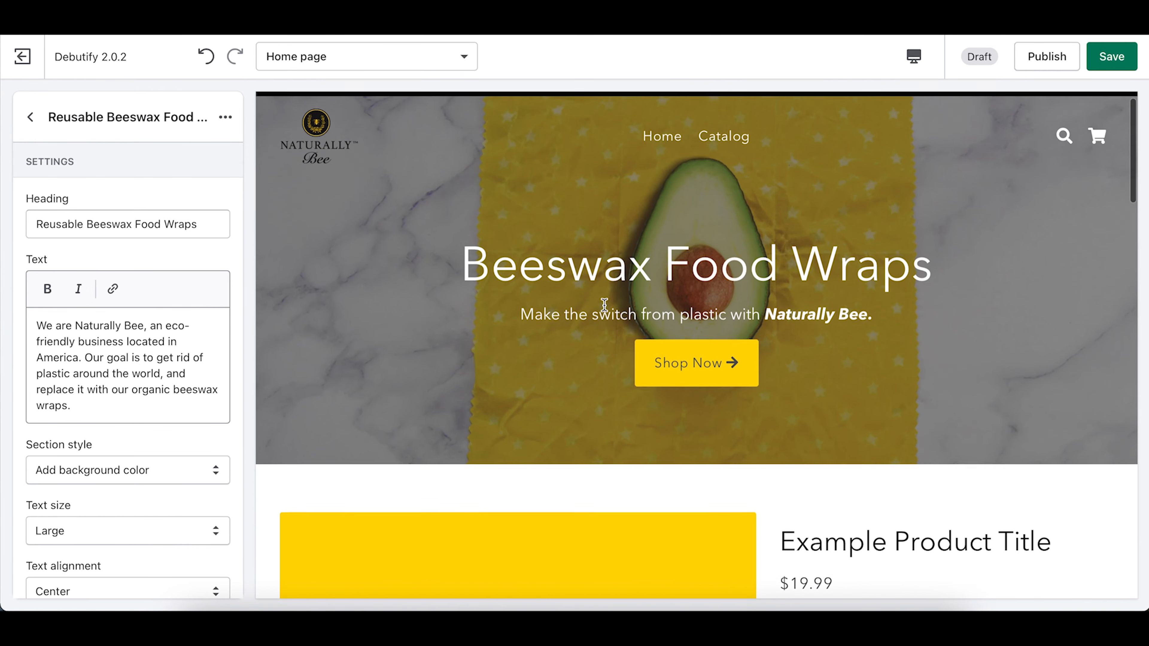
scroll(605, 304, "down", 8)
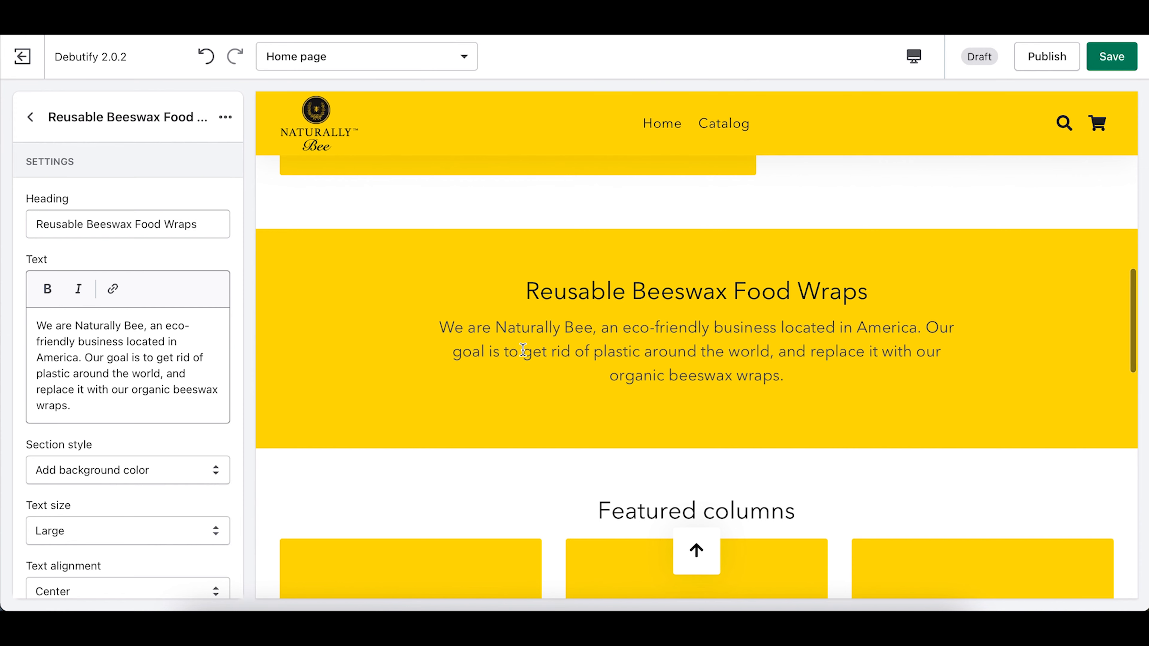
scroll(523, 350, "down", 4)
scroll(523, 350, "down", 2)
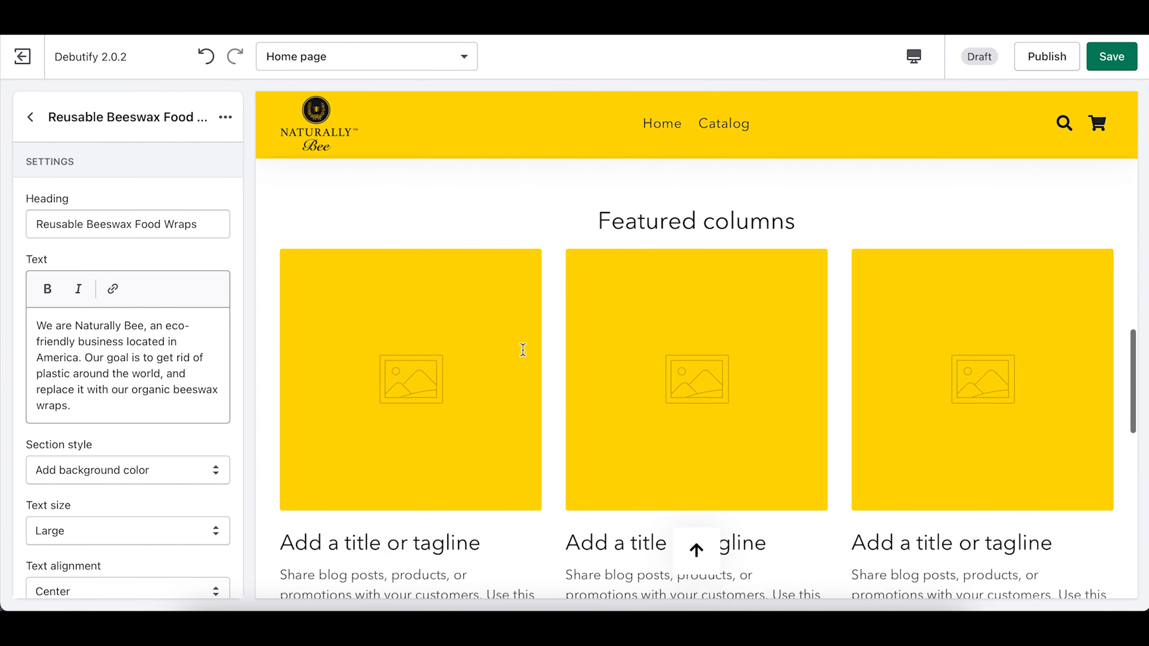
scroll(523, 350, "down", 2)
scroll(522, 350, "up", 2)
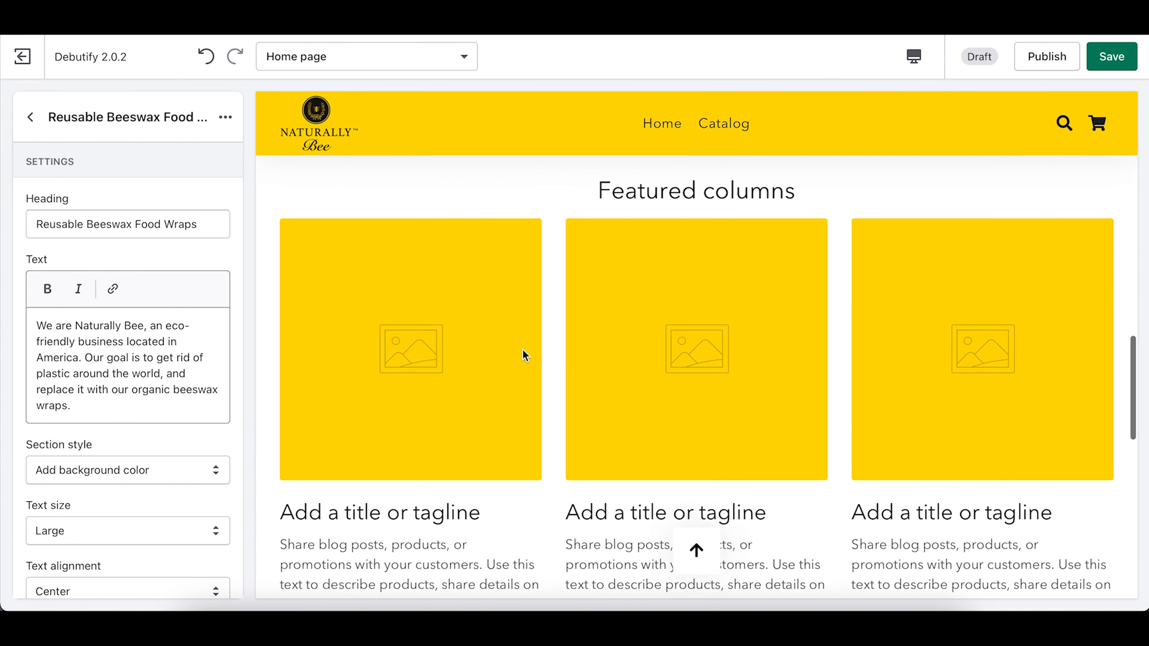
Step: Open the Featured columns section and delete its 'Featured columns' heading text
left_click(30, 117)
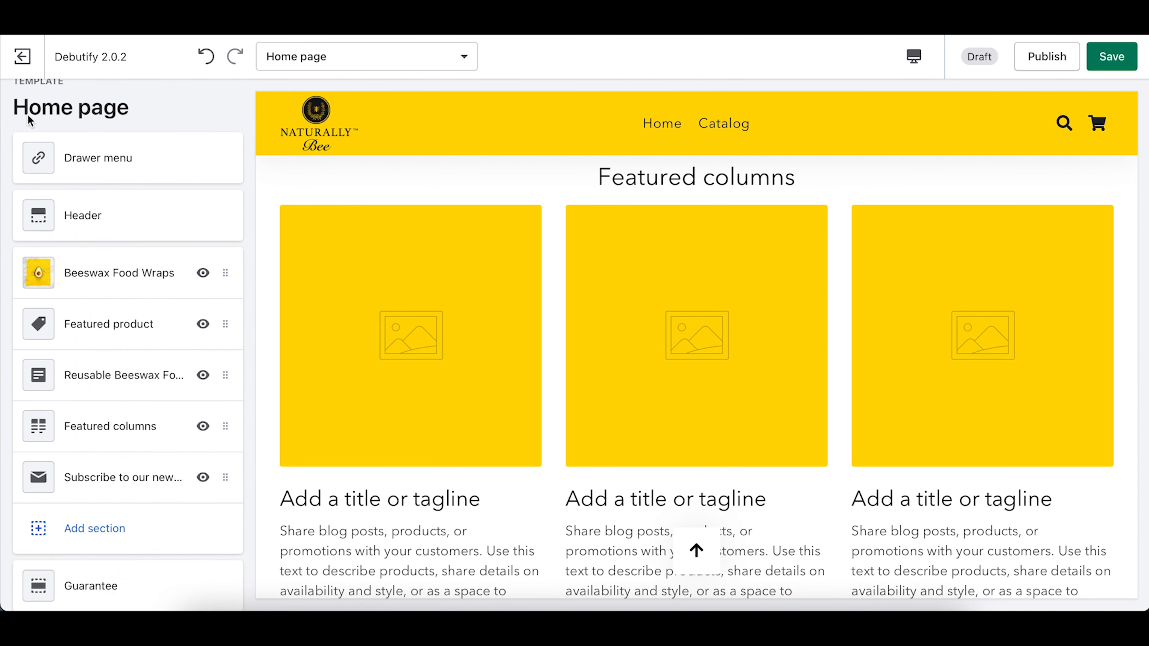
left_click(107, 426)
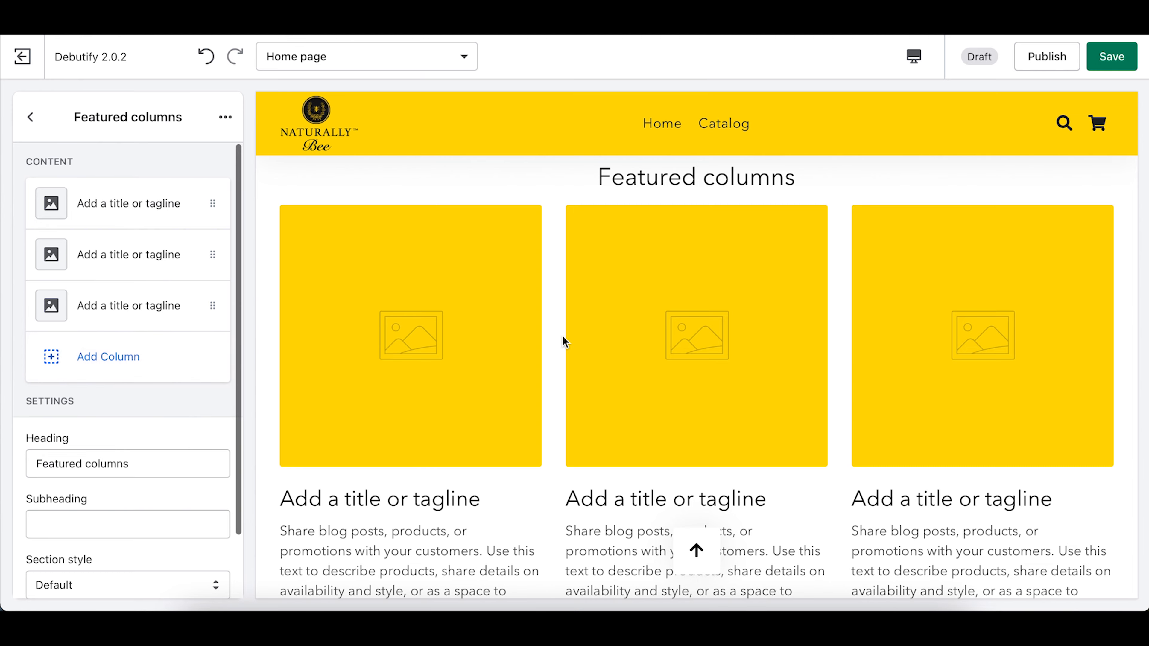
scroll(564, 339, "up", 3)
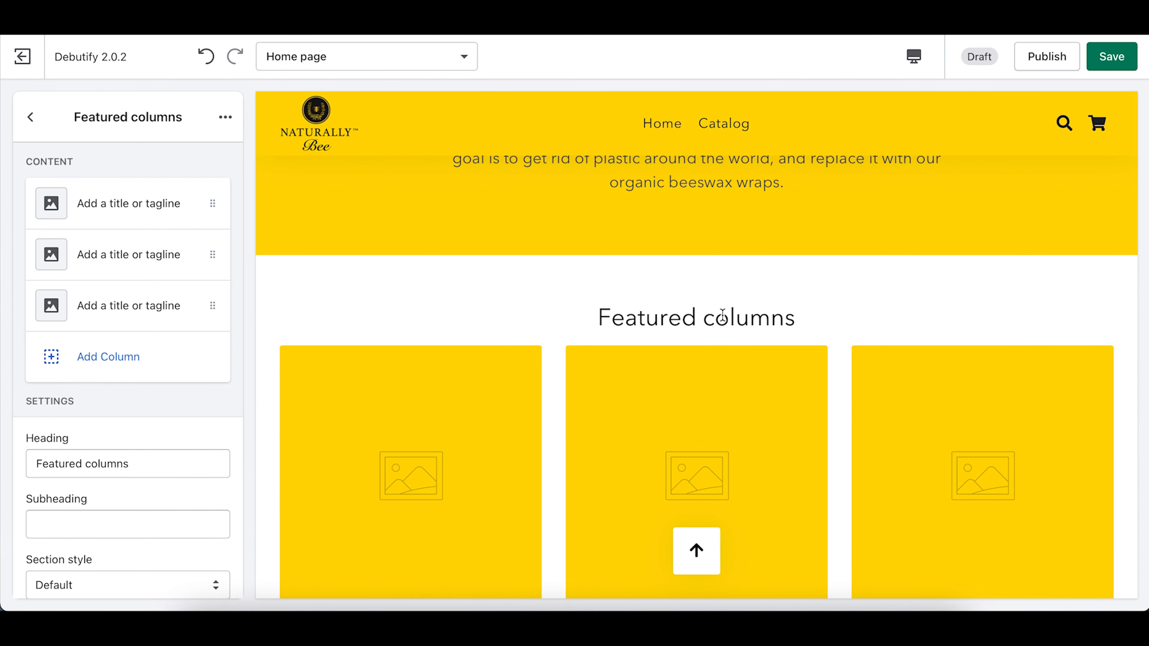
scroll(716, 454, "down", 5)
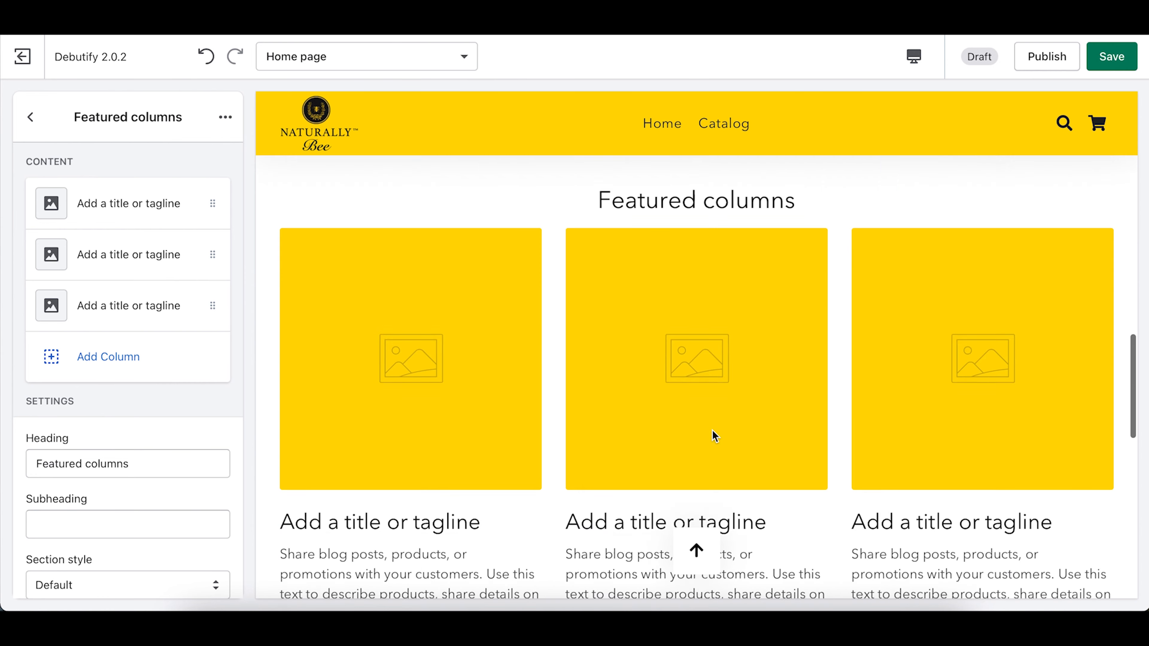
scroll(887, 403, "up", 4)
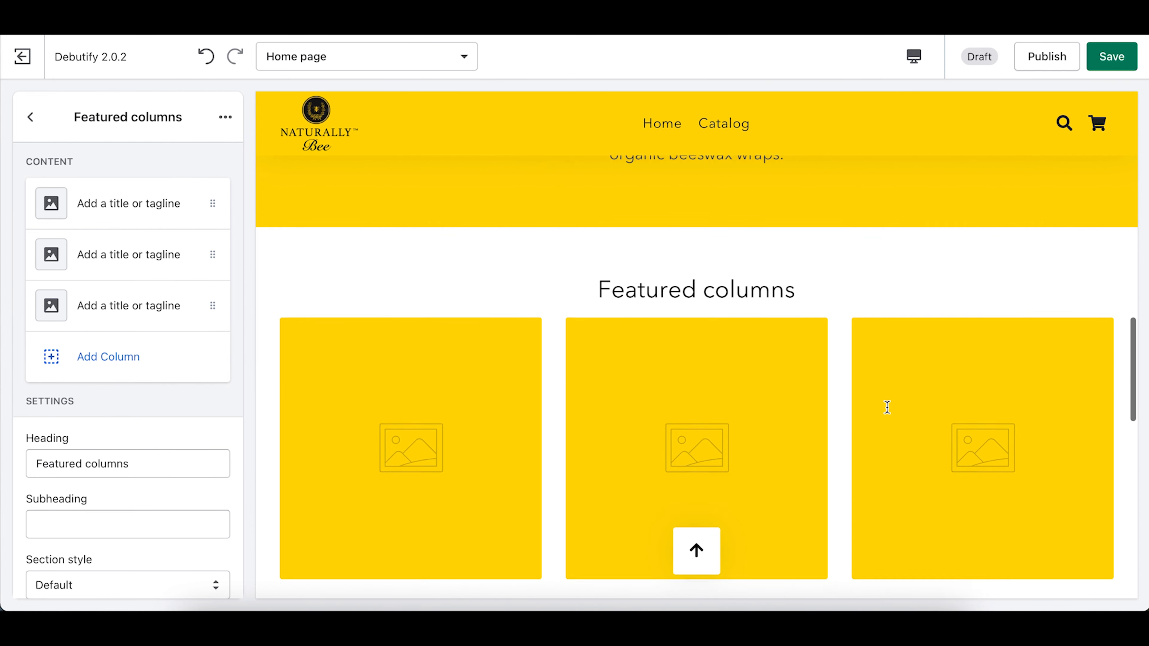
triple_click(172, 460)
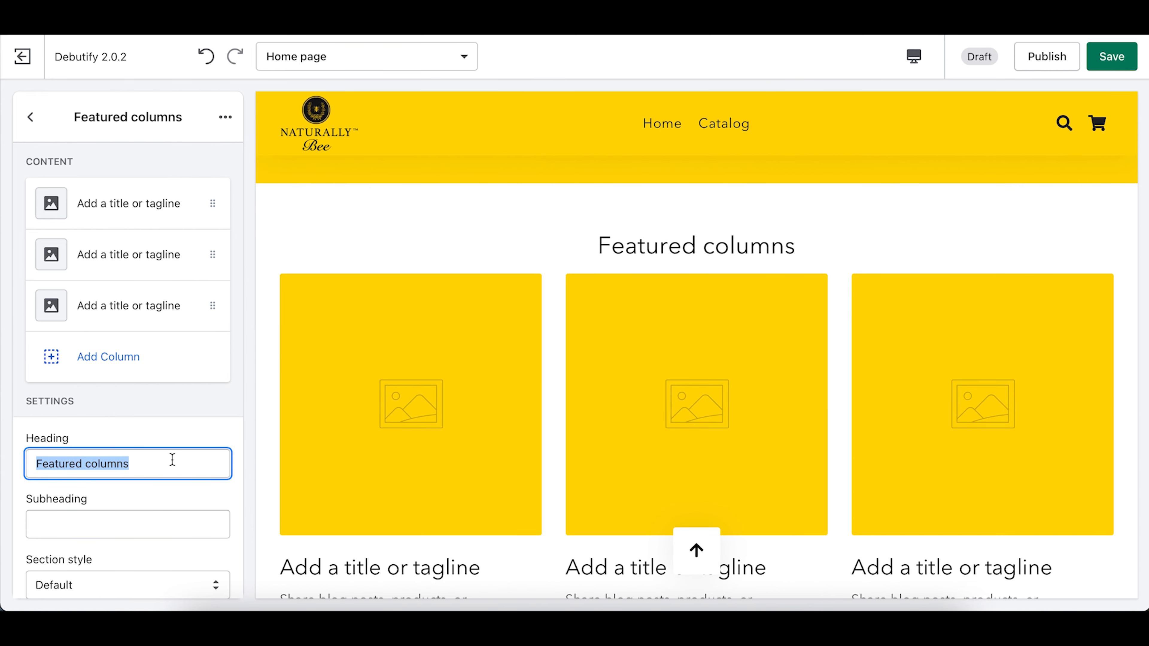
key("BackSpace")
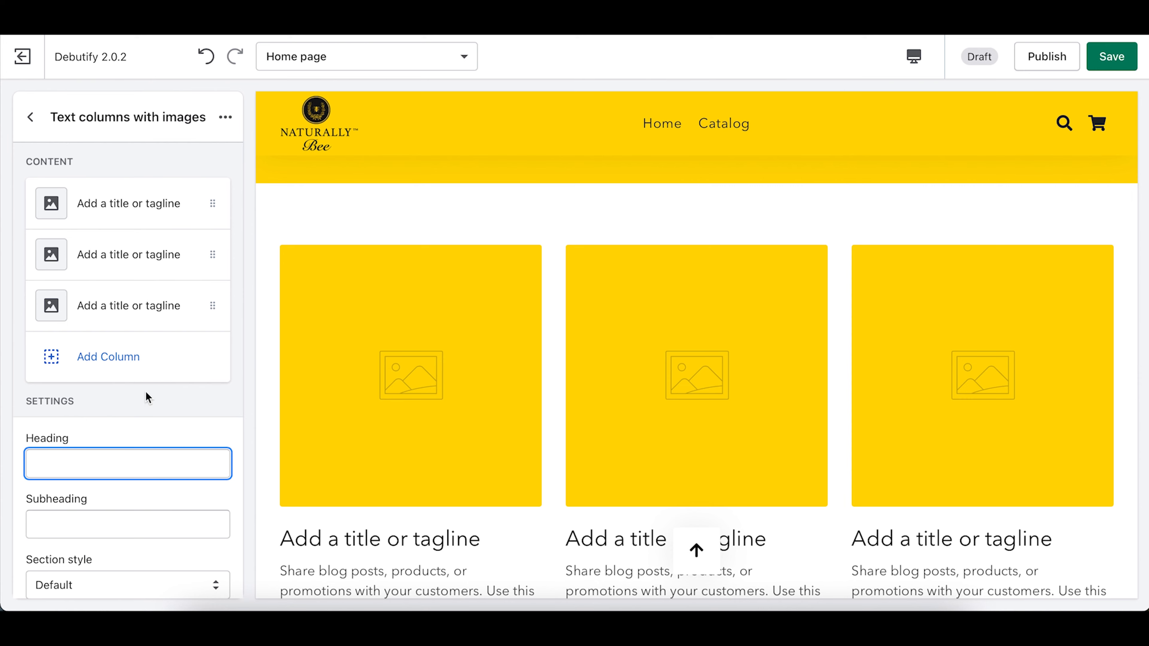
scroll(587, 301, "down", 1)
scroll(587, 301, "up", 4)
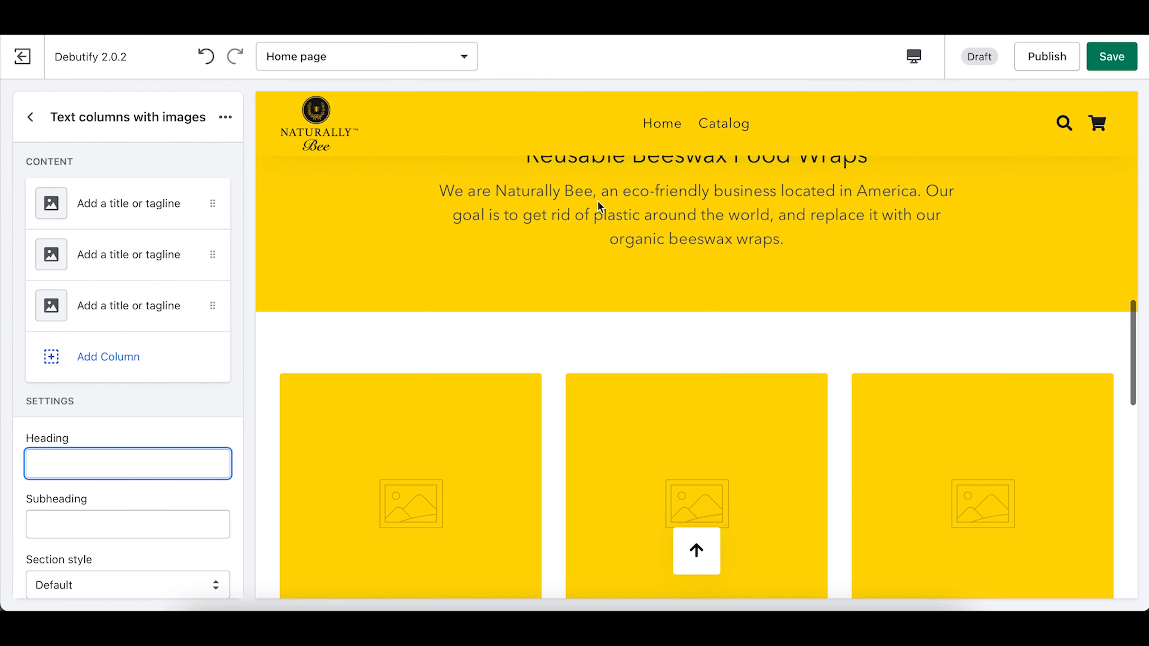
left_click(558, 325)
scroll(557, 325, "down", 5)
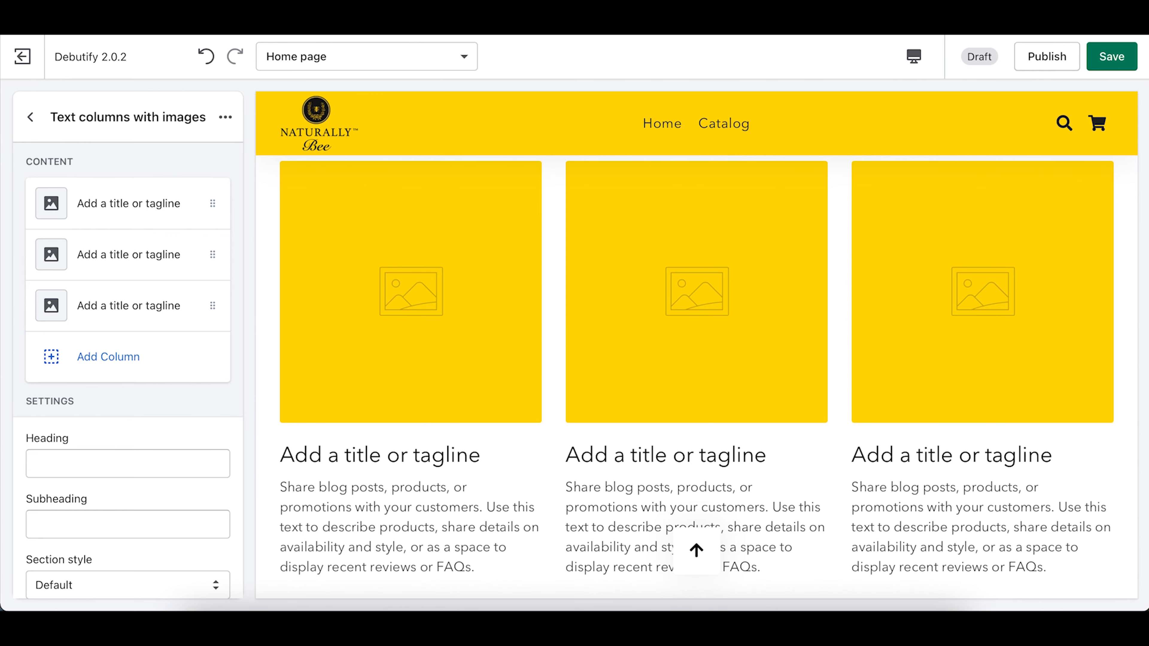
left_click(834, 629)
Step: Set the first column's heading to '100% Organic & Natural' from the notes
scroll(262, 262, "down", 3)
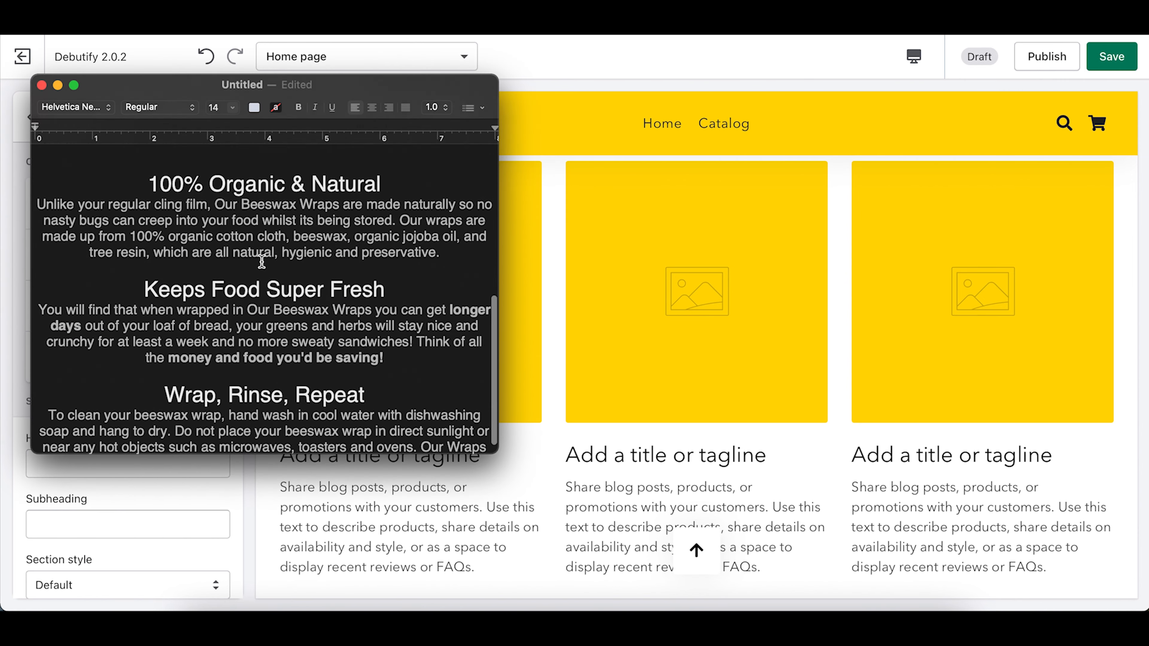
scroll(259, 261, "up", 3)
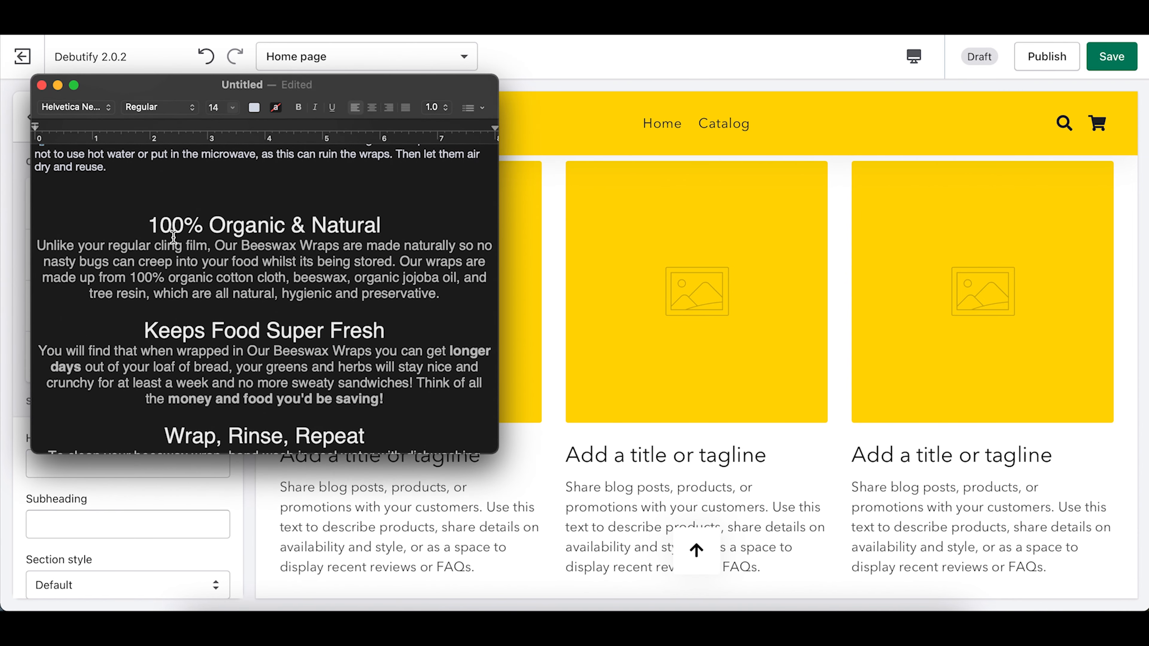
left_click_drag(148, 225, 409, 225)
key("super+c")
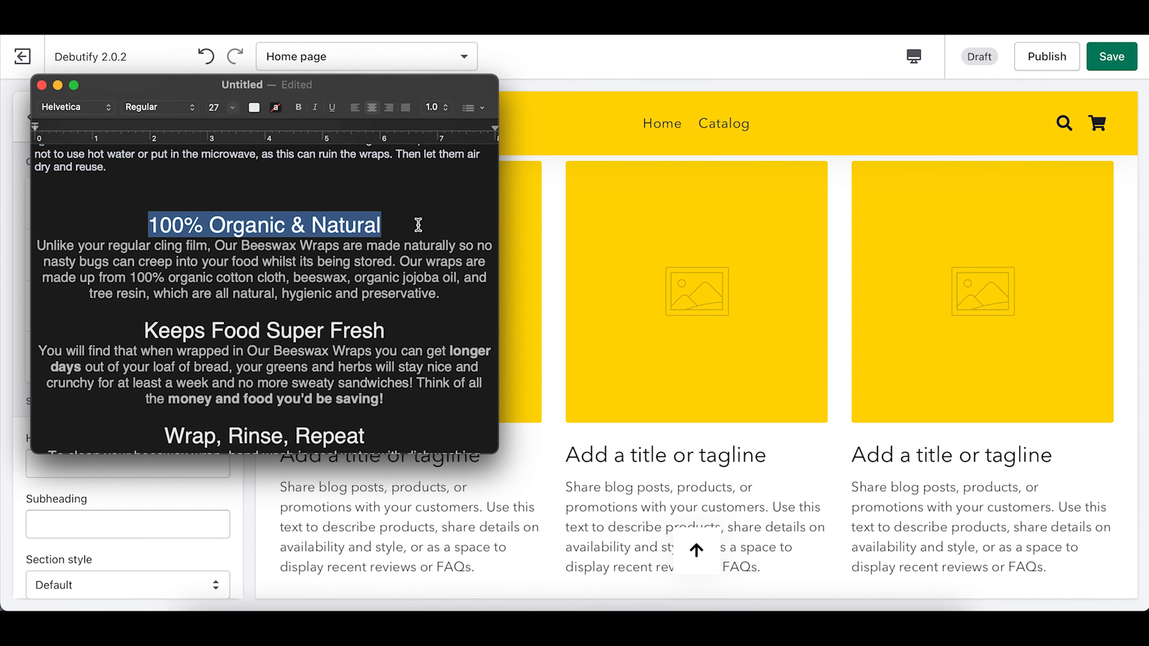
left_click(422, 527)
left_click(133, 202)
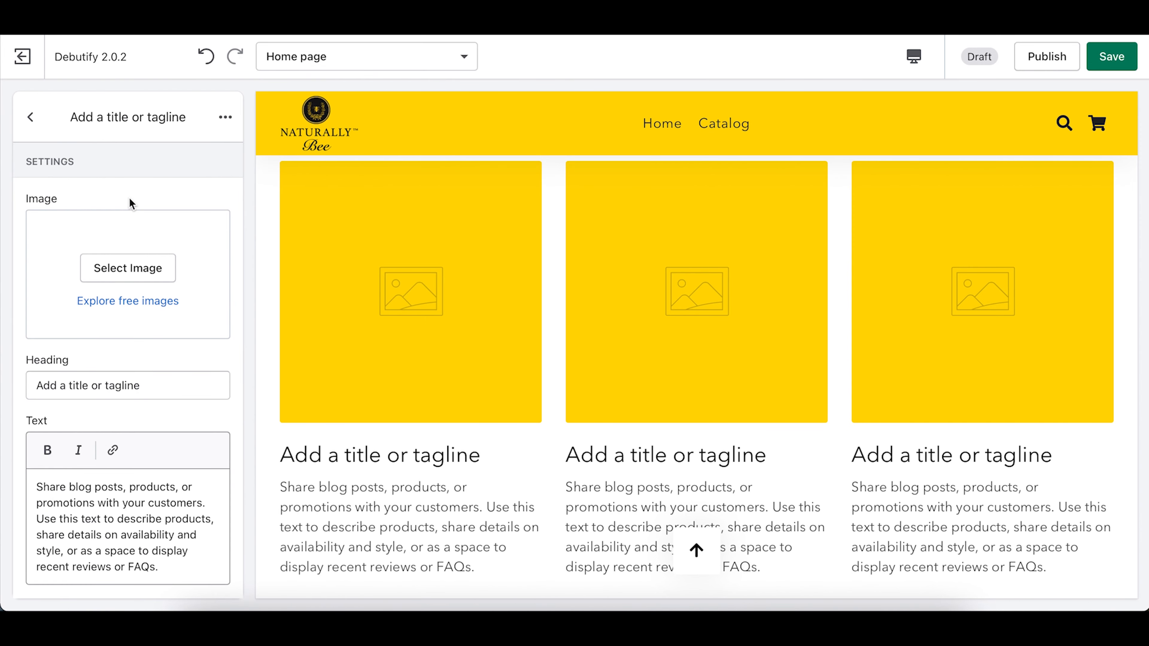
scroll(105, 453, "down", 2)
triple_click(117, 300)
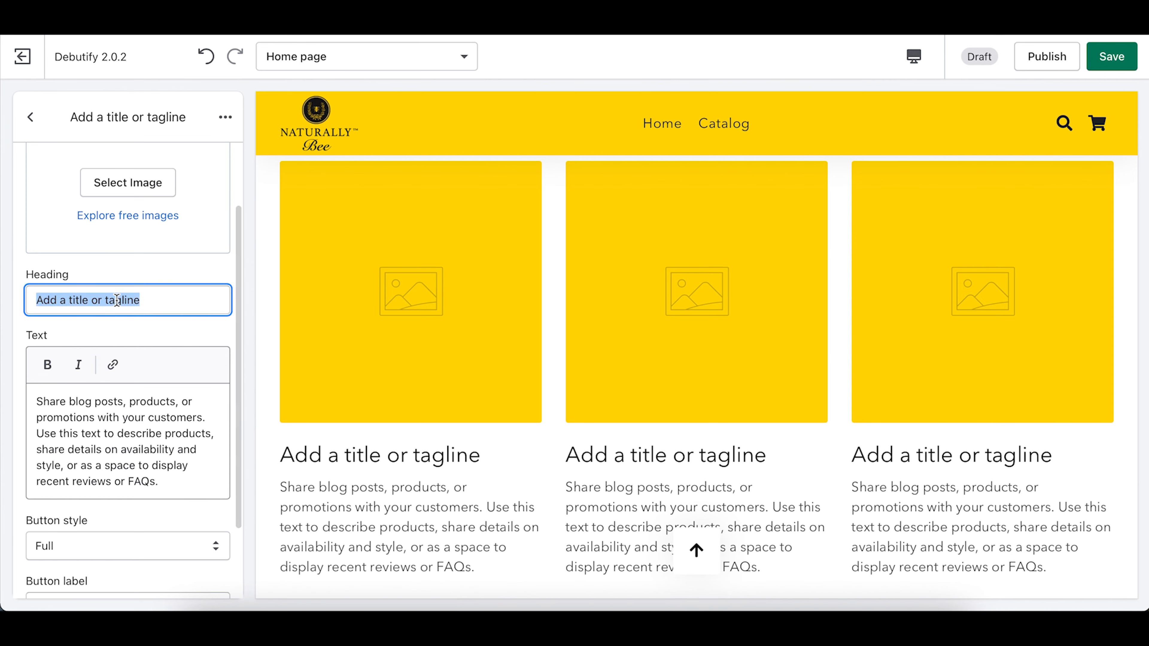
key("super+v")
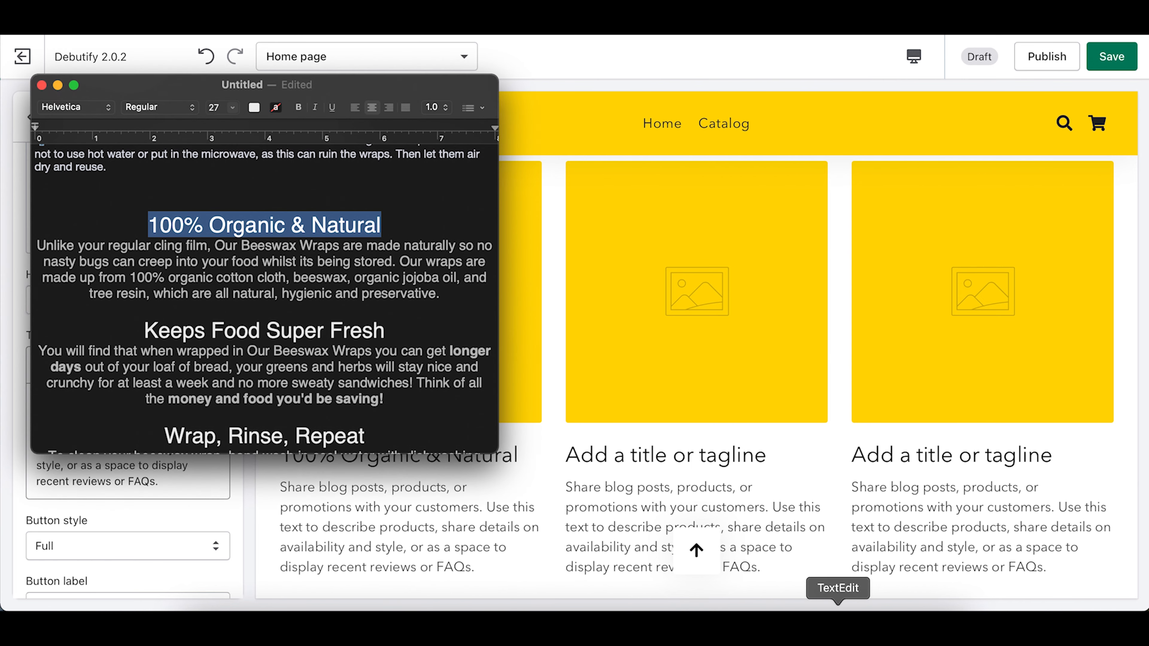
Step: Replace the first column's placeholder text with the organic and natural paragraph from the notes
left_click(838, 604)
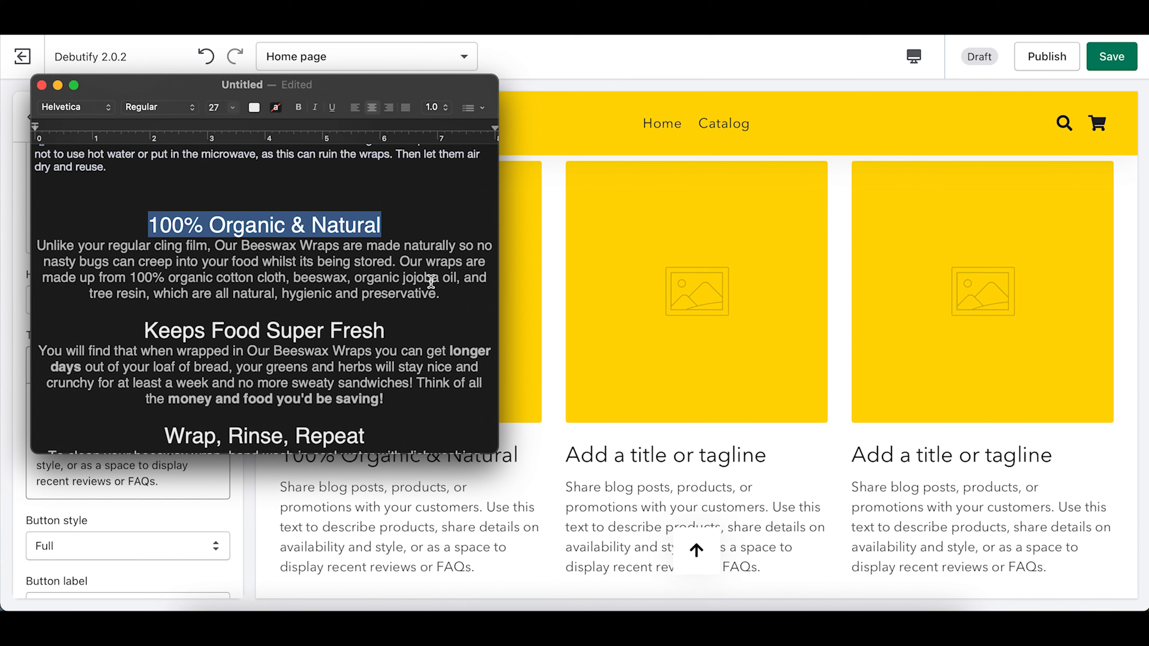
left_click_drag(448, 294, 1, 247)
key("super+c")
left_click(457, 504)
triple_click(69, 447)
key("super+v")
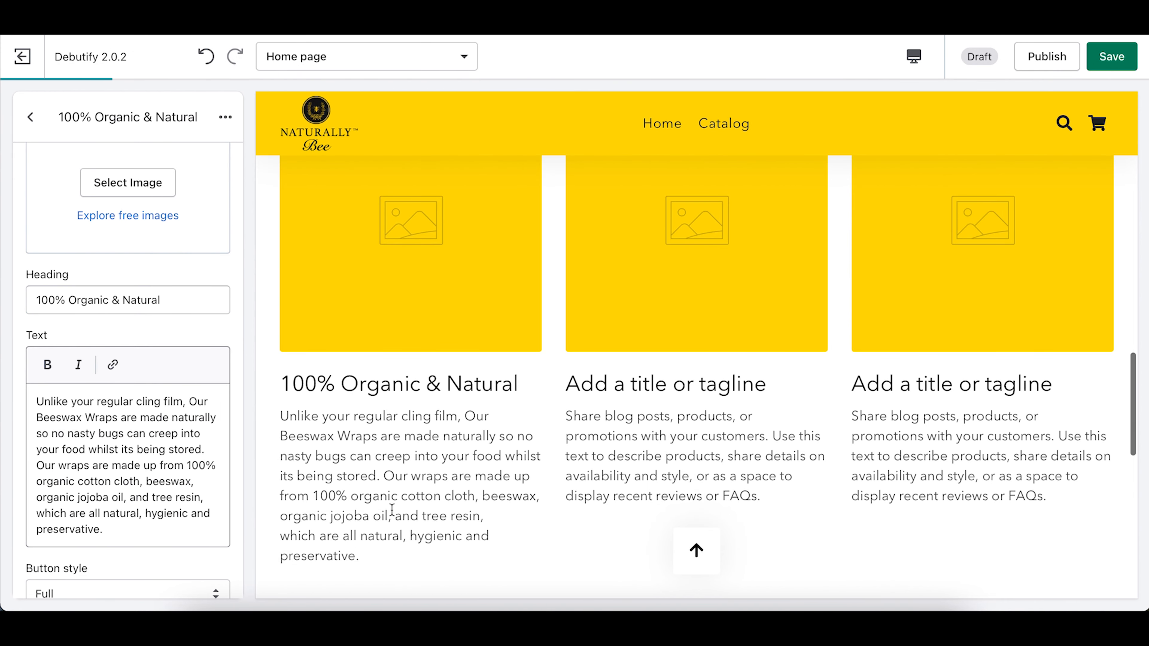
scroll(115, 362, "up", 4)
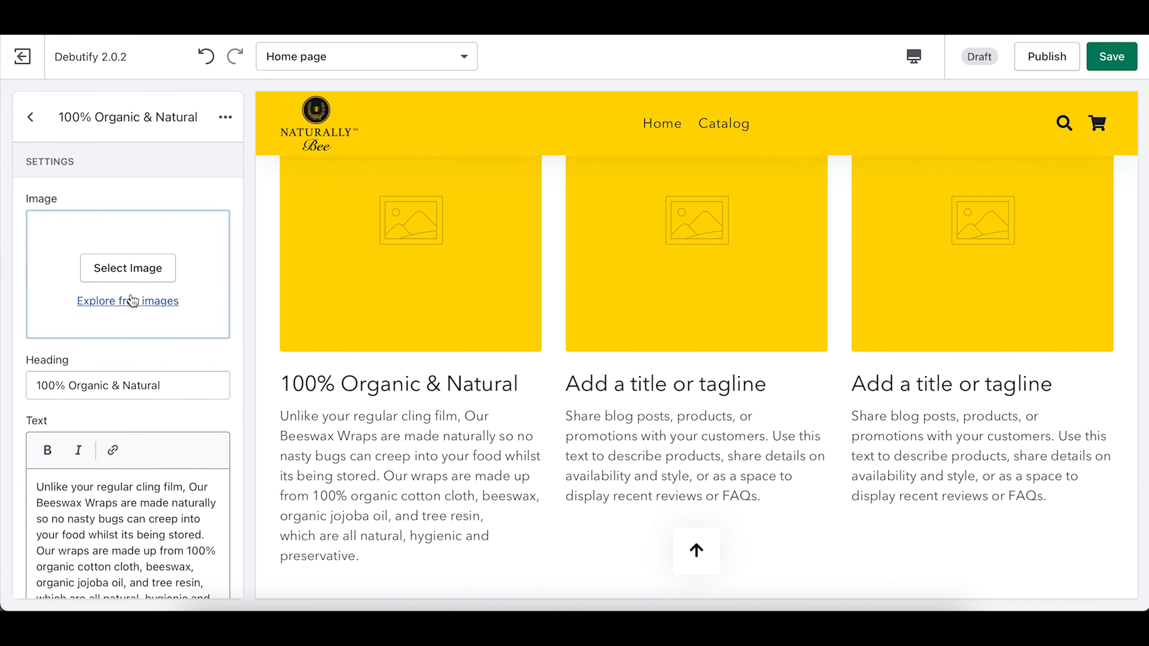
Step: Upload VID_0891.jpg as the first column's image and return to the column list
left_click(147, 273)
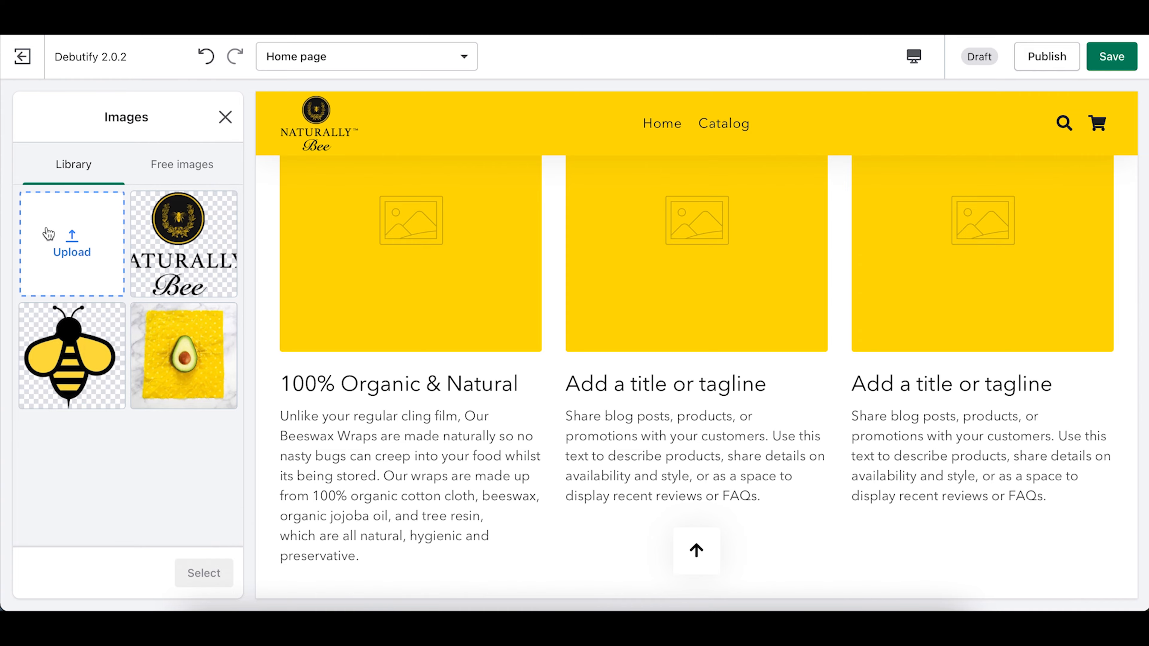
left_click(47, 233)
scroll(676, 297, "down", 3)
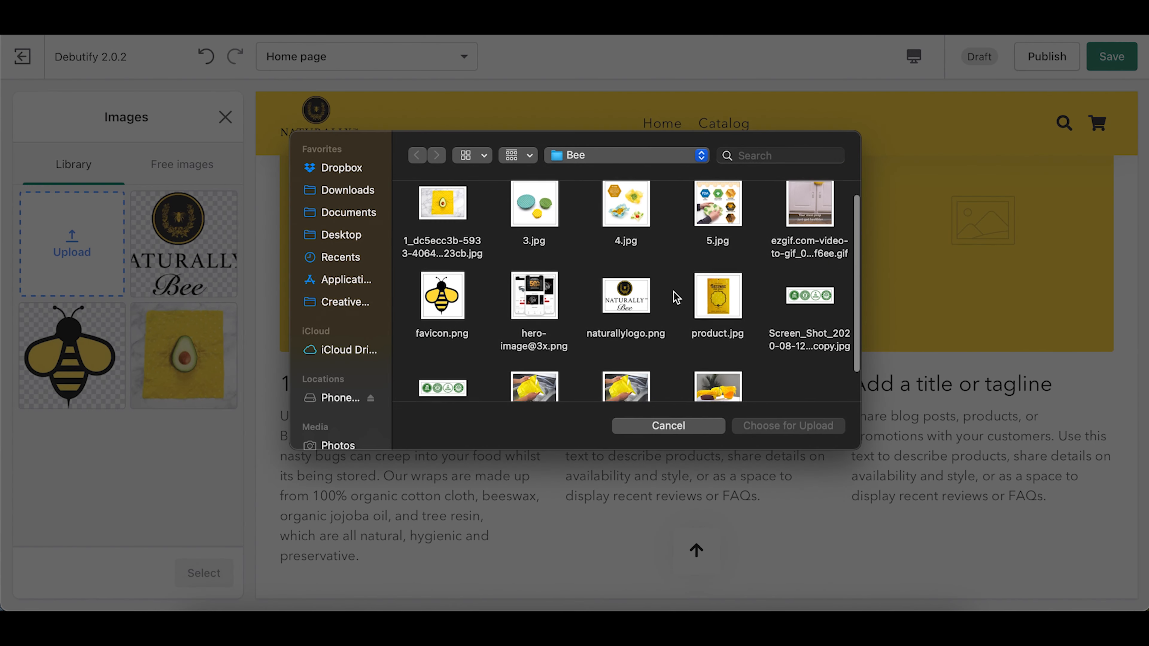
double_click(718, 337)
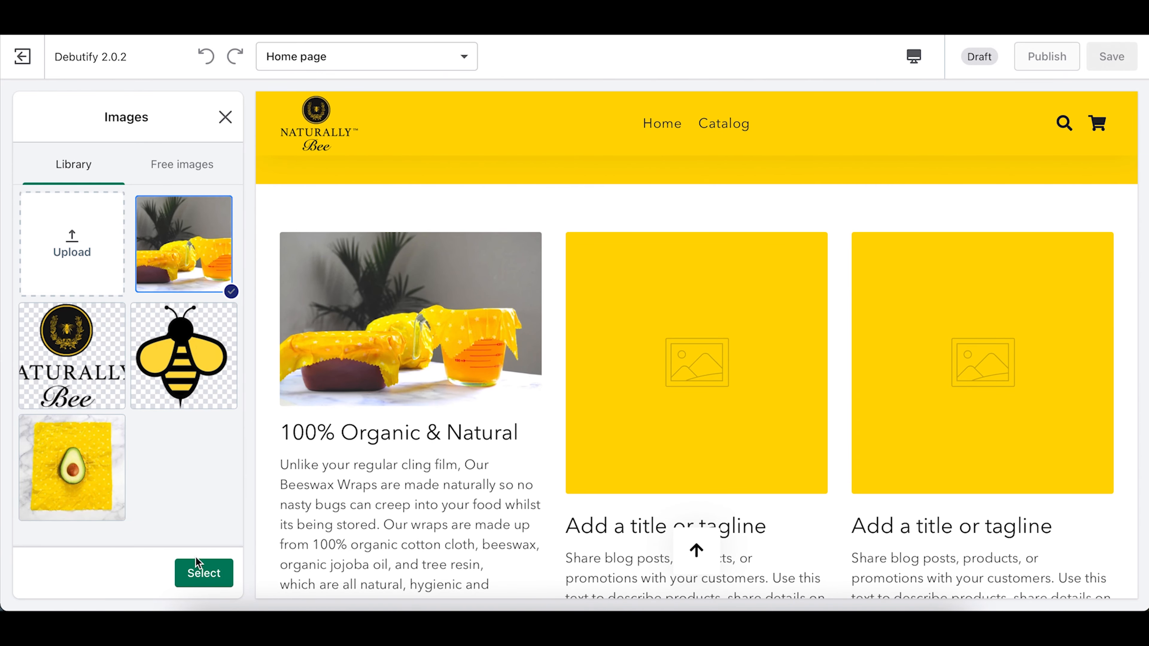
left_click(199, 568)
left_click(36, 123)
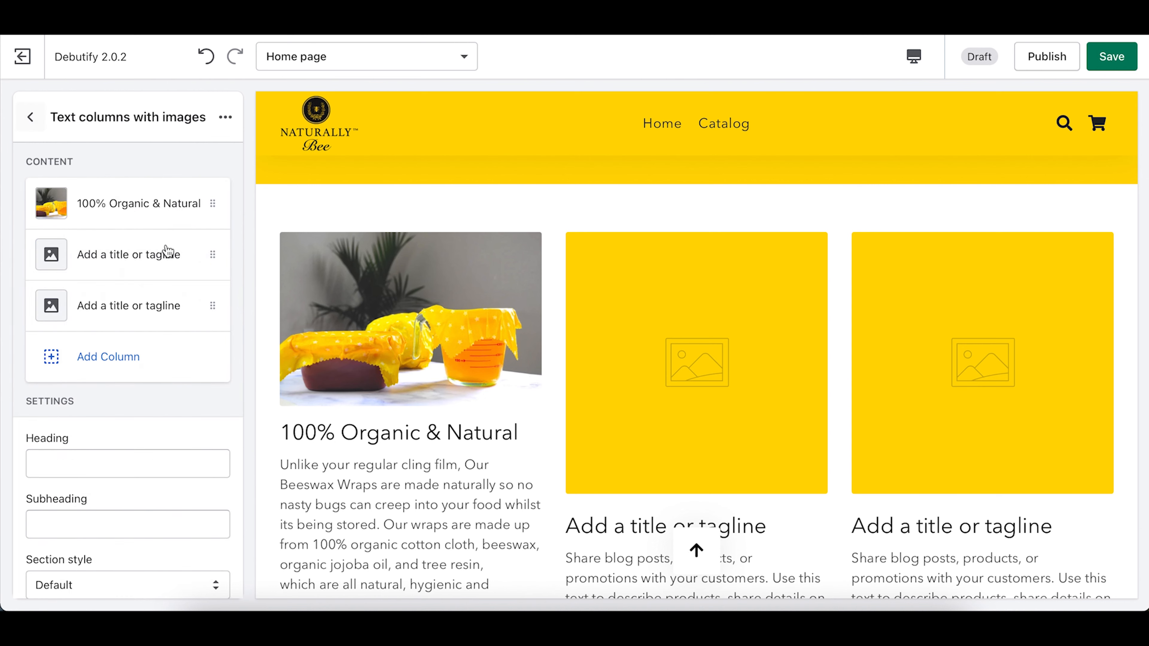
Step: Set the second column's heading to 'Keeps Food Super Fresh'
left_click(129, 254)
left_click(838, 627)
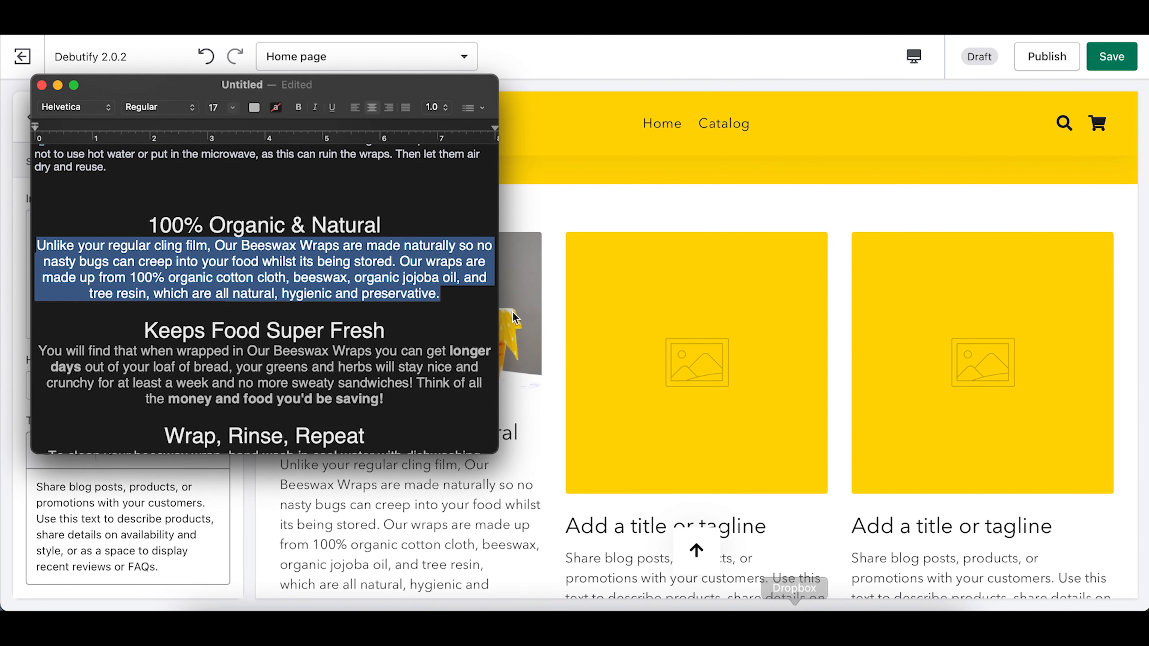
left_click(215, 350)
left_click_drag(146, 330, 472, 330)
left_click_drag(385, 330, 144, 332)
key("super+c")
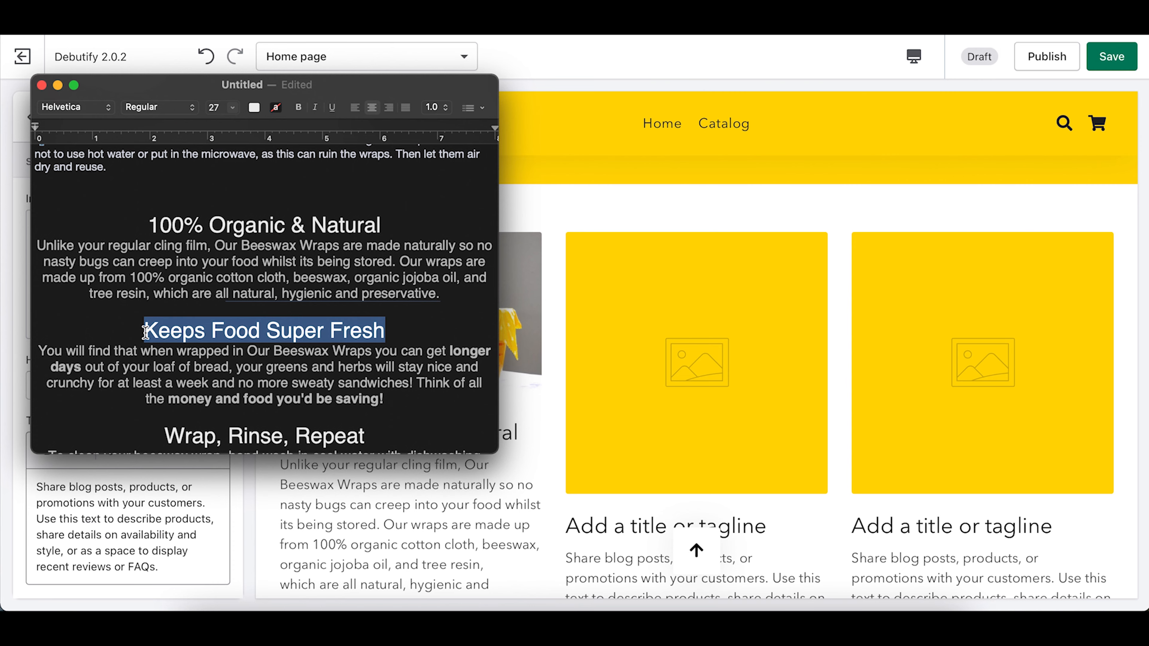
left_click(371, 508)
triple_click(71, 385)
key("super+v")
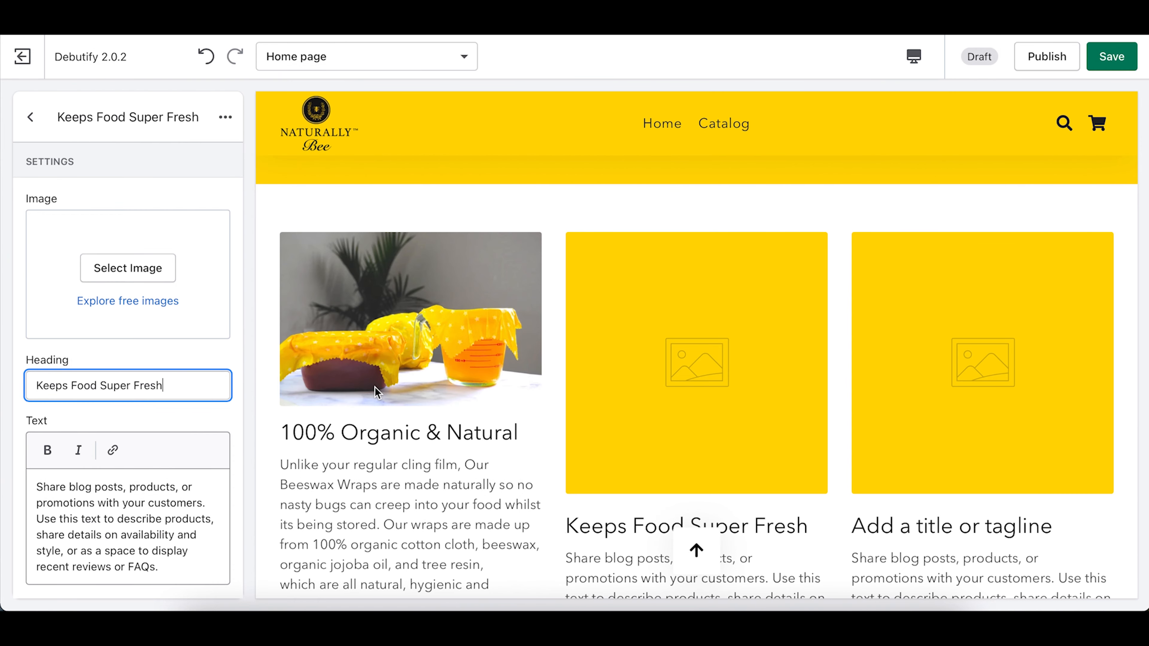
Step: Paste the Keeps Food Super Fresh paragraph from the notes into the second column's text
scroll(379, 392, "down", 2)
left_click(828, 608)
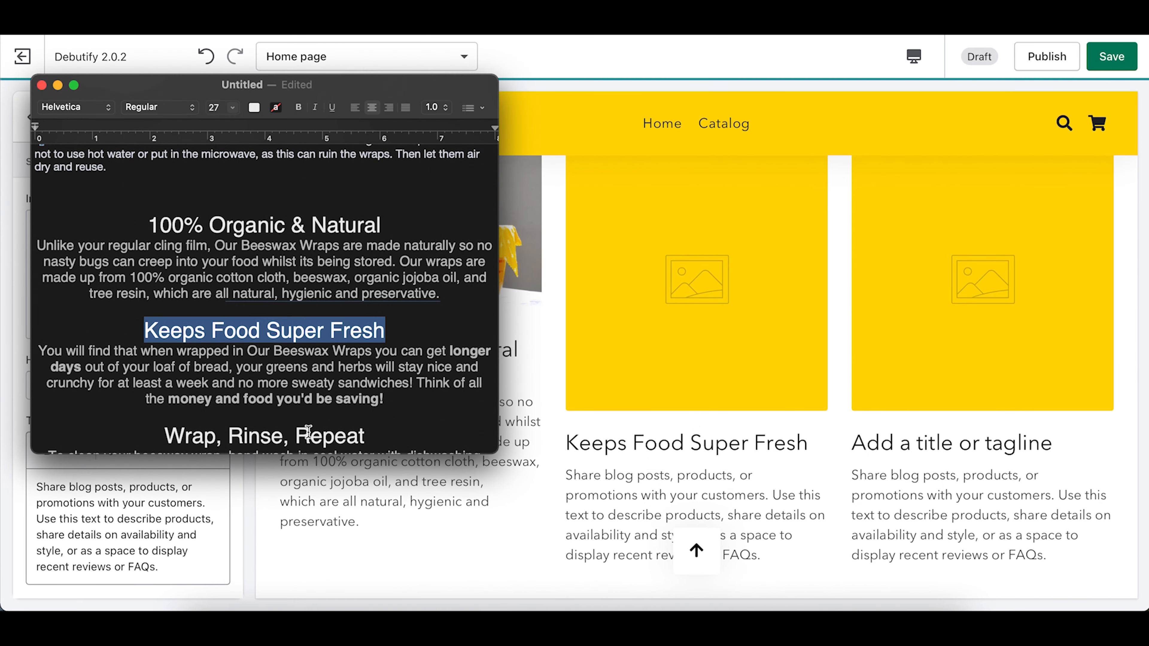
left_click_drag(41, 348, 404, 401)
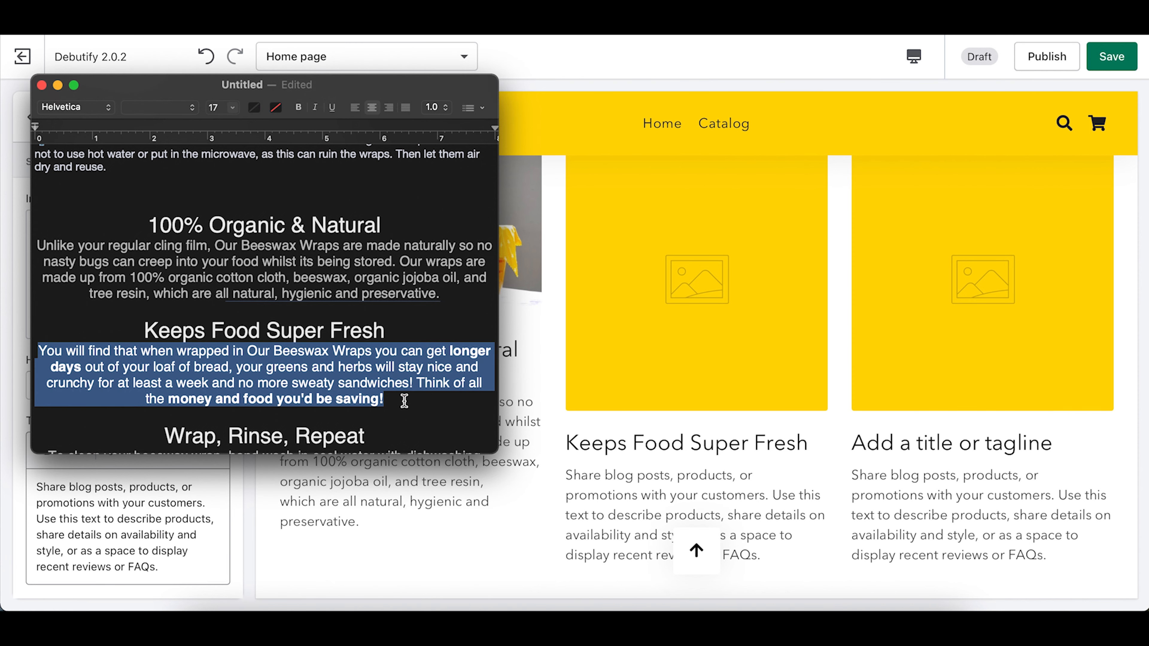
key("super+c")
left_click(412, 540)
triple_click(141, 541)
key("super+v")
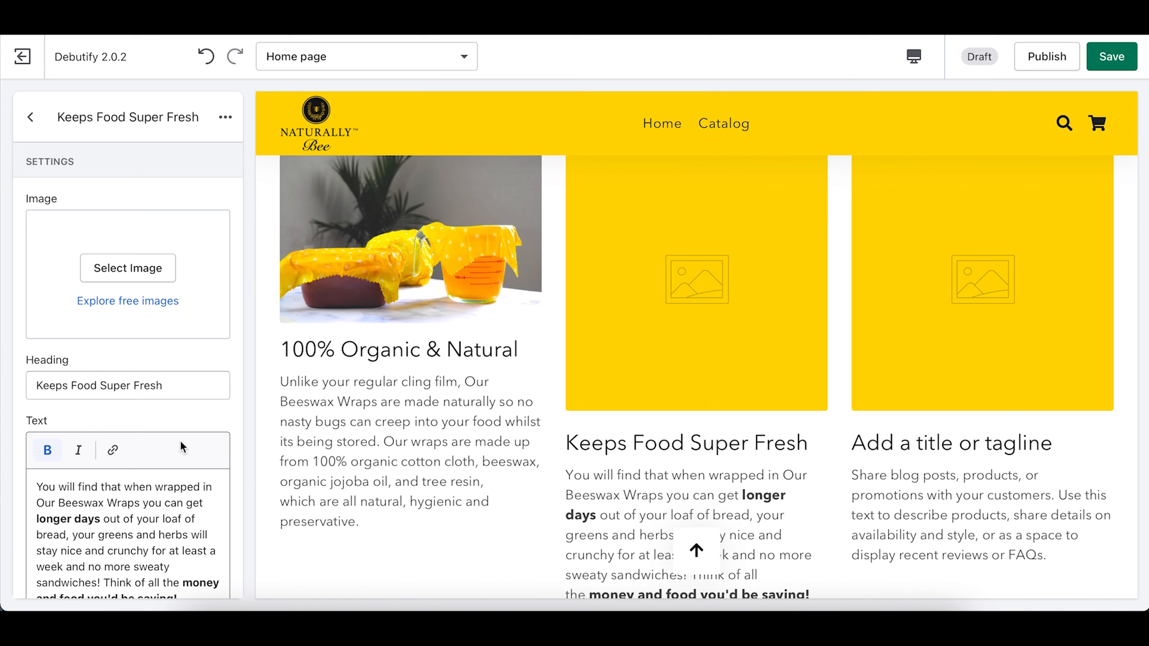
Step: Upload the avocado-on-wrap photo as the second column's image and return to the column list
left_click(131, 271)
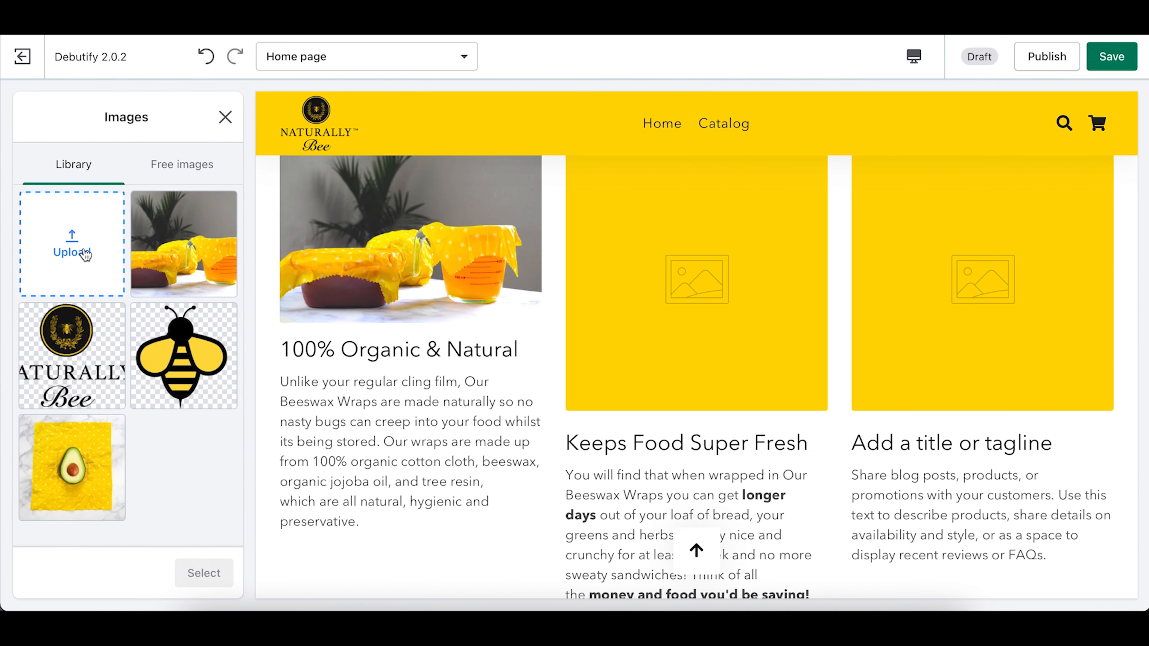
left_click(85, 255)
scroll(622, 273, "down", 5)
scroll(622, 274, "up", 3)
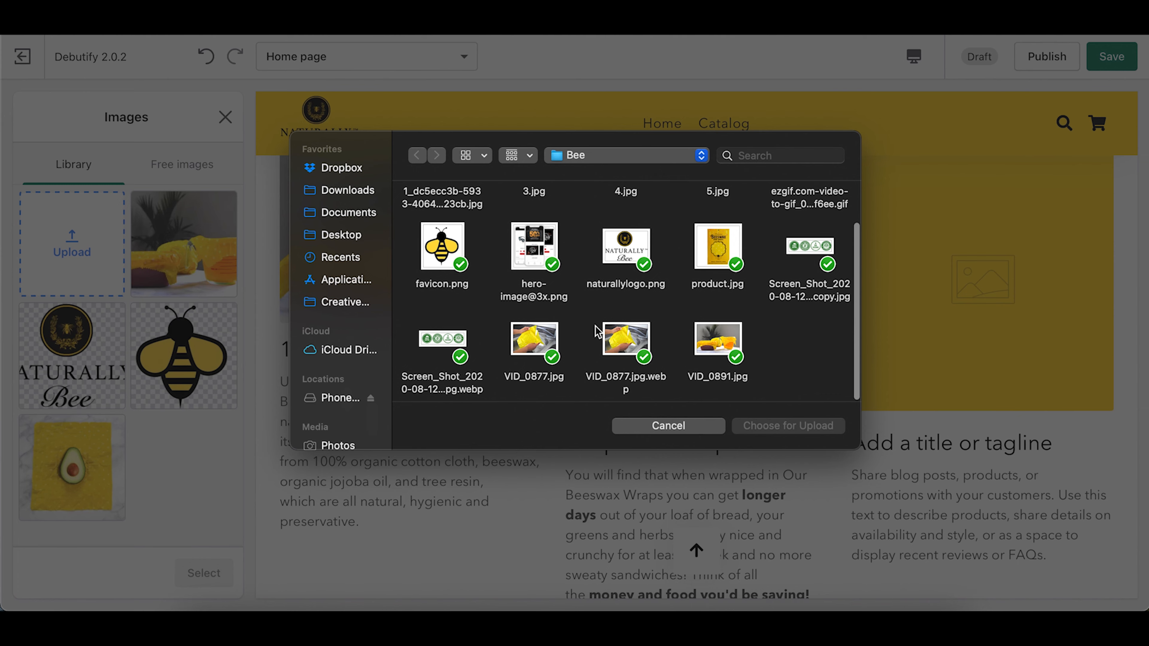
scroll(643, 315, "up", 2)
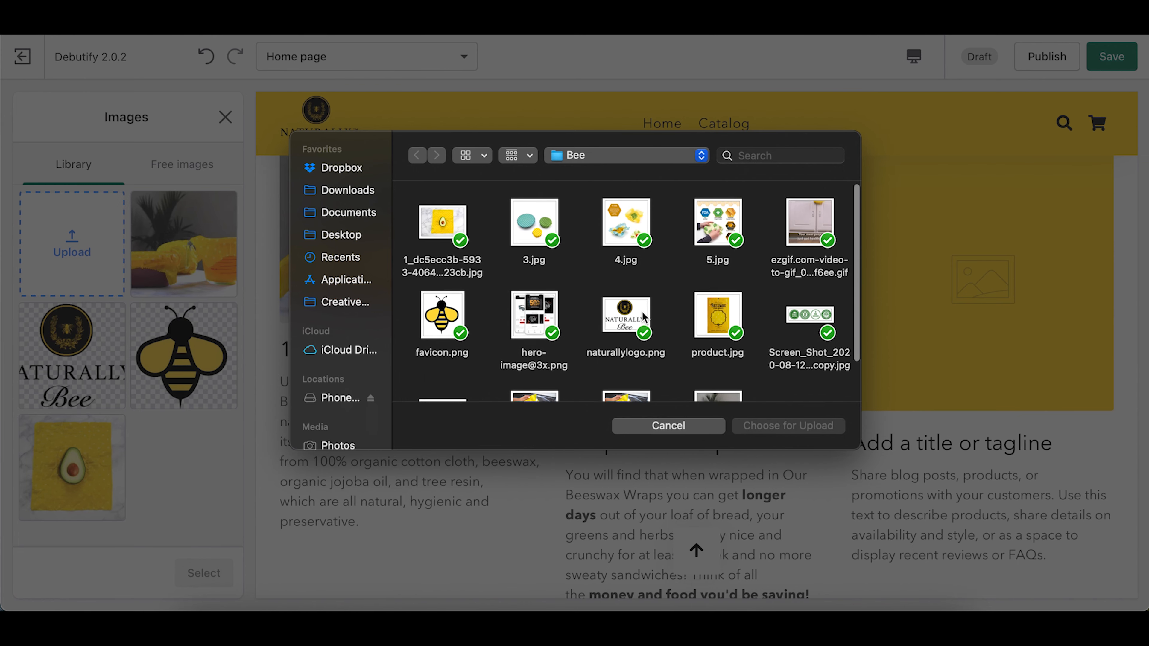
double_click(434, 240)
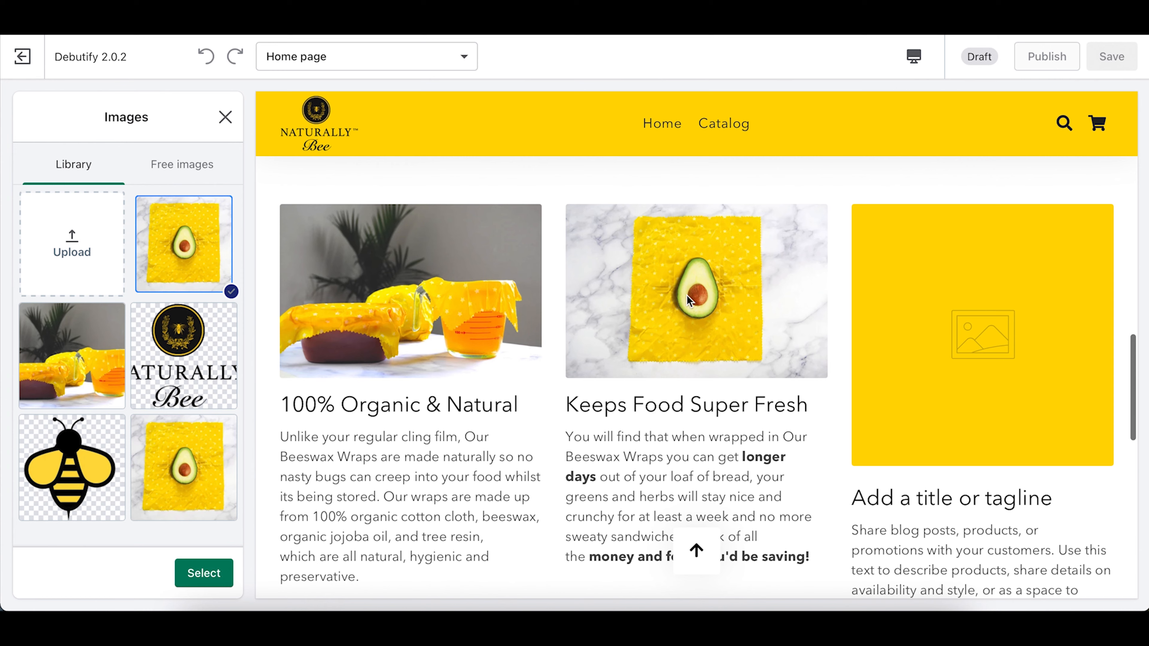
left_click(204, 574)
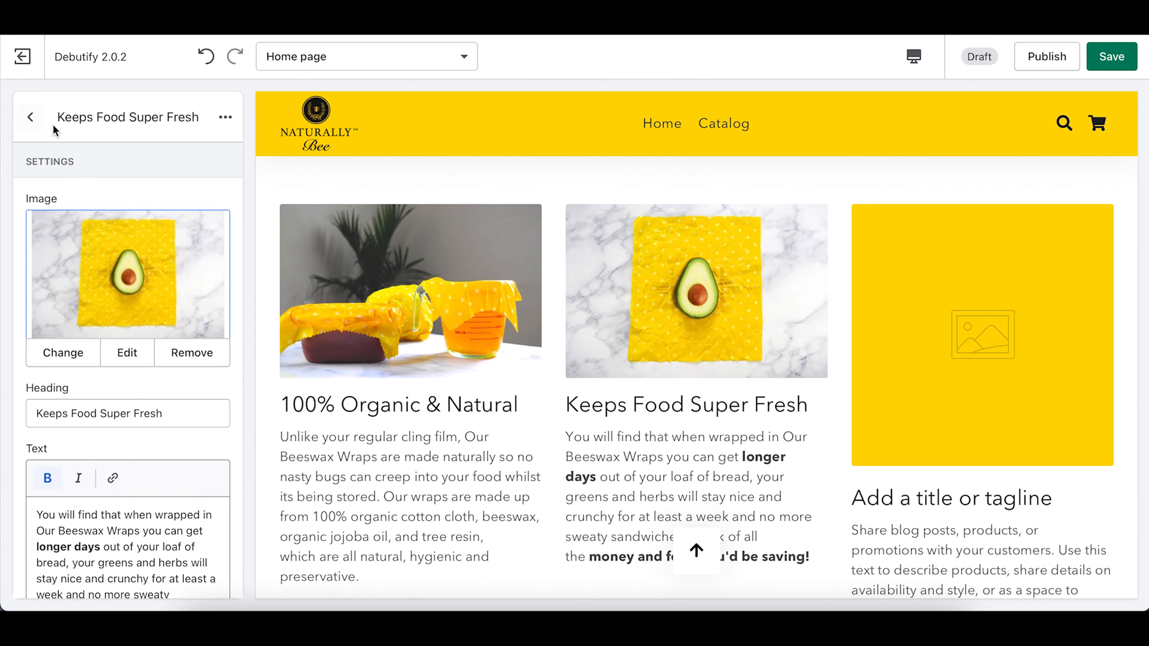
left_click(30, 118)
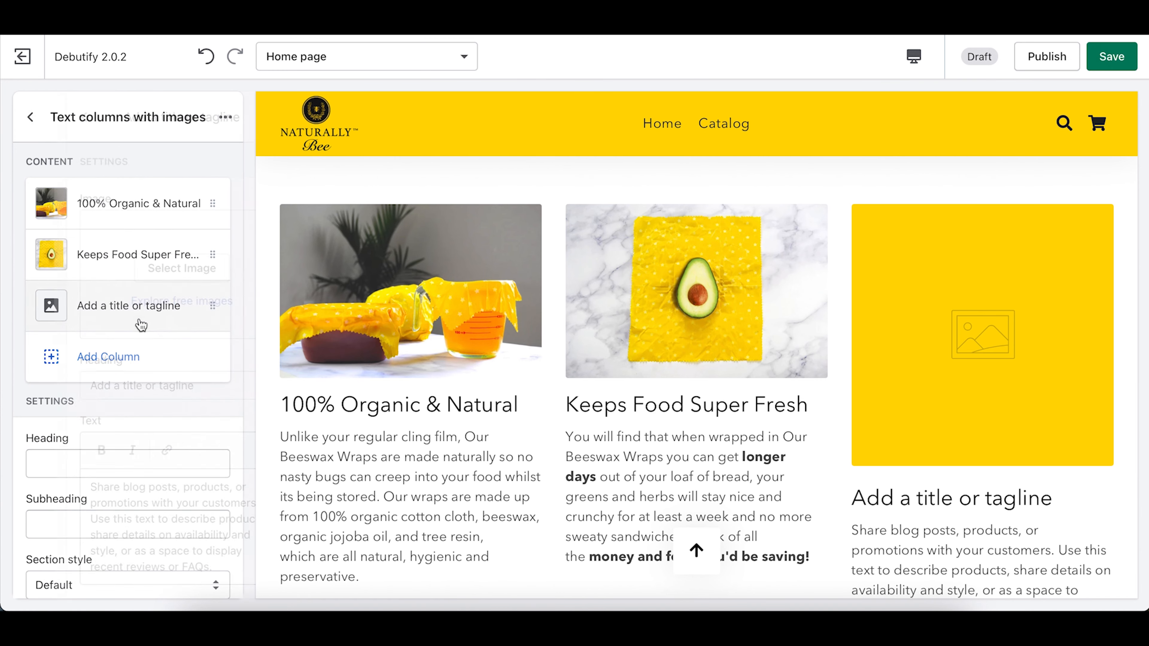
Step: Set the third column's heading to 'Wrap, Rinse, Repeat'
left_click(136, 310)
left_click(834, 609)
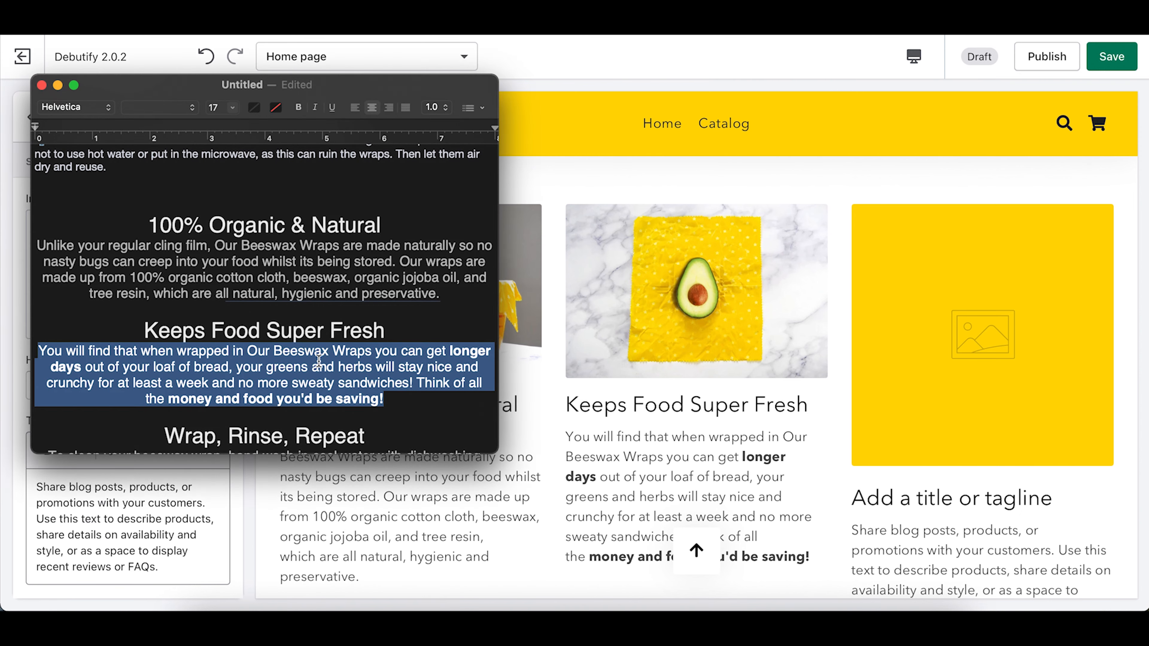
scroll(216, 339, "down", 2)
mouse_move(163, 379)
left_mouse_down()
mouse_move(428, 378)
mouse_move(157, 381)
left_mouse_up()
key("super+Tab")
triple_click(101, 383)
key("super+v")
Step: Paste the wrap-care paragraph from the notes into the third column's text
left_click(834, 609)
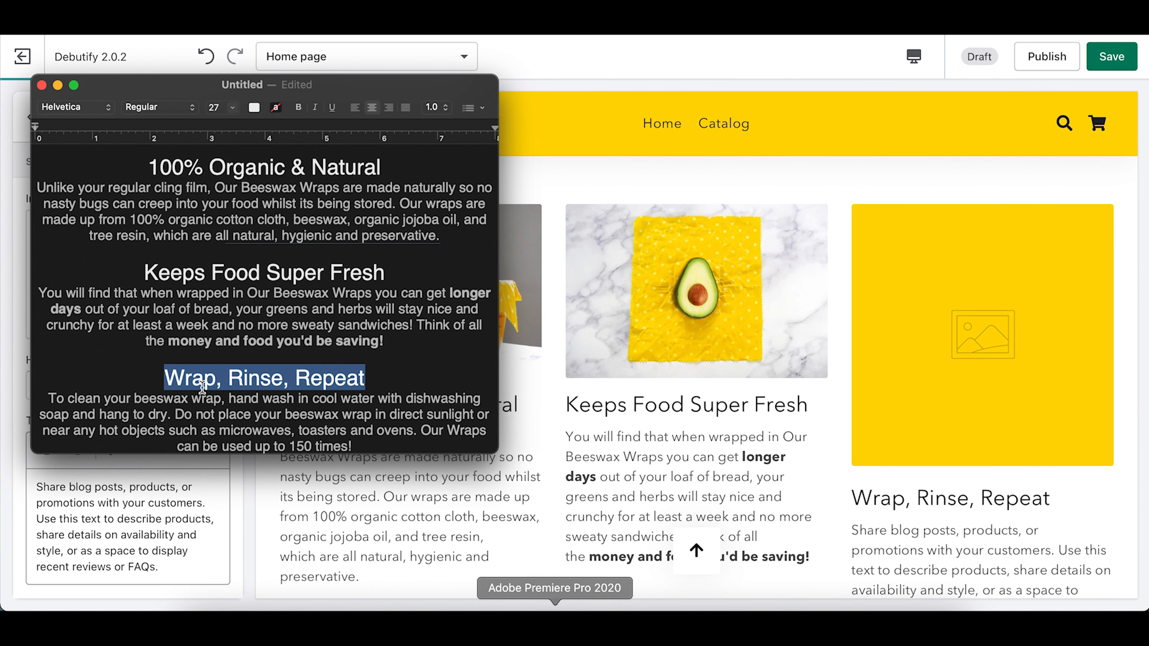
left_click_drag(47, 398, 366, 446)
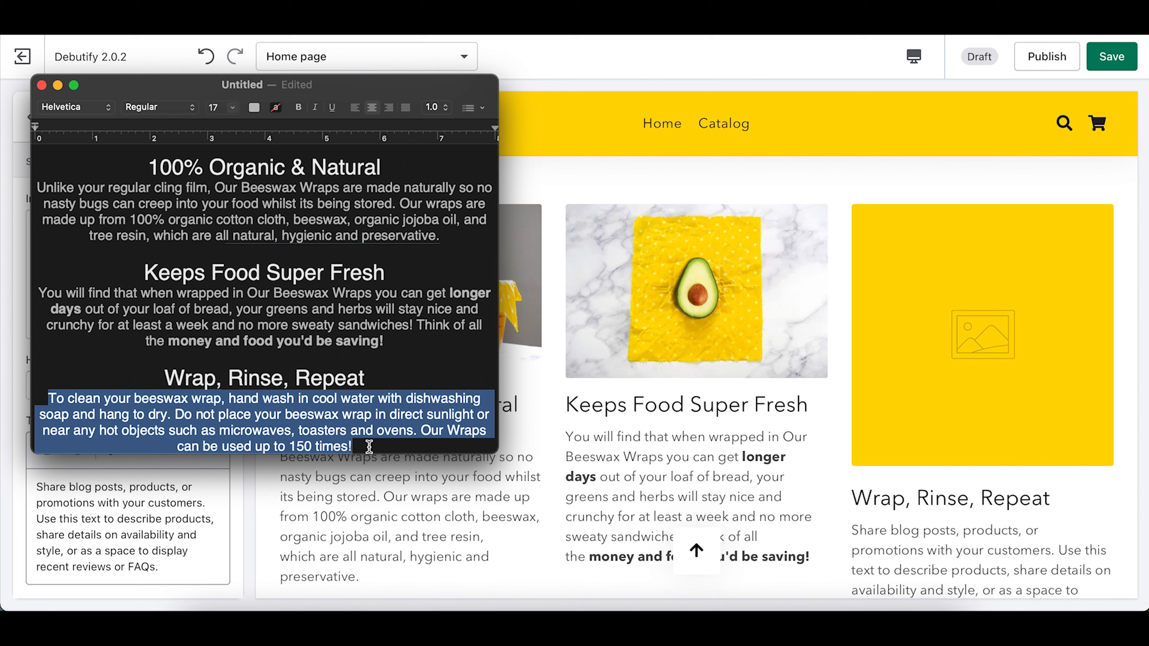
left_click(129, 542)
key("super+a")
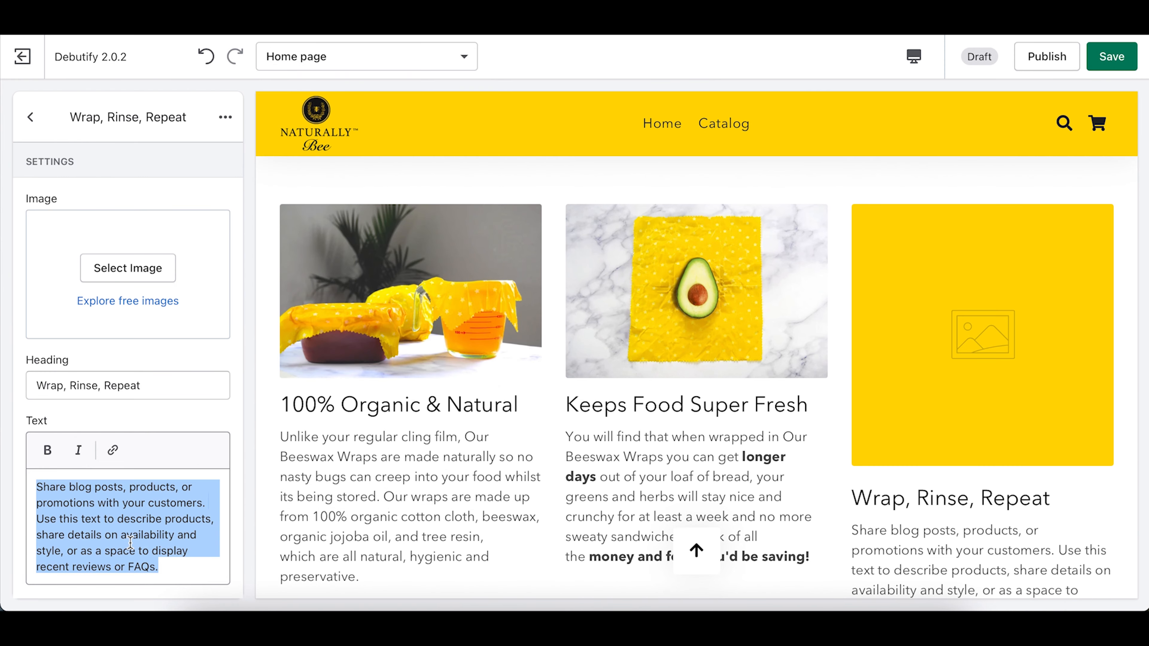
key("super+v")
scroll(907, 468, "down", 3)
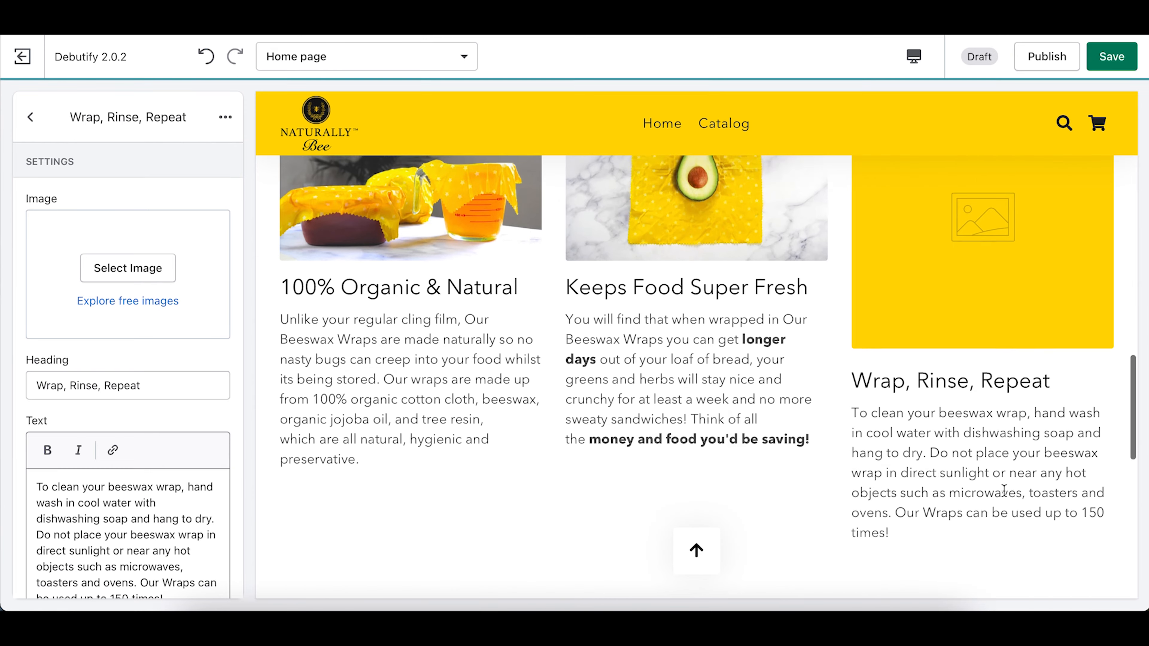
Step: Upload VID_0877.jpg, the sink-rinsing photo, as the third column's image
left_click(150, 315)
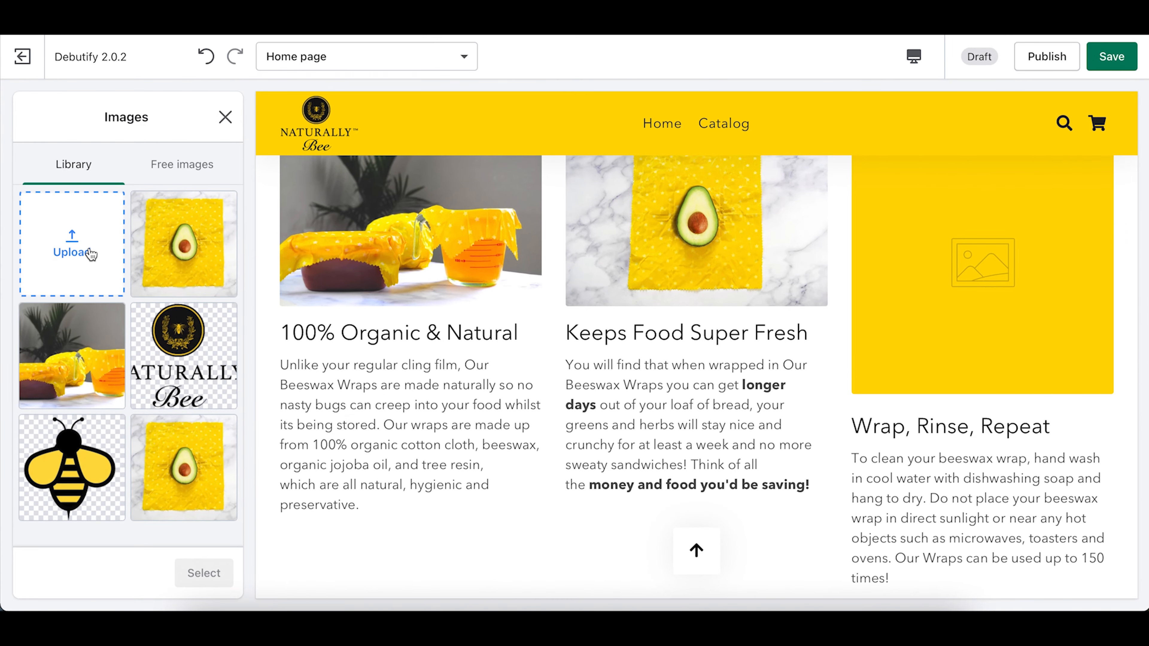
left_click(72, 247)
scroll(778, 348, "up", 3)
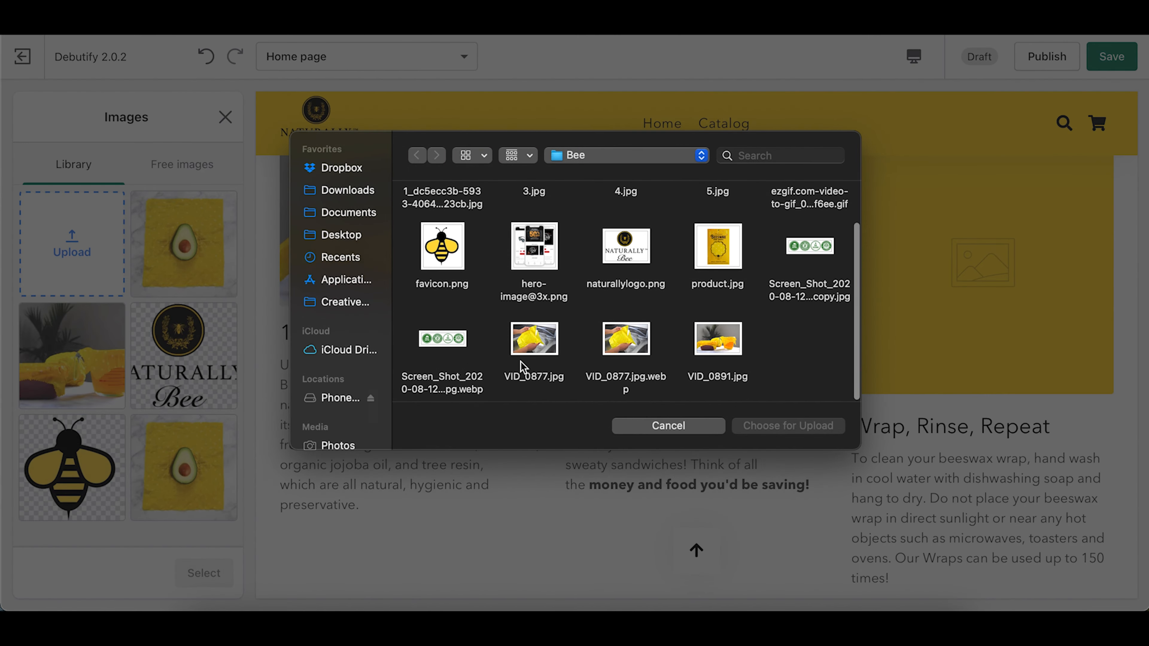
double_click(533, 339)
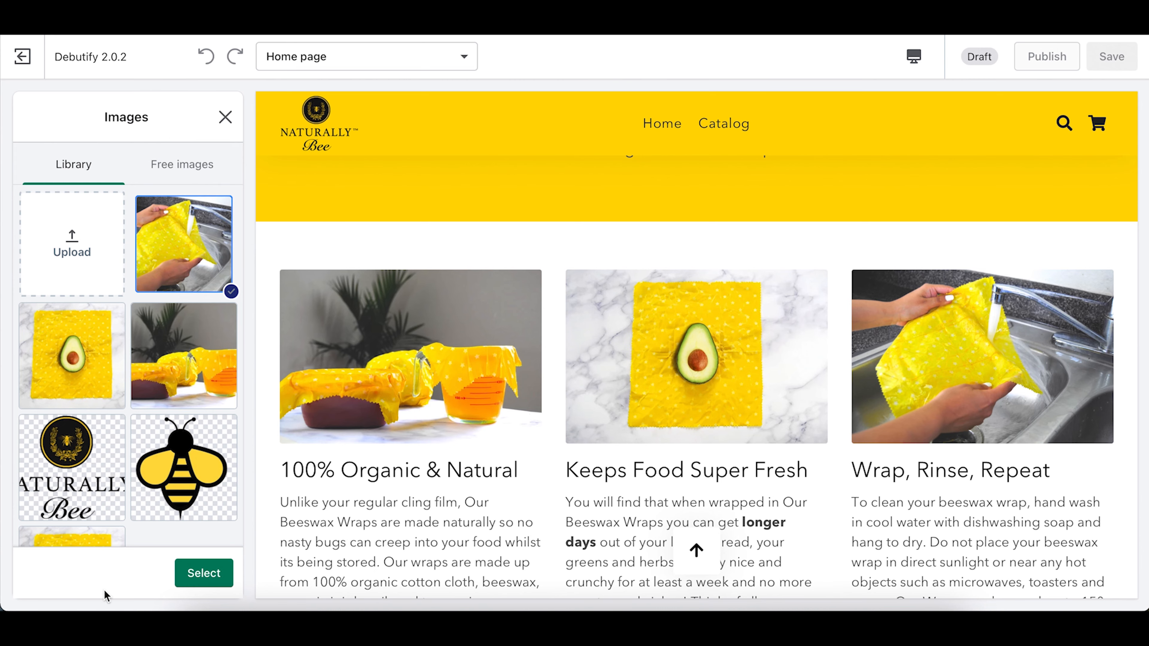
left_click(204, 573)
scroll(613, 433, "down", 10)
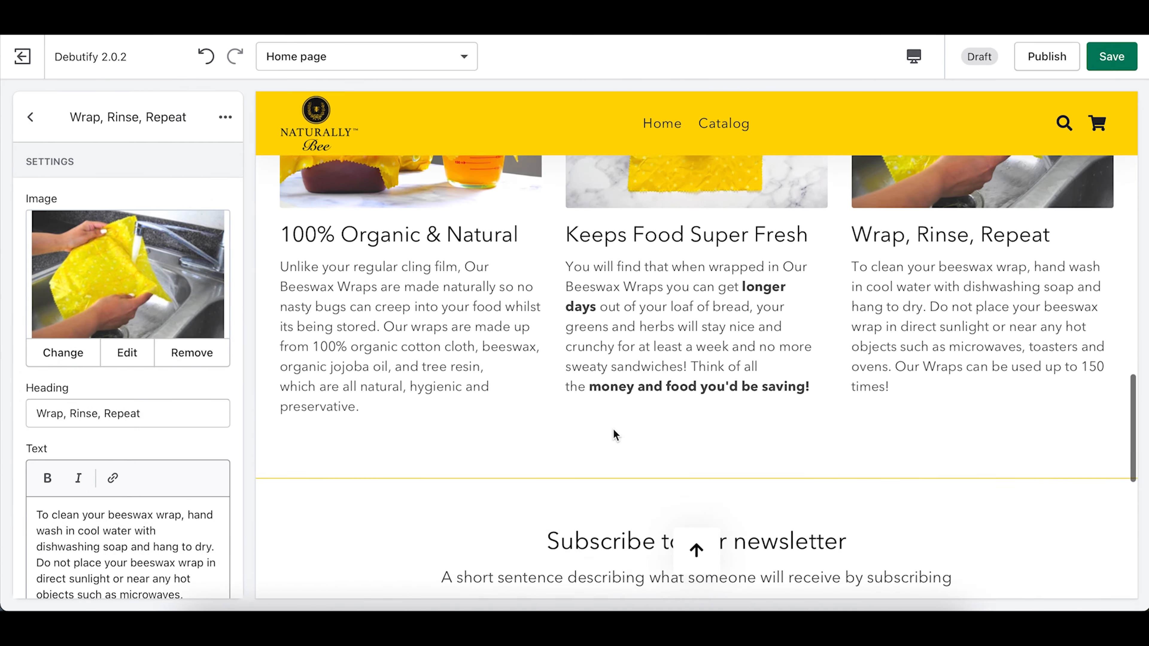
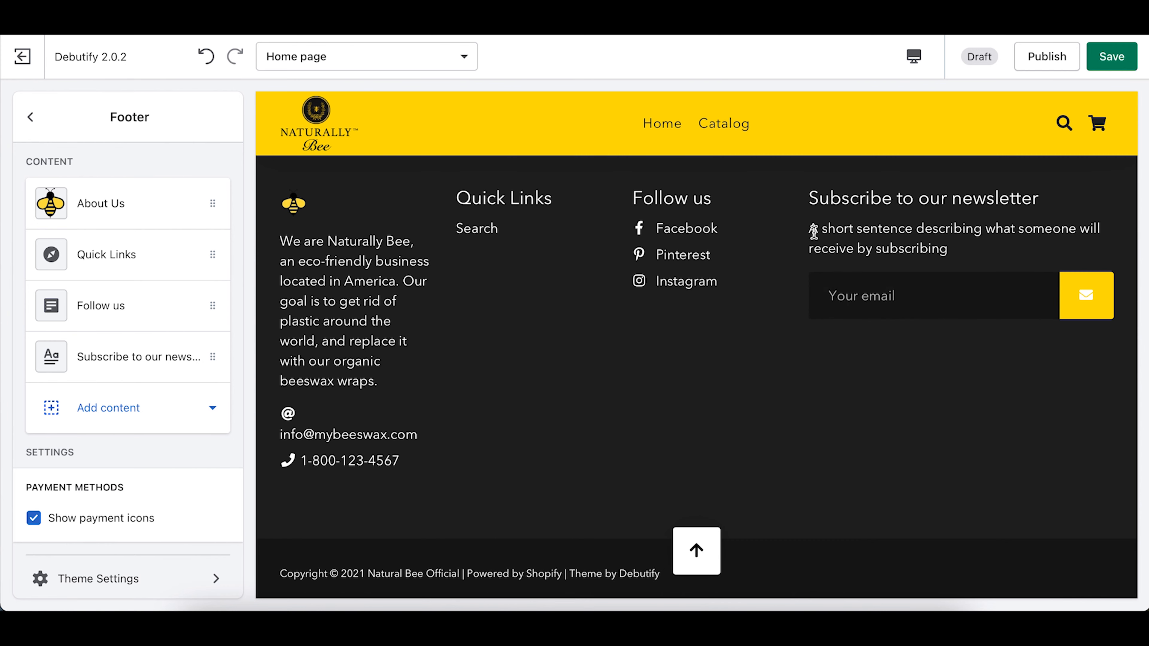
Step: Open the footer newsletter block and copy the page's signup line 'Signup Today to Receive Discounts, Savings and Giveways'
left_click_drag(811, 229, 987, 249)
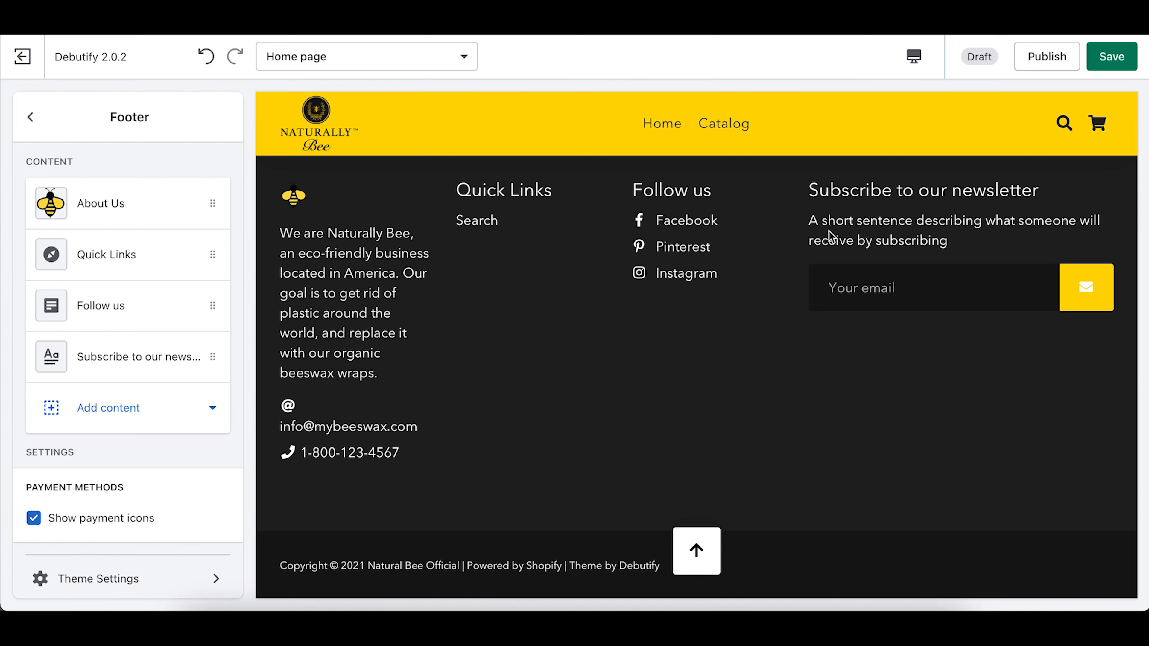
left_click_drag(809, 222, 983, 234)
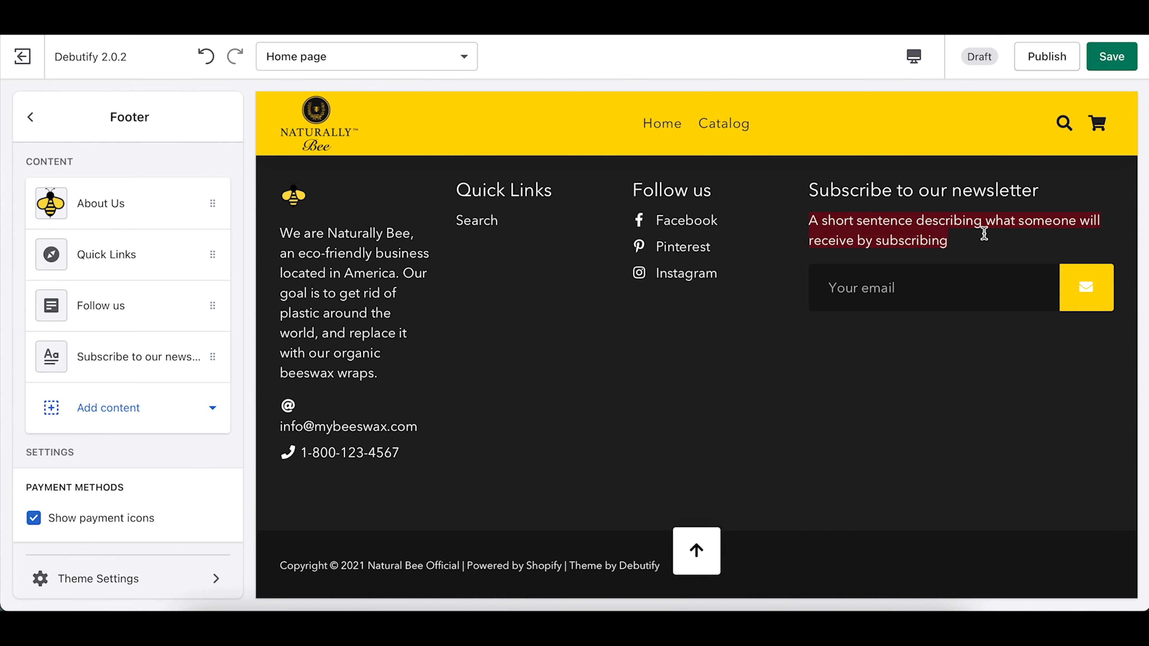
left_click(872, 220)
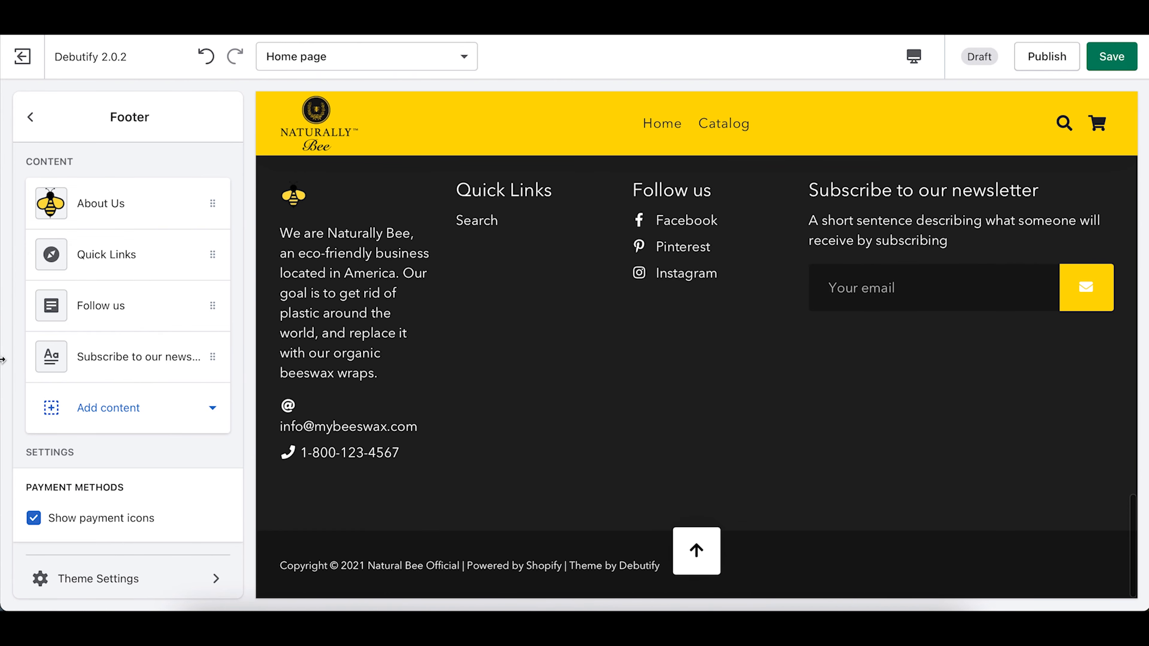
scroll(104, 378, "down", 1)
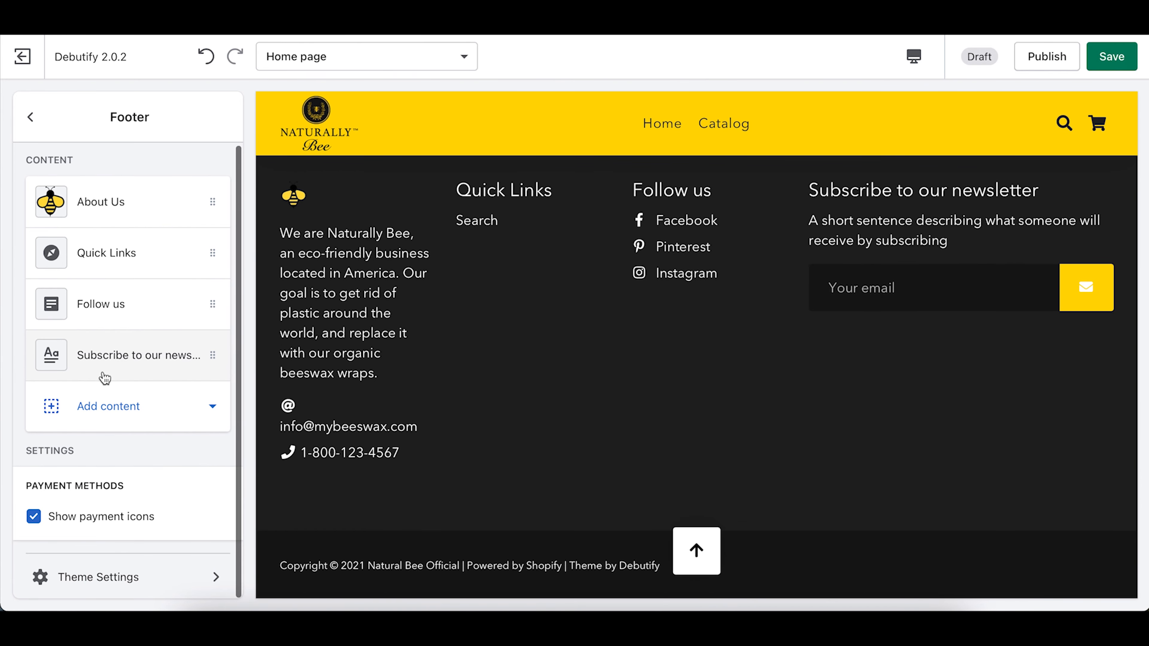
left_click(116, 355)
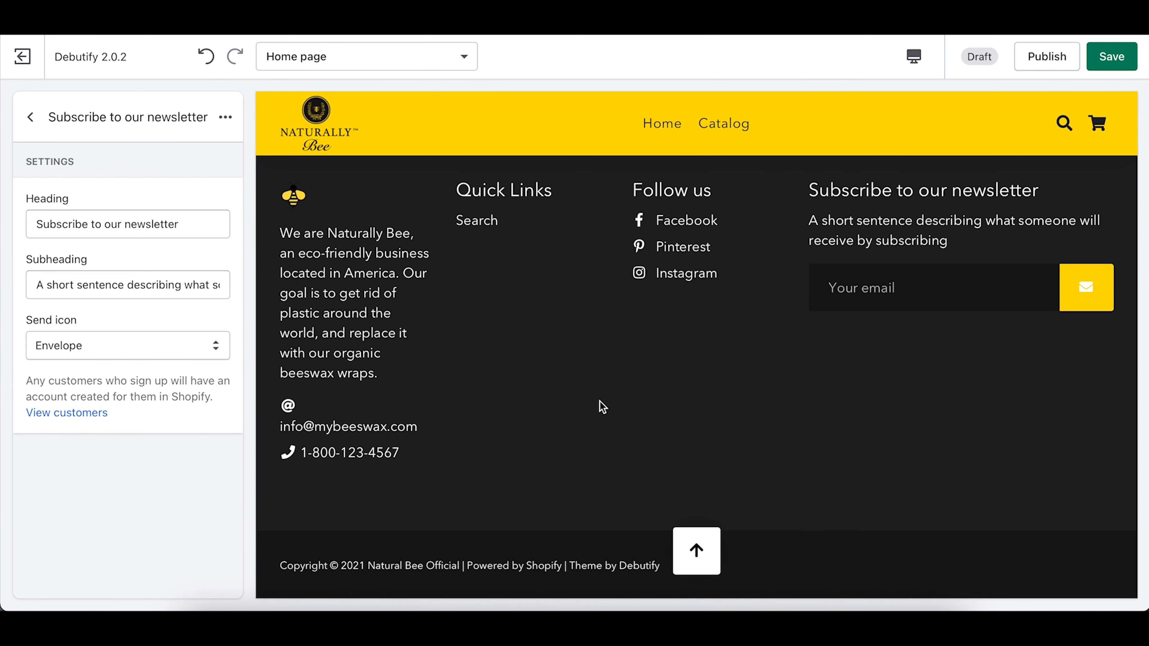
triple_click(600, 297)
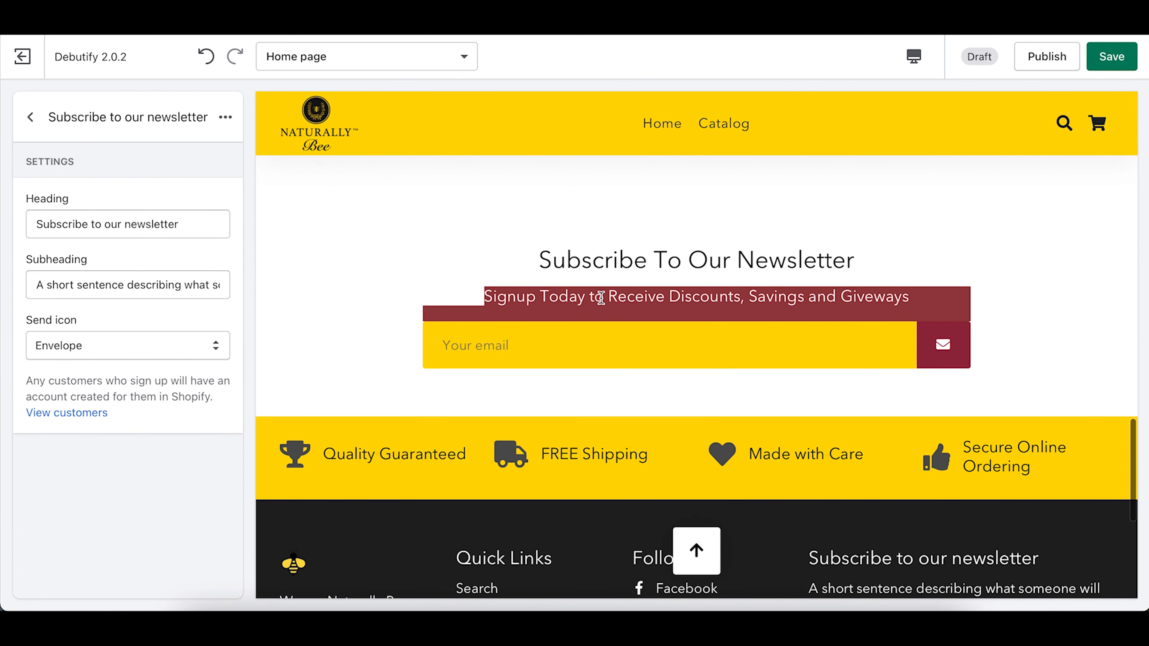
left_click(604, 298)
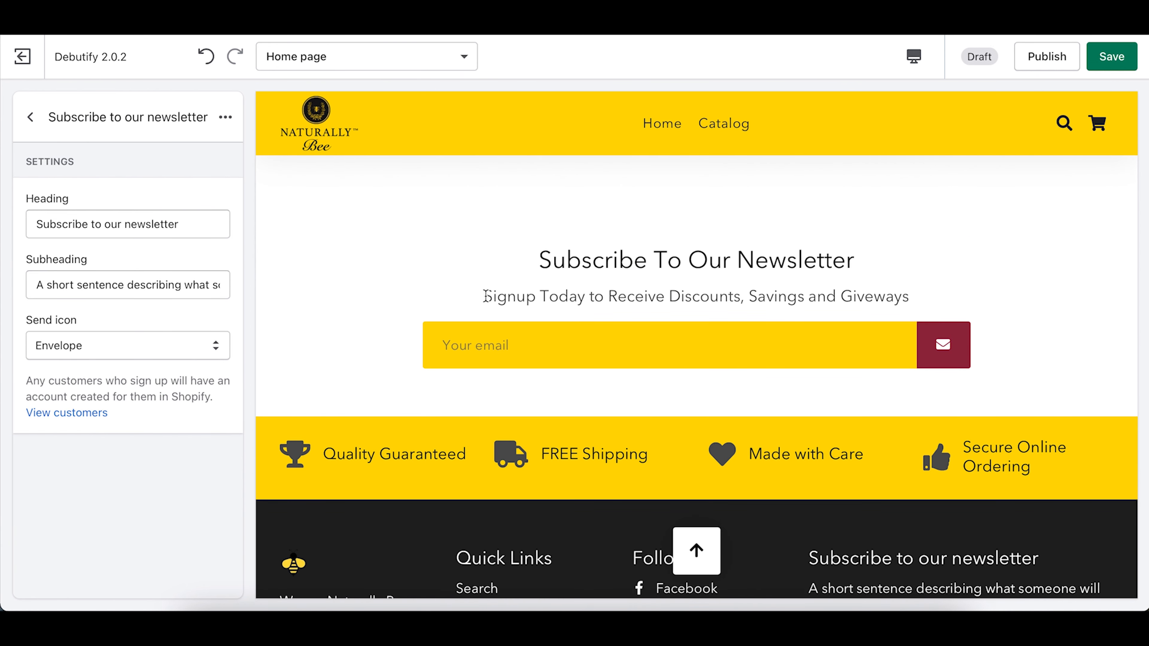
left_click_drag(485, 297, 918, 301)
key("ctrl+c")
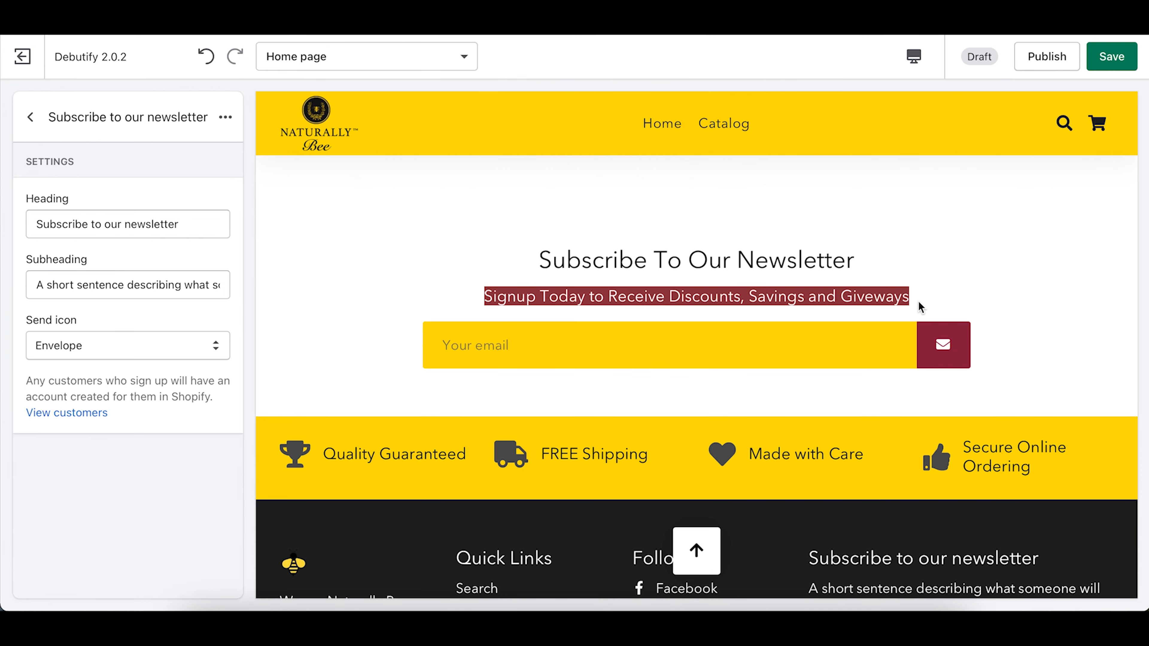
scroll(918, 308, "down", 5)
Step: Paste the copied signup line over the footer block's existing Subheading text
left_click(130, 283)
triple_click(130, 283)
key("ctrl+v")
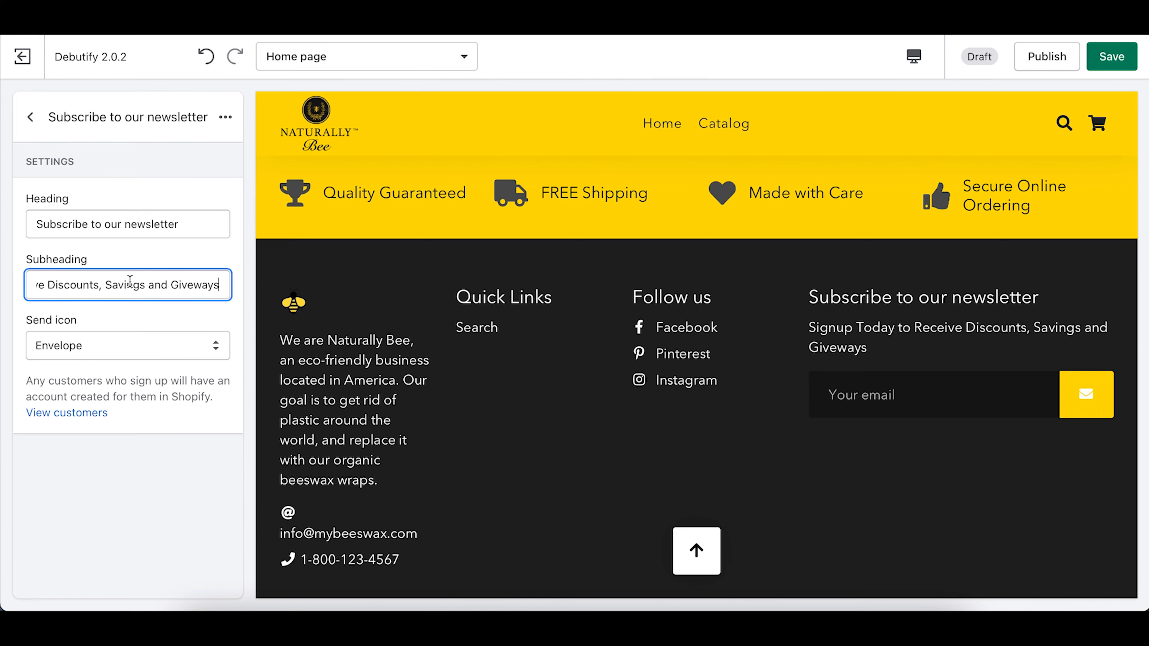
left_click(788, 457)
scroll(789, 458, "up", 15)
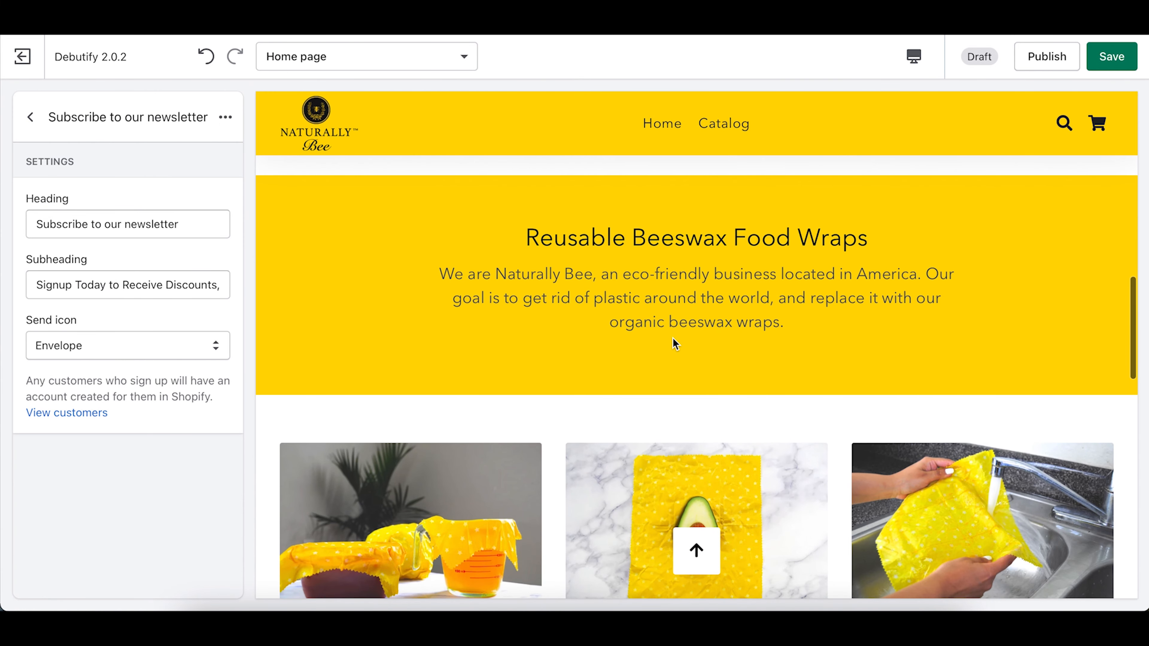
scroll(675, 344, "down", 5)
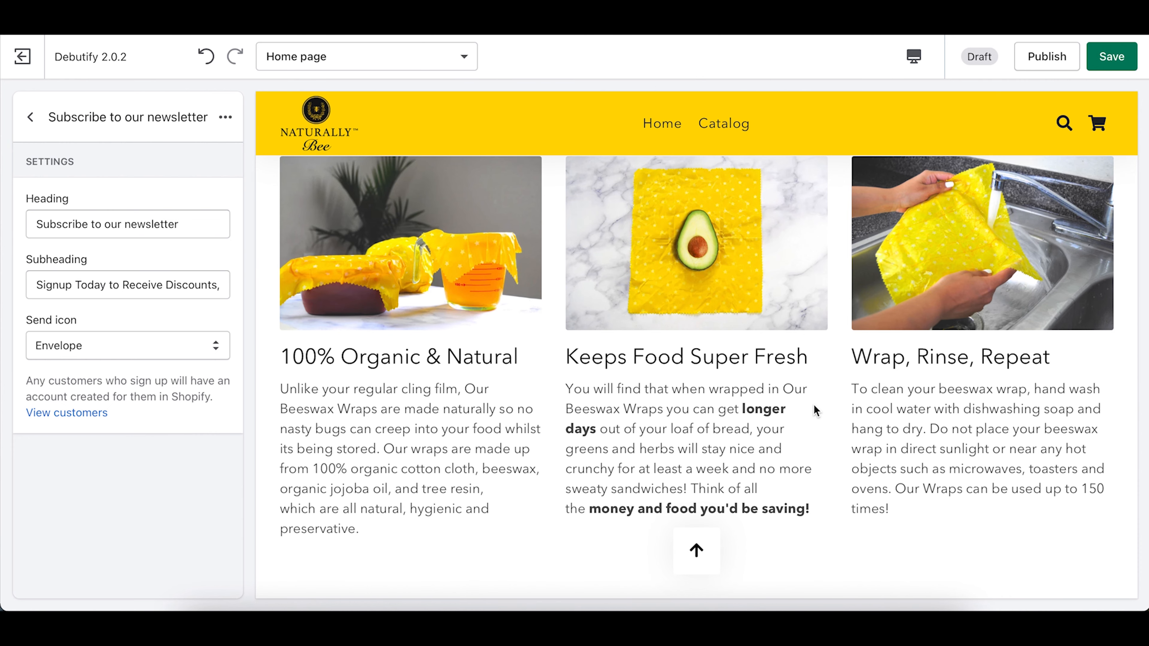
scroll(814, 408, "down", 5)
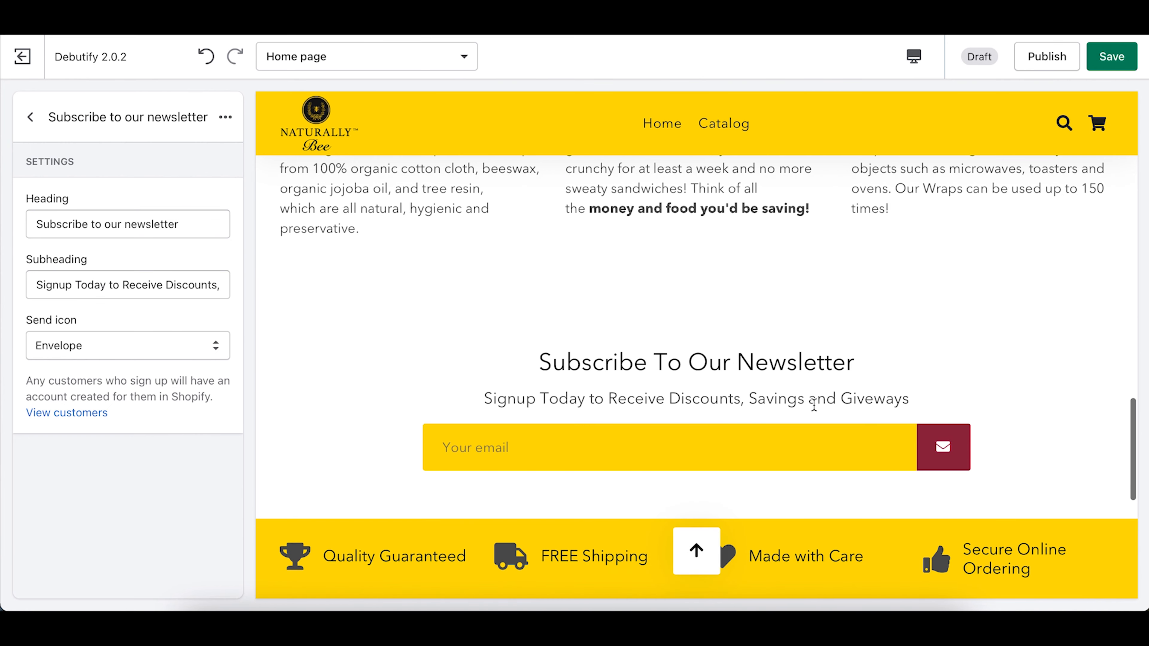
scroll(684, 353, "up", 20)
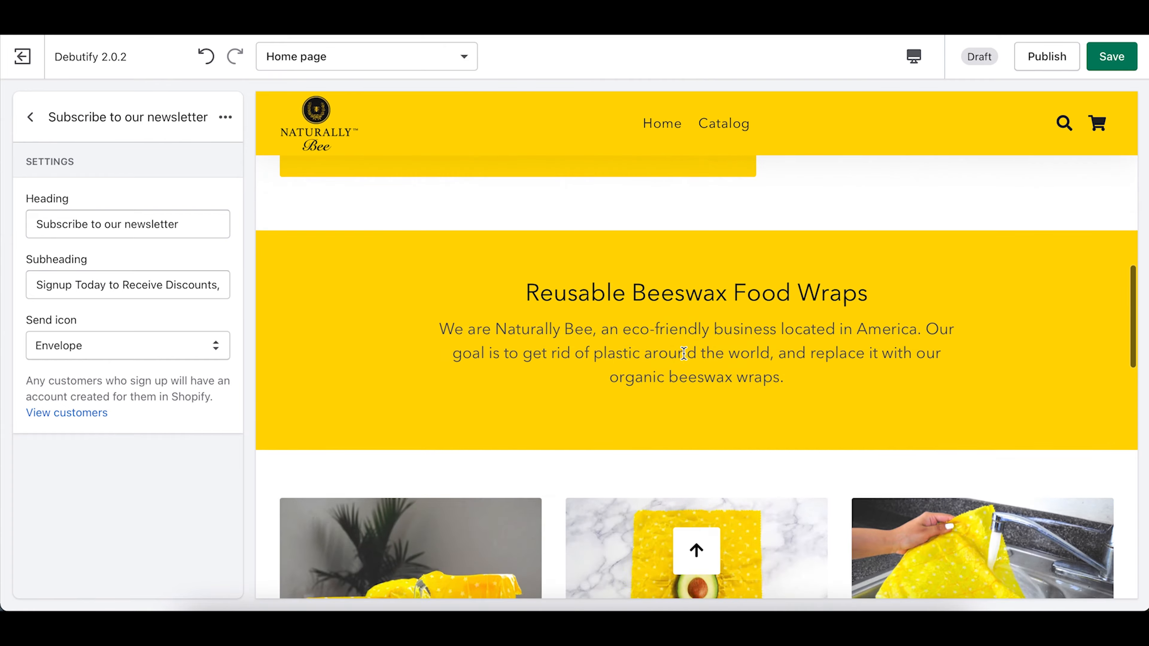
scroll(684, 358, "up", 2)
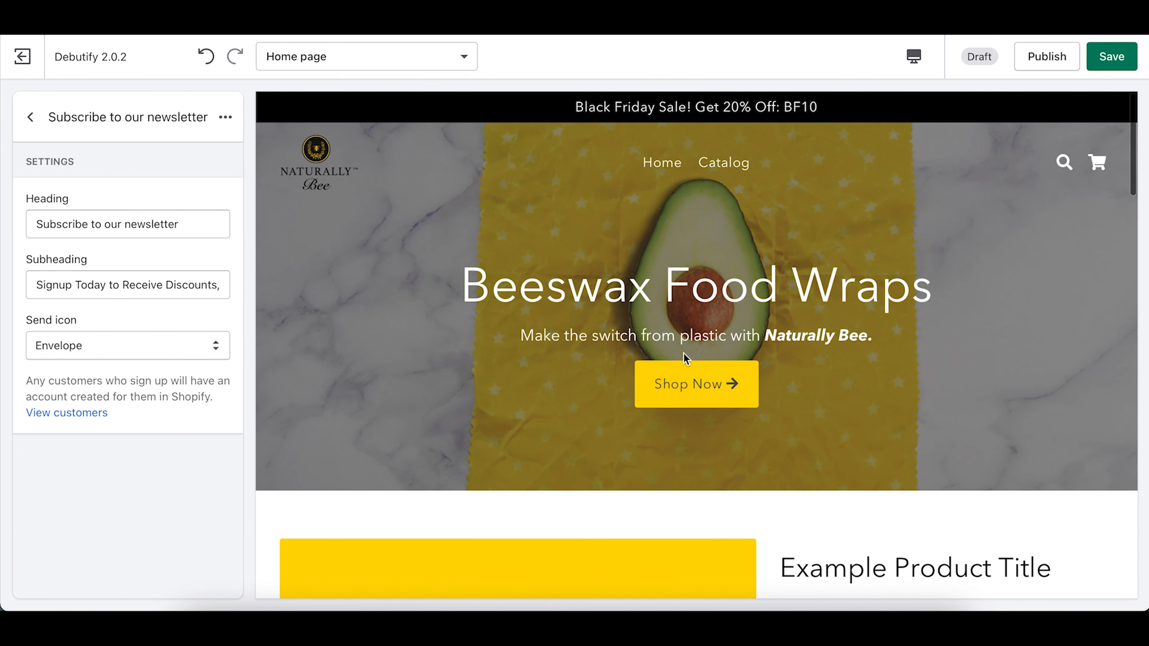
scroll(684, 354, "down", 2)
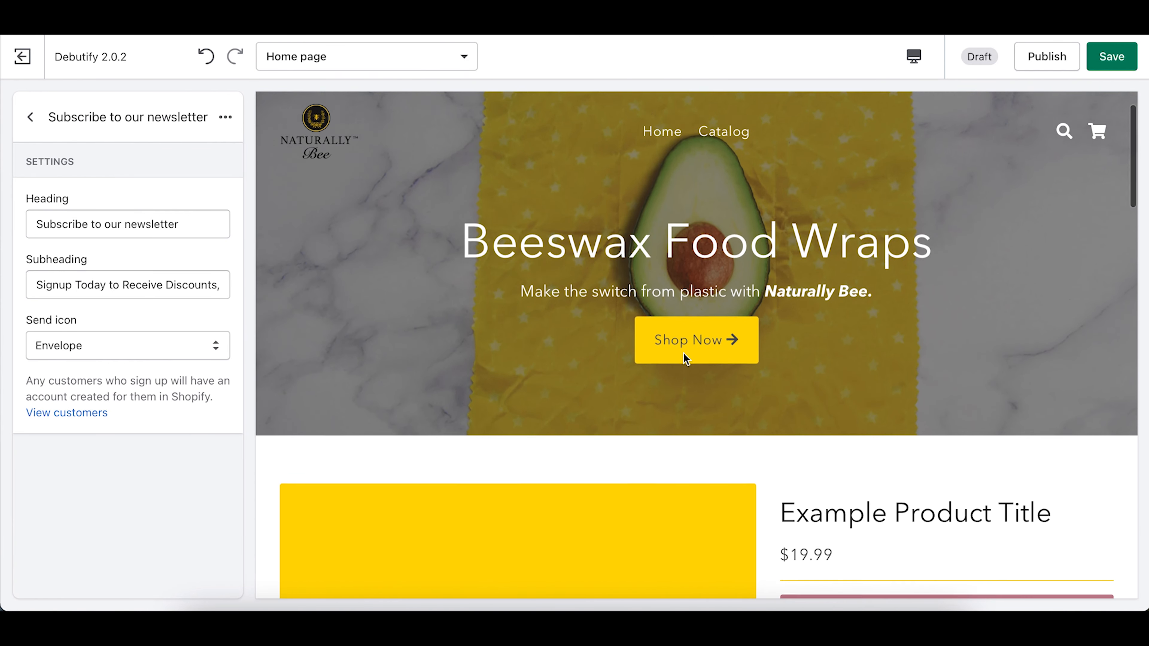
scroll(569, 400, "down", 15)
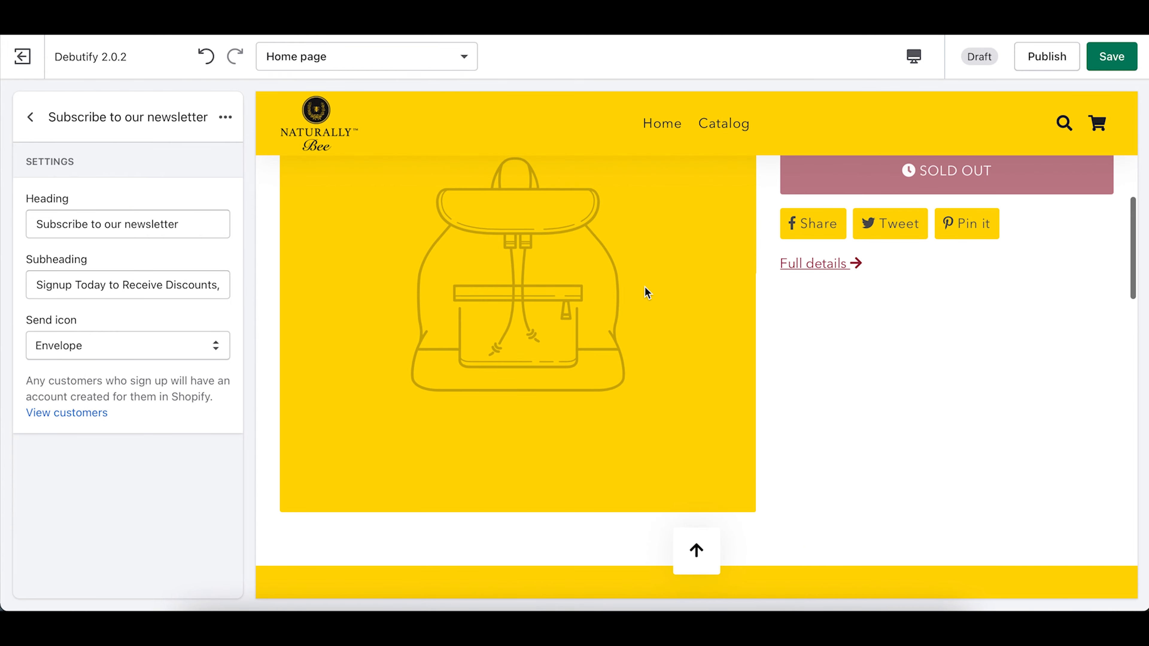
scroll(746, 489, "down", 6)
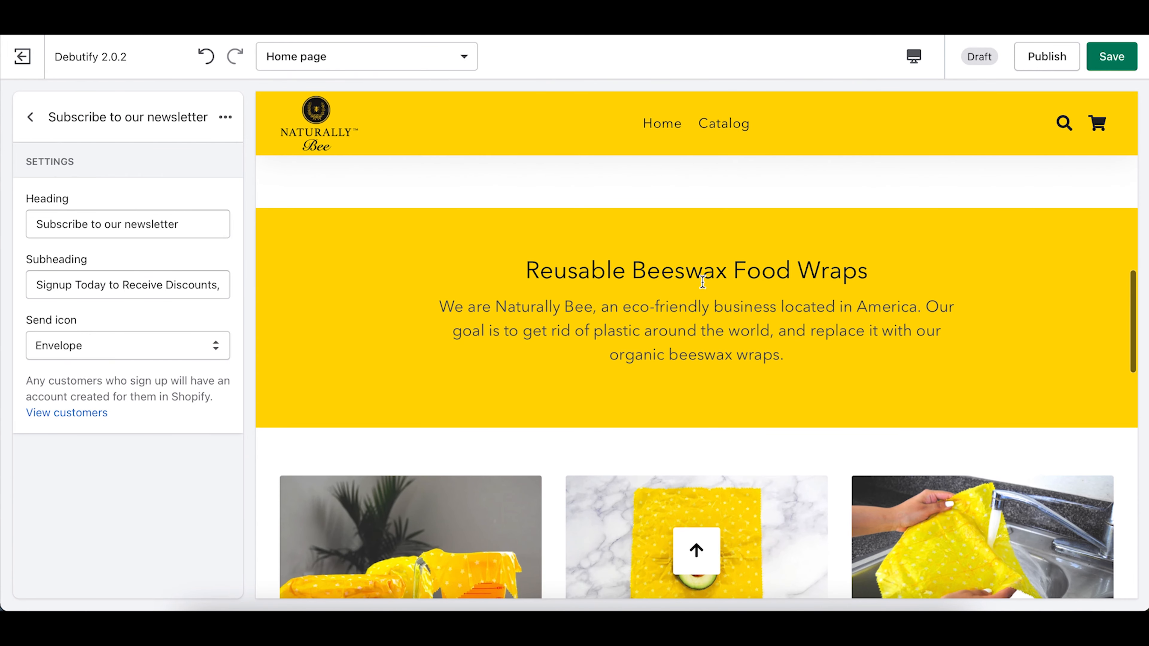
scroll(628, 368, "down", 12)
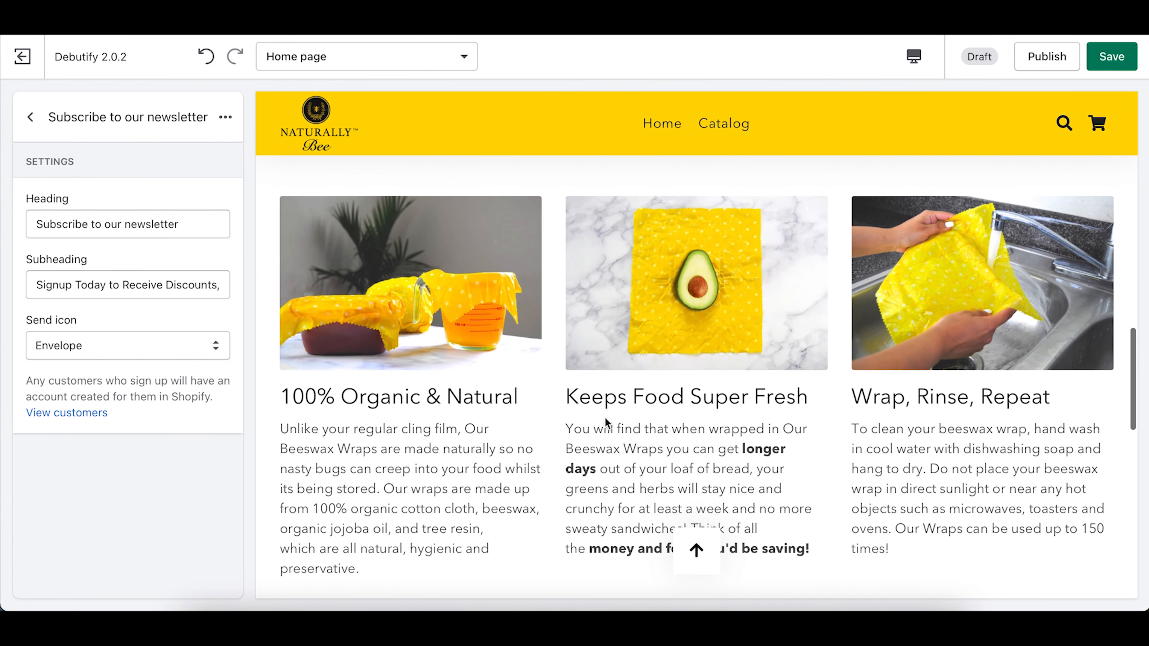
scroll(787, 430, "down", 2)
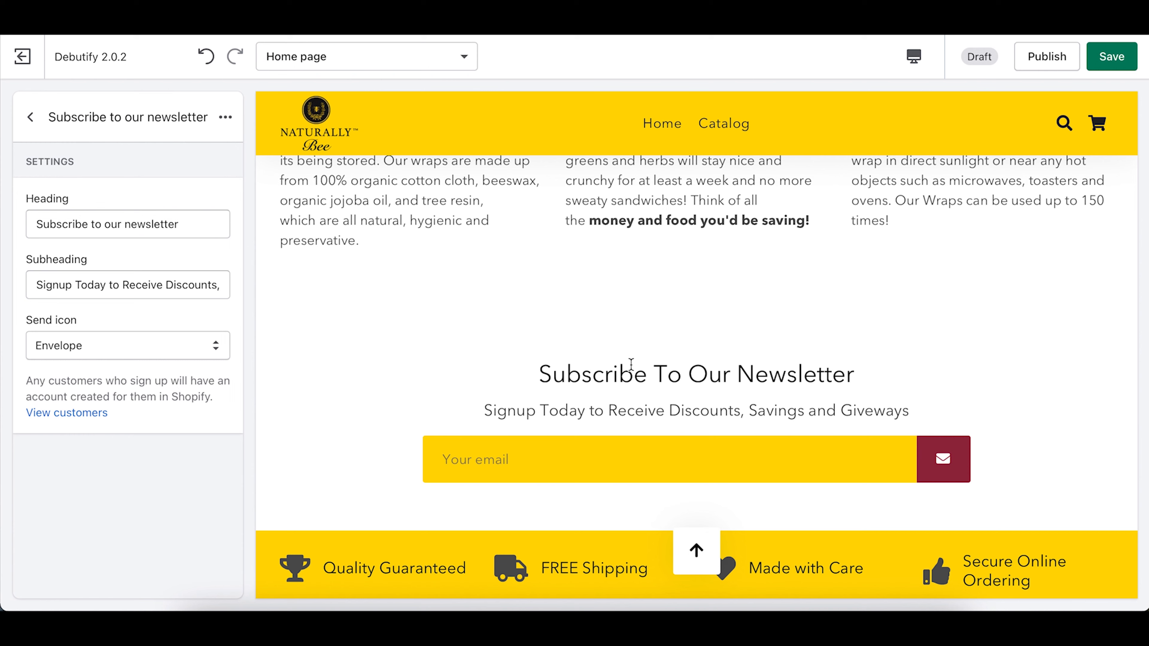
Step: Add a new Slideshow section to the home page
left_click(30, 118)
left_click(30, 119)
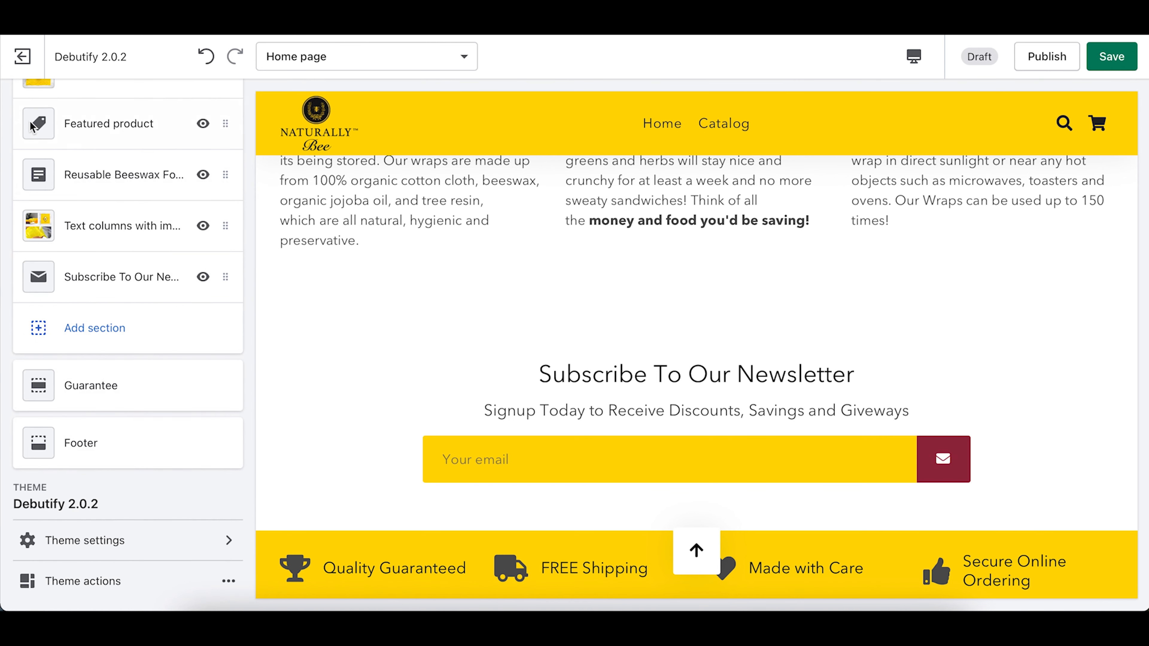
left_click(123, 337)
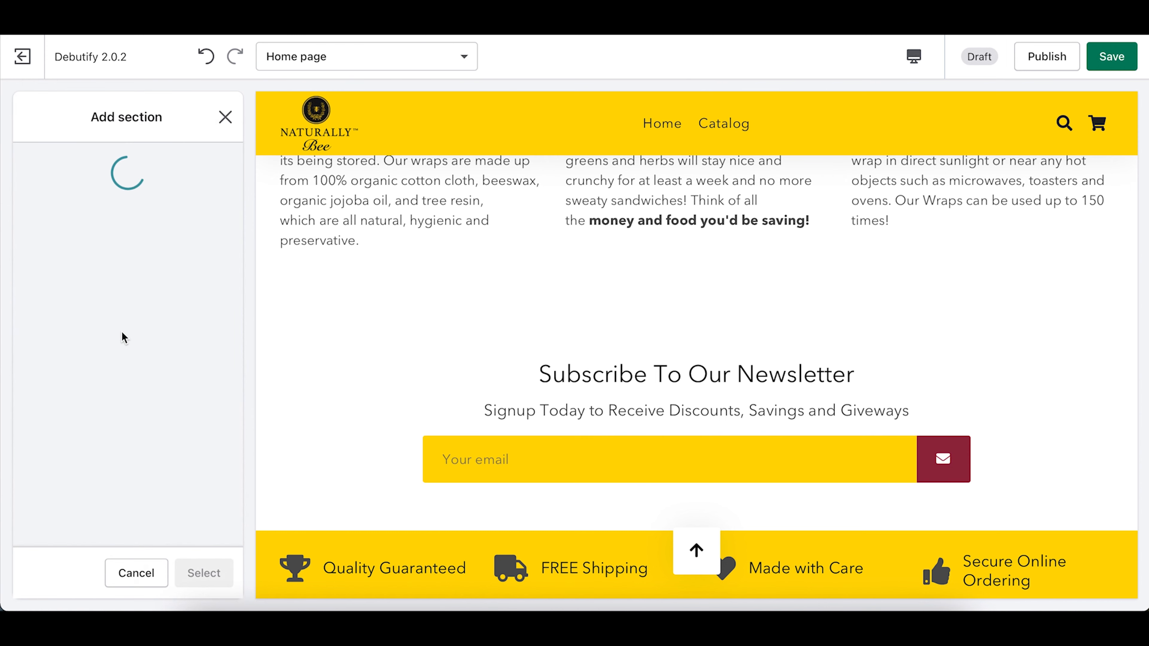
scroll(117, 486, "down", 8)
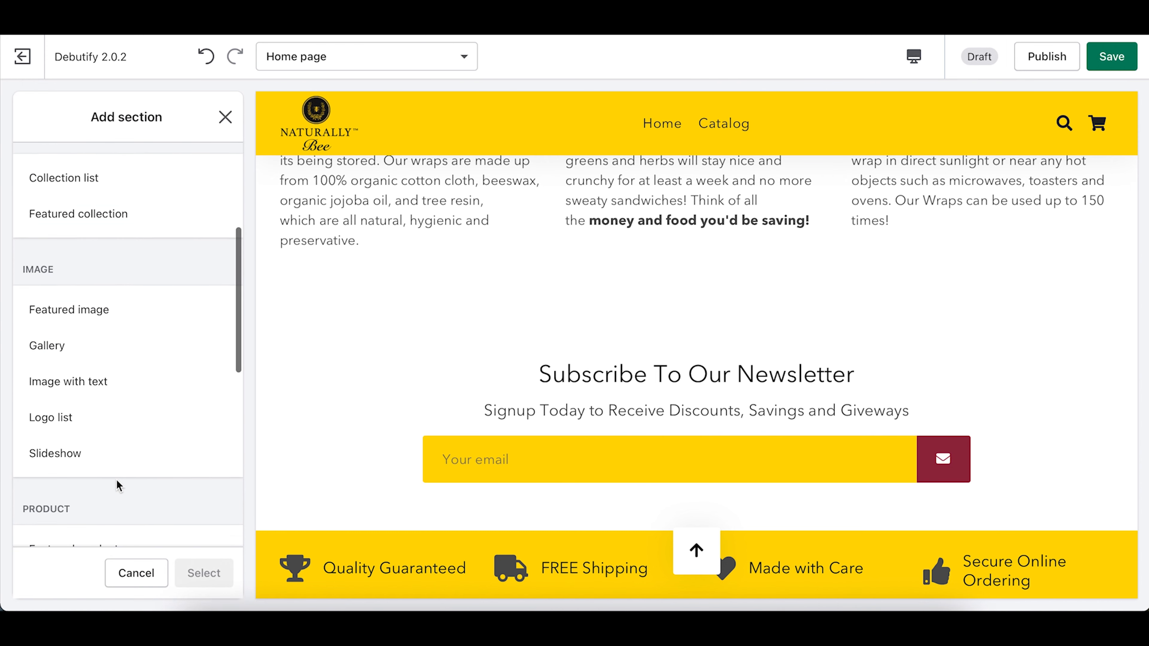
left_click(83, 351)
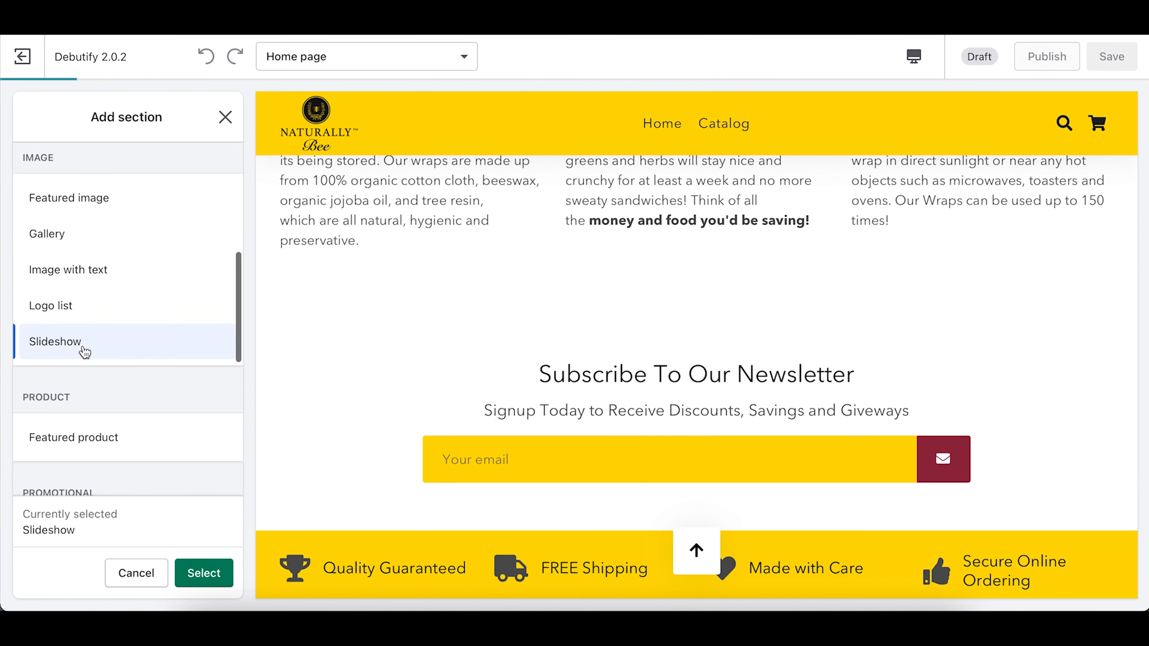
left_click(215, 580)
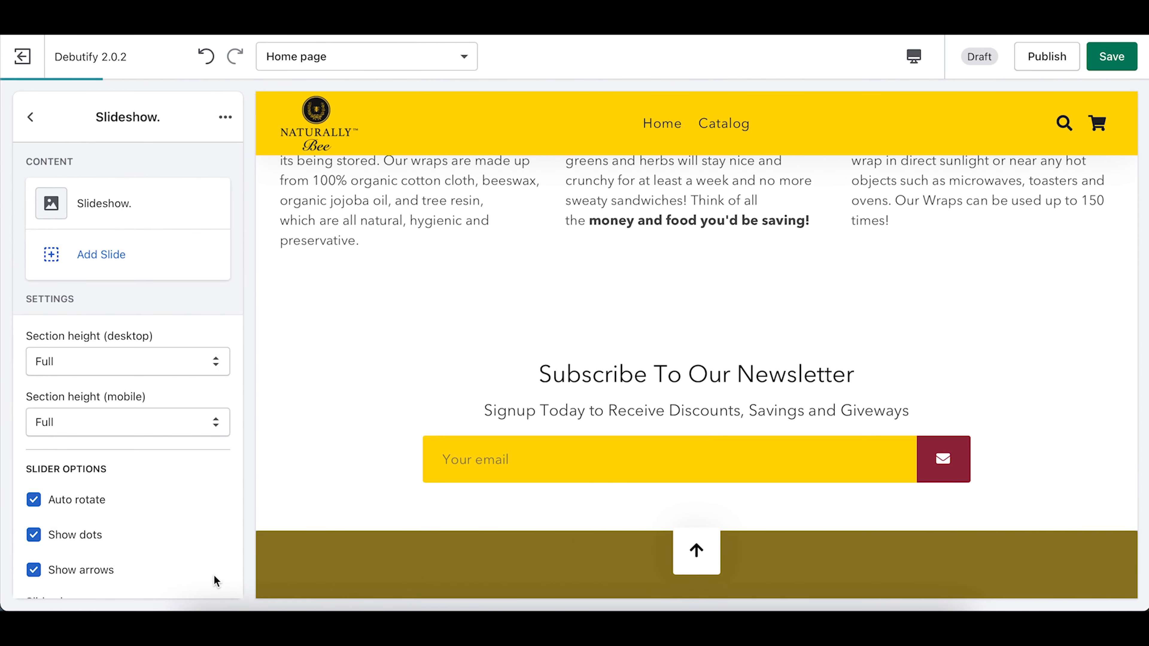
Step: Set the slideshow's mobile height to Extra Small and open its 'Slideshow.' slide
left_click(61, 369)
left_click(87, 418)
left_click(89, 422)
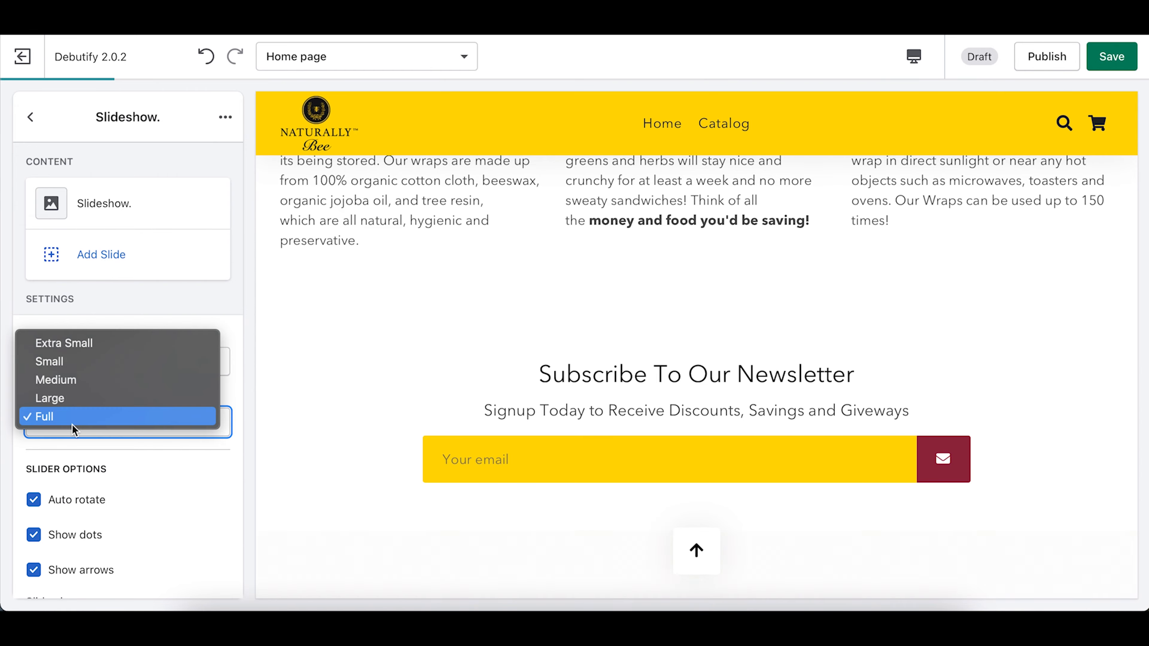
left_click(79, 340)
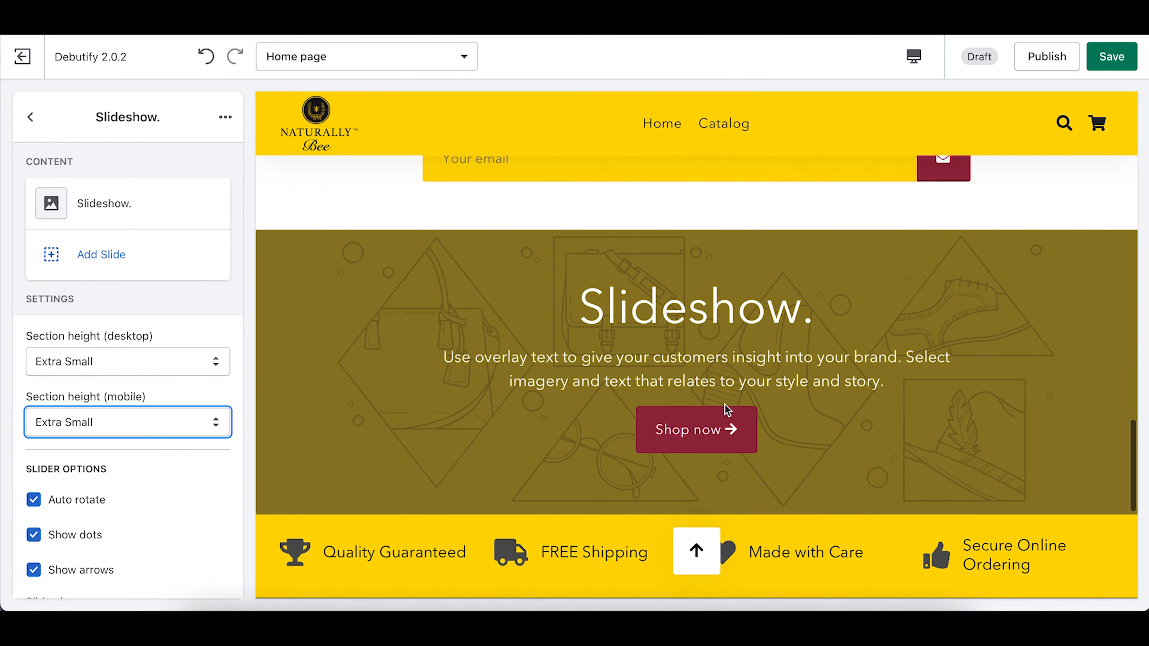
scroll(724, 404, "up", 2)
scroll(724, 404, "down", 1)
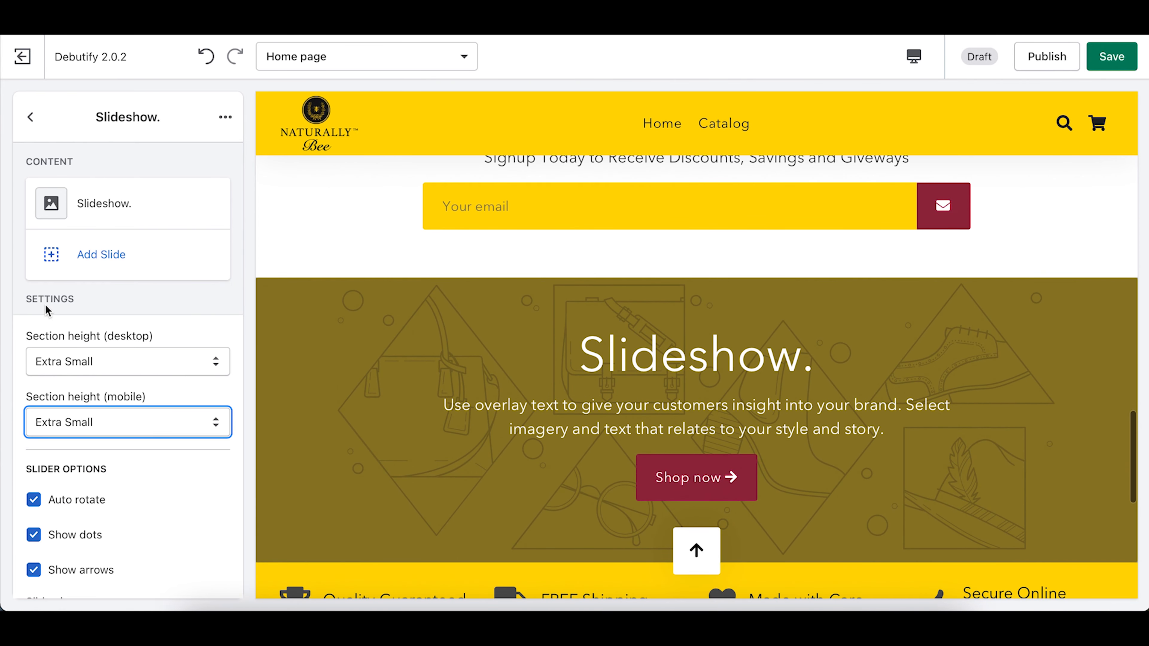
left_click(146, 203)
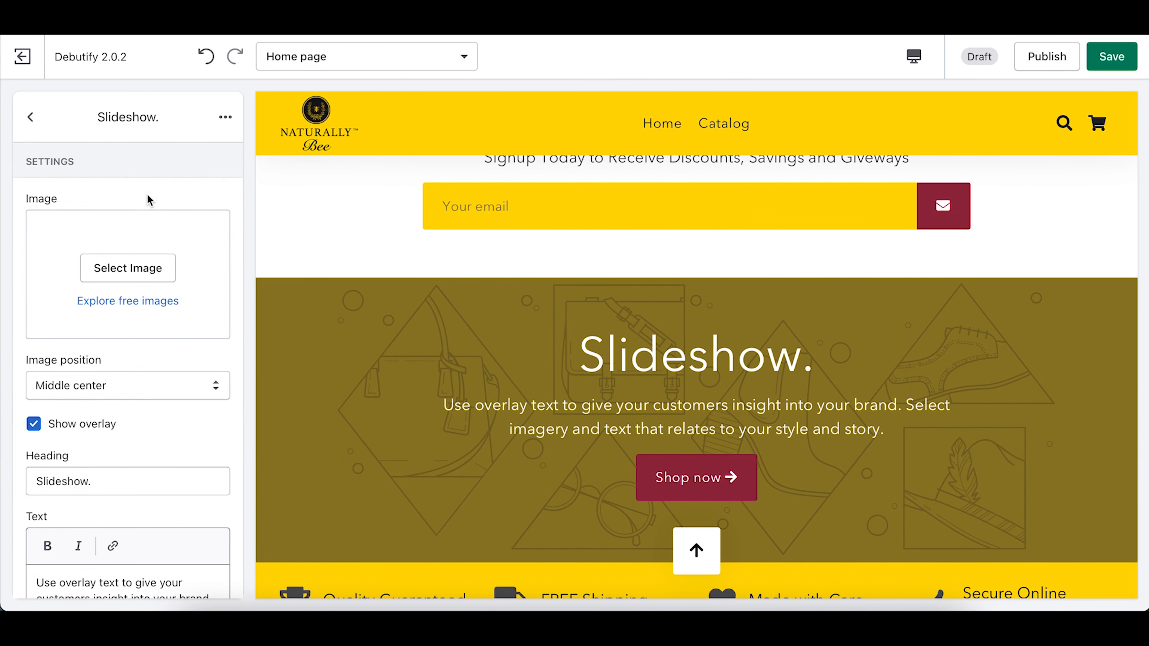
Step: Start choosing a slide image, then cancel the upload from the computer
left_click(128, 268)
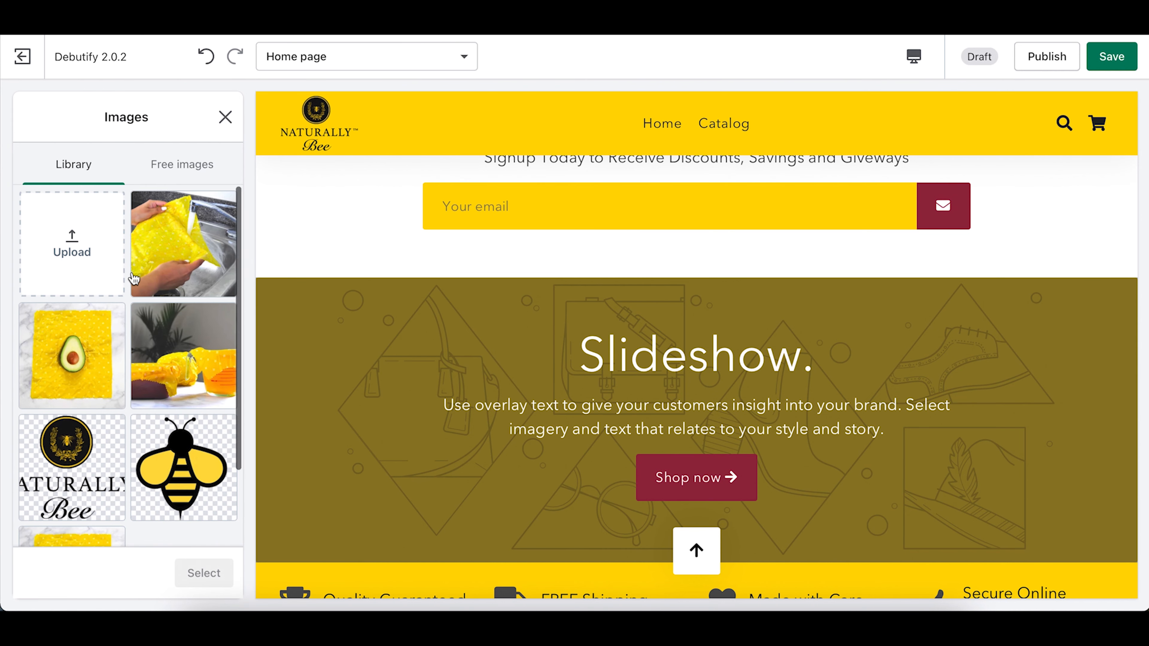
left_click(90, 258)
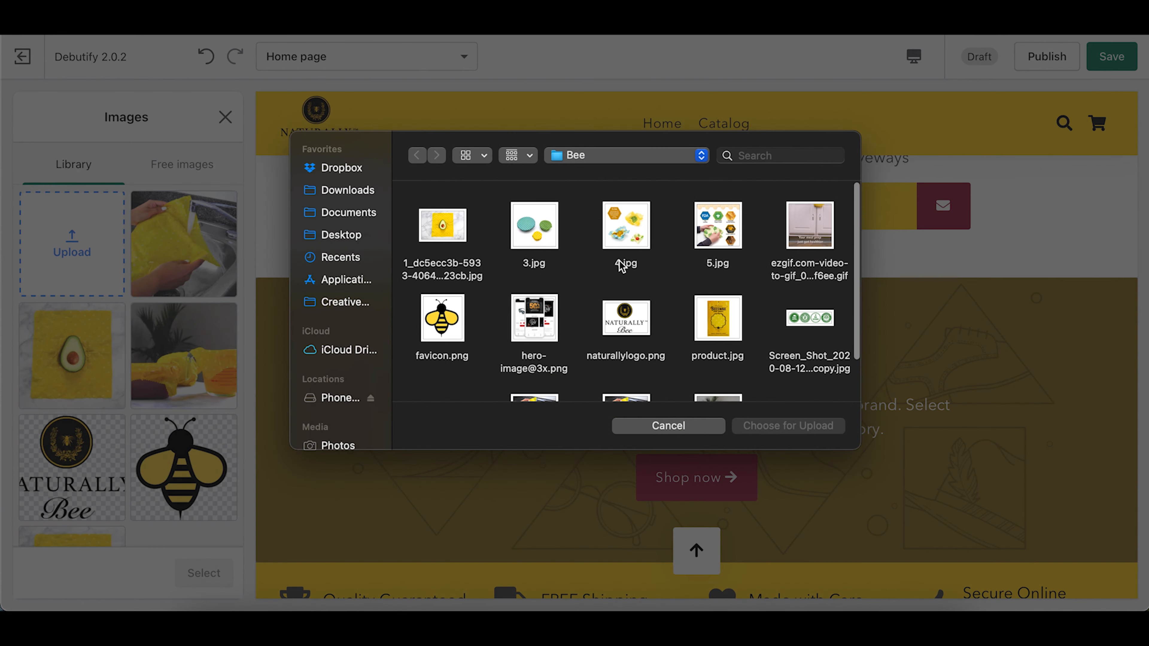
scroll(621, 266, "down", 3)
scroll(621, 266, "up", 3)
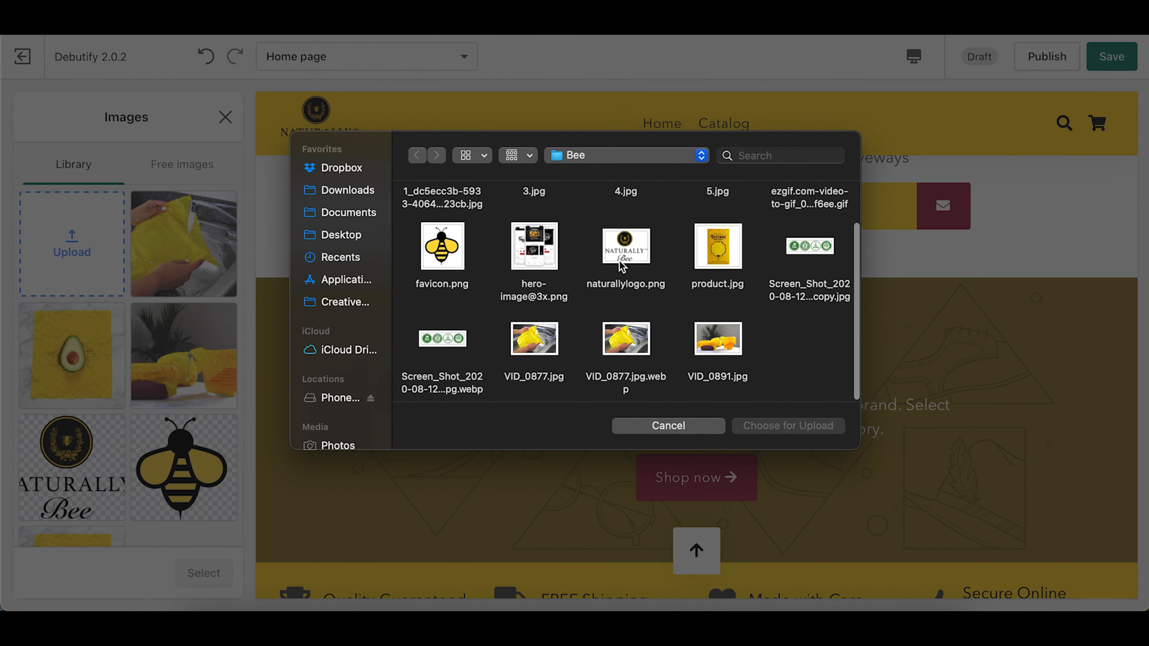
key("super+a")
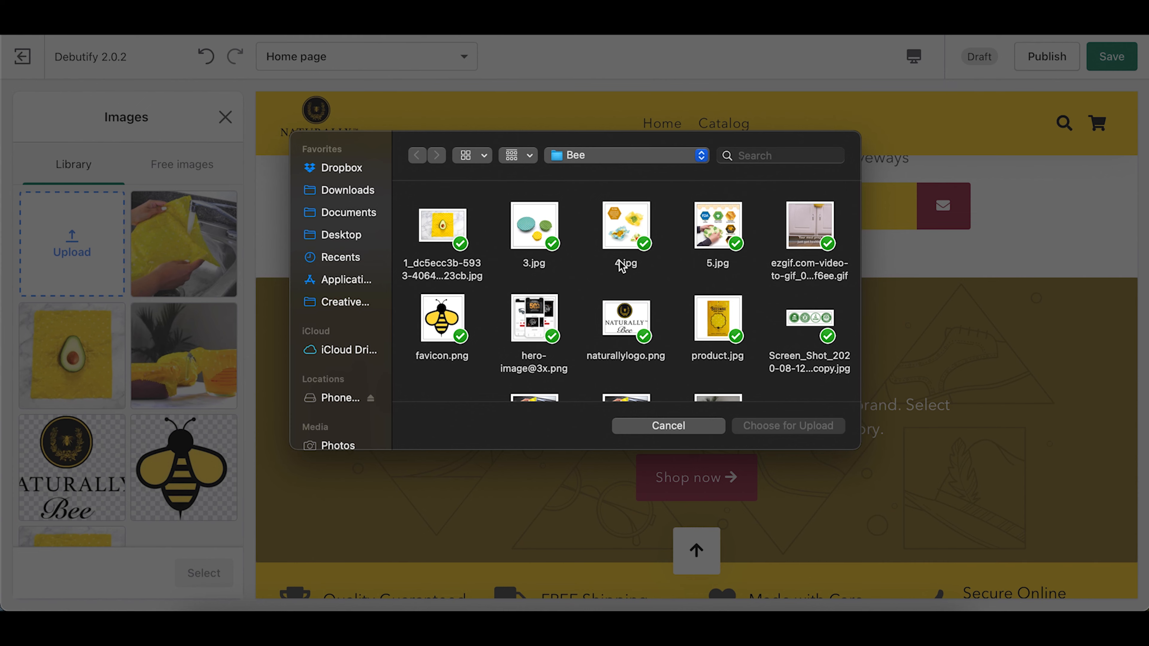
scroll(622, 267, "down", 2)
left_click(679, 428)
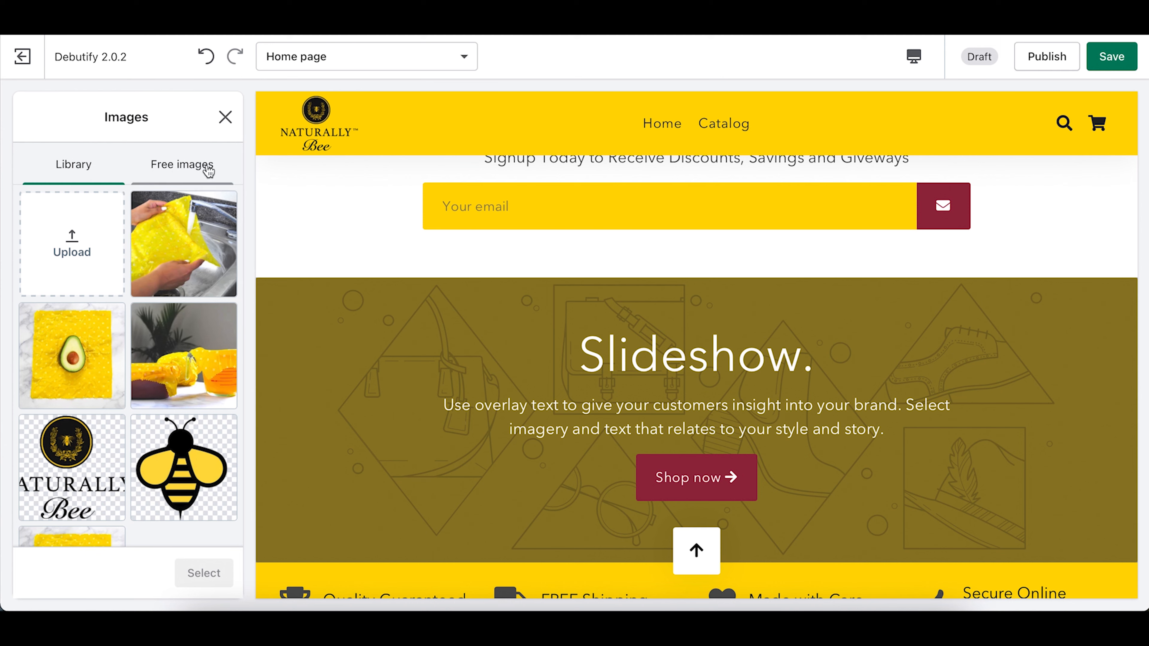
Step: Search the free images for 'eco-friendly', load more results, then change the search to 'nature'
left_click(186, 172)
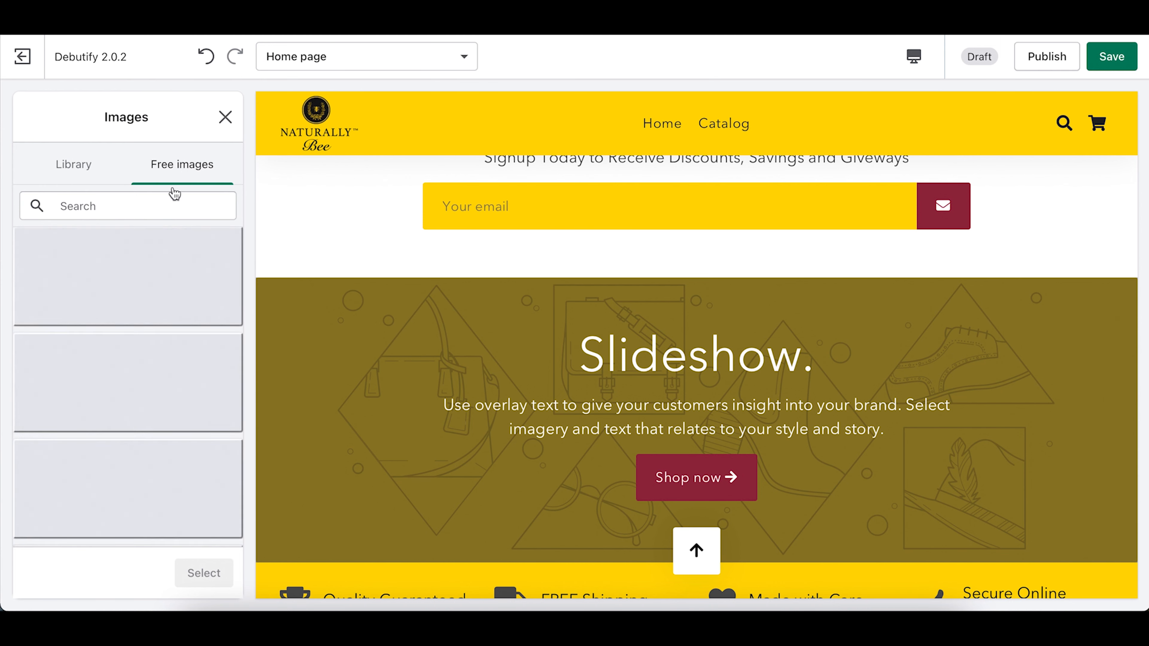
left_click(138, 206)
type("ecofriendly")
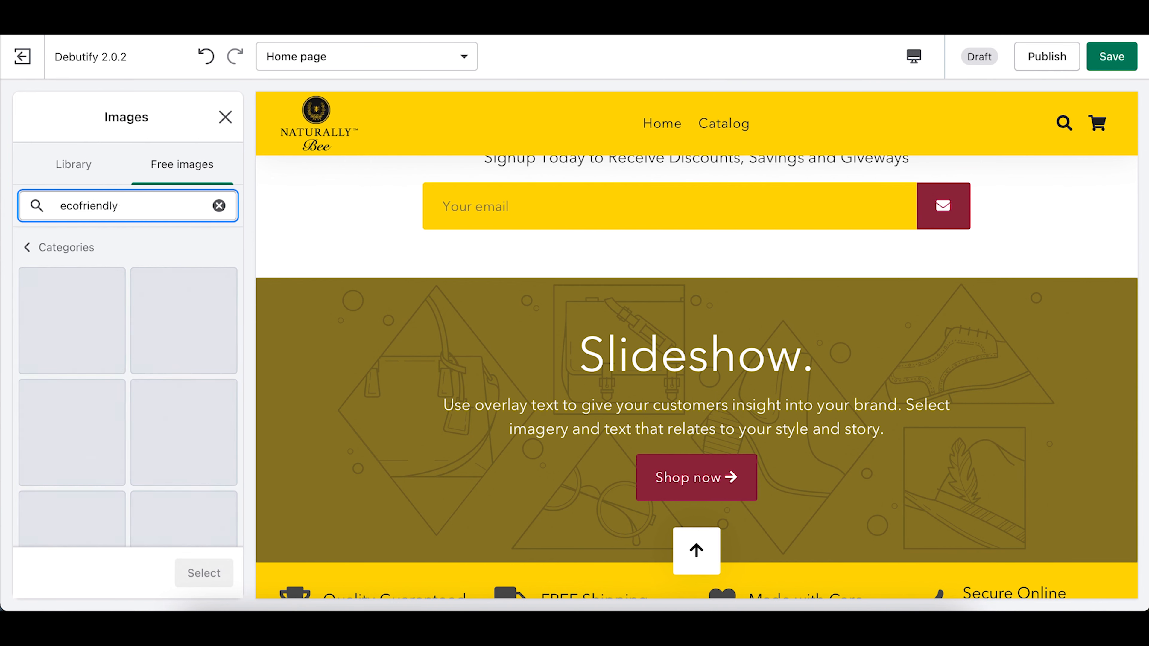
type("-")
left_click(127, 246)
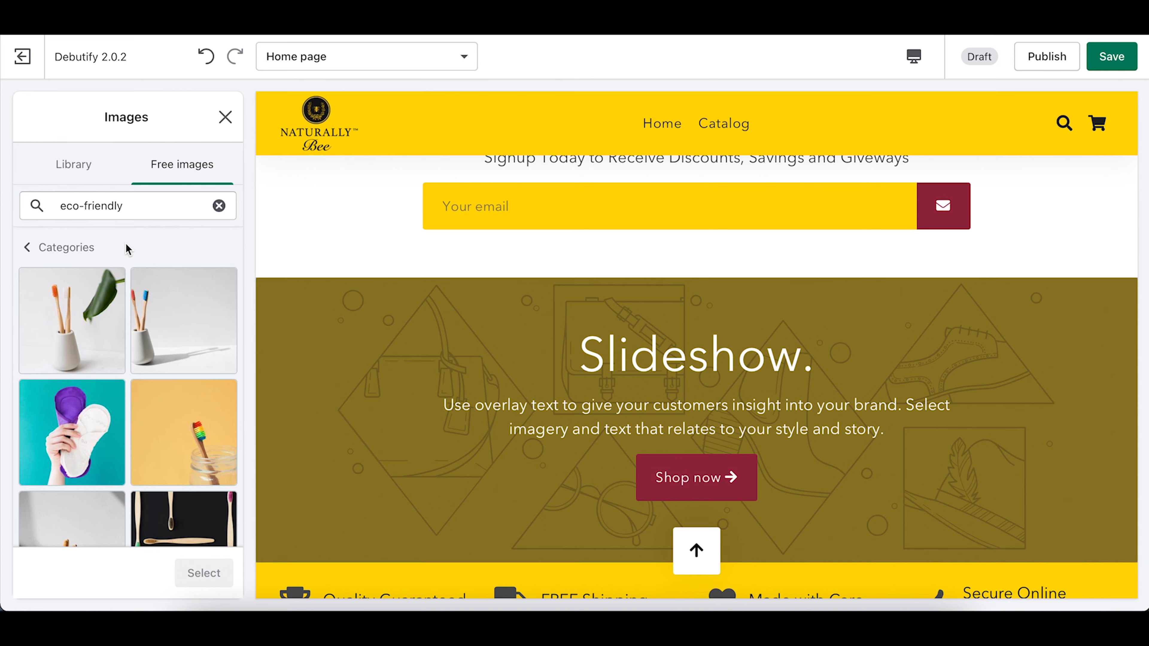
scroll(112, 366, "down", 3)
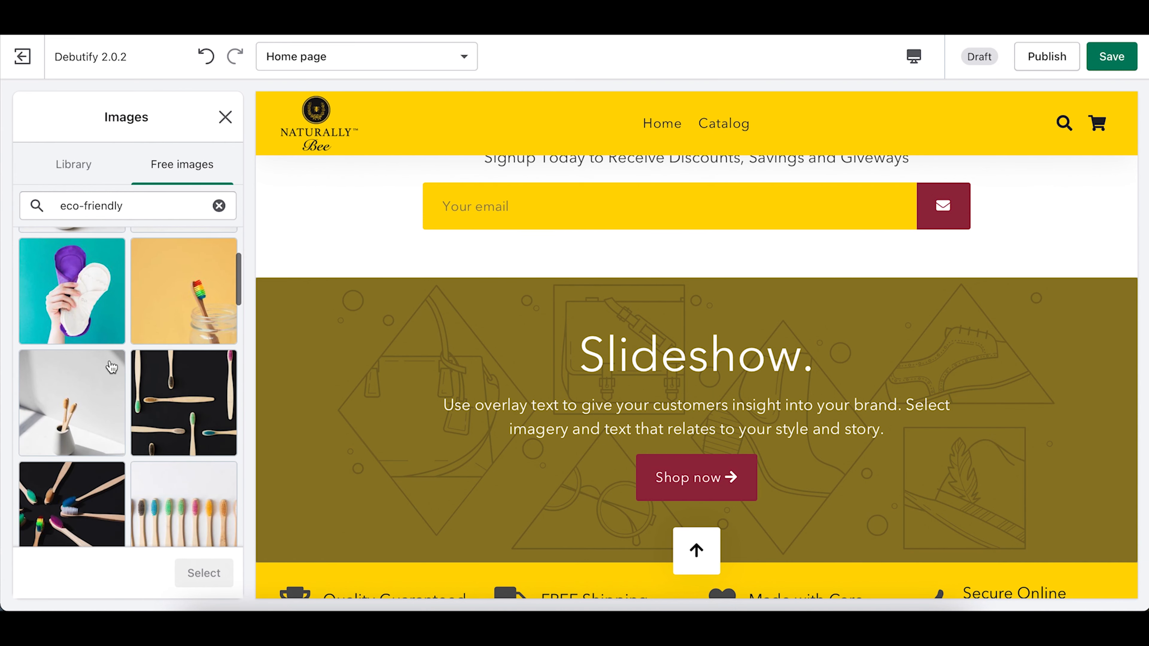
scroll(111, 367, "down", 7)
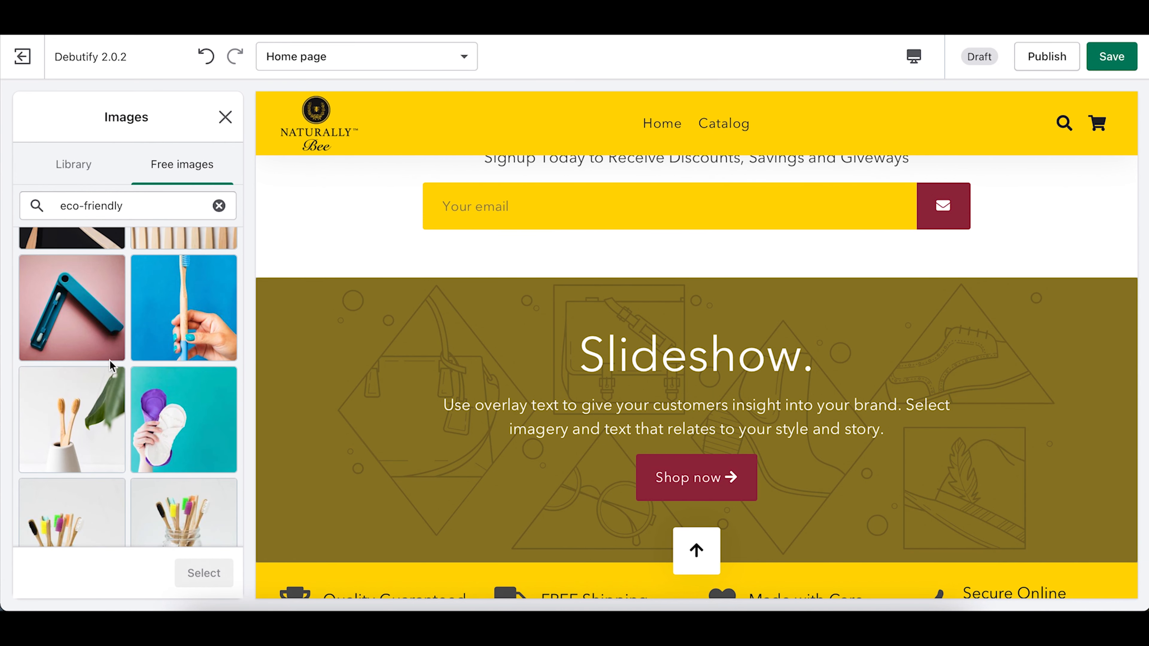
scroll(111, 364, "down", 5)
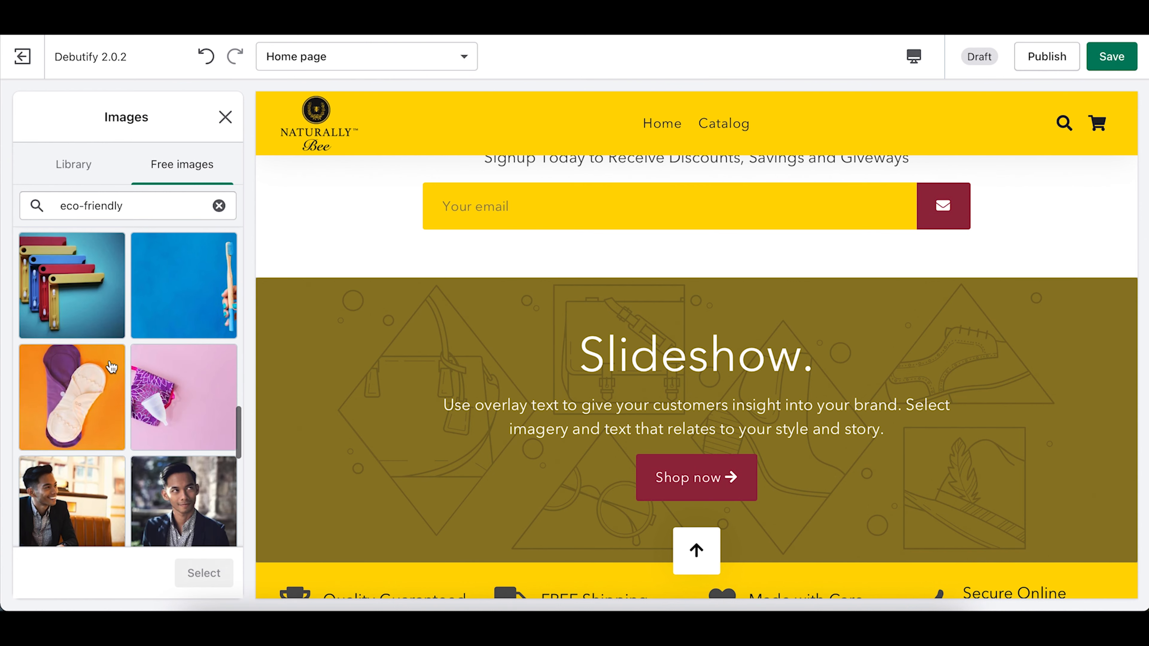
scroll(111, 366, "down", 5)
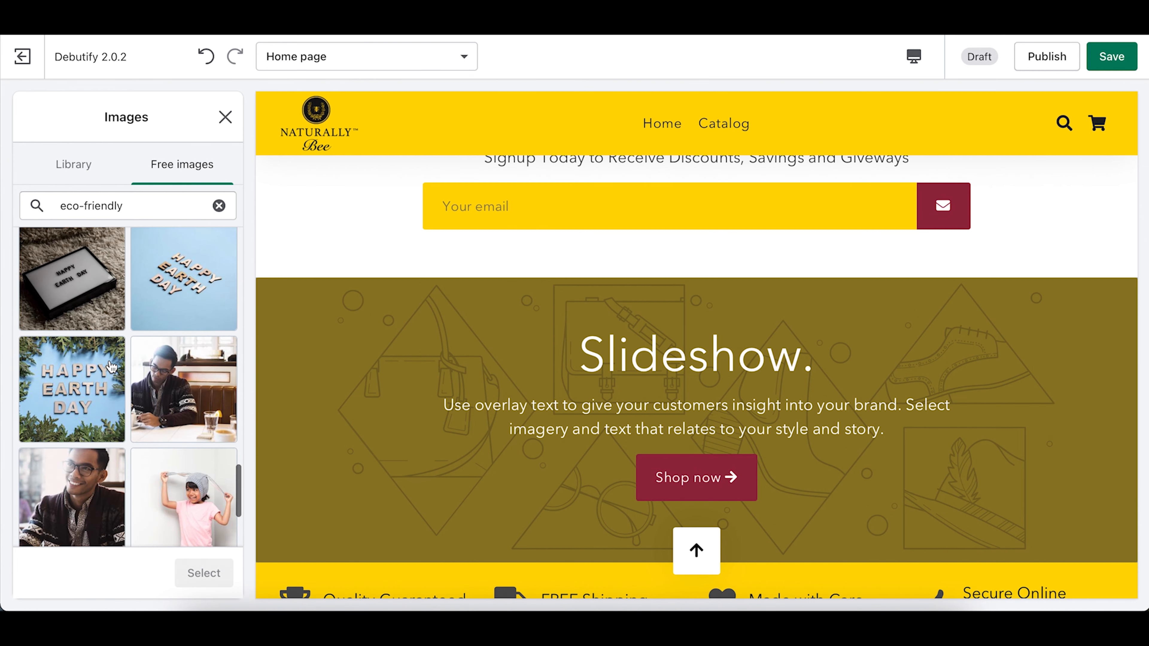
scroll(112, 366, "down", 5)
left_click(126, 405)
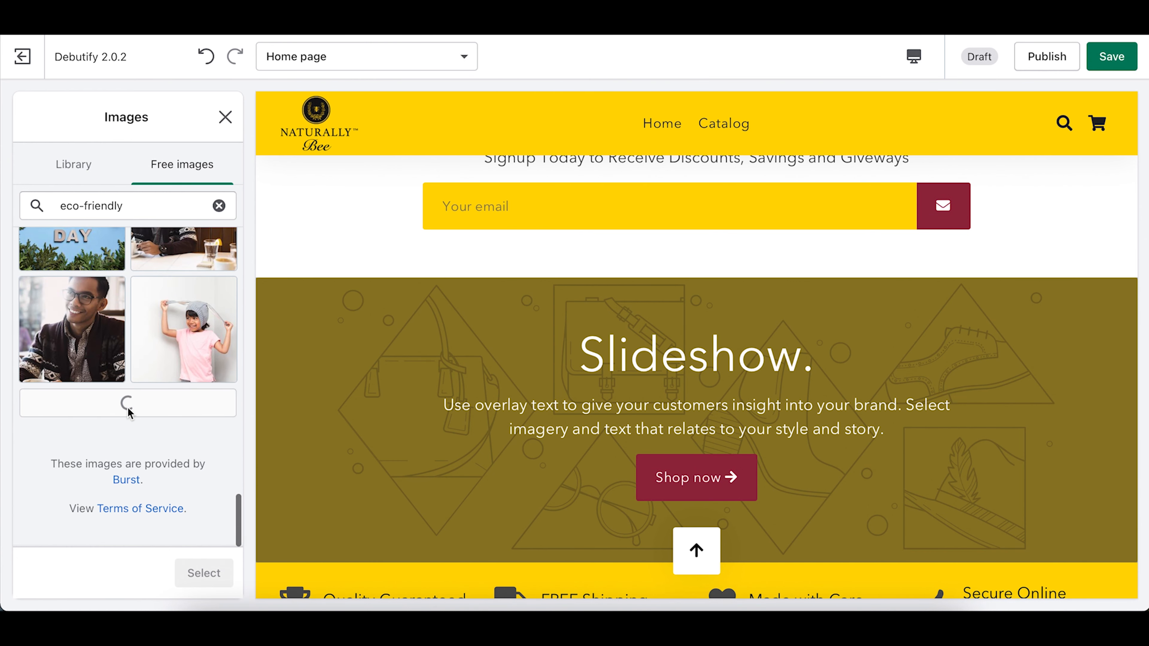
triple_click(125, 209)
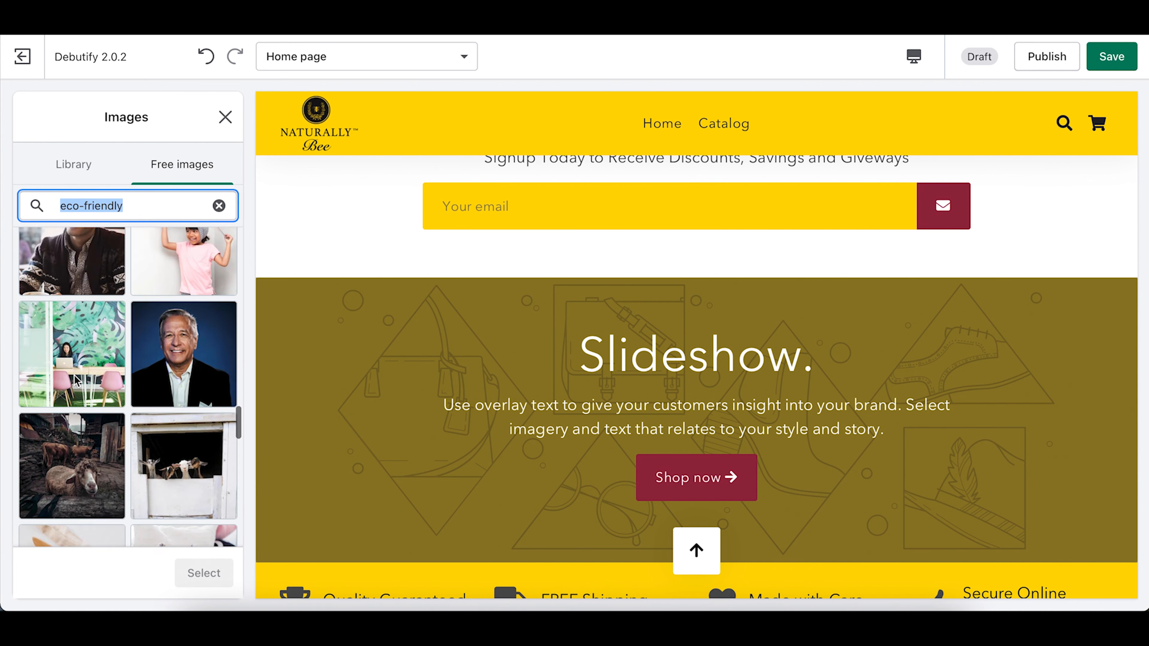
type("nature")
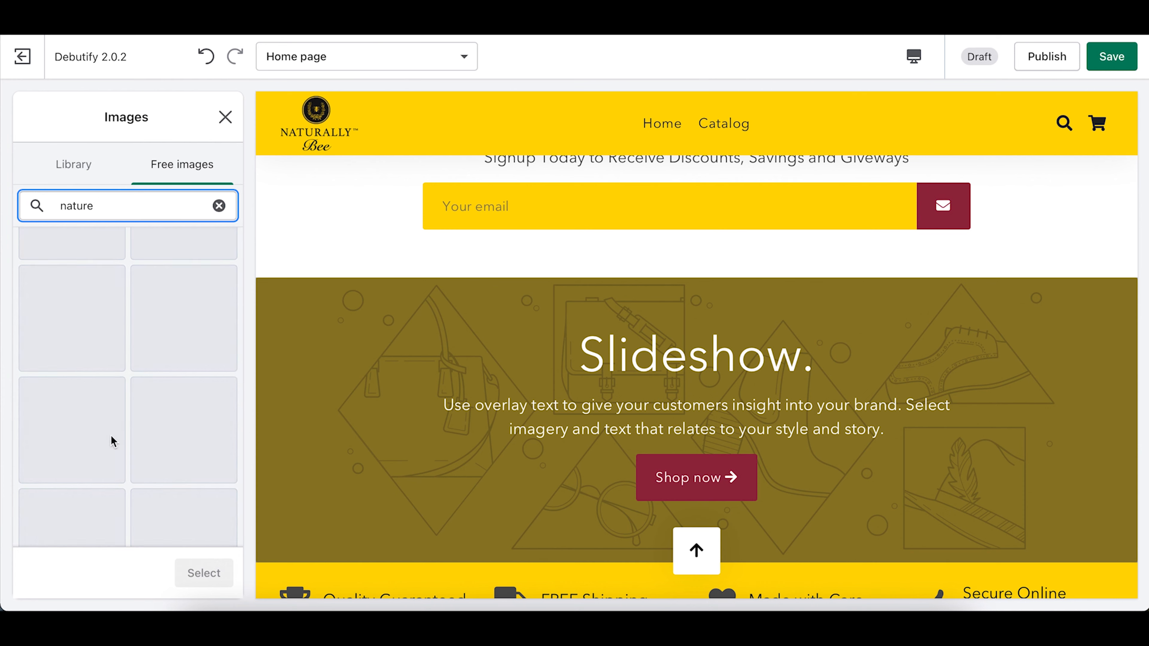
Step: Preview the birch forest and lake photos, then select the aerial coastal landscape for the slide
scroll(125, 393, "up", 5)
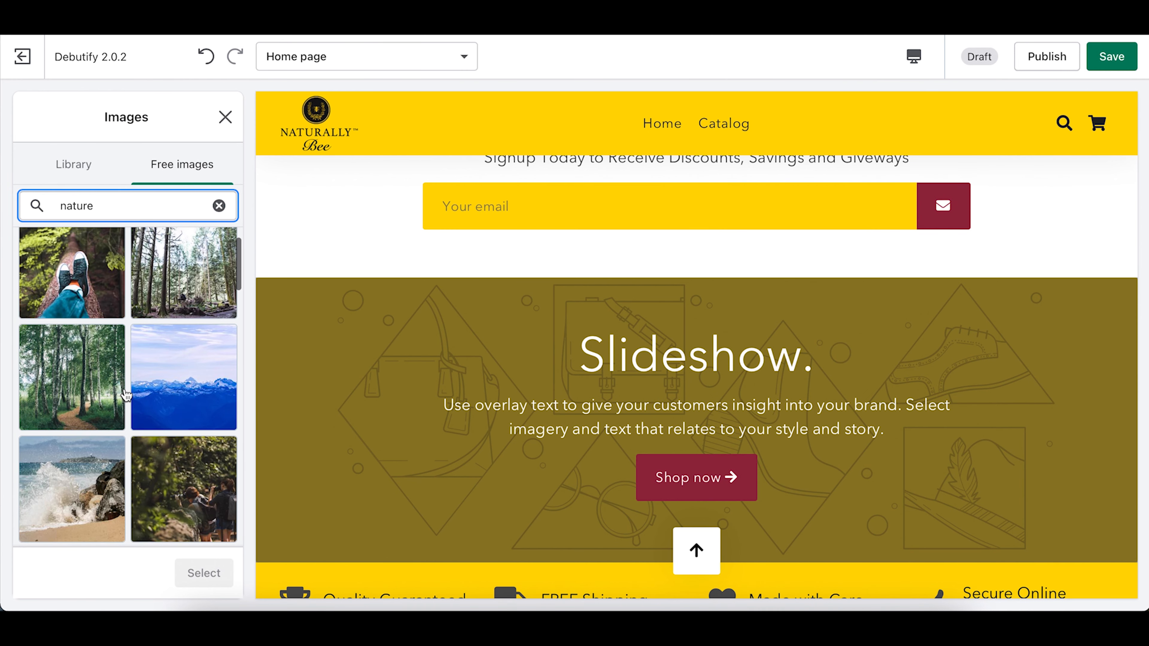
left_click(96, 389)
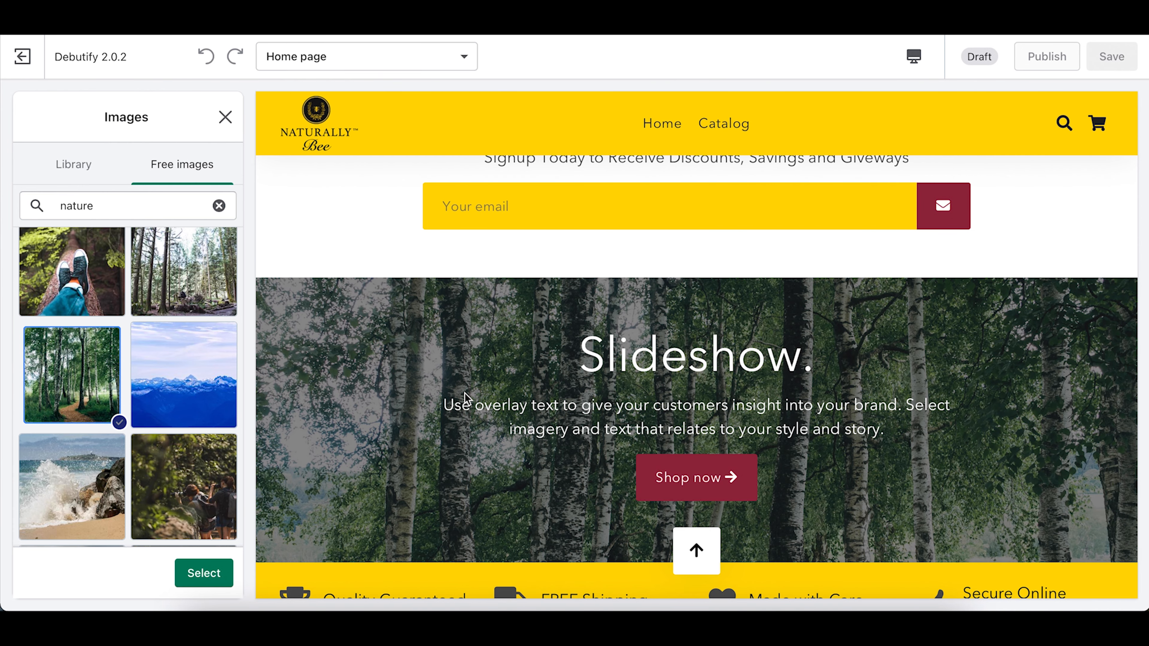
scroll(137, 478, "down", 2)
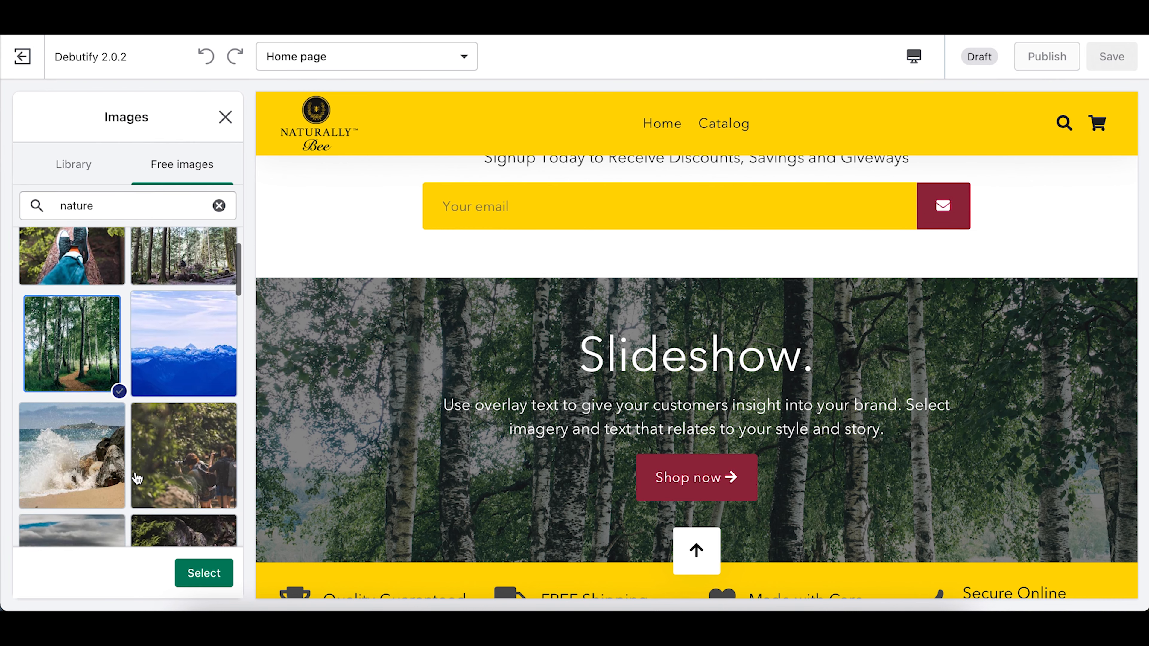
scroll(137, 478, "down", 5)
left_click(195, 357)
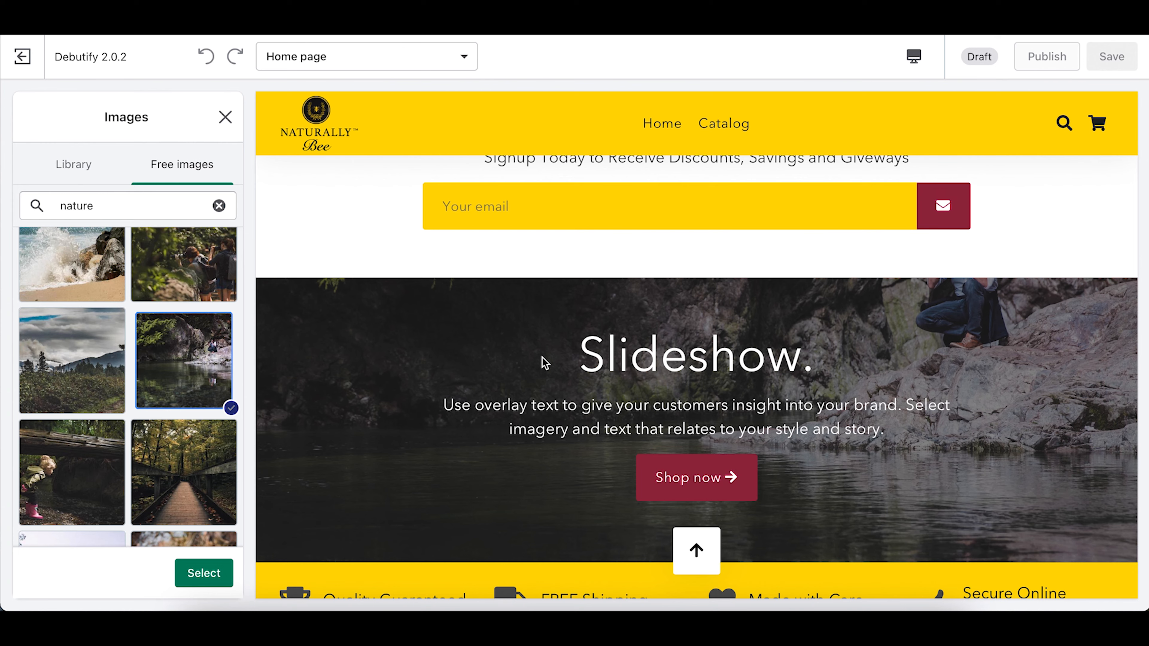
scroll(162, 434, "down", 6)
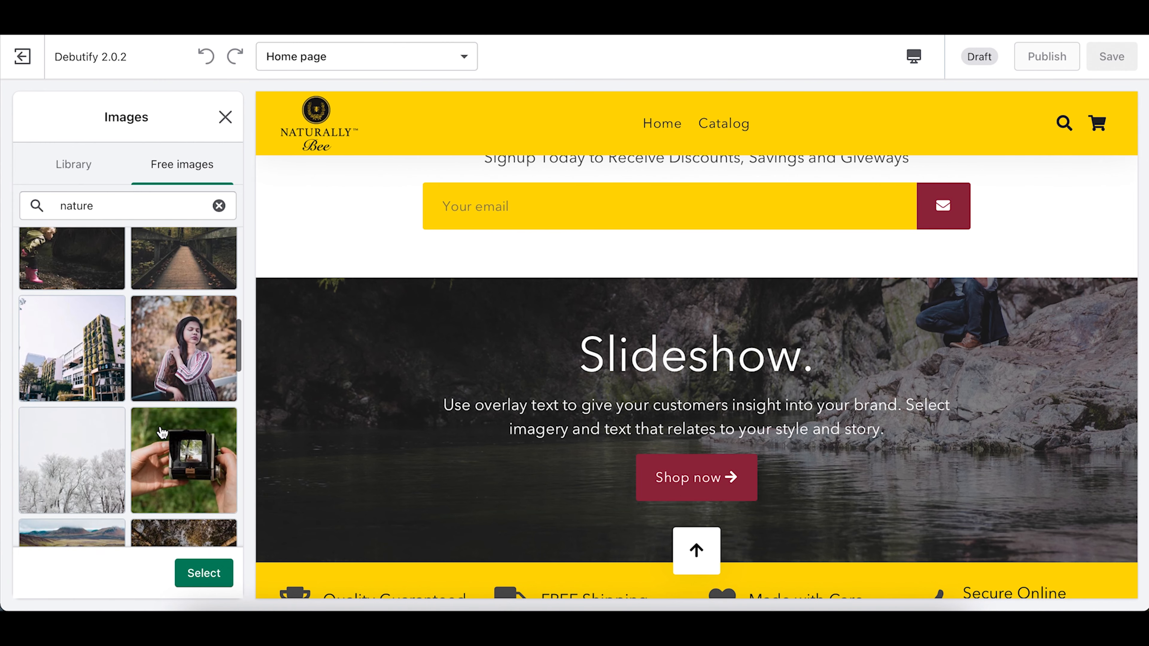
scroll(161, 433, "down", 6)
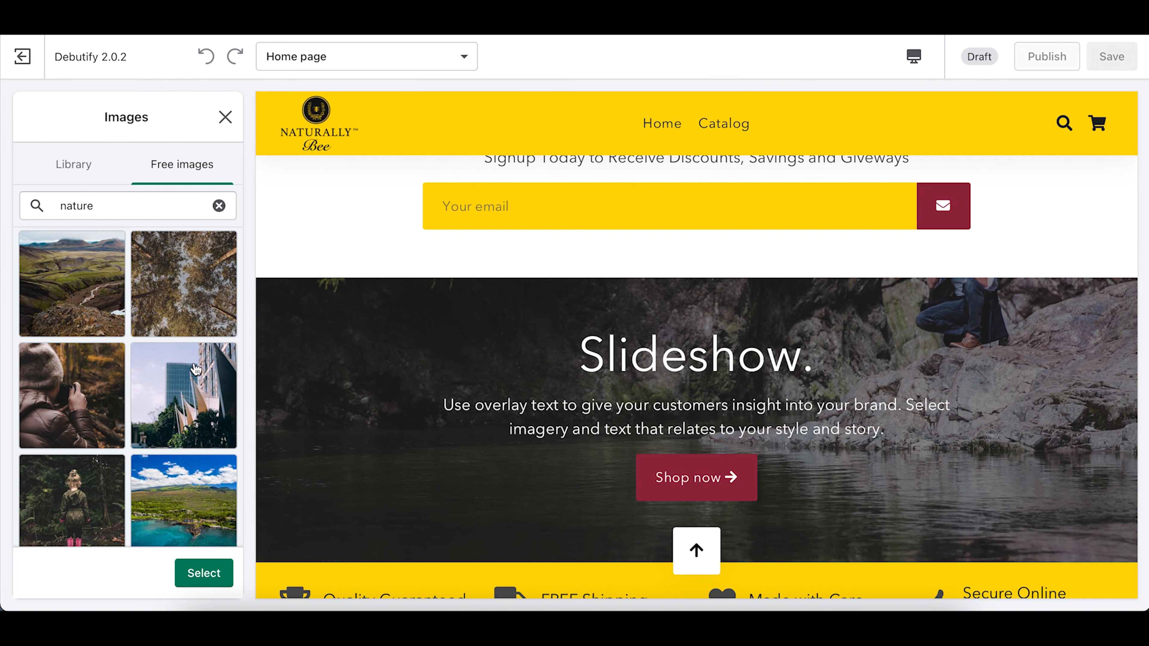
left_click(190, 506)
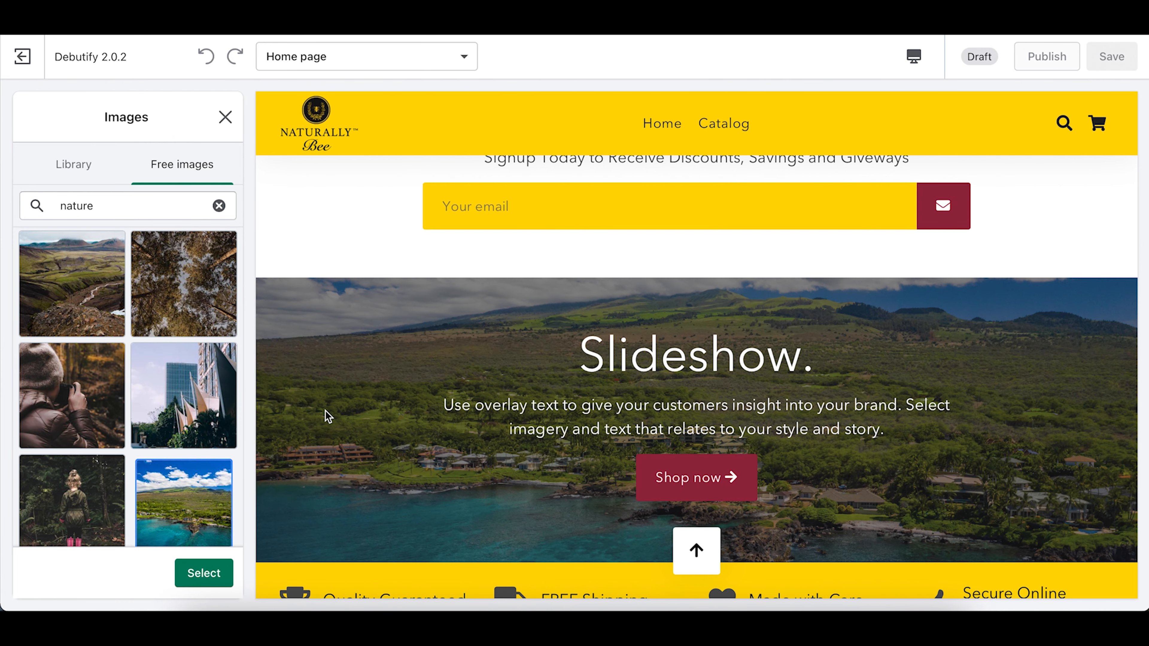
left_click(217, 580)
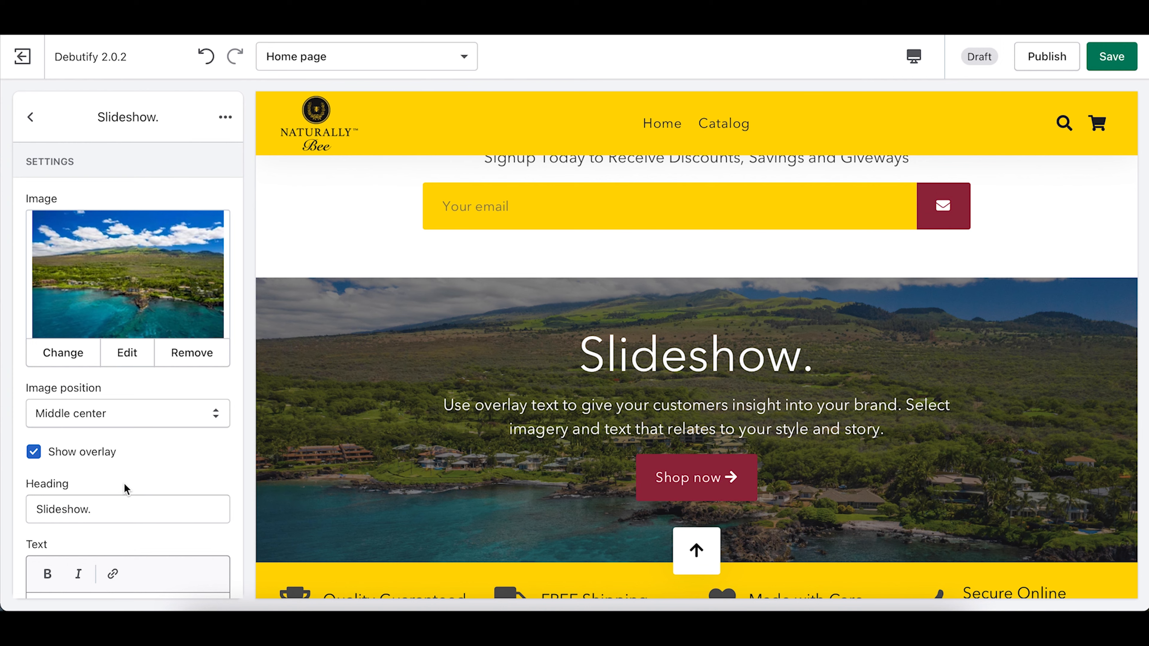
Step: Replace the slide's Heading text with 'We are Eco-Friendly'
scroll(124, 482, "down", 3)
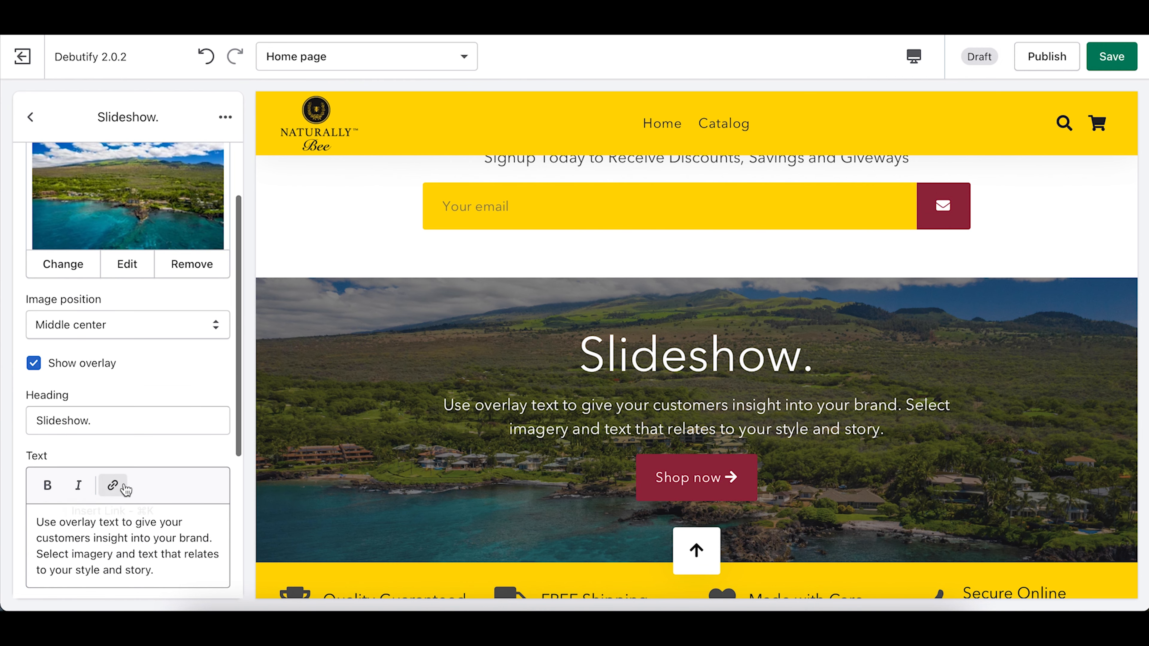
left_click_drag(113, 416, 2, 420)
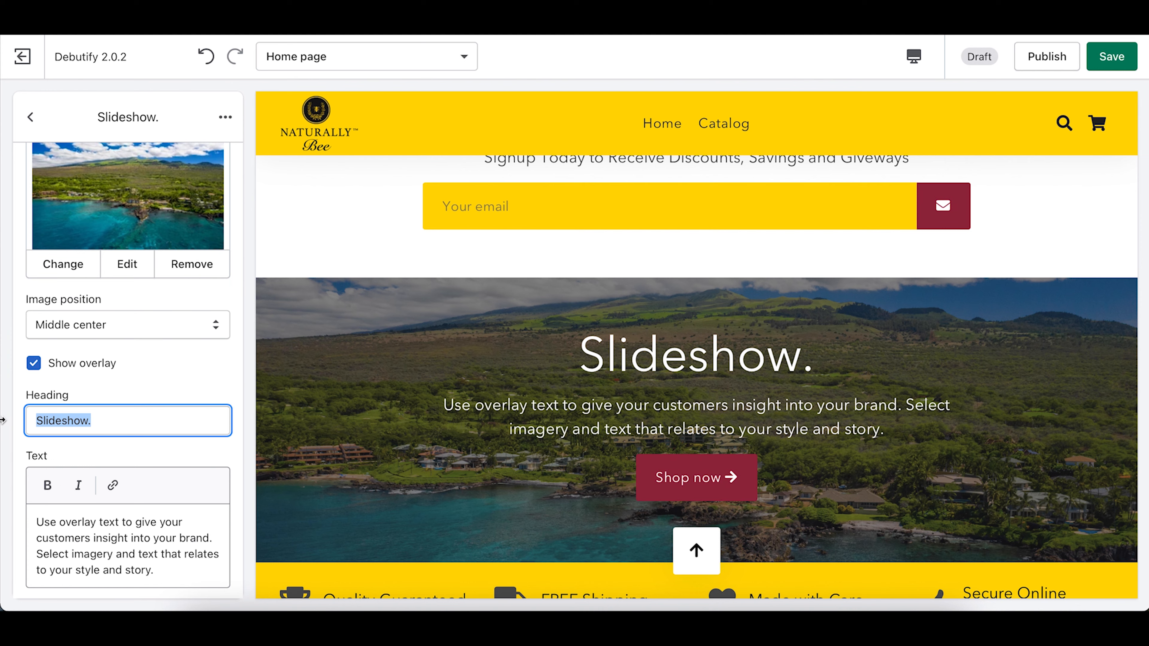
type("W")
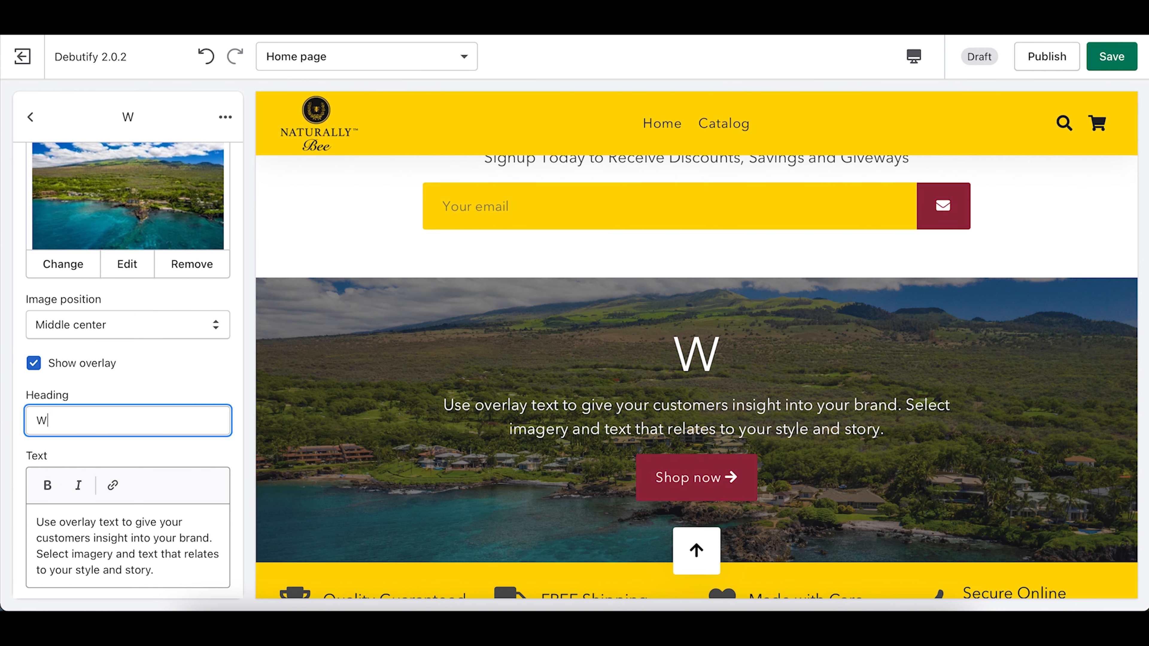
type("e are Eco-Friendly")
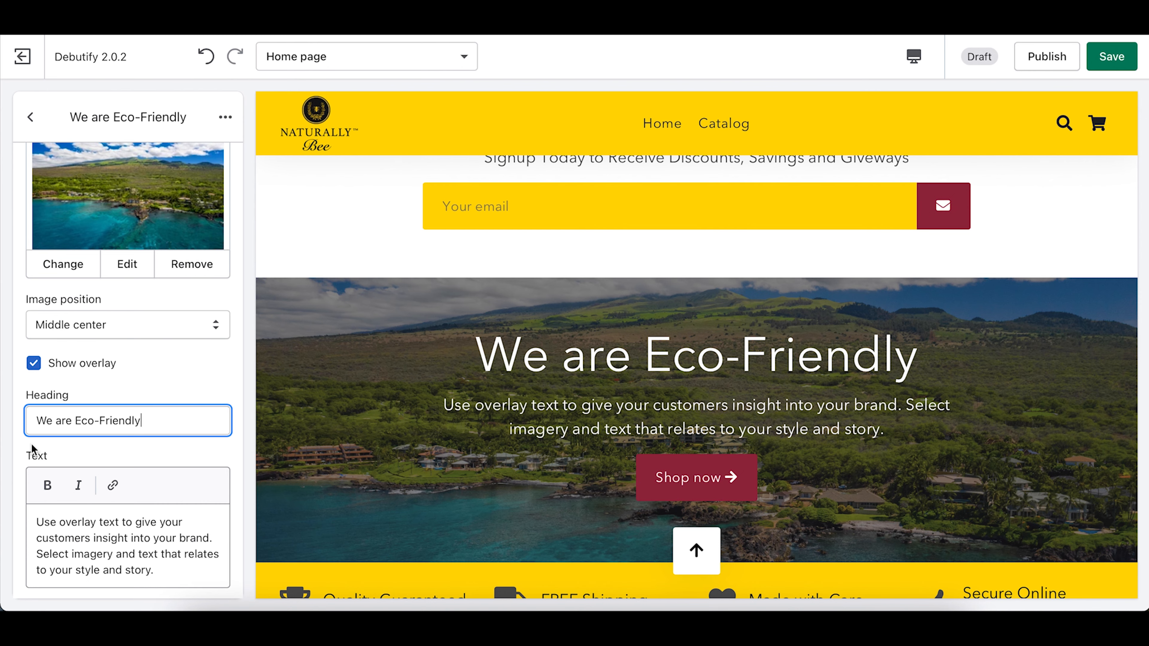
scroll(130, 525, "down", 2)
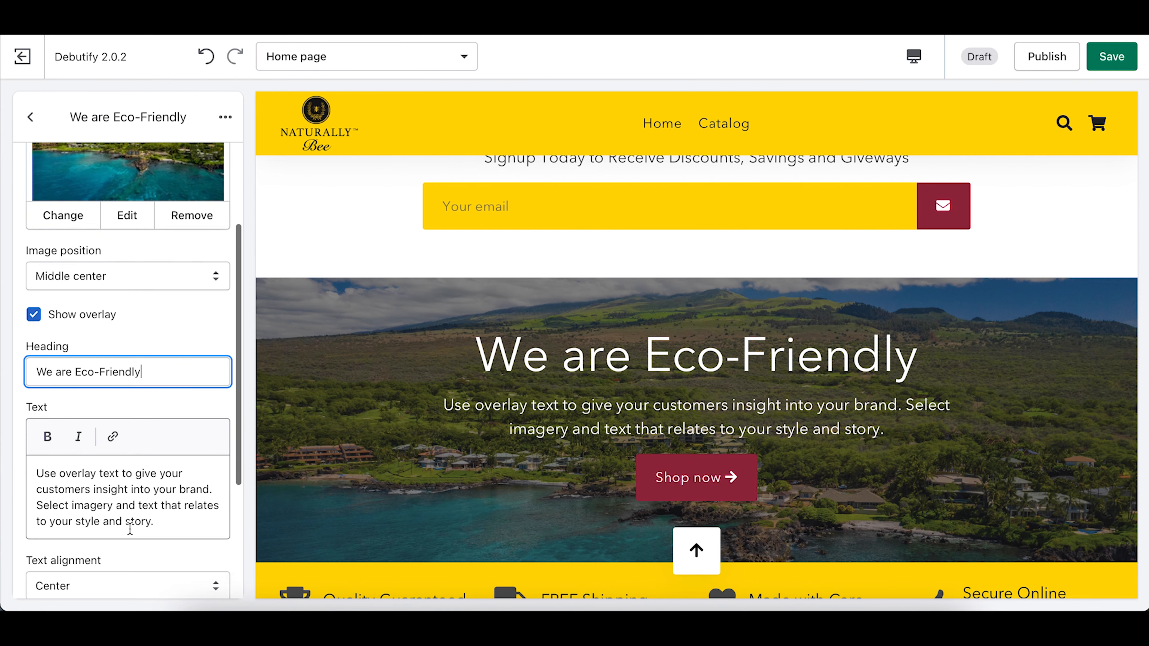
left_click_drag(153, 508, 4, 393)
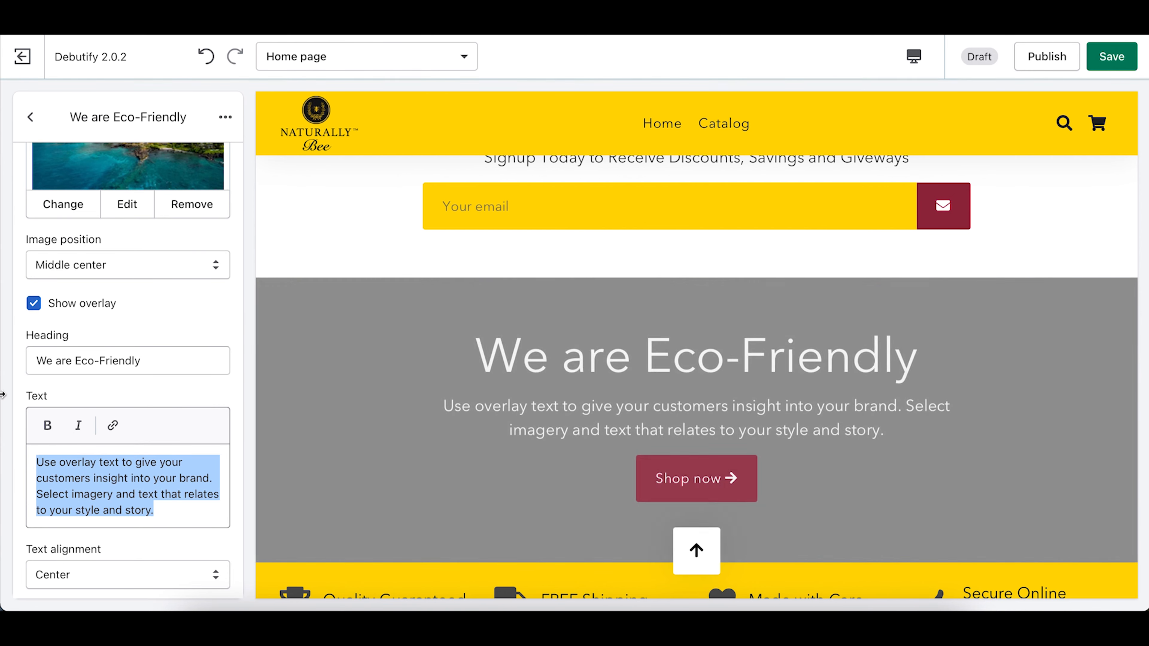
Step: Write 'Our Organic Beeswax Food Wraps are made up of all natural ingredients.' as the slide text, fixing typos
type("Our ")
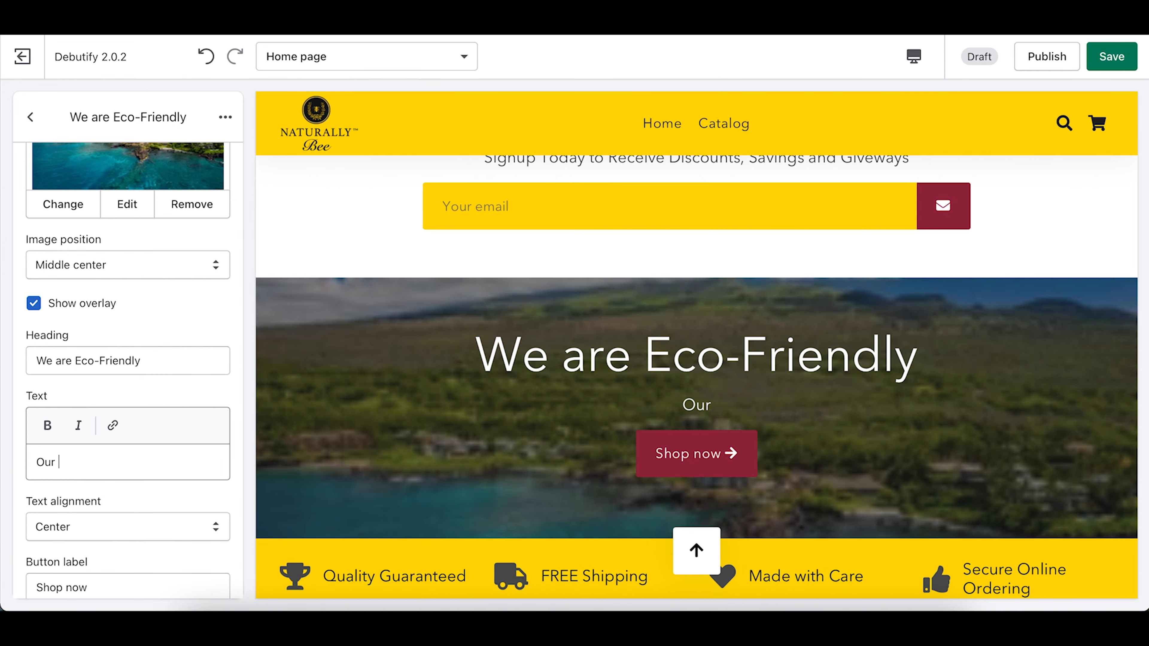
type("Beeswax Fo")
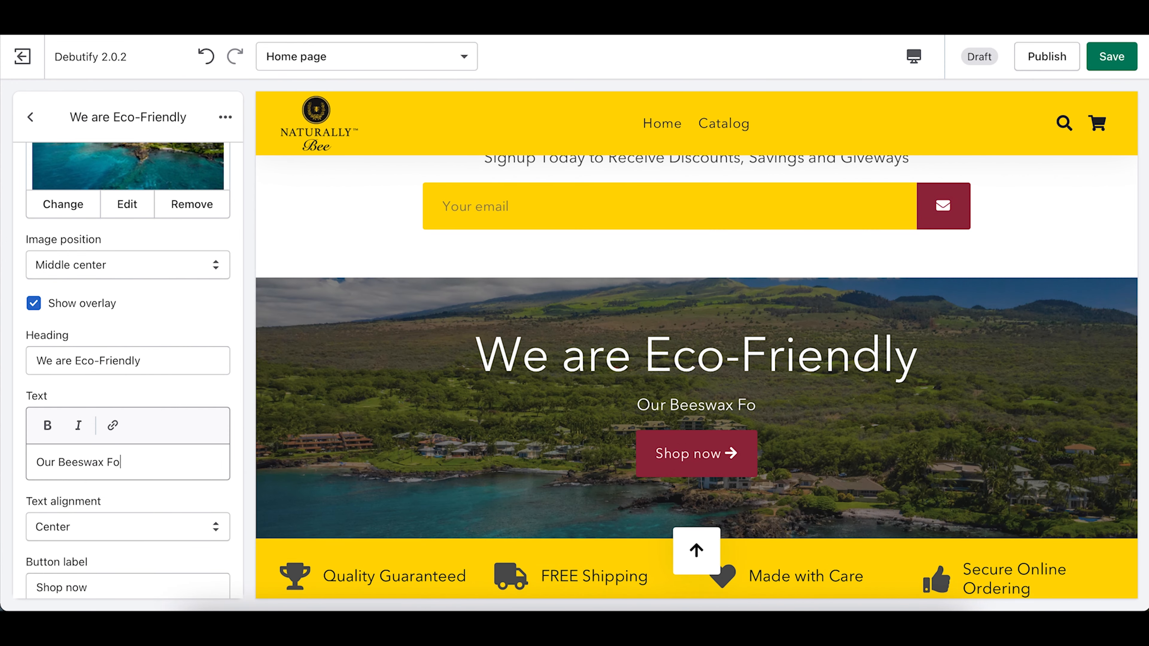
type("od Wraps")
left_click(58, 463)
type("Organic")
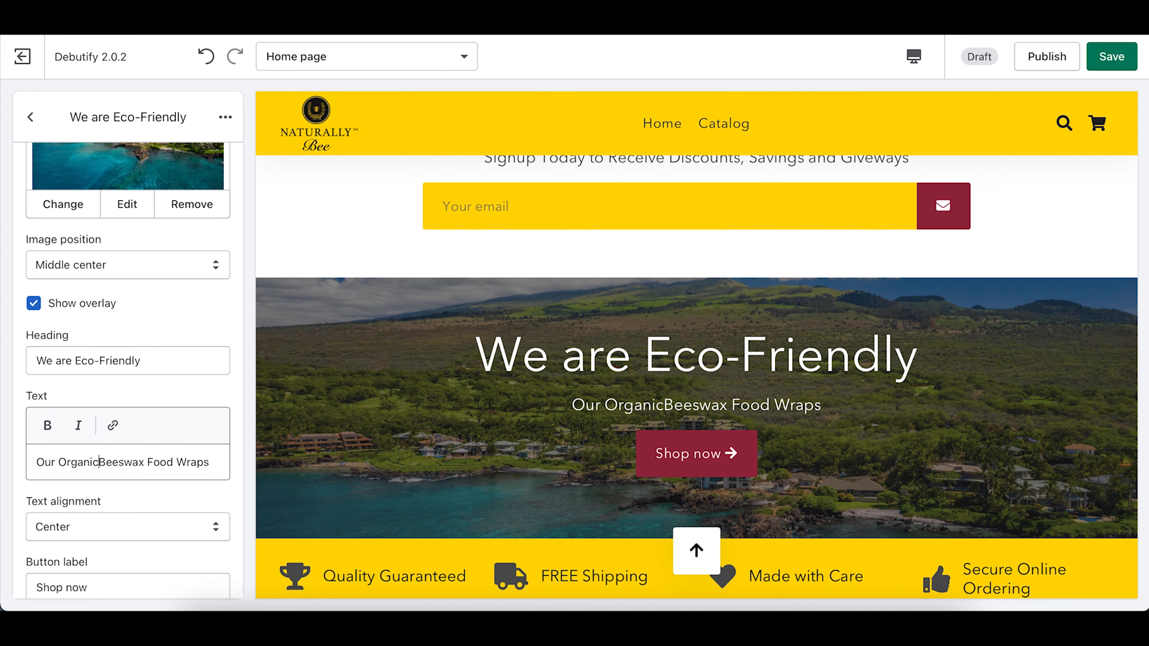
left_click(215, 463)
type("are ")
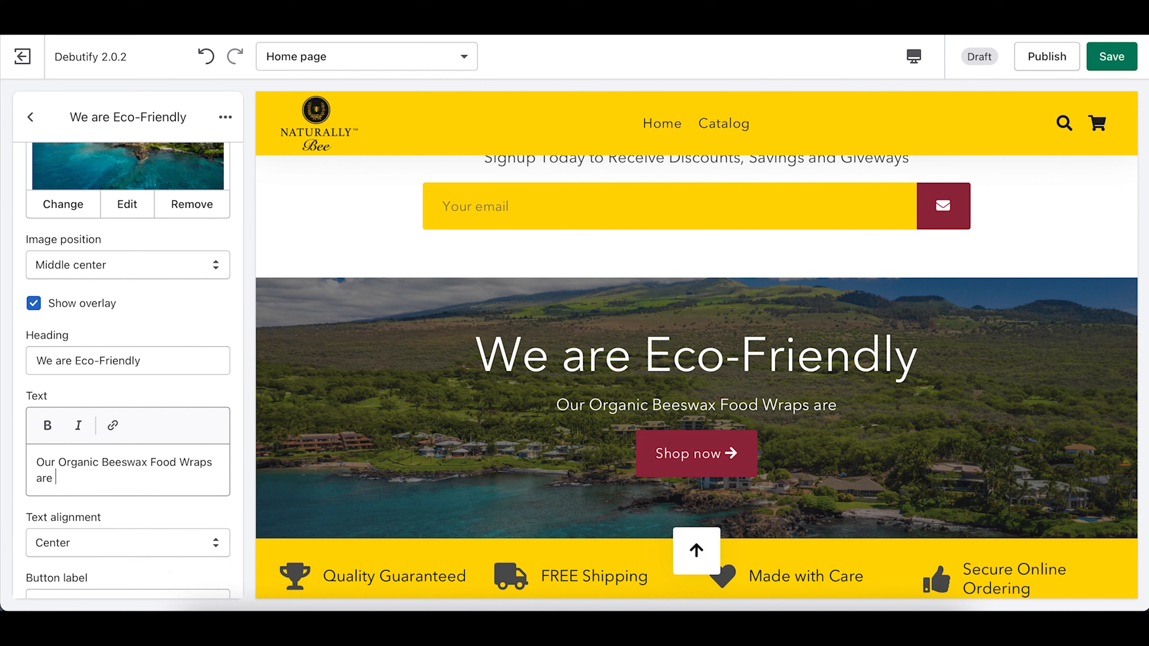
type("made up of")
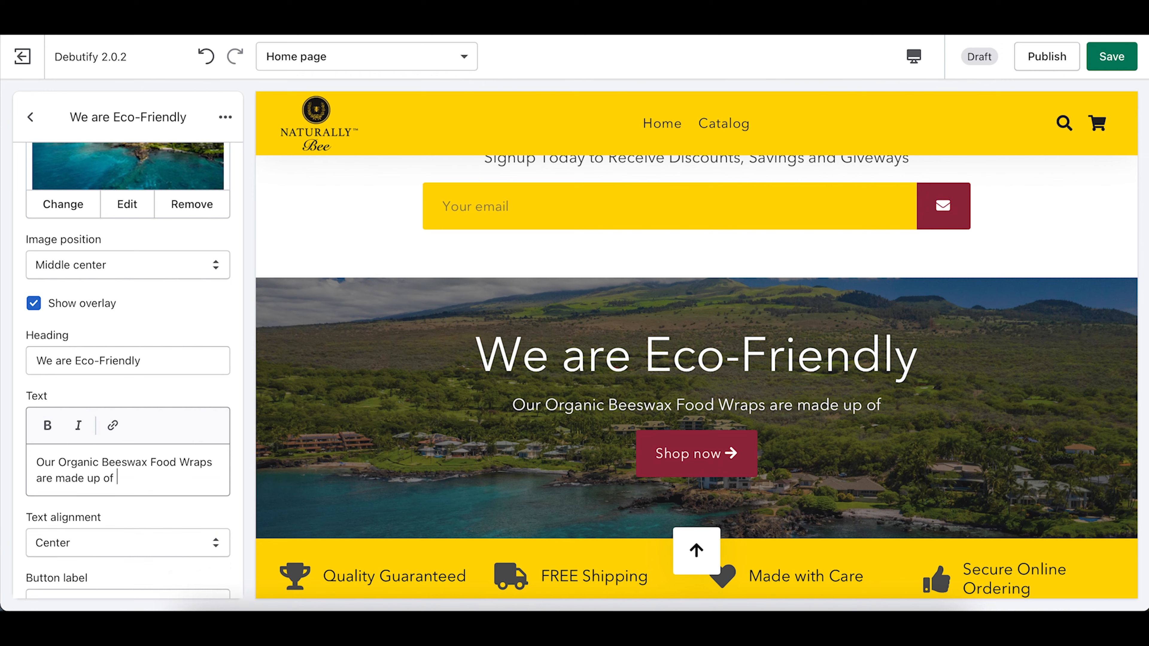
type(" all natural ing")
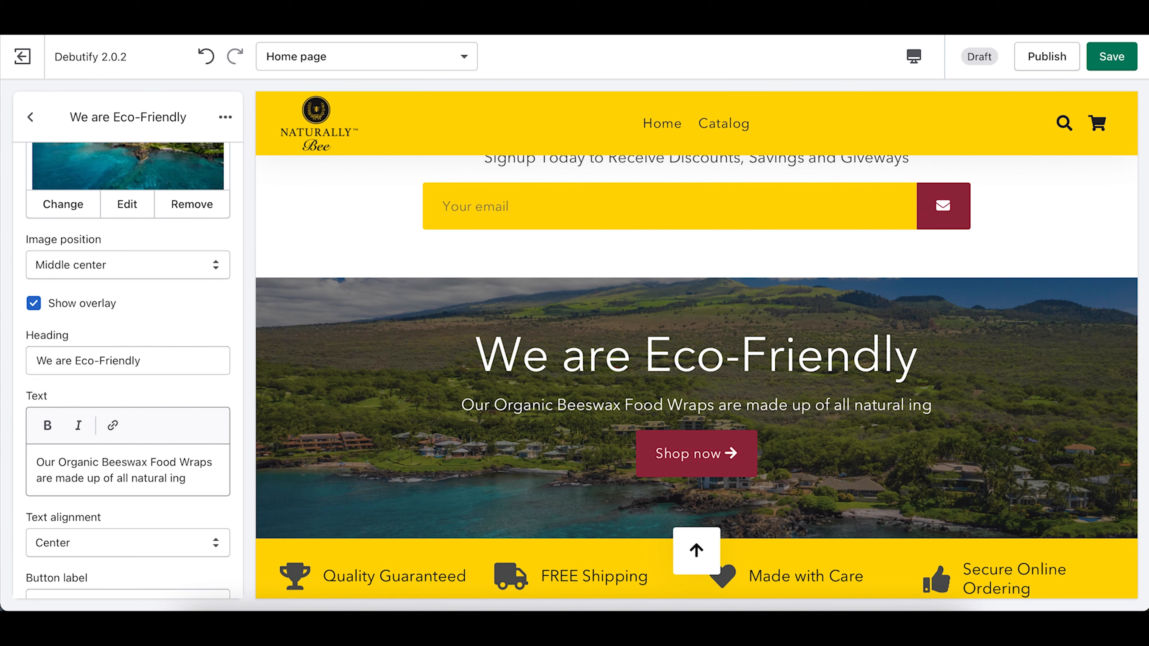
type("redients")
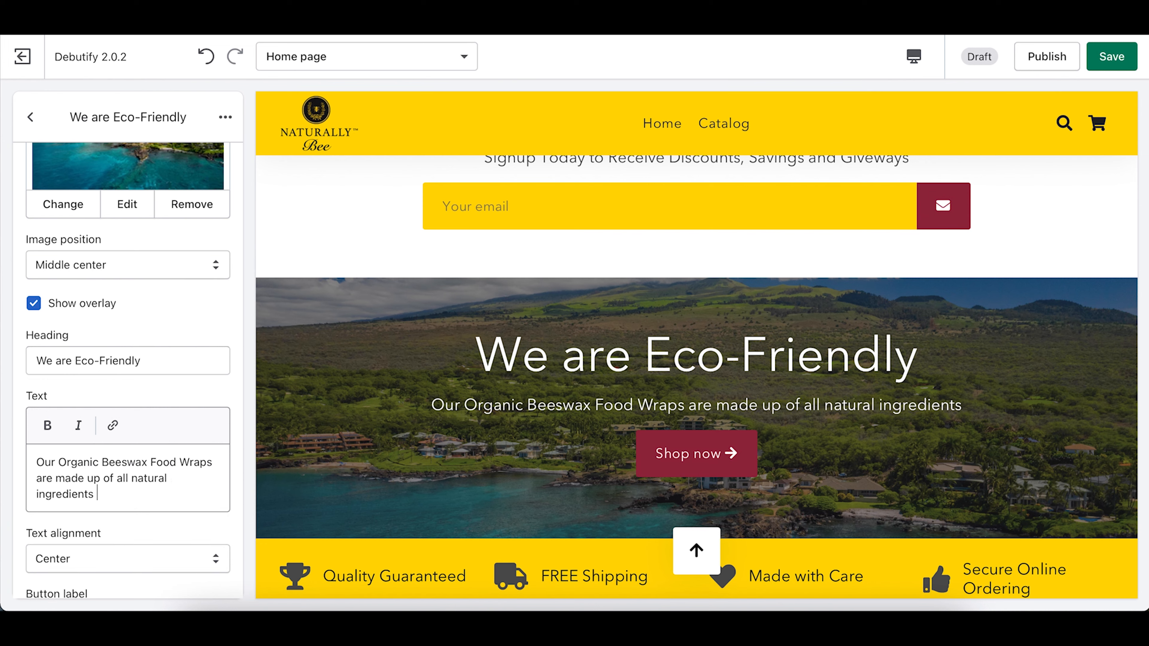
type(".")
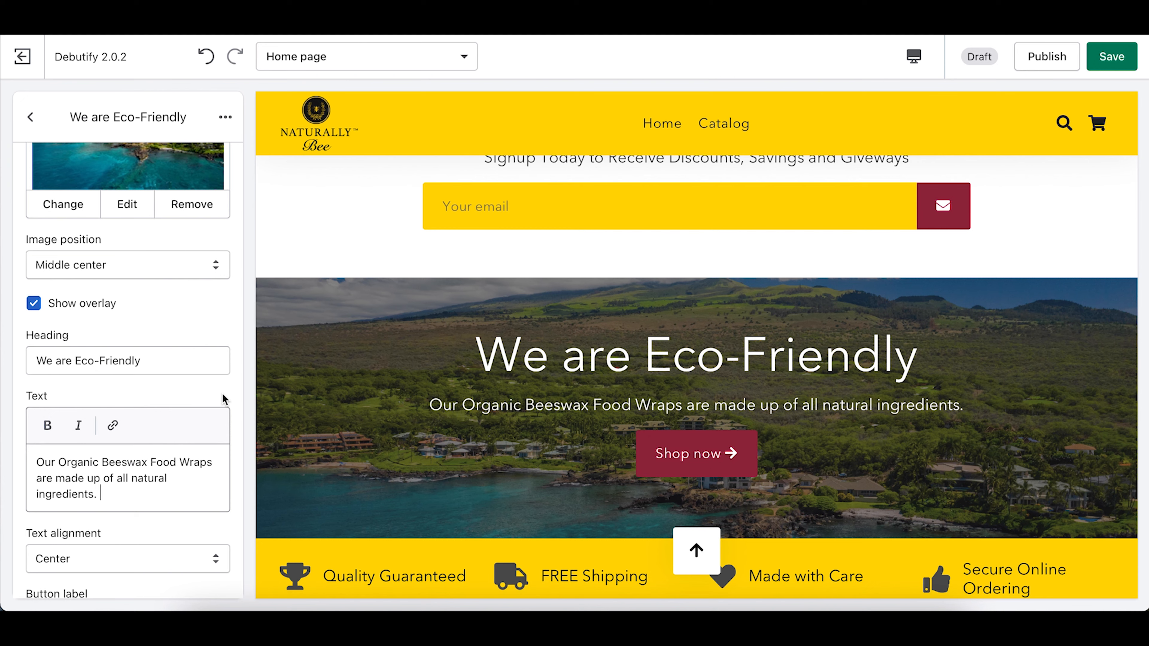
scroll(223, 398, "down", 2)
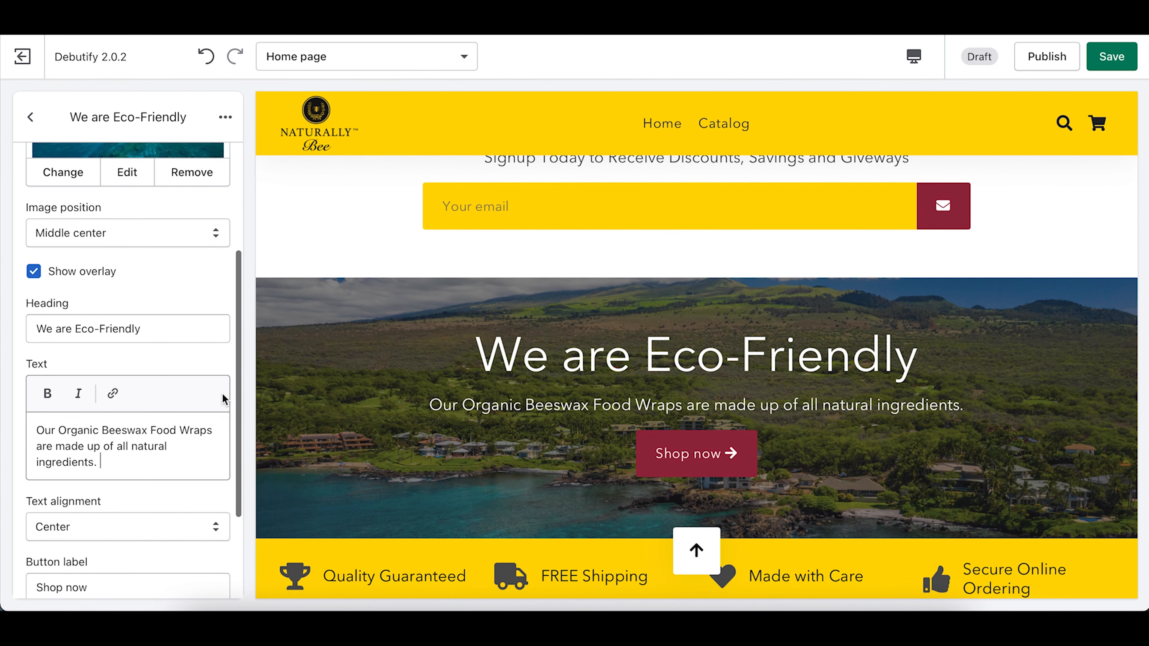
scroll(222, 392, "down", 4)
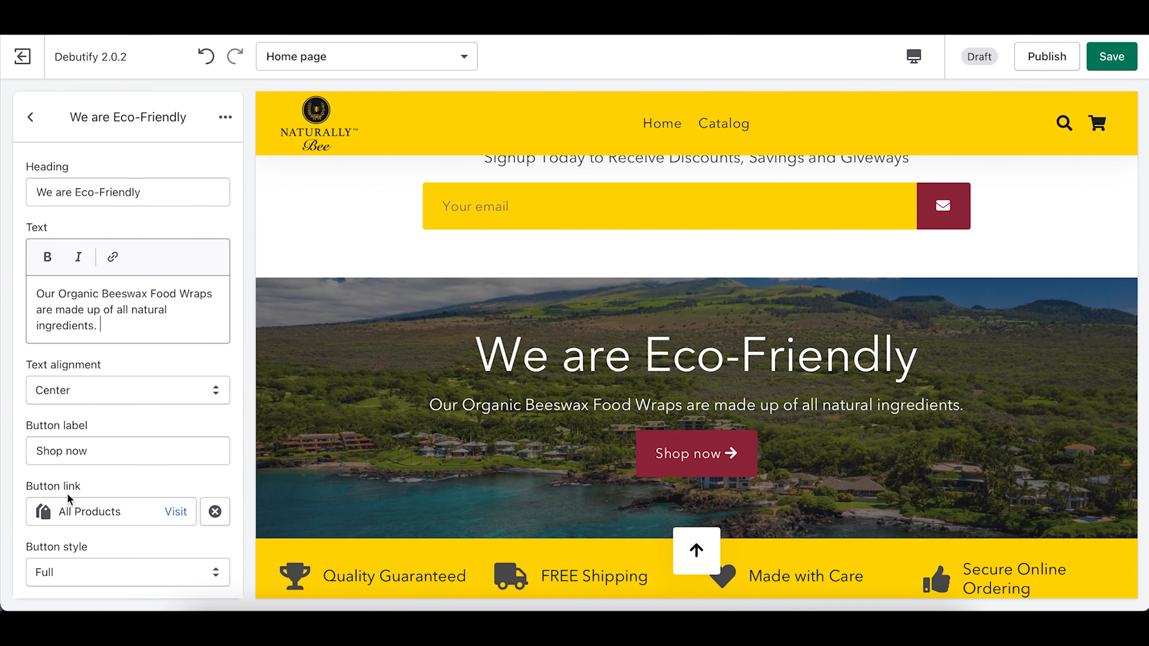
scroll(67, 492, "up", 4)
scroll(556, 414, "up", 6)
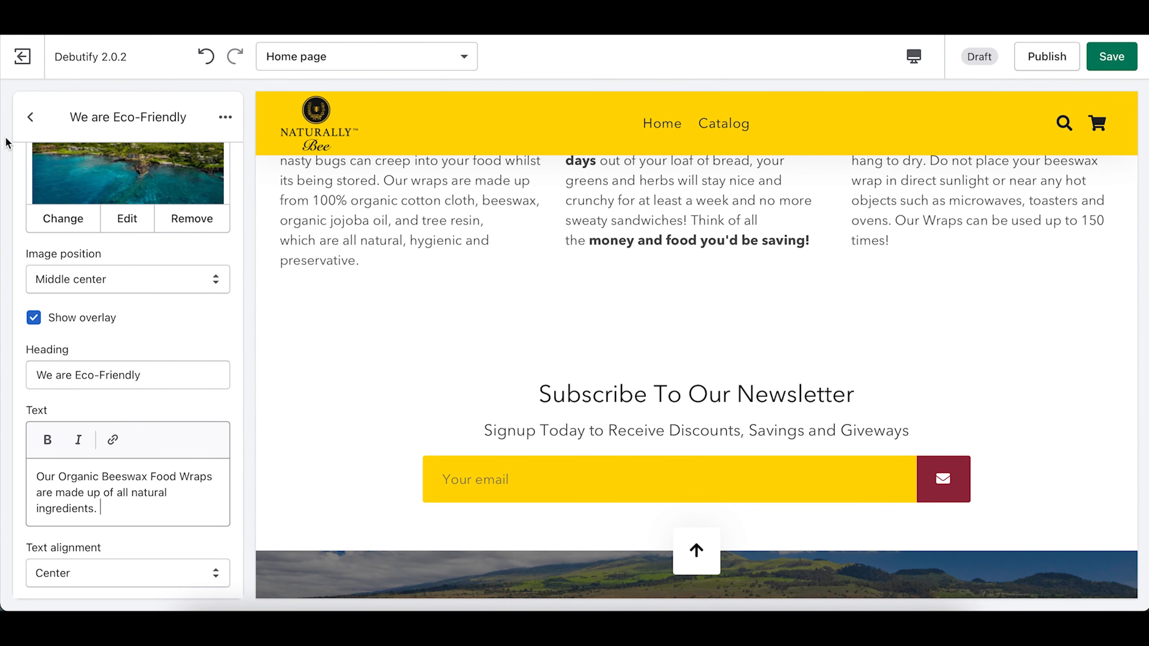
Step: Back out to the section list and drag We are Eco-Friendly above Subscribe To Our Newsletter
left_click(31, 117)
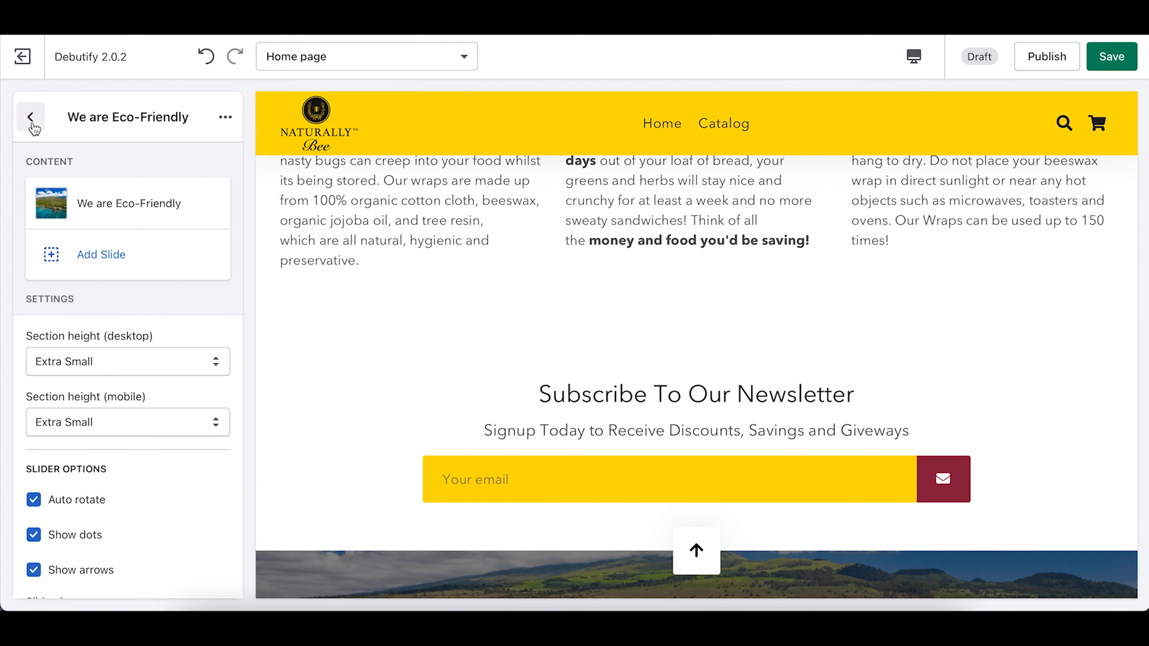
left_click(30, 118)
scroll(98, 471, "up", 5)
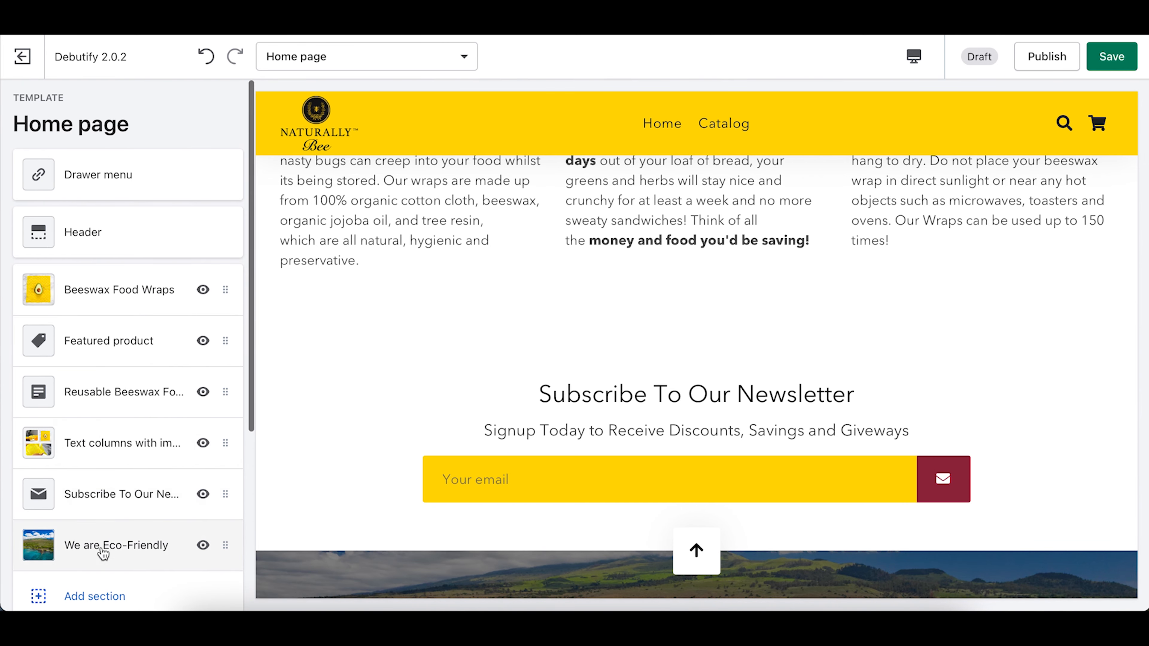
left_click_drag(104, 553, 96, 502)
scroll(658, 493, "down", 4)
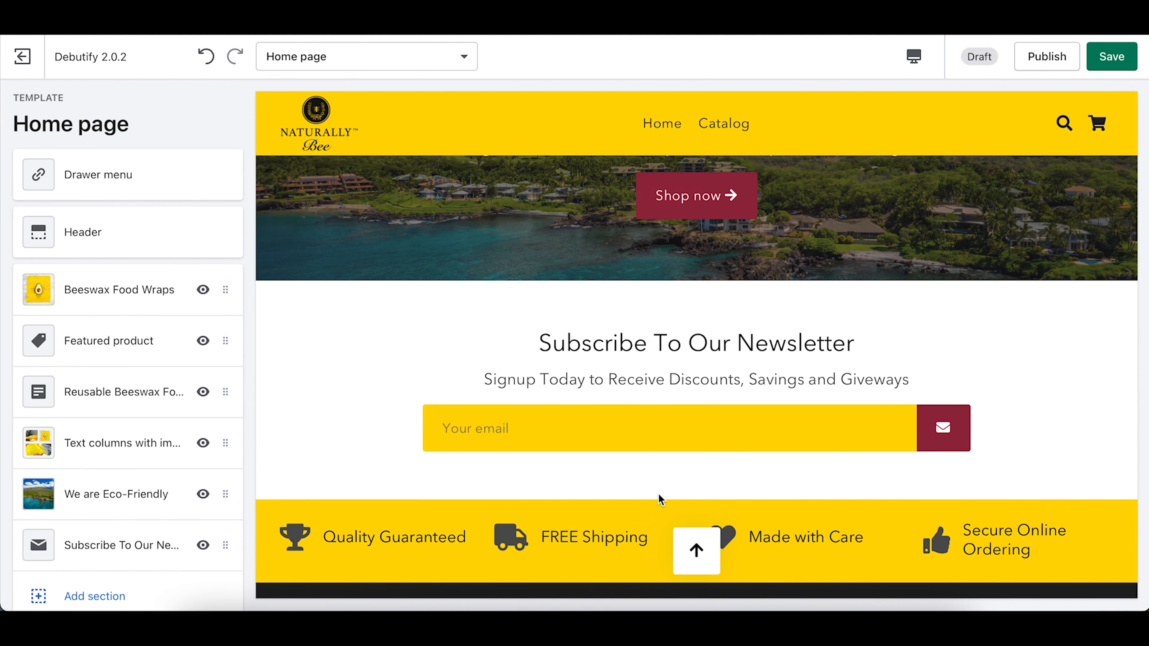
scroll(659, 498, "down", 2)
Step: Scroll through the home page sections to check the new order
scroll(659, 498, "up", 15)
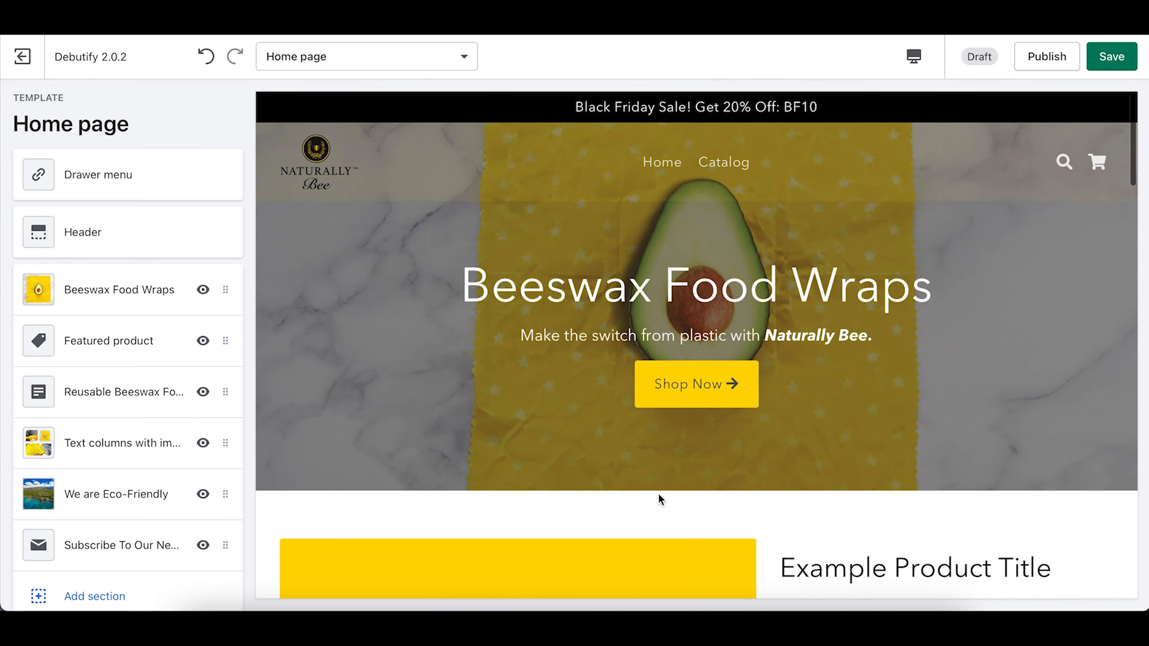
scroll(658, 493, "down", 6)
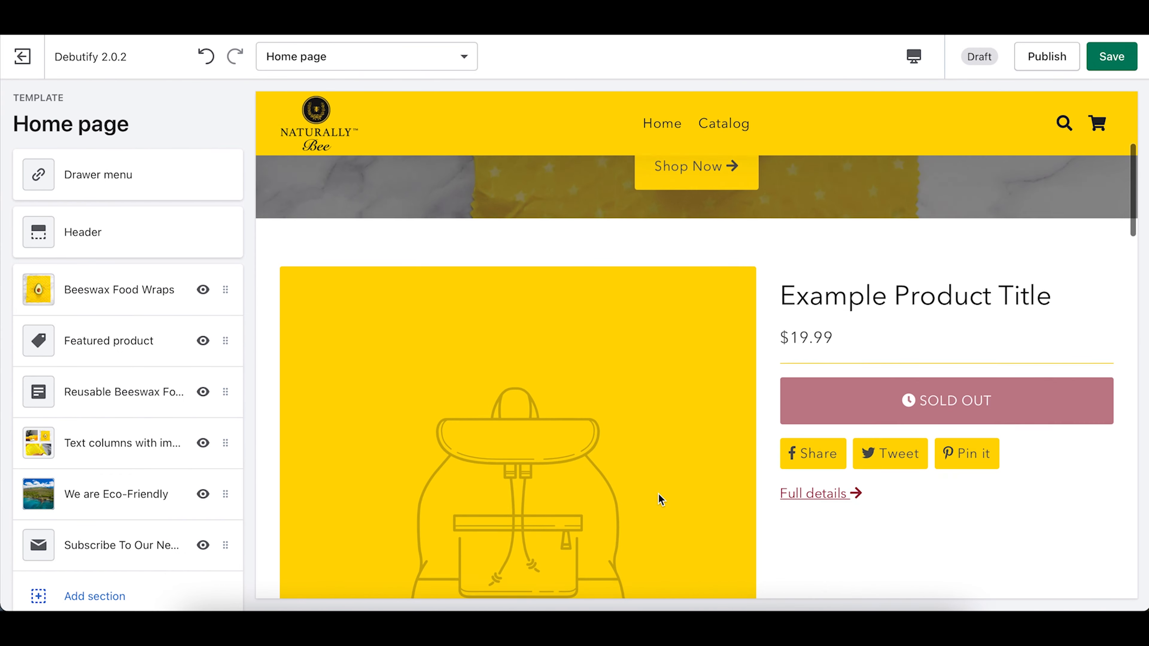
scroll(658, 493, "down", 9)
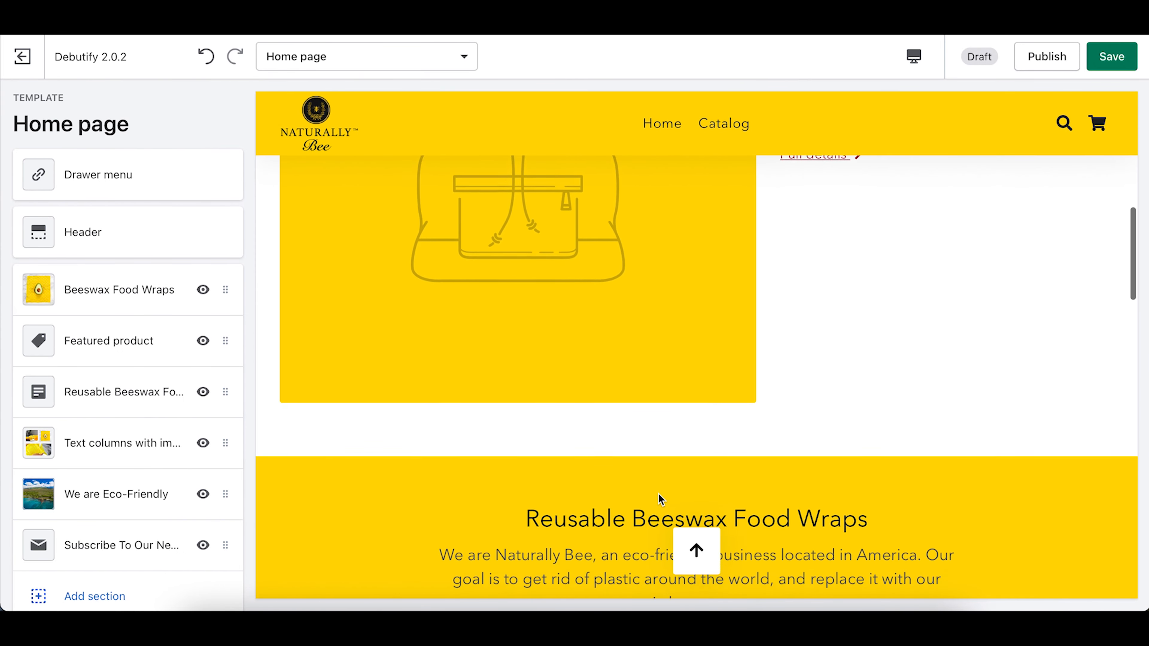
scroll(658, 493, "down", 8)
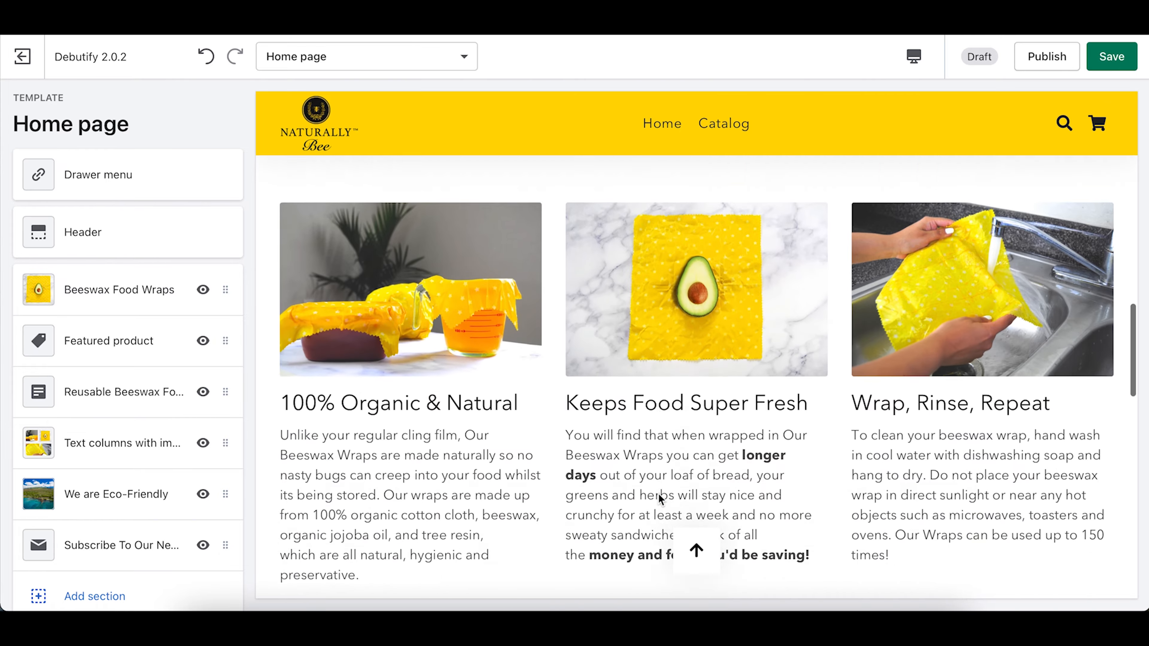
scroll(658, 493, "down", 9)
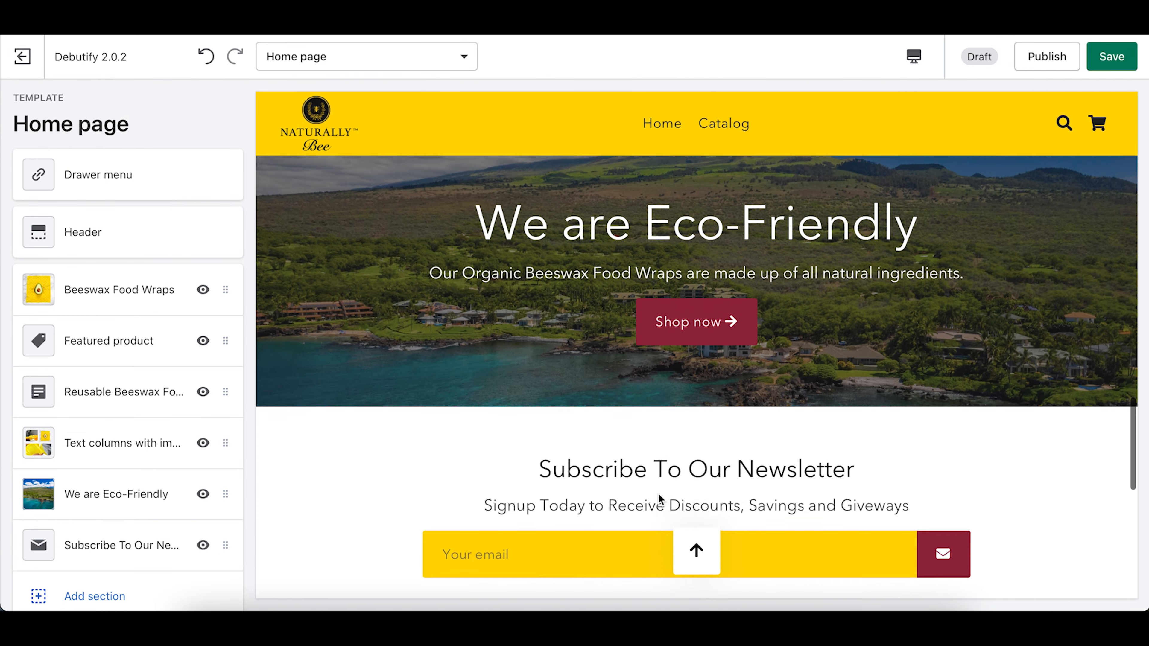
scroll(660, 498, "down", 10)
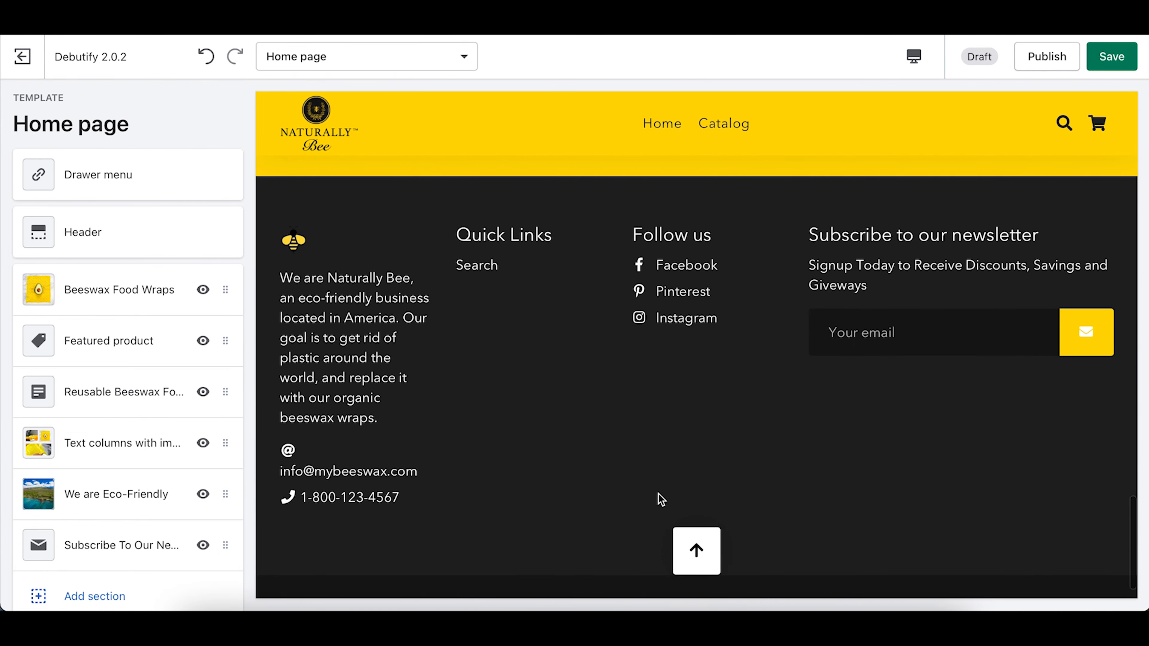
scroll(661, 497, "up", 18)
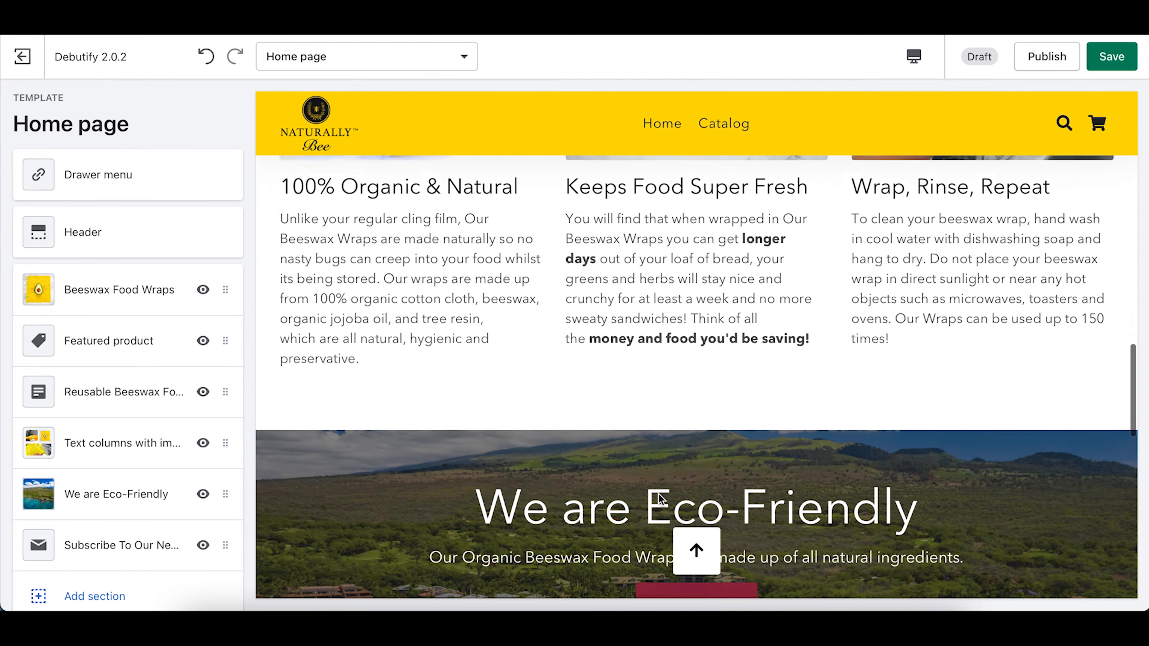
scroll(658, 496, "up", 10)
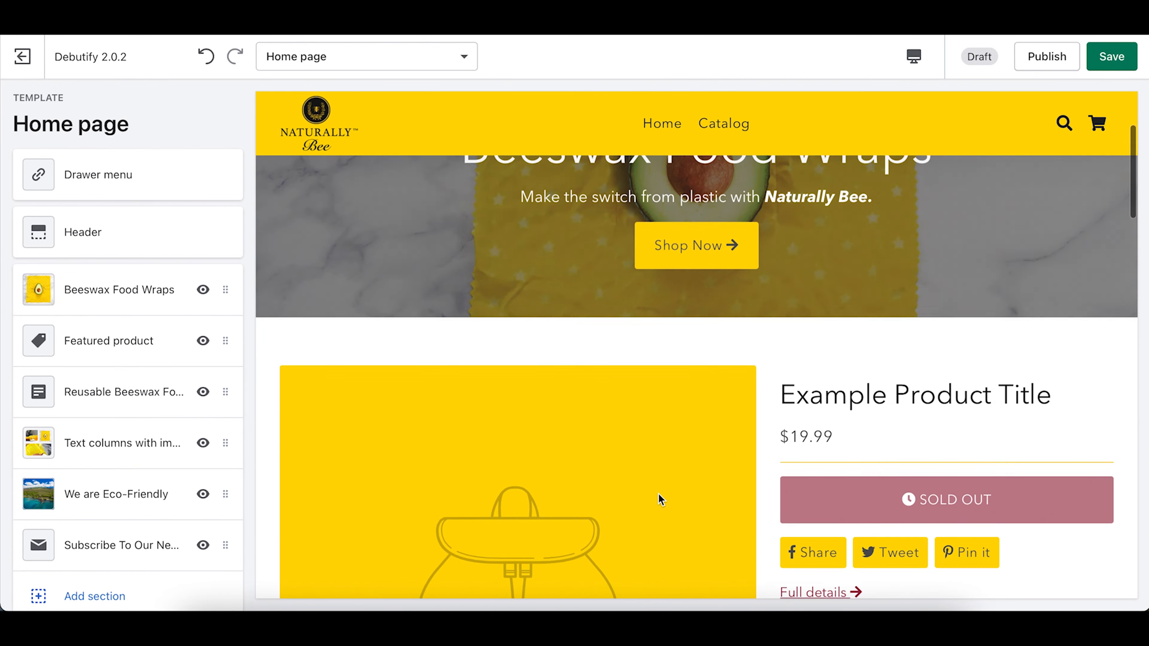
scroll(658, 493, "down", 10)
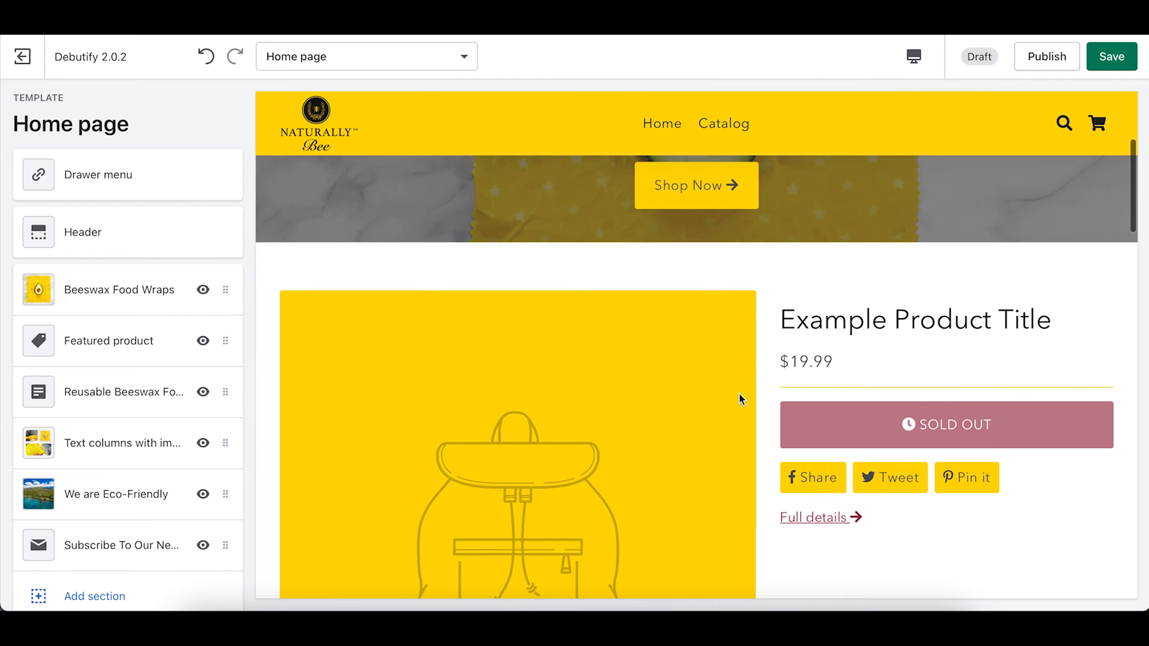
scroll(113, 432, "down", 6)
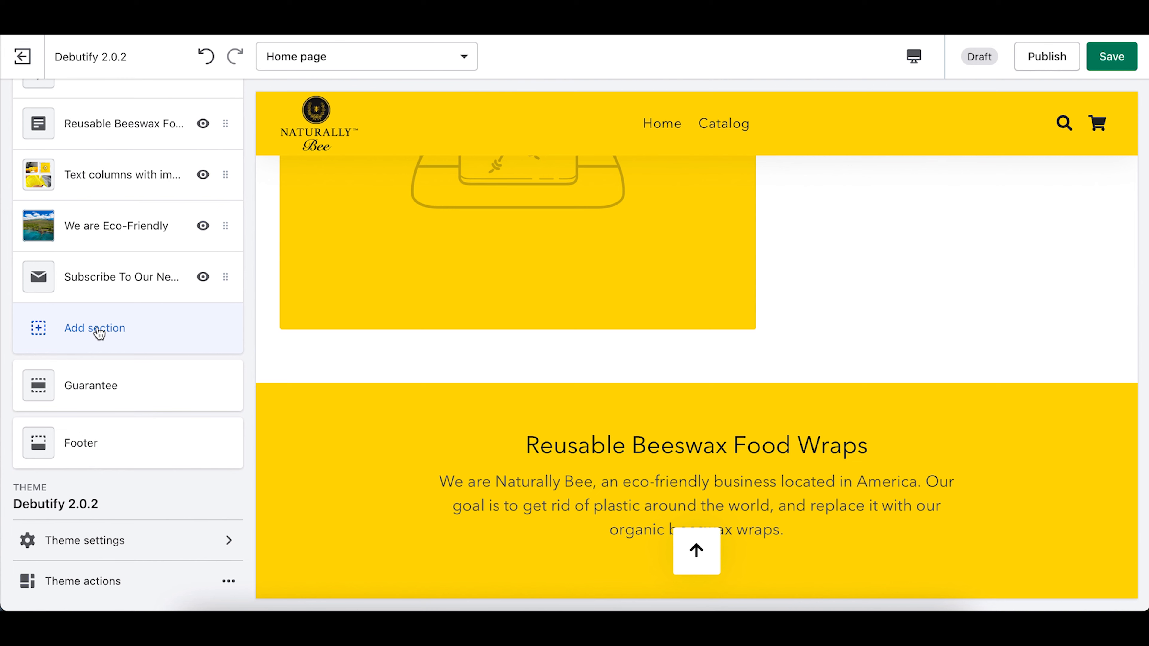
Step: Add a Testimonials section from the Text group of section types
left_click(99, 330)
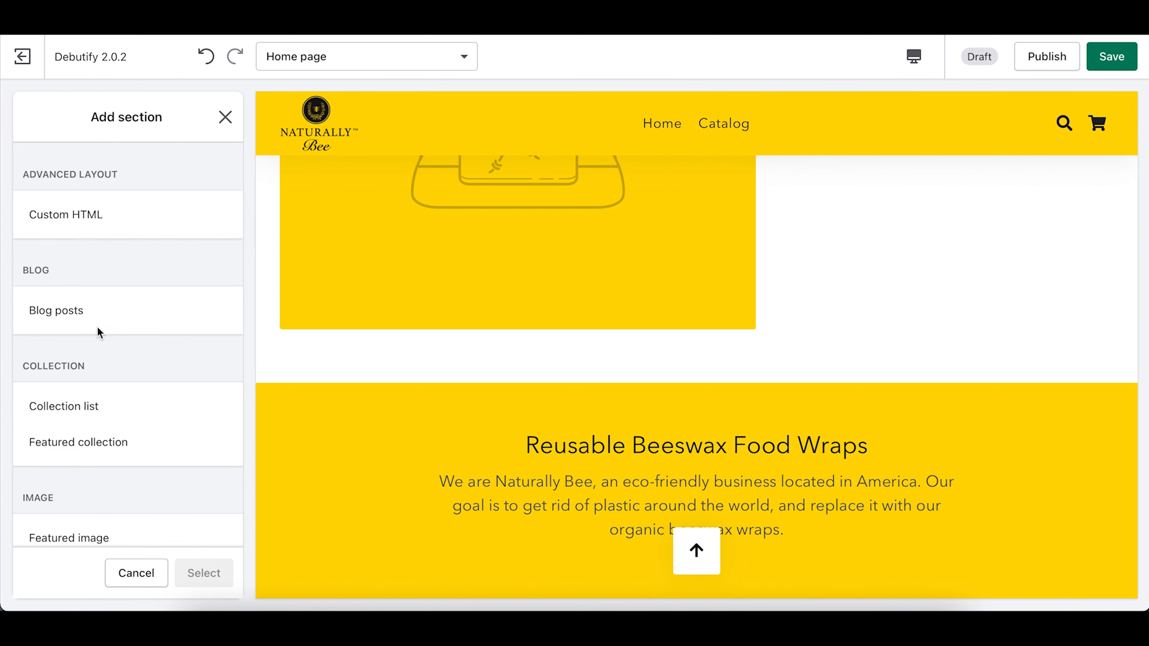
scroll(99, 332, "down", 5)
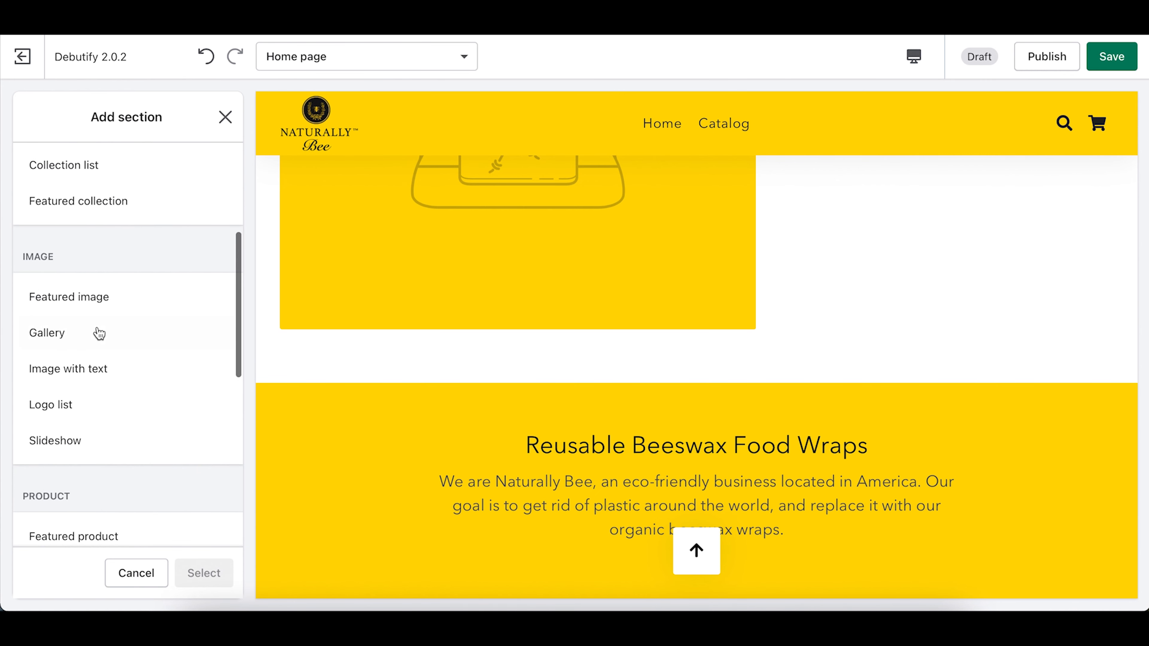
scroll(100, 334, "down", 5)
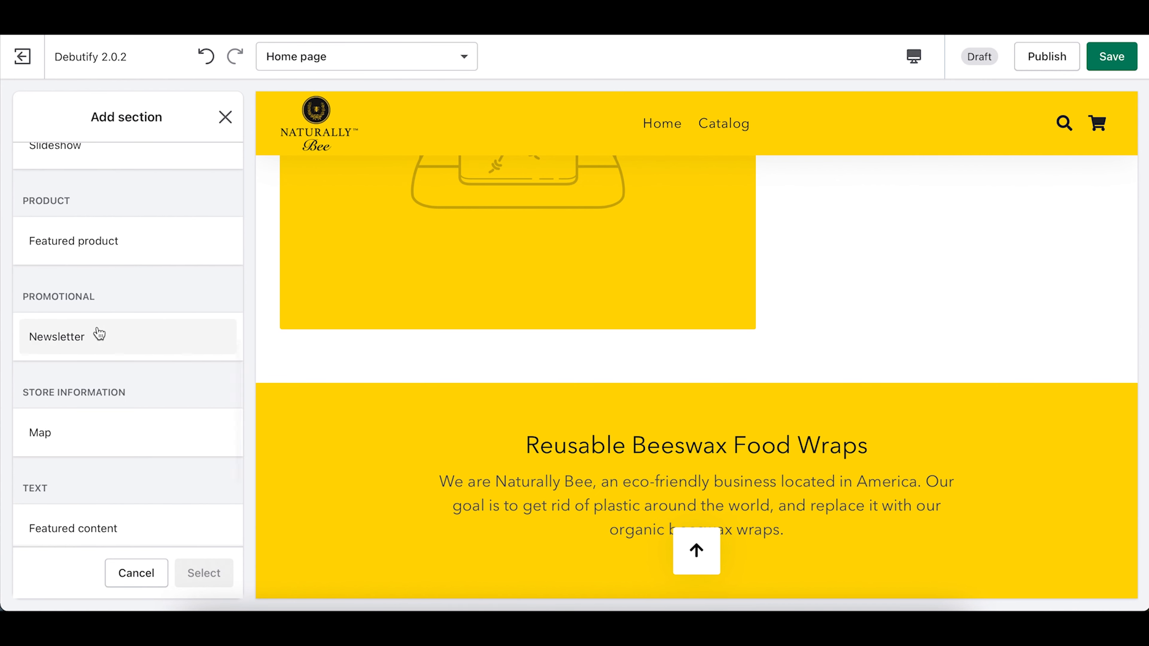
scroll(99, 334, "down", 4)
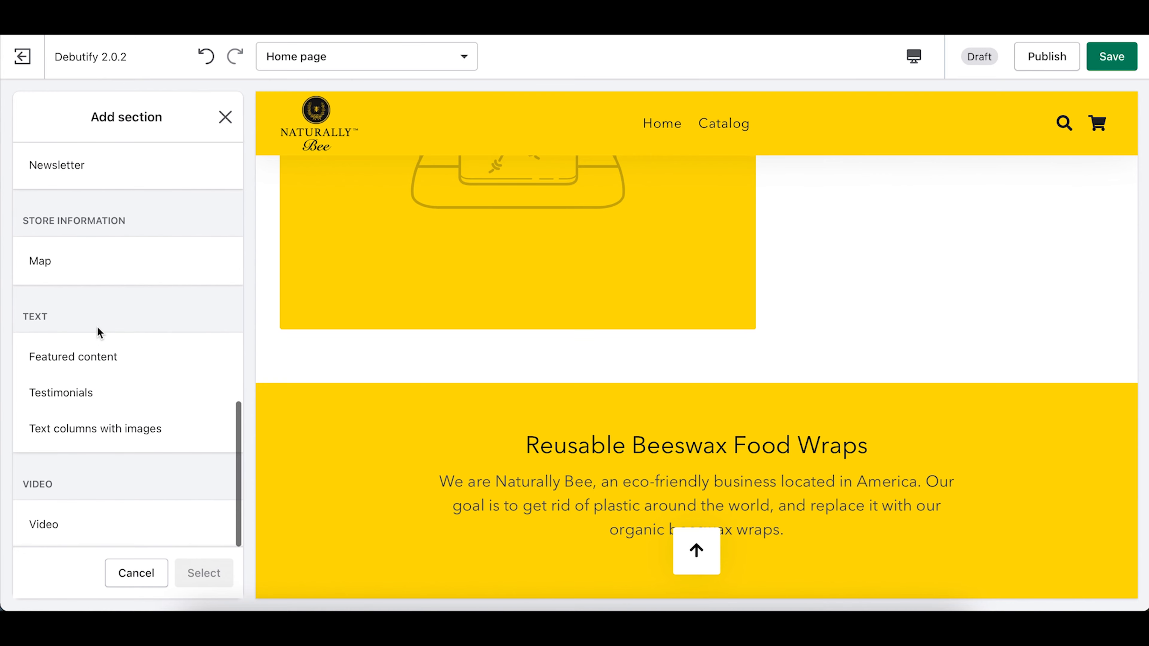
left_click(77, 394)
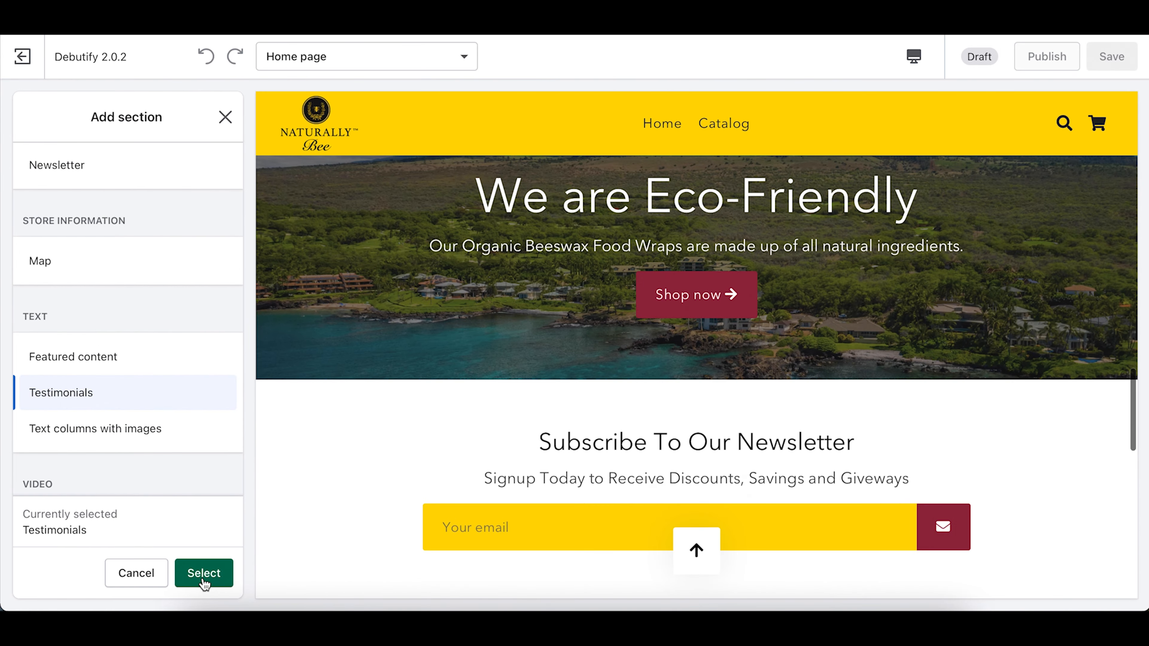
left_click(204, 573)
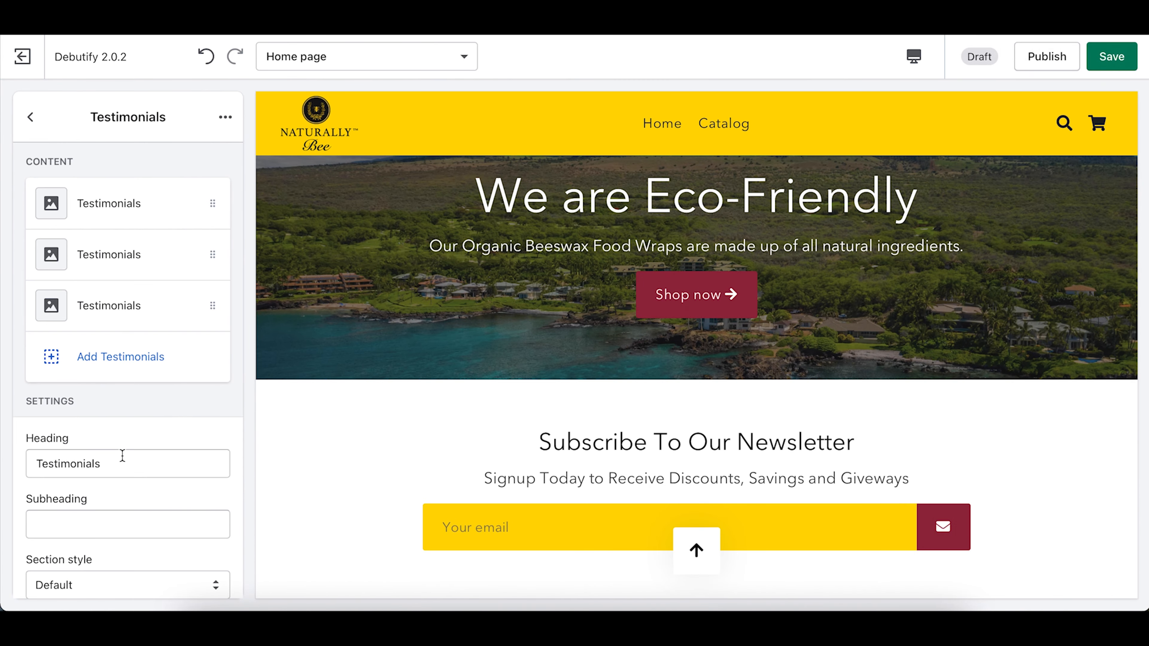
Step: Open the first testimonial and enter the customer's name as its author
left_click(115, 217)
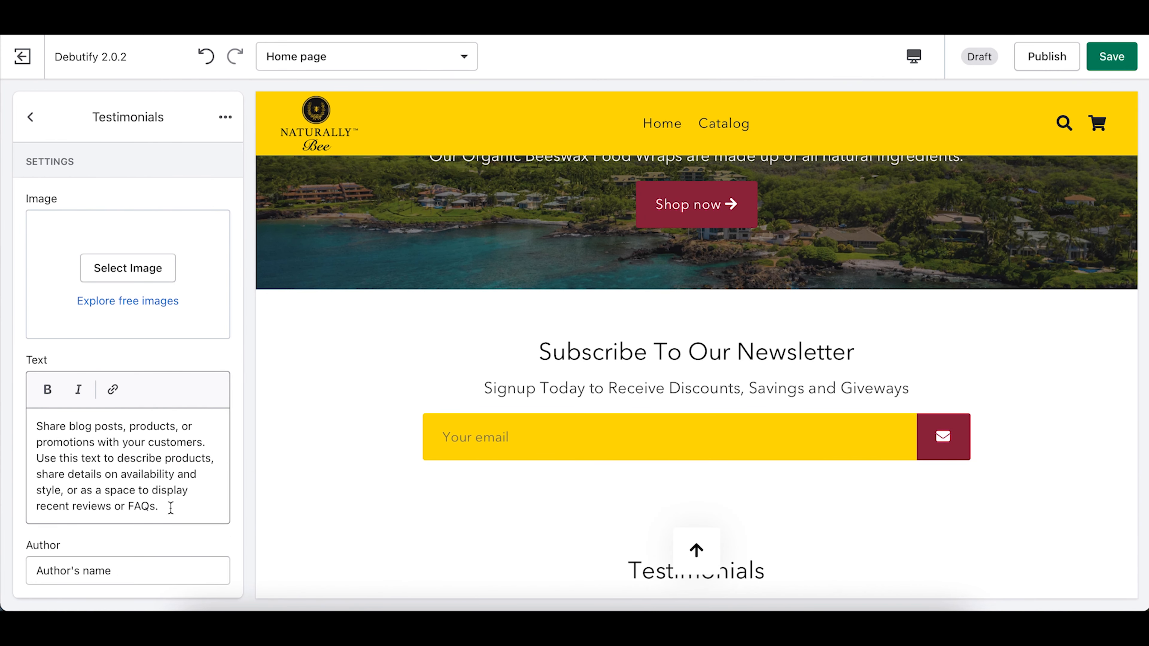
left_click_drag(169, 506, 79, 458)
left_click_drag(18, 405, 3, 385)
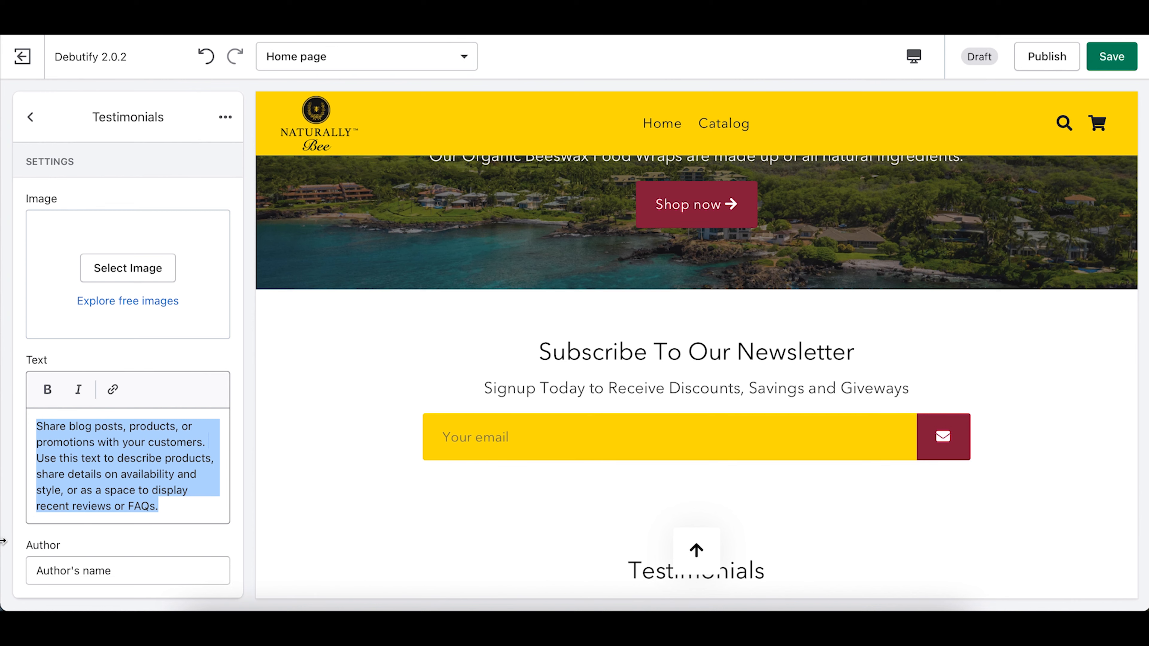
triple_click(108, 570)
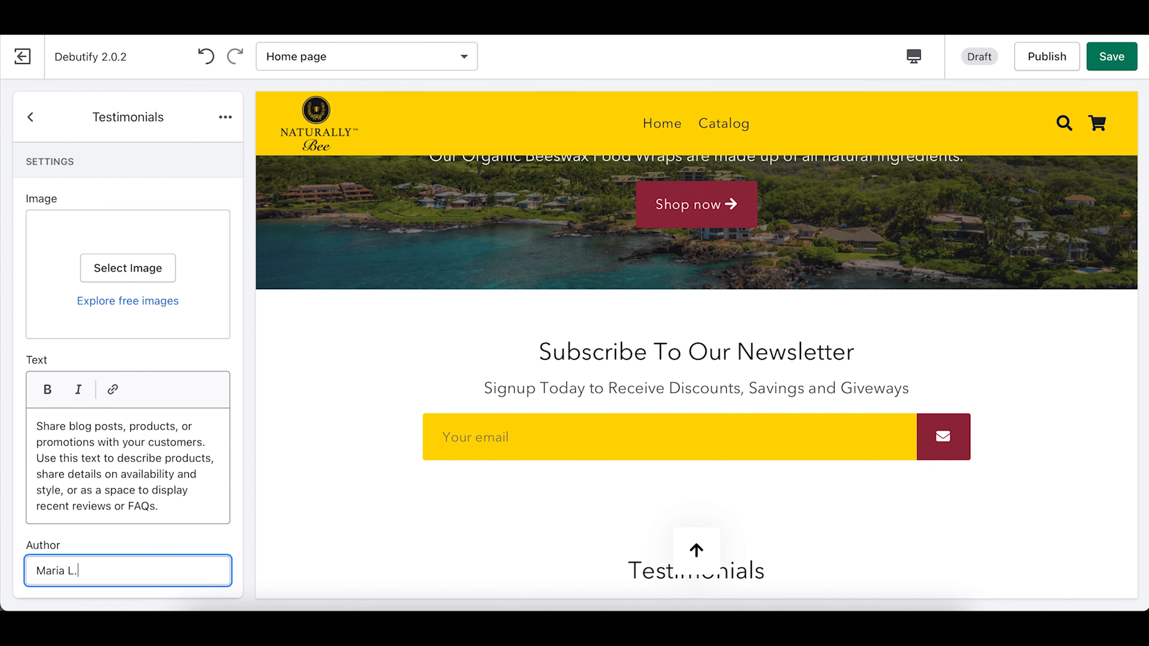
Step: Replace the placeholder quote with 'These wraps have helped me get plastic out of my kitchen…Thank You Naturally Bee'
left_click_drag(169, 506, 2, 253)
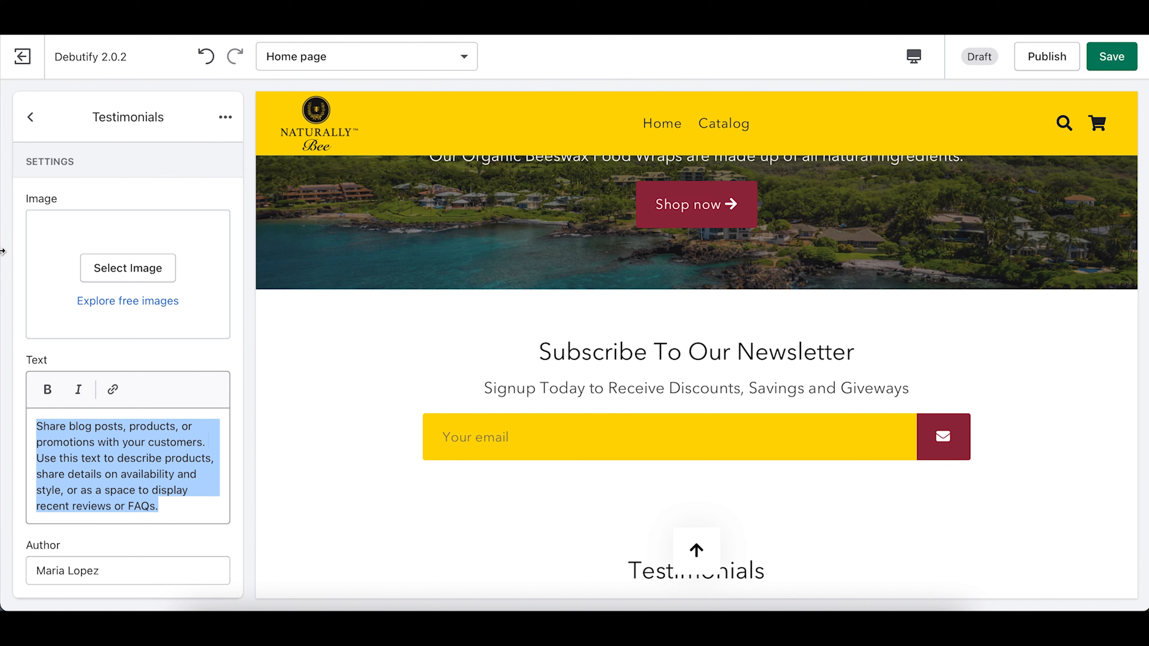
type("I")
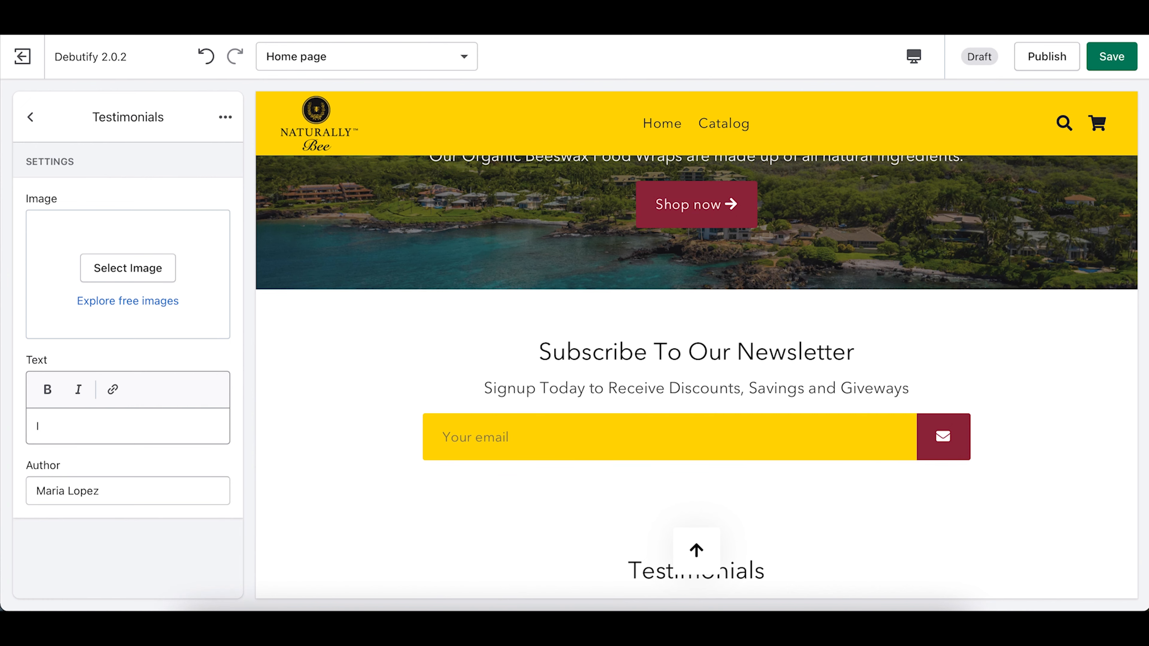
type("hese wraps have helped me ")
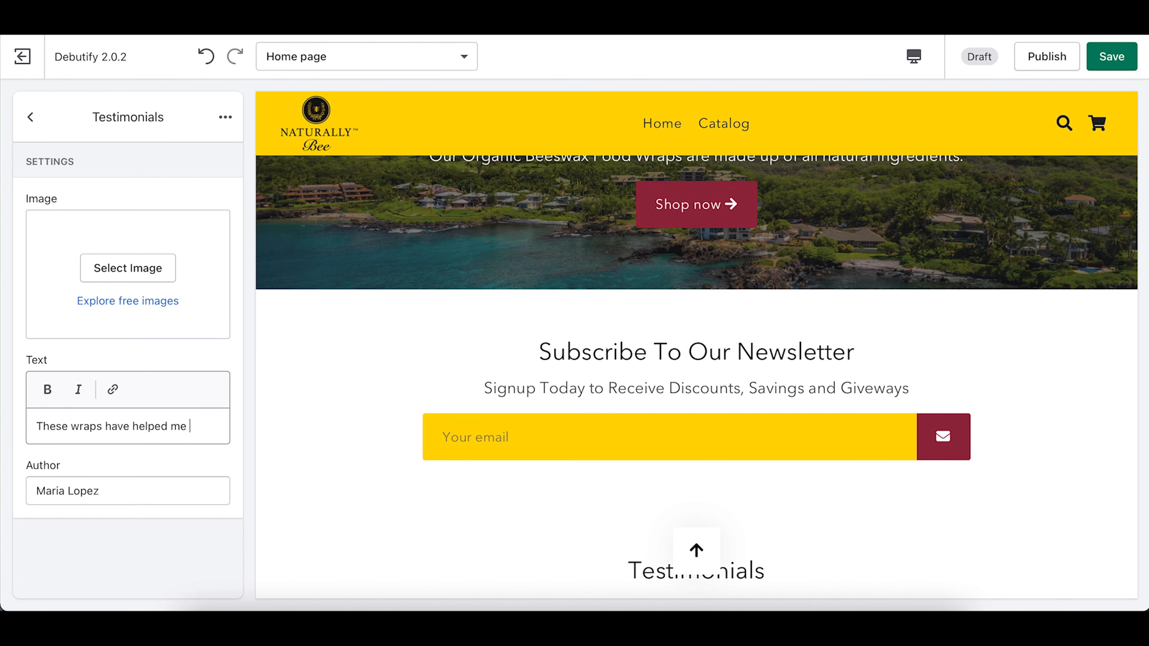
type("get plastic ou")
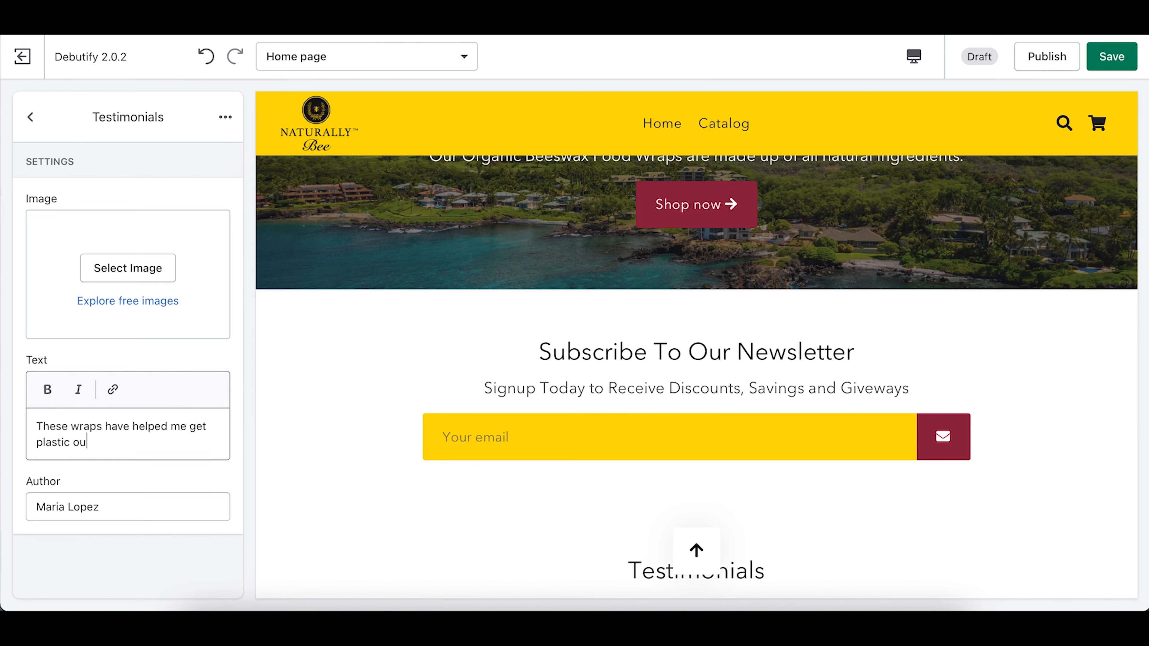
type("t of my kitchen. I highly recommend th")
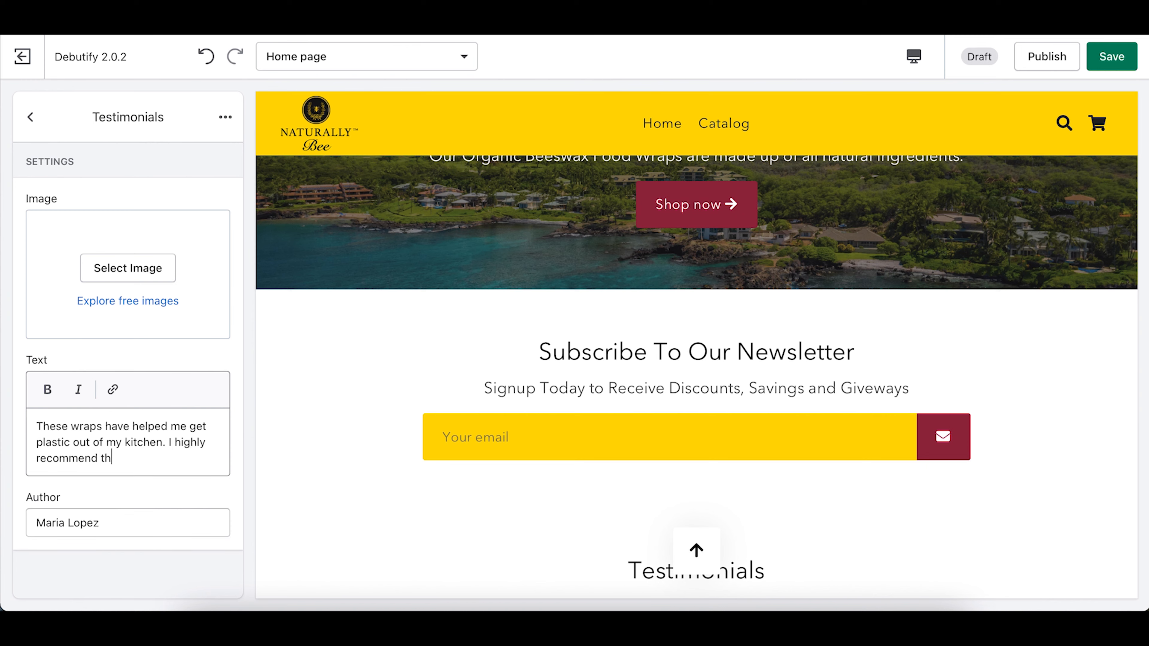
type("ese to anyone looking to take the eco-friendly")
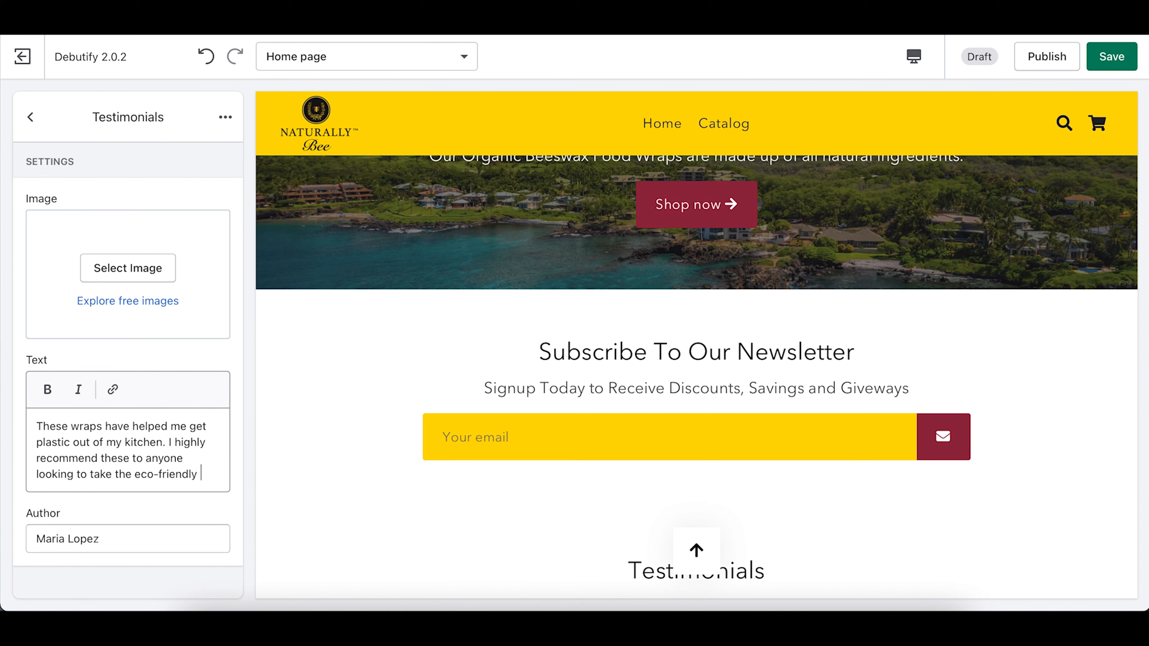
type(" route of l")
key("BackSpace")
key("BackSpace")
key("BackSpace")
type("Thank You Naturally Bee!")
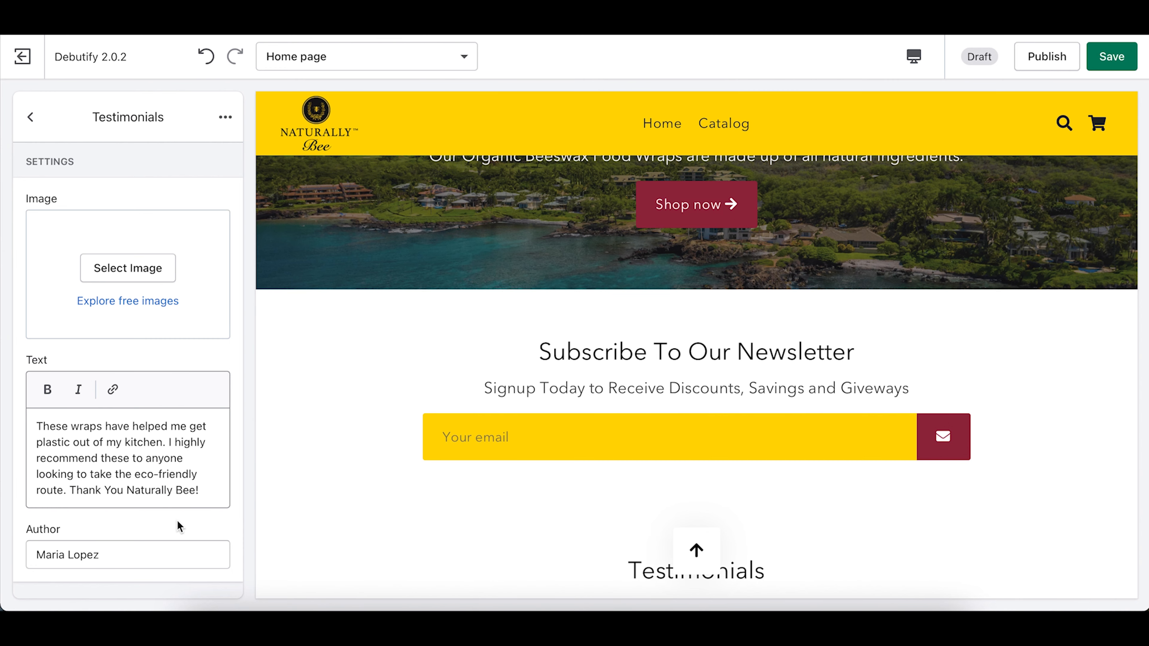
scroll(432, 470, "down", 5)
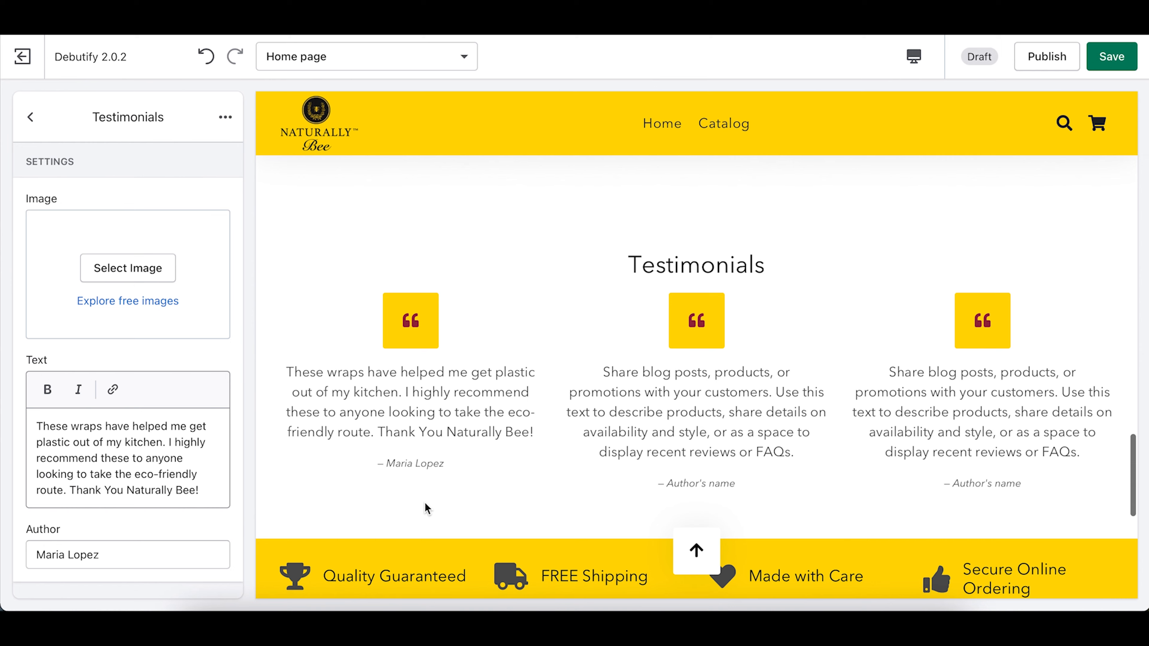
Step: Set the customer's name as the second testimonial's author and start its quote with 'My wife absolutely love these as'
left_click(31, 118)
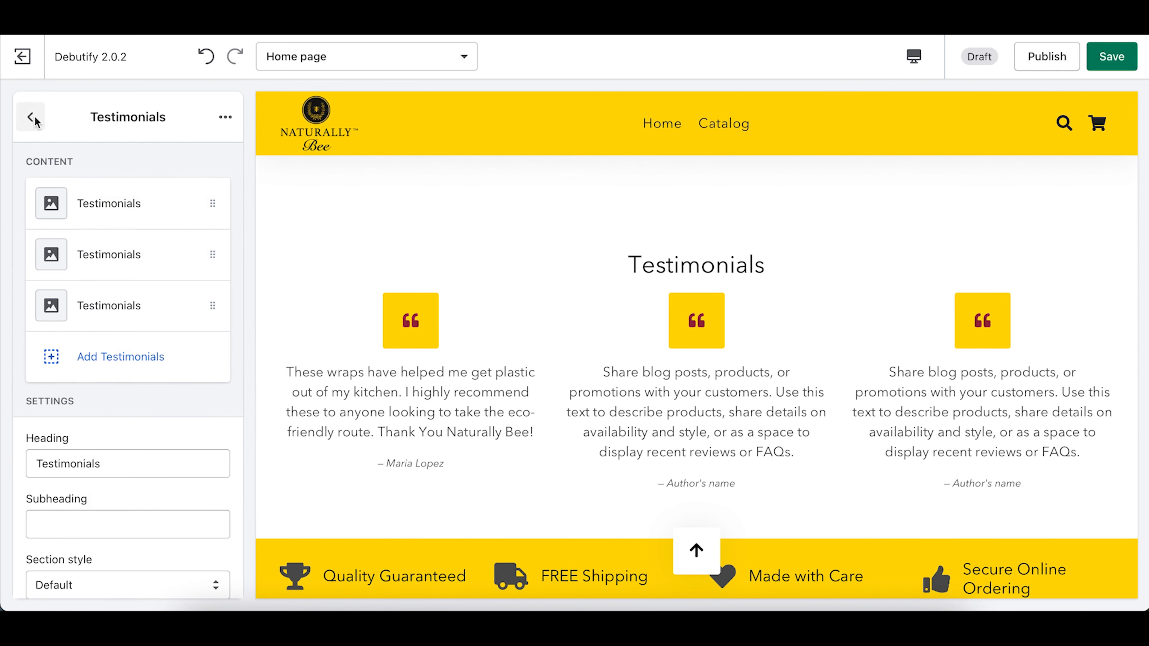
left_click(130, 267)
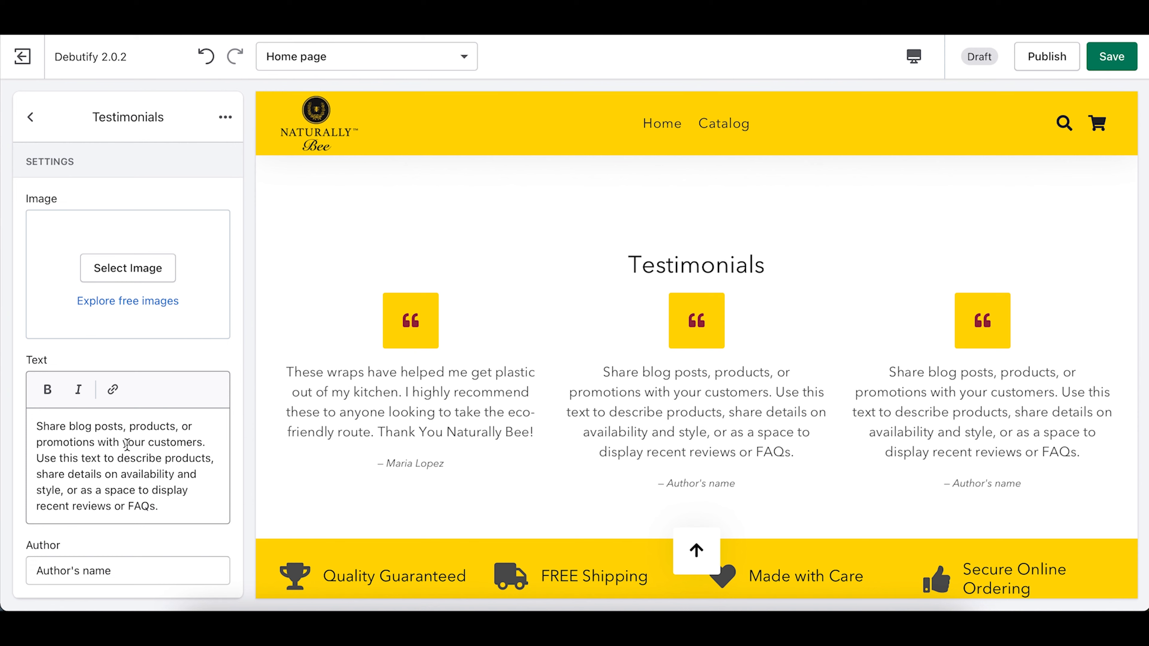
triple_click(126, 570)
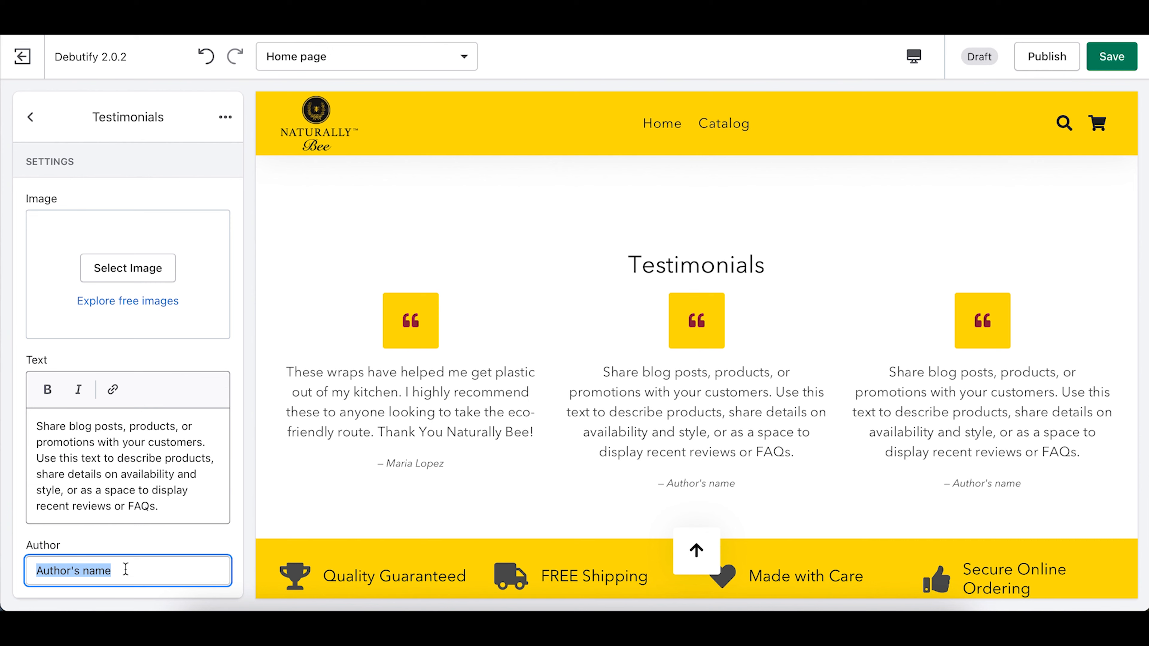
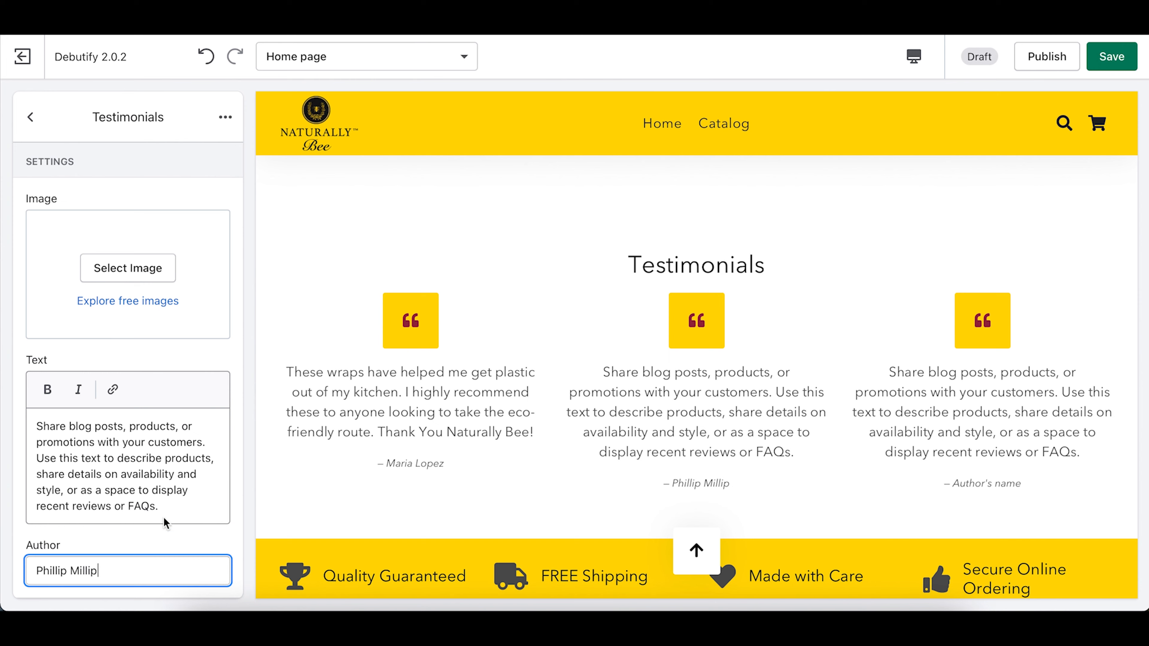
left_click_drag(170, 511, 3, 400)
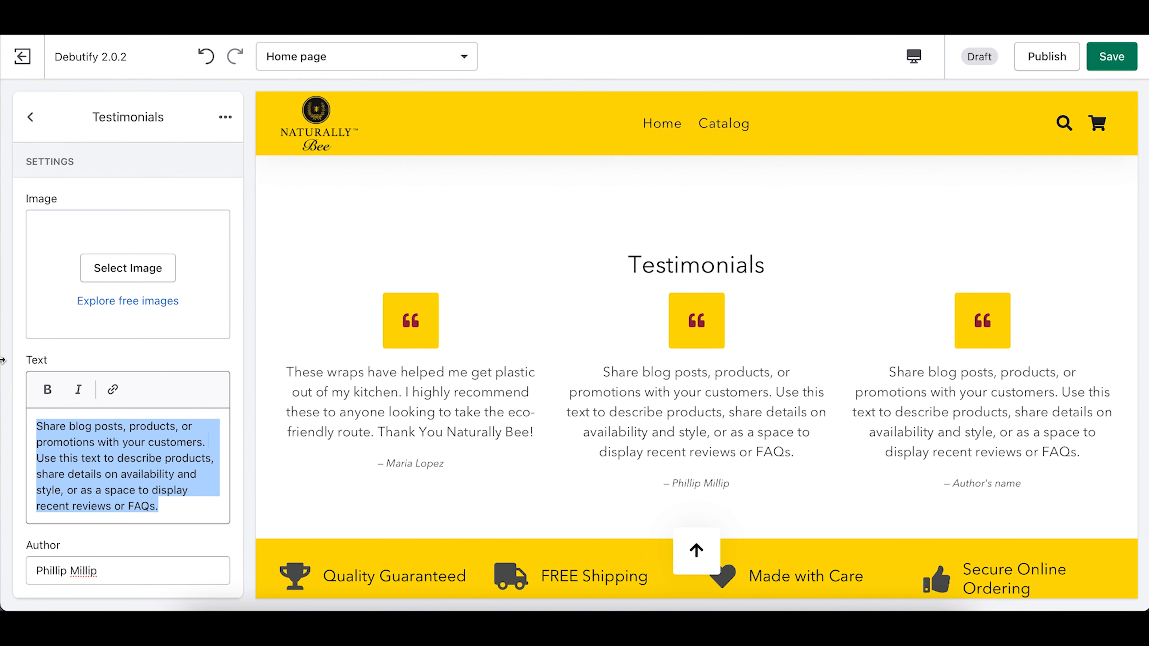
type("My wife absolutely love the")
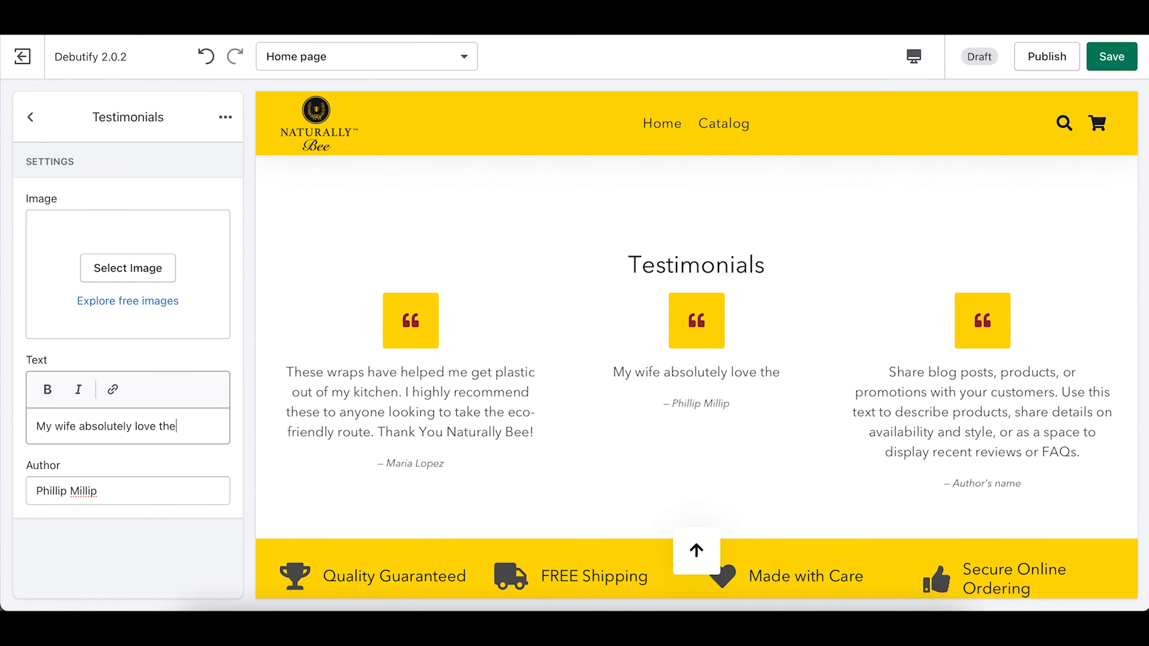
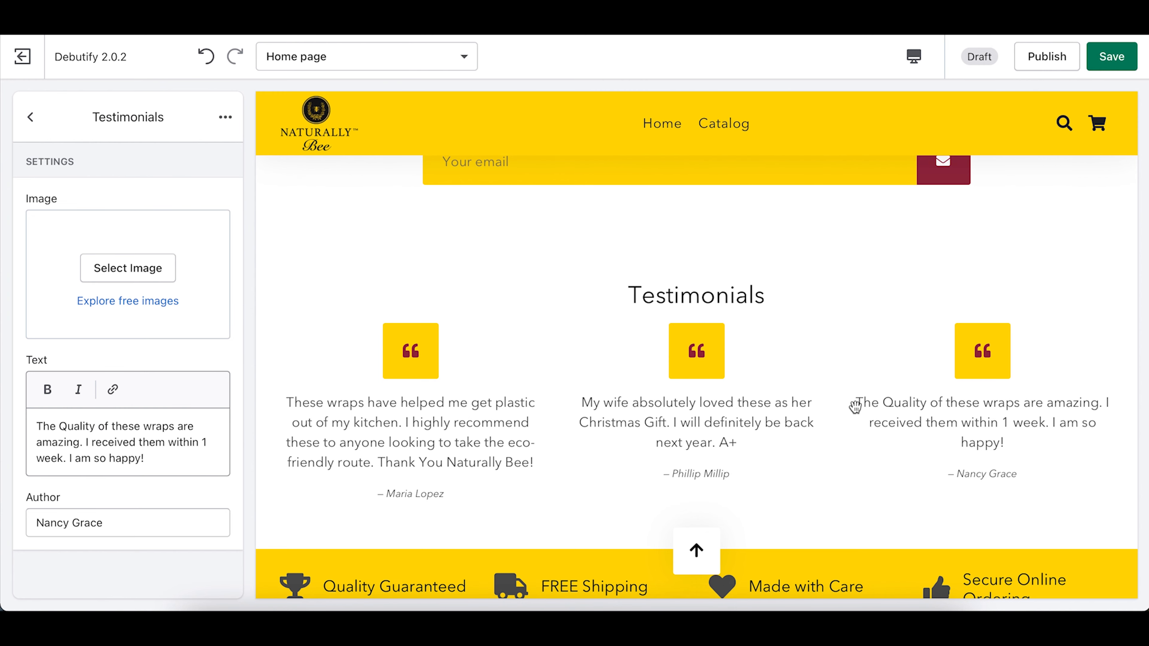
Step: Scroll through the Testimonials block settings to review the third quote and its author
scroll(855, 406, "up", 6)
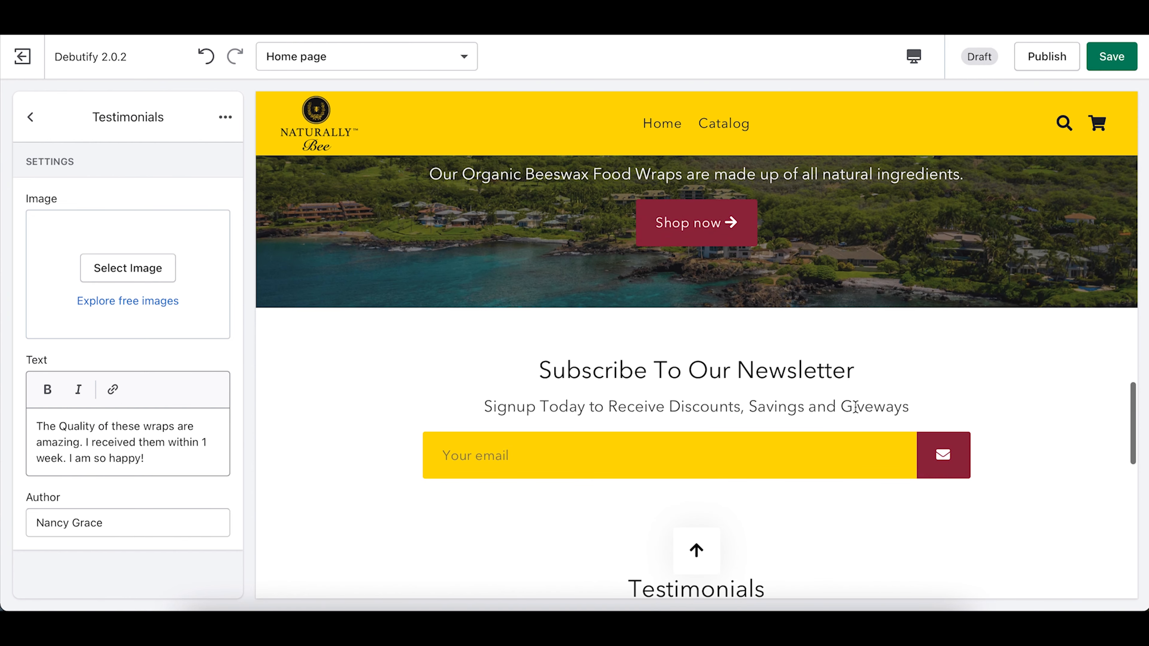
scroll(721, 441, "down", 1)
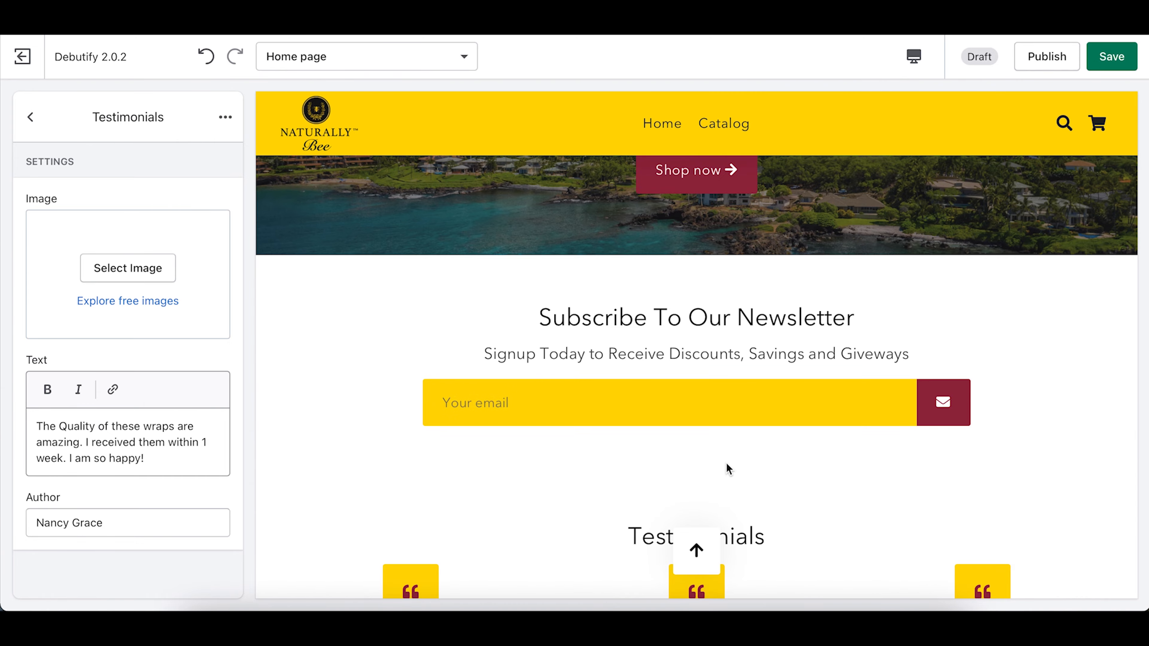
scroll(725, 463, "down", 6)
scroll(726, 462, "up", 6)
scroll(726, 463, "down", 7)
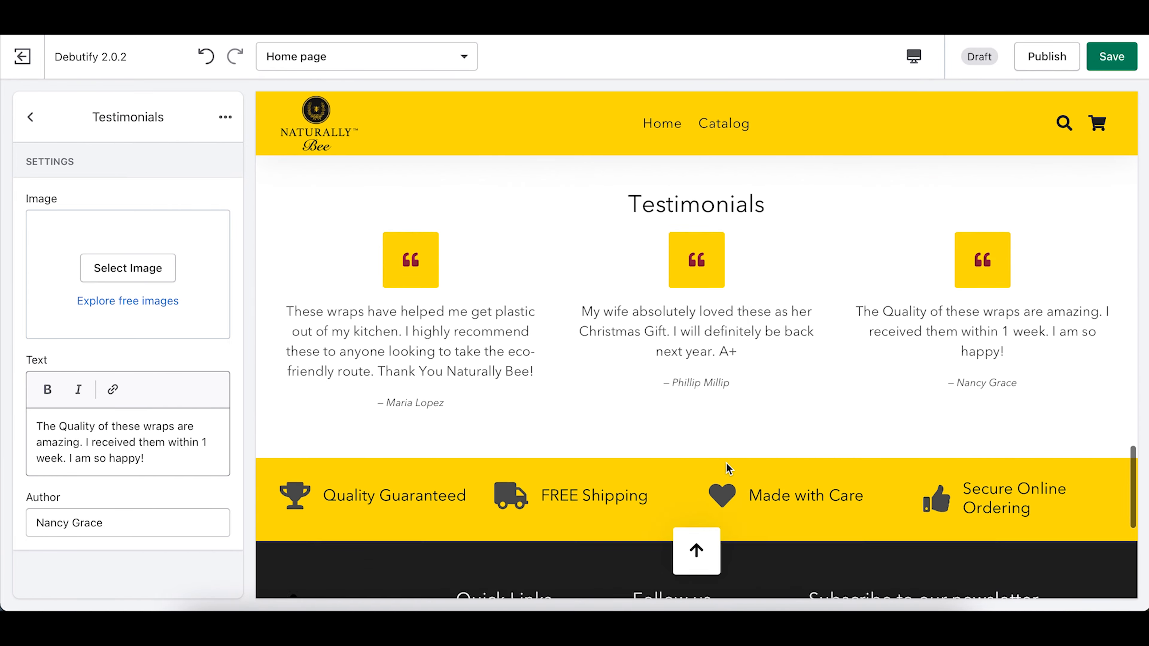
scroll(726, 466, "up", 8)
scroll(726, 466, "down", 5)
scroll(726, 469, "down", 5)
scroll(736, 438, "down", 3)
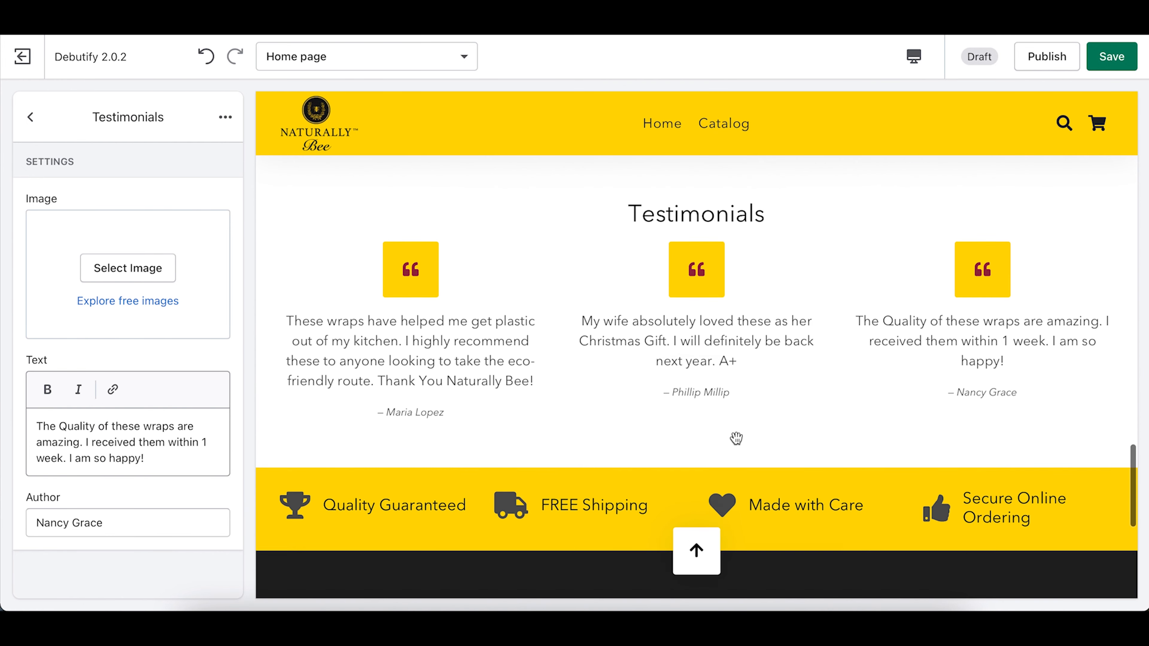
scroll(737, 438, "up", 2)
scroll(549, 413, "up", 3)
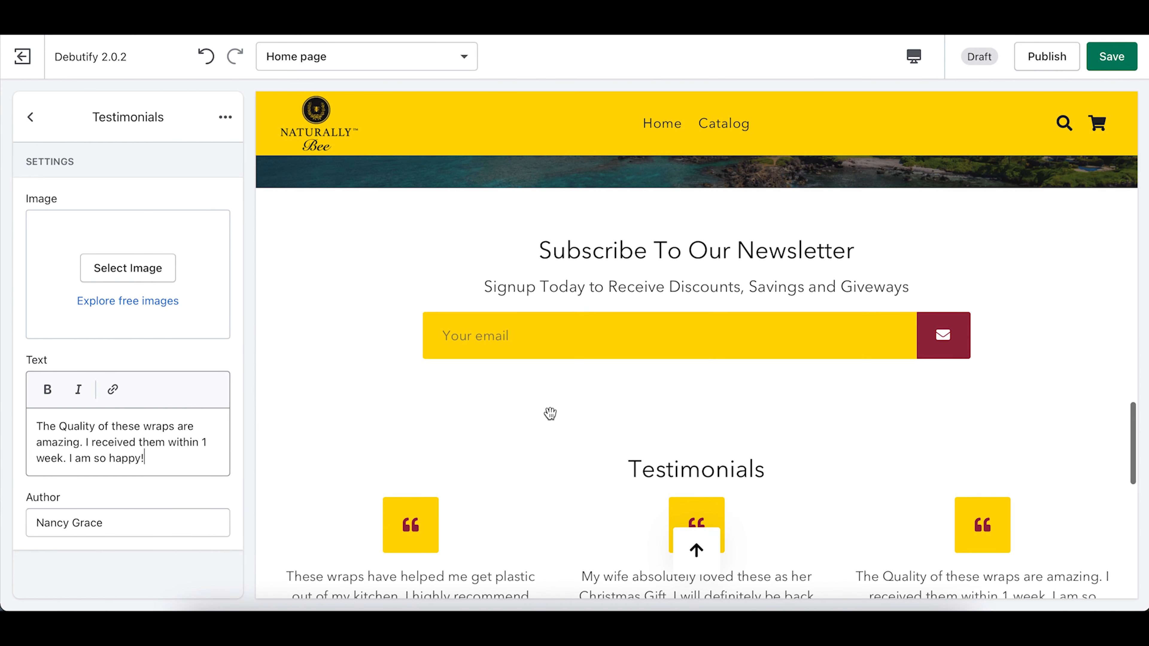
Step: Set the Testimonials Section style to Add background color for a yellow background, then return to the sections list
left_click(38, 123)
scroll(123, 390, "down", 5)
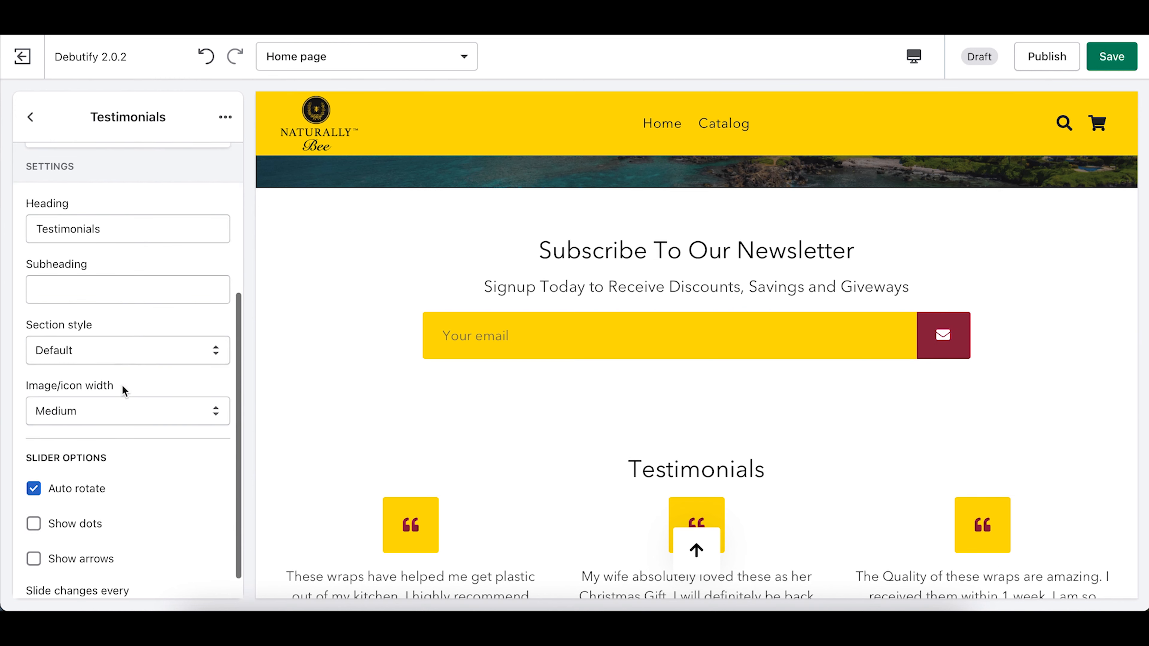
left_click(105, 351)
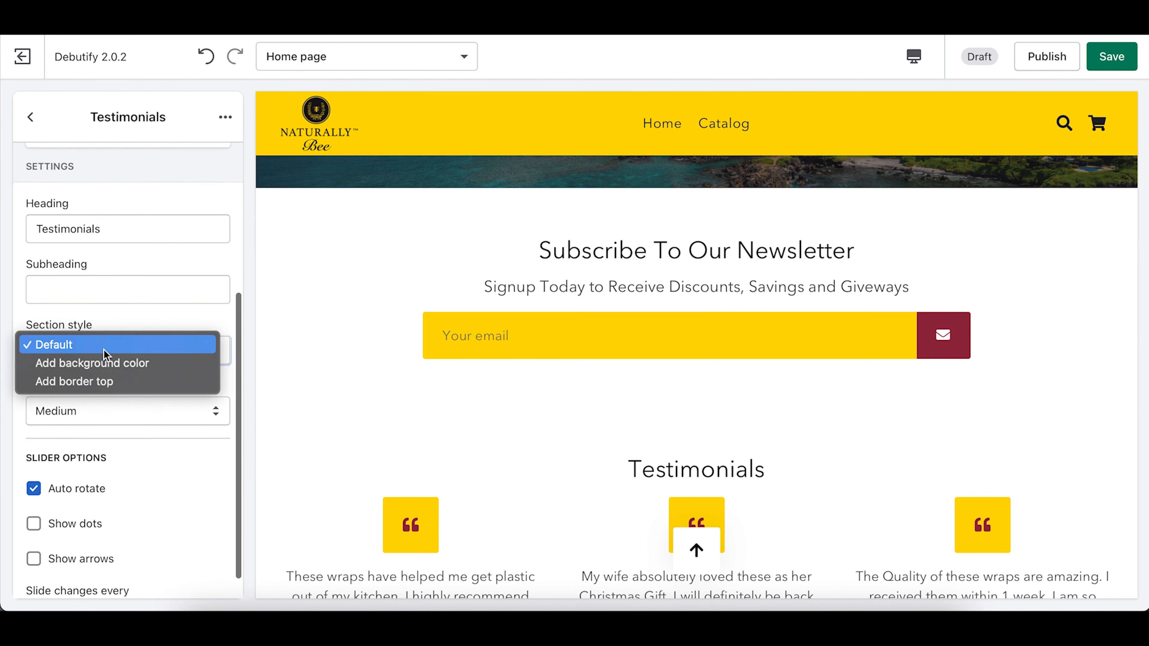
left_click(106, 365)
scroll(565, 428, "down", 5)
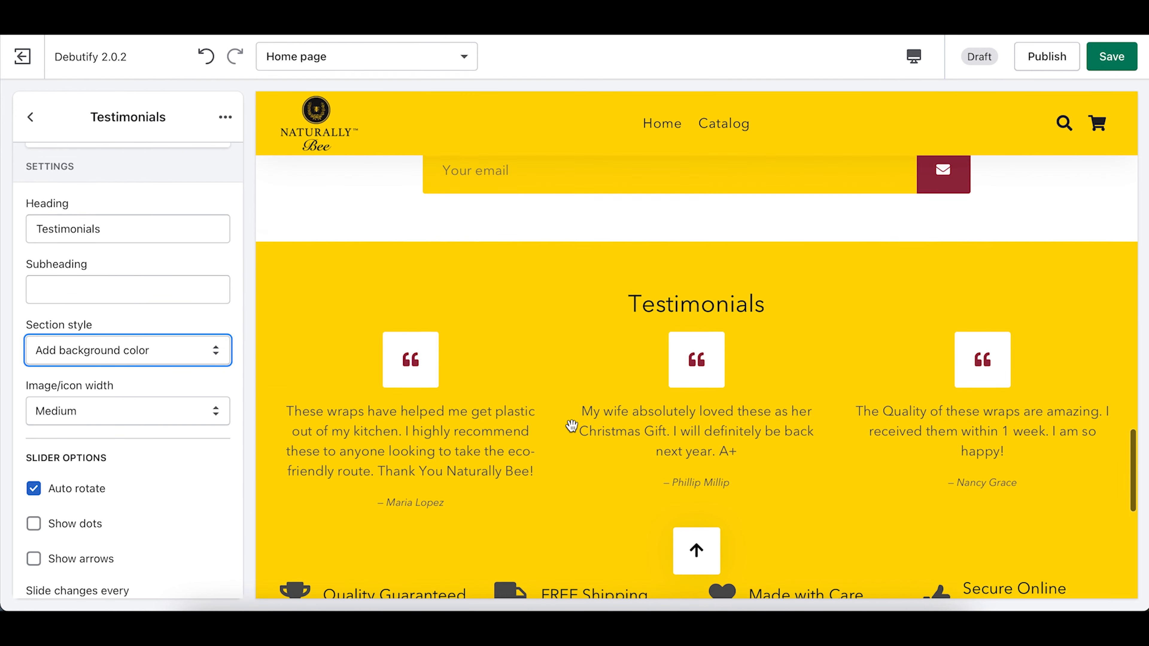
scroll(521, 429, "down", 3)
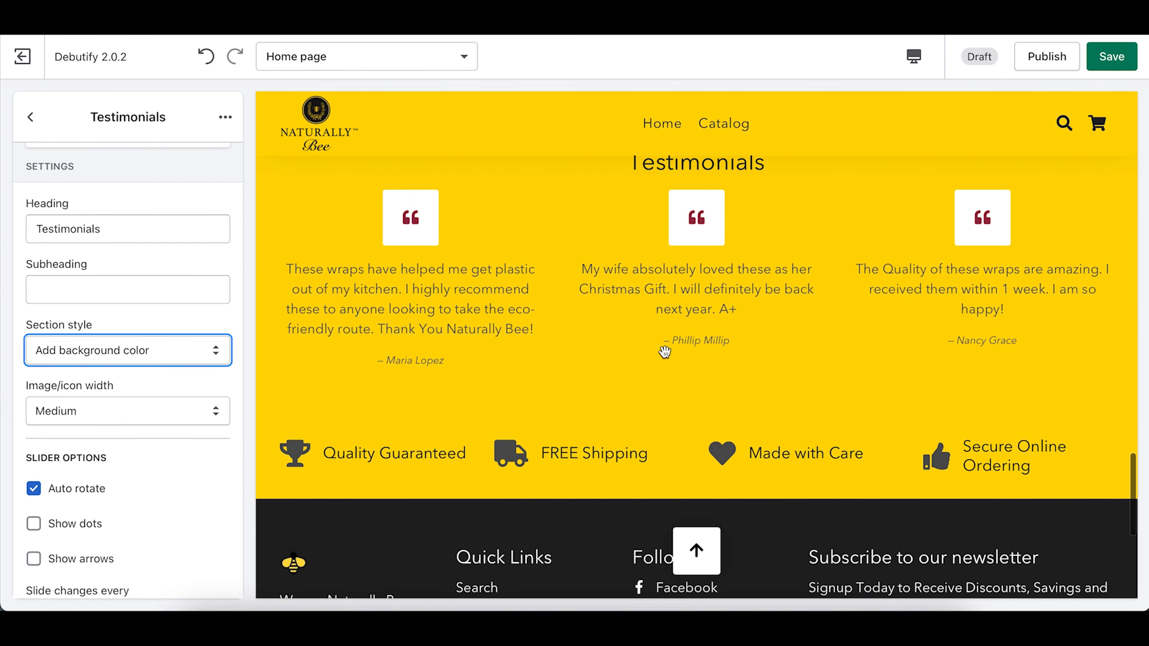
scroll(656, 423, "up", 5)
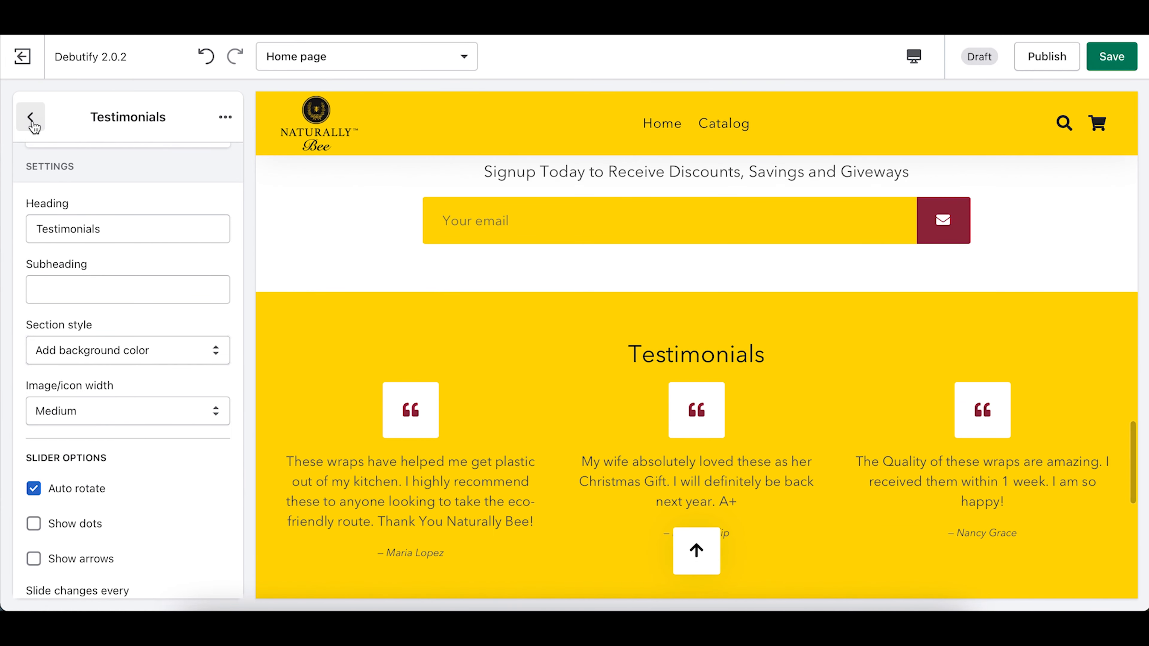
left_click(30, 117)
Step: Drag Testimonials above the newsletter section and review the reordered home page
scroll(121, 521, "up", 5)
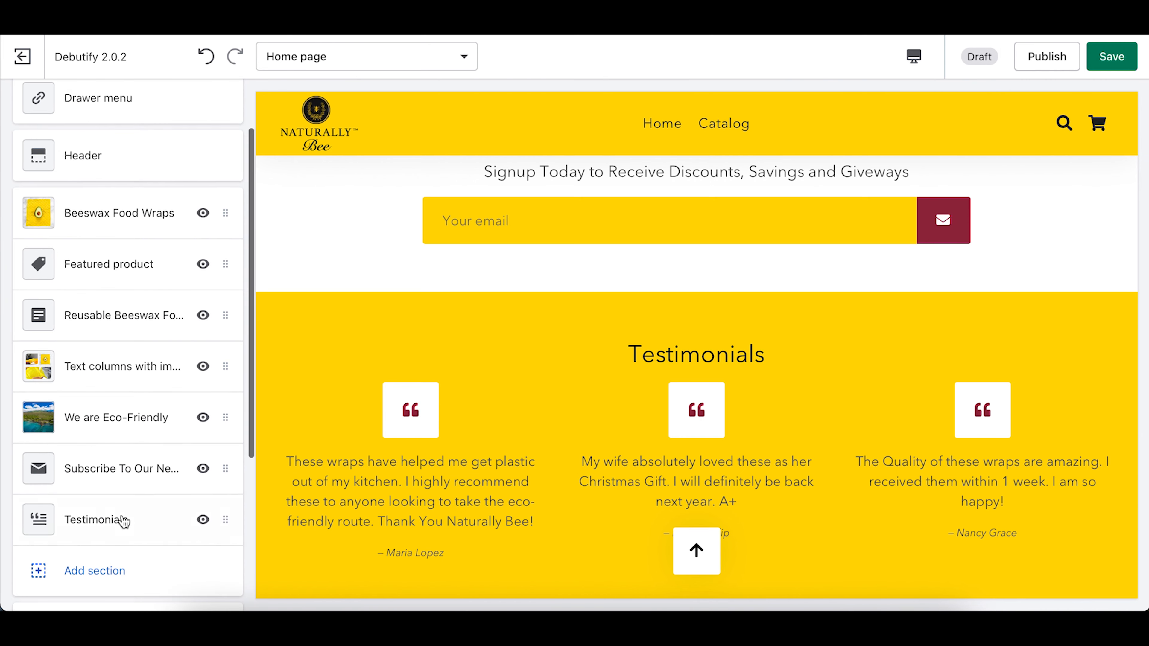
left_click_drag(99, 525, 93, 469)
scroll(566, 426, "up", 5)
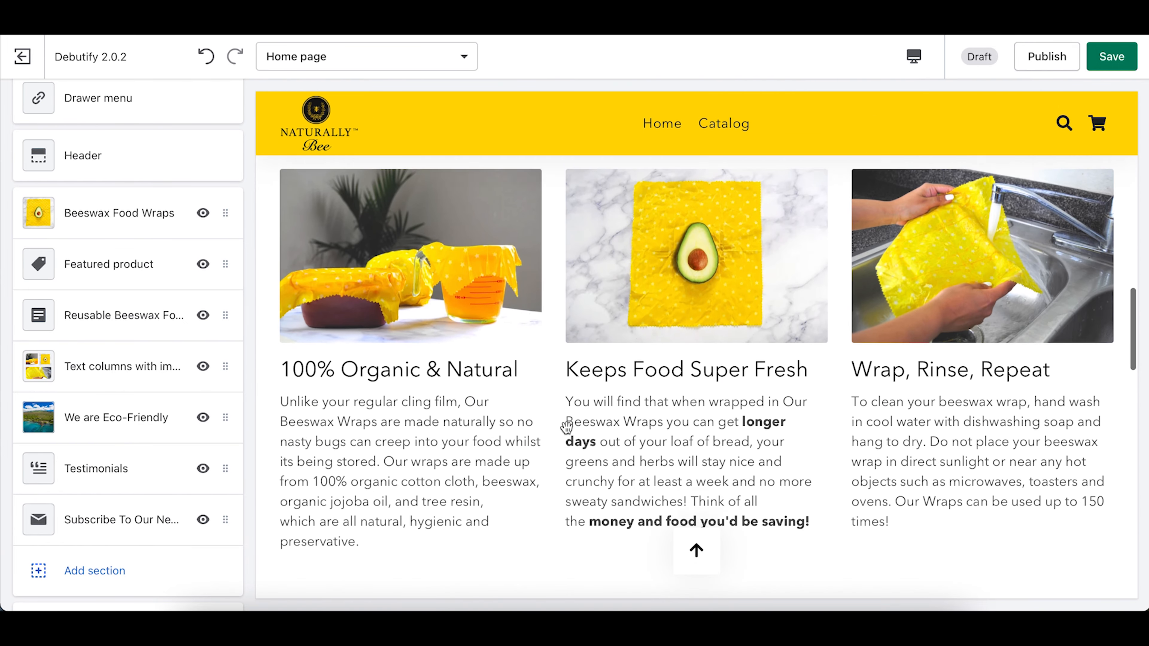
scroll(566, 427, "up", 2)
scroll(567, 433, "down", 8)
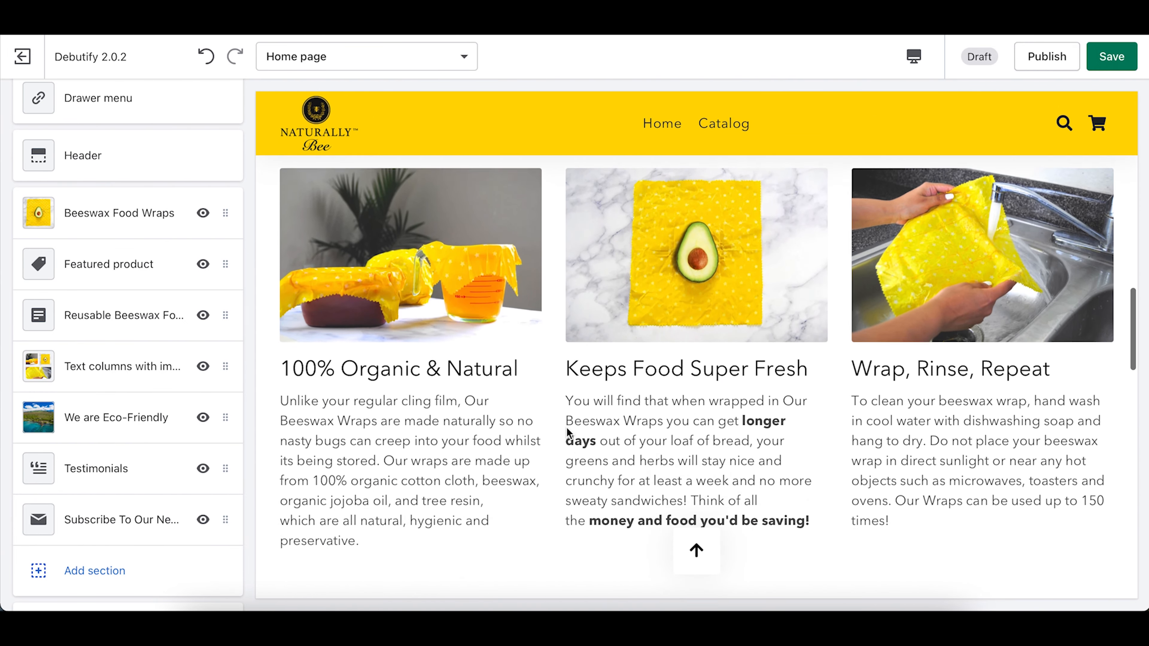
scroll(568, 433, "down", 2)
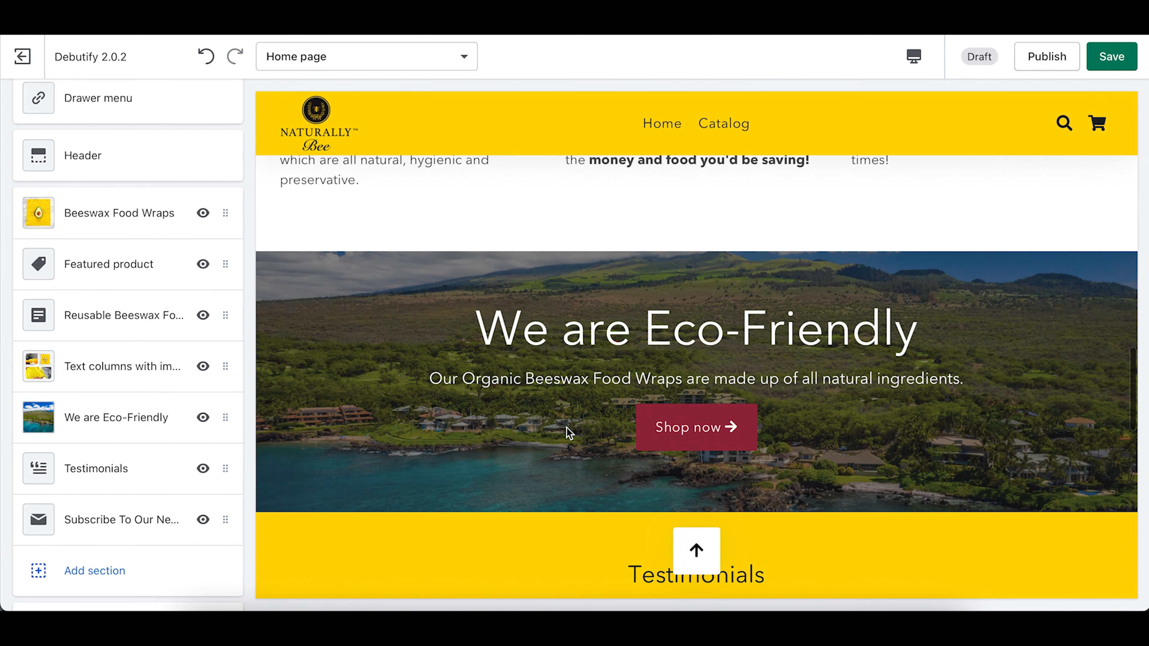
scroll(568, 433, "down", 5)
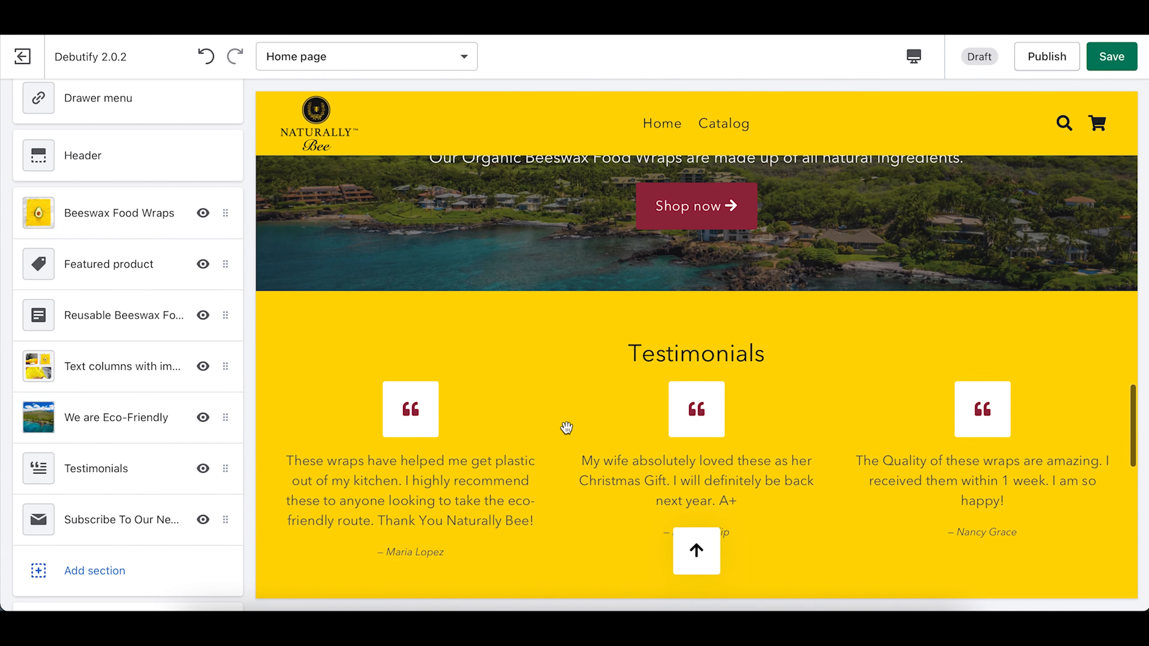
scroll(566, 428, "down", 5)
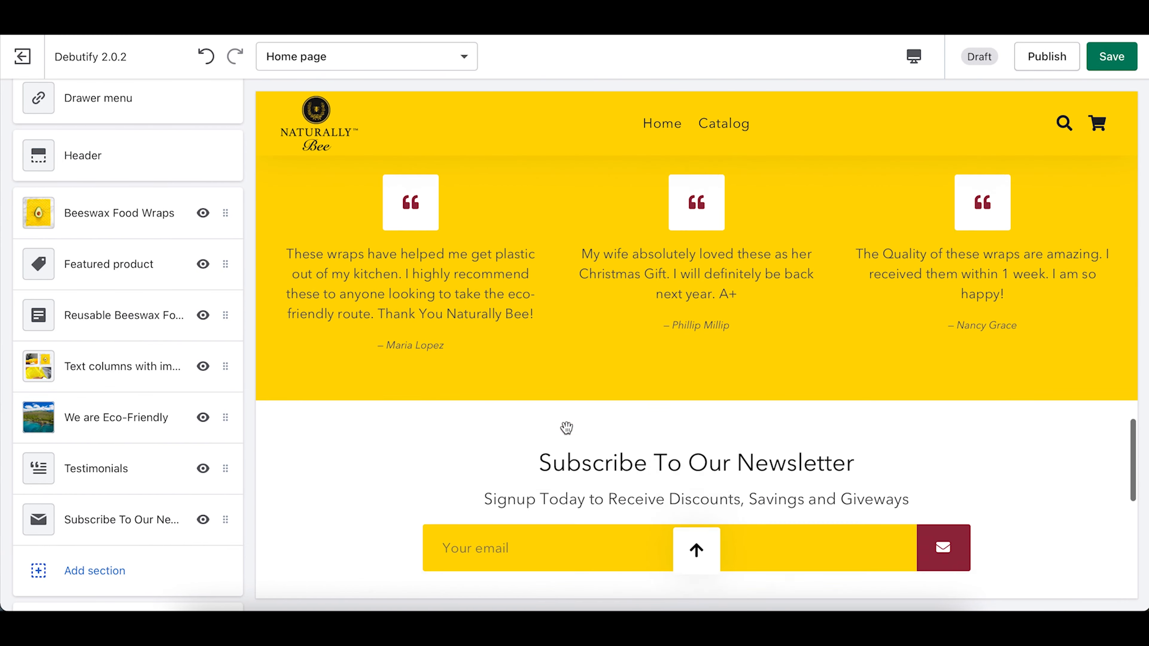
scroll(566, 427, "down", 8)
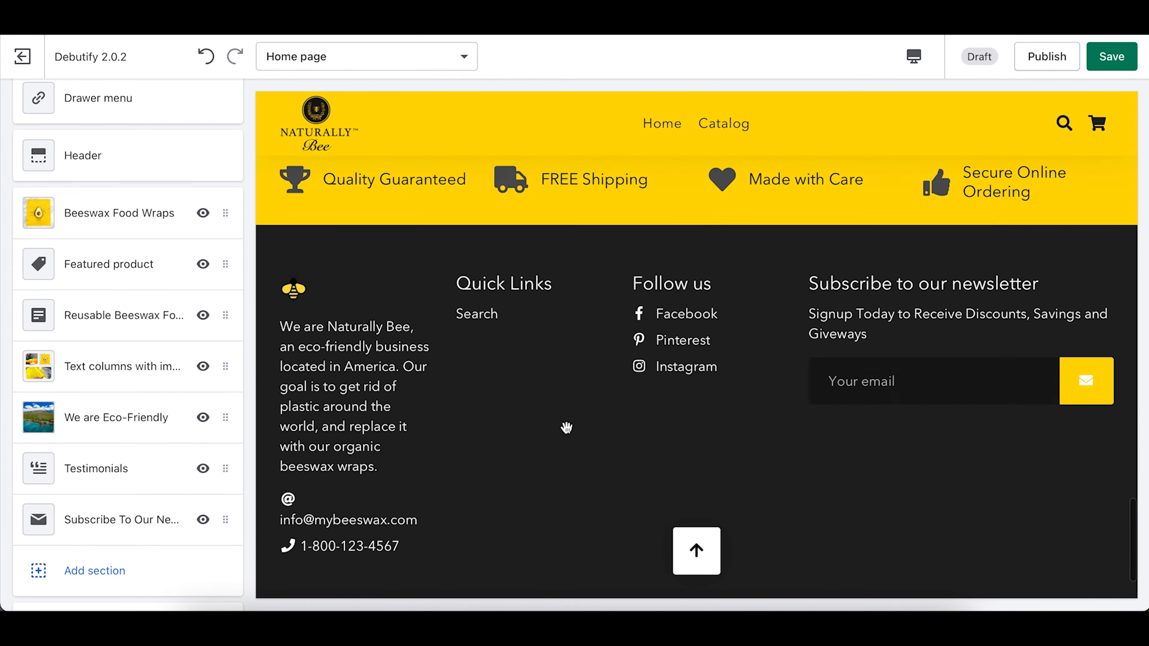
scroll(569, 434, "up", 20)
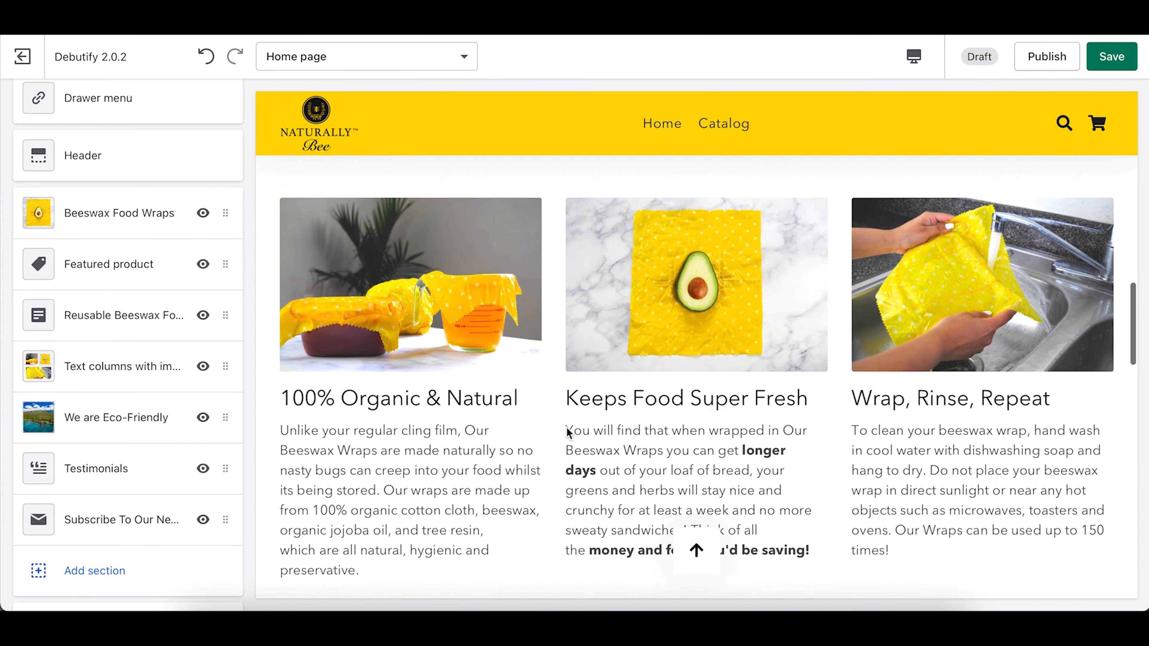
scroll(568, 432, "up", 12)
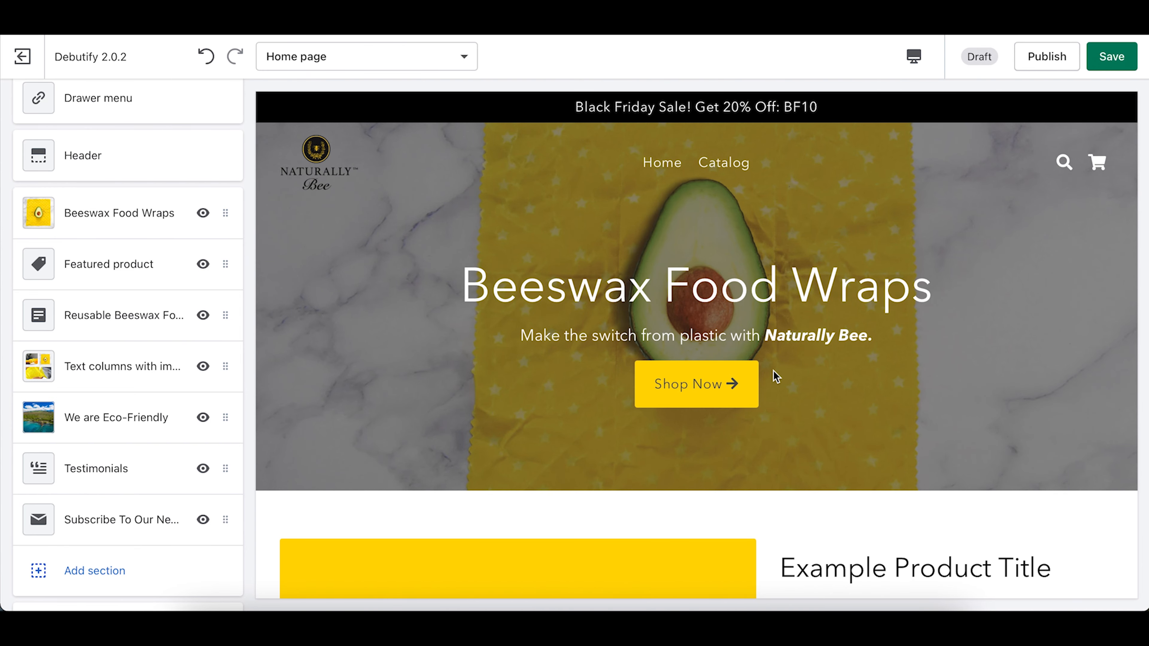
scroll(772, 369, "down", 20)
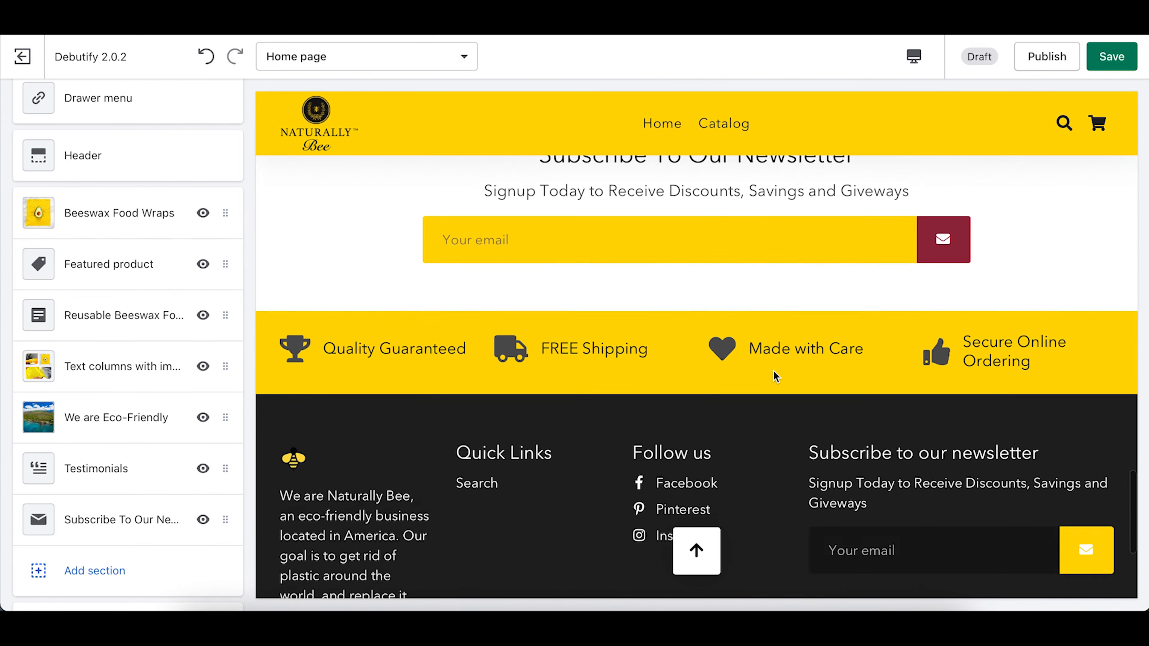
scroll(775, 375, "up", 12)
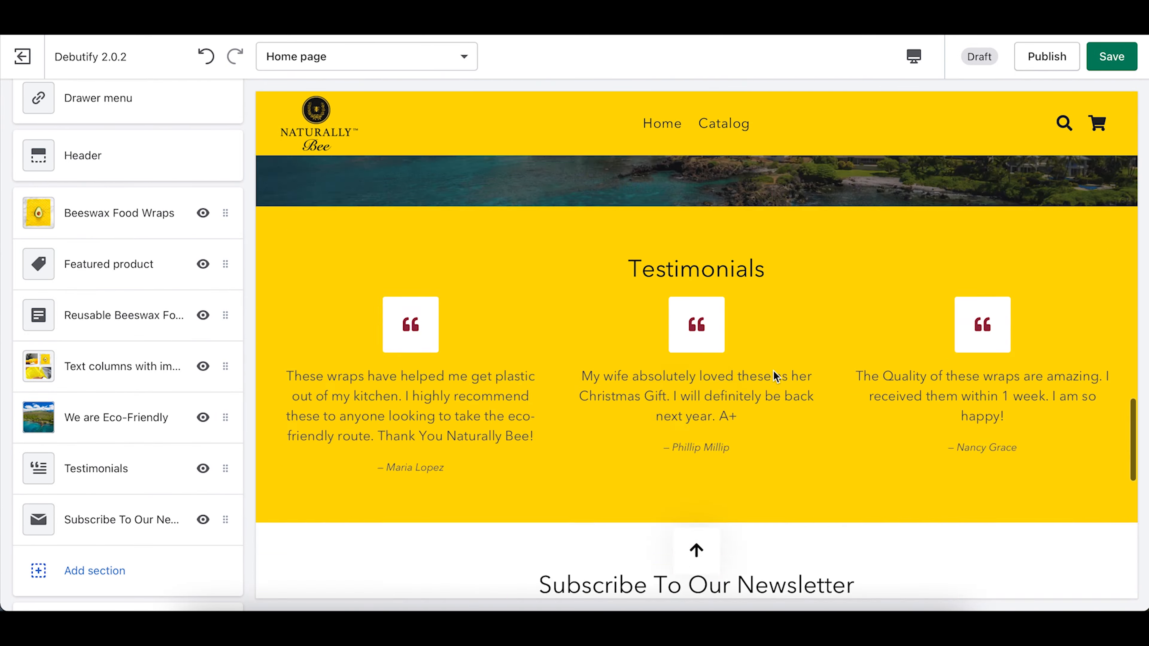
scroll(773, 370, "up", 6)
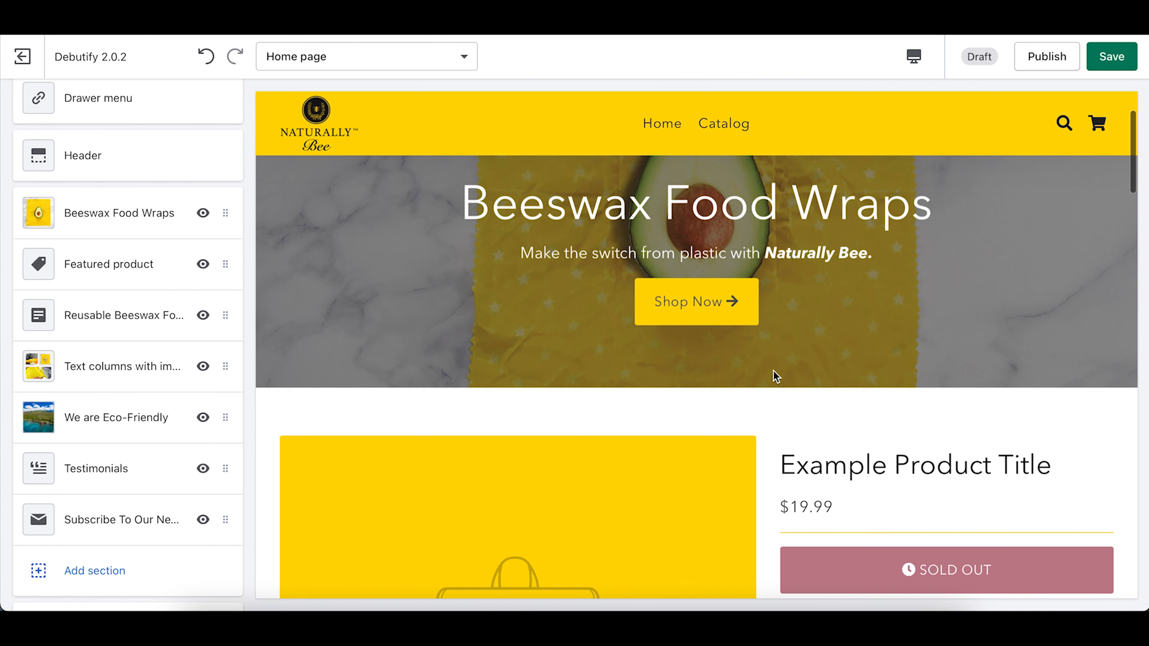
Step: Save the home page changes to the draft theme
scroll(774, 371, "down", 1)
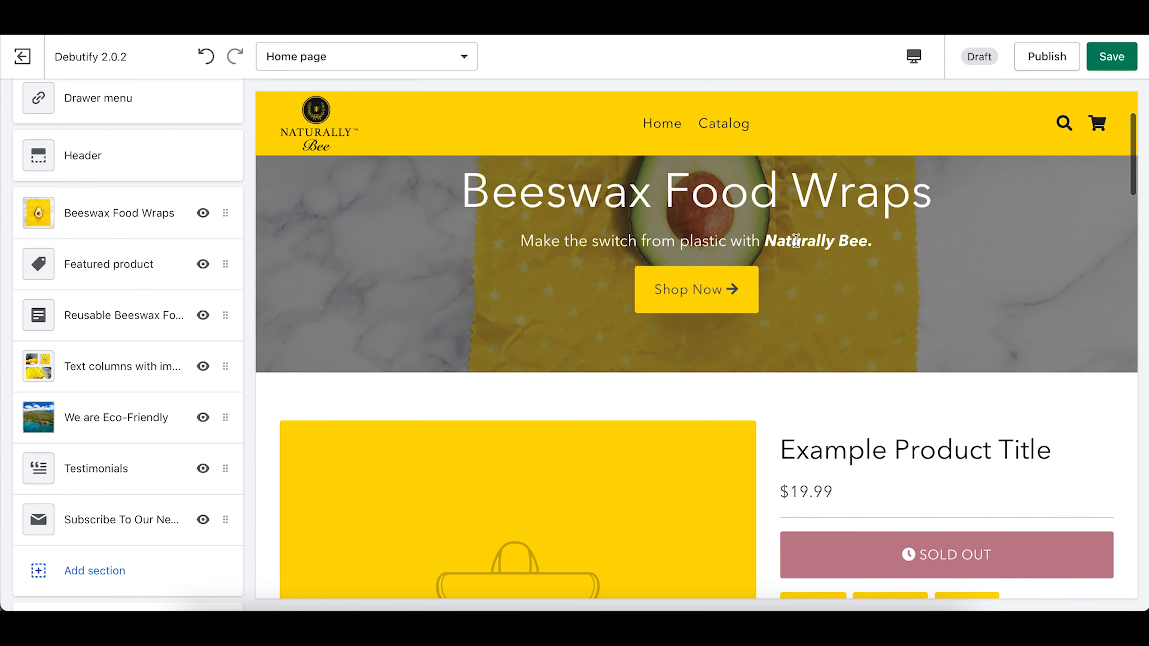
scroll(646, 402, "down", 10)
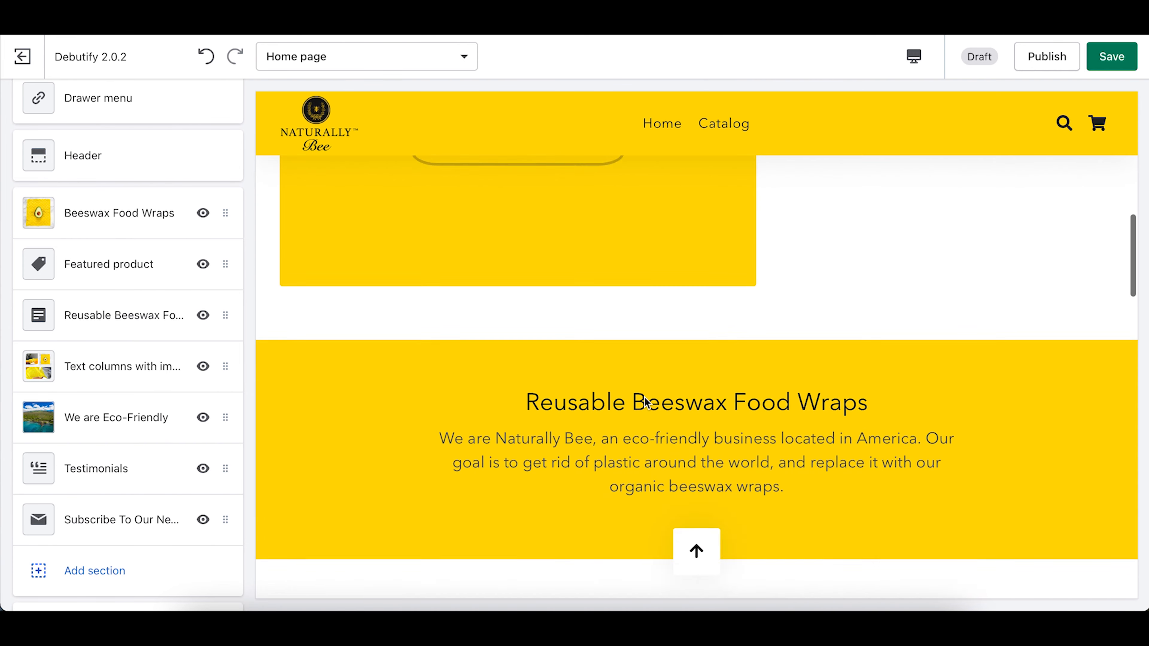
scroll(644, 397, "down", 10)
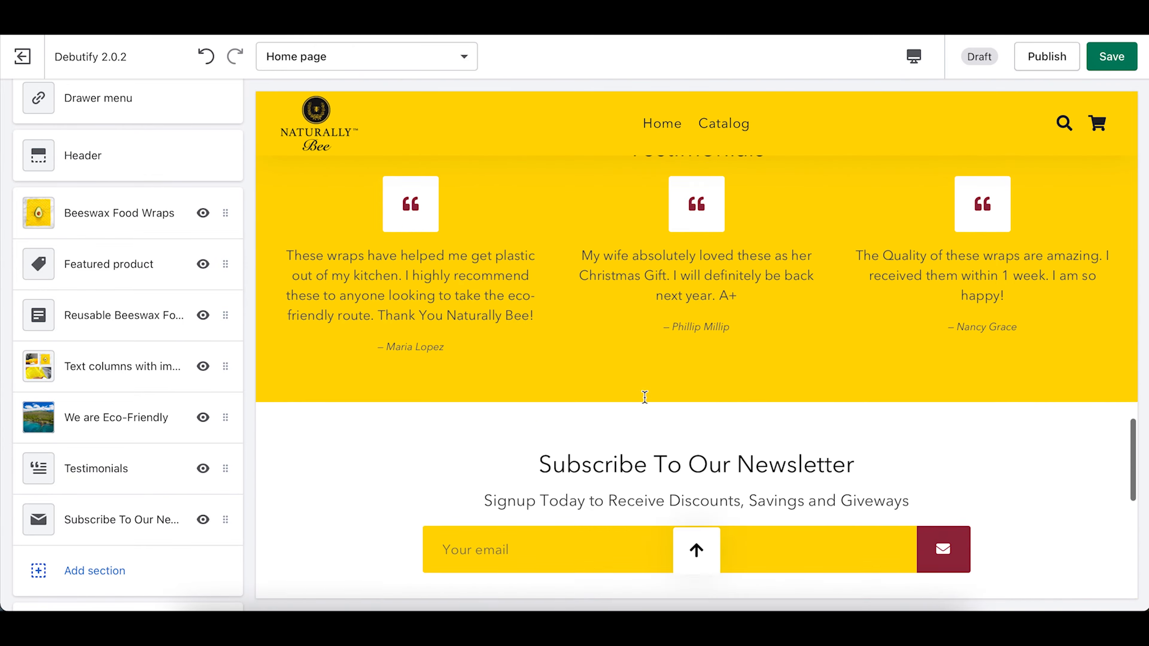
scroll(647, 402, "up", 20)
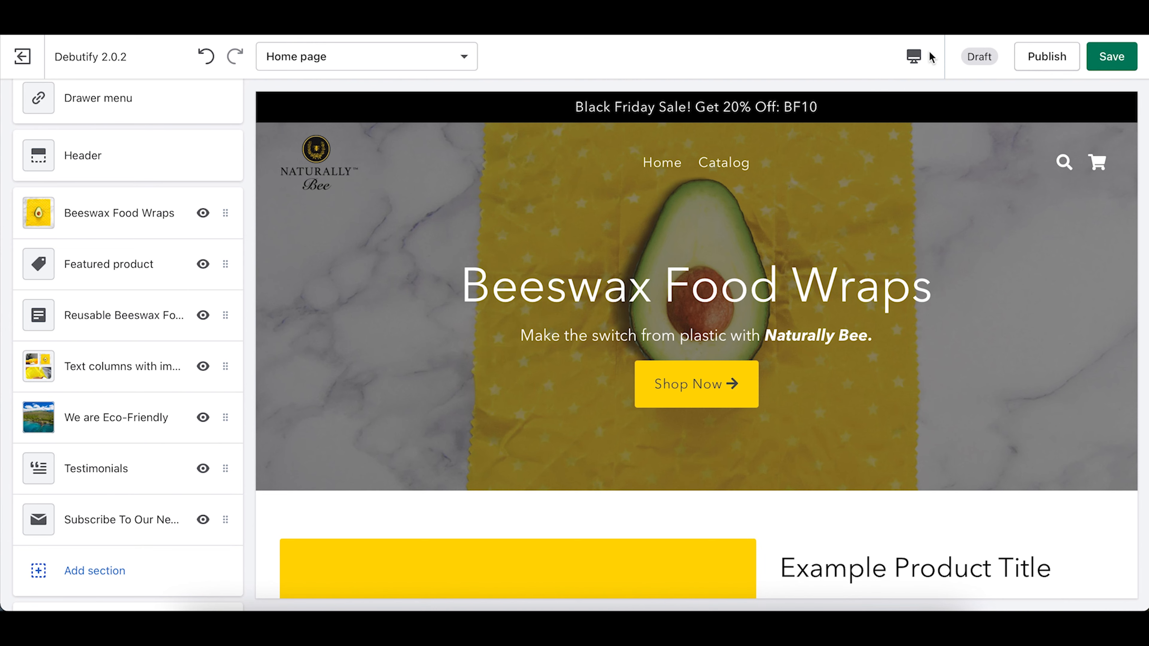
left_click(1113, 57)
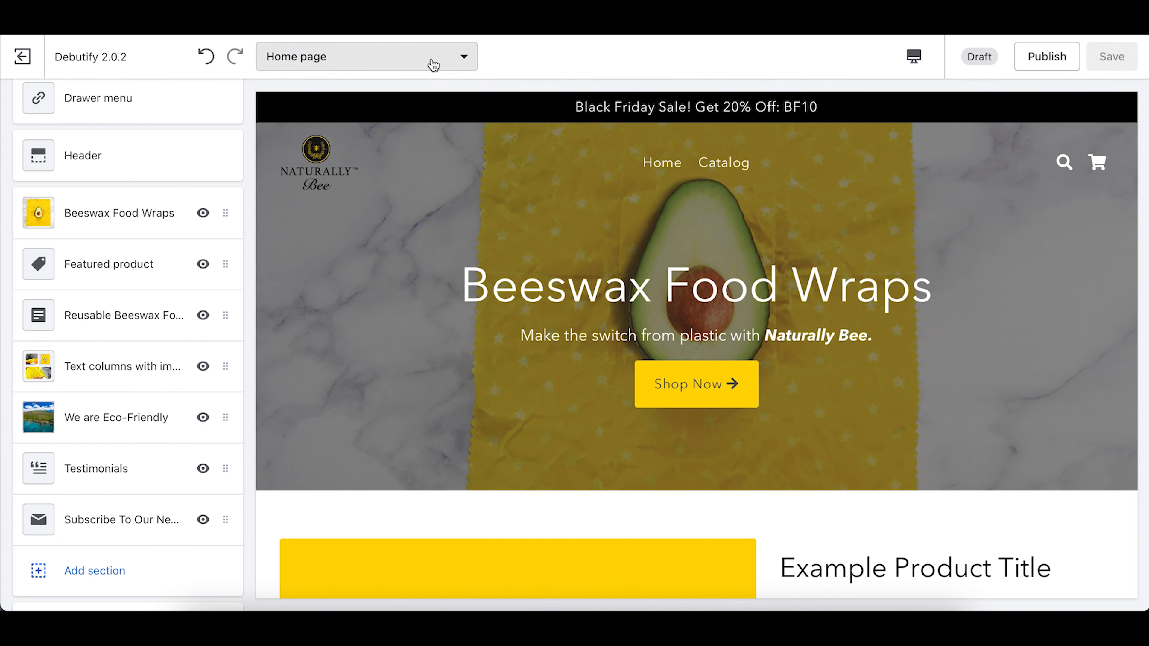
left_click(443, 64)
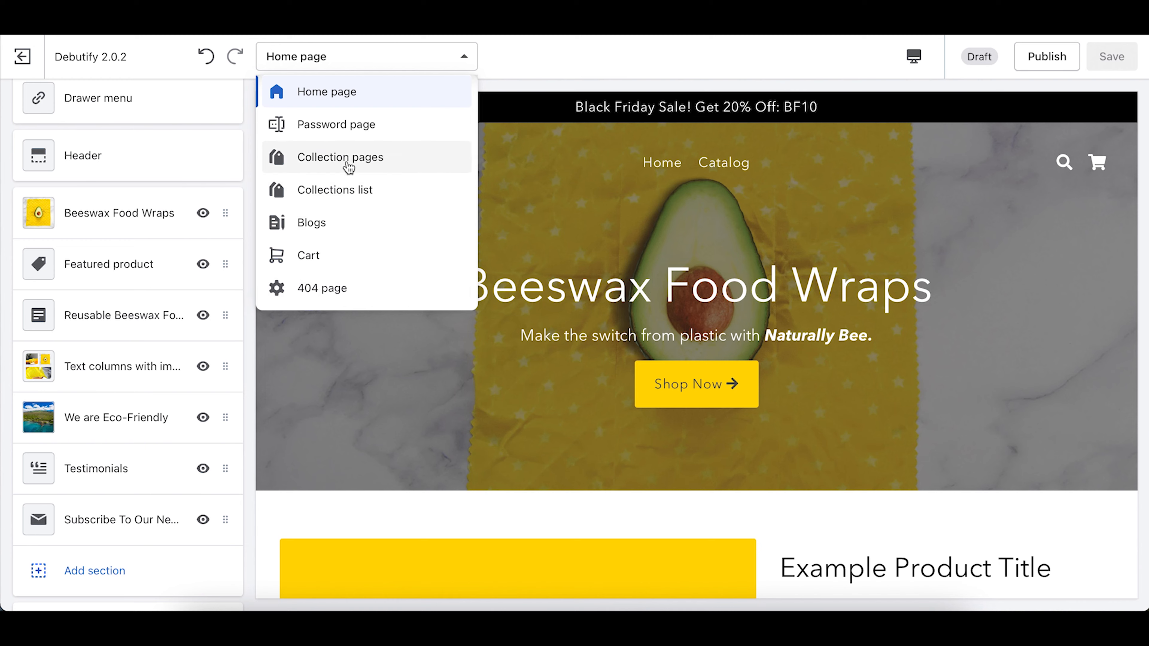
Step: Switch to the Collection pages template and look over its Header settings
left_click(373, 153)
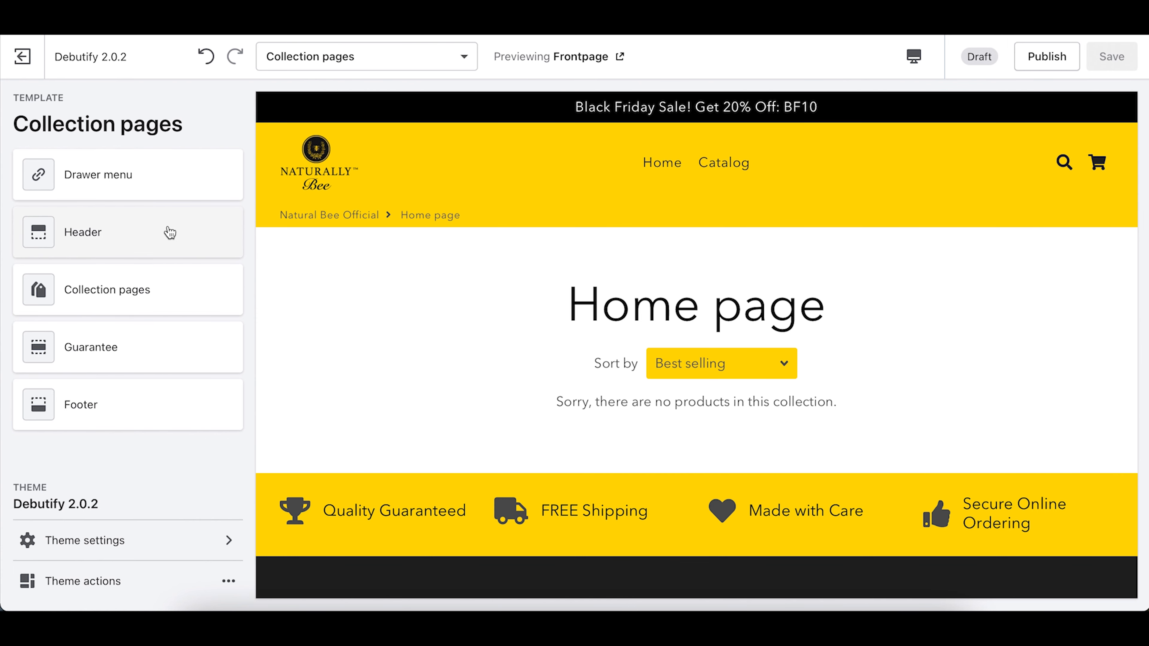
left_click(137, 239)
scroll(136, 235, "down", 10)
scroll(135, 235, "up", 10)
left_click(31, 118)
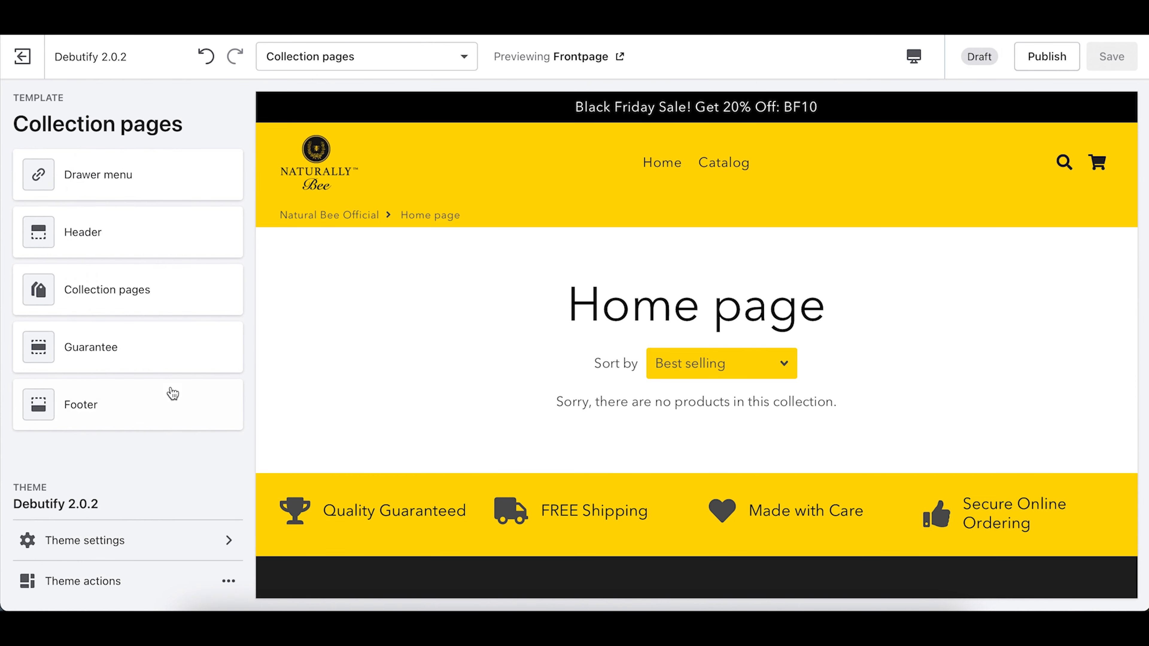
Step: Review the Collection pages sorting and grid settings without changing them
left_click(123, 291)
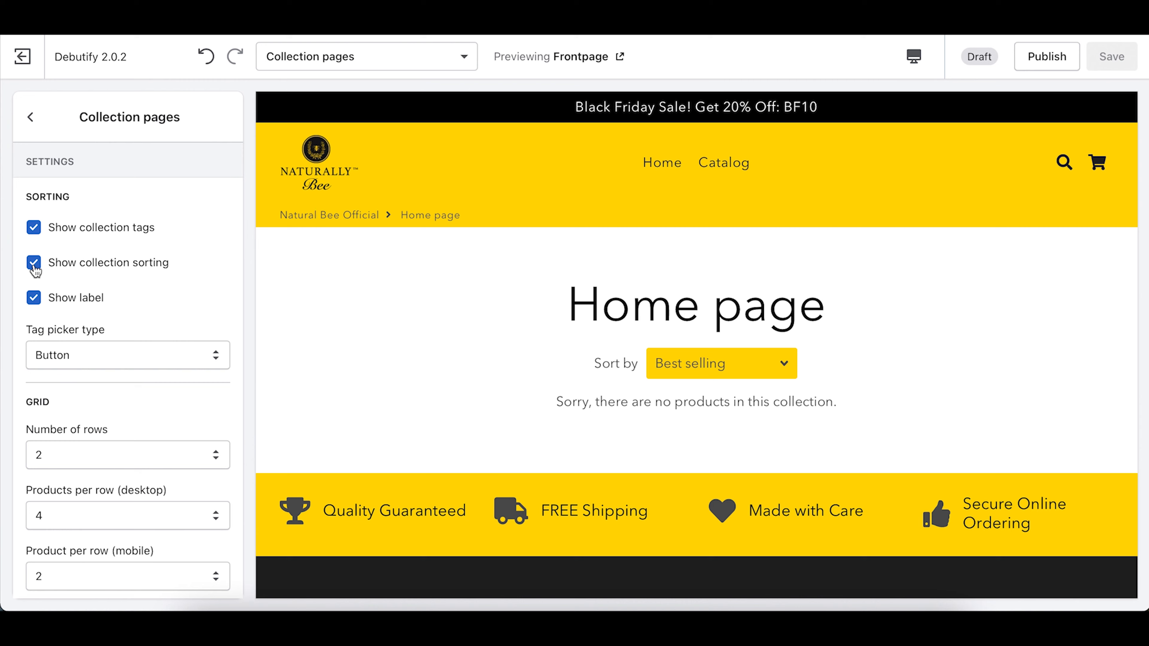
scroll(100, 310, "down", 1)
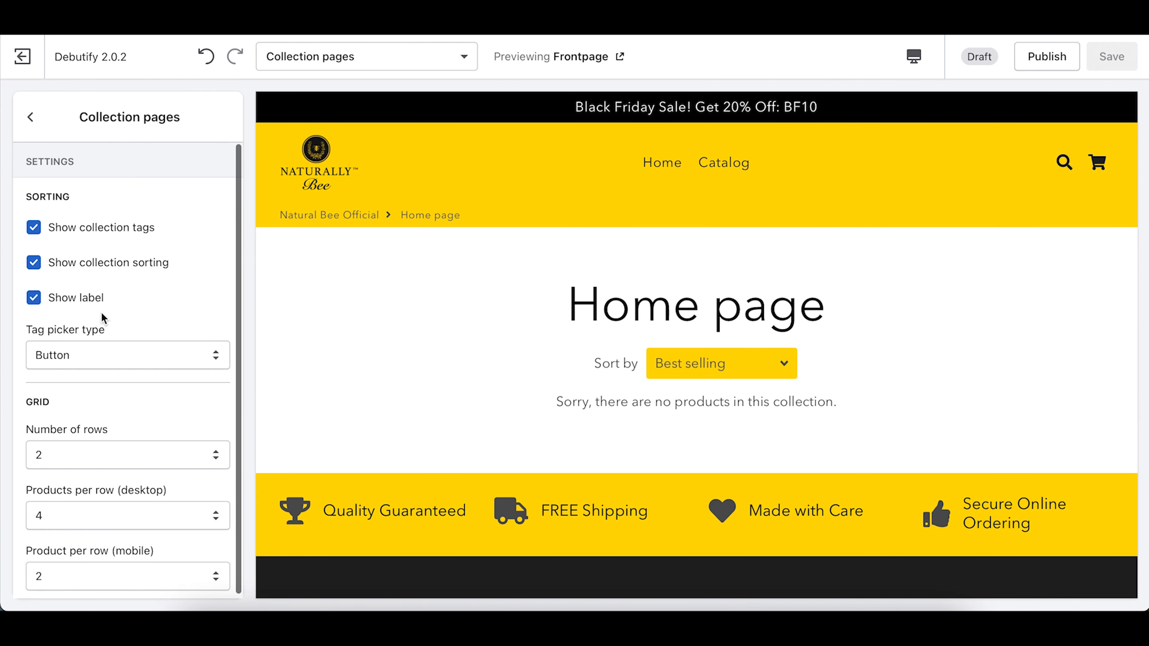
scroll(91, 294, "up", 1)
scroll(72, 443, "down", 1)
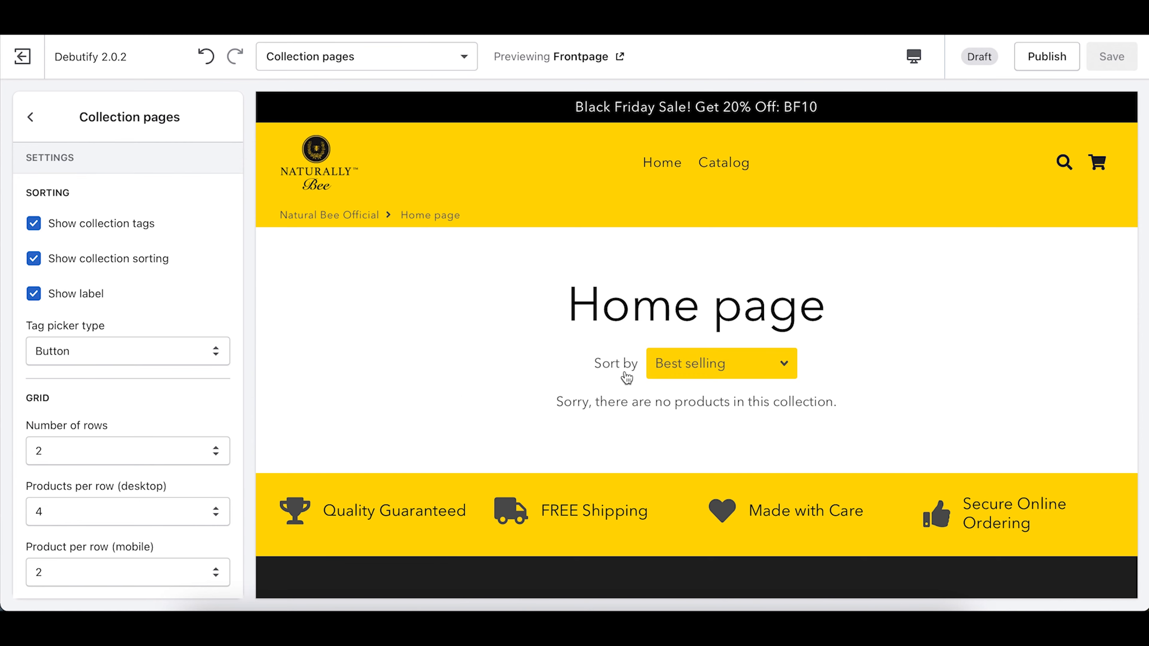
left_click(30, 116)
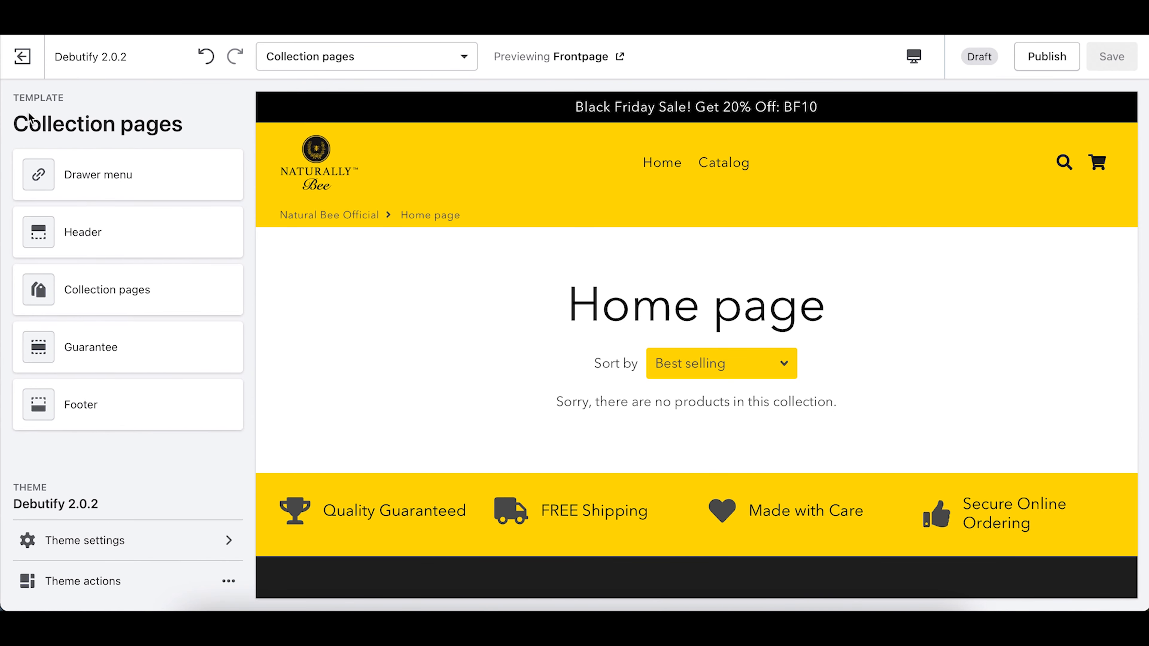
left_click(346, 58)
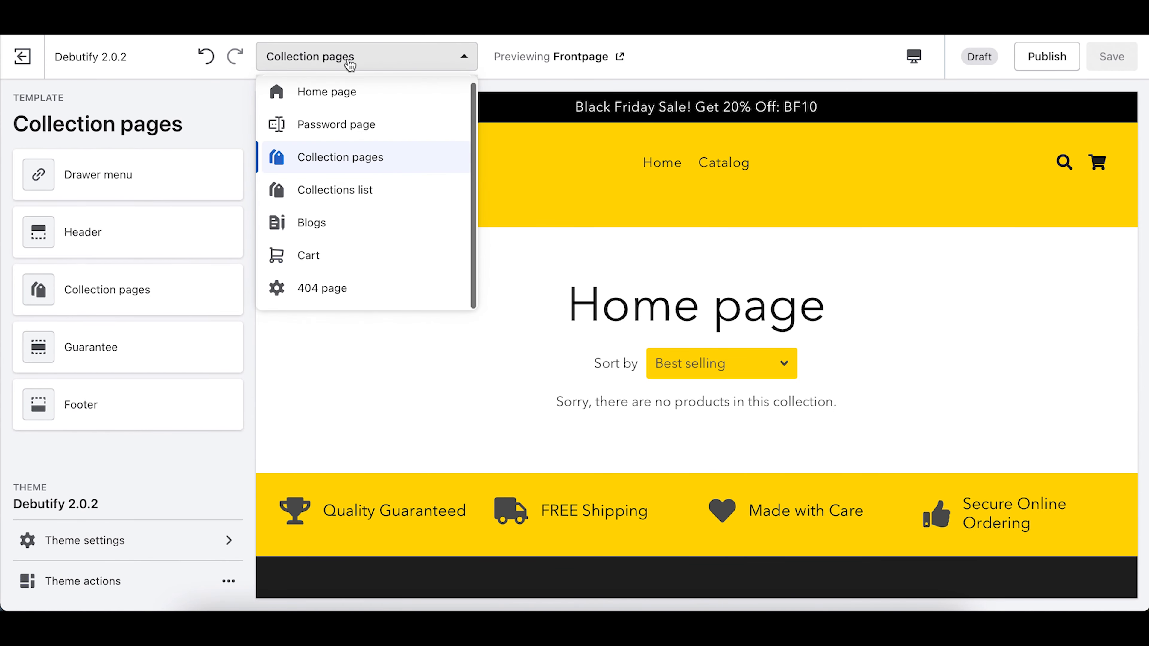
Step: Return to the Home page template, scan its sections, and open the Beeswax Food Wraps slideshow
left_click(341, 93)
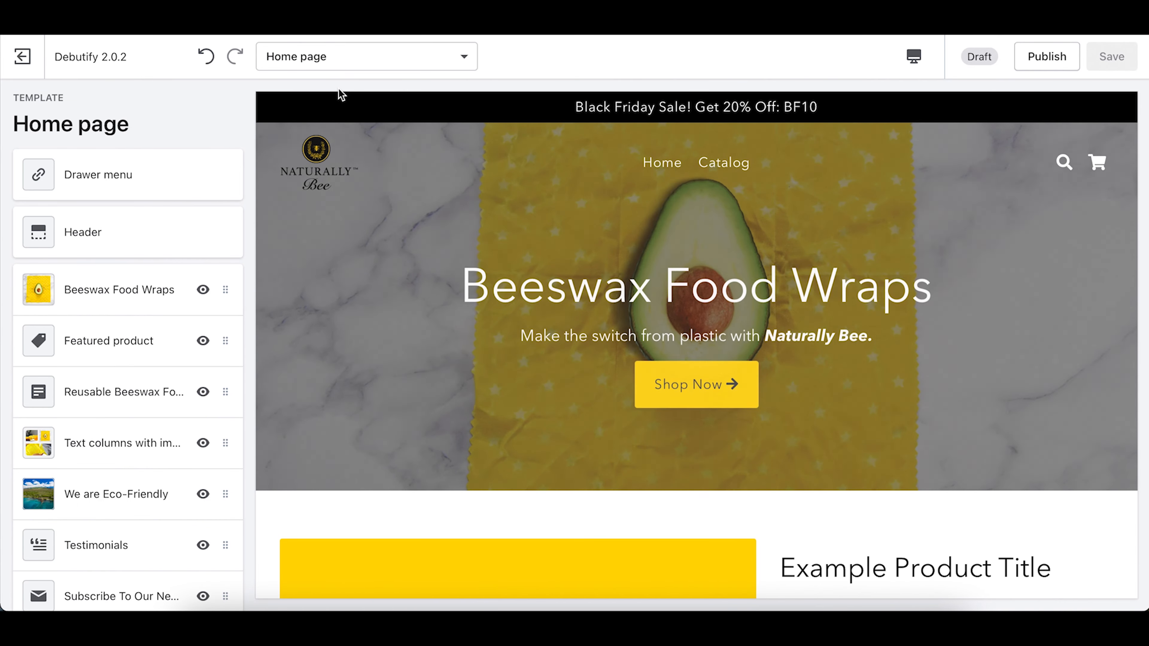
scroll(566, 471, "down", 10)
scroll(578, 458, "up", 5)
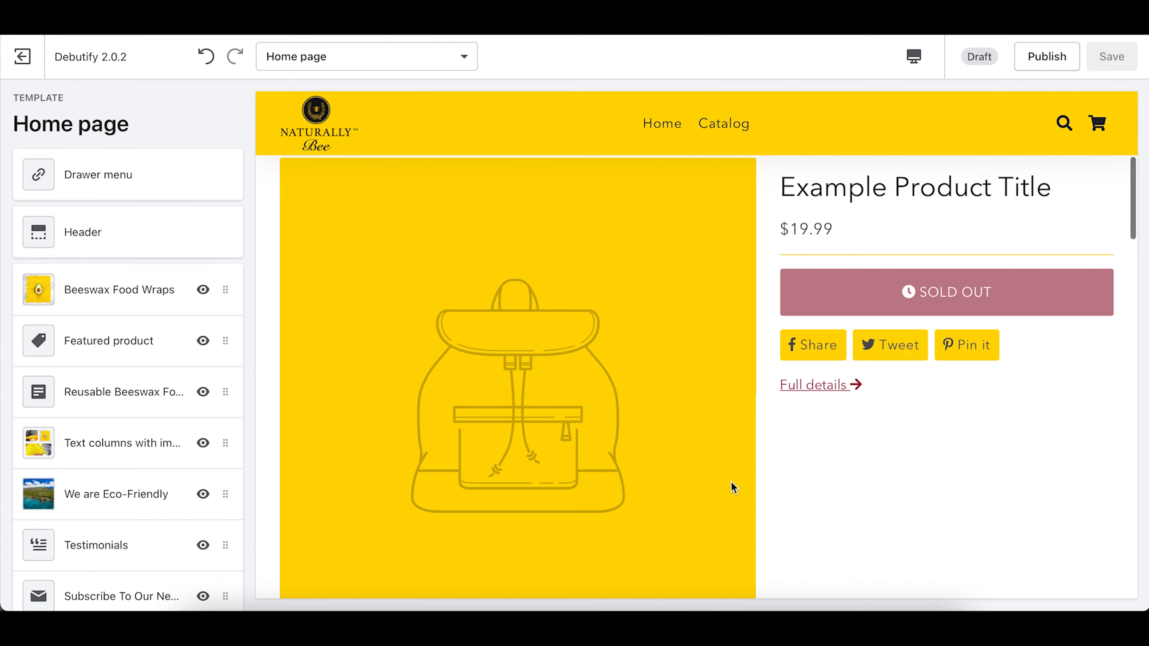
scroll(733, 488, "down", 15)
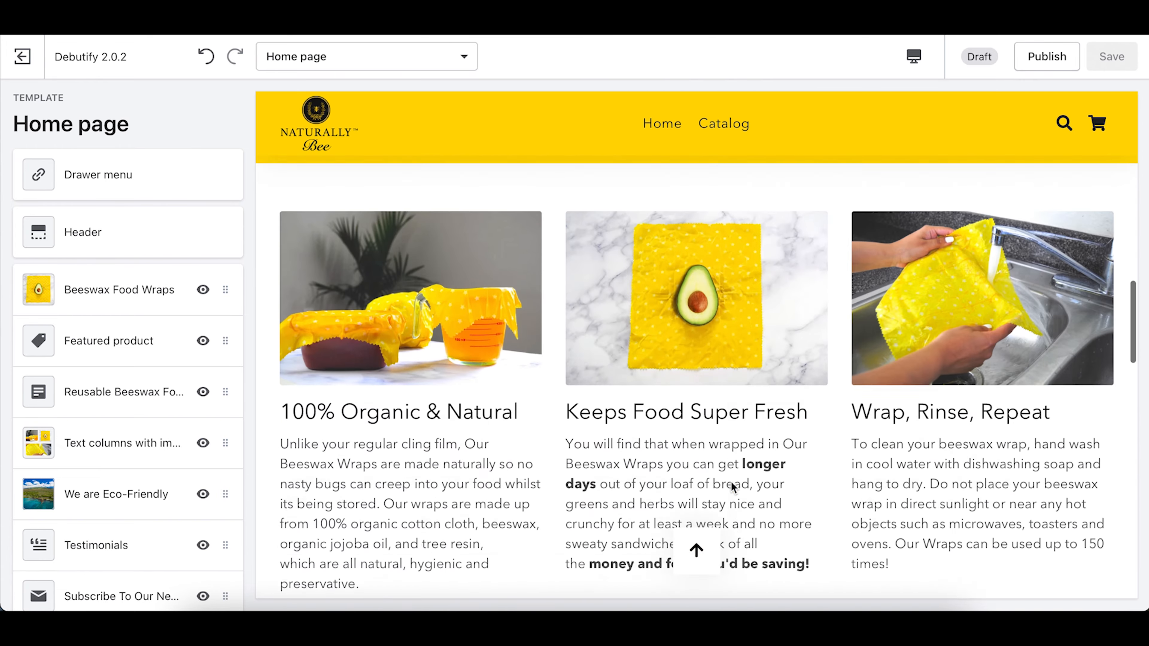
scroll(733, 488, "down", 3)
scroll(733, 488, "up", 10)
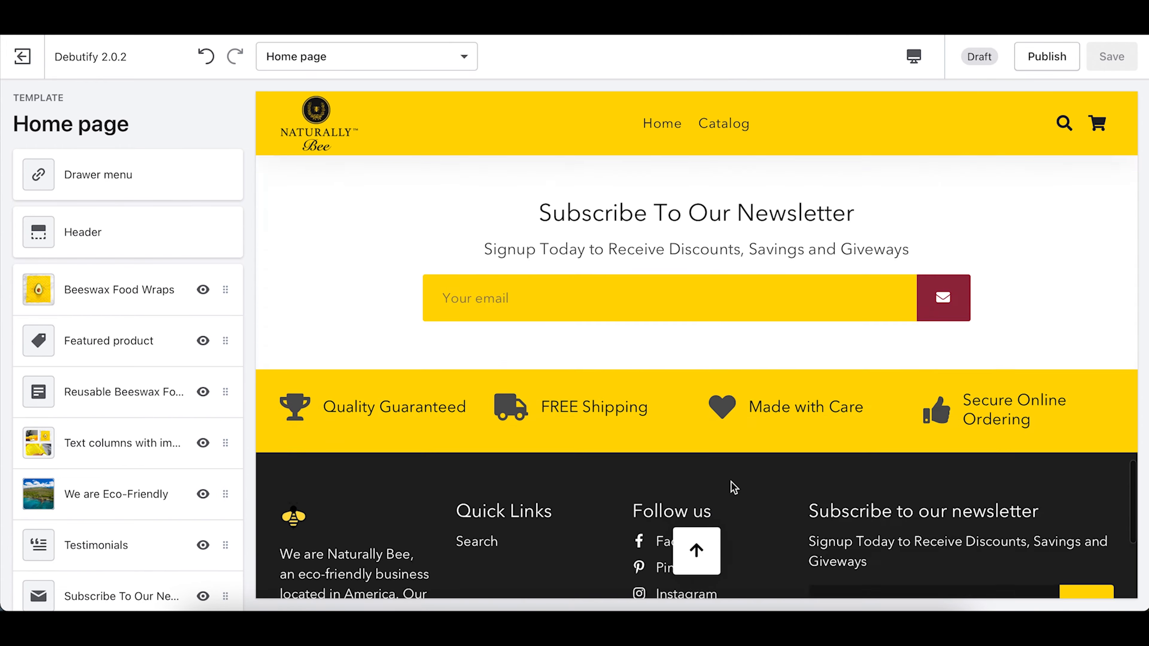
scroll(733, 488, "up", 6)
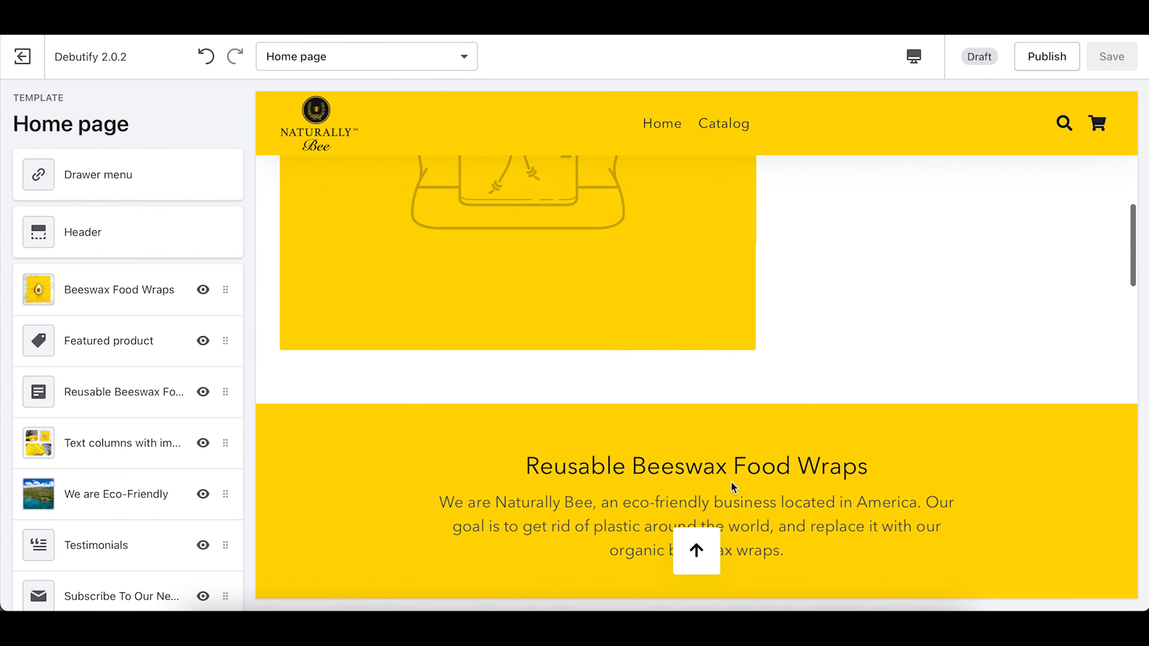
scroll(733, 488, "down", 5)
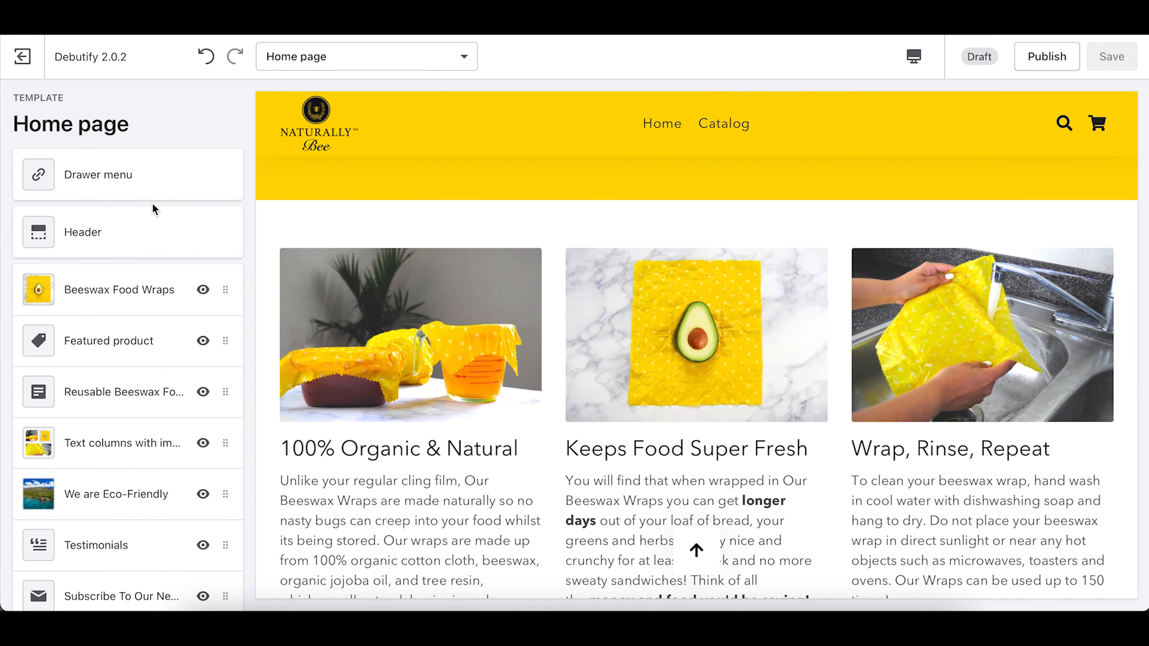
scroll(758, 238, "up", 8)
scroll(759, 240, "up", 1)
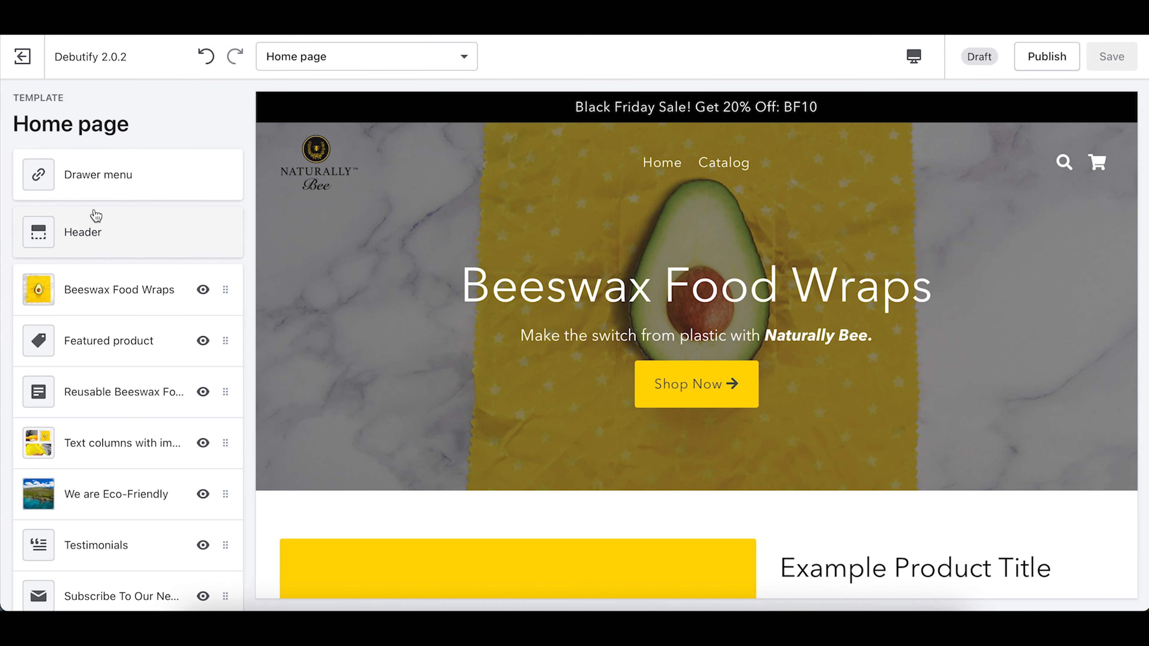
left_click(90, 298)
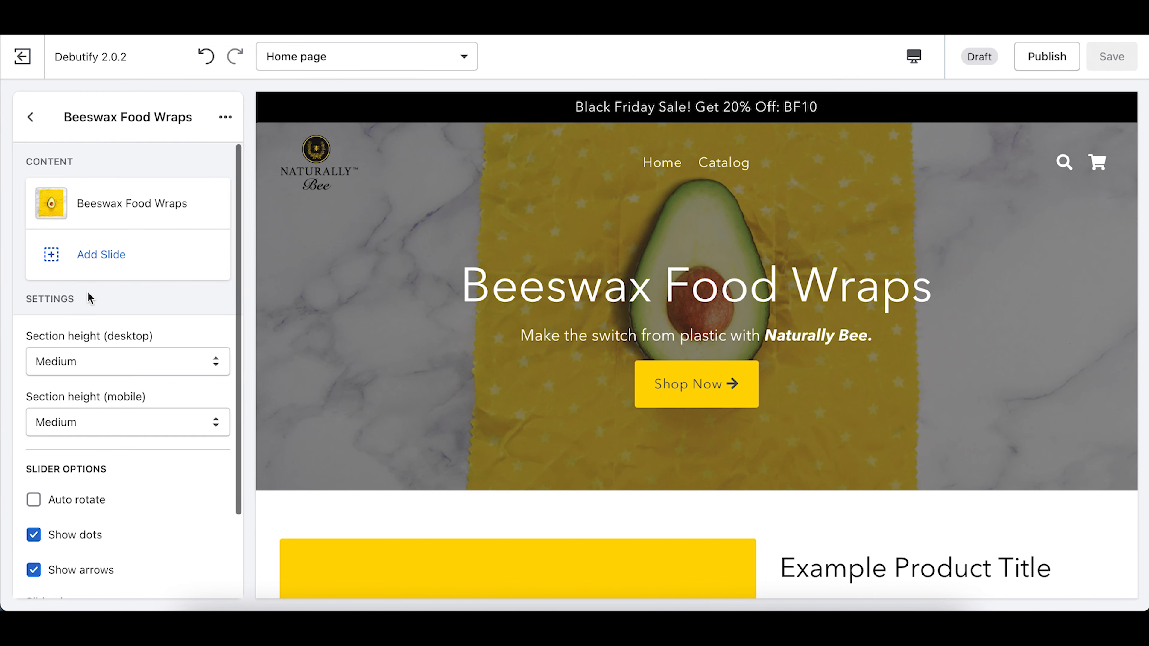
Step: Go from the home page sections to Theme settings > Colors
scroll(90, 286, "down", 3)
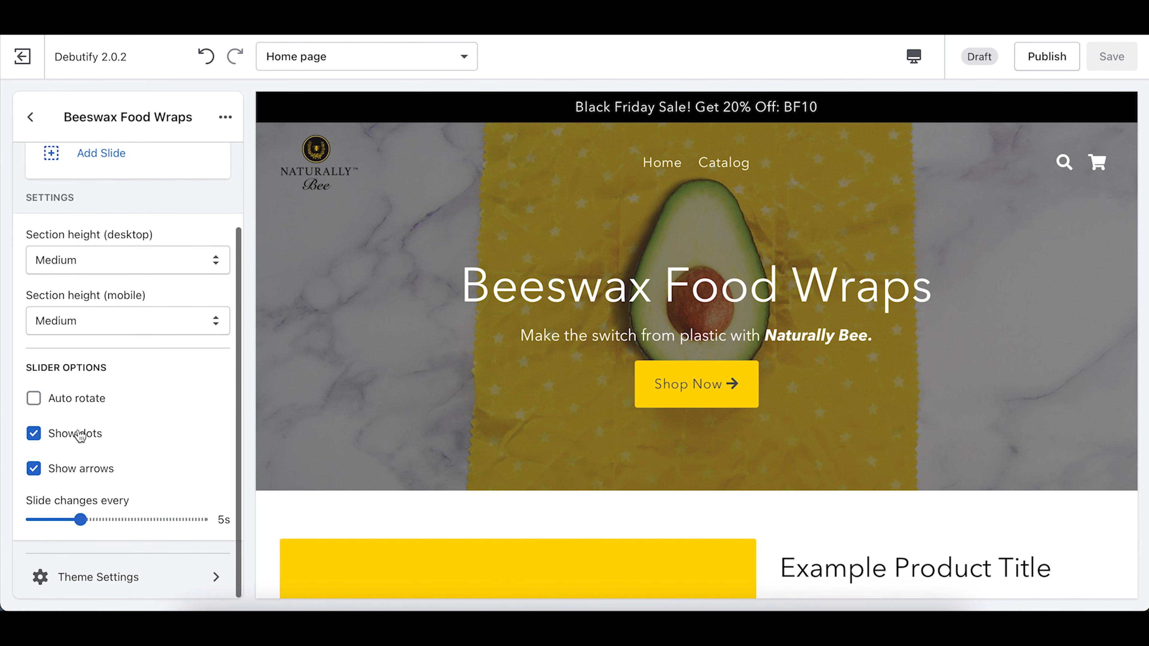
left_click(40, 120)
scroll(80, 285, "down", 8)
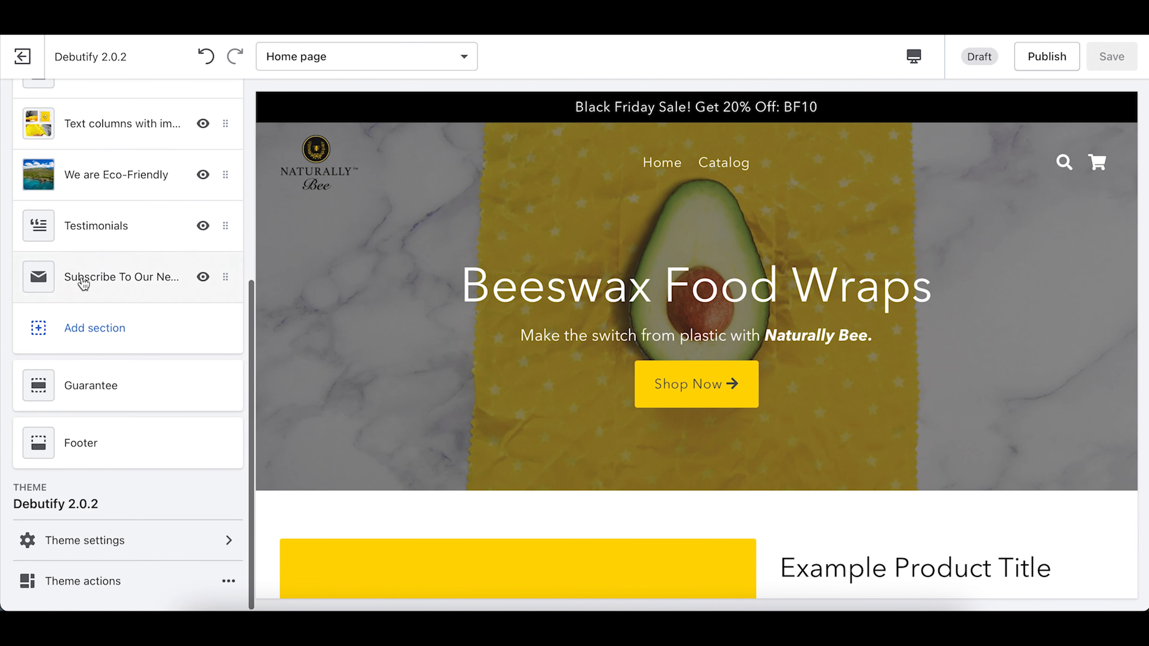
left_click(109, 546)
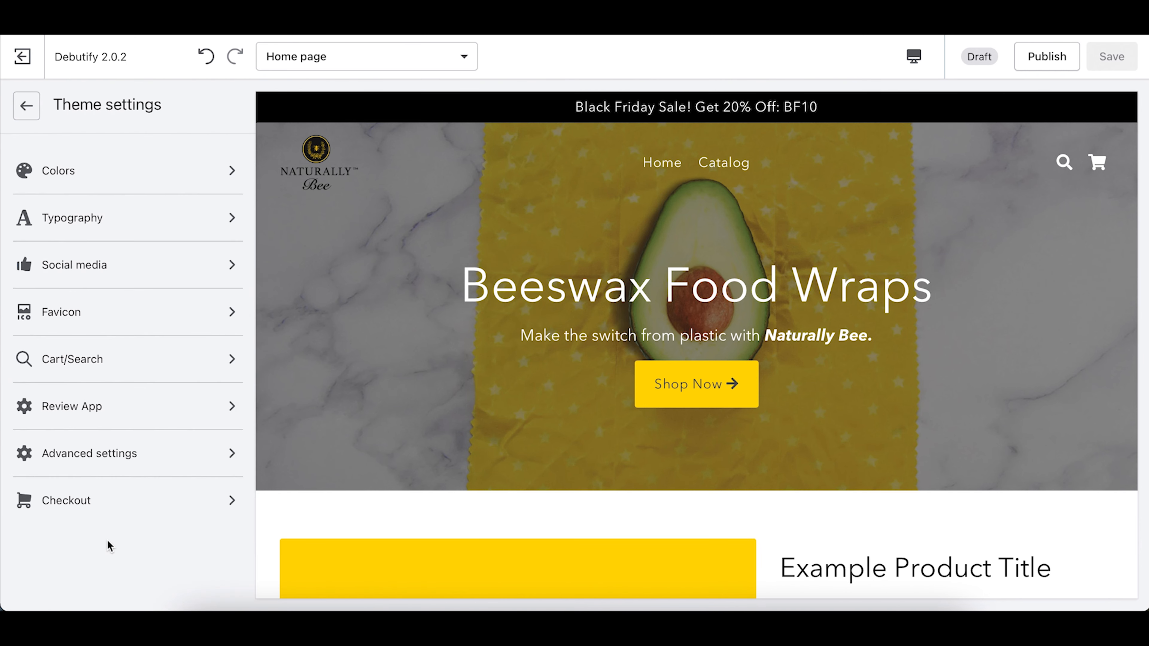
left_click(106, 175)
Step: Lower the Image overlay opacity from 50% to 31% and save
scroll(149, 385, "down", 12)
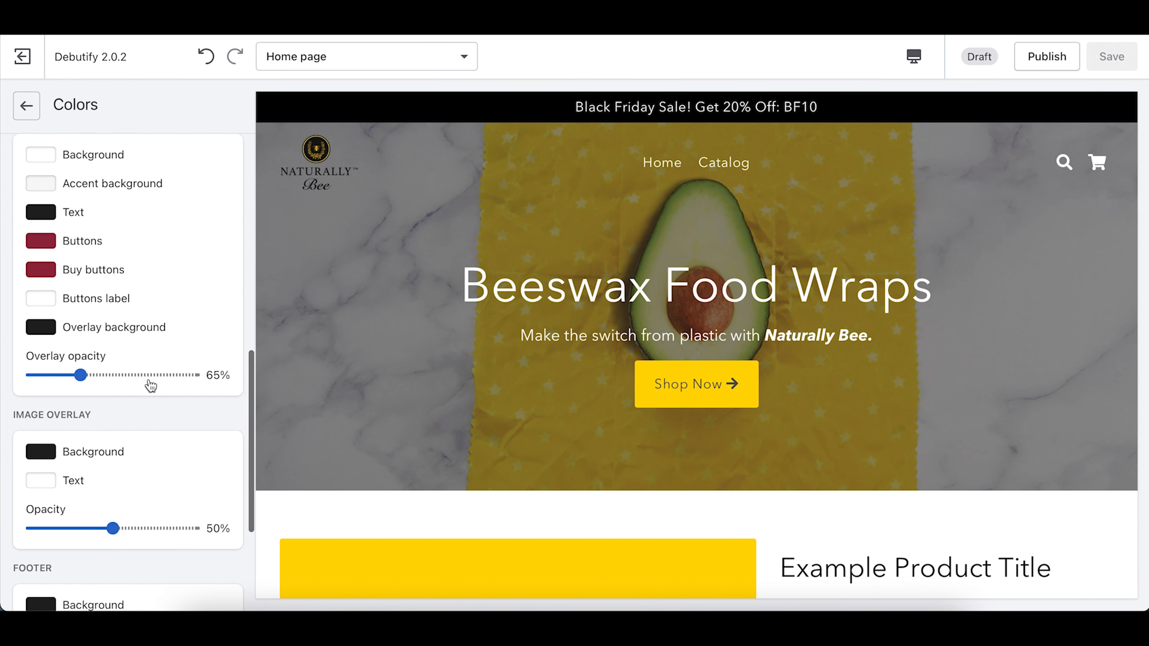
scroll(108, 387, "up", 3)
scroll(108, 387, "down", 3)
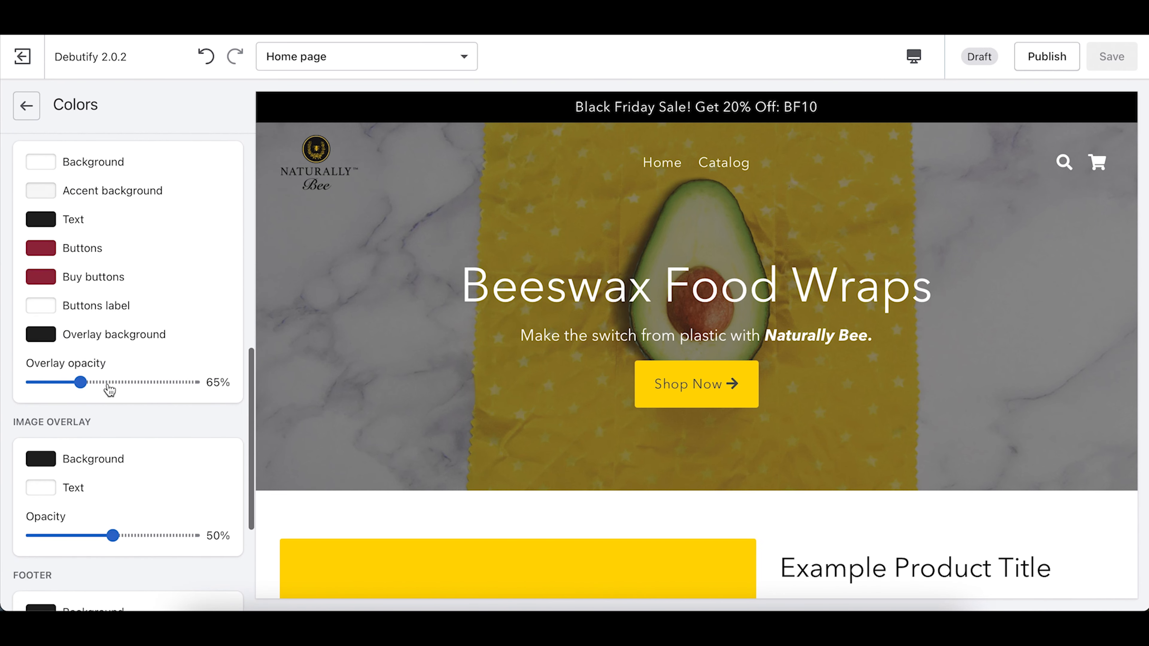
scroll(96, 458, "down", 1)
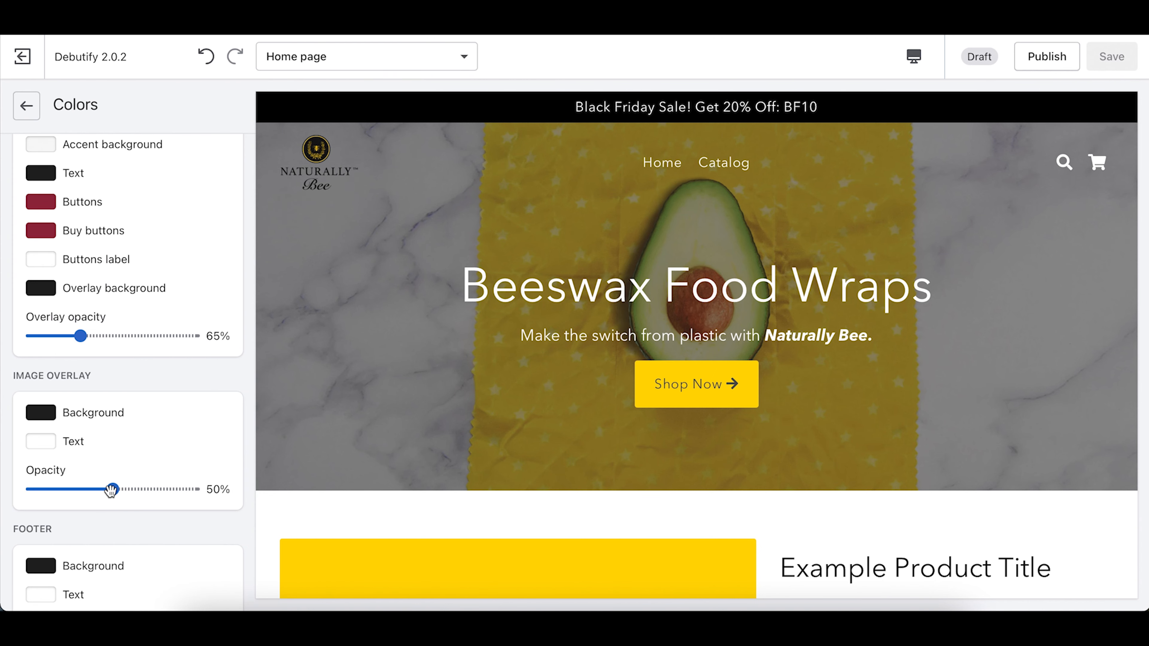
left_click_drag(111, 490, 83, 490)
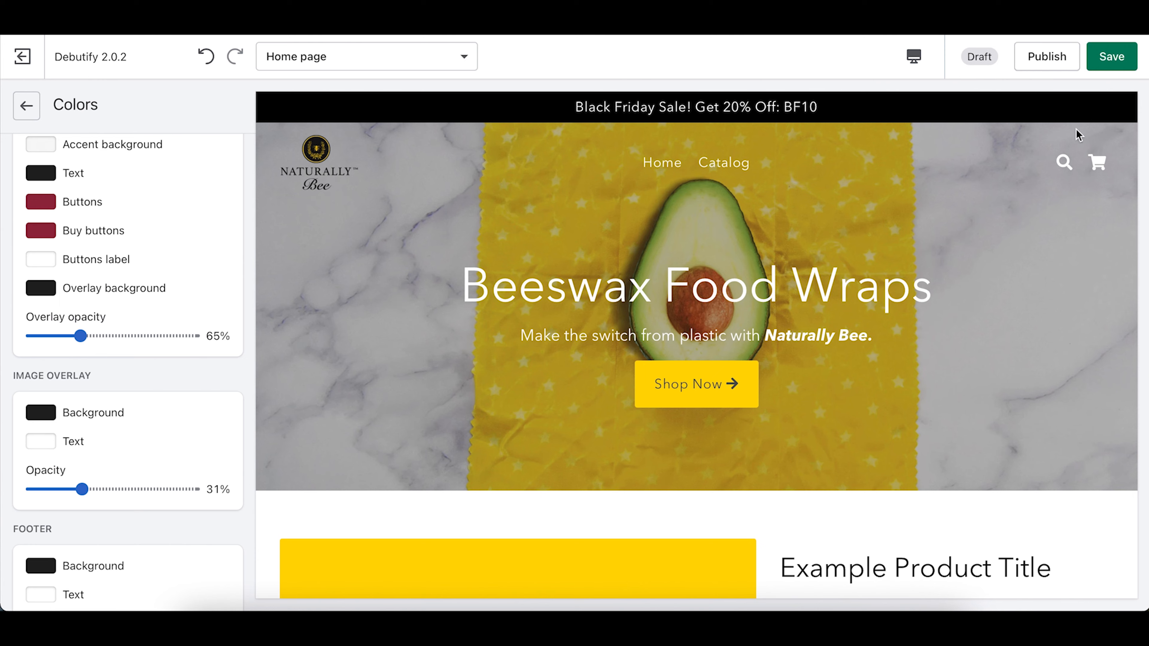
left_click(1112, 65)
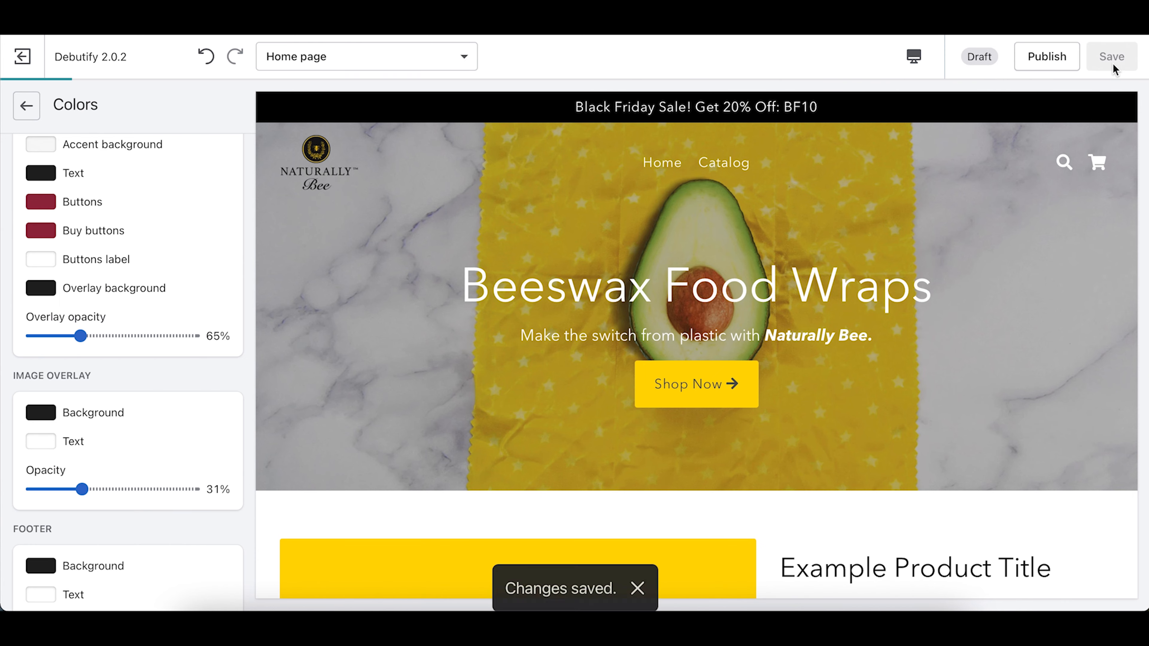
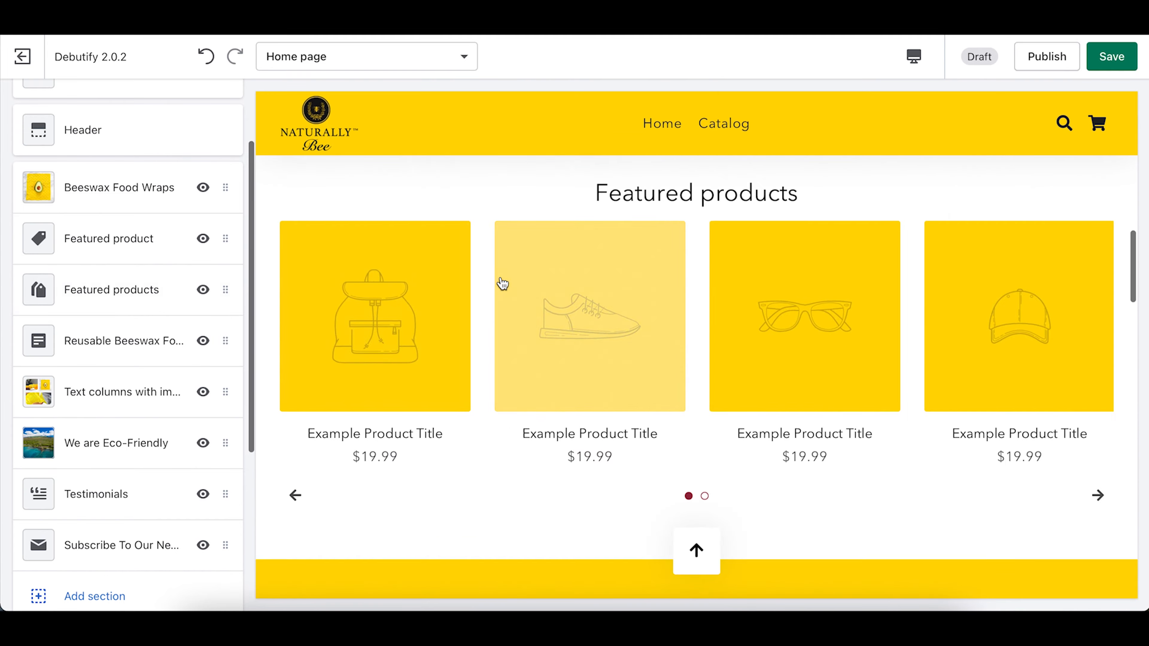
Step: Delete the Featured products grid section from the Debutify home page via its options menu
scroll(501, 278, "down", 4)
scroll(845, 361, "down", 10)
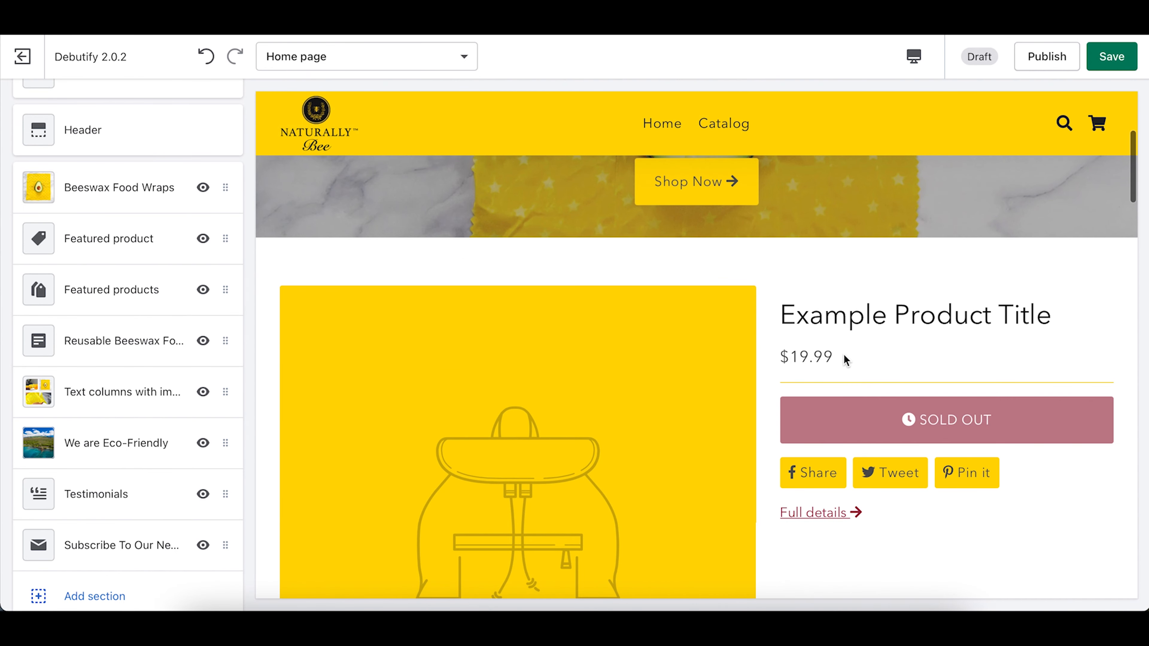
scroll(845, 361, "down", 4)
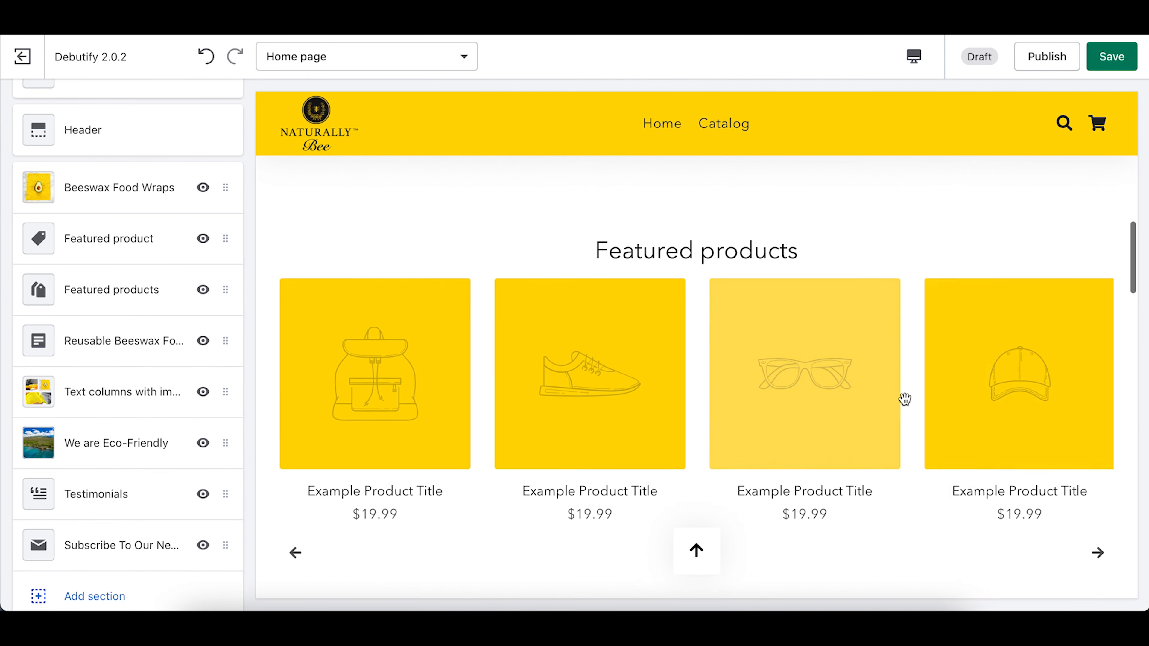
scroll(592, 390, "down", 4)
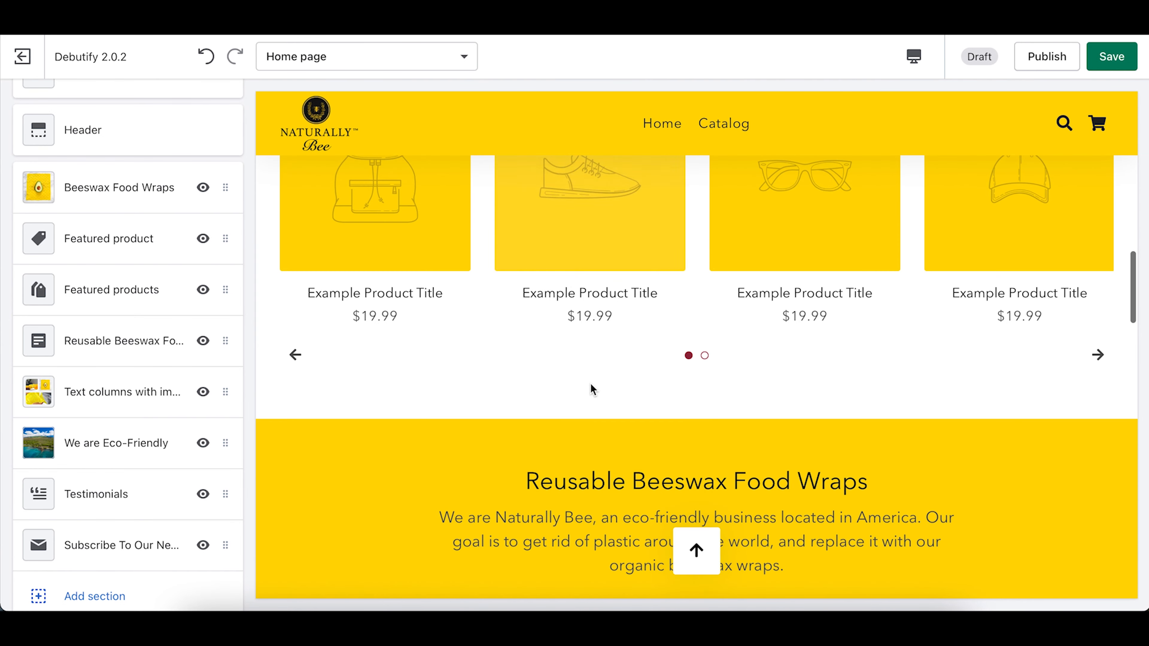
scroll(510, 380, "up", 2)
scroll(773, 379, "up", 2)
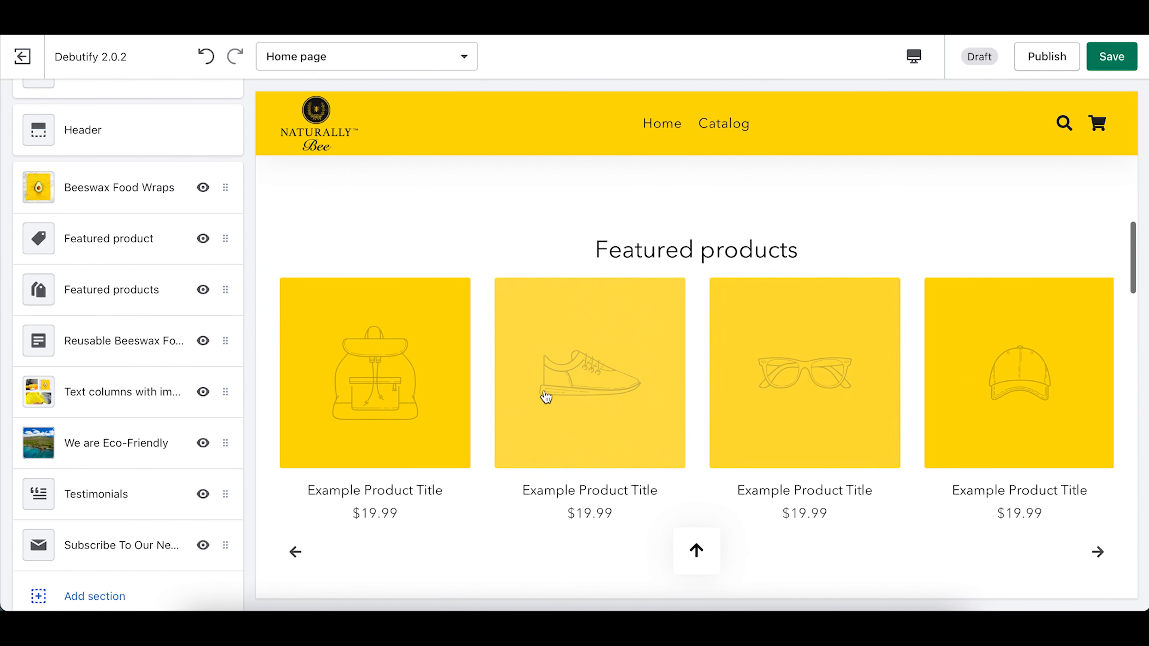
left_click(100, 299)
left_click(226, 115)
left_click(195, 187)
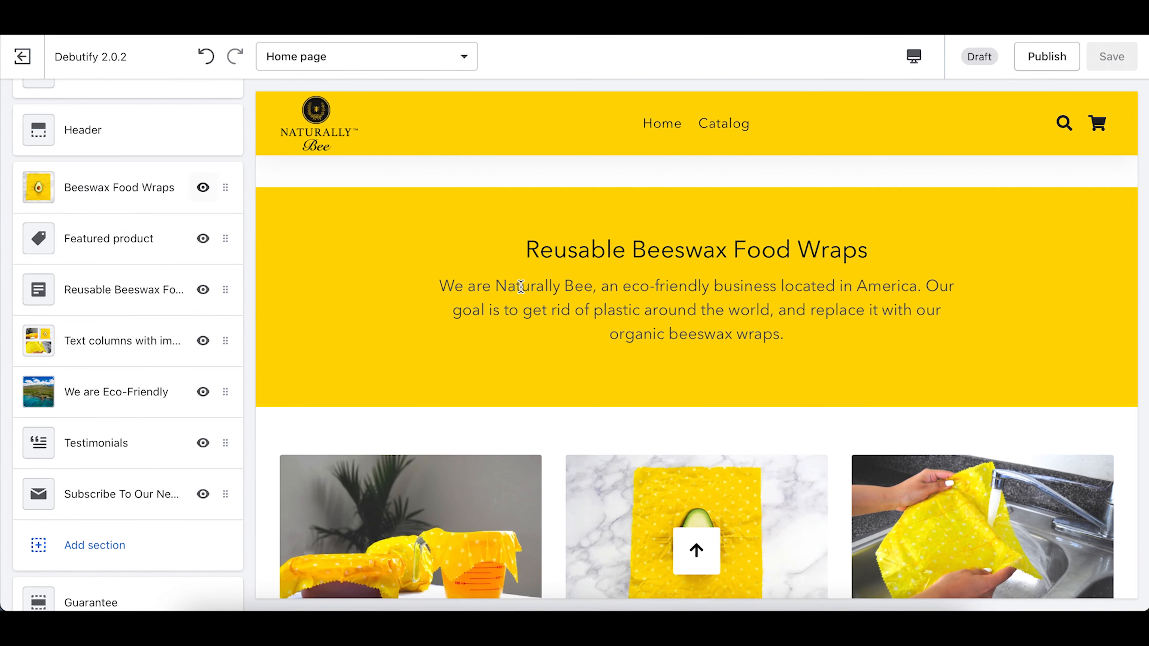
scroll(521, 284, "down", 10)
scroll(521, 285, "down", 5)
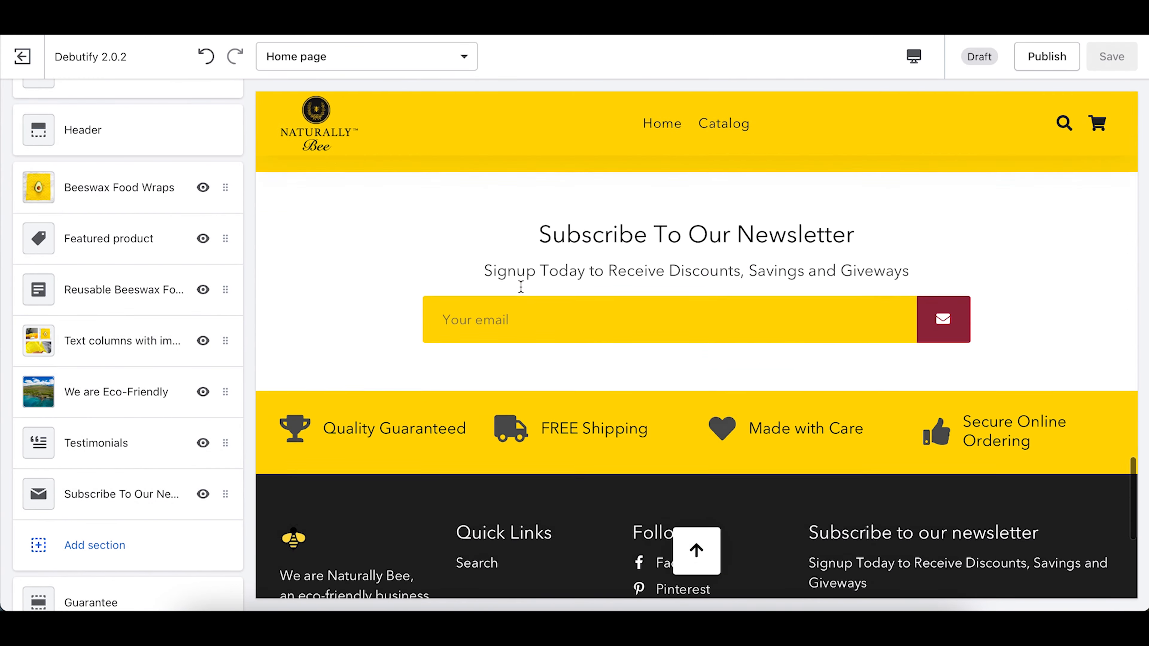
scroll(521, 284, "up", 15)
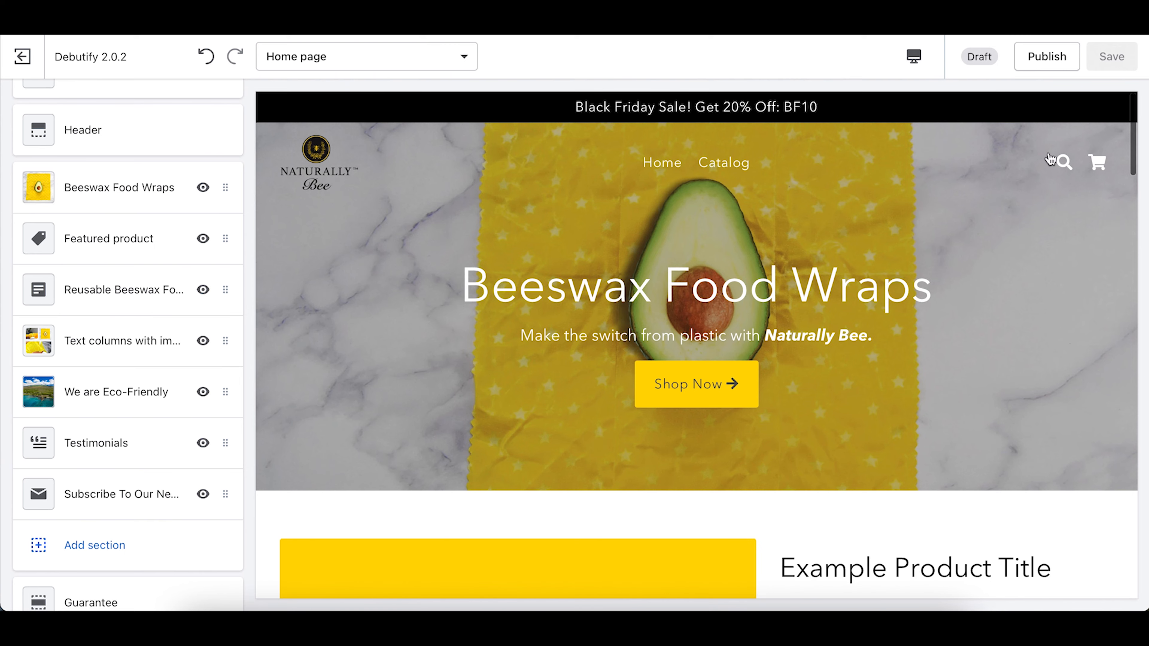
Step: Publish Debutify 2.0.2, confirming it replaces Debut as the live theme
left_click(1055, 57)
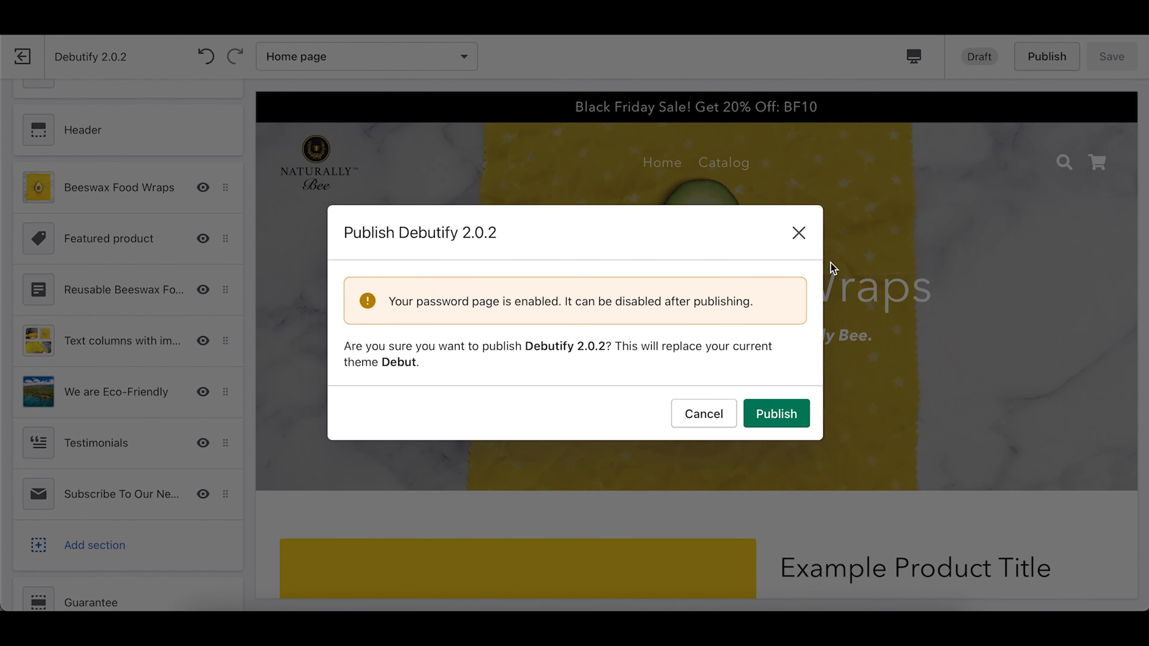
left_click(773, 416)
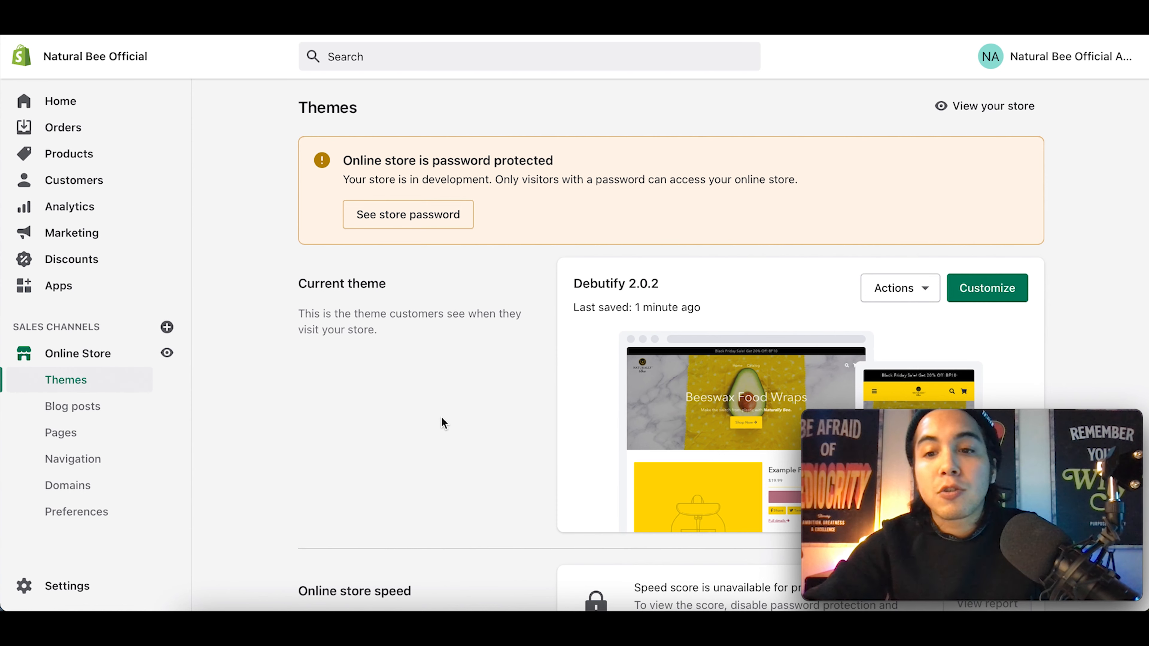
Step: Add a new product titled 'Premium Beeswax Food Wraps (Pack of 3)'
left_click(78, 154)
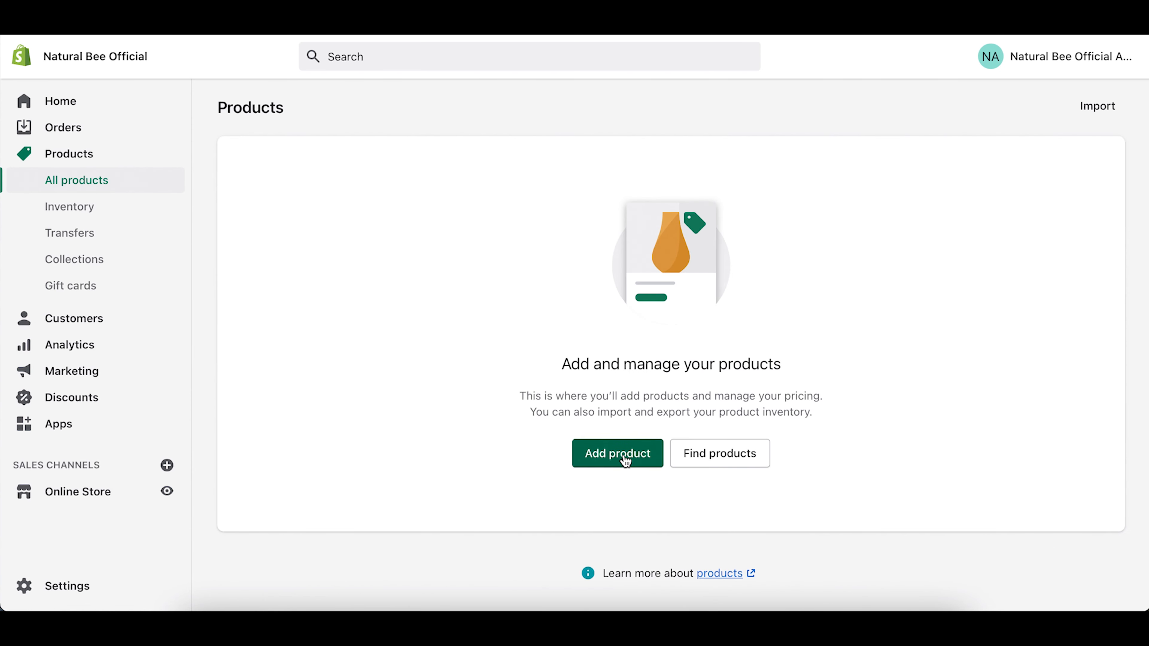
left_click(623, 453)
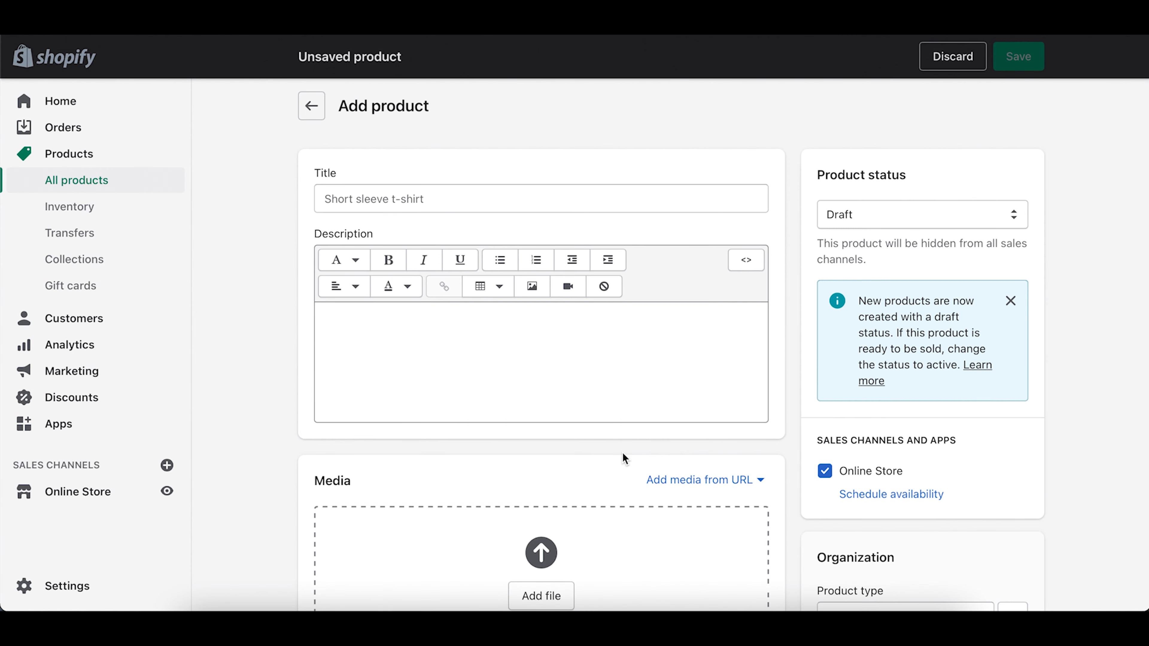
left_click(384, 198)
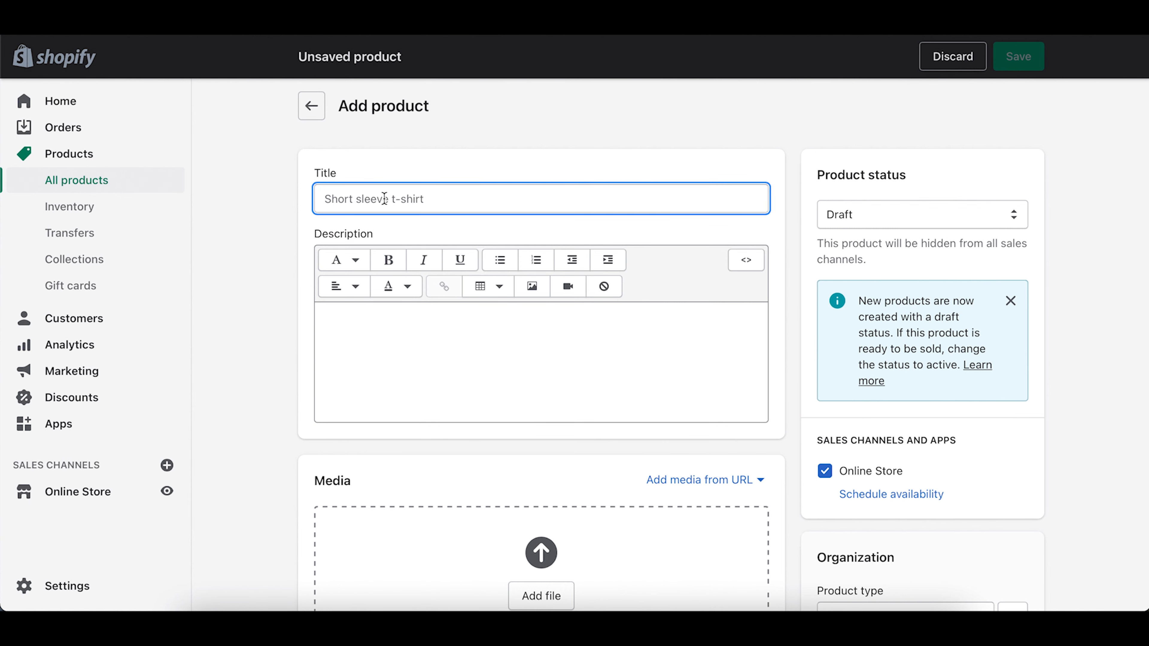
type("P")
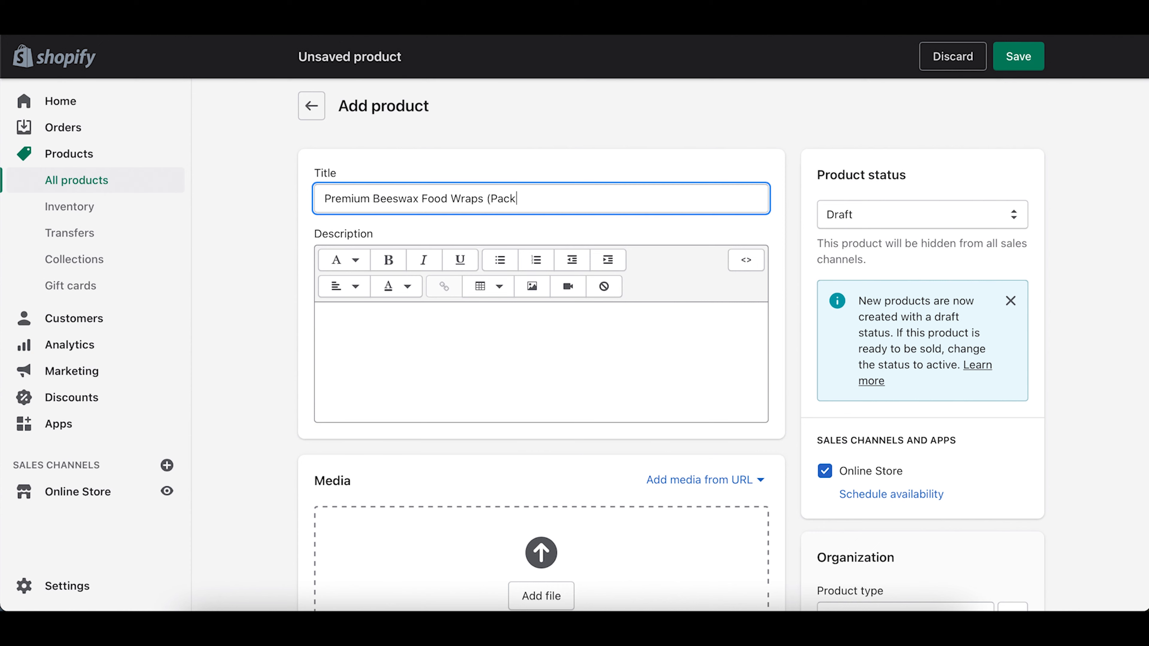
Step: Copy the prepared description from TextEdit and paste it into the product Description
left_click(458, 332)
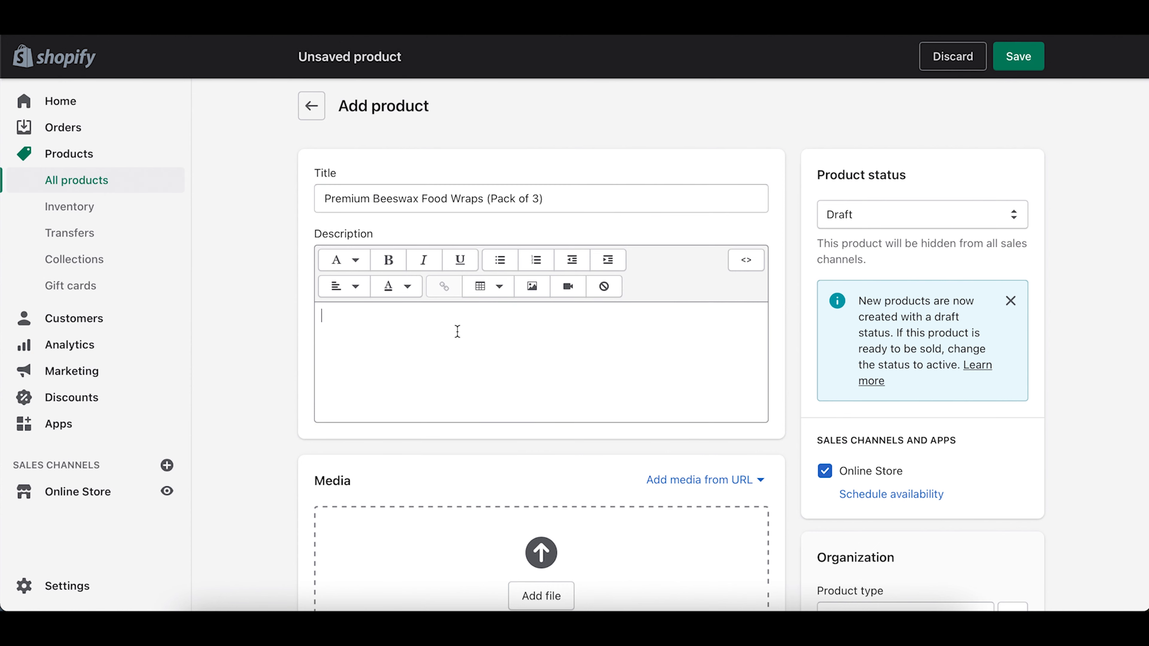
left_click(838, 626)
scroll(399, 345, "up", 10)
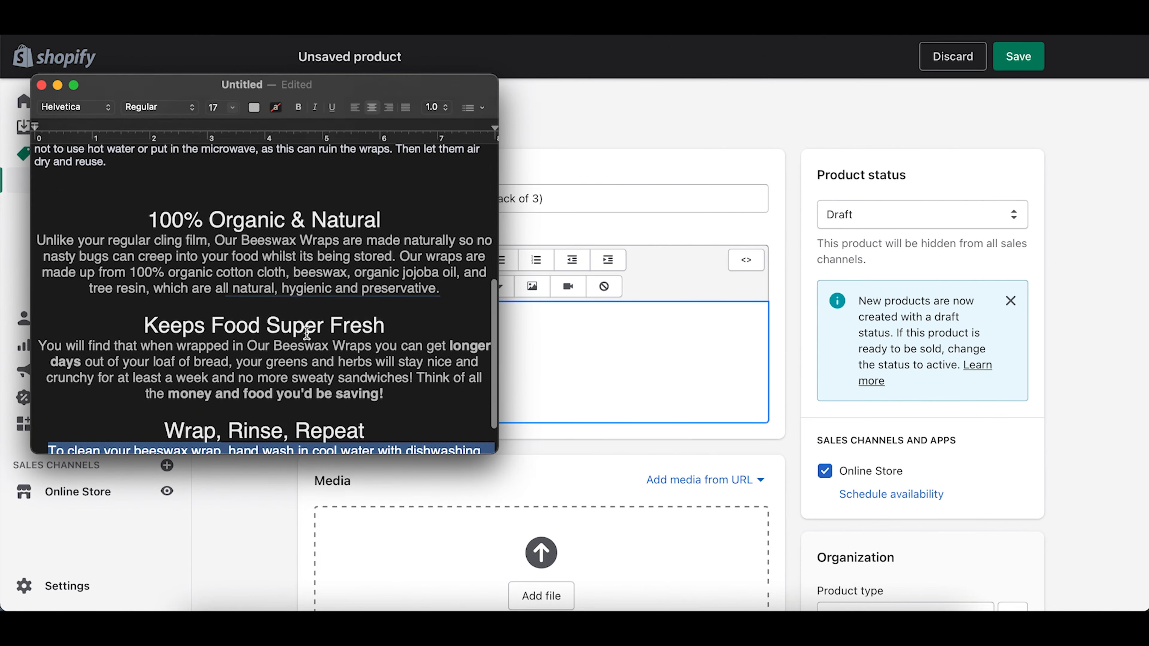
left_click_drag(108, 382, 105, 369)
key("super+a")
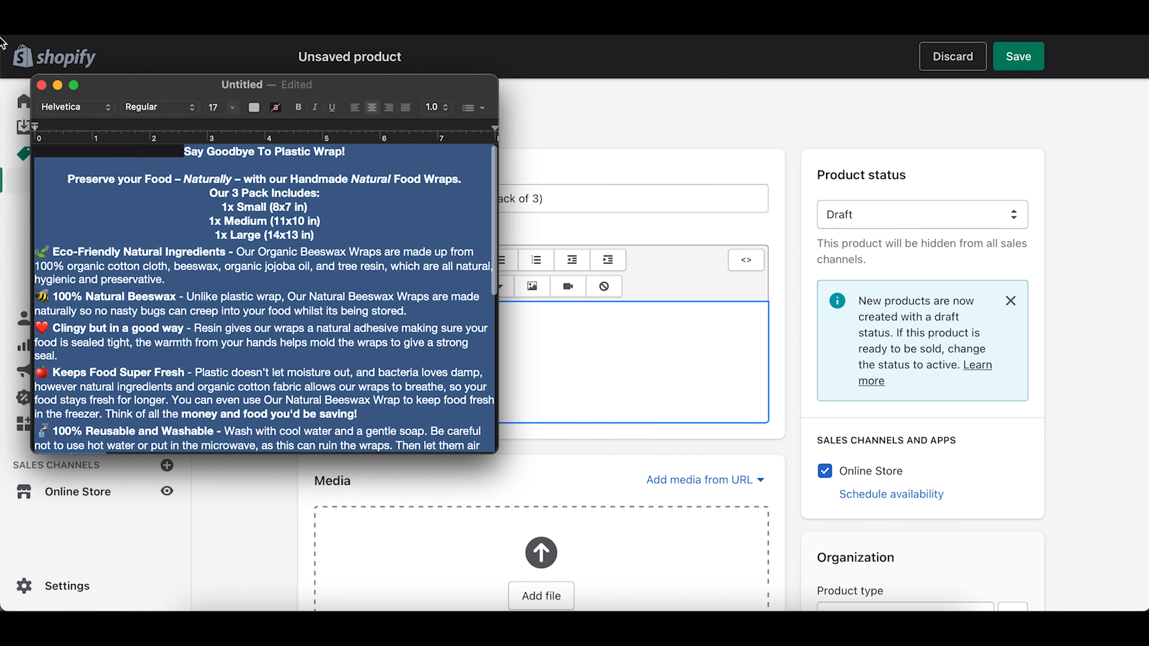
left_click(543, 356)
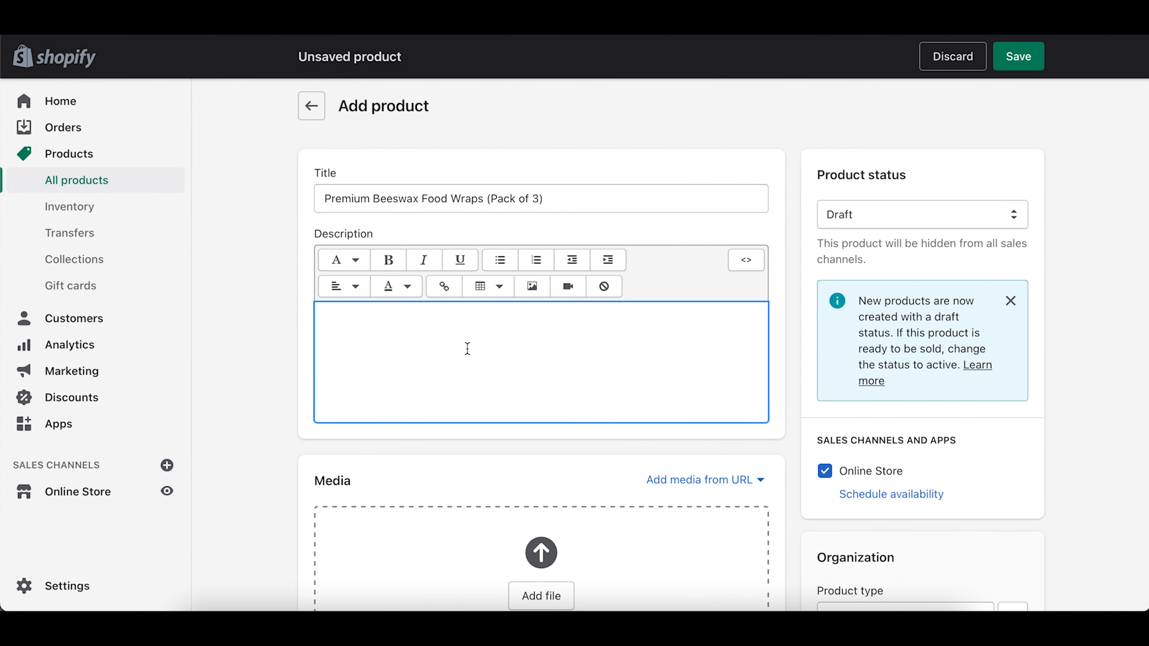
key("super+v")
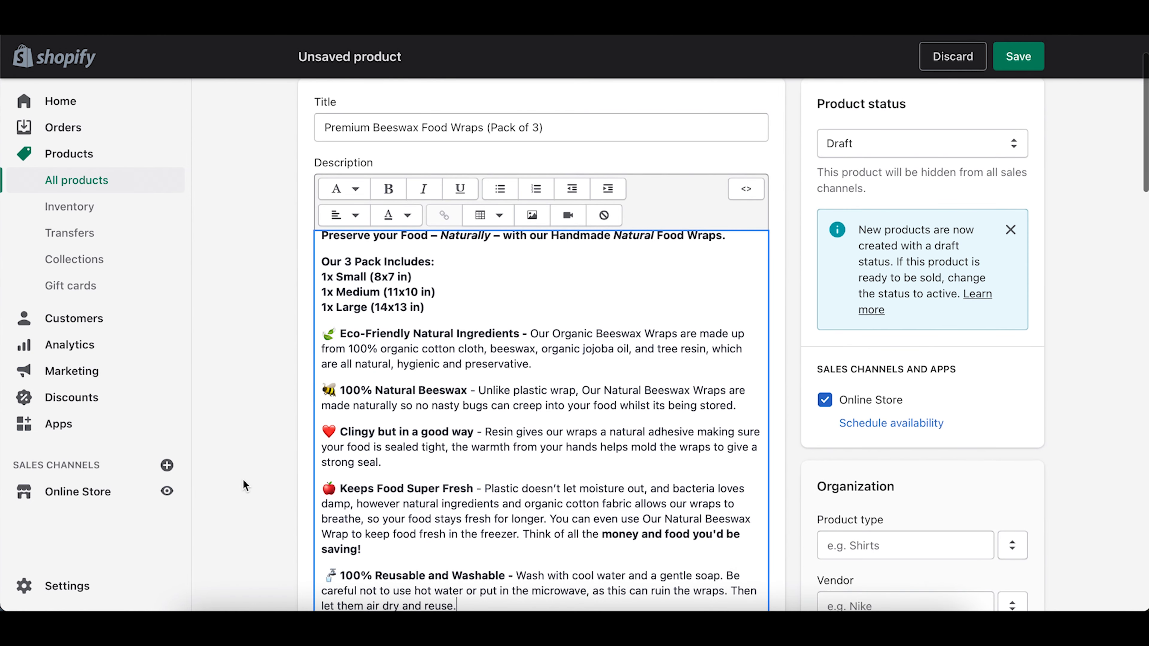
scroll(484, 305, "up", 3)
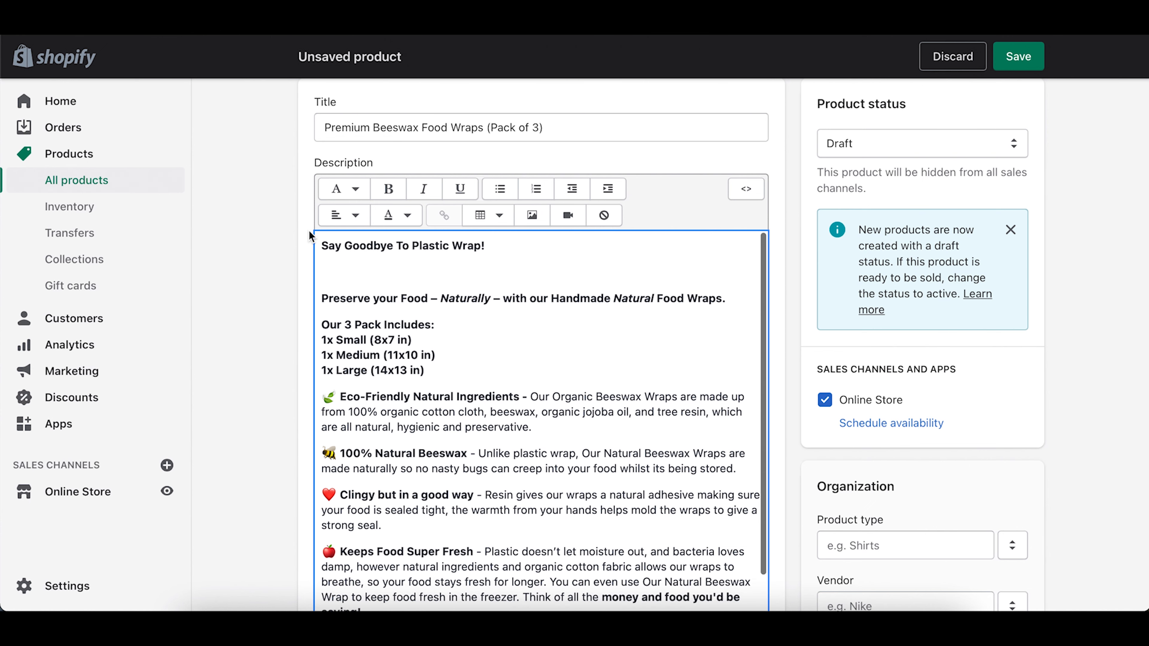
Step: Centre the 'Say Goodbye To Plastic Wrap!' line and format it as Heading 2
left_click_drag(489, 245, 207, 244)
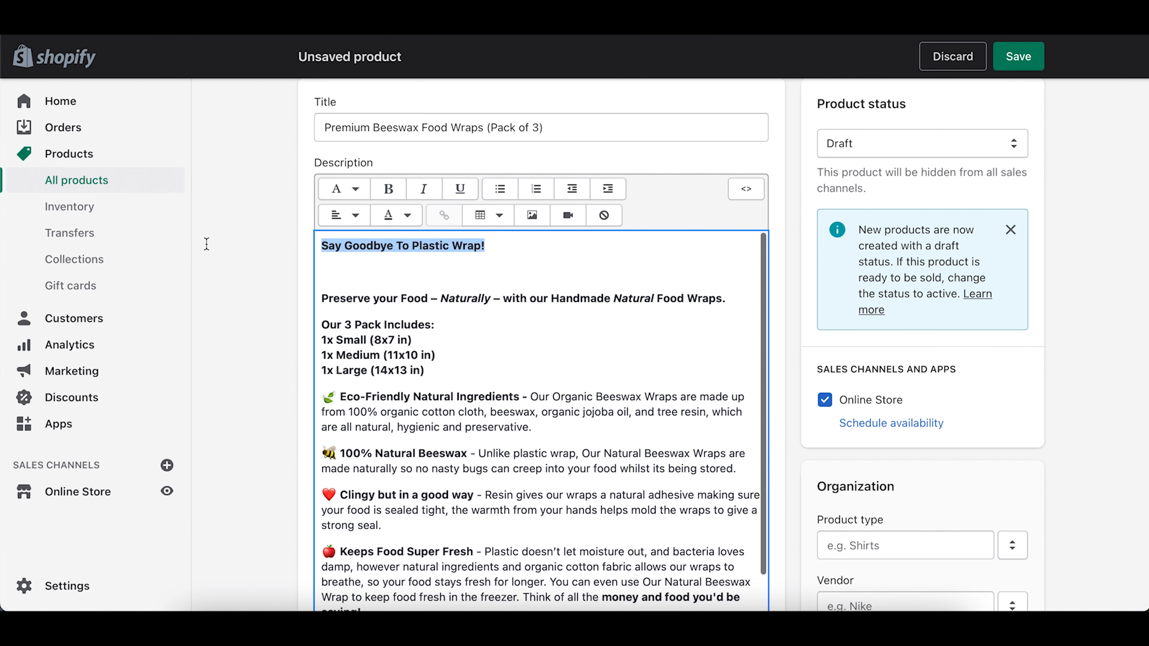
left_click(346, 215)
left_click(346, 285)
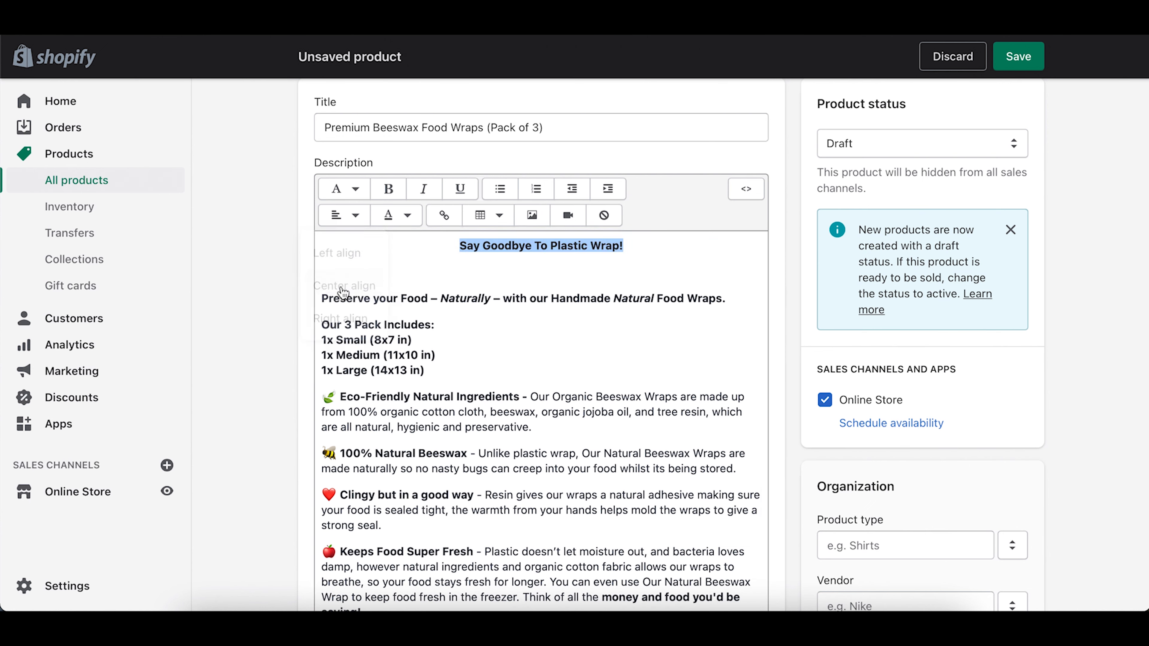
left_click(346, 189)
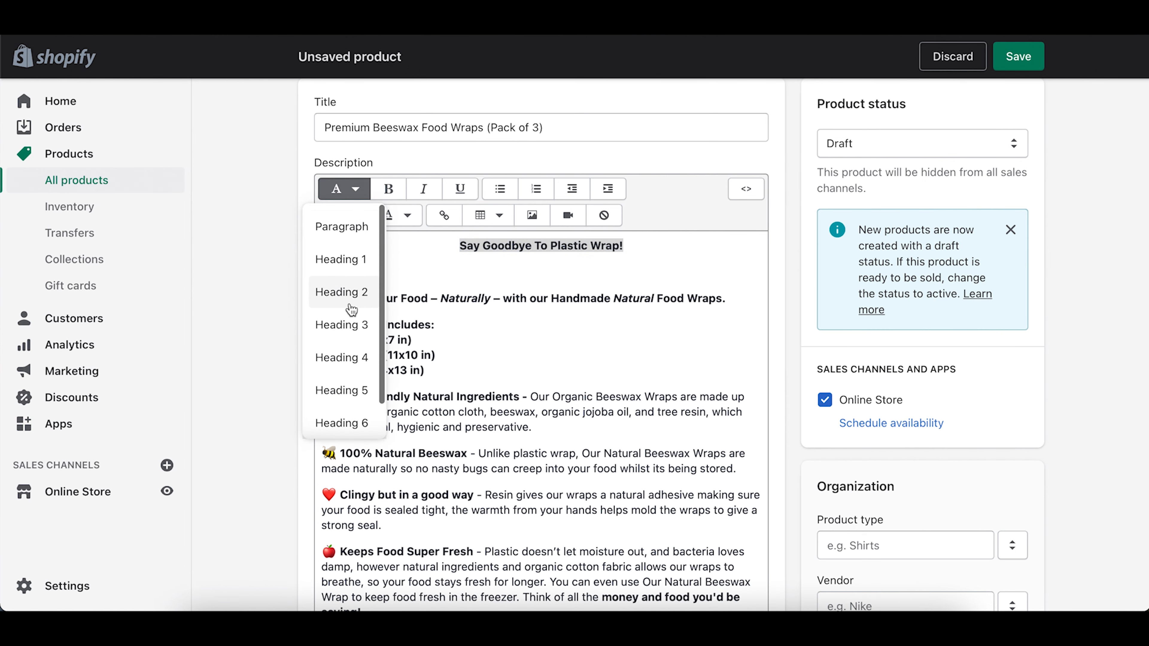
left_click(347, 292)
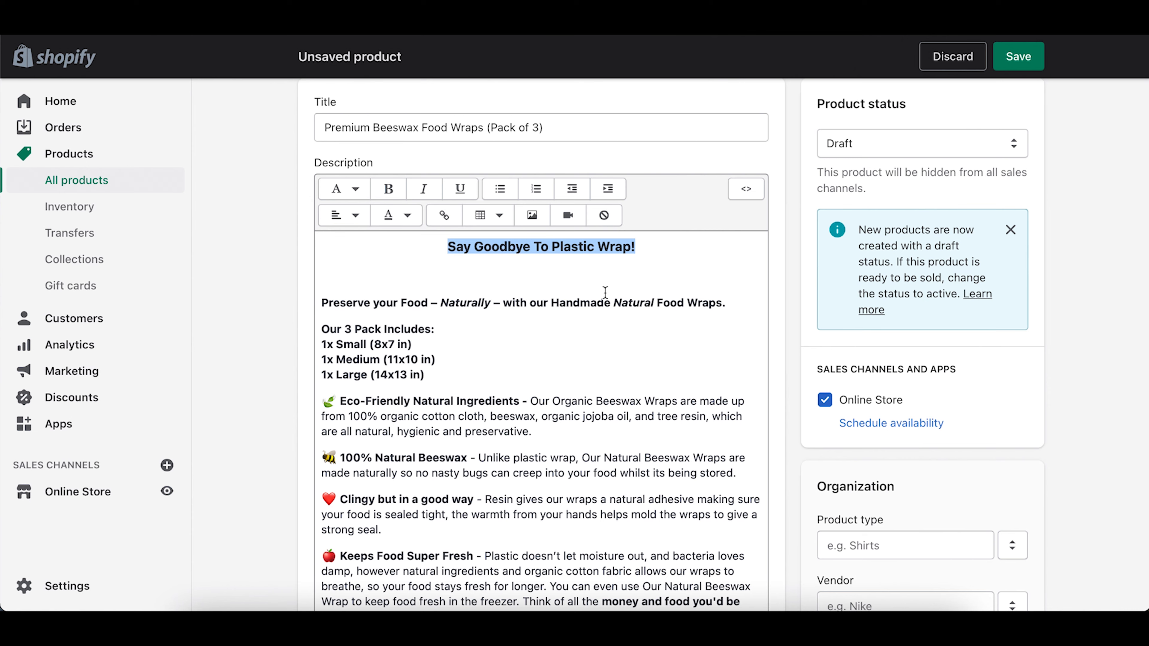
left_click(567, 279)
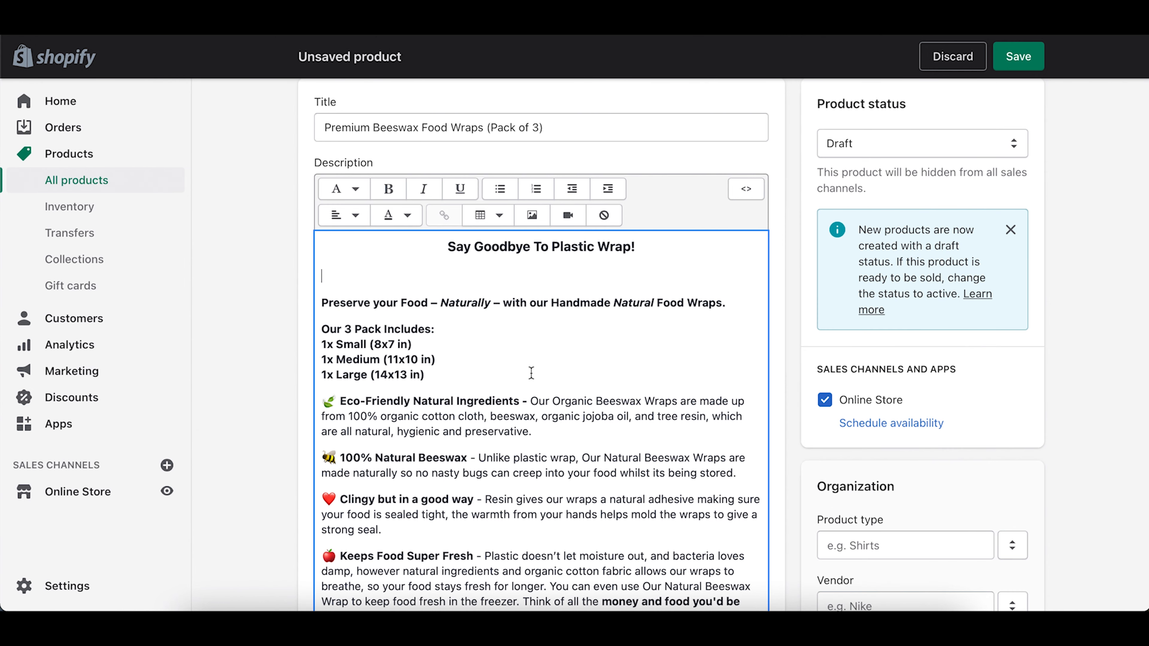
left_click(532, 215)
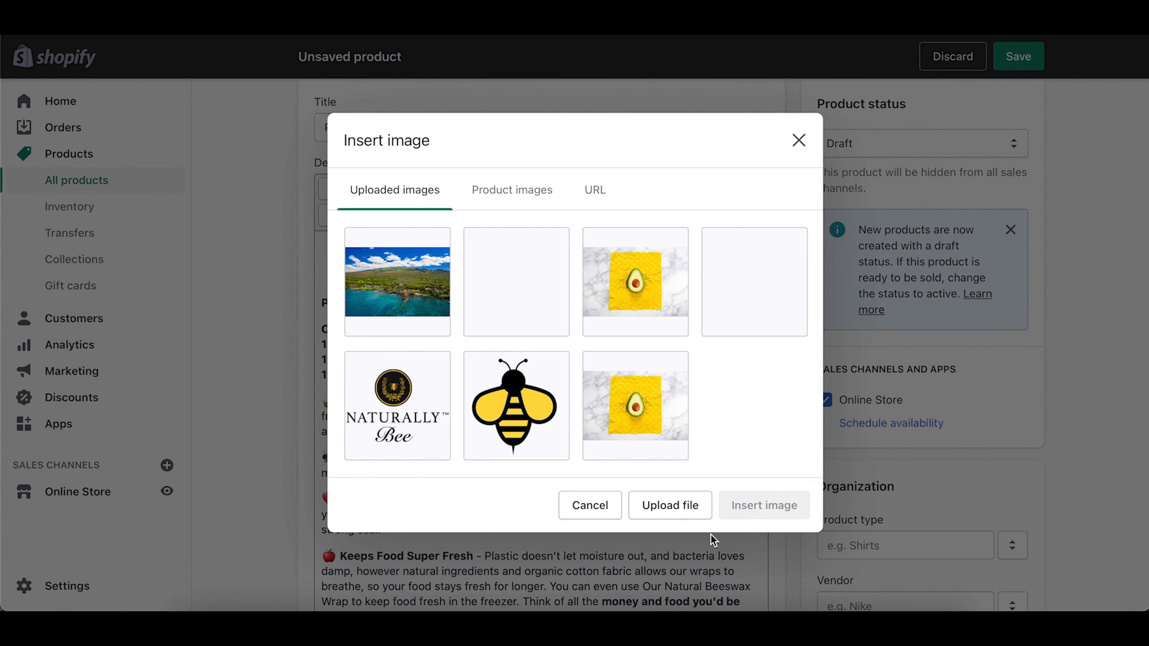
Step: Upload the animated falling-wrap GIF and insert it into the description
left_click(667, 505)
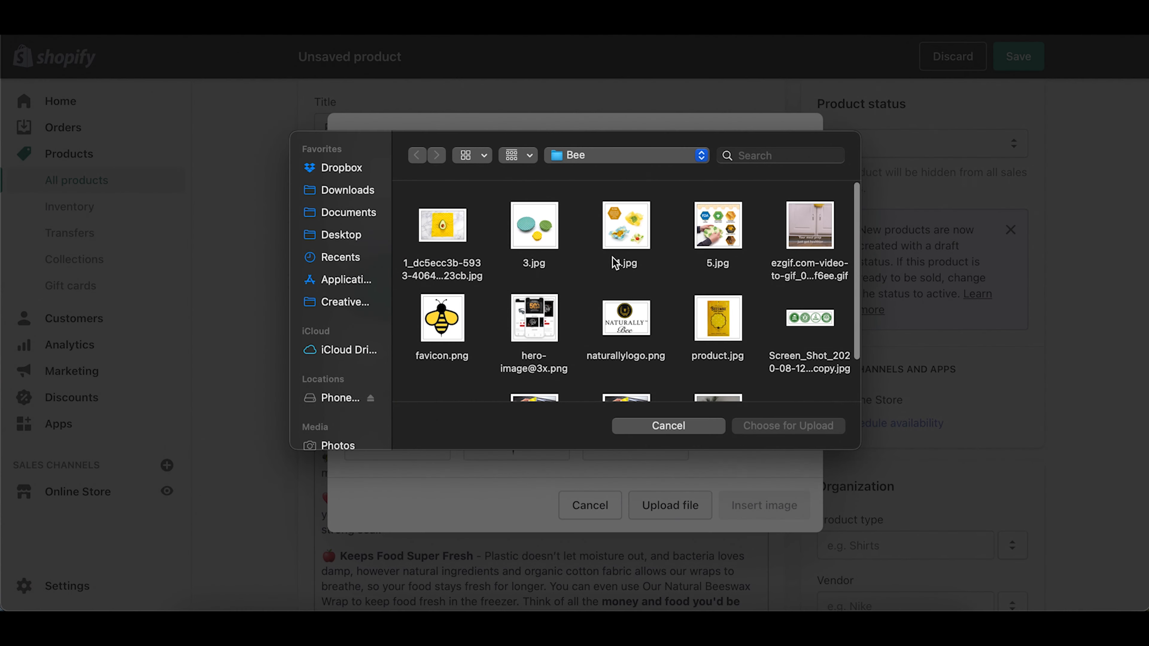
scroll(616, 263, "down", 3)
scroll(615, 263, "up", 3)
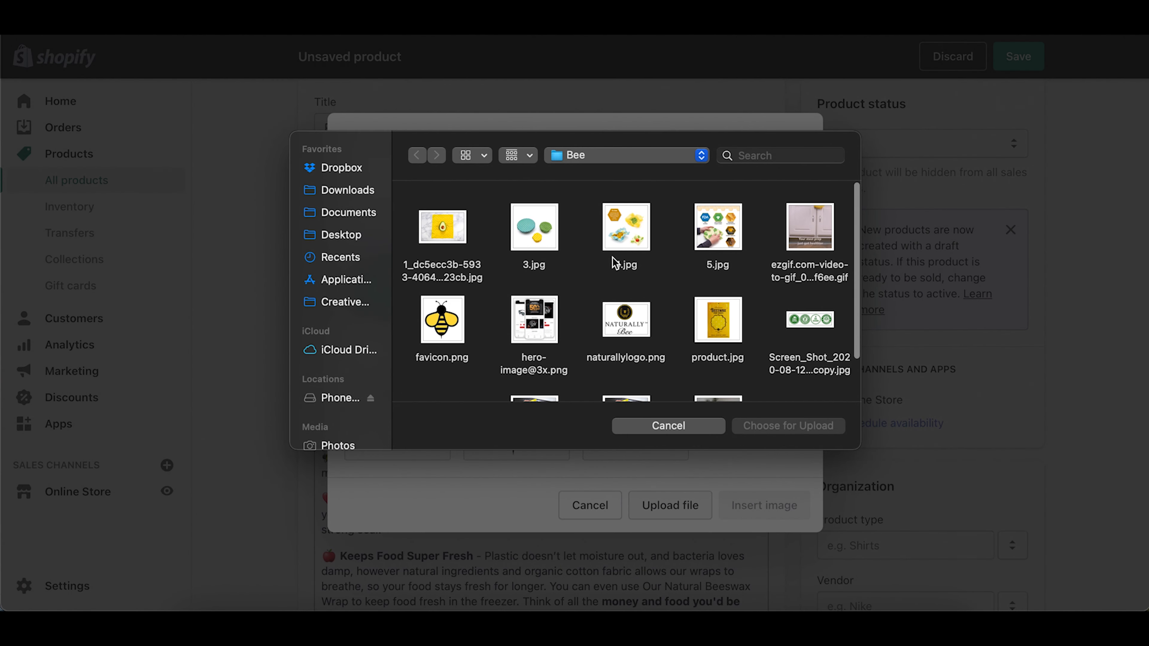
double_click(813, 230)
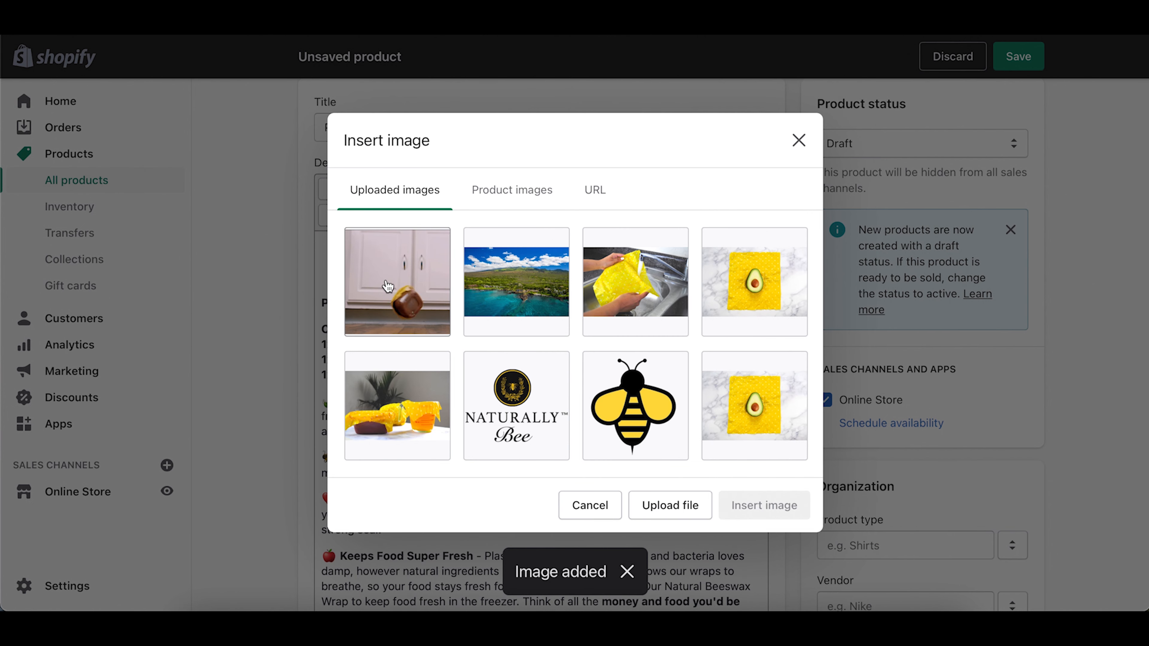
left_click(393, 281)
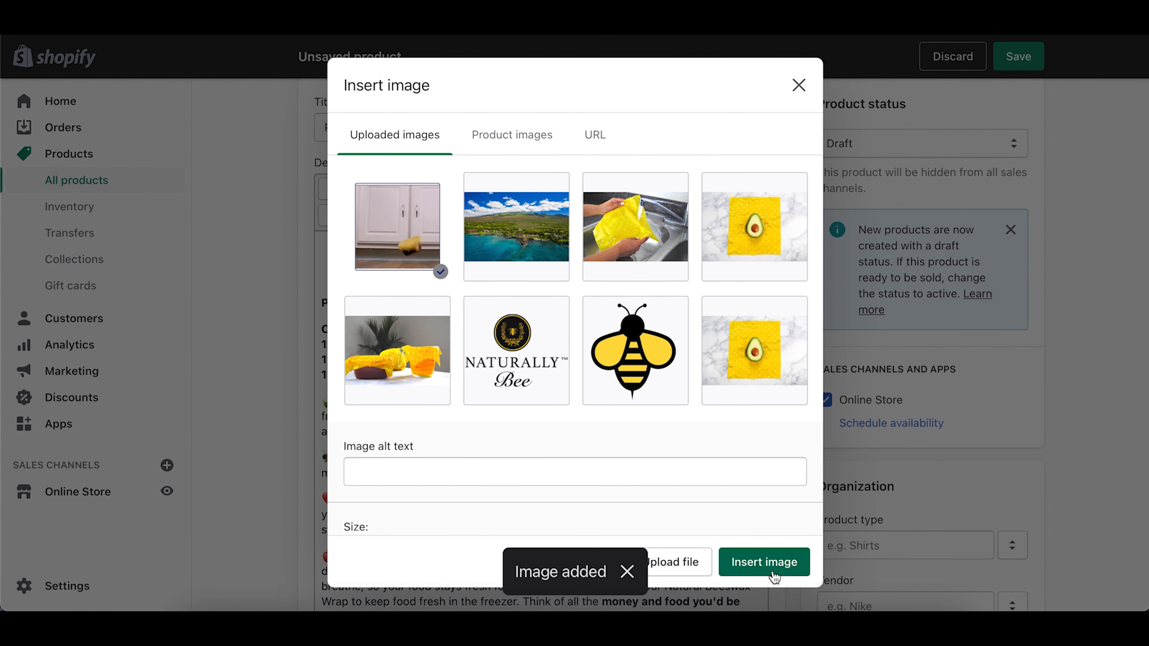
scroll(702, 460, "down", 2)
left_click(764, 563)
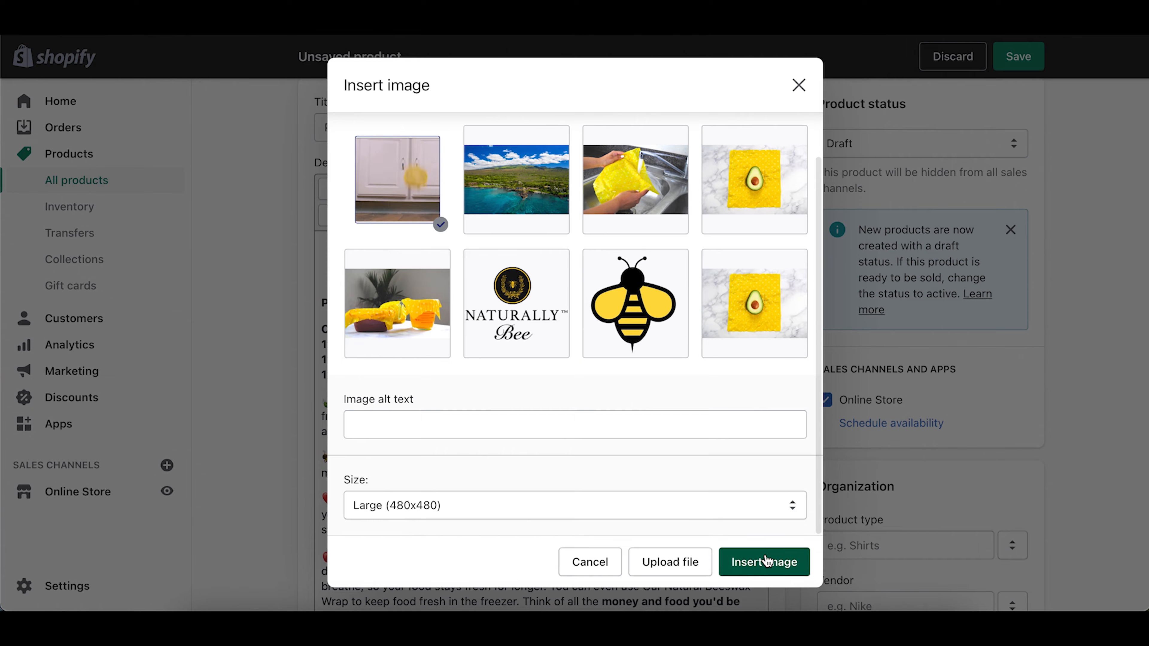
scroll(622, 386, "down", 5)
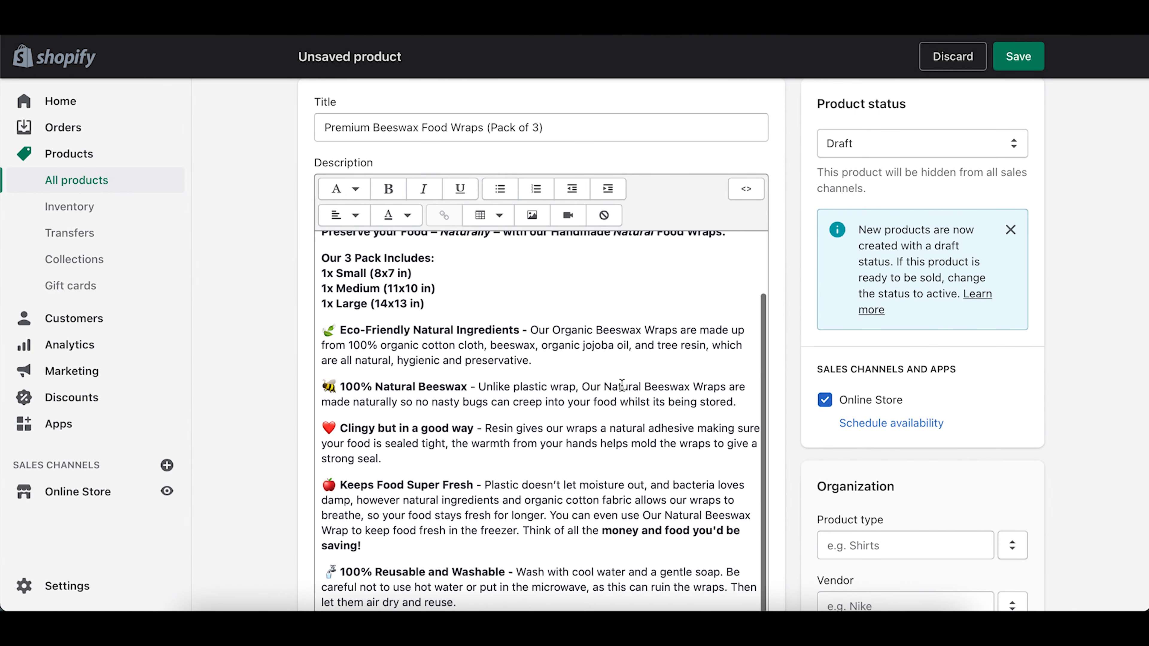
Step: Shrink the wrap GIF by dragging its corner handle
scroll(622, 386, "up", 2)
scroll(622, 386, "down", 1)
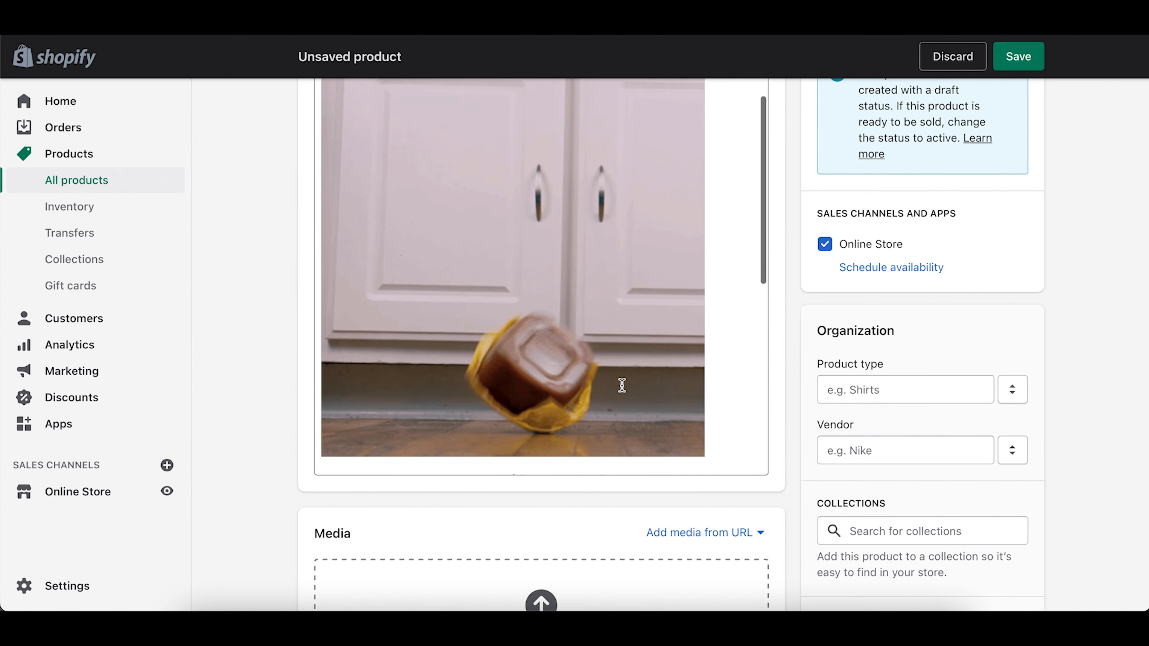
scroll(832, 394, "up", 1)
scroll(832, 397, "up", 1)
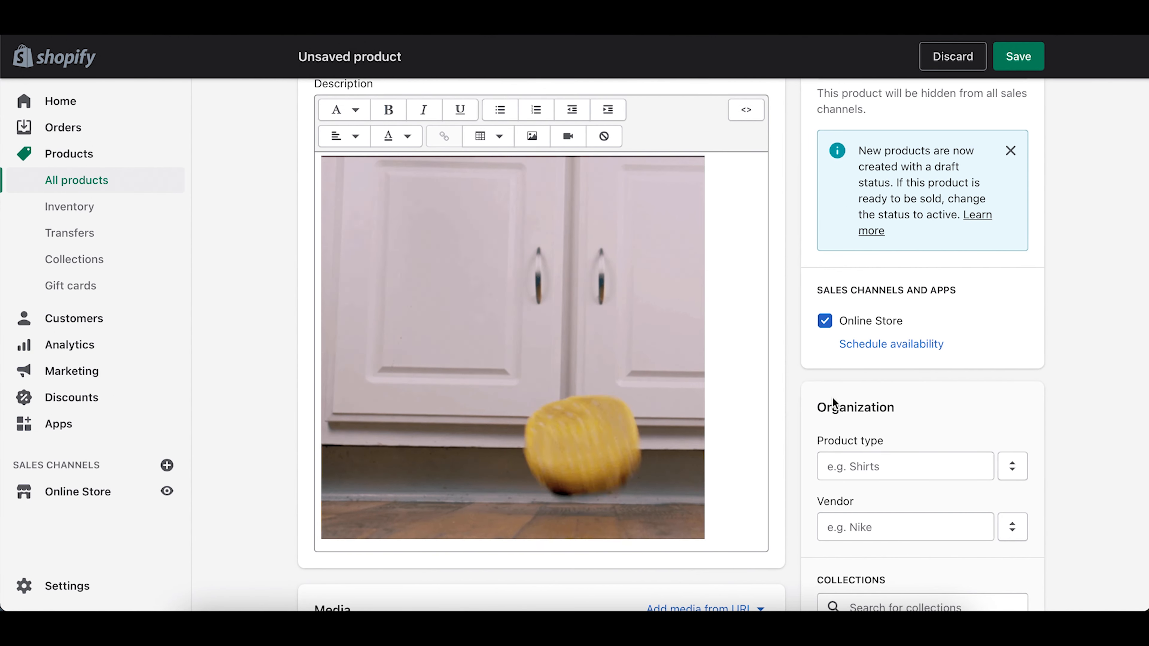
left_click(602, 420)
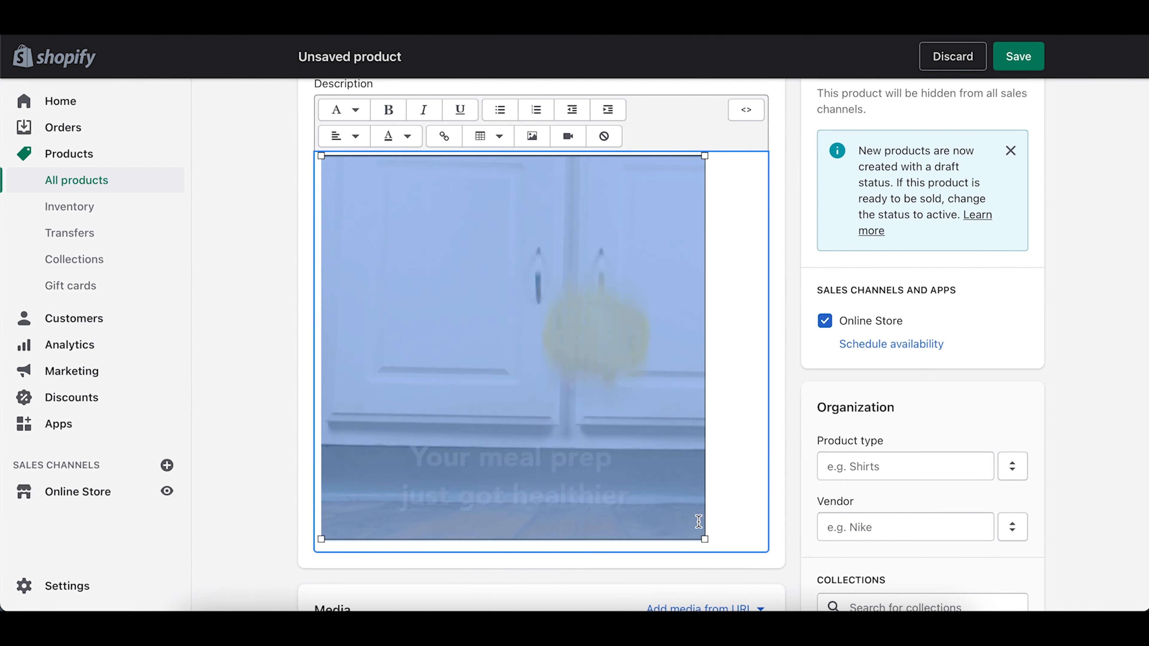
left_click_drag(704, 540, 610, 475)
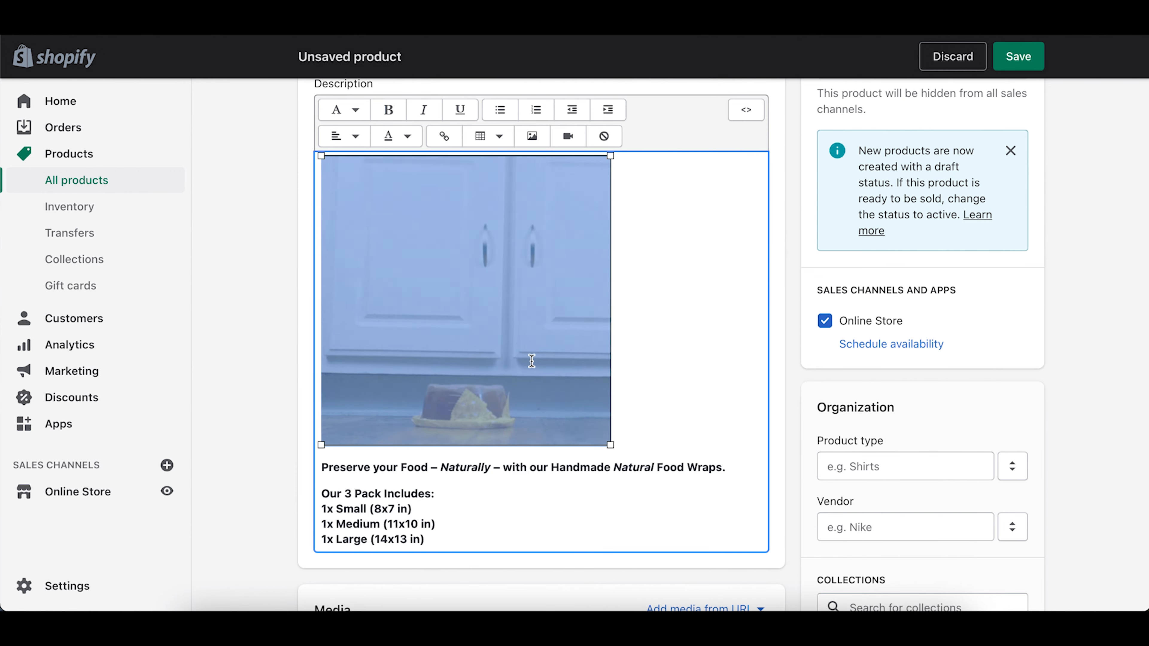
left_click_drag(537, 363, 513, 383)
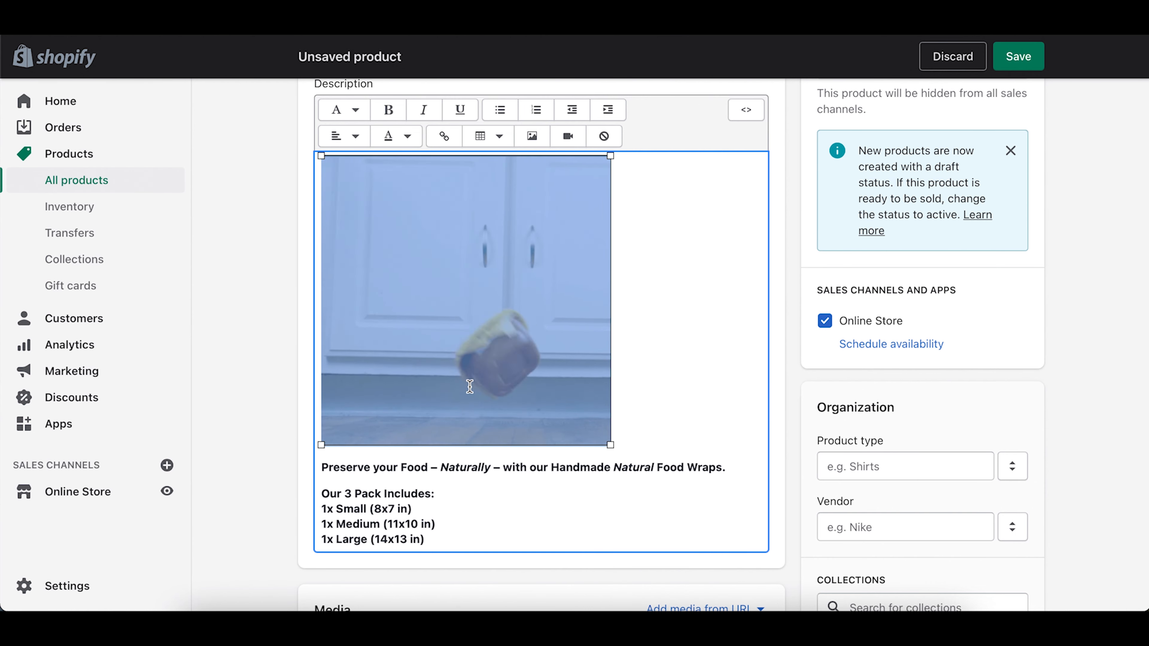
Step: Move the GIF below the last paragraph ending 'reuse.' and centre-align it
key("BackSpace")
scroll(469, 386, "down", 2)
left_click(489, 518)
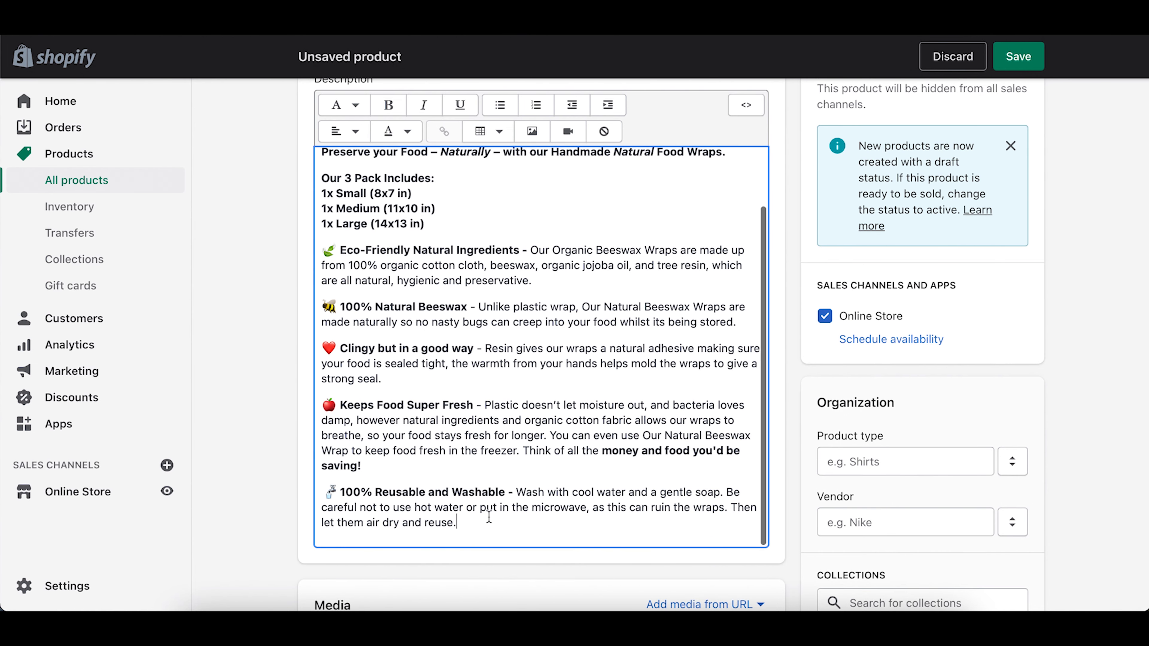
key("Return")
key("Return")
key("super+v")
left_click(481, 230)
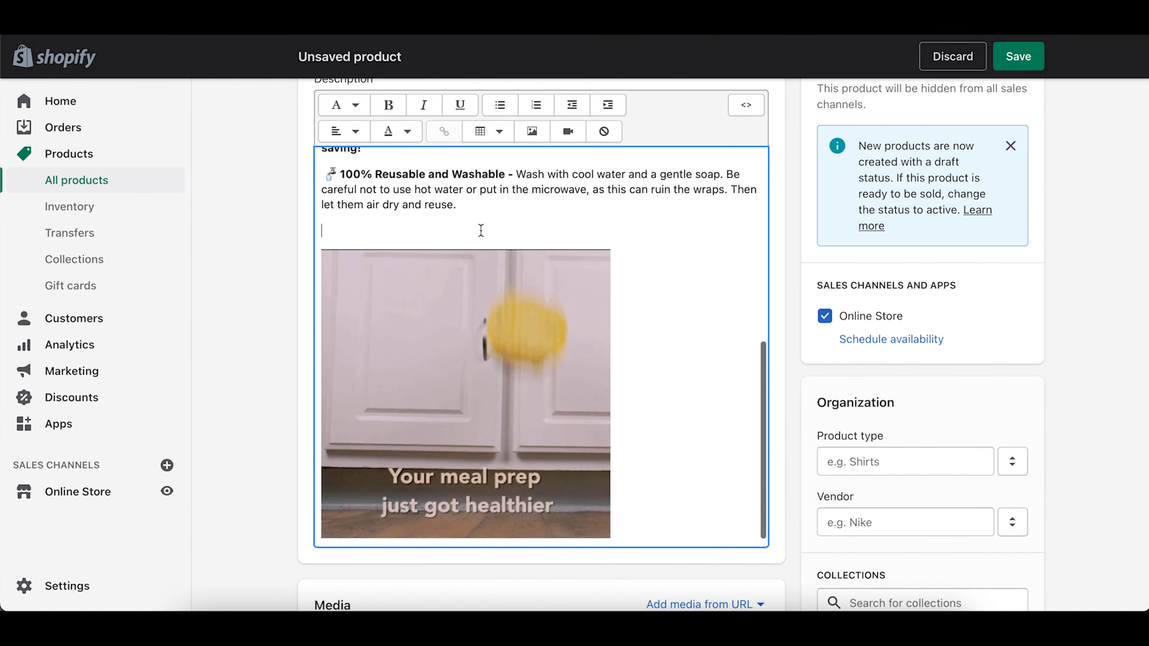
key("BackSpace")
left_click(503, 325)
left_click(356, 140)
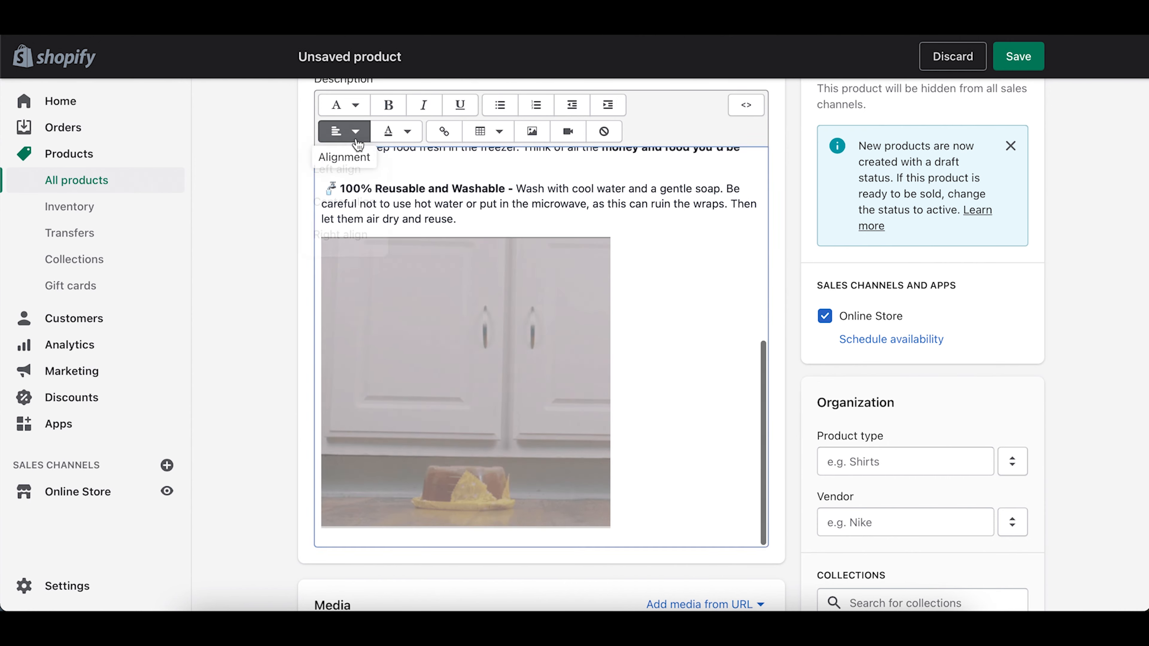
left_click(360, 199)
Step: Move the empty line from below the heading to above it
scroll(724, 365, "up", 10)
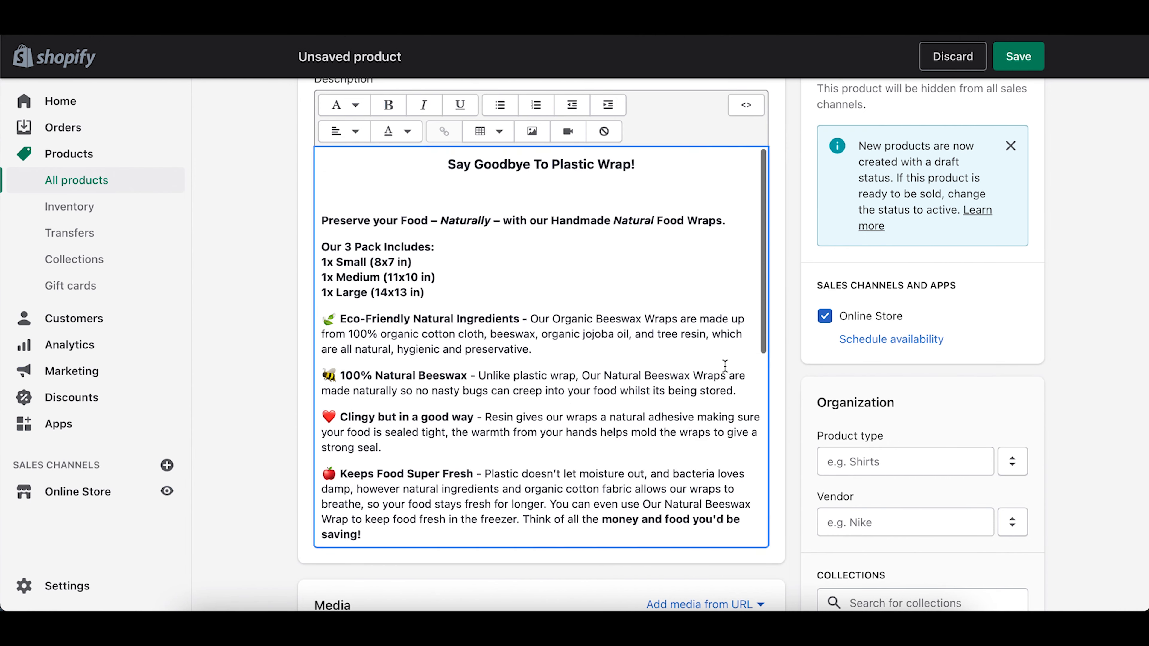
scroll(724, 364, "up", 3)
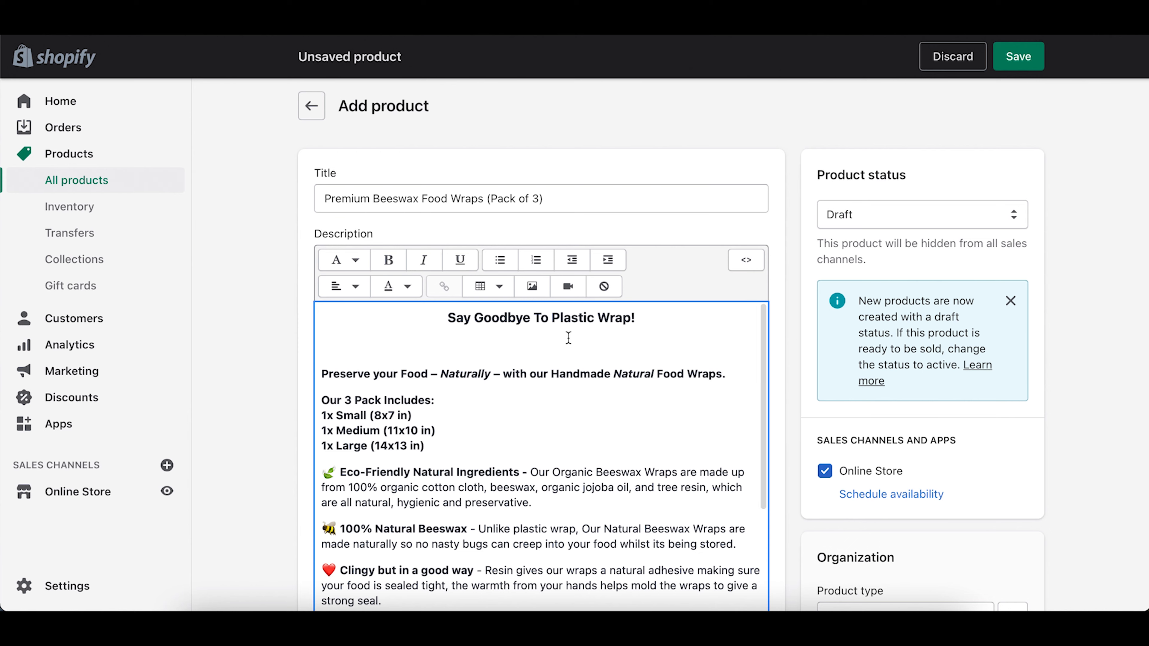
key("BackSpace")
key("Return")
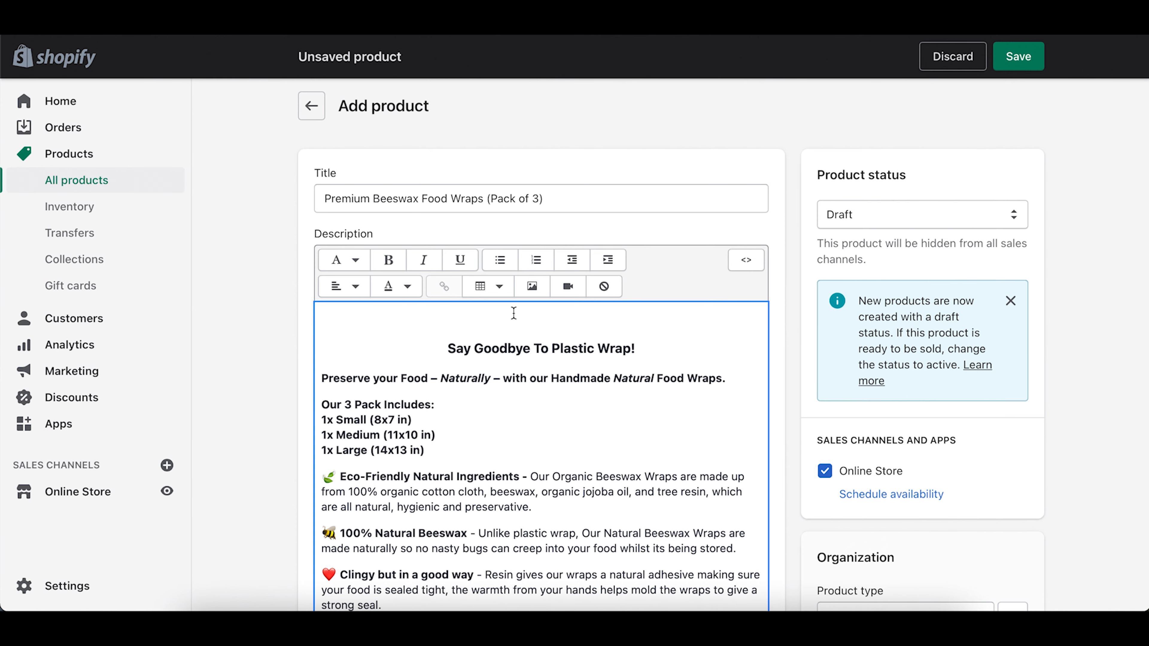
Step: Upload the four-badge trust image, insert it above the heading, and shrink it
left_click(532, 286)
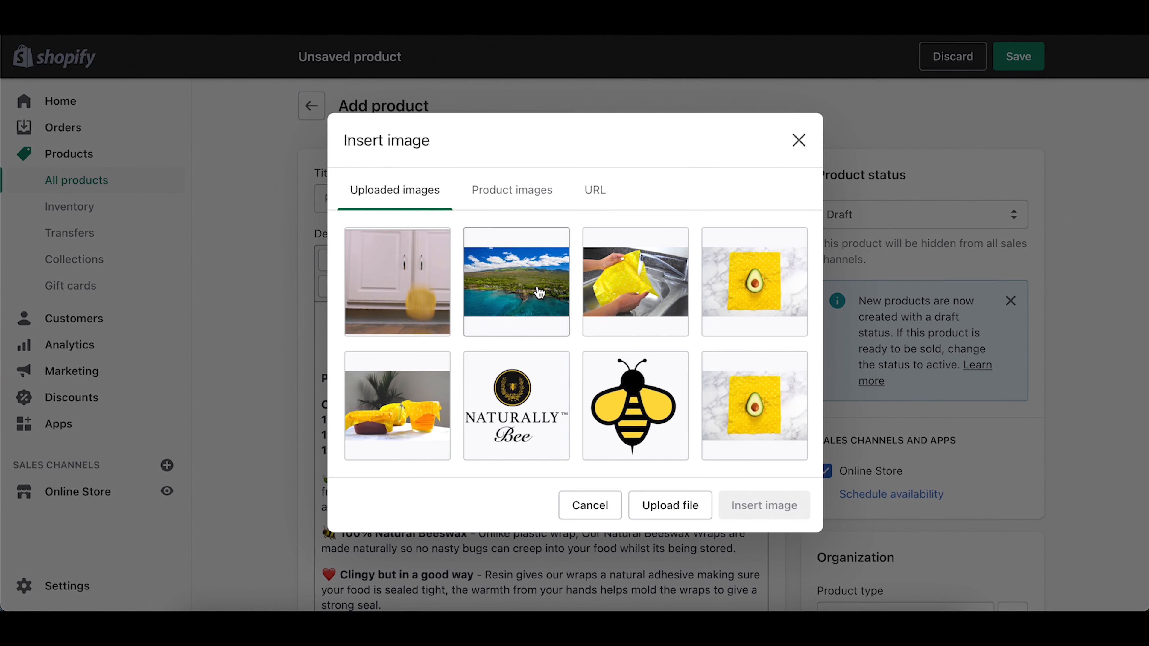
left_click(670, 505)
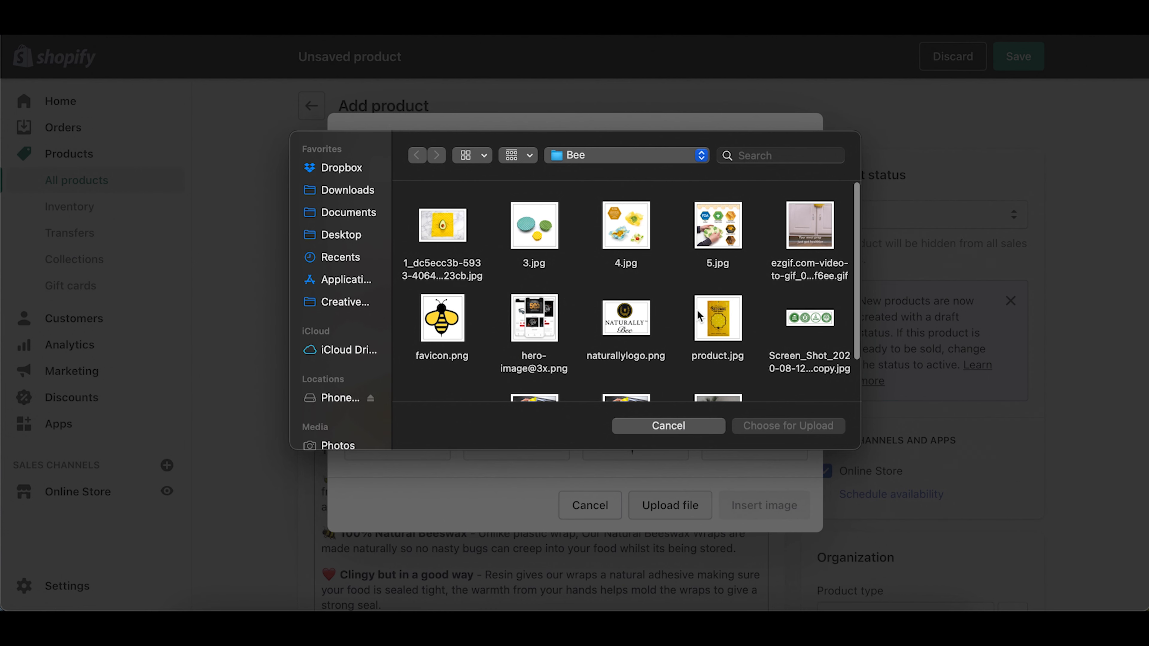
left_click(810, 318)
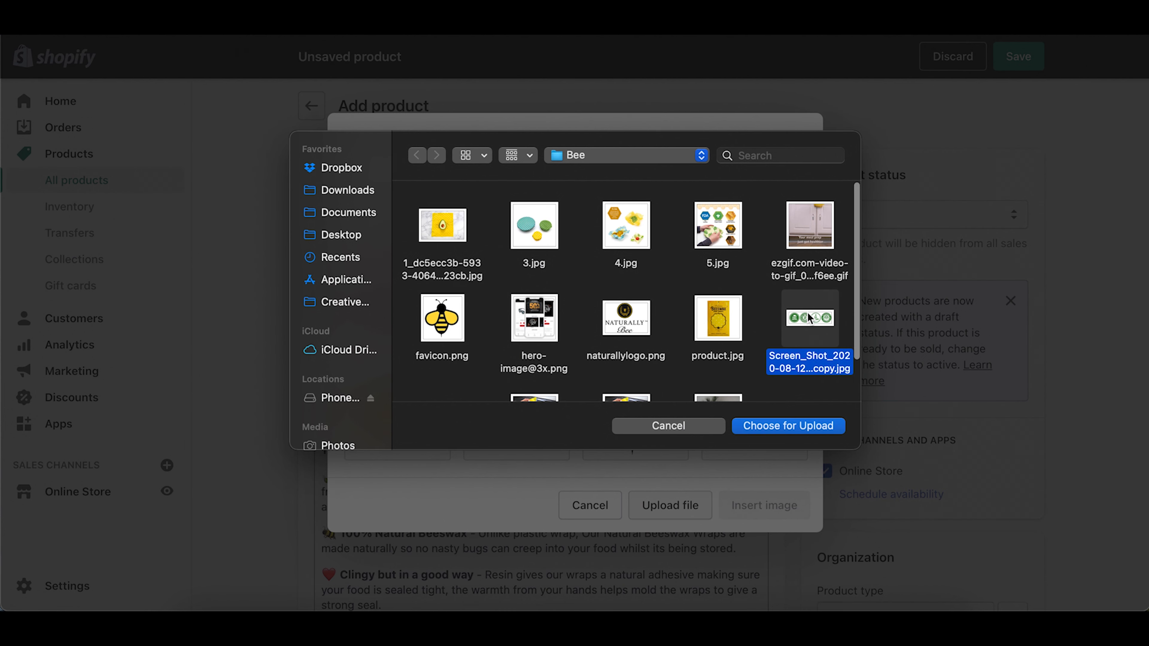
key("space")
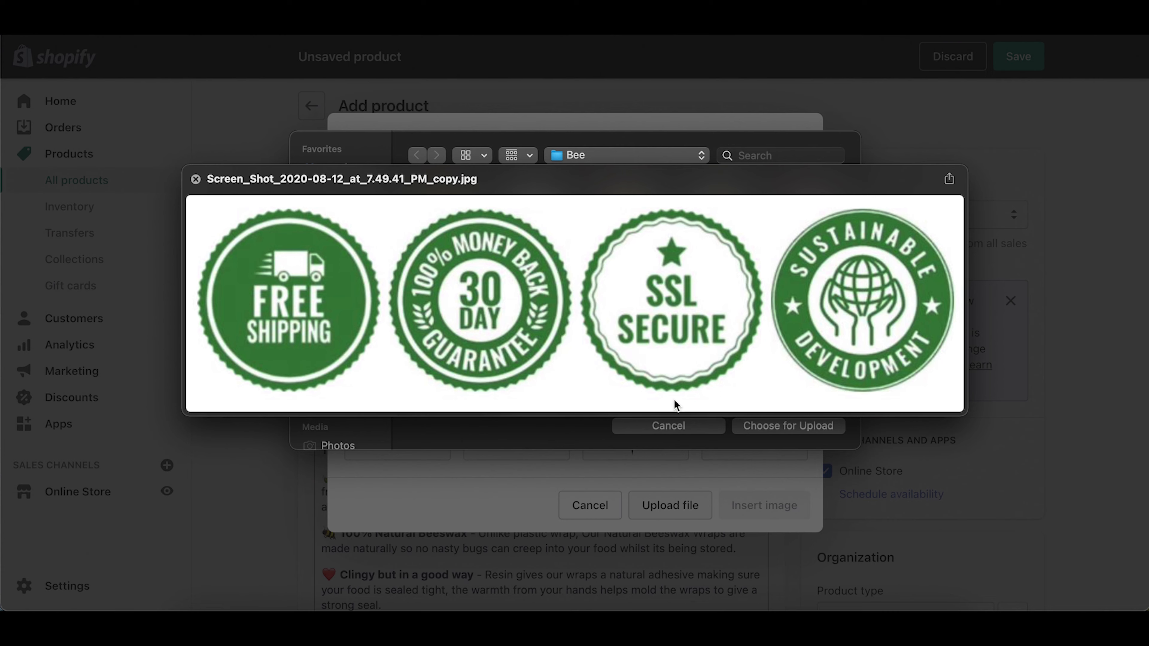
key("space")
left_click(788, 427)
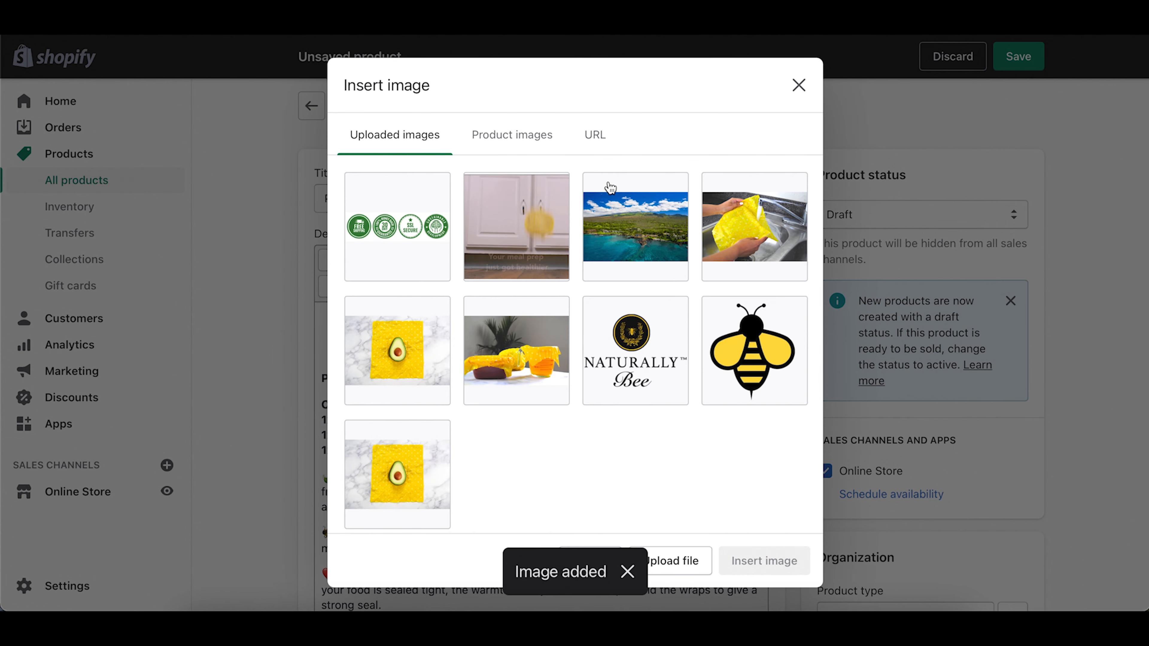
left_click(407, 226)
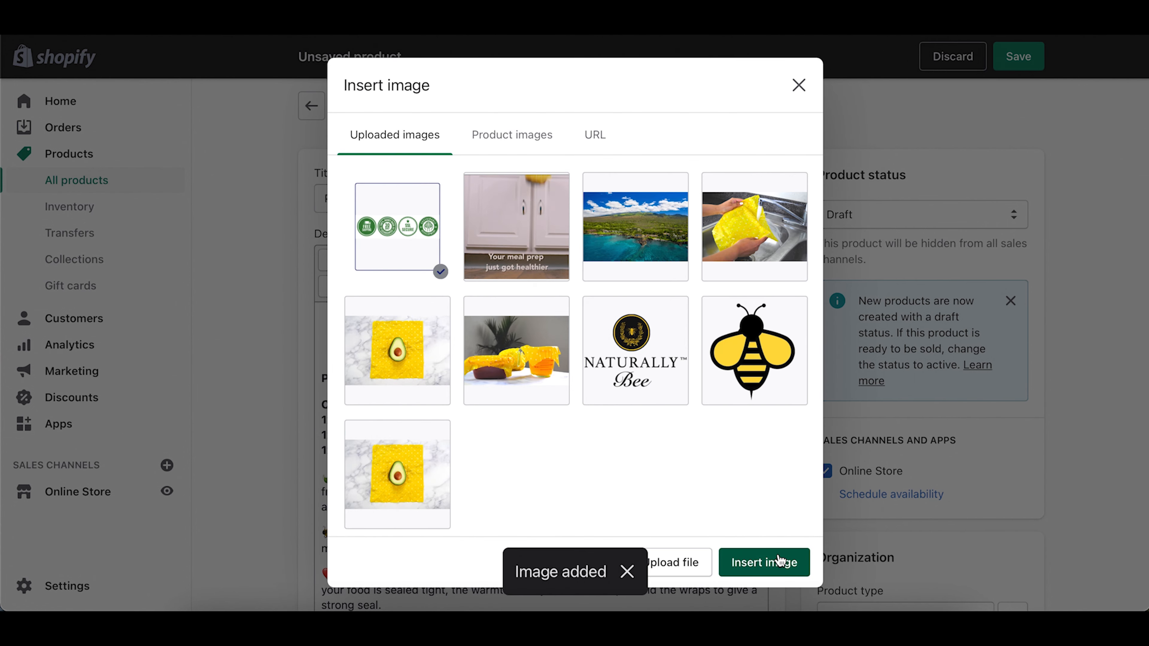
left_click(778, 562)
left_click(474, 373)
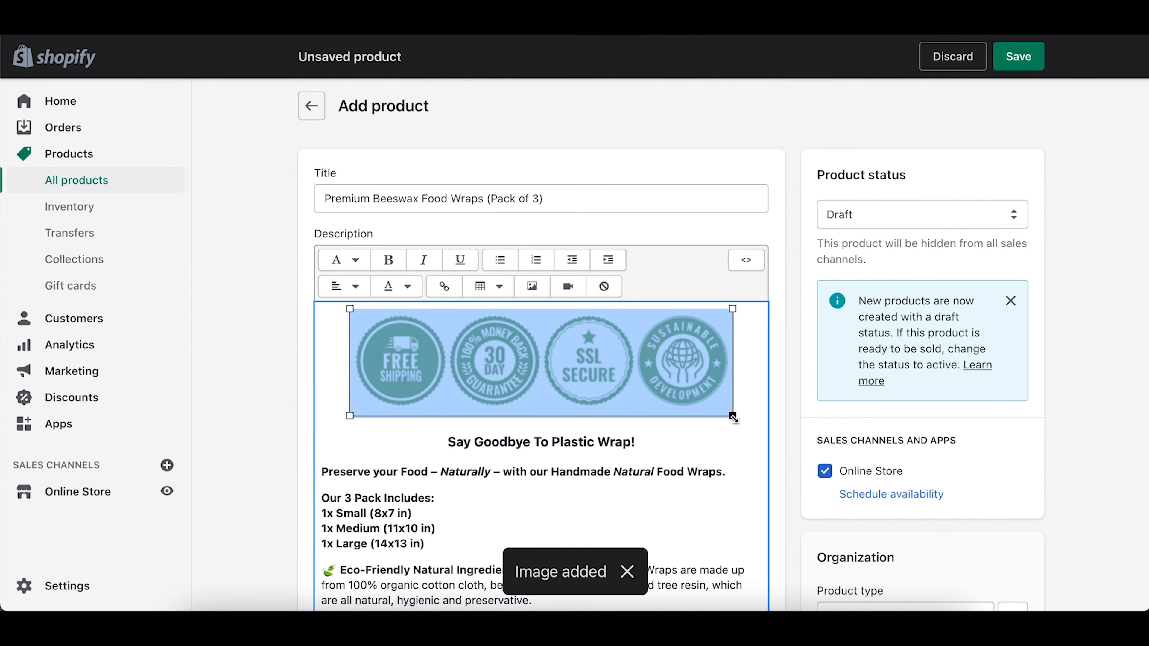
left_click_drag(733, 418, 672, 383)
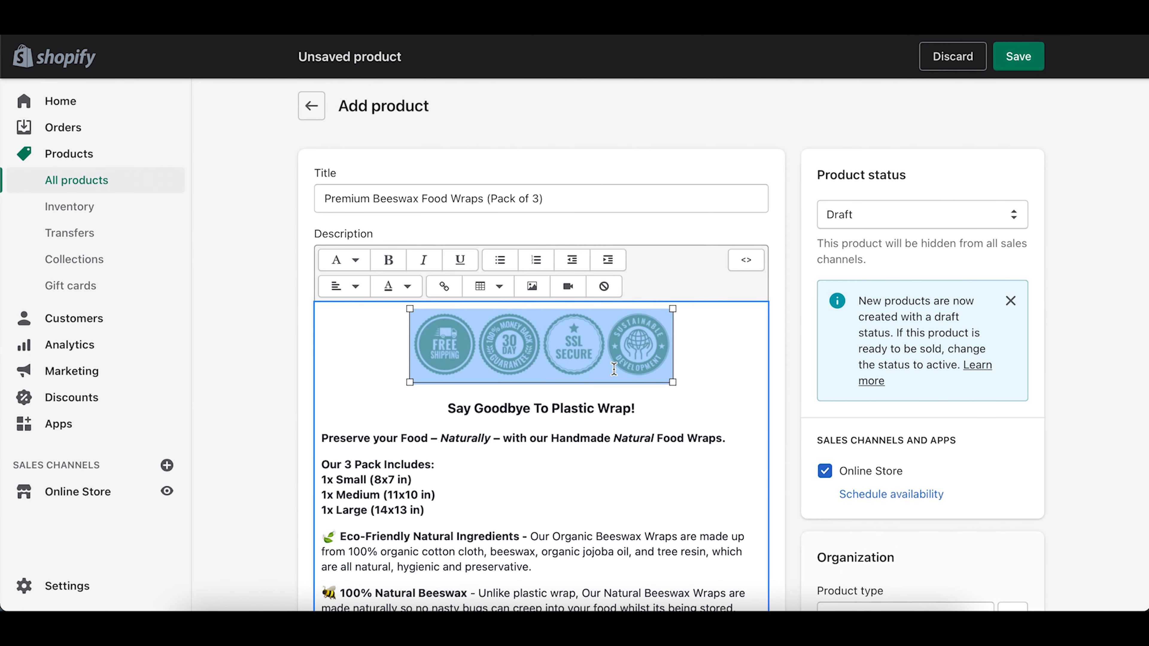
left_click(694, 380)
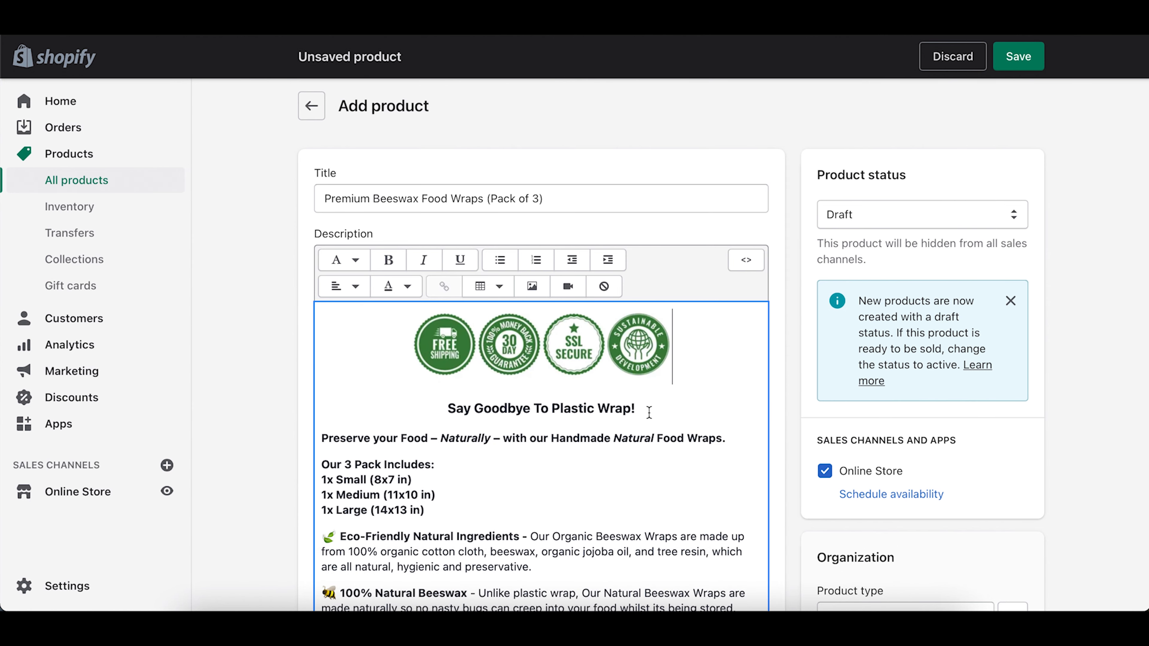
Step: Re-apply centre alignment to the text from the heading through the 1x Large line
scroll(649, 411, "down", 10)
scroll(649, 411, "up", 7)
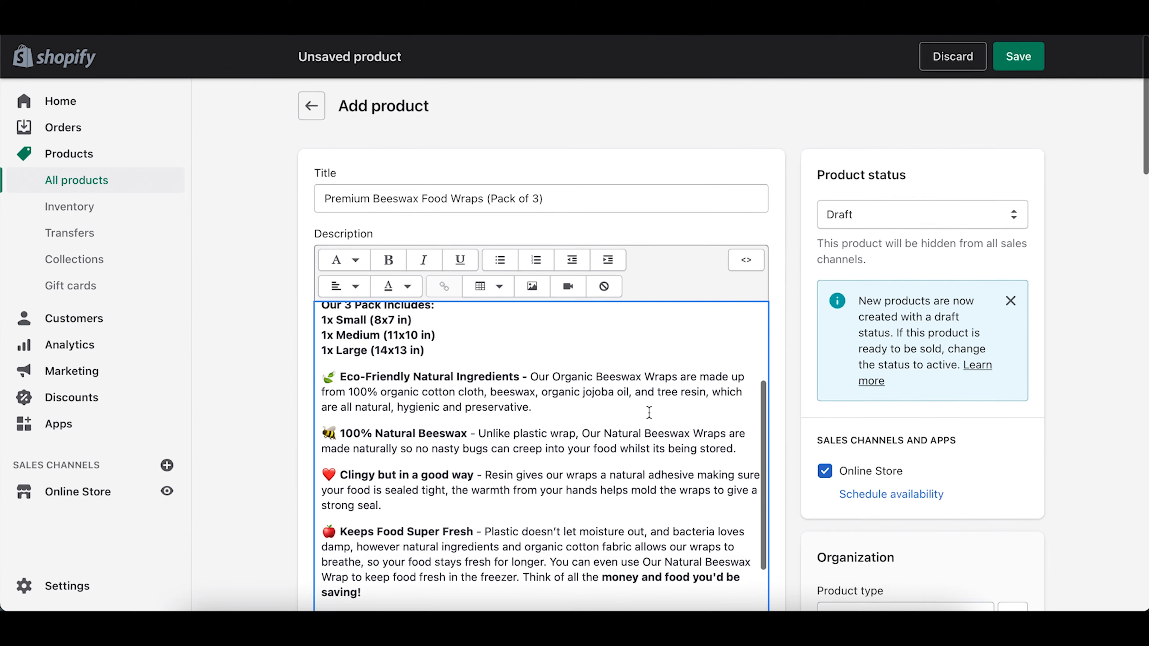
scroll(649, 411, "up", 3)
left_click_drag(452, 444, 447, 338)
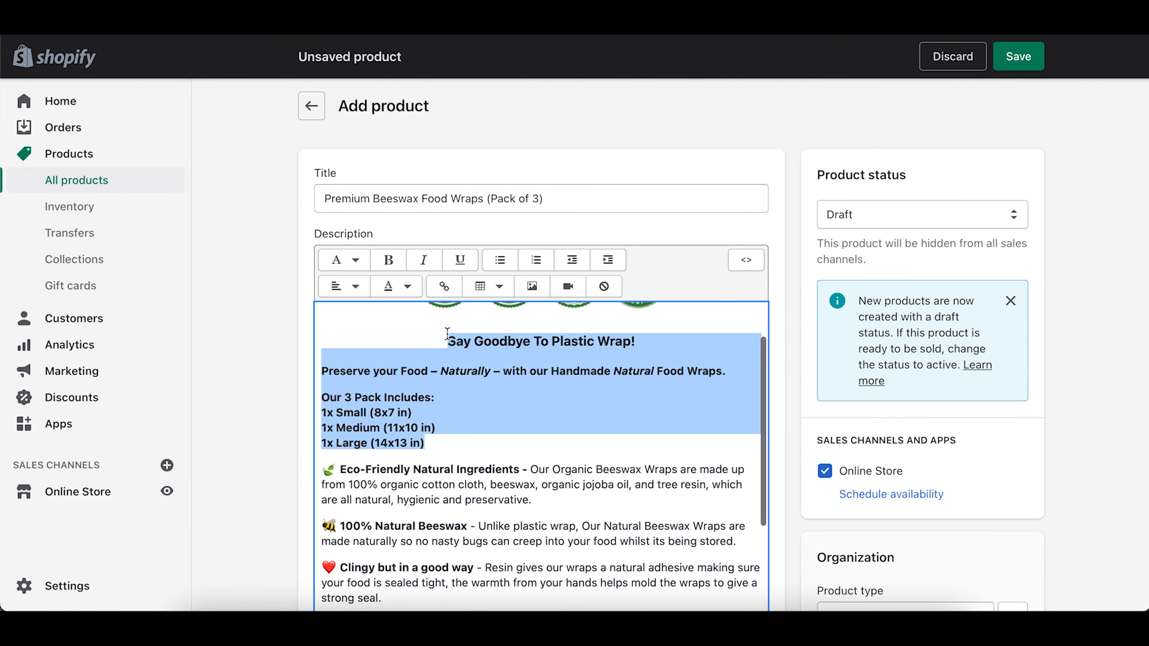
left_click(345, 286)
left_click(337, 324)
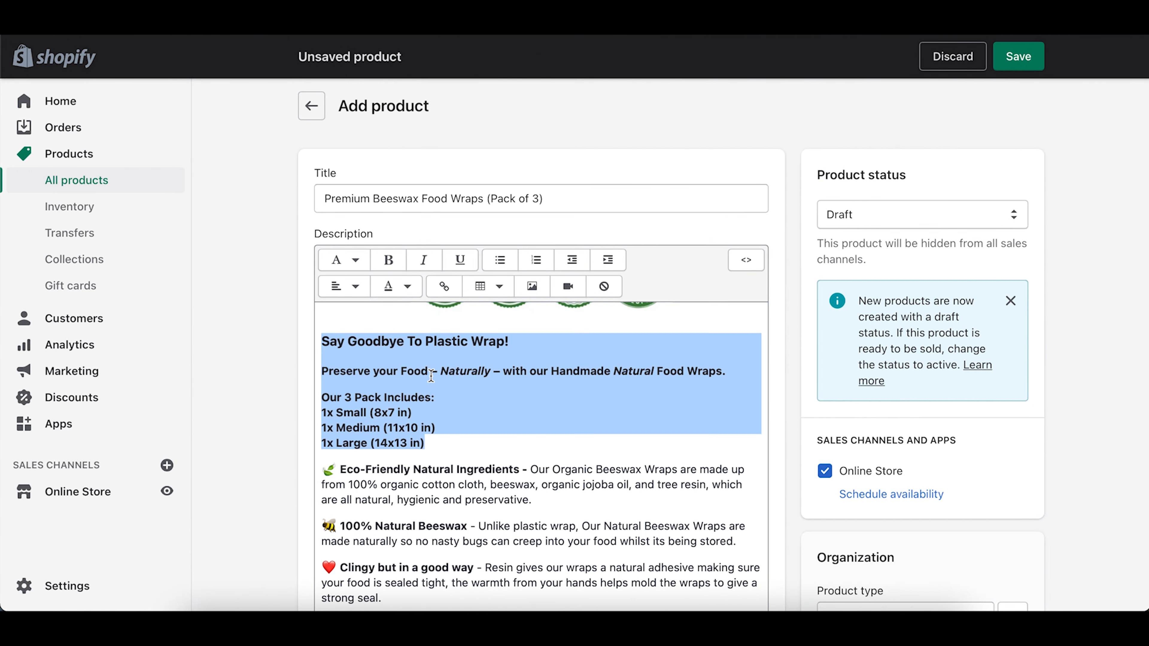
left_click(345, 286)
left_click(346, 355)
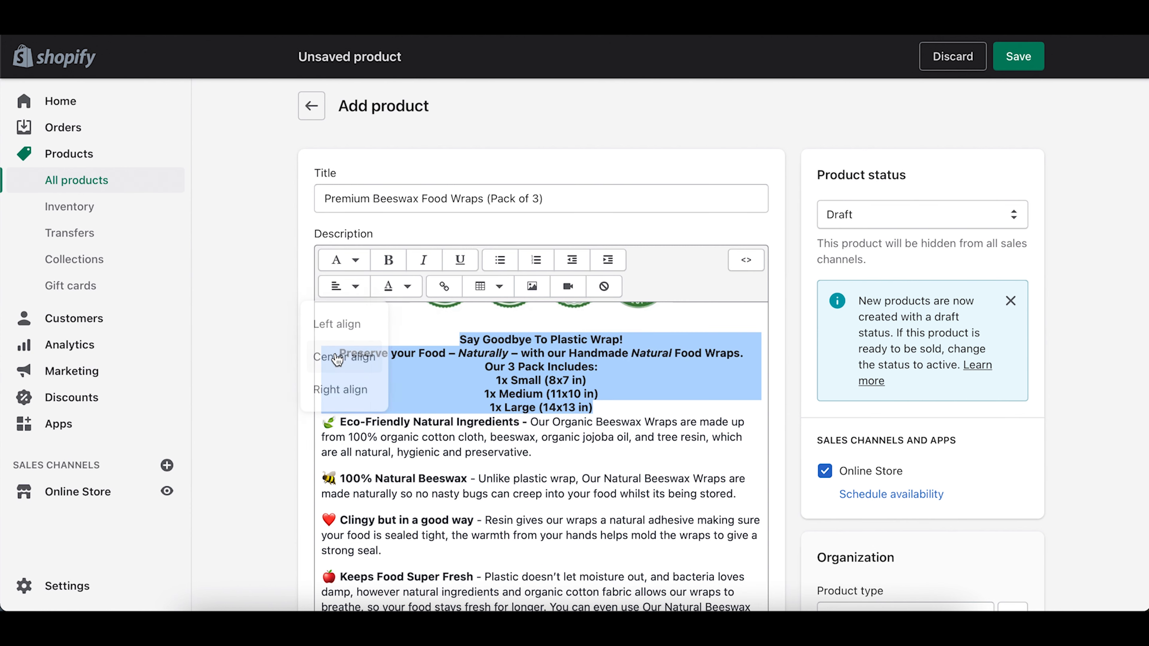
left_click(627, 372)
Step: Add blank lines after the heading, the intro line and the pack list
key("Return")
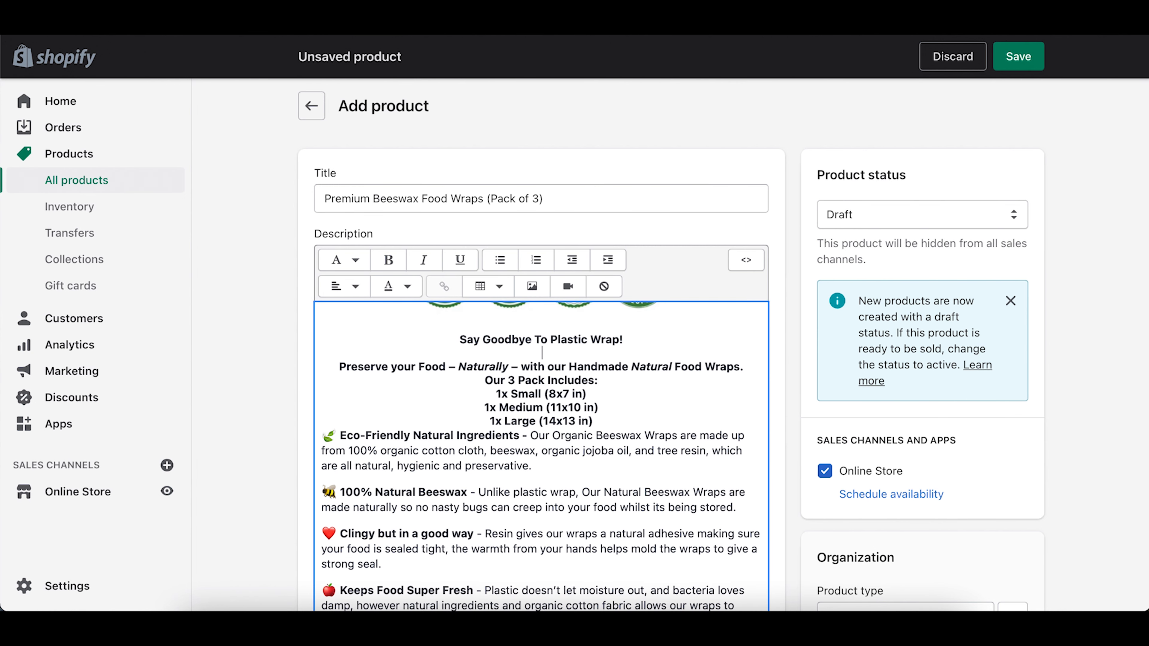
left_click(741, 367)
key("Return")
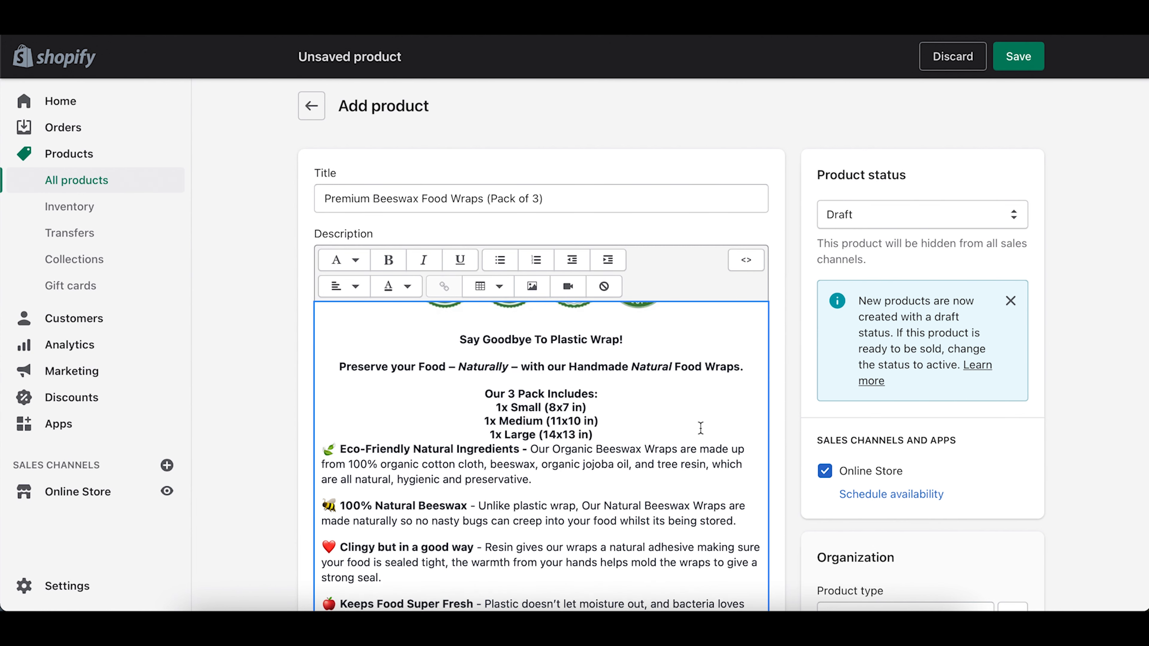
key("Return")
left_click(1083, 411)
scroll(644, 477, "up", 2)
scroll(644, 477, "down", 10)
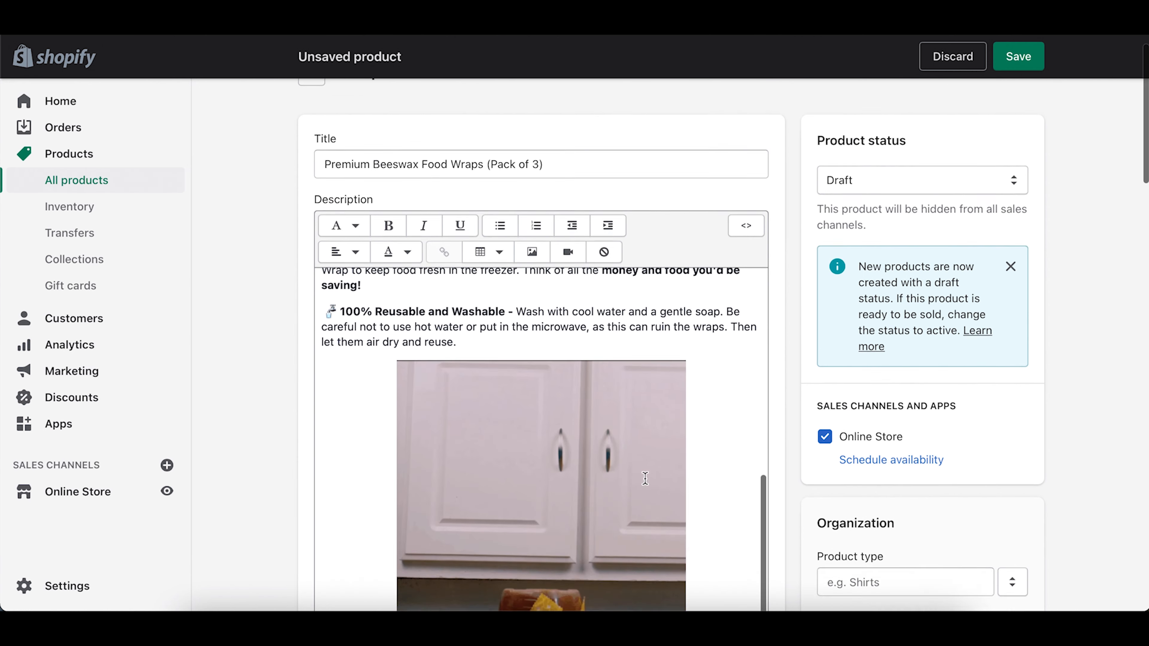
scroll(645, 478, "up", 8)
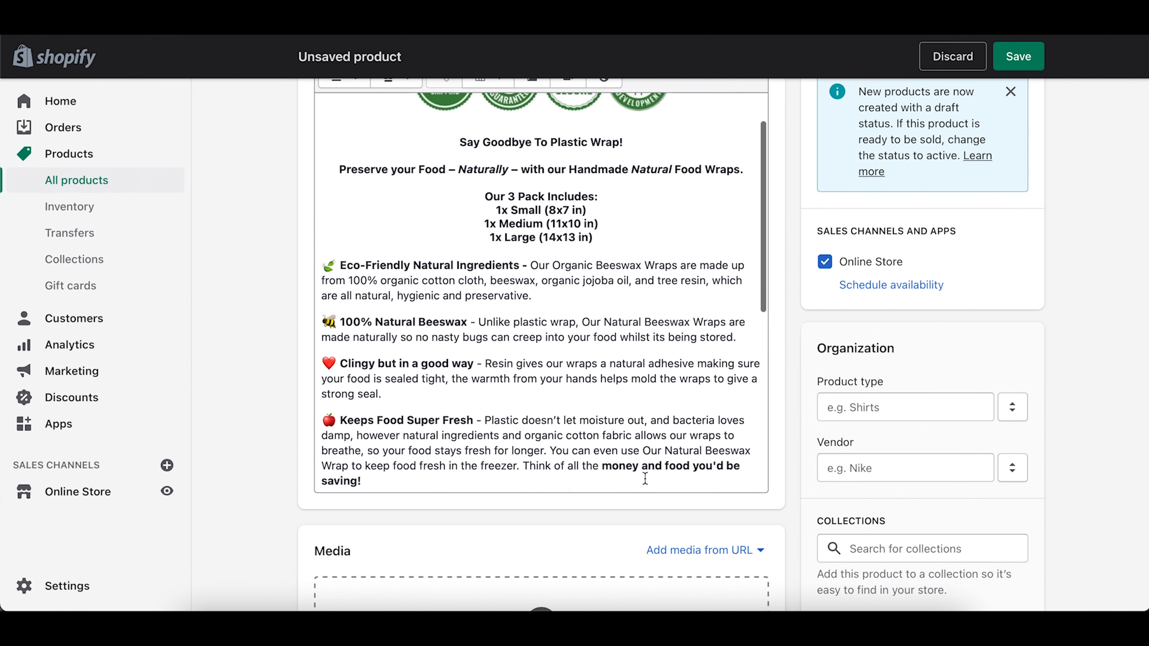
scroll(557, 411, "down", 3)
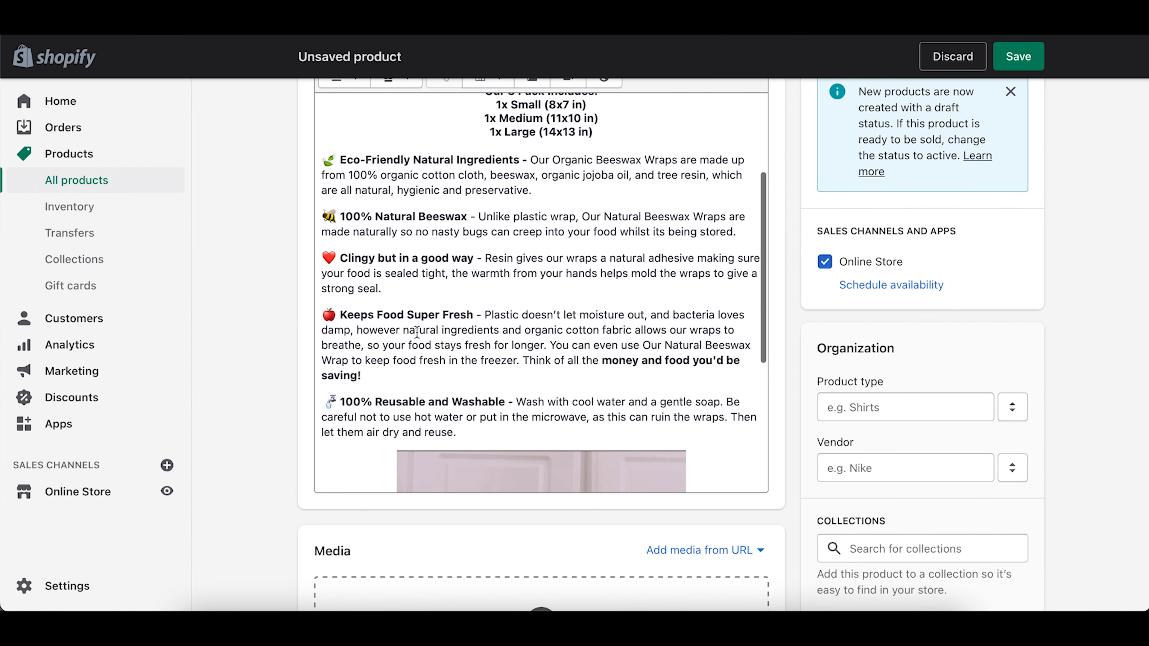
scroll(598, 339, "up", 4)
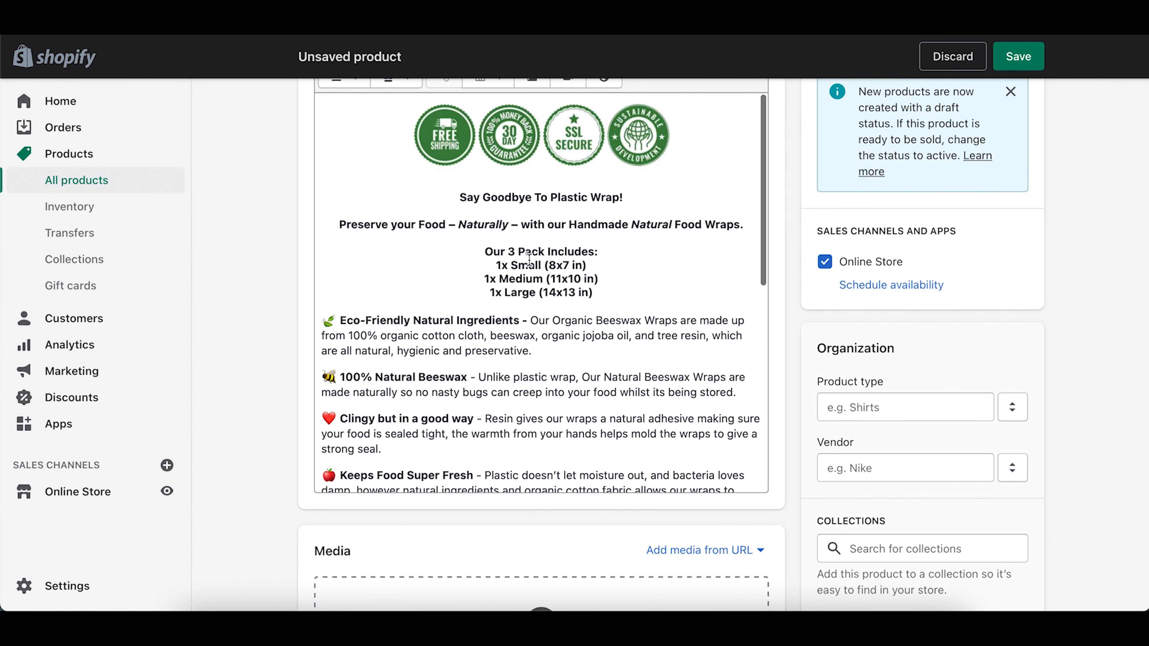
scroll(787, 402, "down", 7)
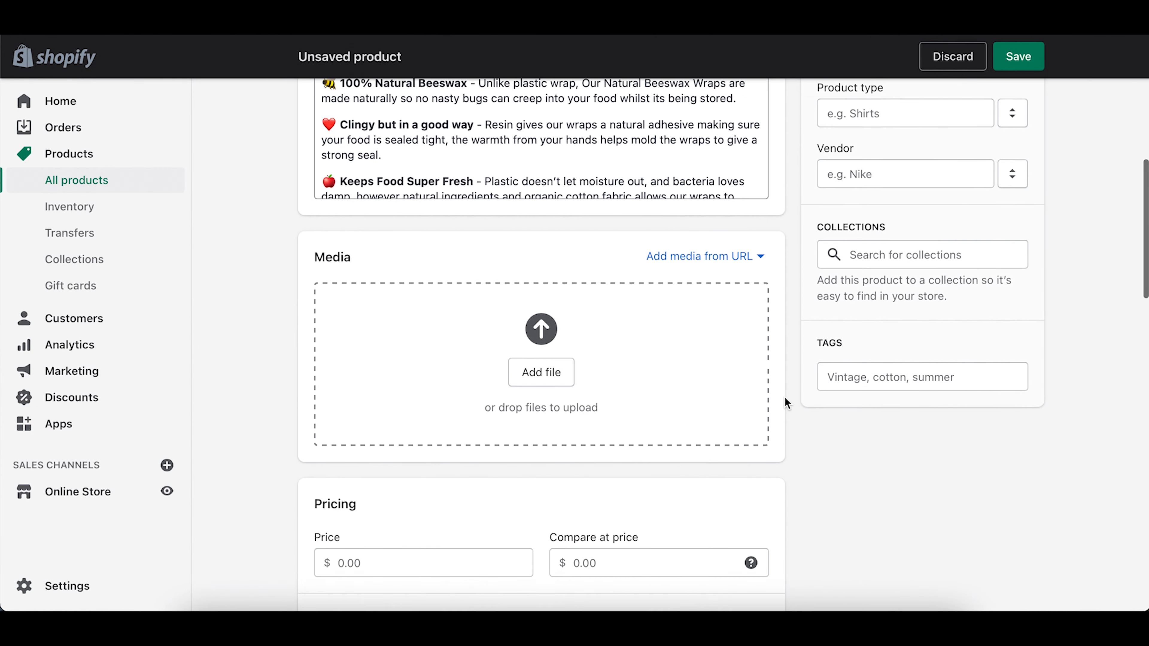
Step: Upload the product.jpg packaging photo as the product's first media
left_click(539, 361)
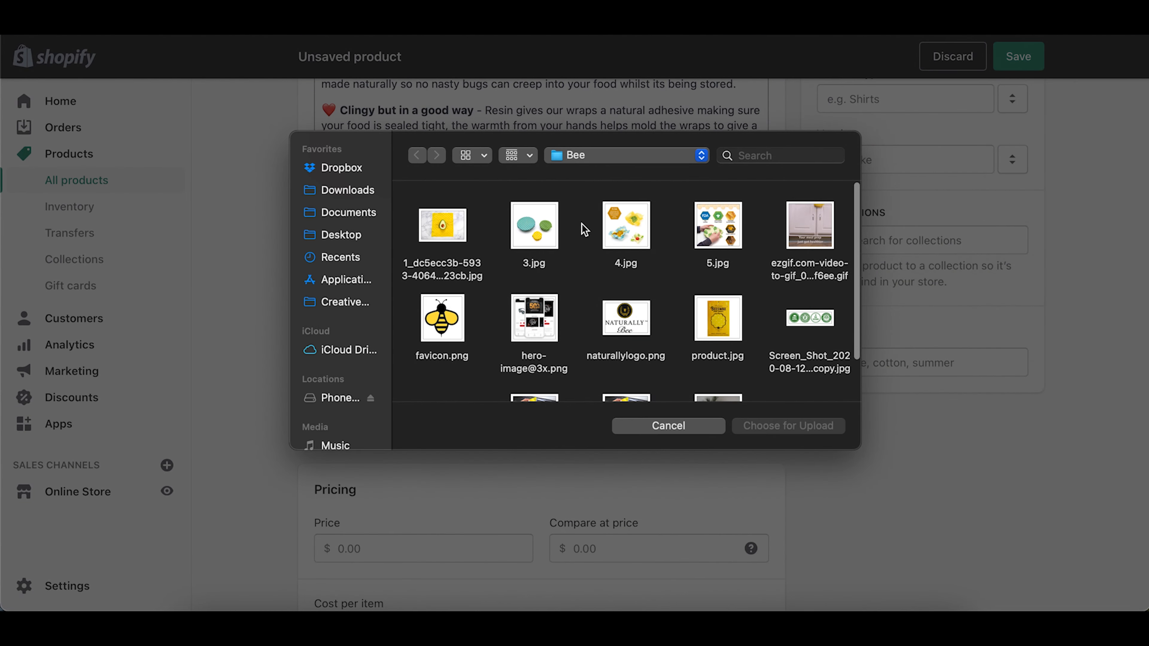
left_click(711, 312)
key("space")
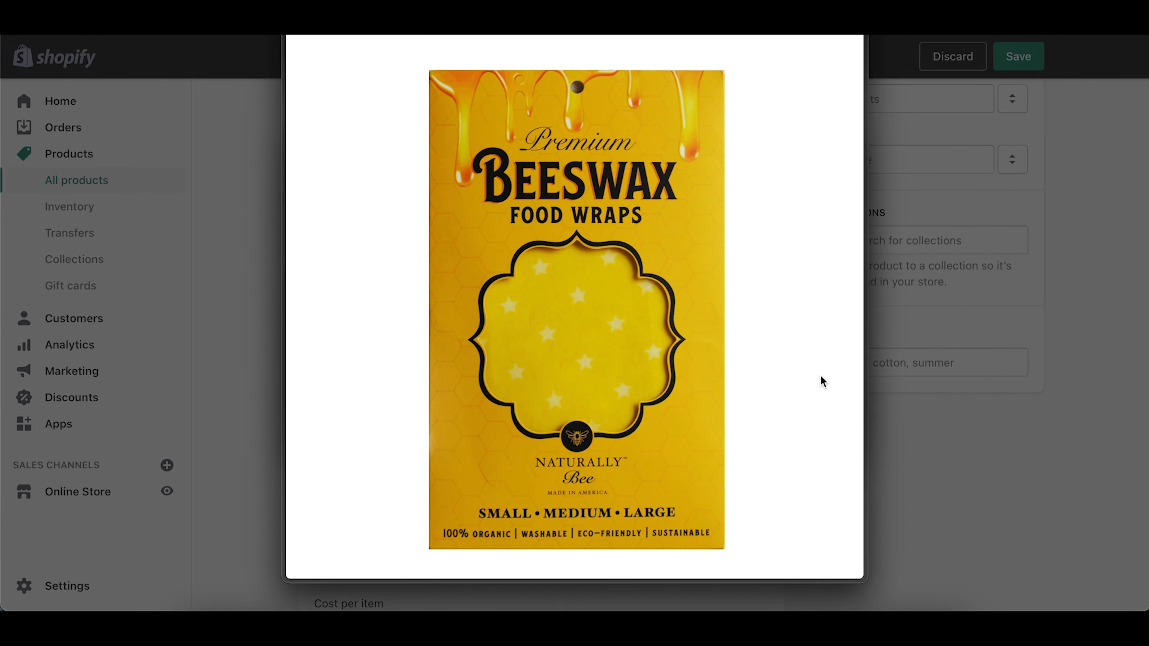
key("space")
left_click(787, 426)
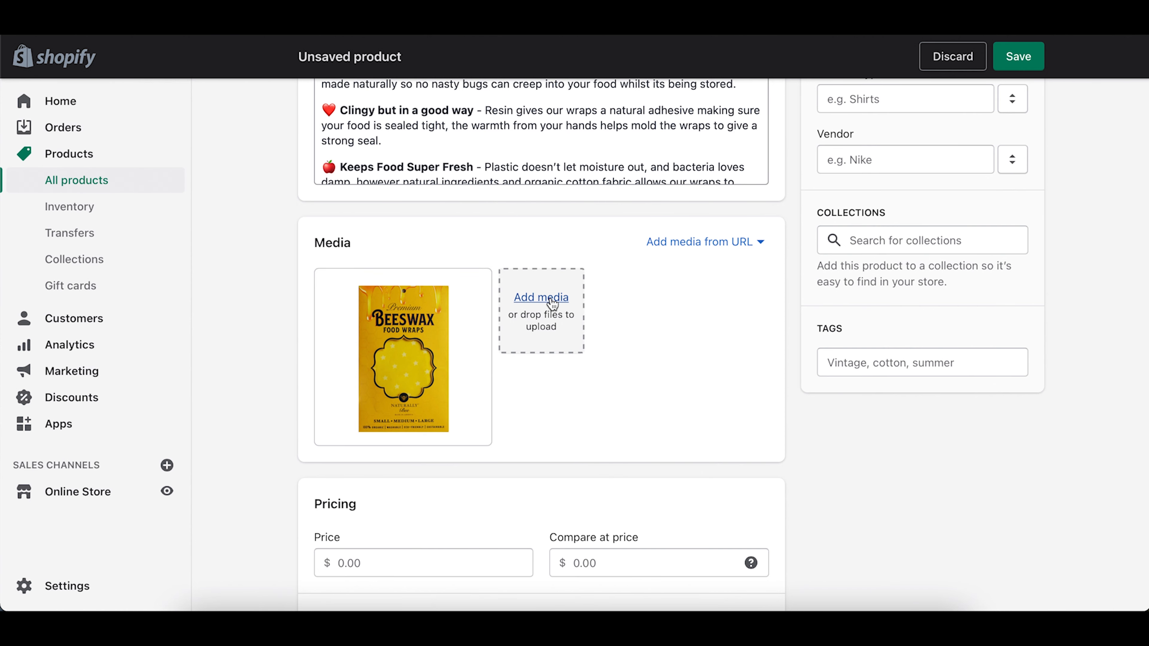
Step: Add 3.jpg, 4.jpg and 5.jpg to the product media in one upload
left_click(553, 301)
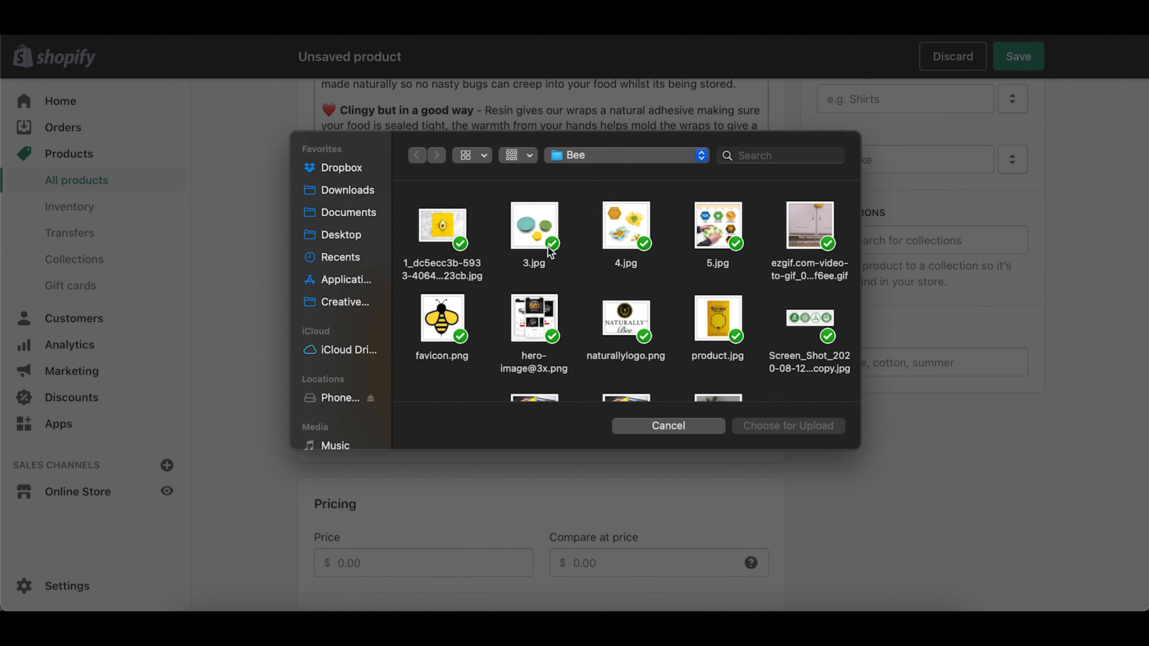
left_click_drag(762, 225, 518, 229)
left_click(800, 431)
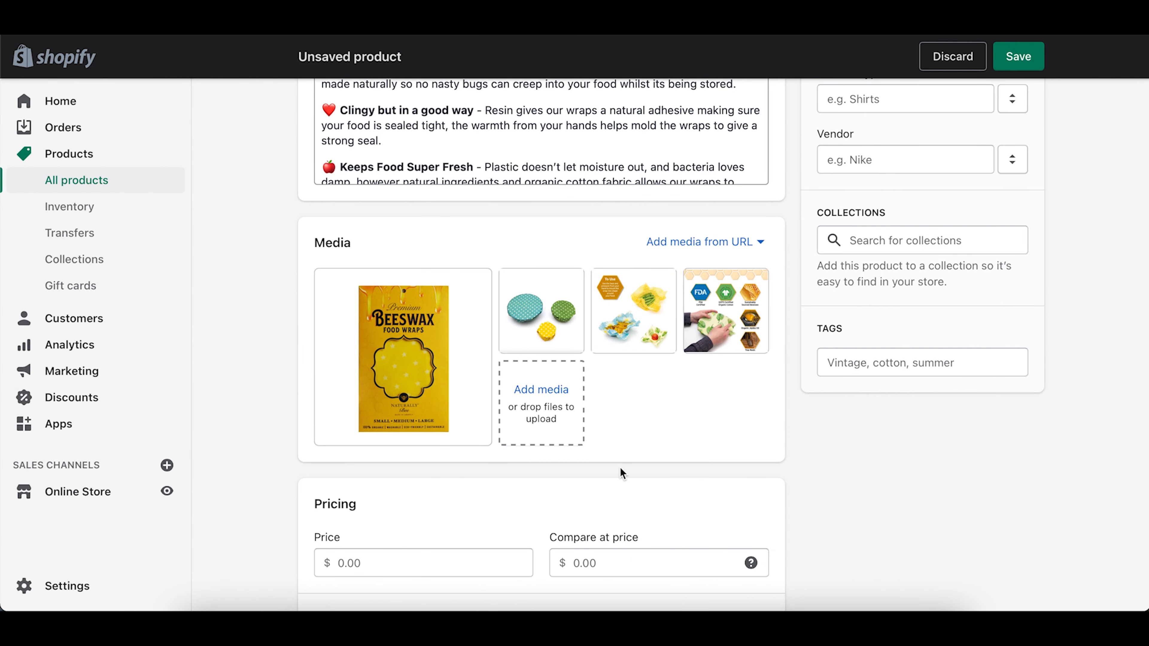
scroll(620, 469, "down", 2)
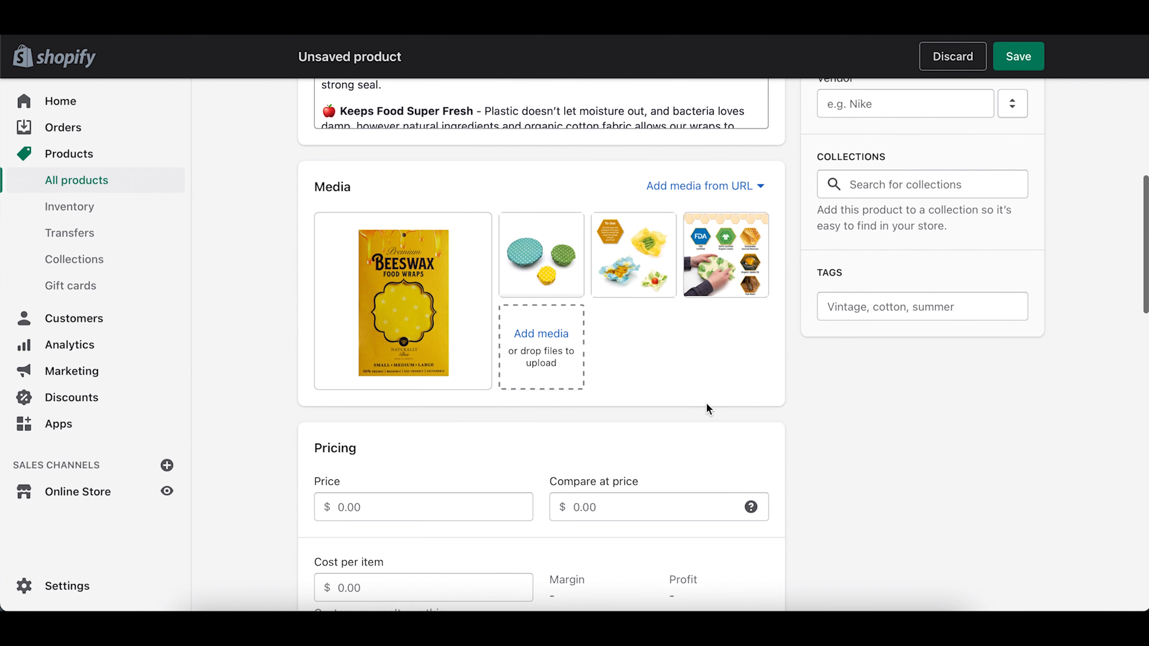
Step: Set Price to 19.99 and Compare at price to 25.00, and turn off Charge tax
scroll(708, 409, "down", 5)
left_click(395, 303)
type("19.99")
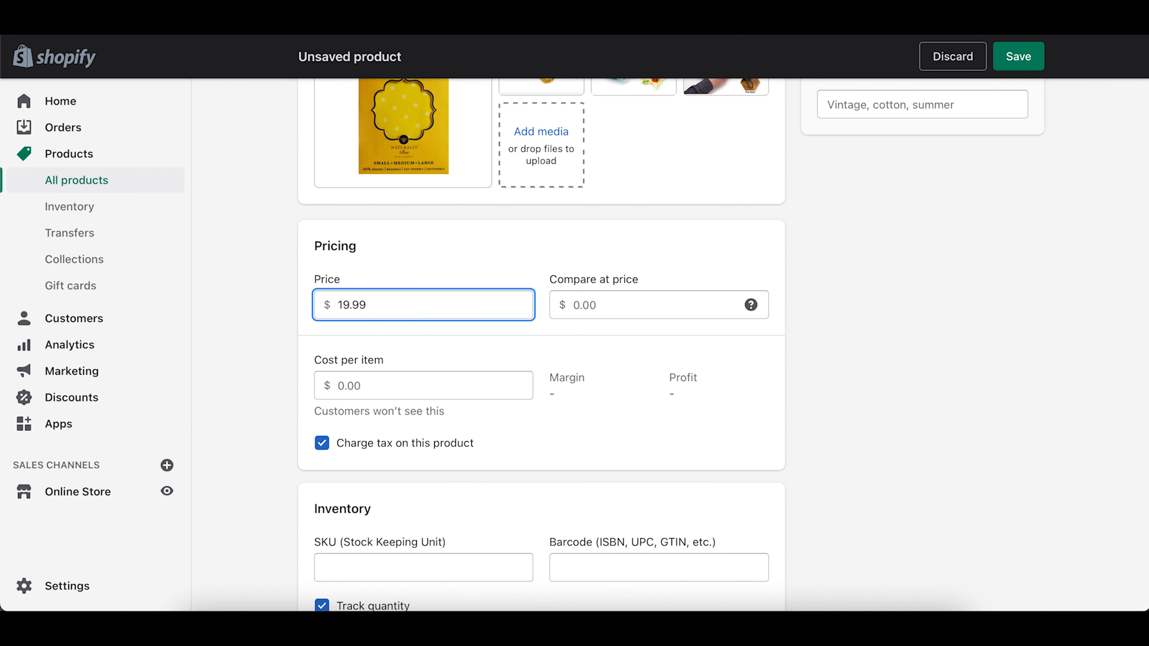
left_click(630, 308)
type("24.")
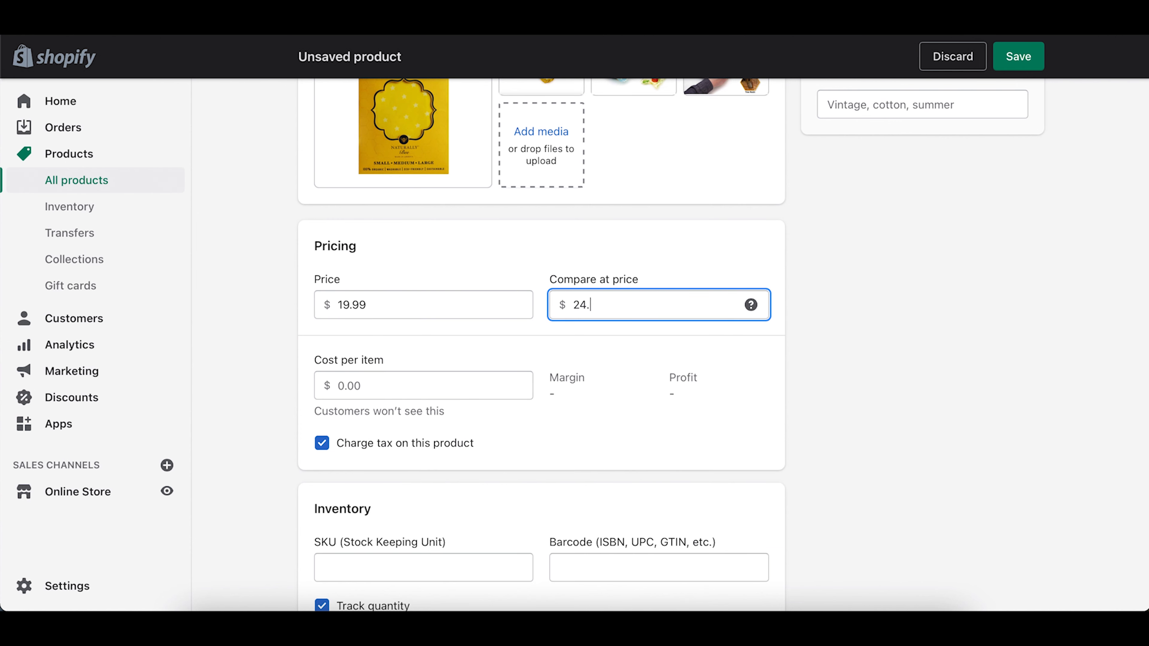
key("BackSpace")
key("BackSpace")
key("BackSpace")
left_click(641, 344)
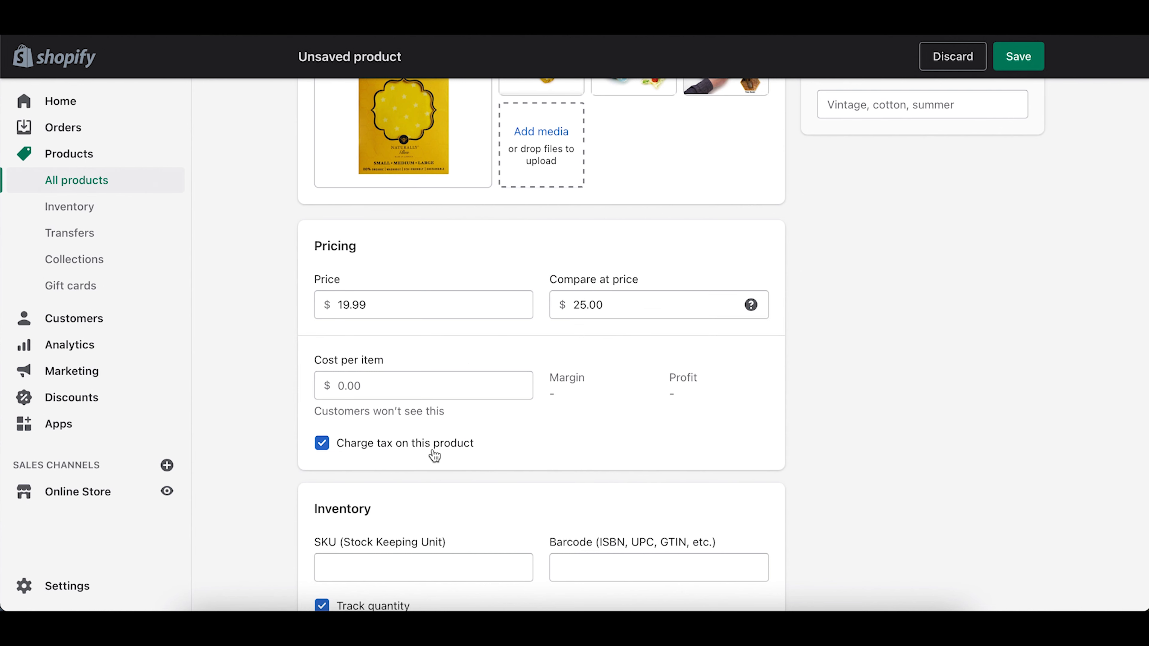
left_click(322, 444)
scroll(323, 451, "down", 5)
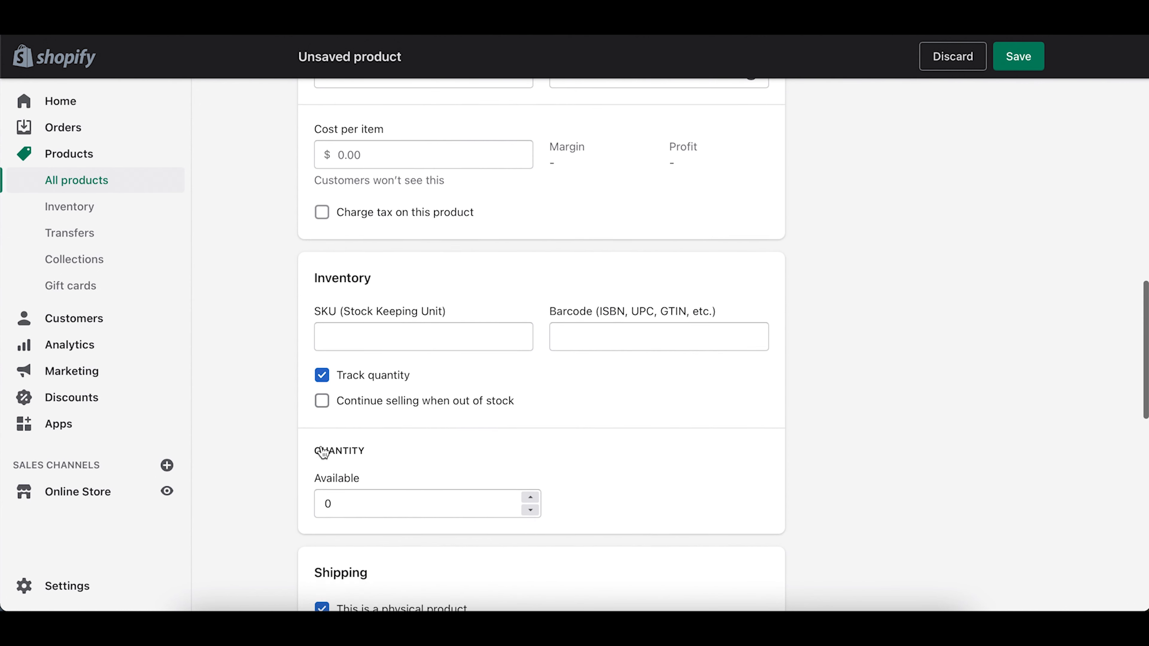
scroll(322, 452, "down", 1)
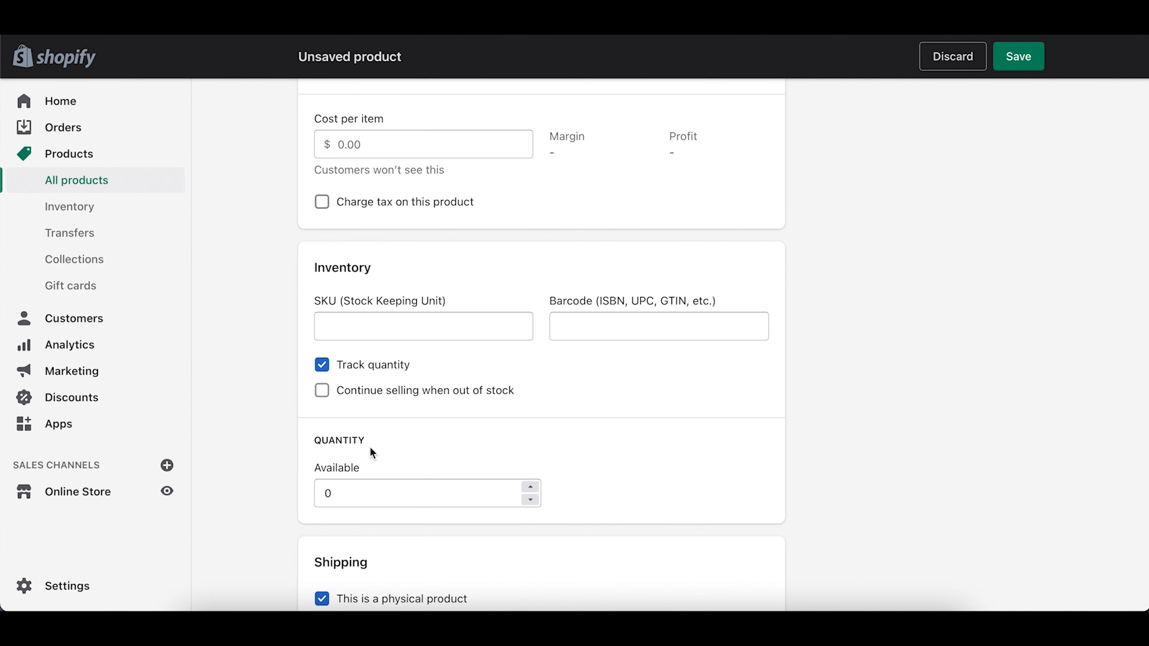
Step: Set the wraps' Available quantity to 1000, then look over Shipping and Organization
left_click(353, 492)
type("1000")
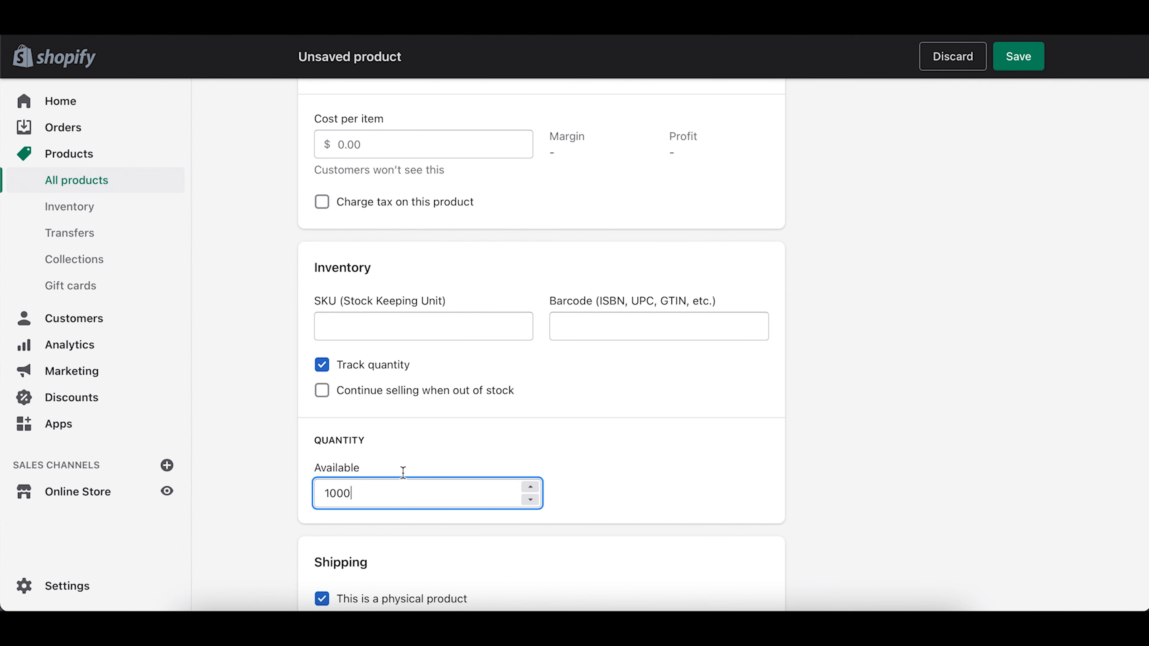
left_click(725, 456)
scroll(725, 456, "down", 5)
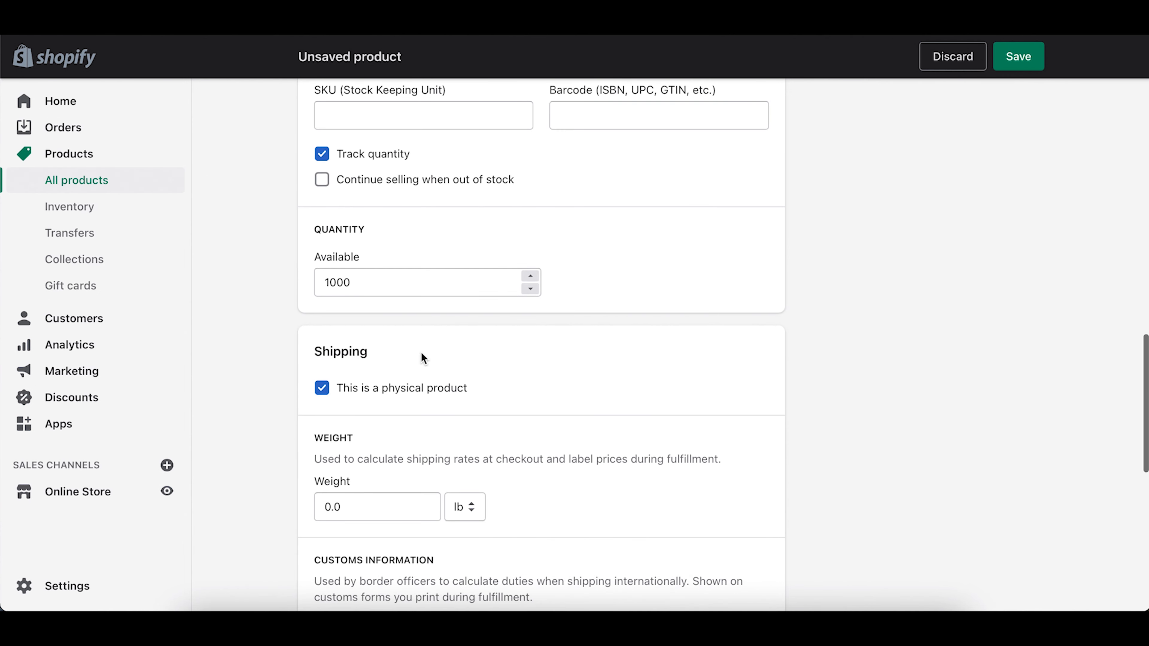
scroll(425, 333, "up", 3)
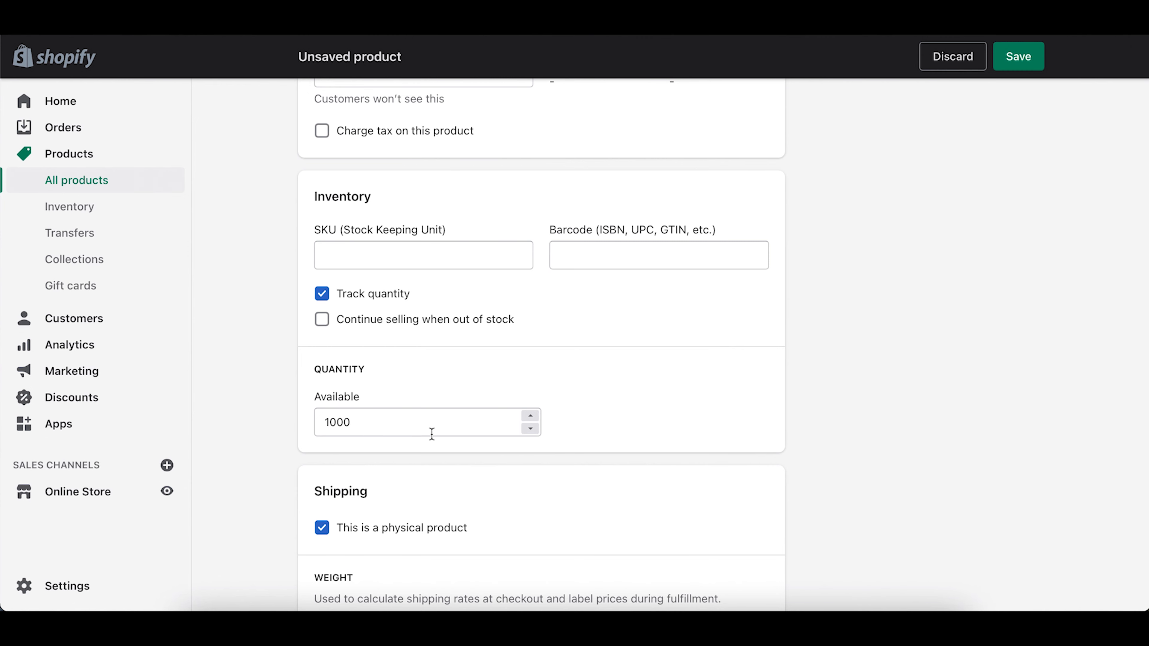
scroll(372, 528, "down", 5)
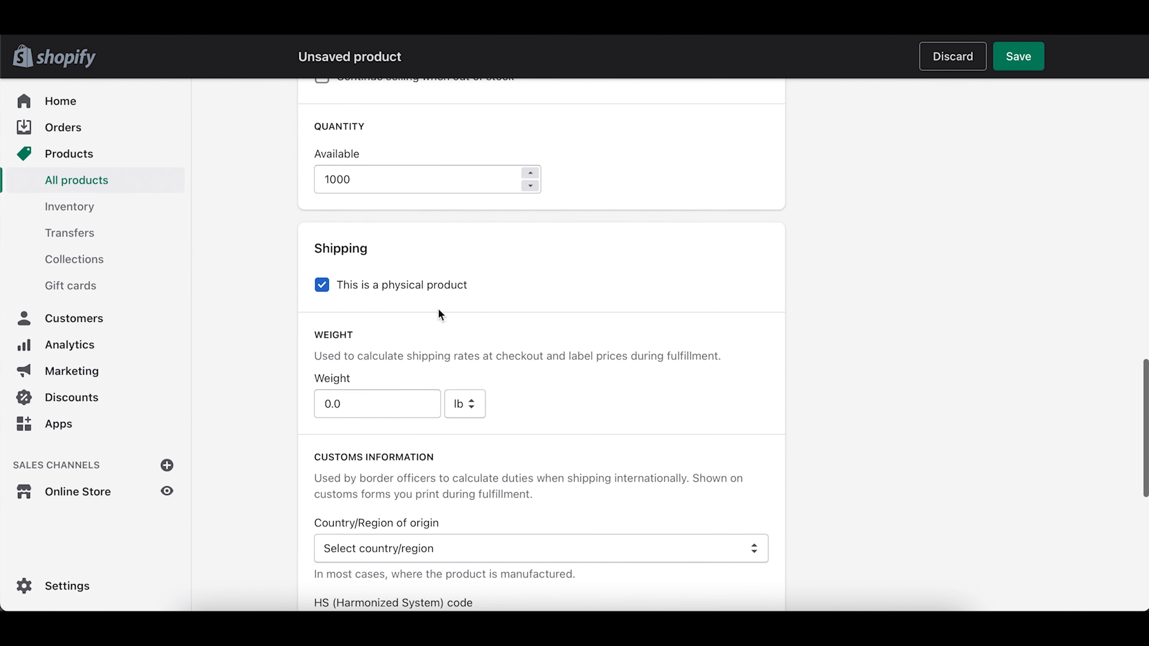
scroll(438, 310, "down", 2)
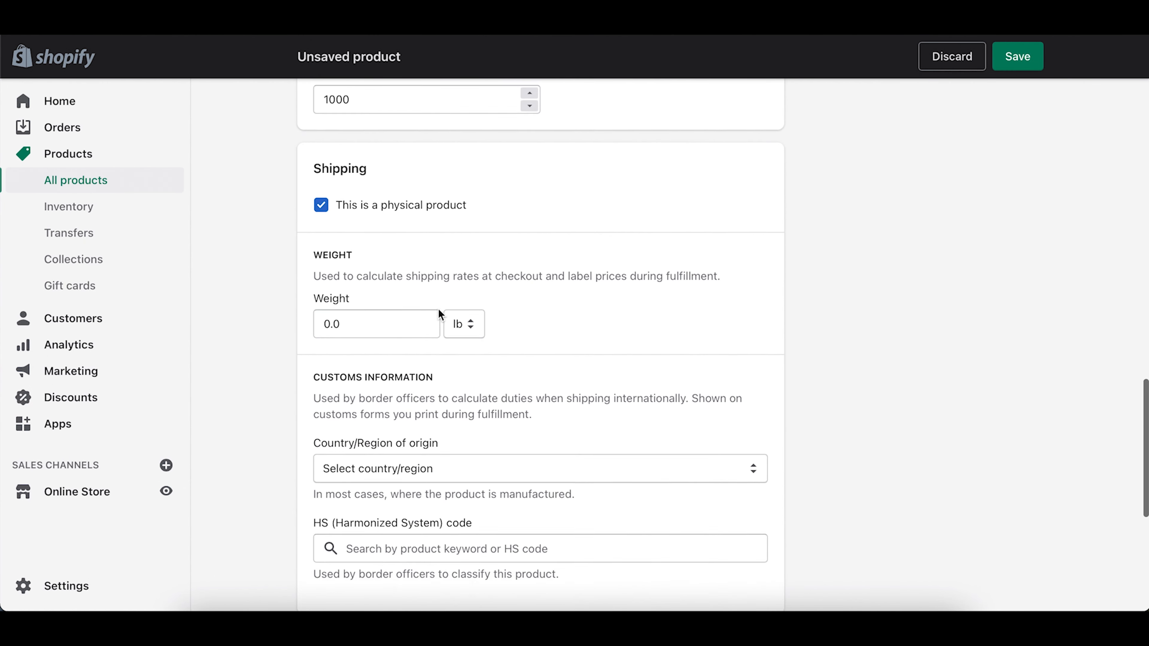
scroll(438, 309, "up", 1)
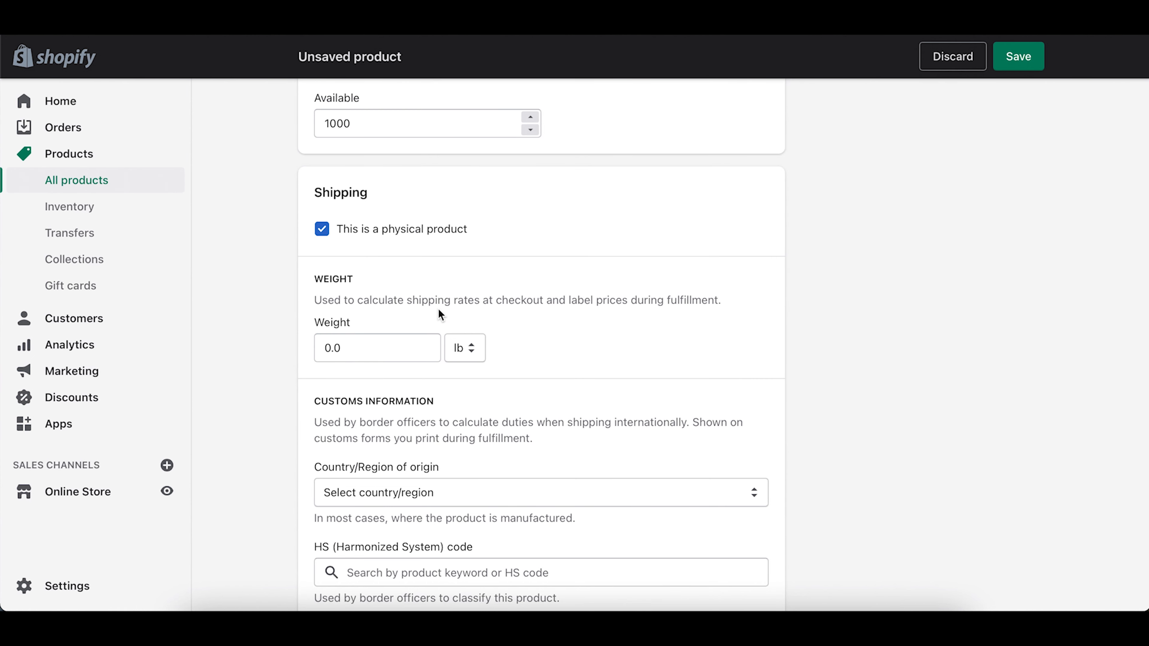
scroll(473, 371, "down", 10)
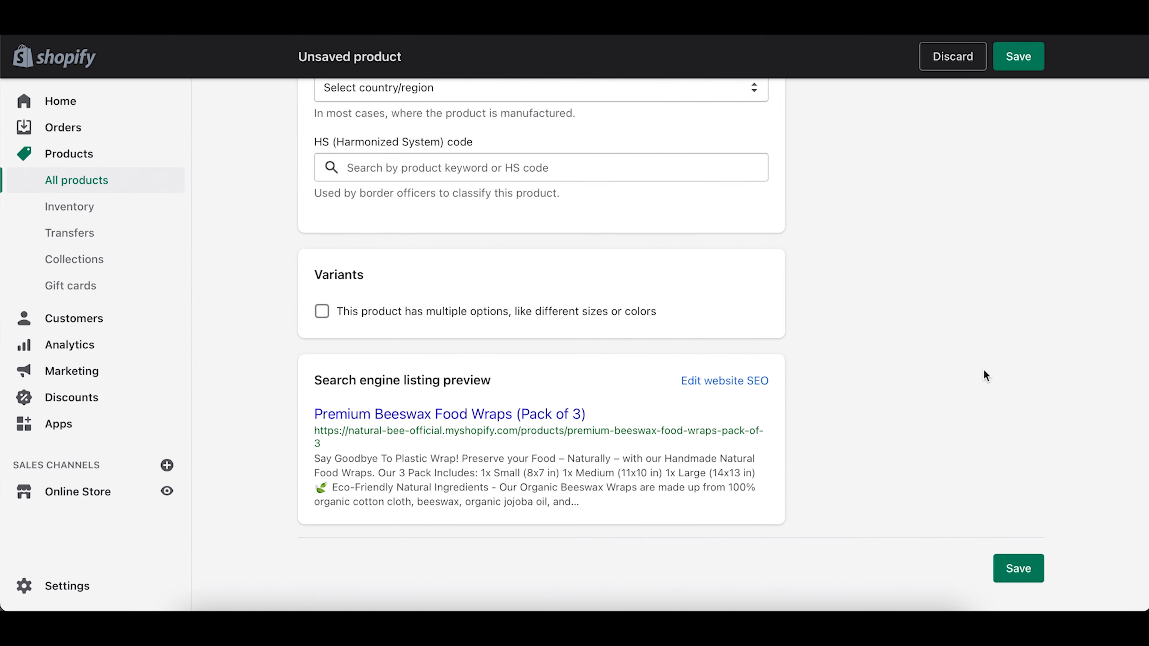
scroll(984, 370, "up", 20)
scroll(984, 370, "down", 10)
scroll(984, 377, "down", 2)
scroll(984, 376, "up", 3)
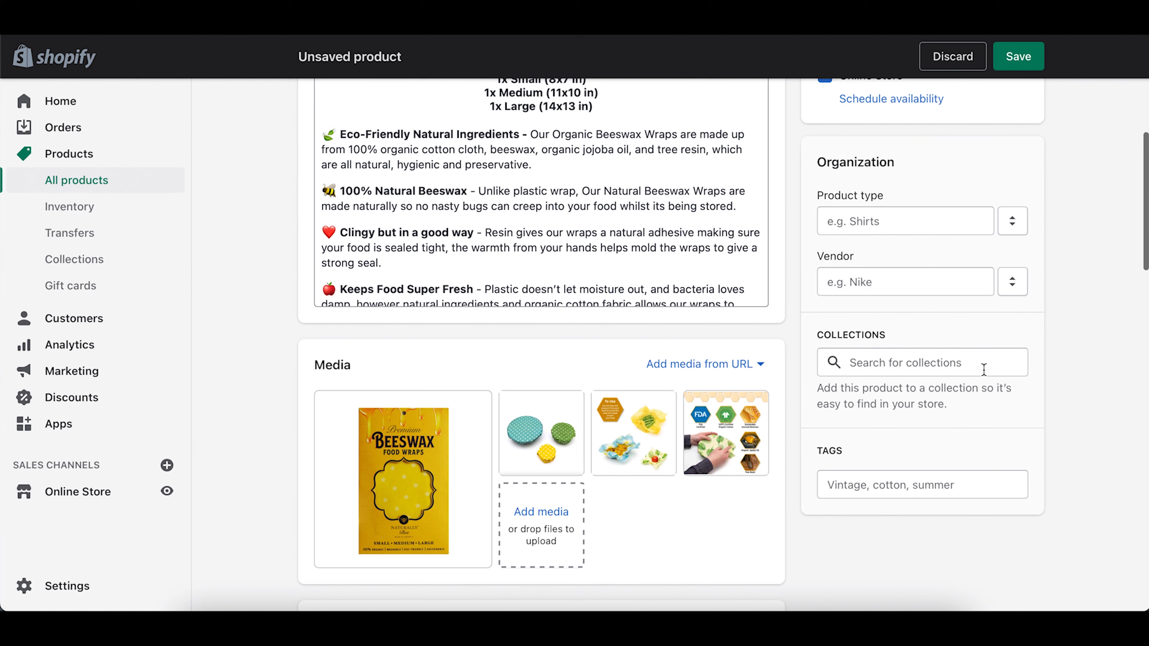
Step: Search collections and tick Home page so the wraps appear in it
left_click(928, 367)
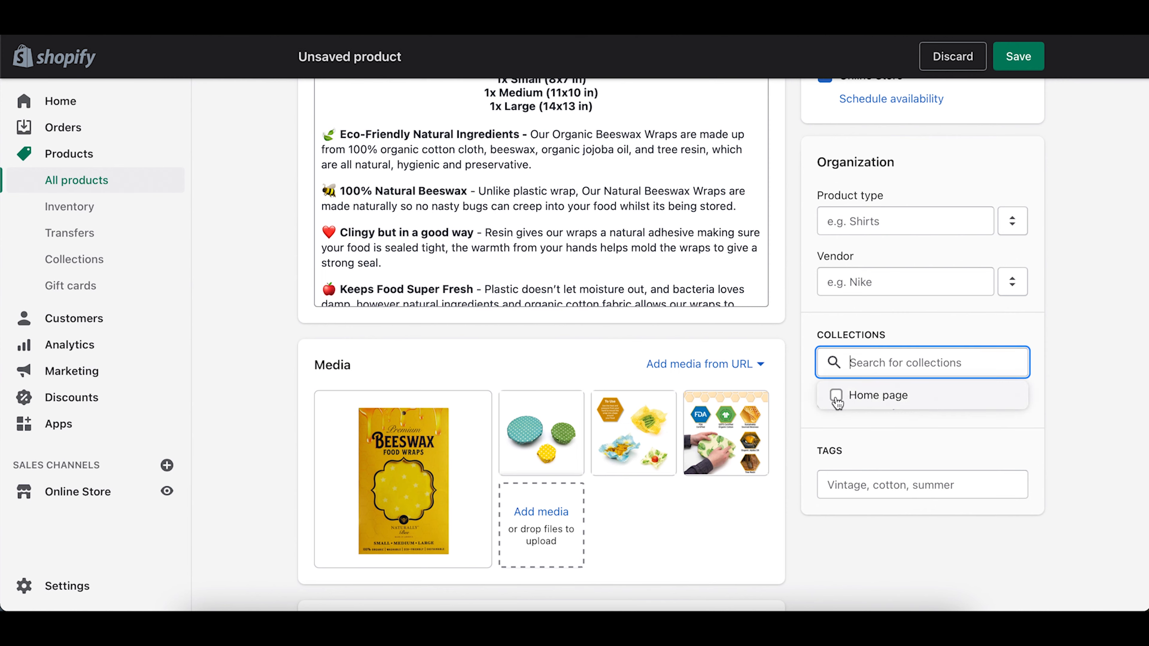
left_click(836, 396)
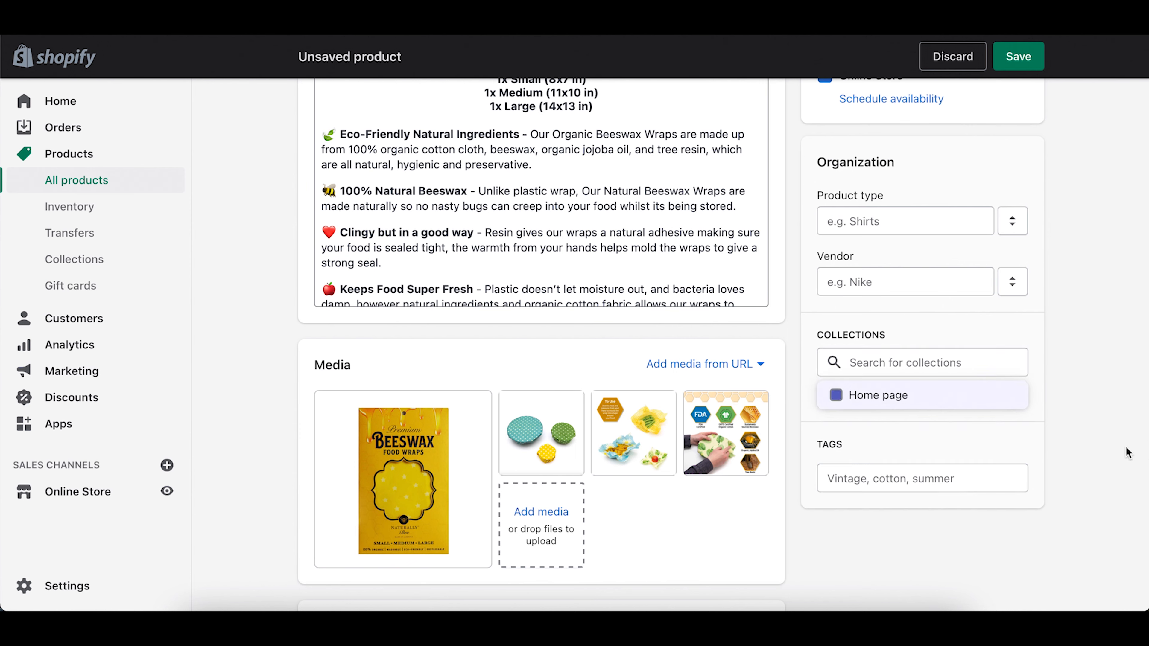
left_click(1059, 451)
left_click(888, 483)
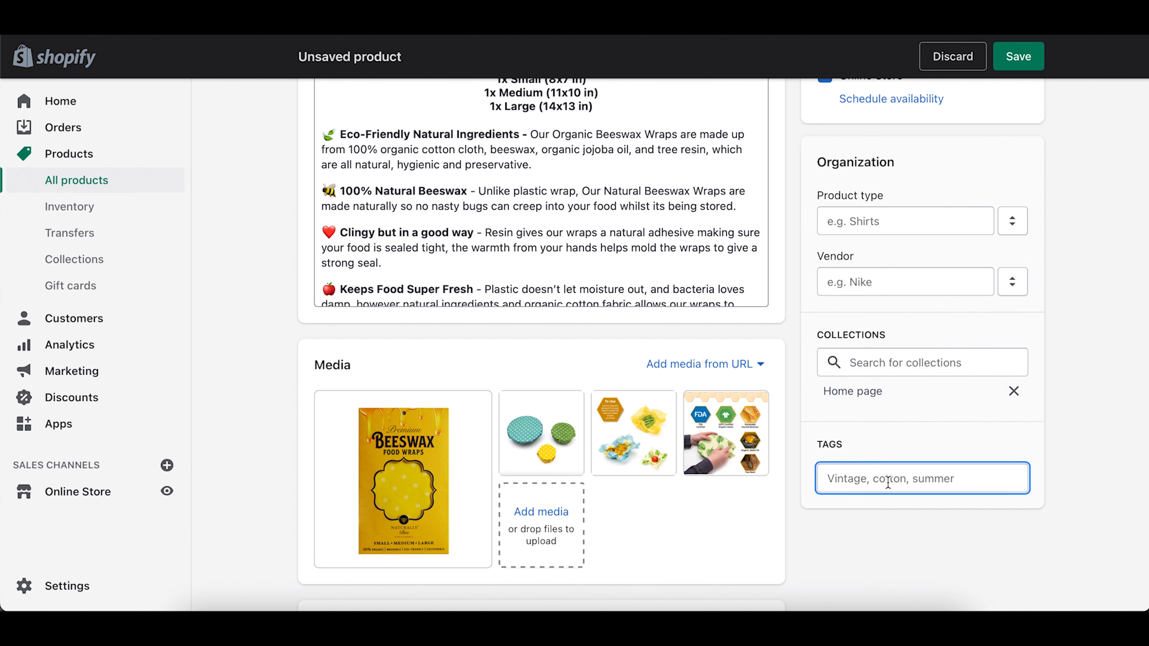
Step: Add the tags 'Beeswax Food Wraps', 'Eco-Friendly Wraps' and '3 Pack' to the product
type("Beeswax Food WRAP")
key("BackSpace")
key("BackSpace")
key("BackSpace")
key("BackSpace")
type("Wraps")
key("Return")
type("Eco-Friendly Wraps")
key("Return")
type("3 PACK")
key("BackSpace")
key("BackSpace")
key("BackSpace")
key("BackSpace")
type("Pack")
key("Return")
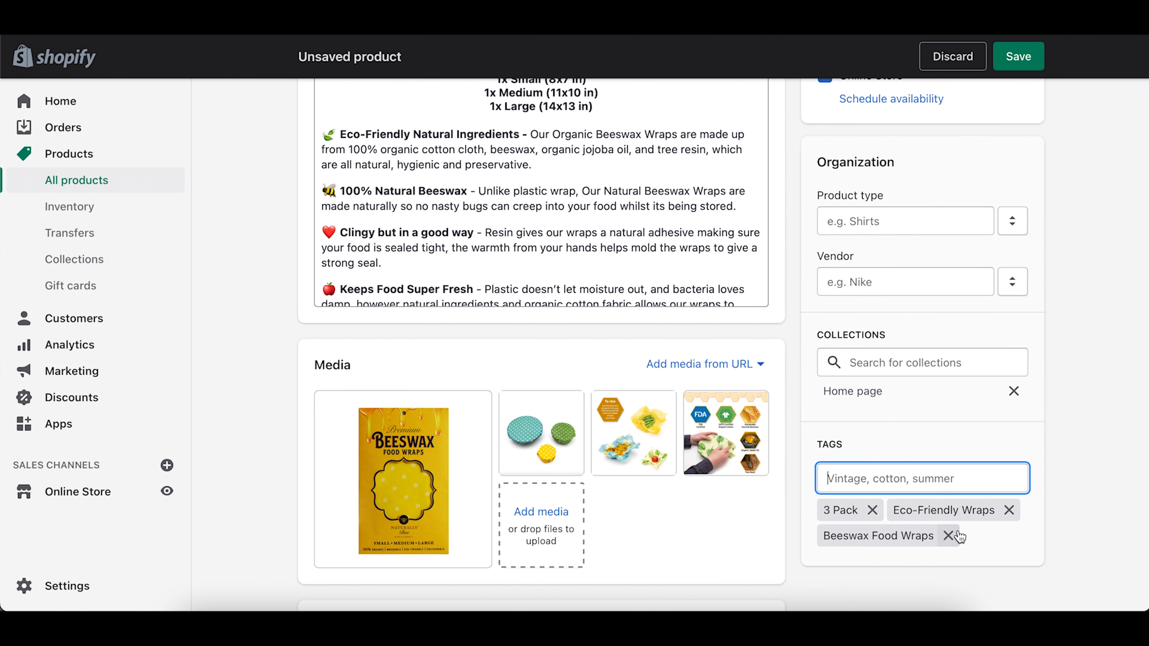
Step: Change the product status from Draft to Active and save the product
scroll(993, 405, "up", 2)
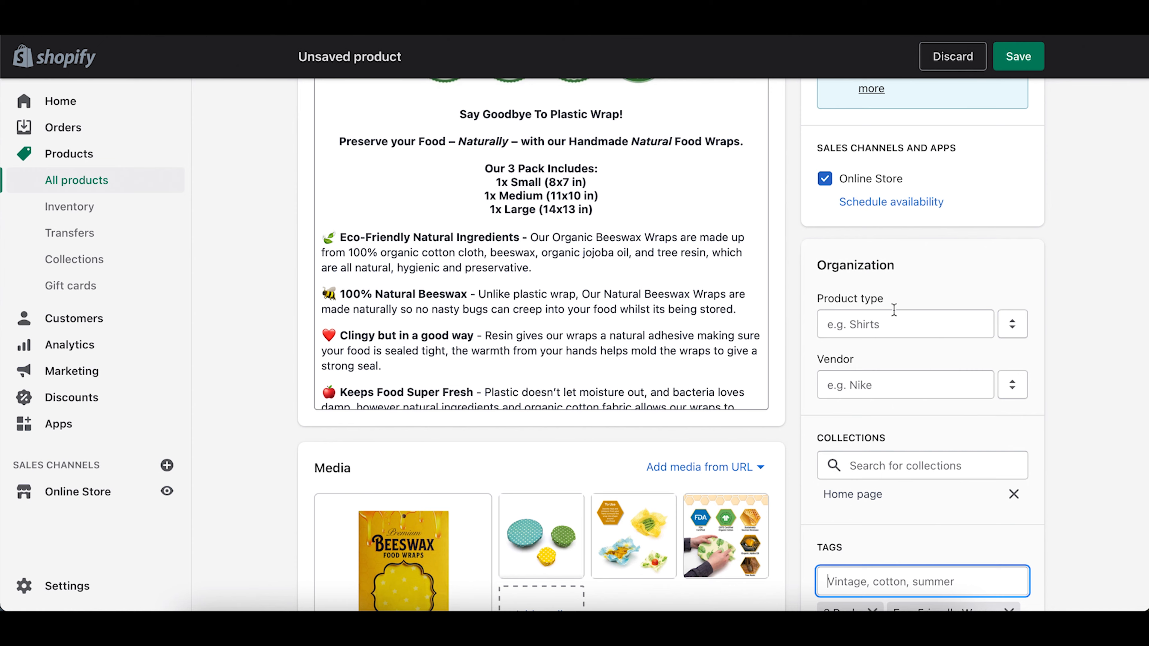
scroll(894, 310, "up", 3)
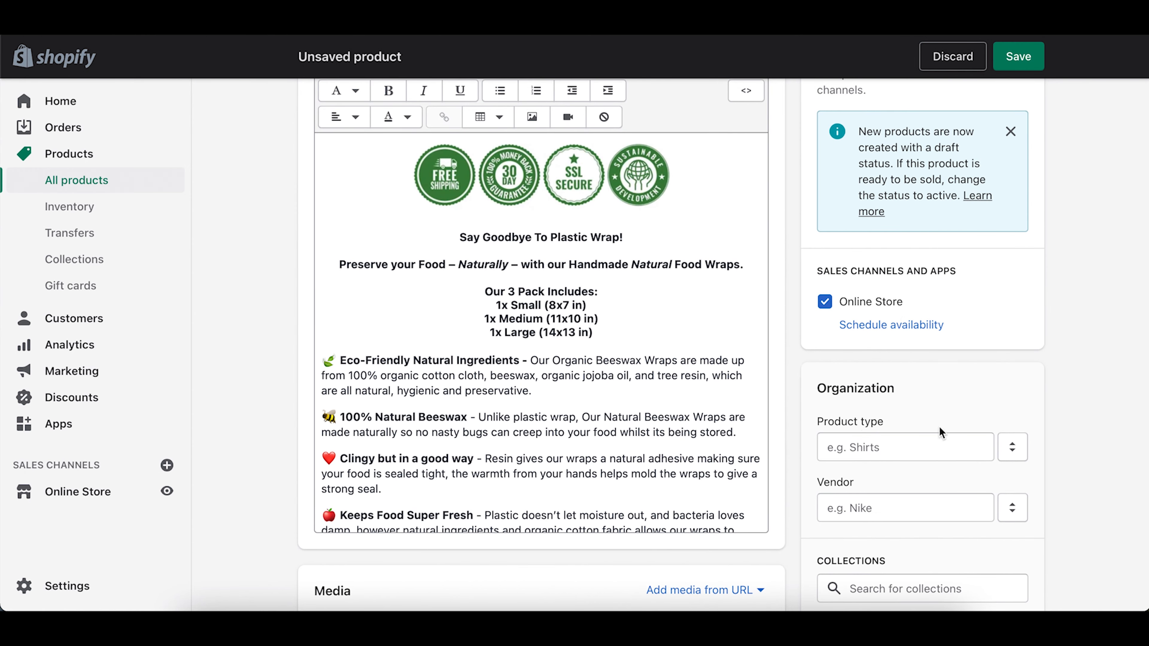
scroll(912, 461, "up", 4)
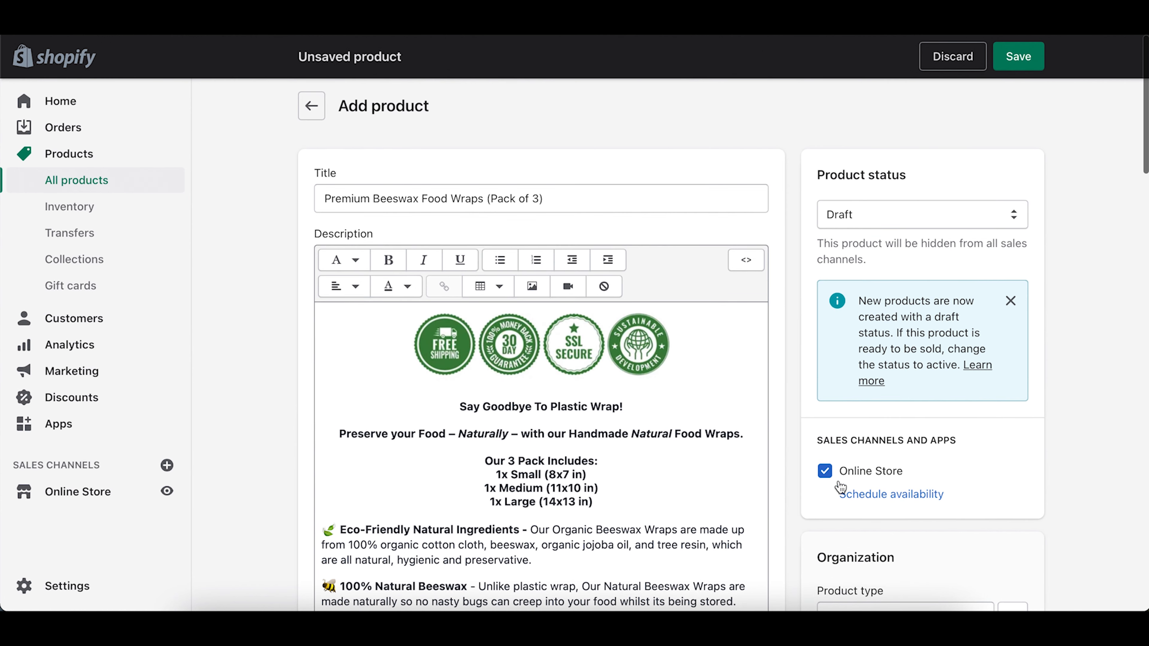
left_click(834, 209)
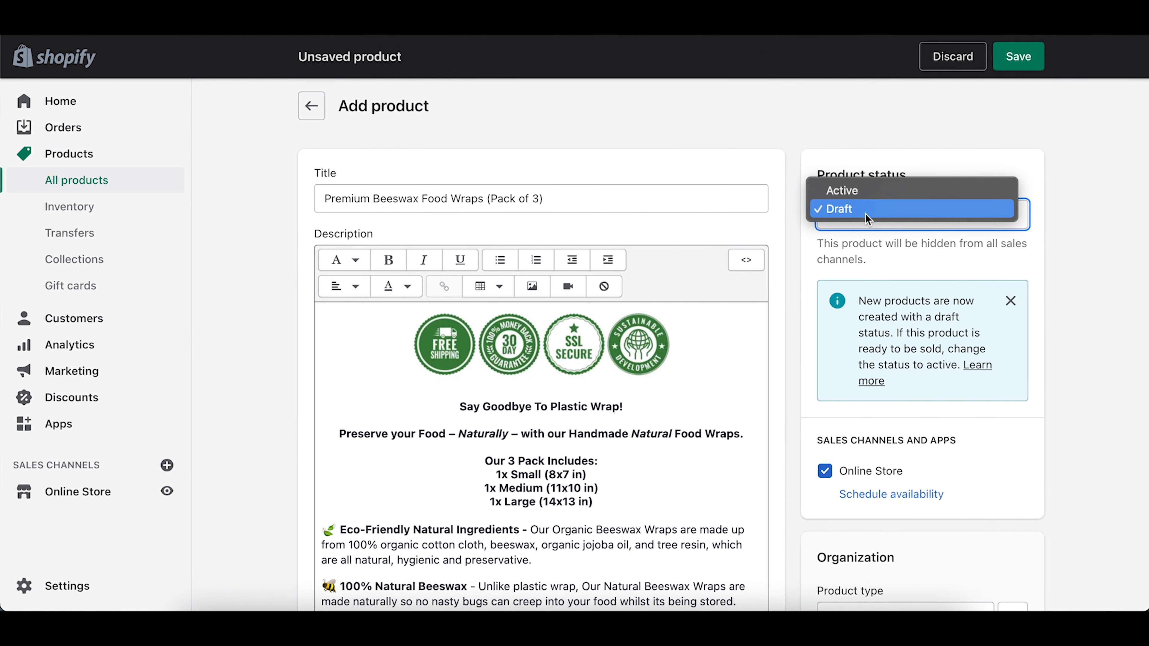
left_click(844, 198)
left_click(1021, 59)
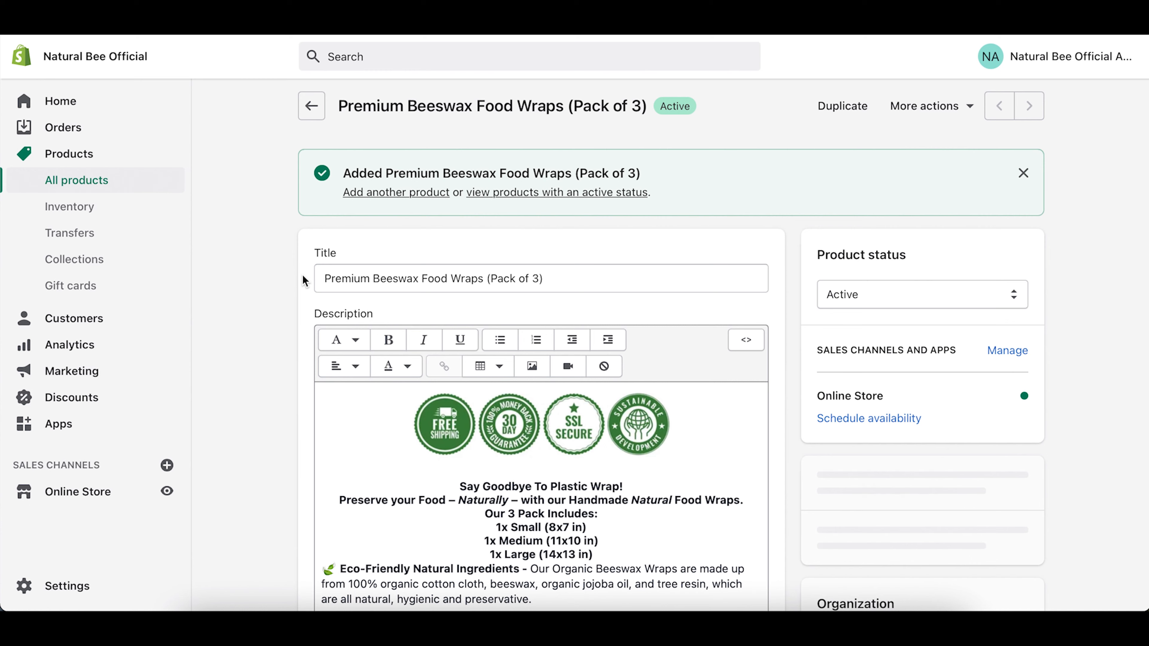
Step: Open the theme editor, search 'beeswax' for Featured product without choosing, then exit to Themes
left_click(91, 493)
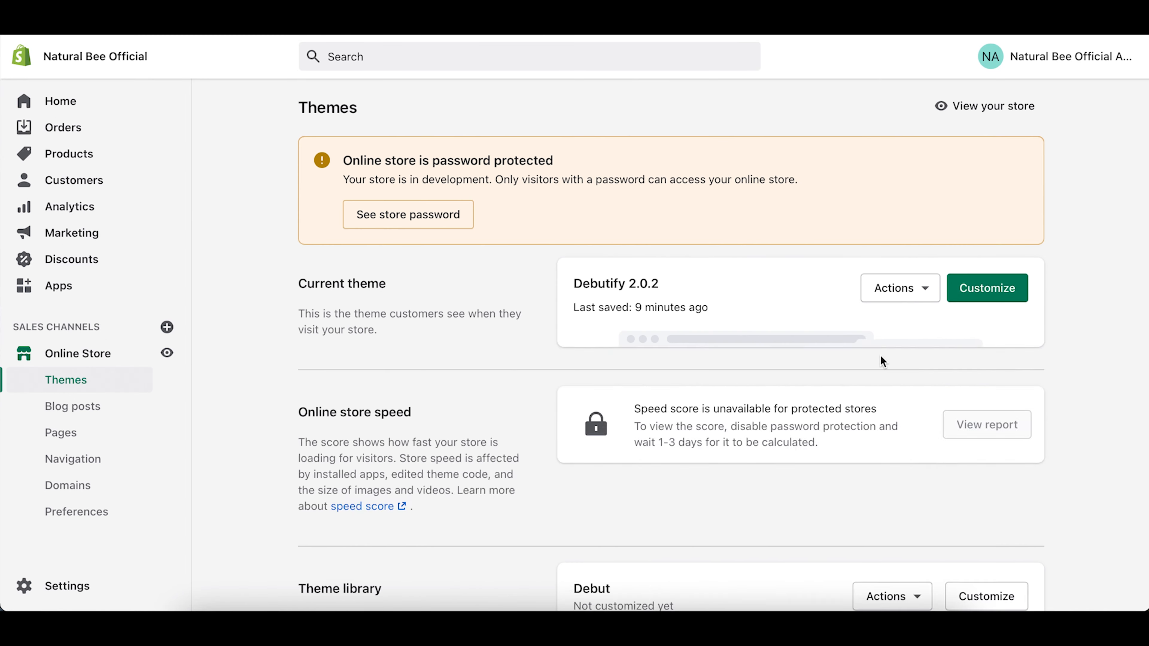
left_click(992, 297)
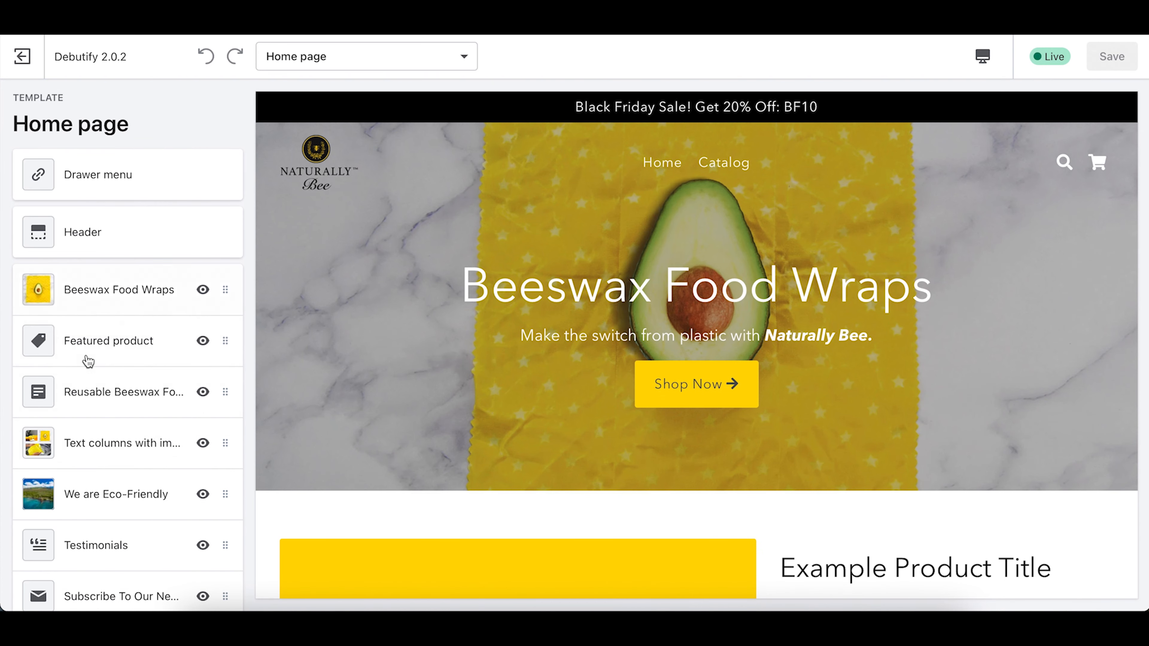
left_click(110, 333)
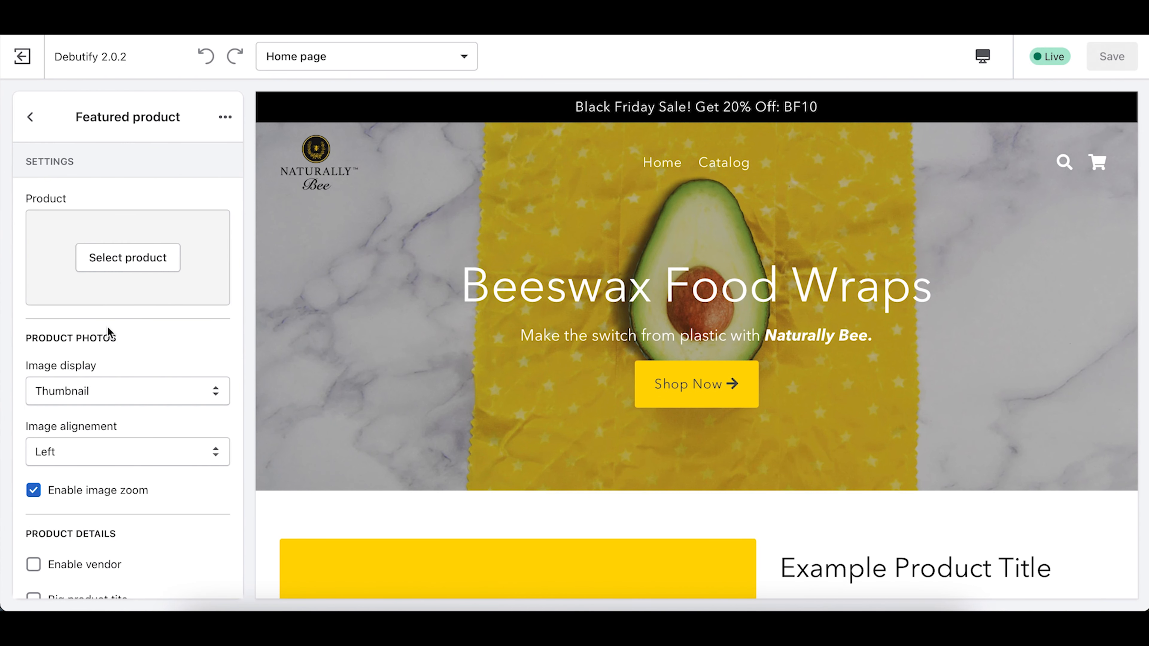
left_click(125, 261)
left_click(157, 166)
type("beeswax")
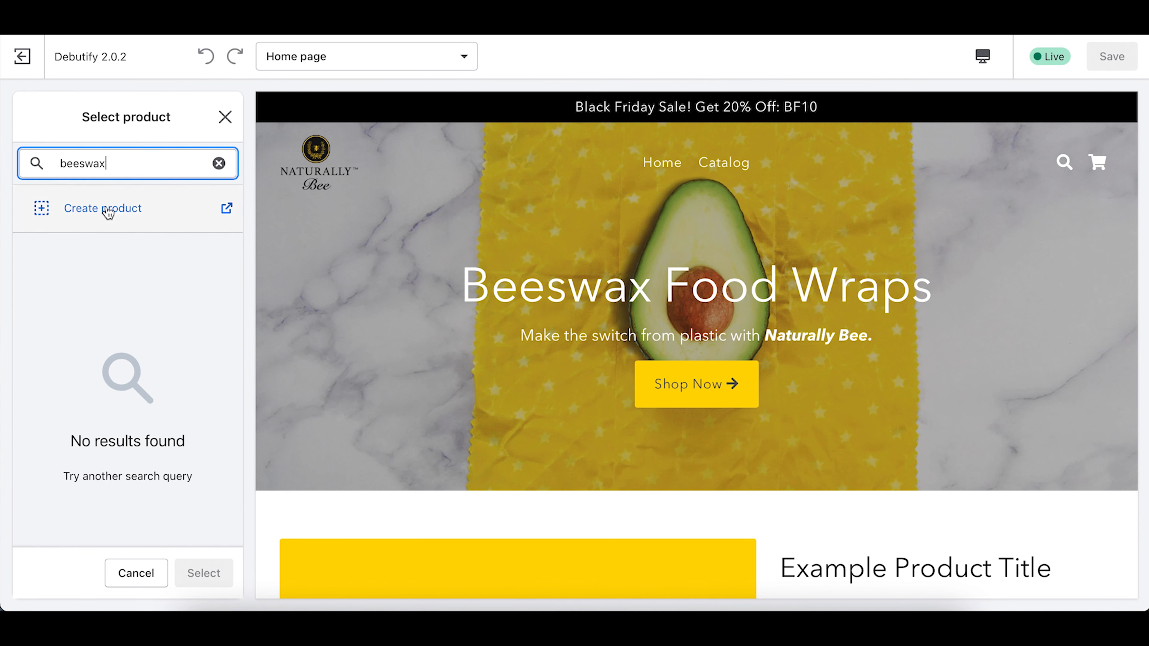
left_click(224, 117)
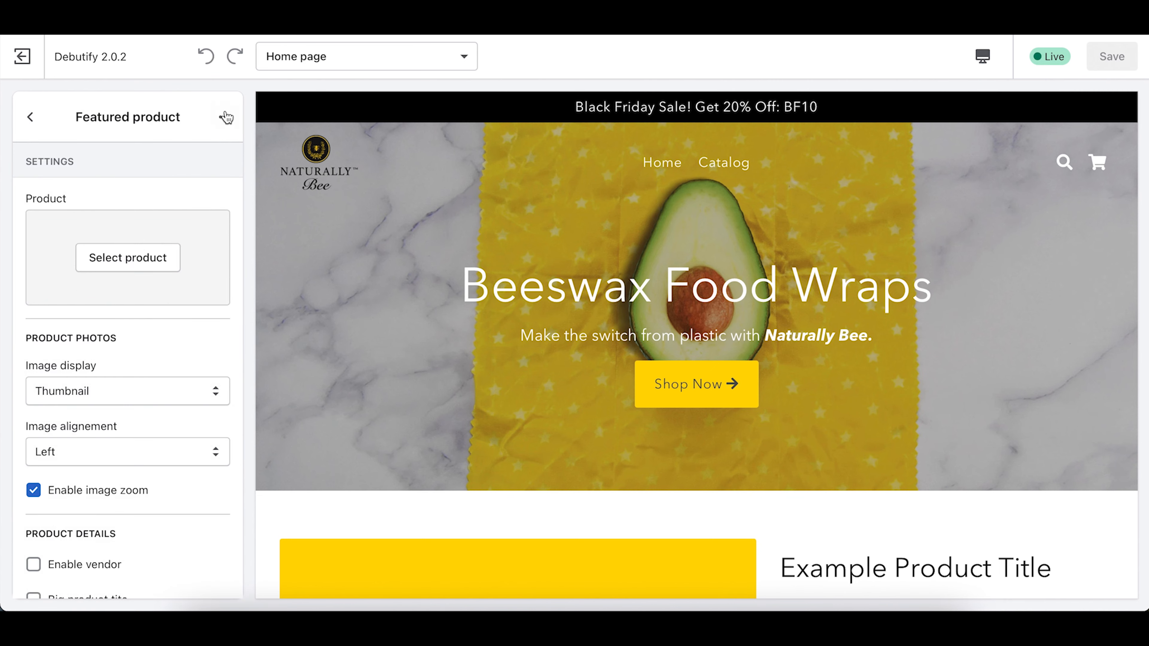
left_click(31, 116)
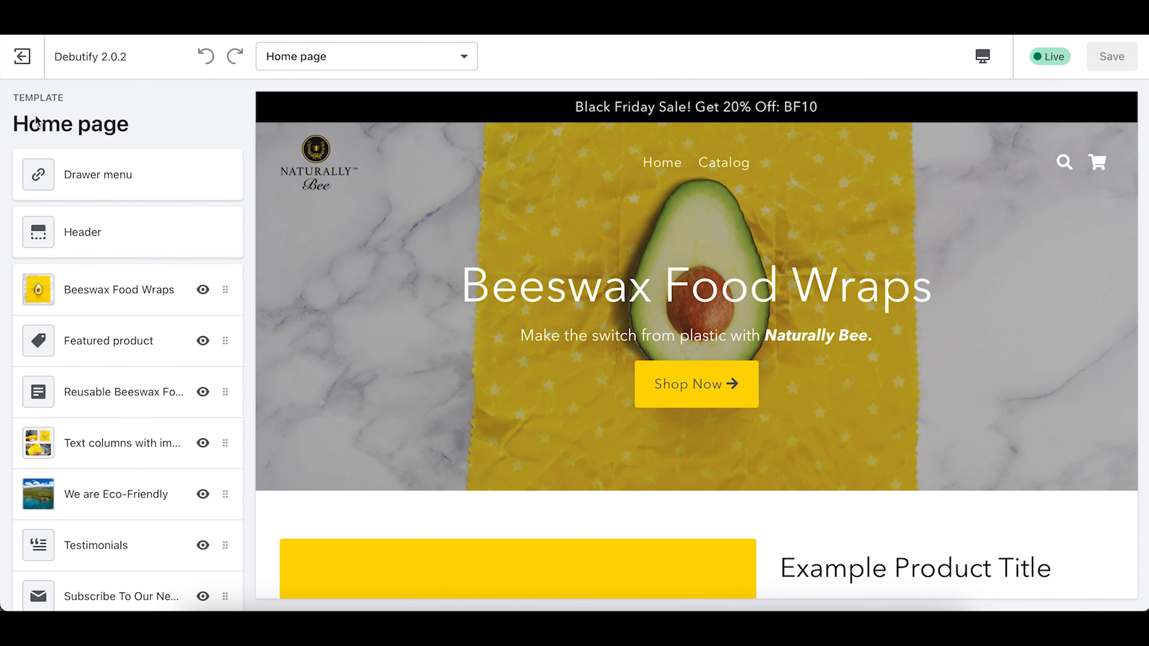
left_click(22, 57)
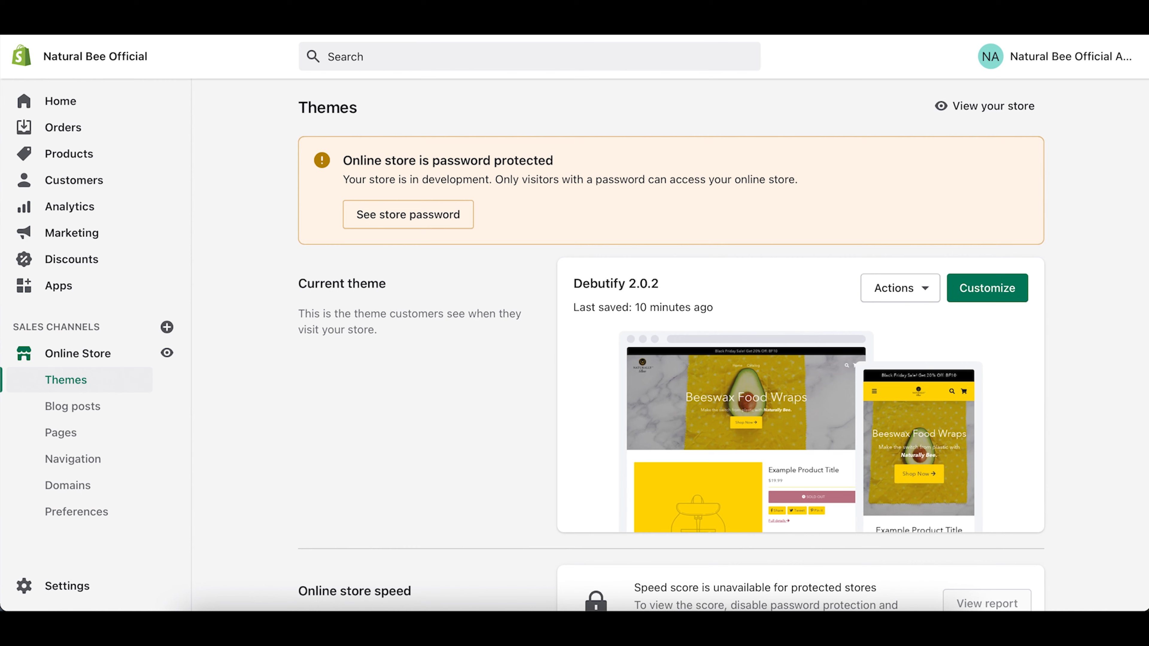
Step: Reopen the theme editor and set Featured product to Premium Beeswax Food Wraps (Pack of 3)
key("super+r")
left_click(997, 287)
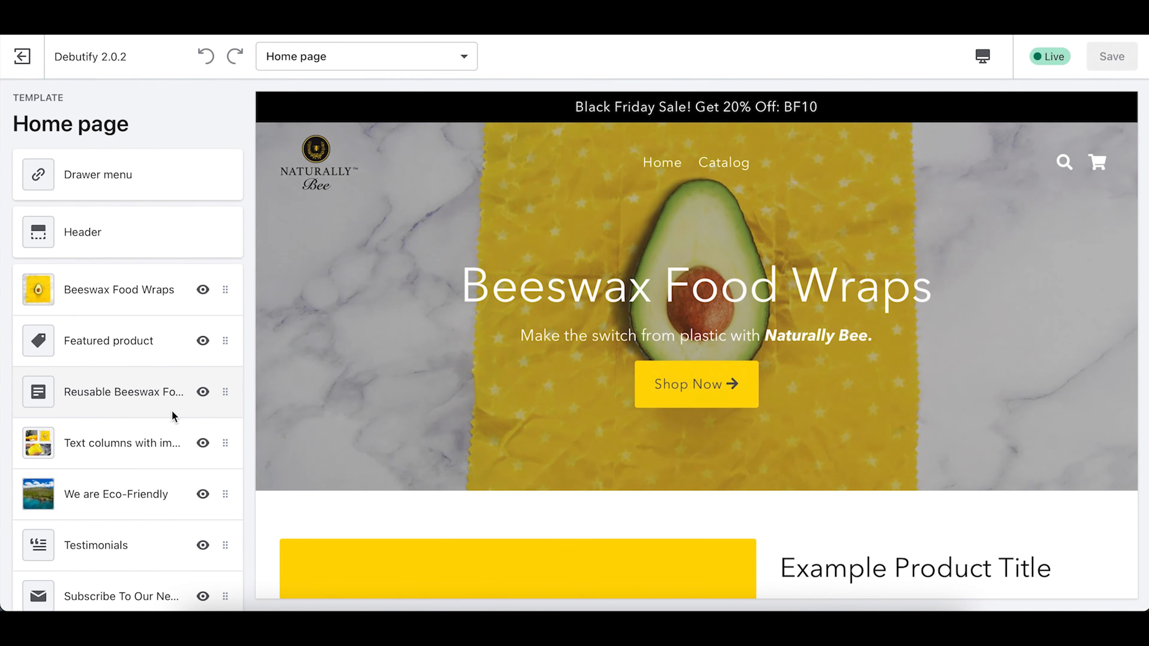
left_click(113, 348)
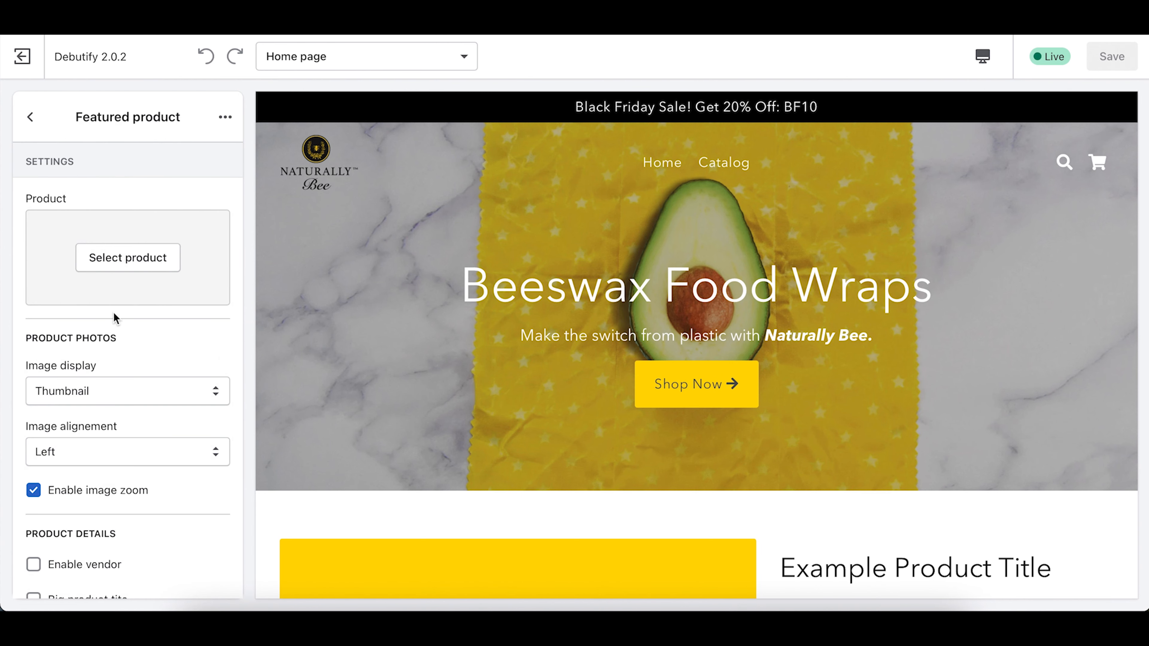
left_click(128, 261)
left_click(112, 159)
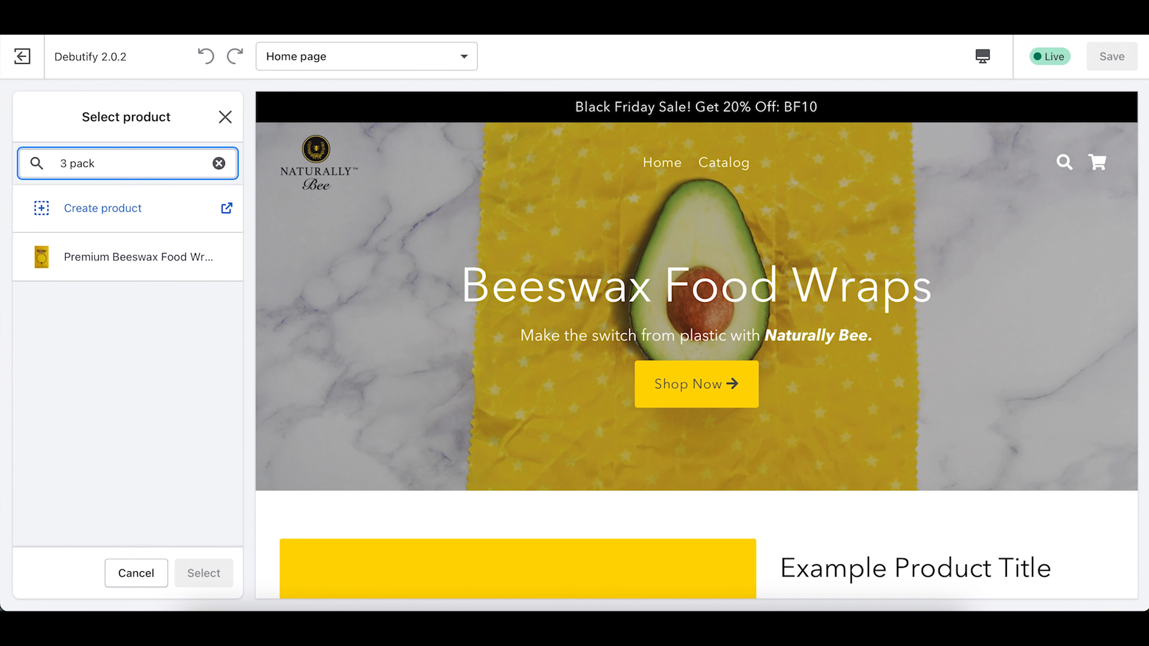
left_click(119, 265)
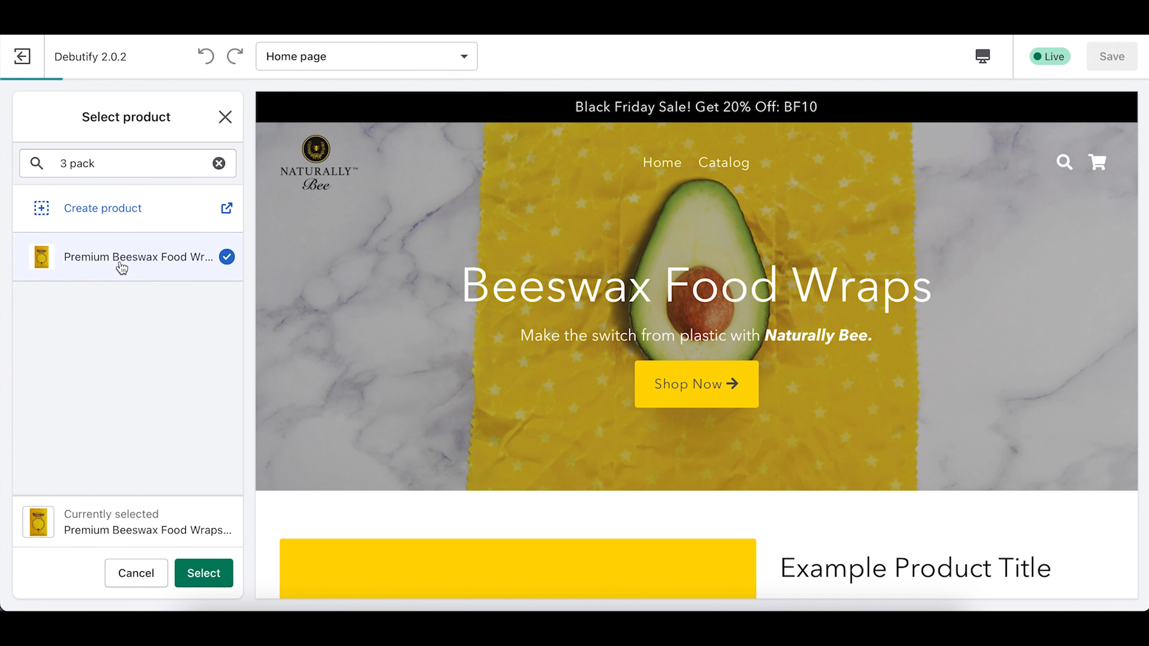
left_click(219, 575)
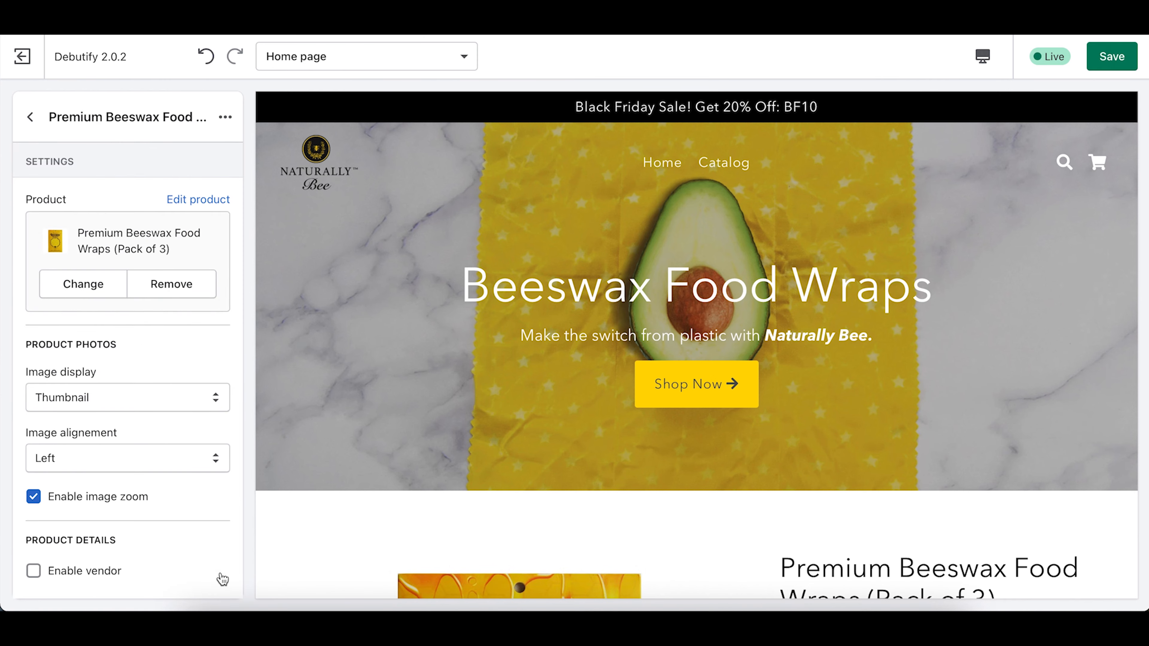
scroll(116, 401, "down", 5)
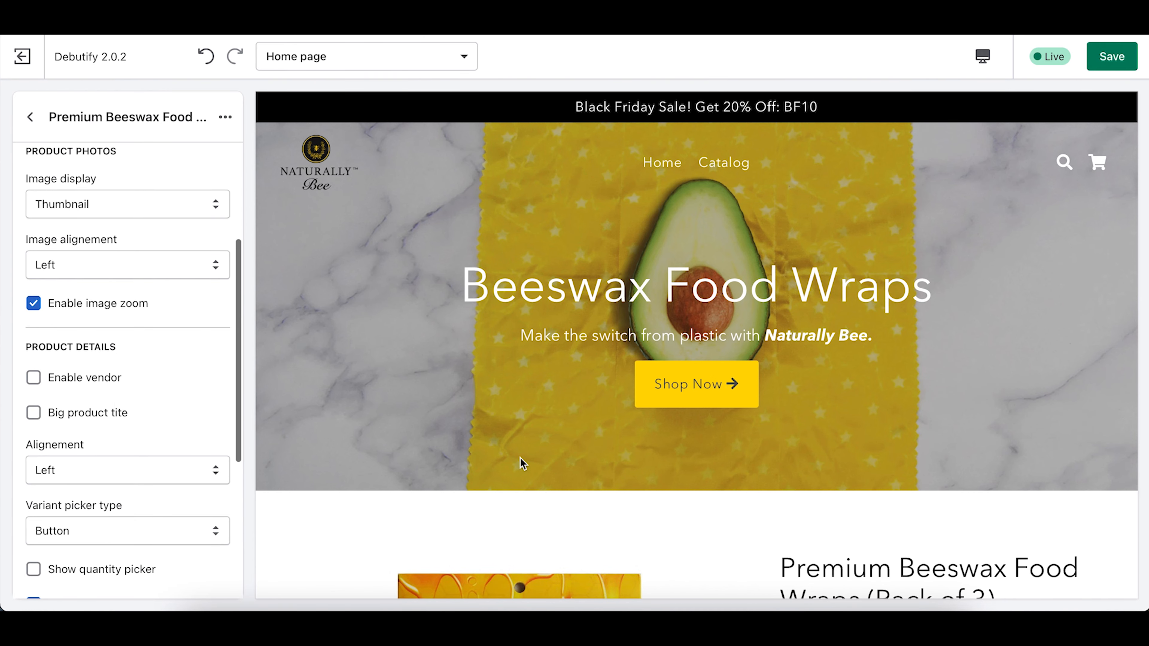
scroll(523, 462, "down", 10)
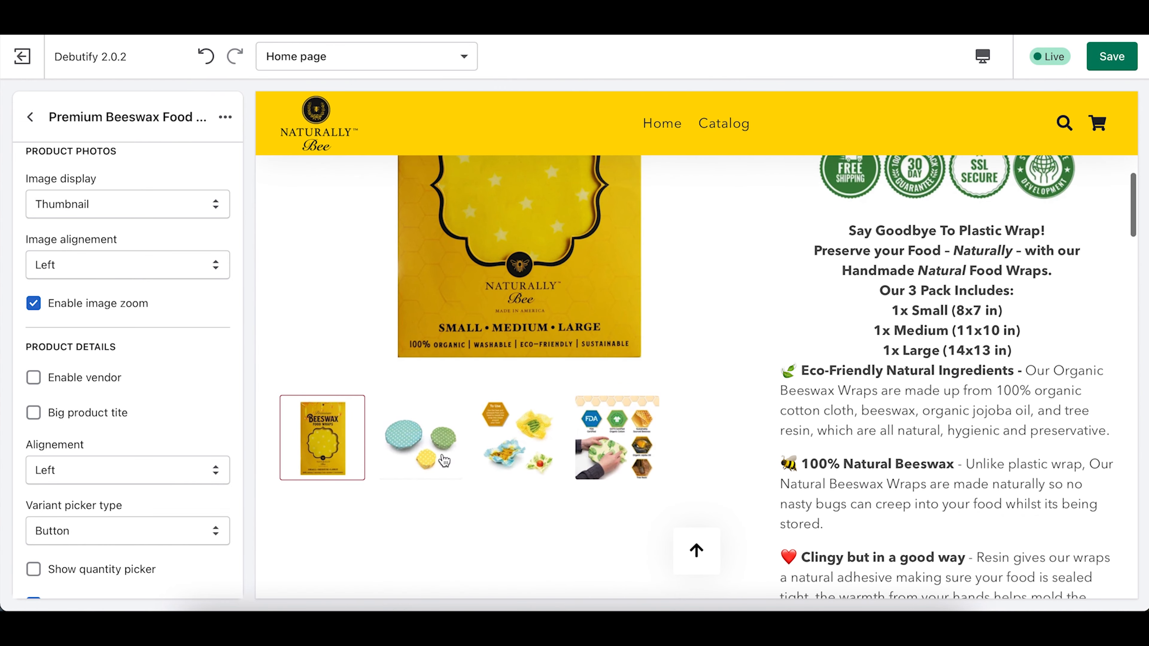
scroll(435, 539, "up", 2)
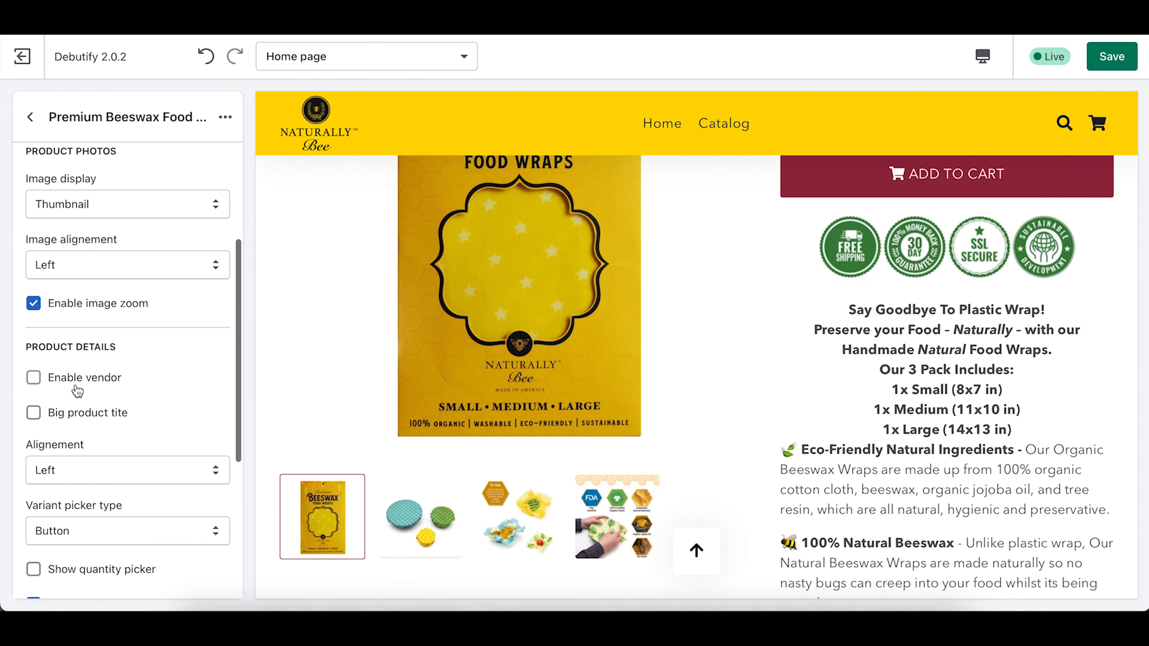
scroll(76, 390, "down", 2)
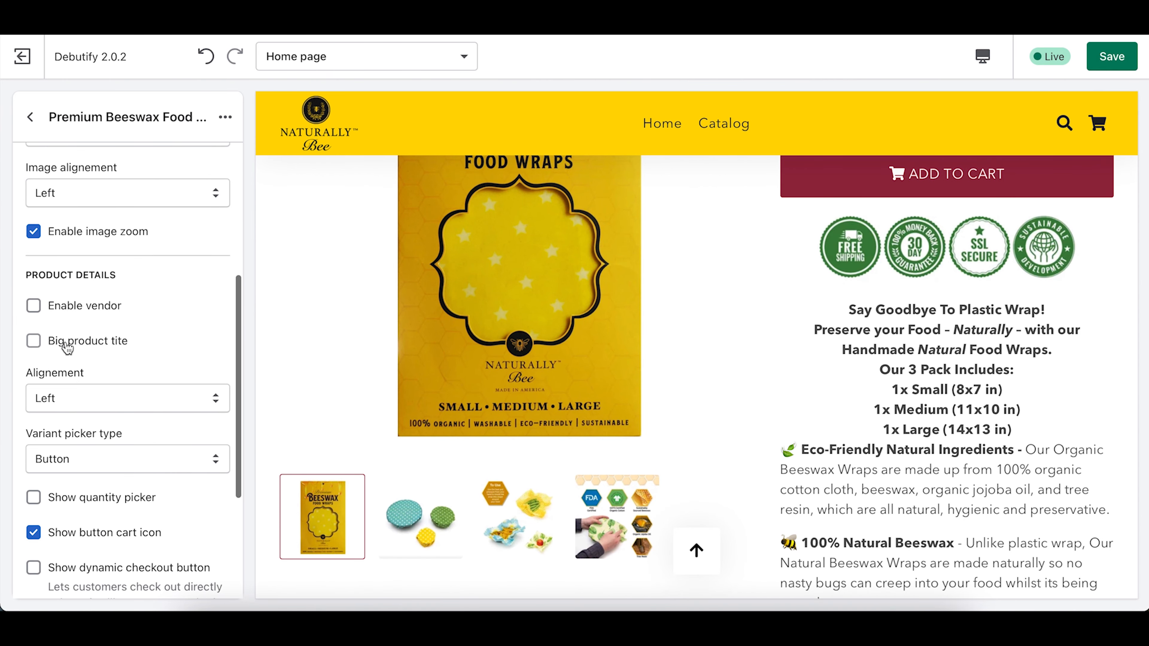
scroll(905, 358, "up", 6)
scroll(903, 361, "down", 1)
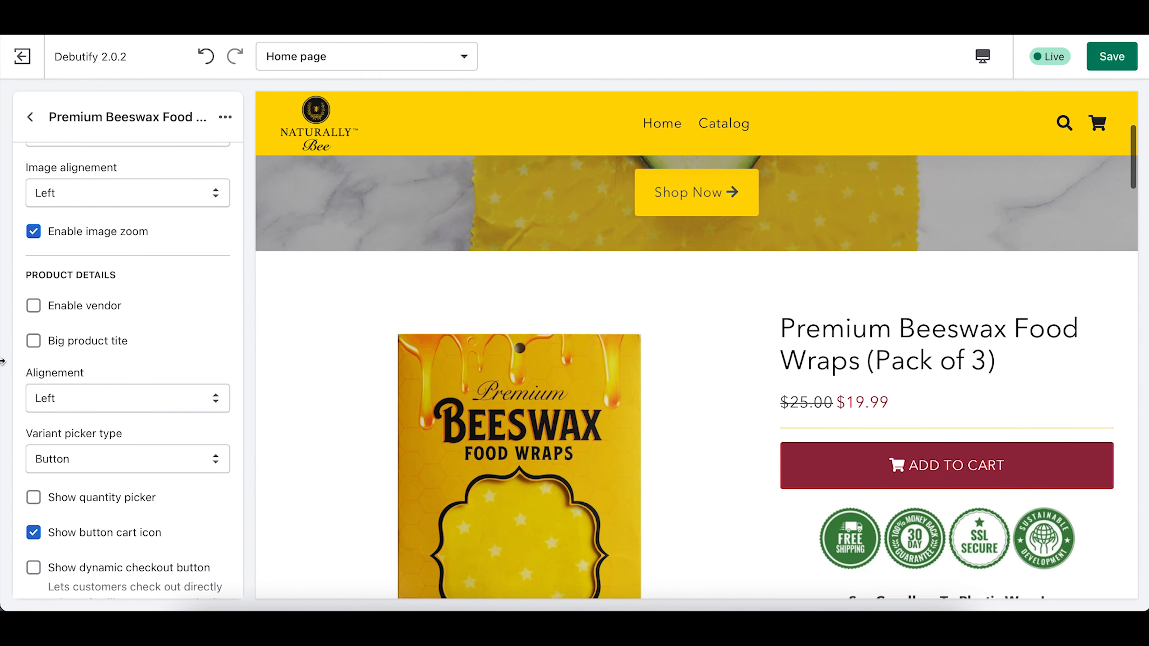
Step: Enable a larger title, quantity selector and dynamic checkout button, then save the theme
left_click(34, 342)
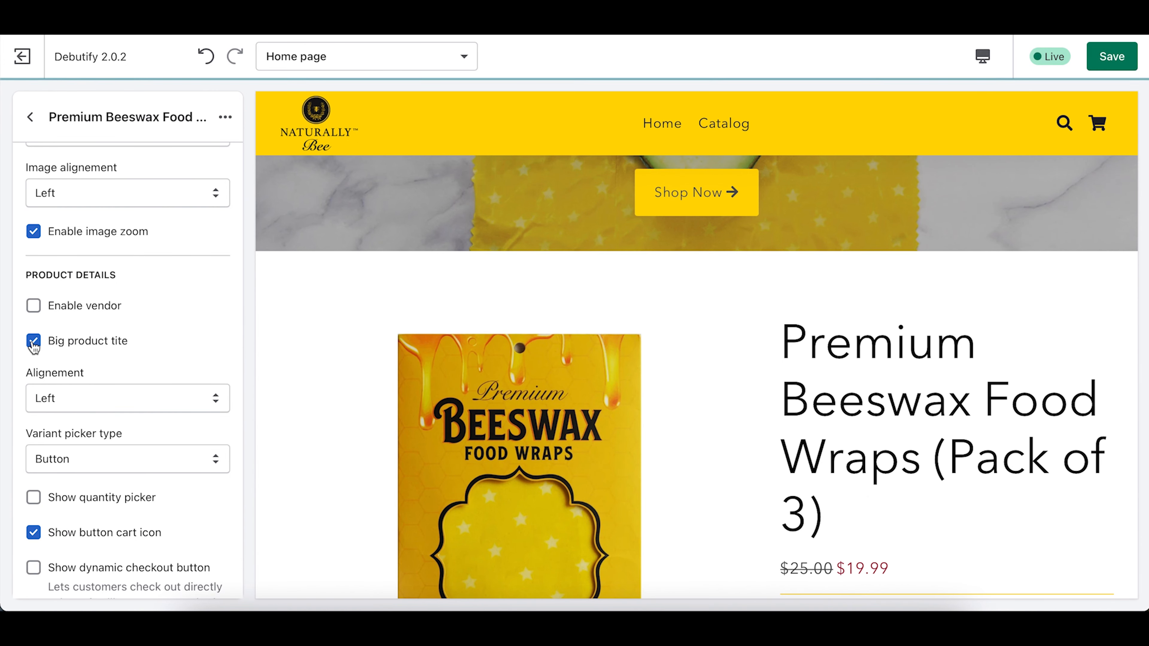
scroll(1015, 457, "down", 3)
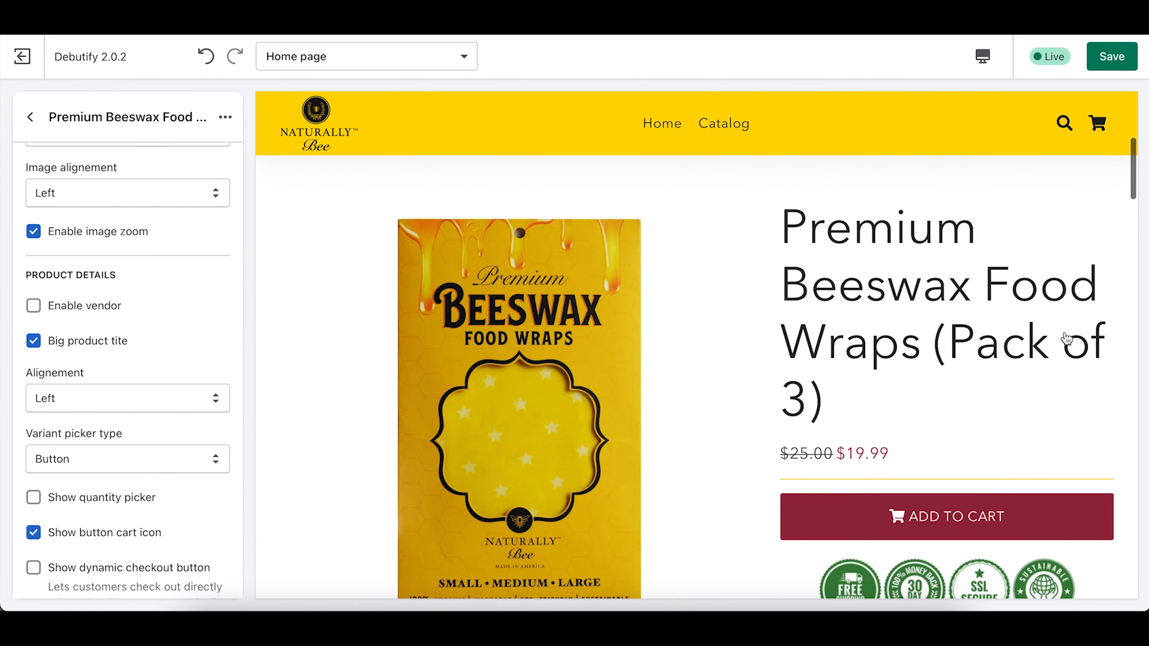
scroll(131, 457, "down", 4)
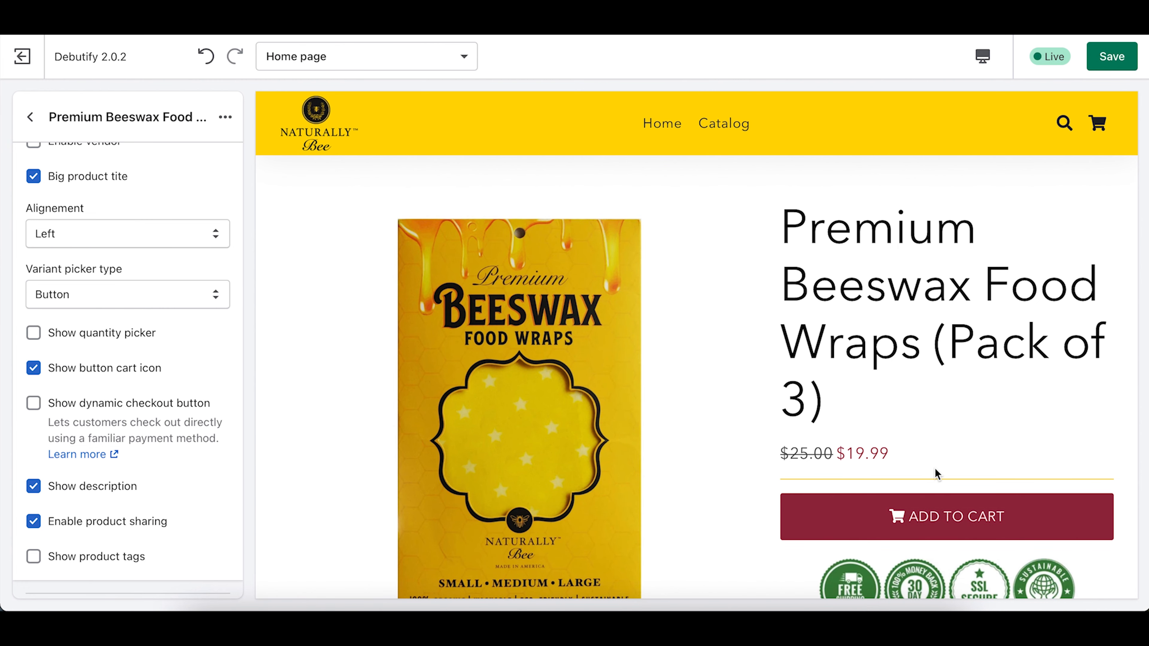
left_click(33, 334)
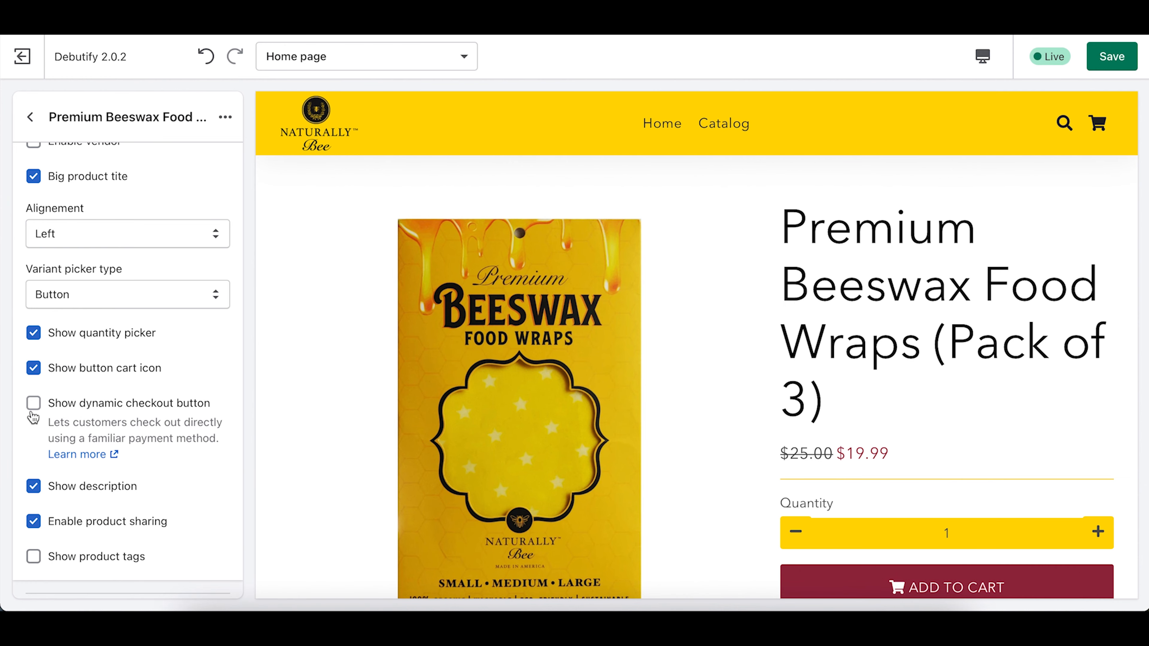
scroll(837, 351, "down", 4)
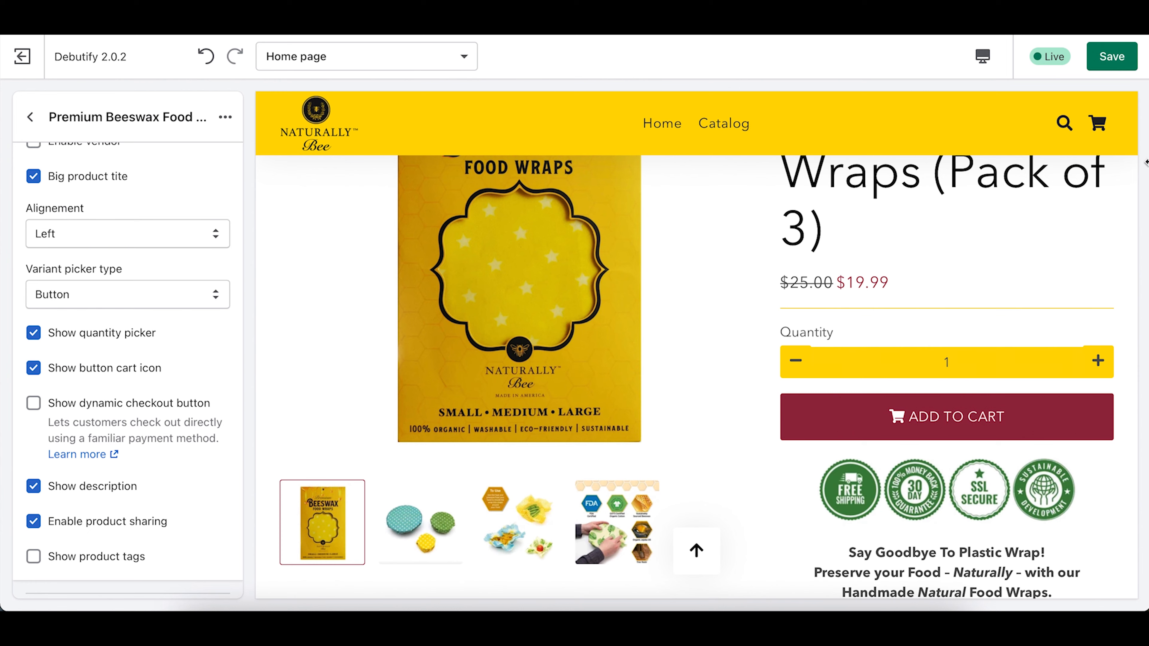
left_click(34, 404)
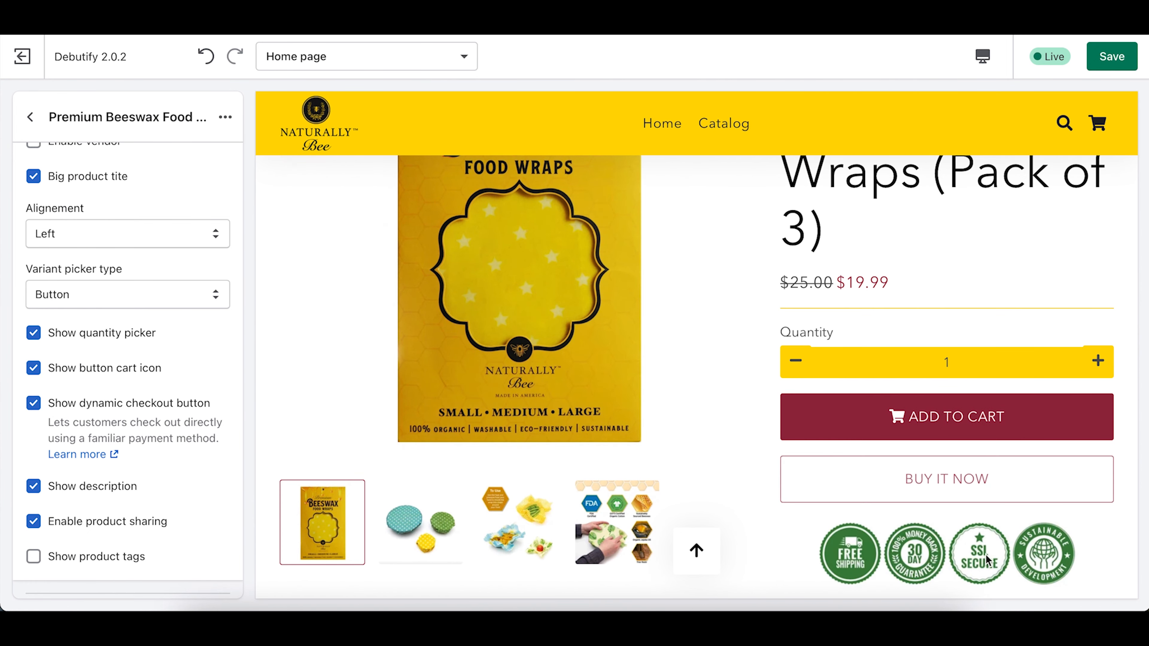
scroll(988, 561, "down", 2)
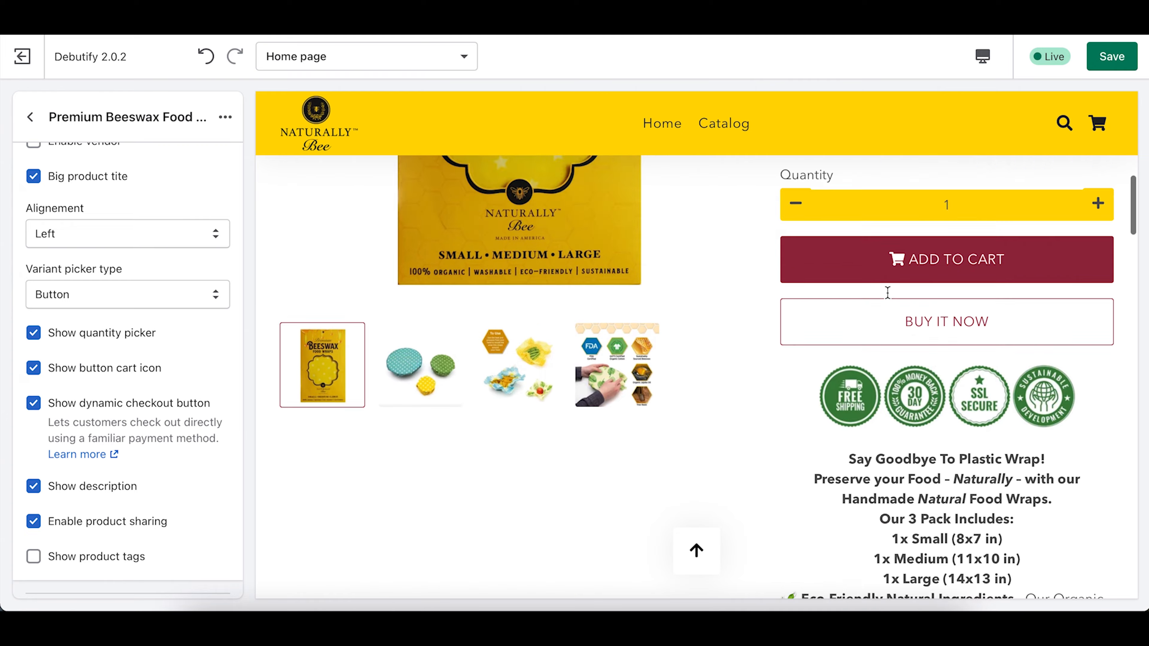
scroll(891, 290, "up", 8)
left_click(1116, 62)
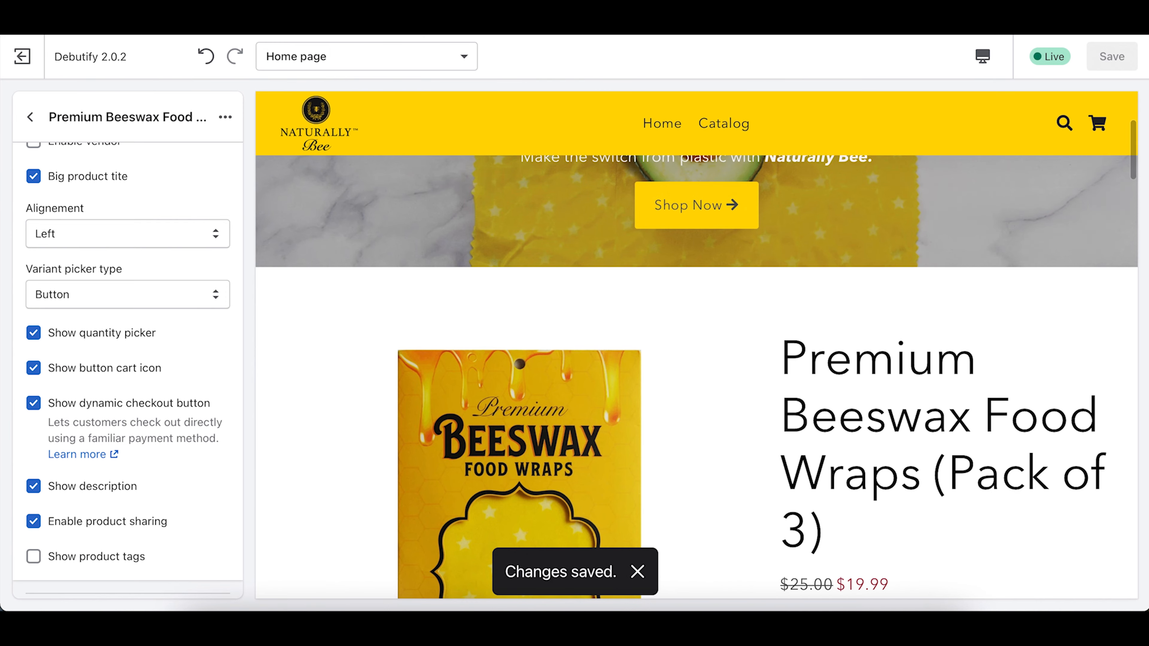
Step: Exit the theme editor and open the live storefront, dismissing the password notice
left_click(29, 116)
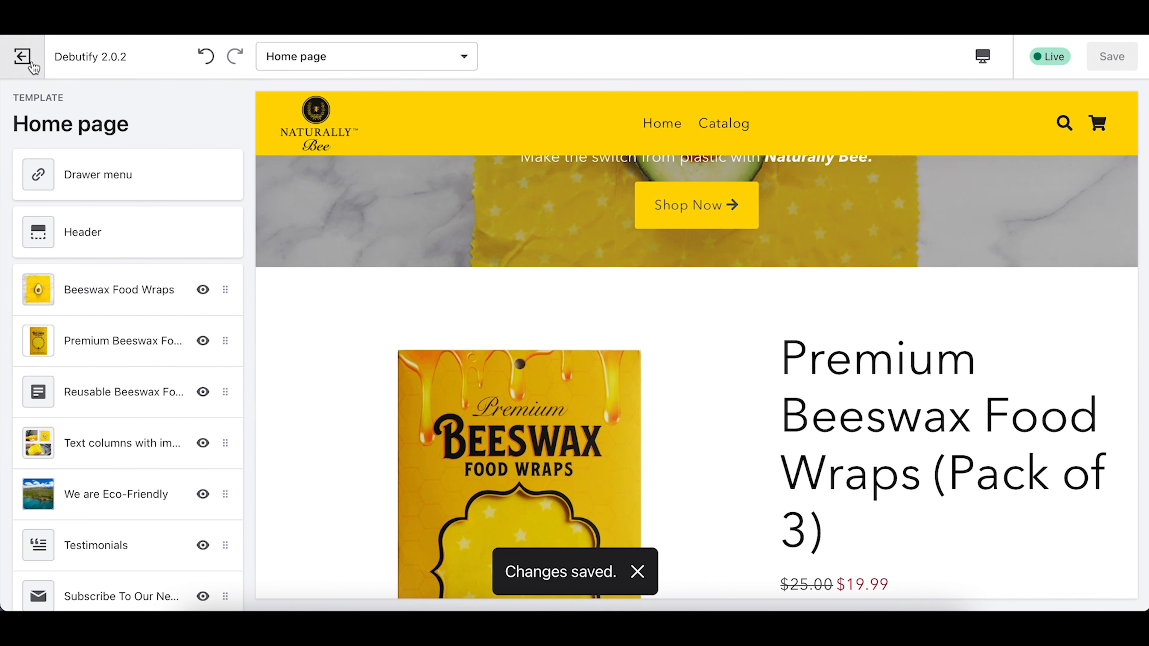
left_click(21, 56)
left_click(168, 352)
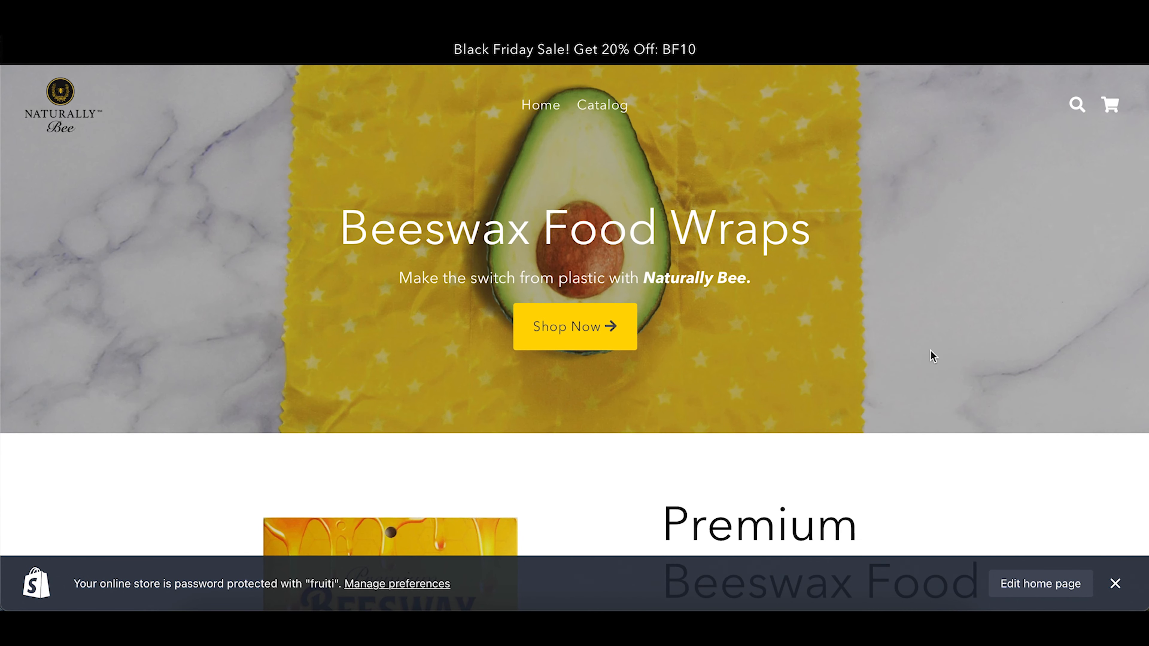
left_click(1125, 588)
Step: Scroll through the Natural Bee storefront home page down to the footer
scroll(787, 450, "down", 6)
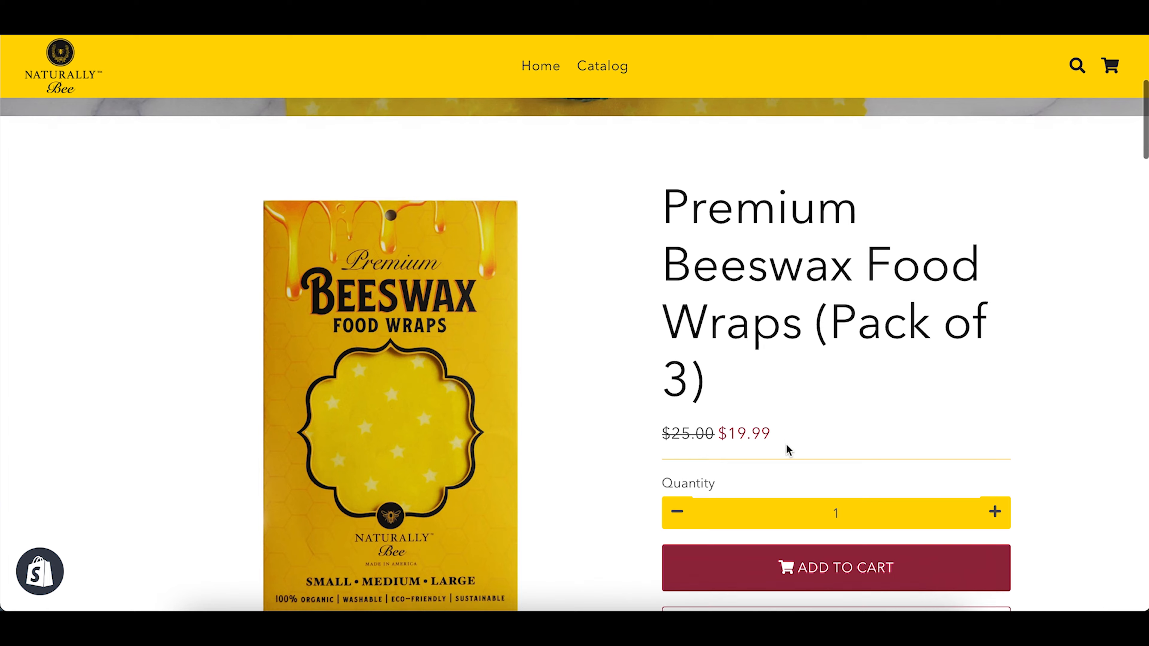
scroll(787, 449, "down", 3)
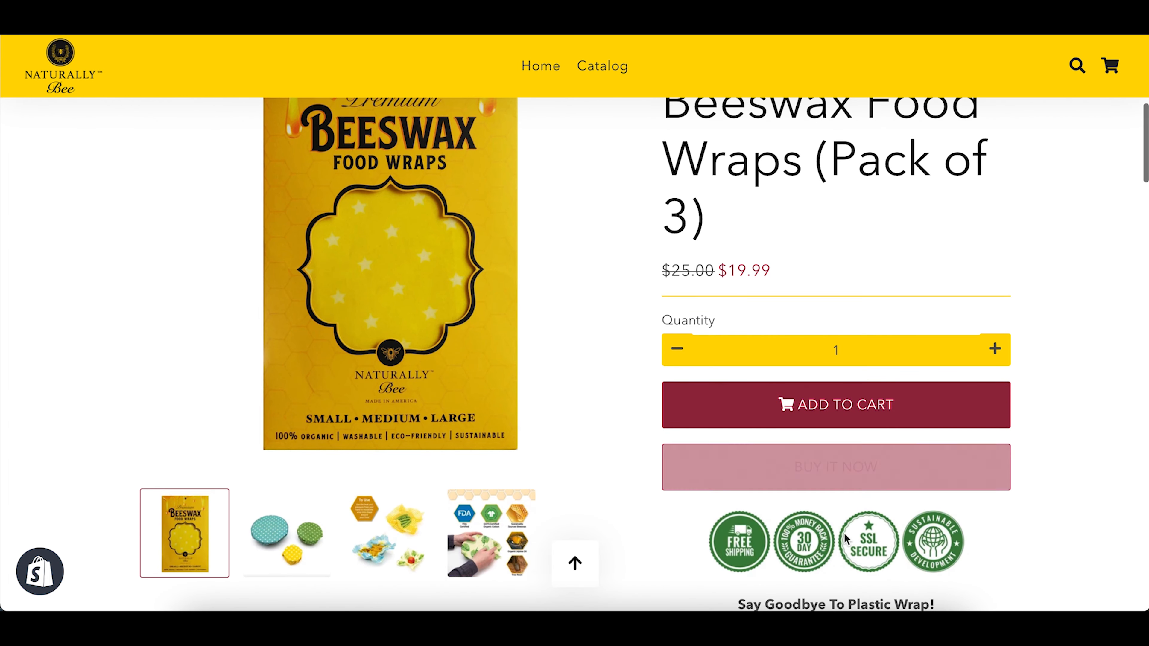
scroll(773, 548, "down", 6)
scroll(772, 547, "down", 15)
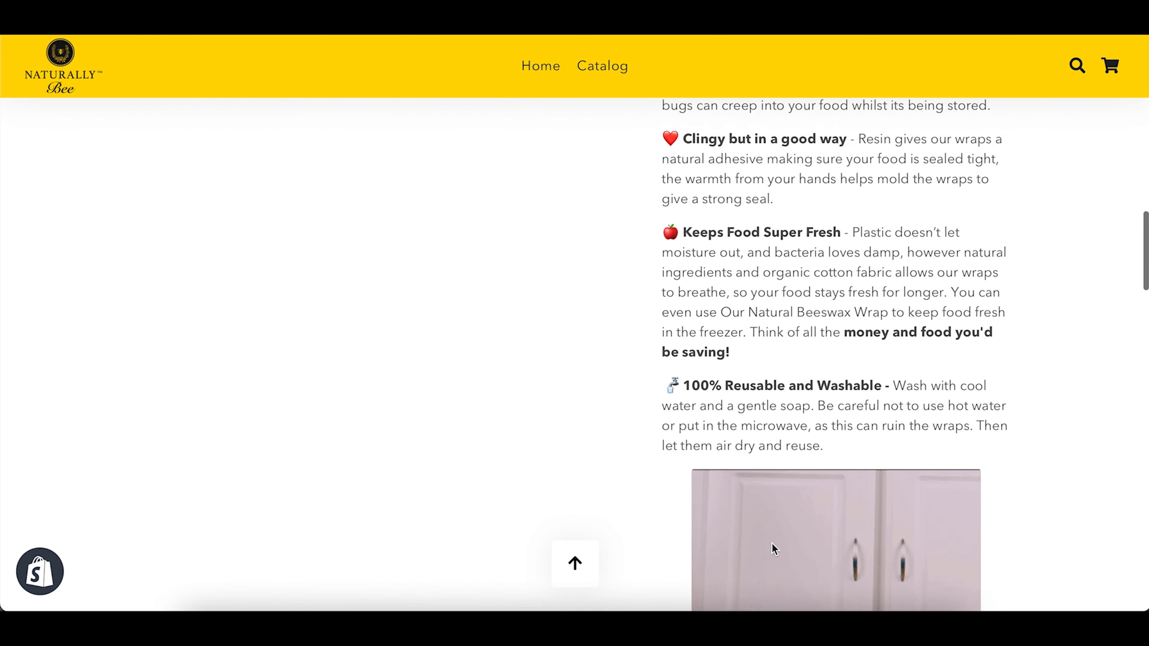
scroll(810, 369, "down", 12)
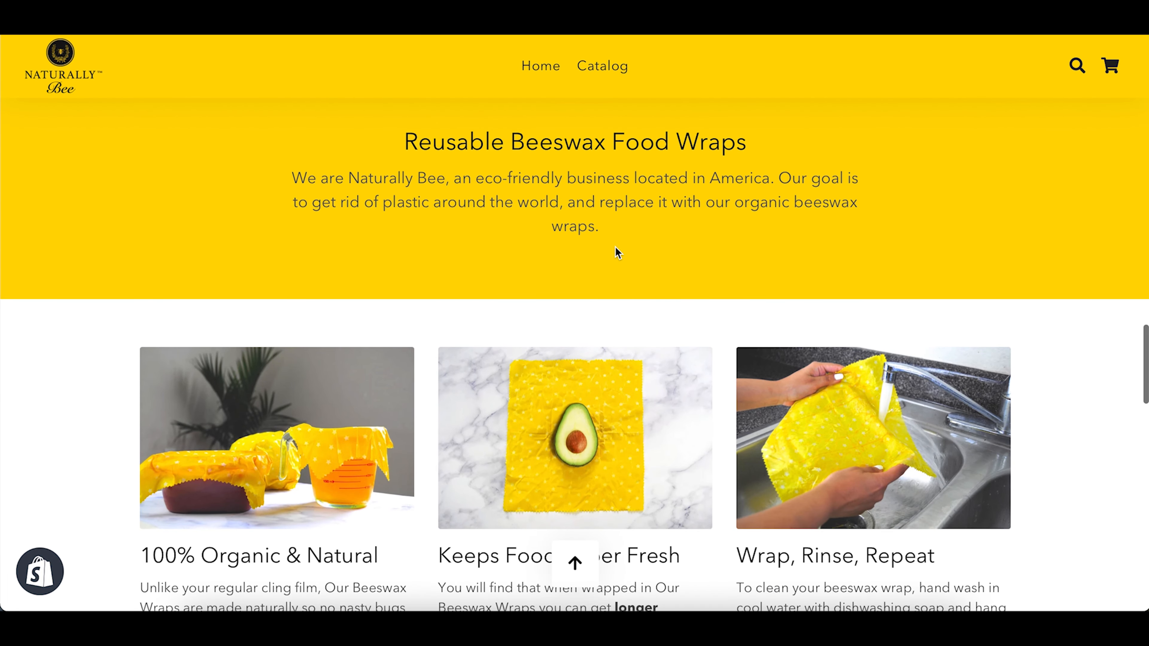
scroll(618, 252, "down", 4)
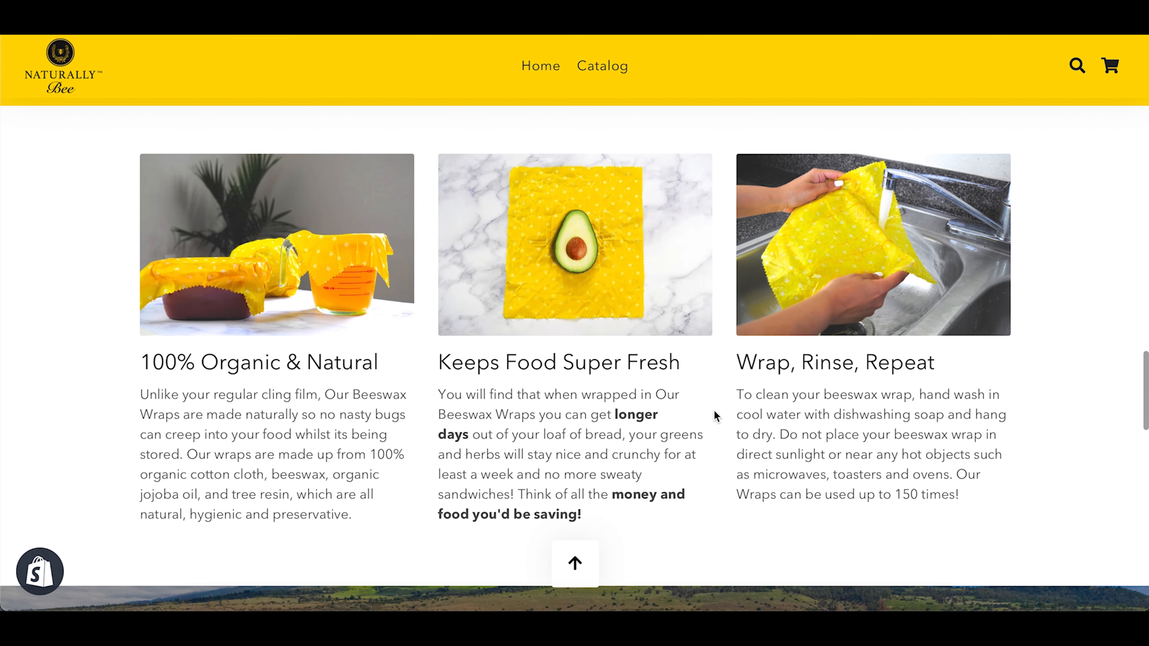
scroll(714, 412, "down", 10)
scroll(714, 411, "down", 9)
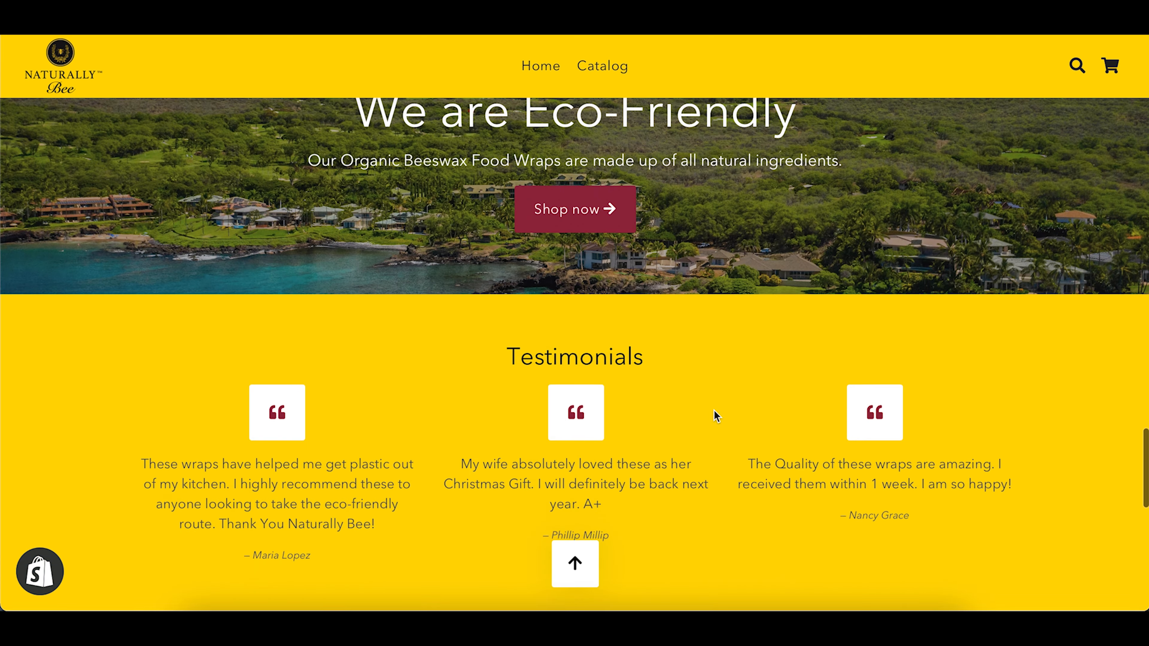
scroll(714, 410, "down", 8)
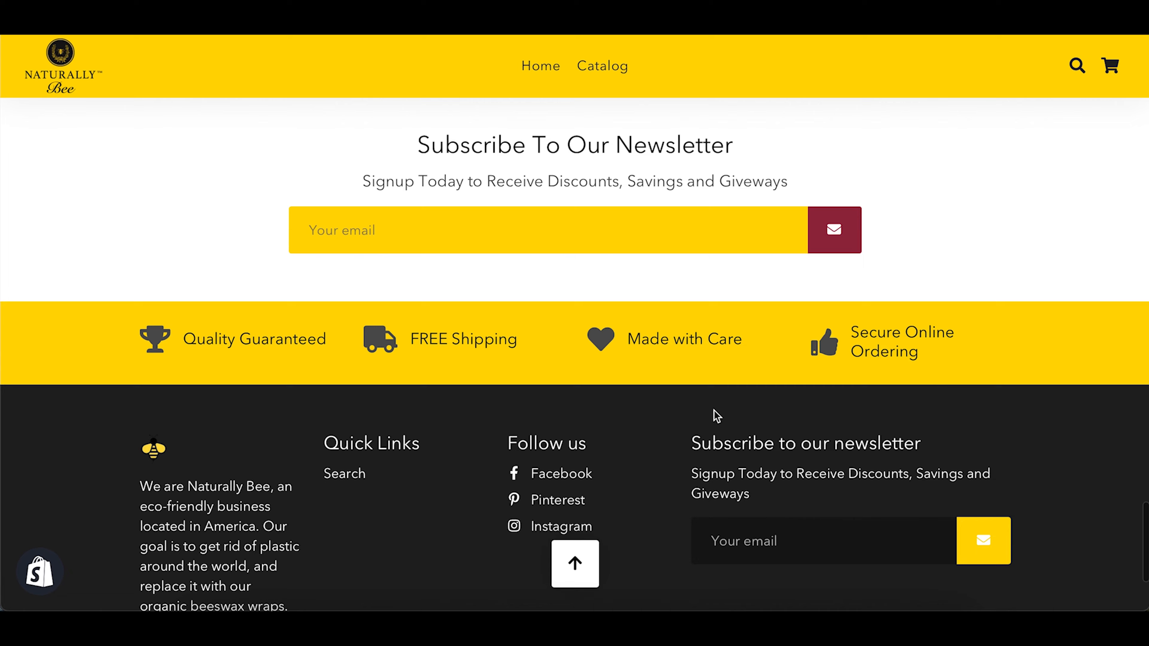
scroll(714, 411, "up", 20)
scroll(714, 410, "up", 15)
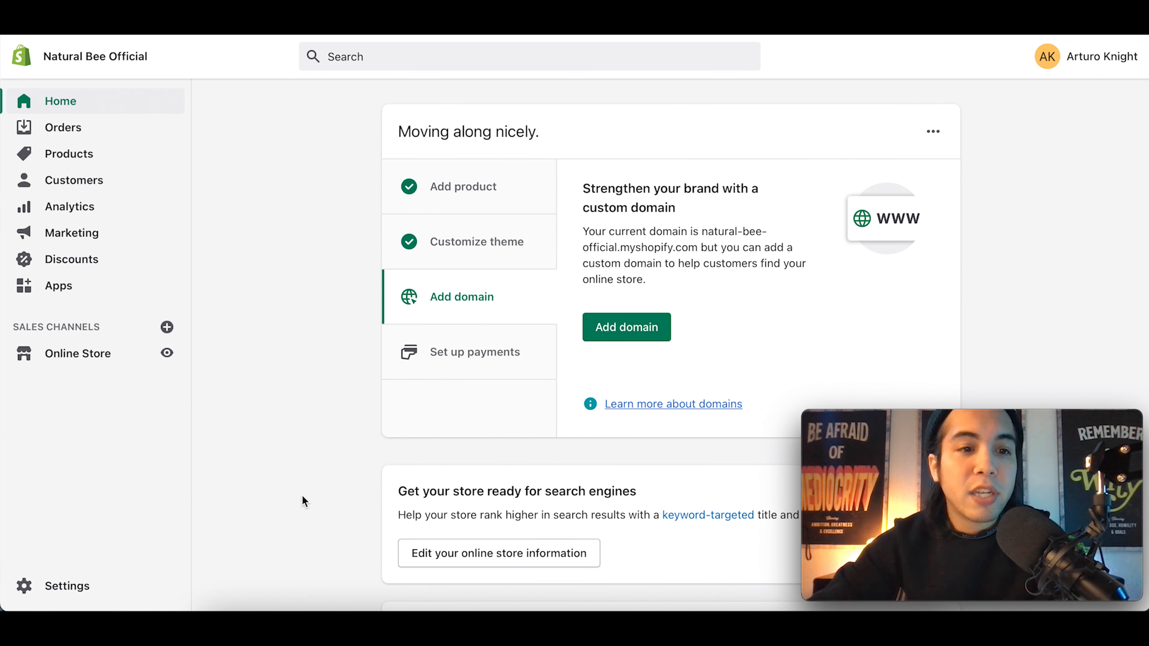
Step: Delete the existing Contact Us page from the Pages list
left_click(92, 362)
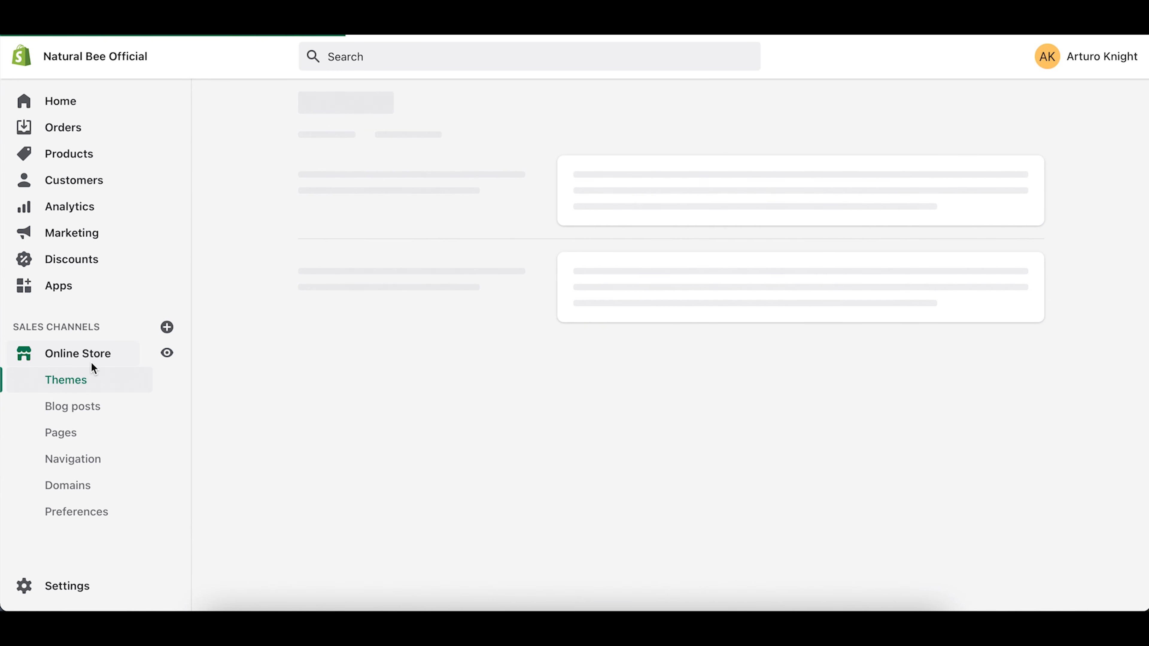
left_click(71, 436)
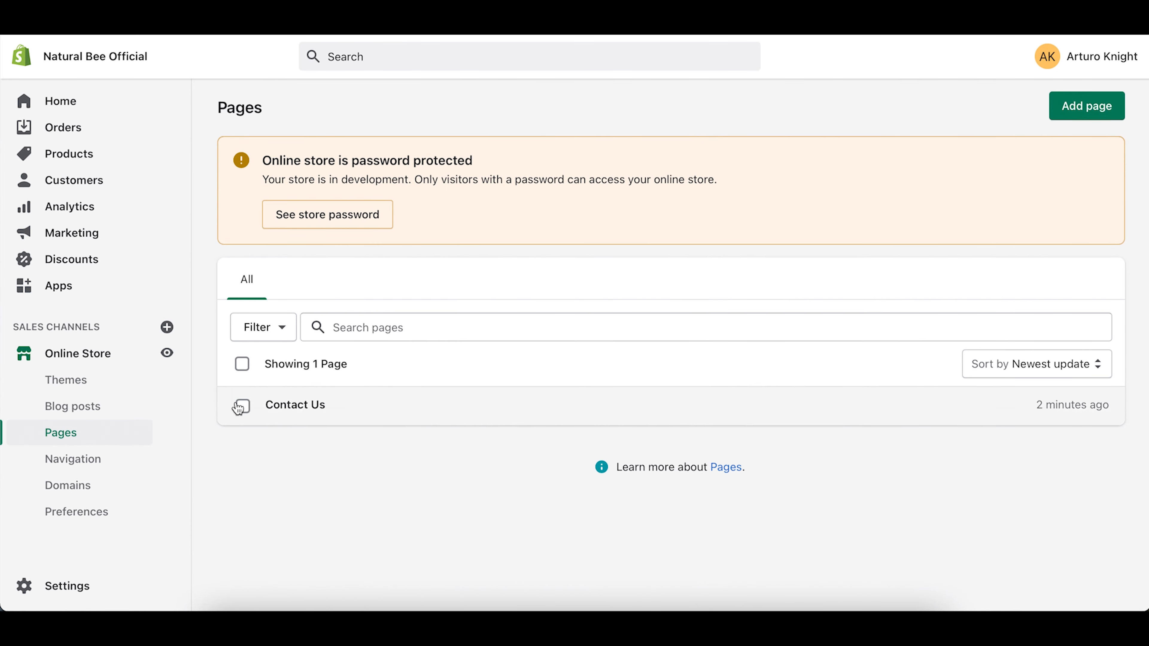
left_click(243, 406)
left_click(552, 374)
left_click(502, 473)
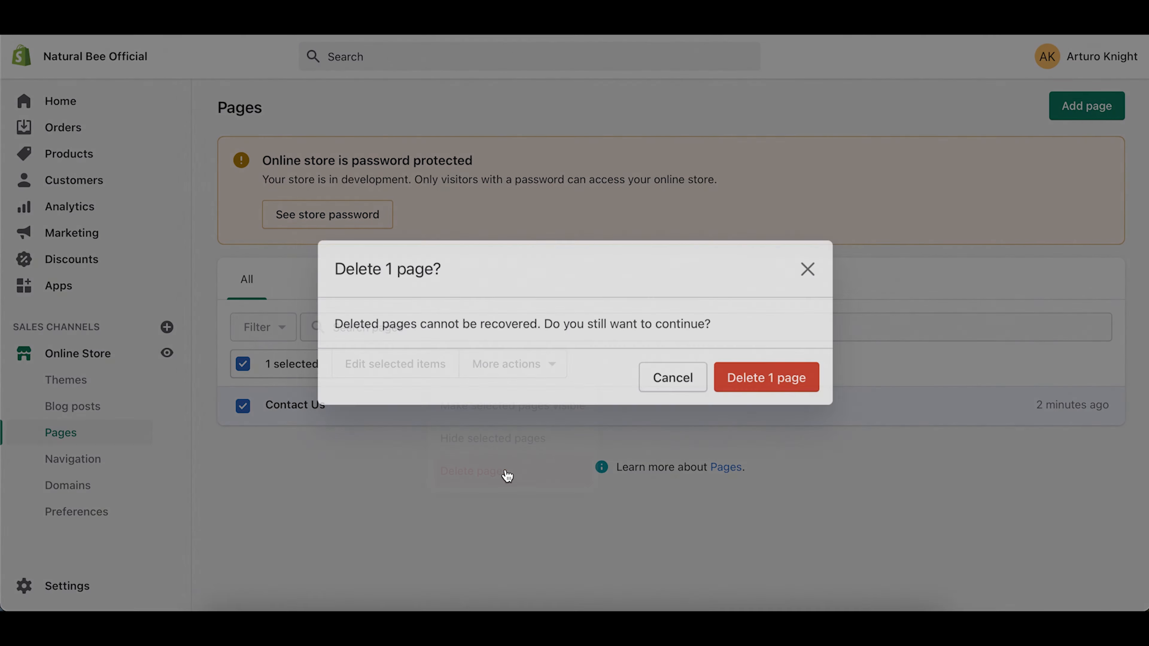
left_click(787, 373)
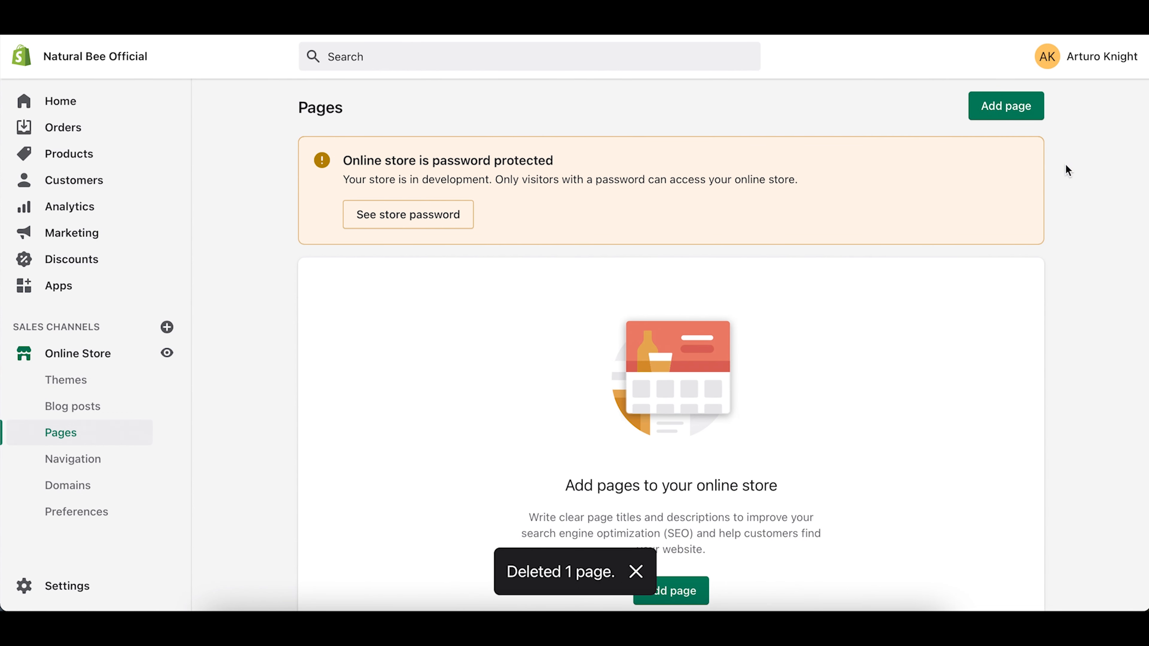
Step: Create and save a new 'Contact Us' page using the page.contact template
left_click(1023, 104)
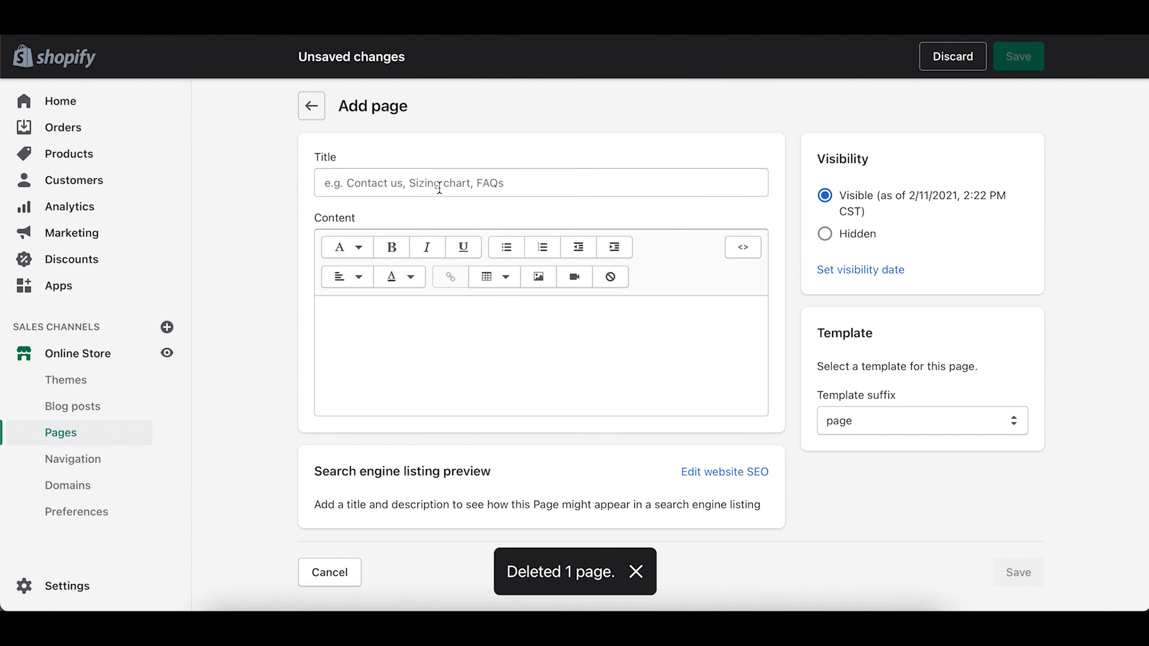
left_click(440, 191)
type("Contact Us")
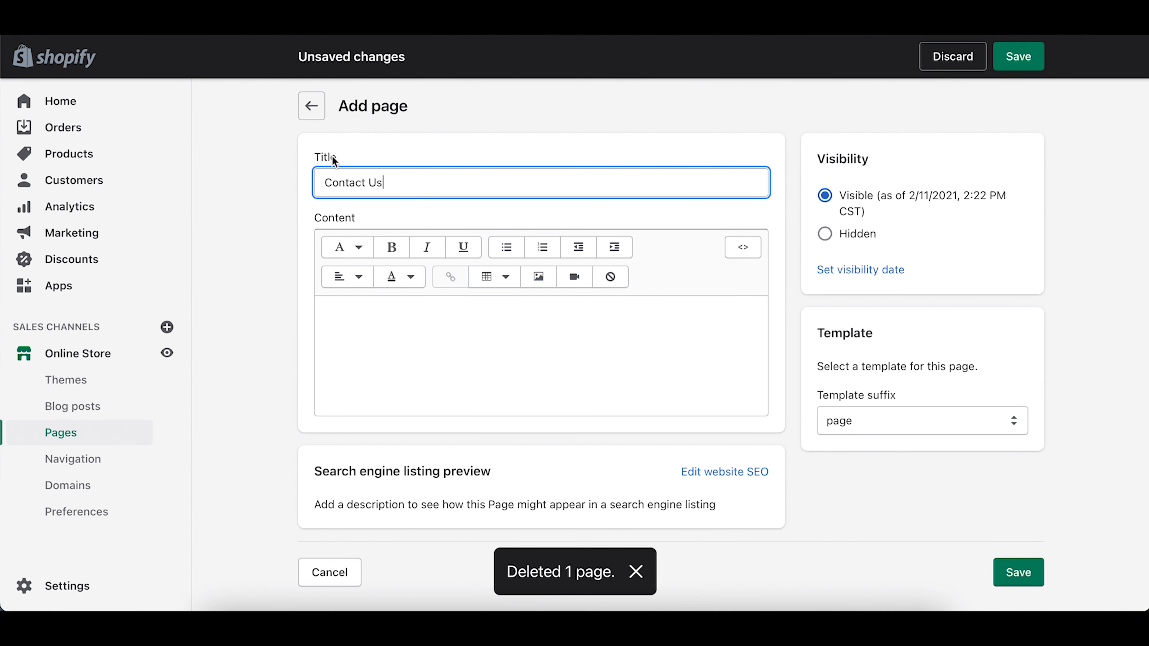
left_click(469, 345)
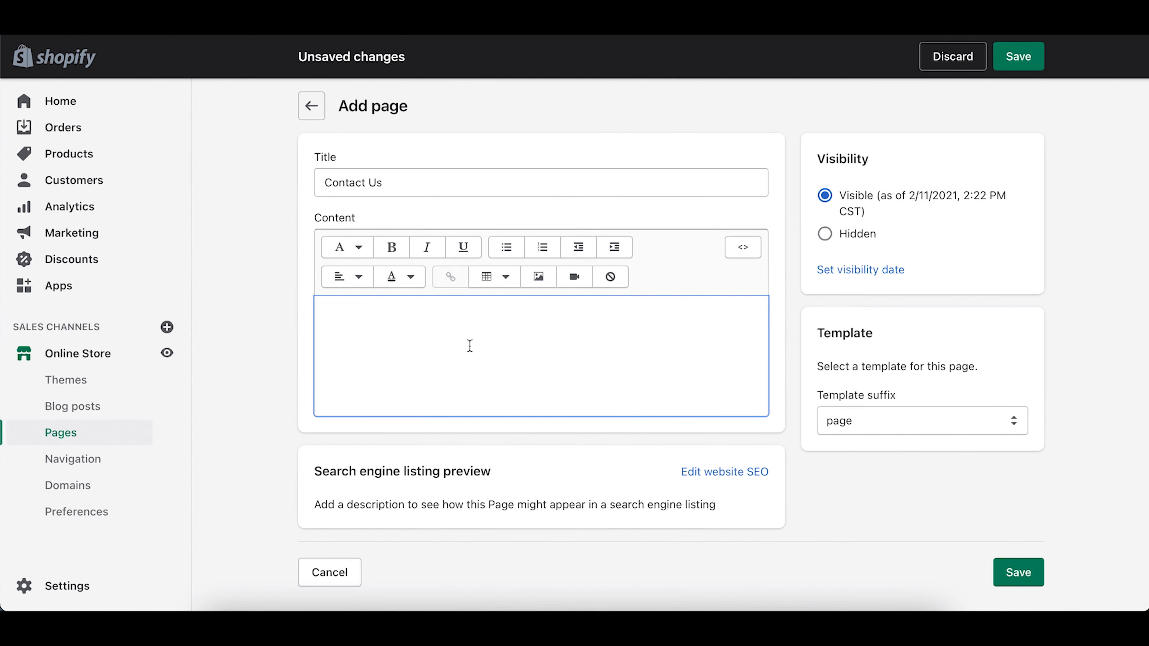
left_click(1015, 423)
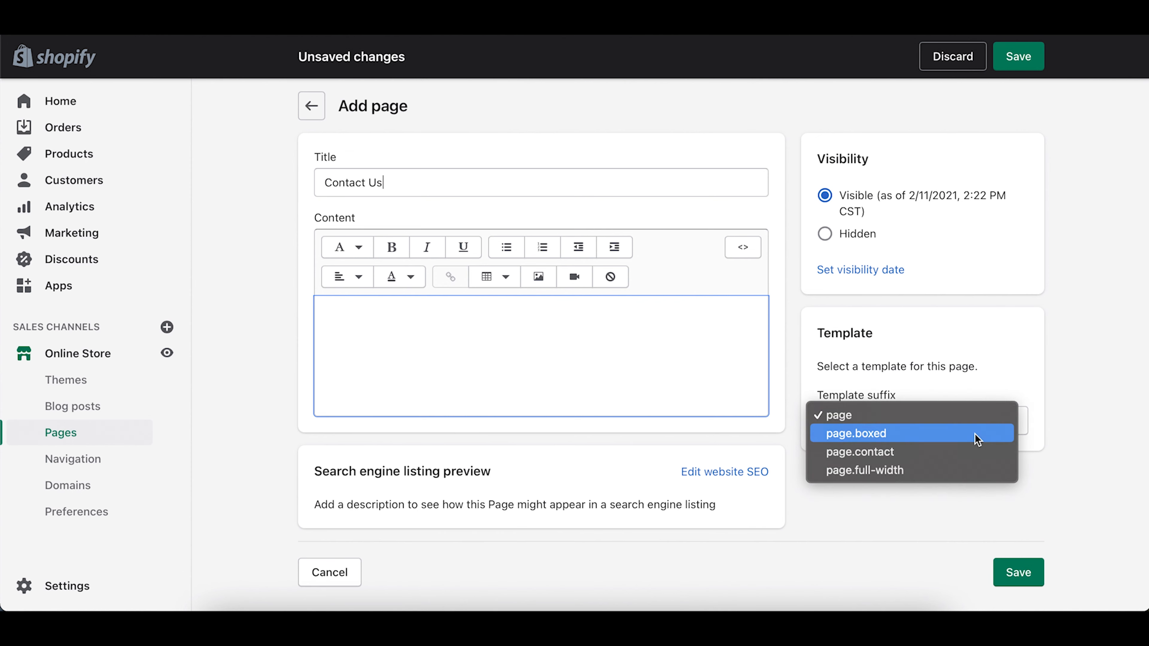
left_click(933, 453)
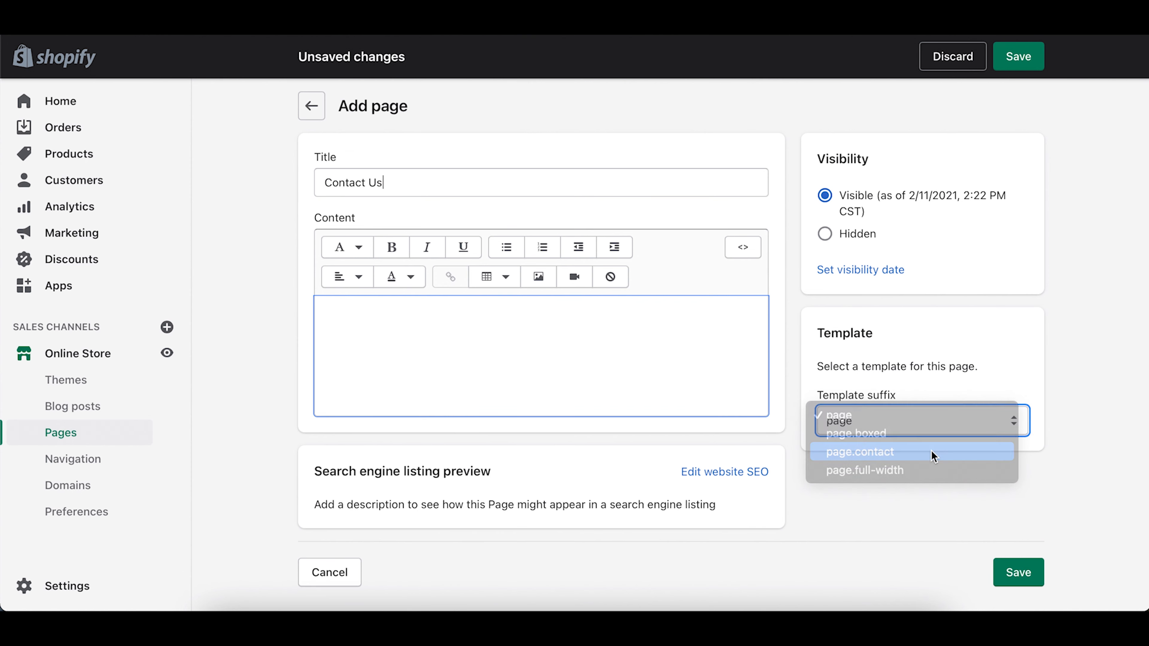
left_click(913, 427)
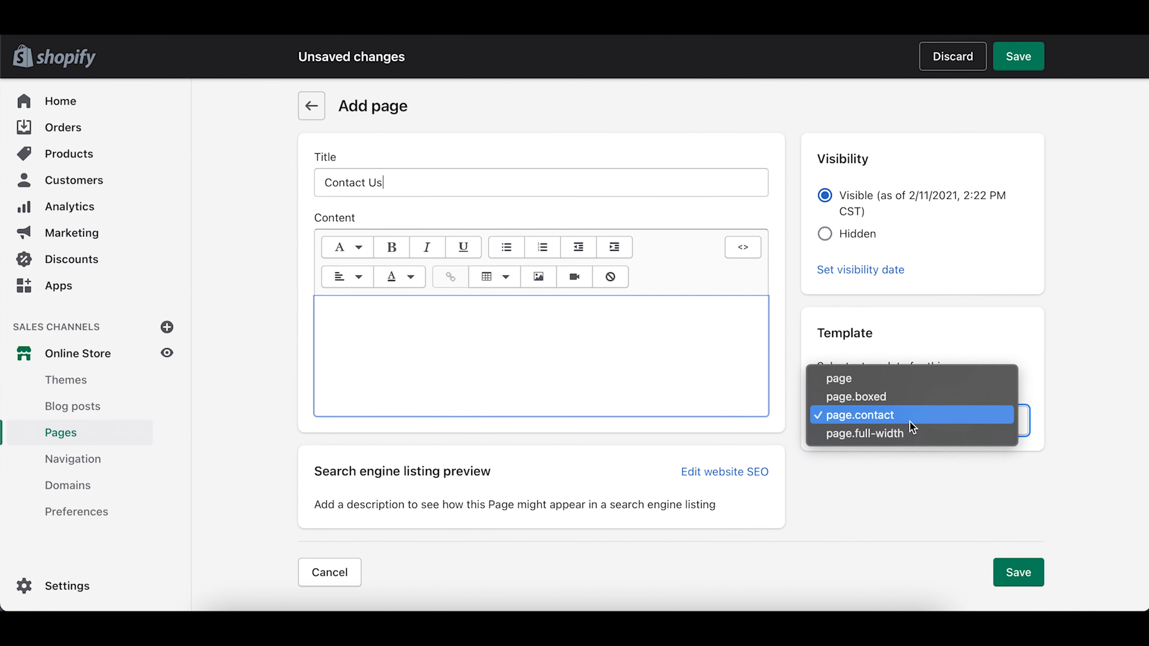
left_click(884, 428)
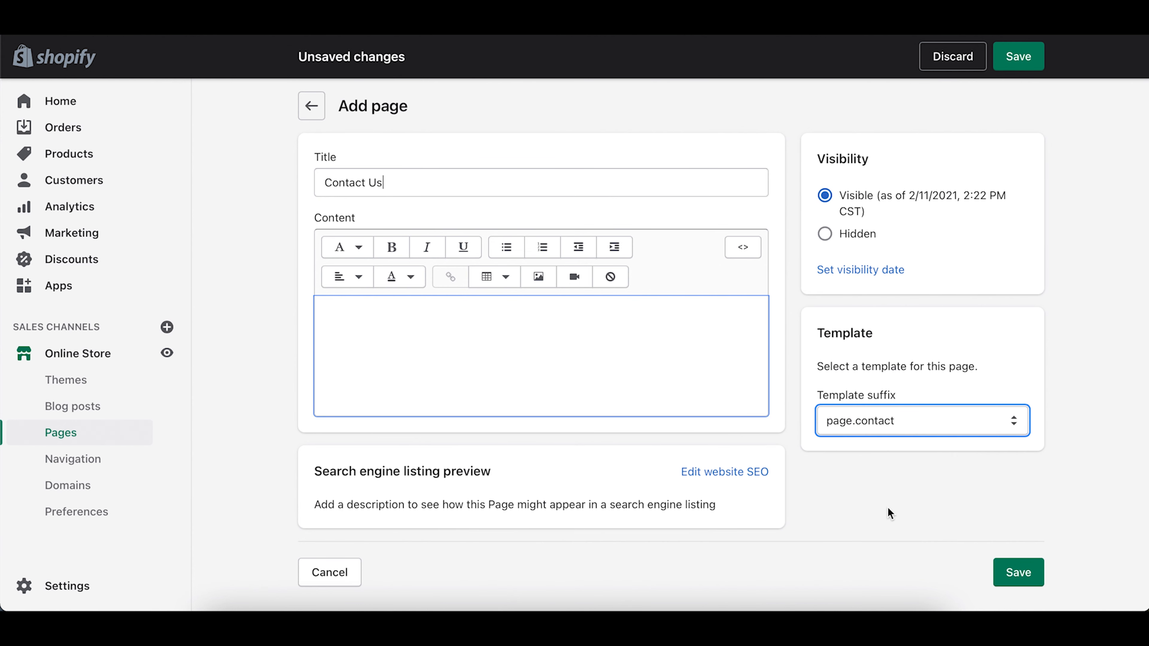
left_click(1018, 573)
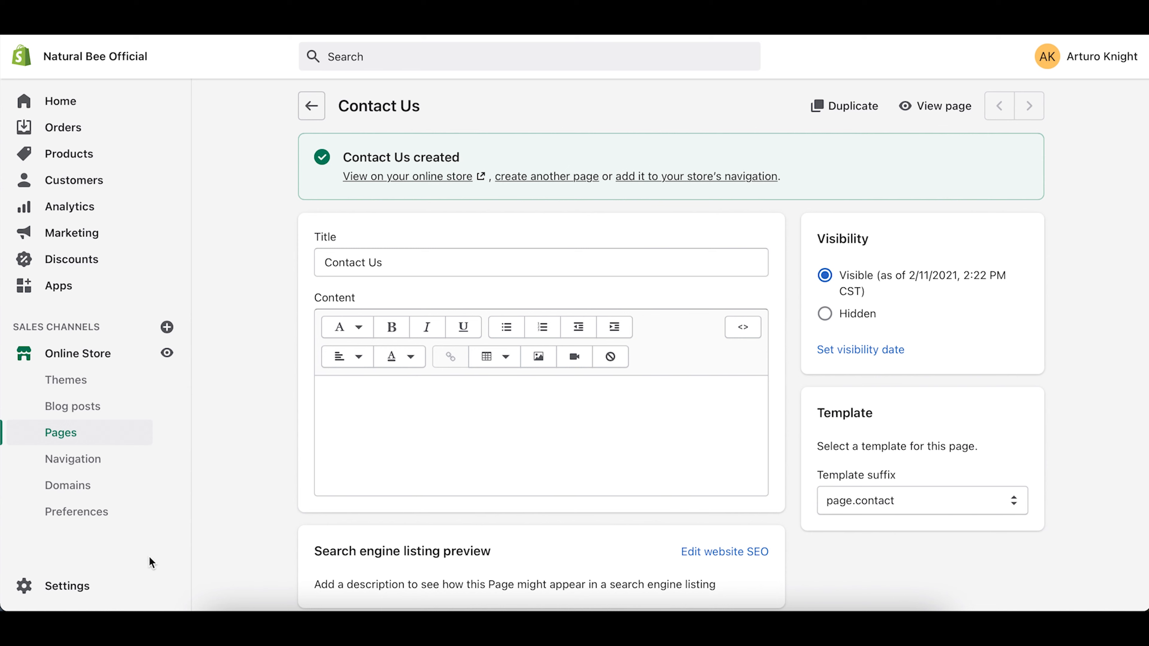
Step: In Settings > Legal, fill the Refund policy from its template
left_click(62, 588)
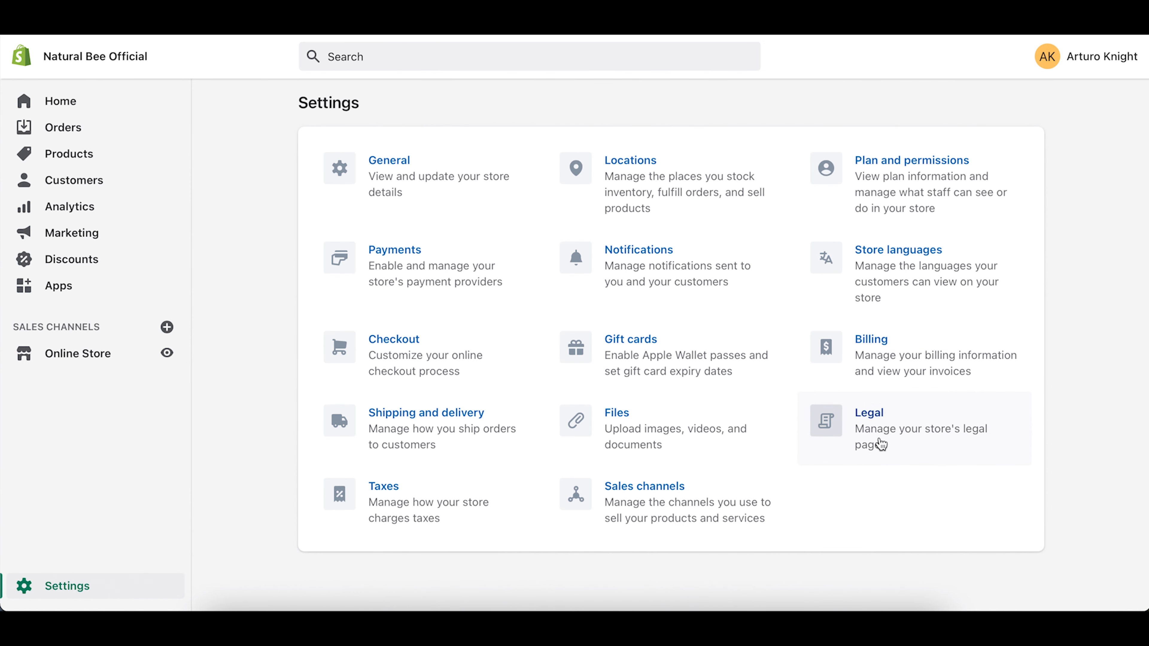
left_click(878, 417)
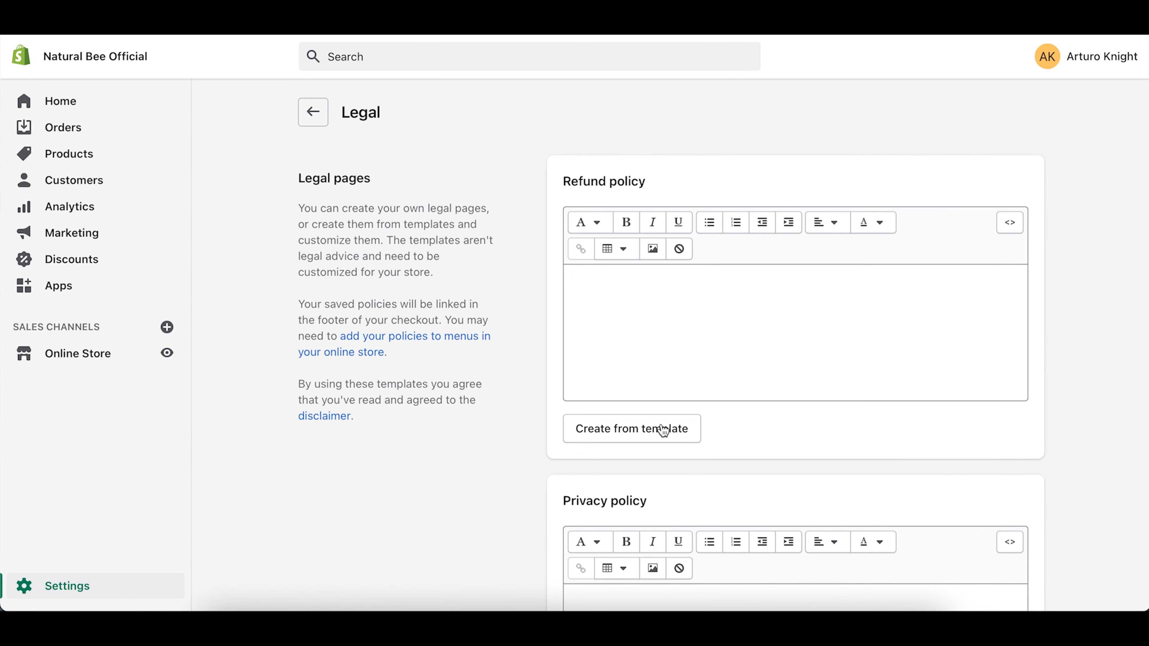
left_click(645, 433)
Step: Delete the 'To start a return' paragraphs and the blank lines before Damages and issues
left_click_drag(984, 475, 509, 398)
key("BackSpace")
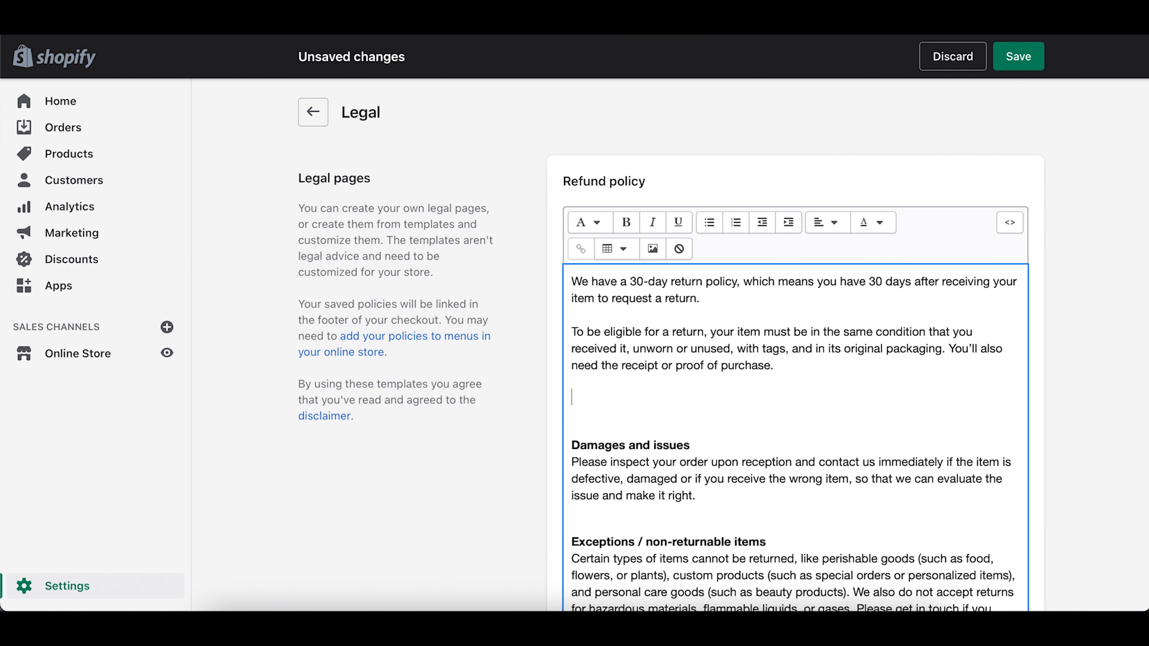
key("BackSpace")
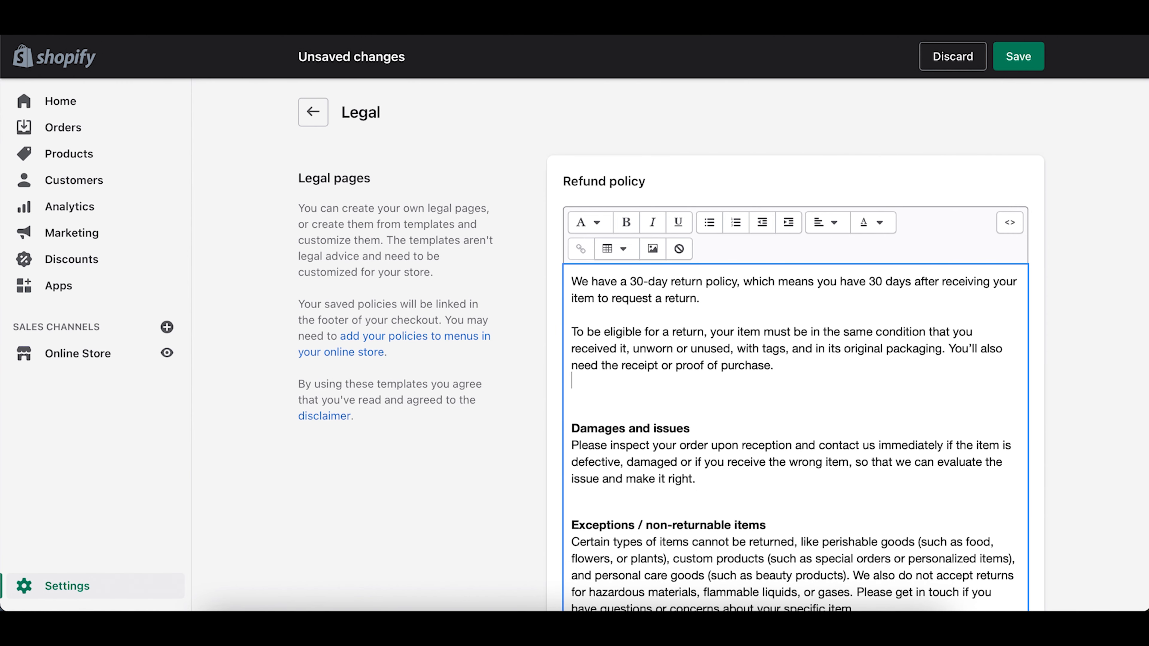
key("BackSpace")
scroll(502, 506, "down", 3)
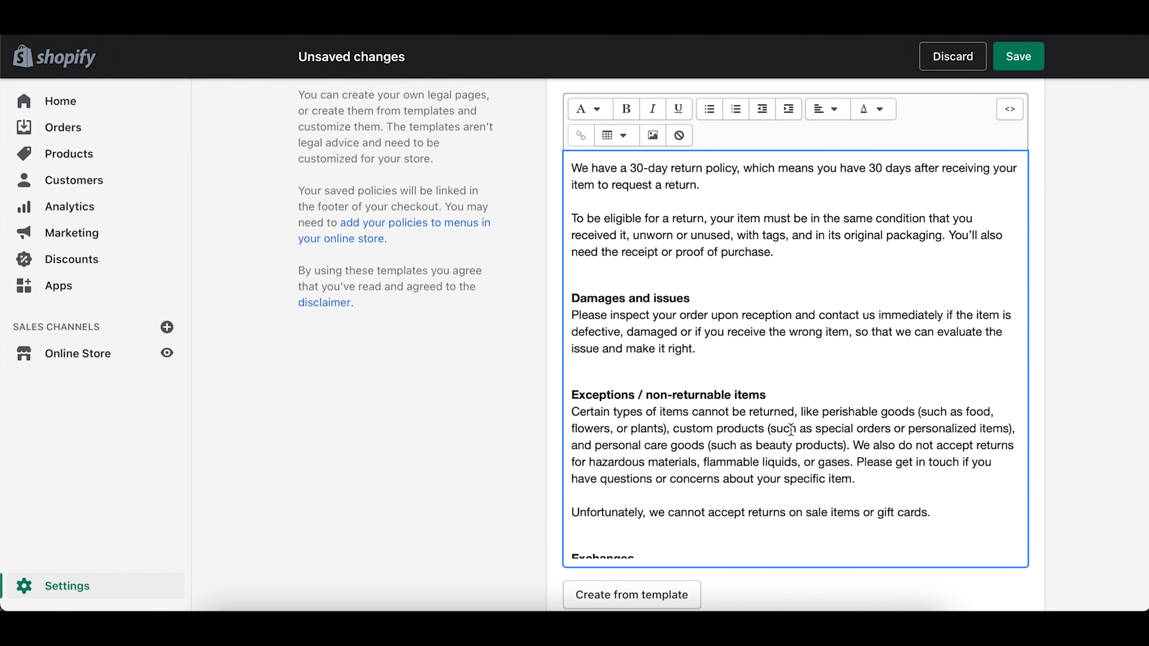
scroll(791, 430, "down", 2)
scroll(750, 462, "down", 4)
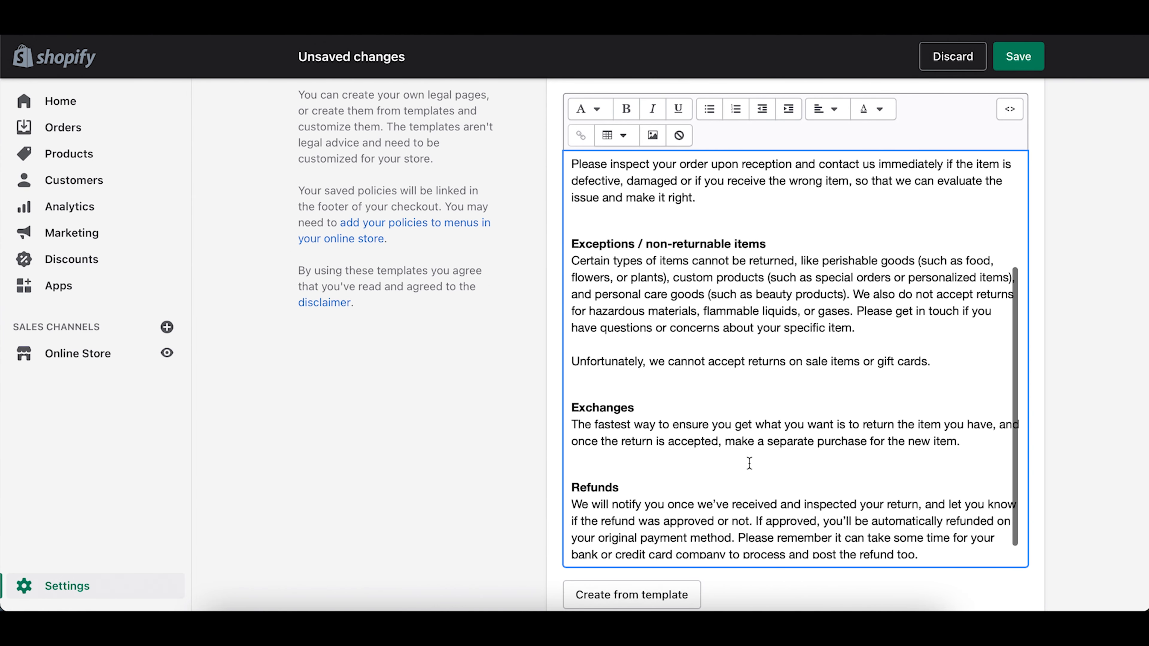
scroll(684, 466, "up", 3)
scroll(684, 466, "up", 4)
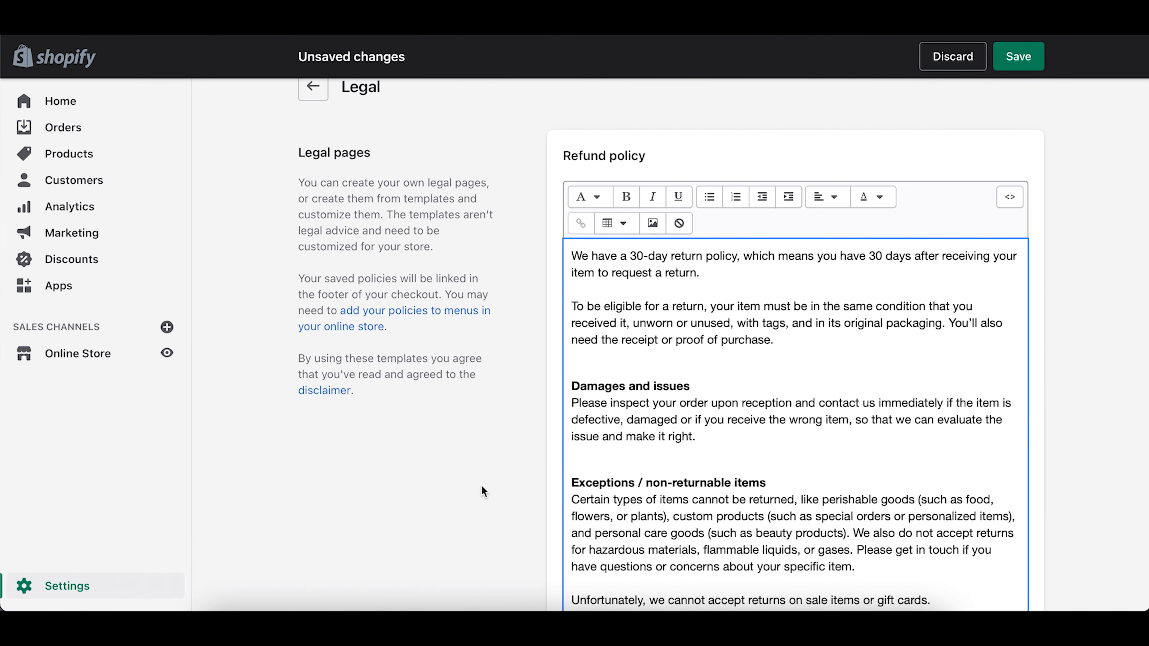
scroll(481, 485, "down", 10)
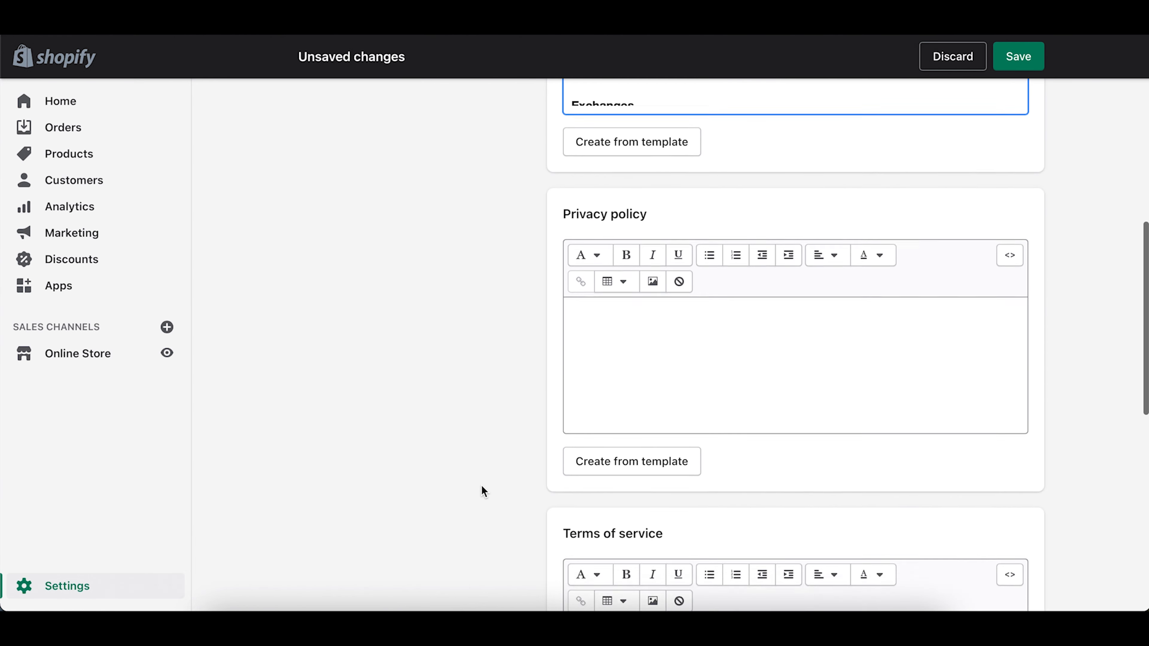
Step: Insert the standard privacy policy template text into the empty Privacy policy
left_click(598, 472)
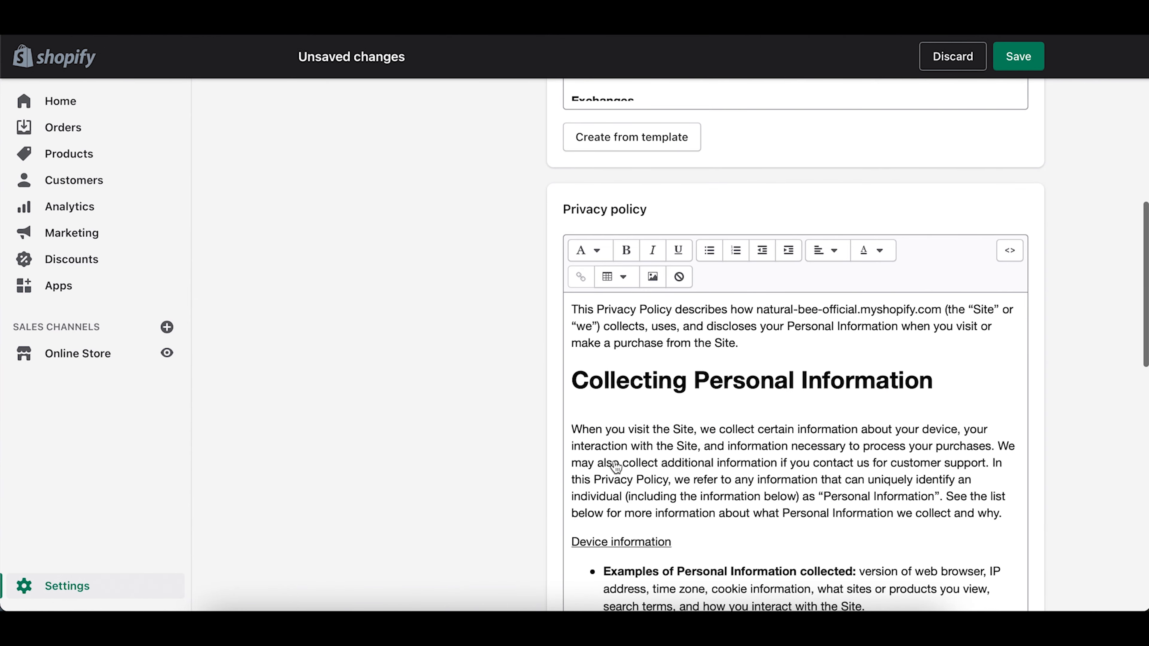
scroll(459, 446, "down", 3)
scroll(460, 446, "down", 1)
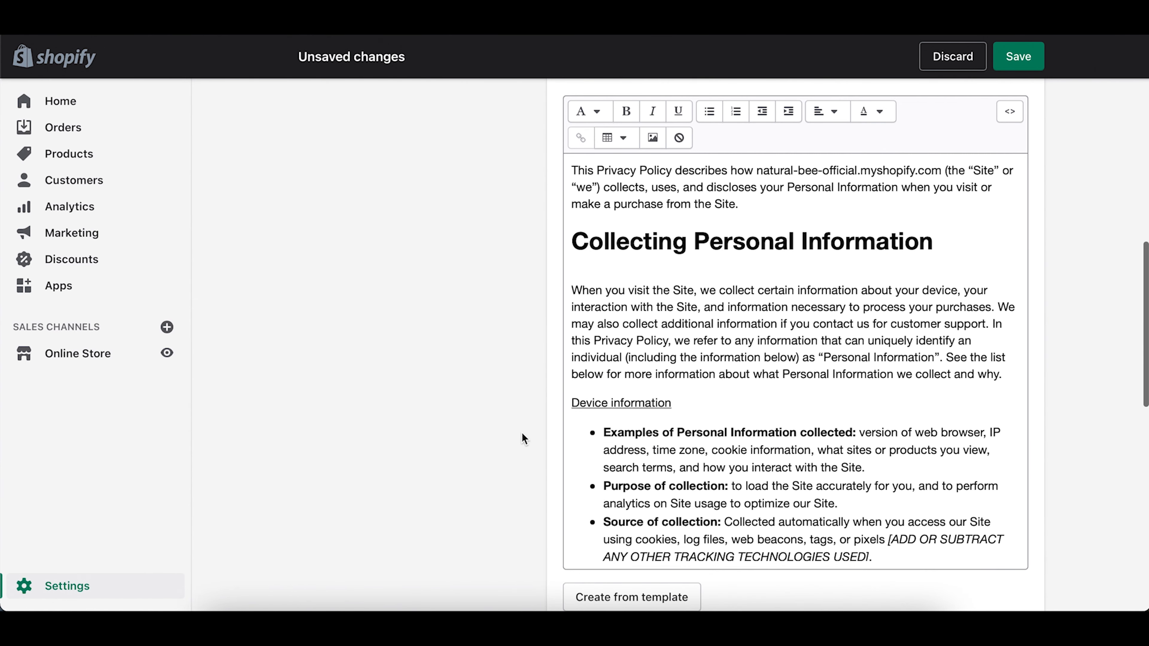
scroll(784, 404, "down", 4)
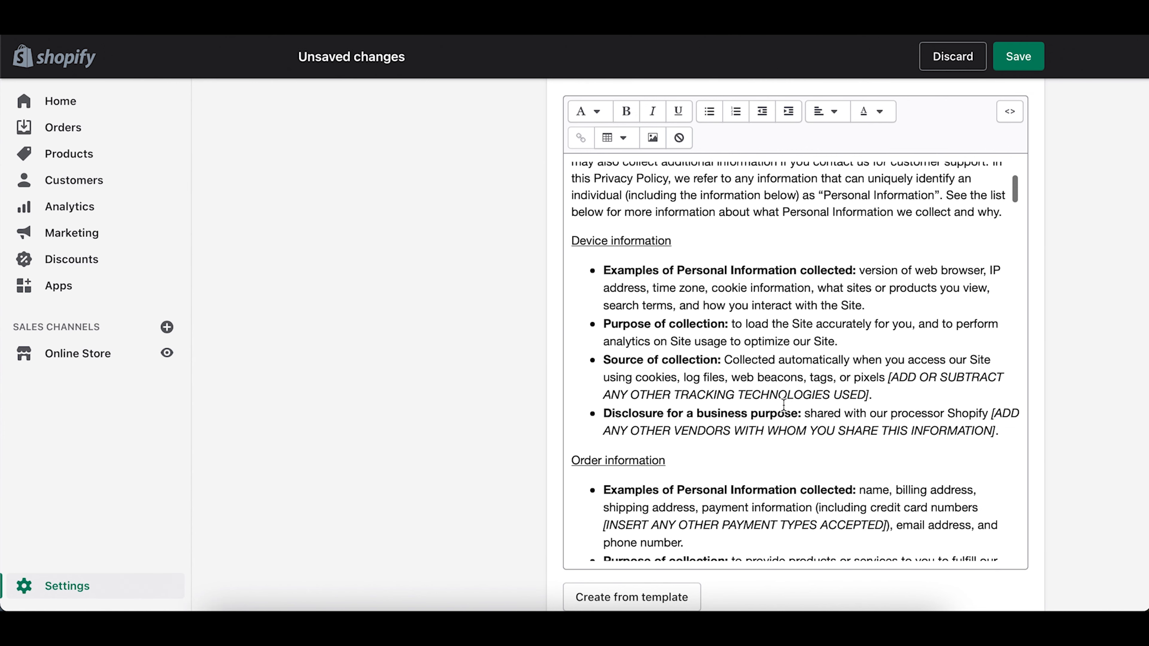
Step: Review the bracketed tracking-technologies, other-vendors and modifications placeholders through to the Contact section
left_click_drag(888, 377, 891, 395)
left_click_drag(991, 414, 997, 432)
left_click(901, 465)
scroll(882, 470, "down", 10)
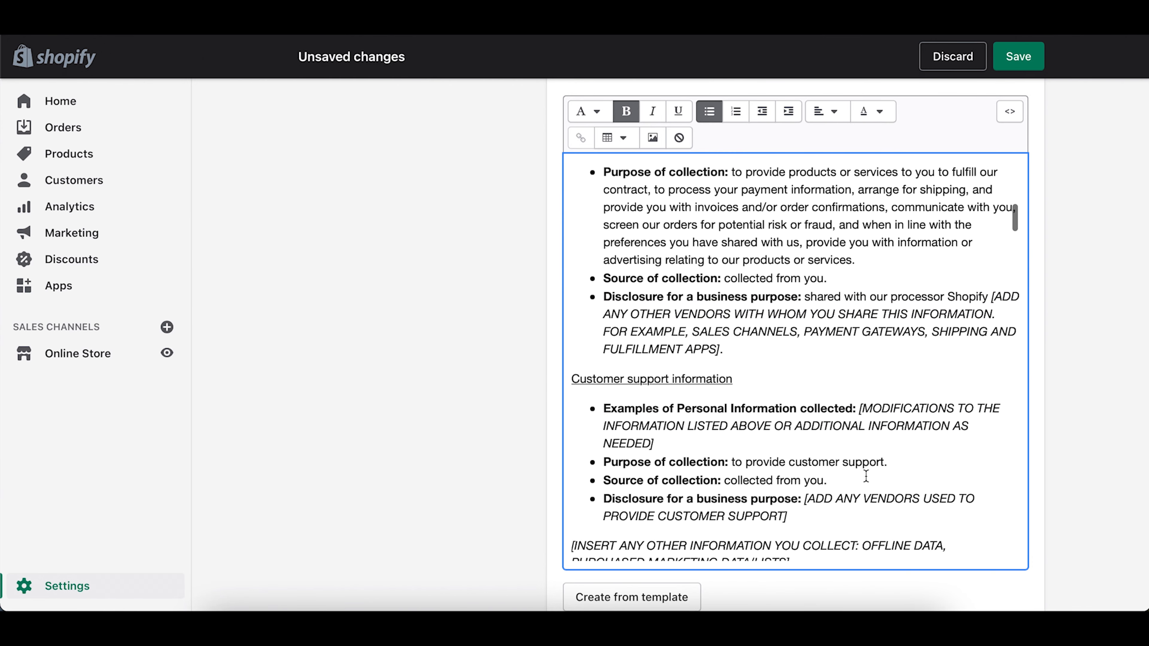
left_click_drag(870, 233, 925, 250)
left_click(795, 250)
scroll(795, 250, "down", 15)
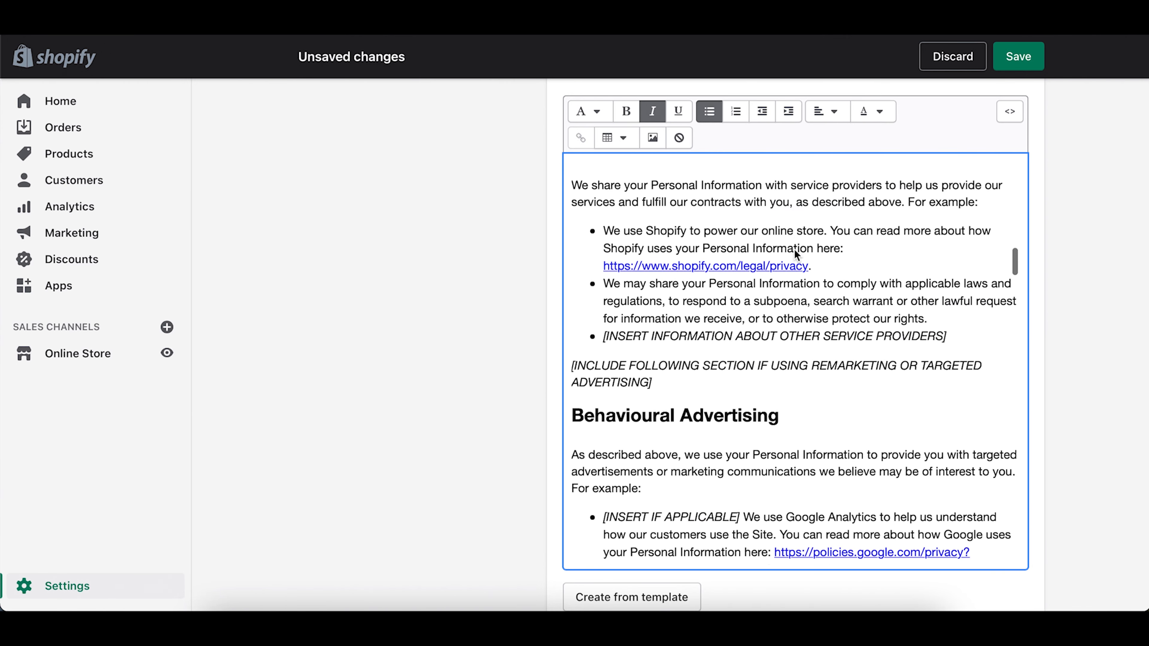
scroll(795, 249, "down", 15)
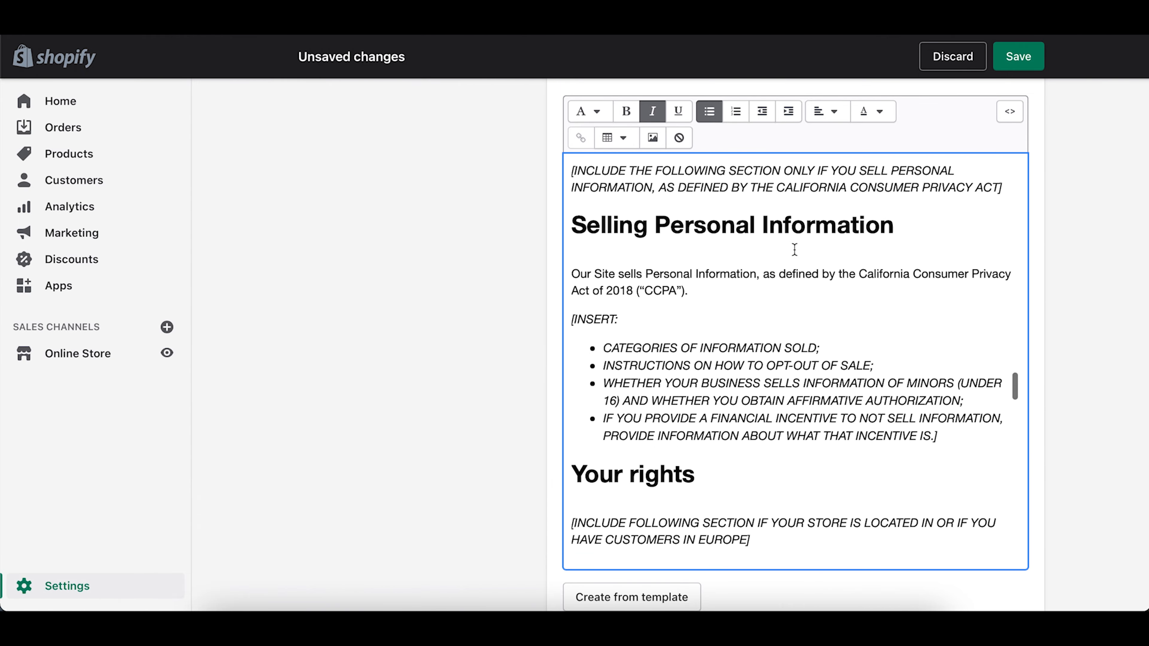
scroll(795, 249, "down", 12)
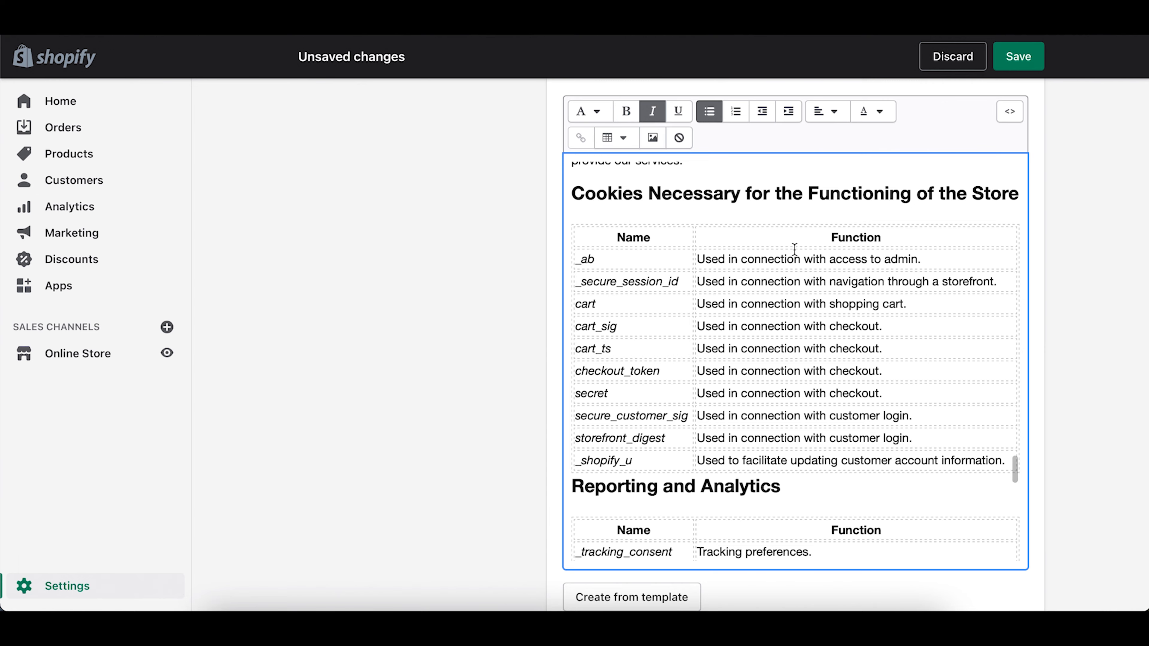
scroll(794, 249, "down", 15)
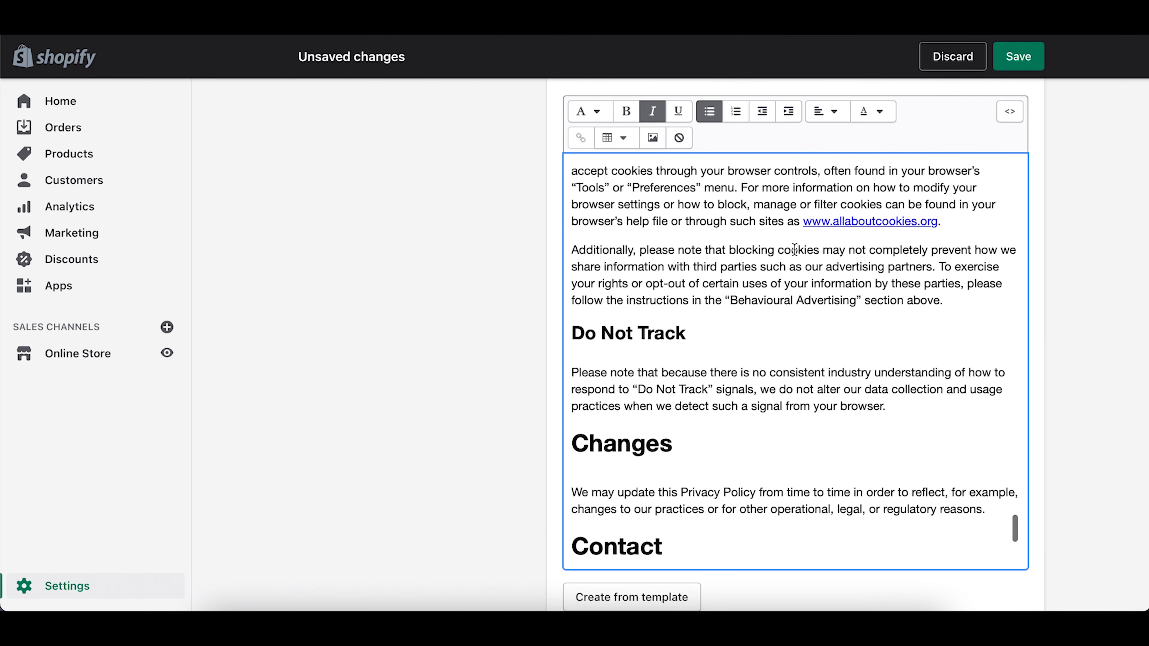
scroll(795, 249, "down", 1)
scroll(795, 249, "down", 10)
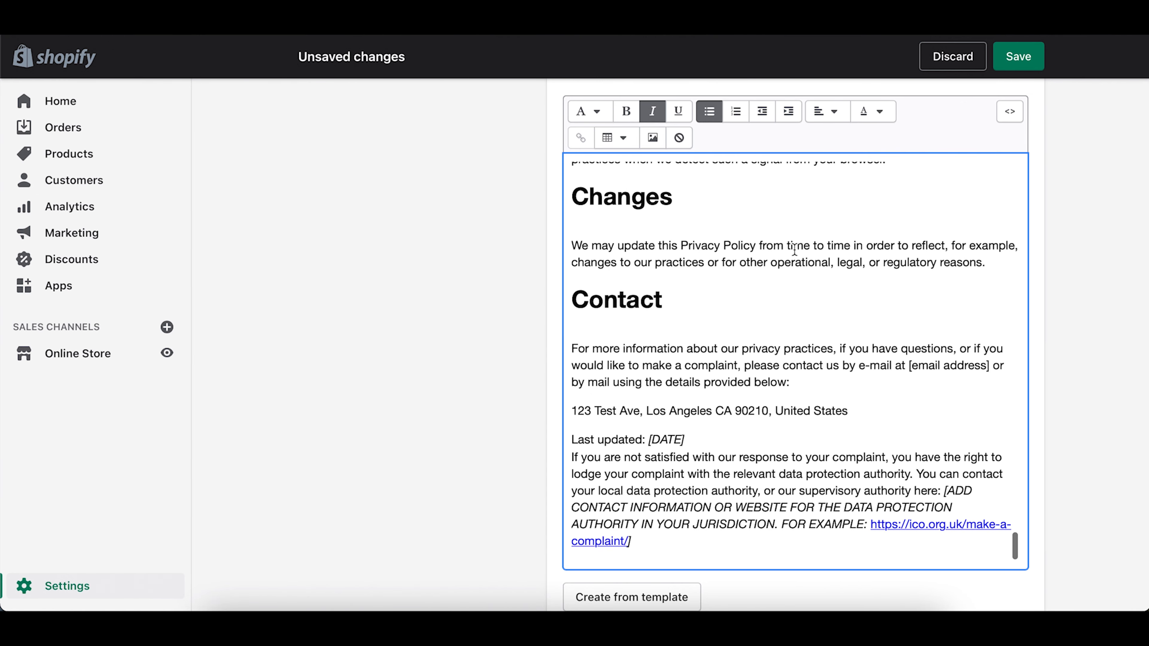
scroll(795, 249, "down", 3)
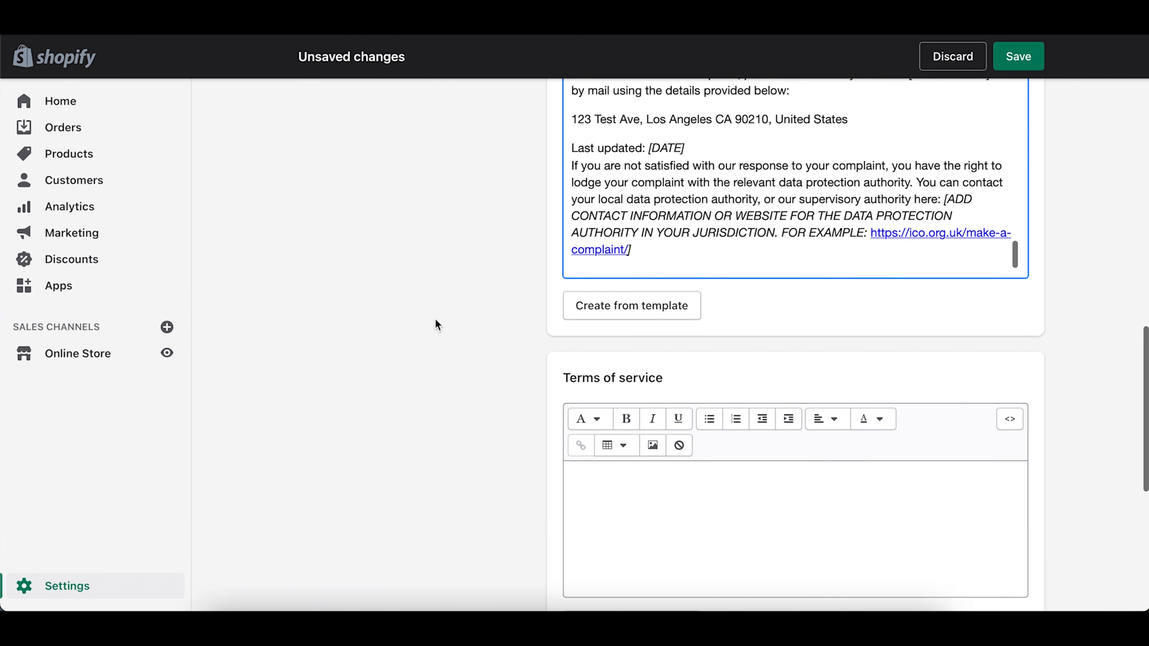
scroll(434, 322, "up", 5)
scroll(438, 371, "up", 4)
scroll(438, 371, "down", 4)
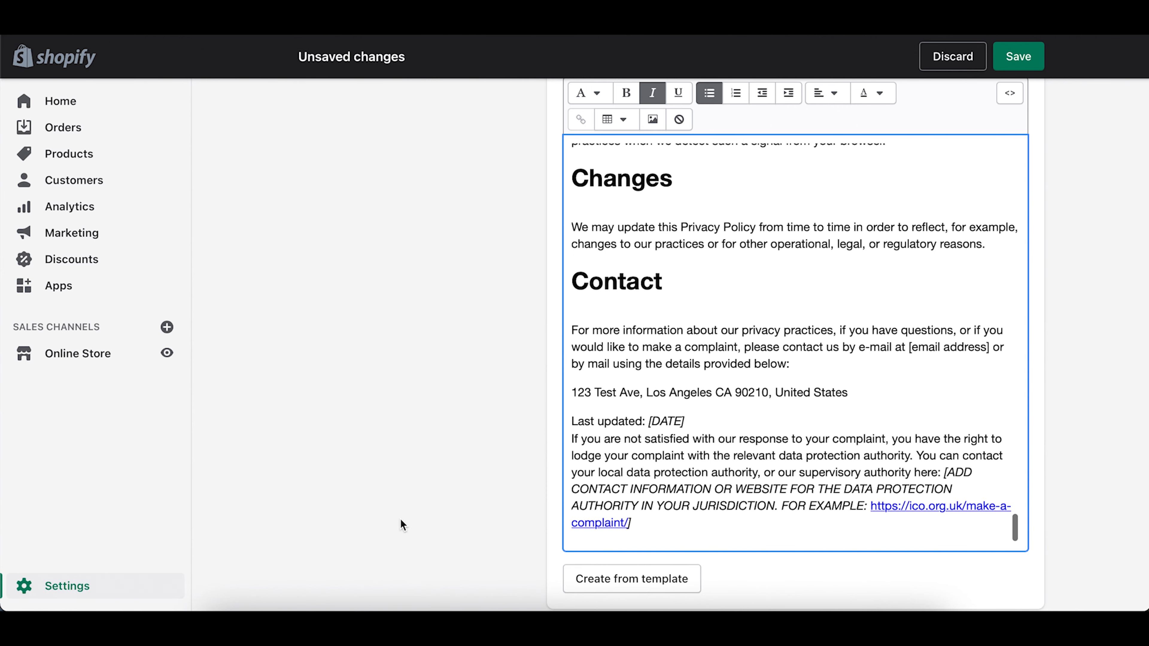
scroll(401, 521, "down", 5)
scroll(402, 525, "down", 5)
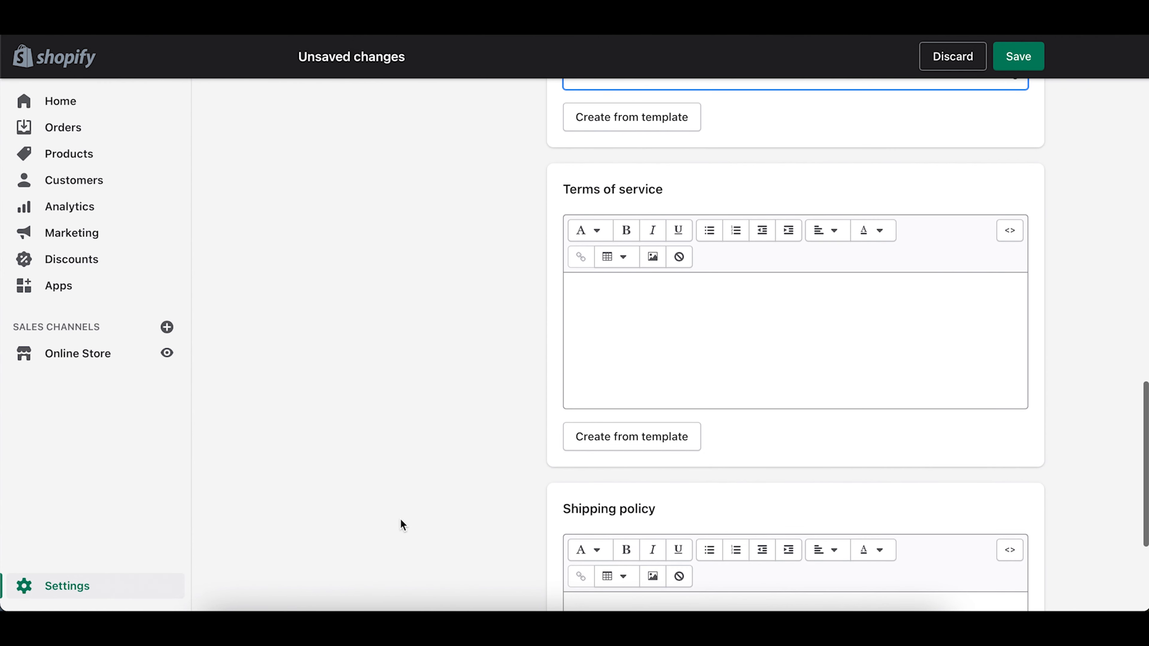
Step: Fill Terms of service from the template, review Sections 1–20, then start the empty Shipping policy
left_click(638, 443)
scroll(459, 416, "down", 3)
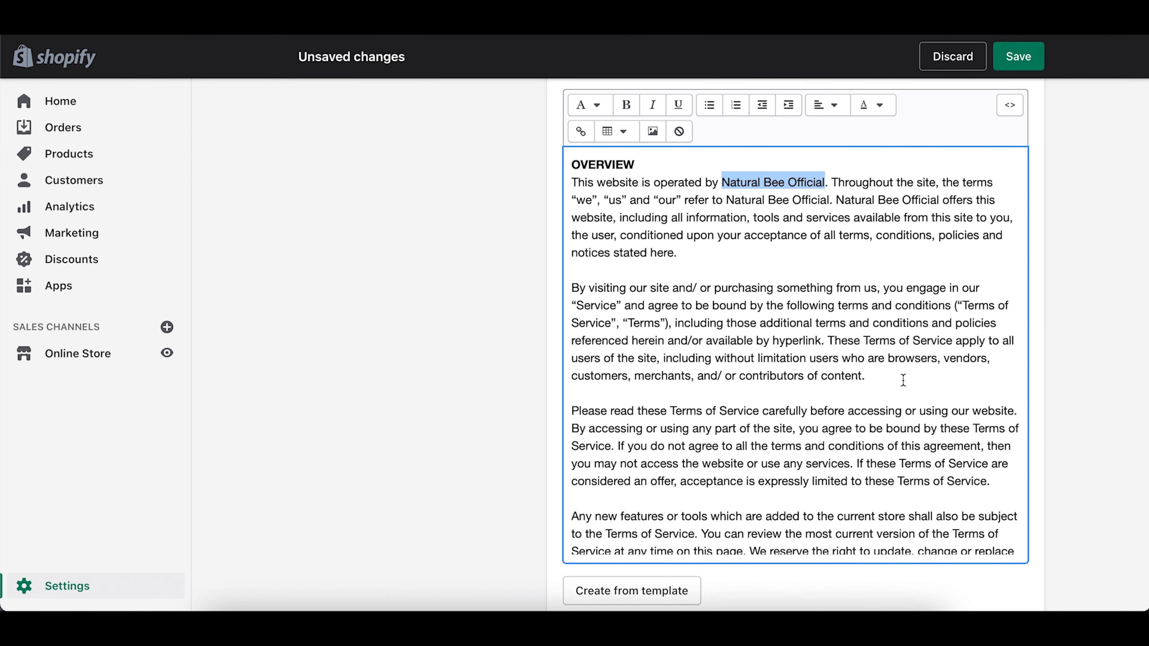
scroll(903, 380, "down", 15)
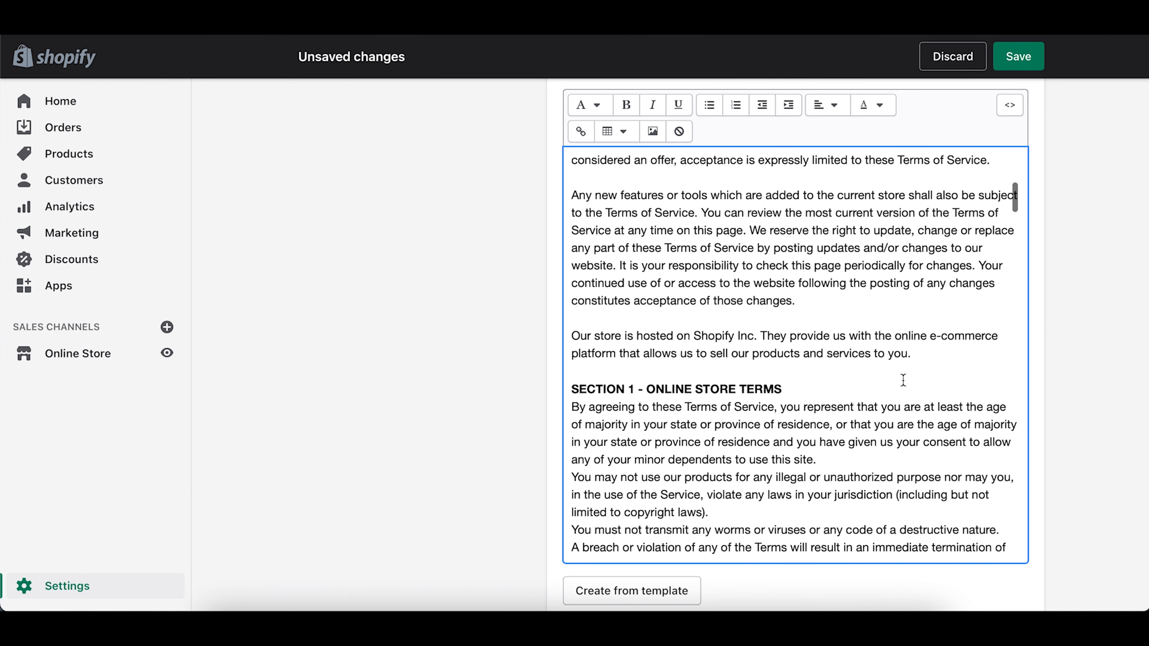
scroll(903, 380, "down", 5)
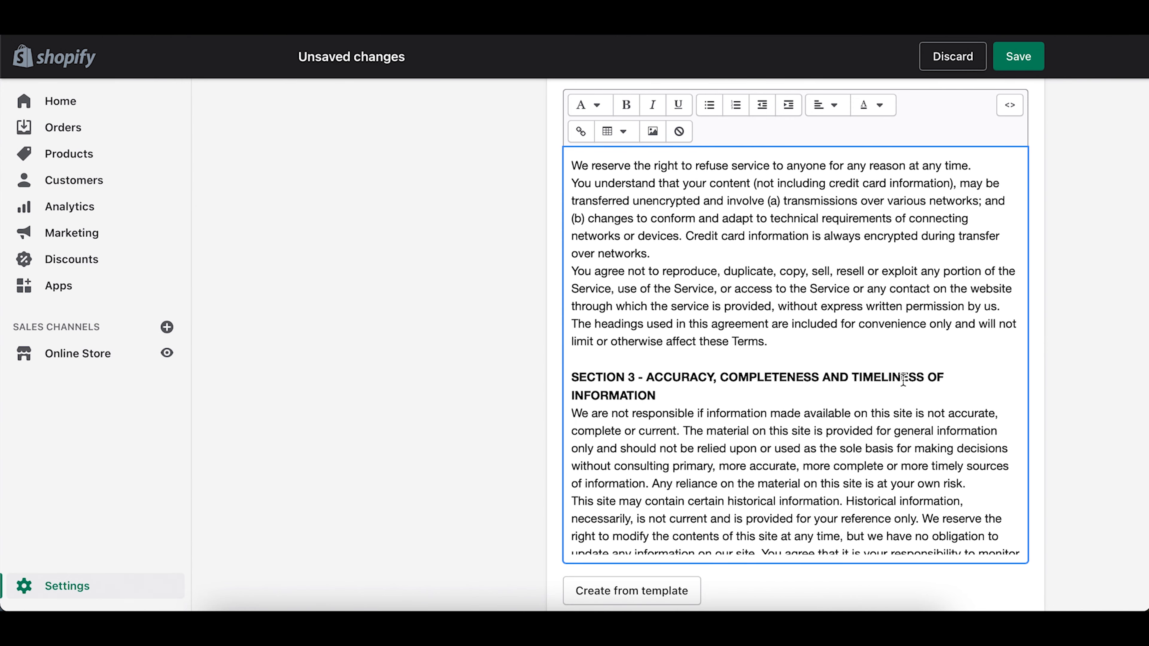
scroll(903, 380, "down", 15)
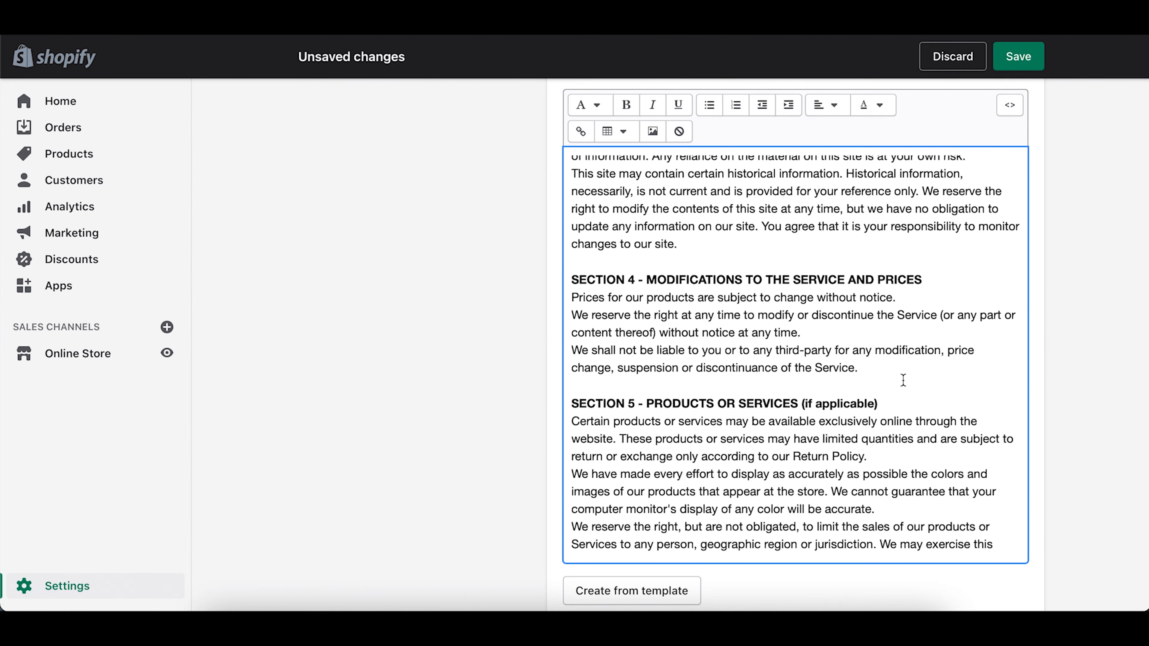
scroll(903, 380, "down", 20)
scroll(903, 380, "down", 20)
scroll(699, 387, "down", 20)
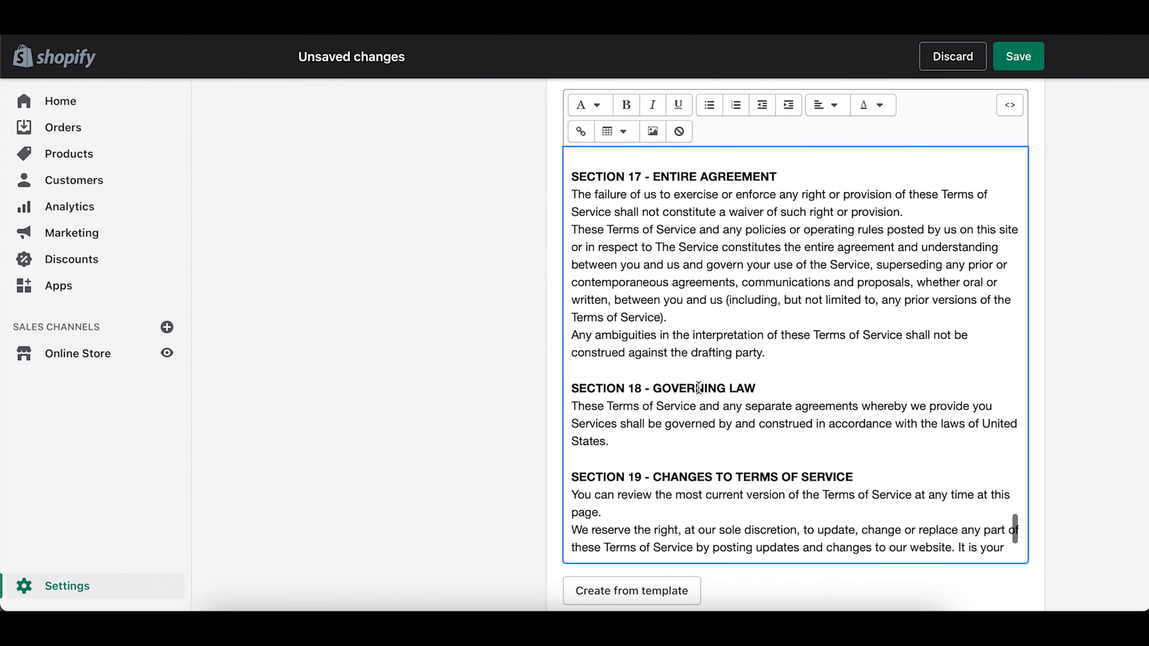
scroll(699, 387, "down", 10)
scroll(441, 431, "down", 15)
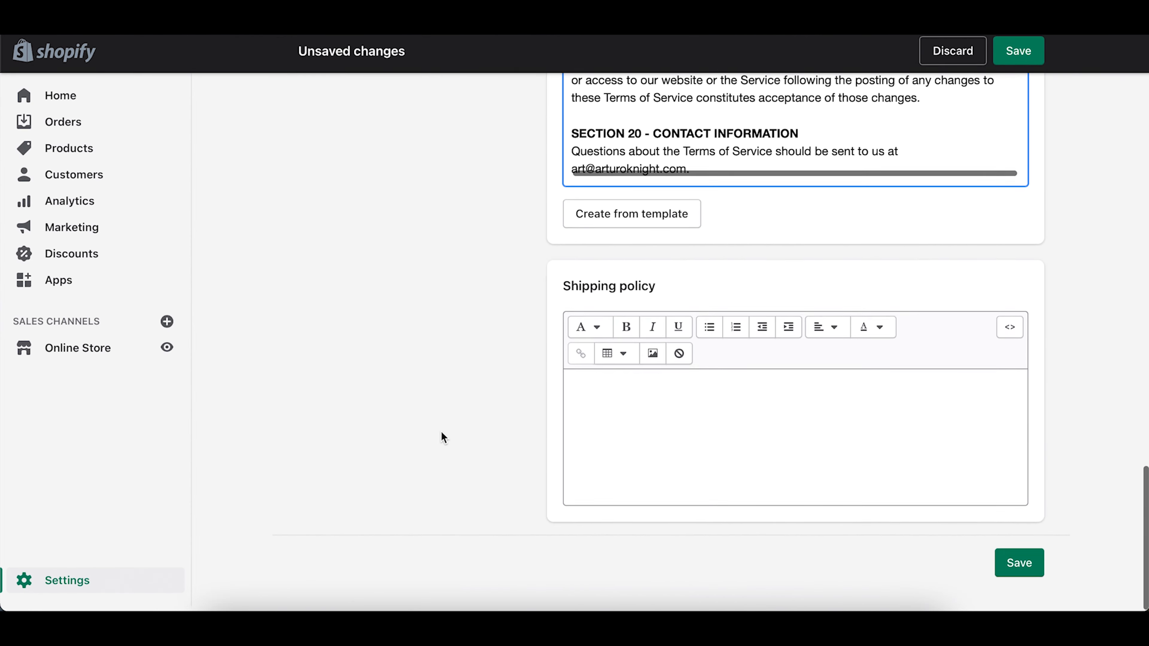
left_click(685, 444)
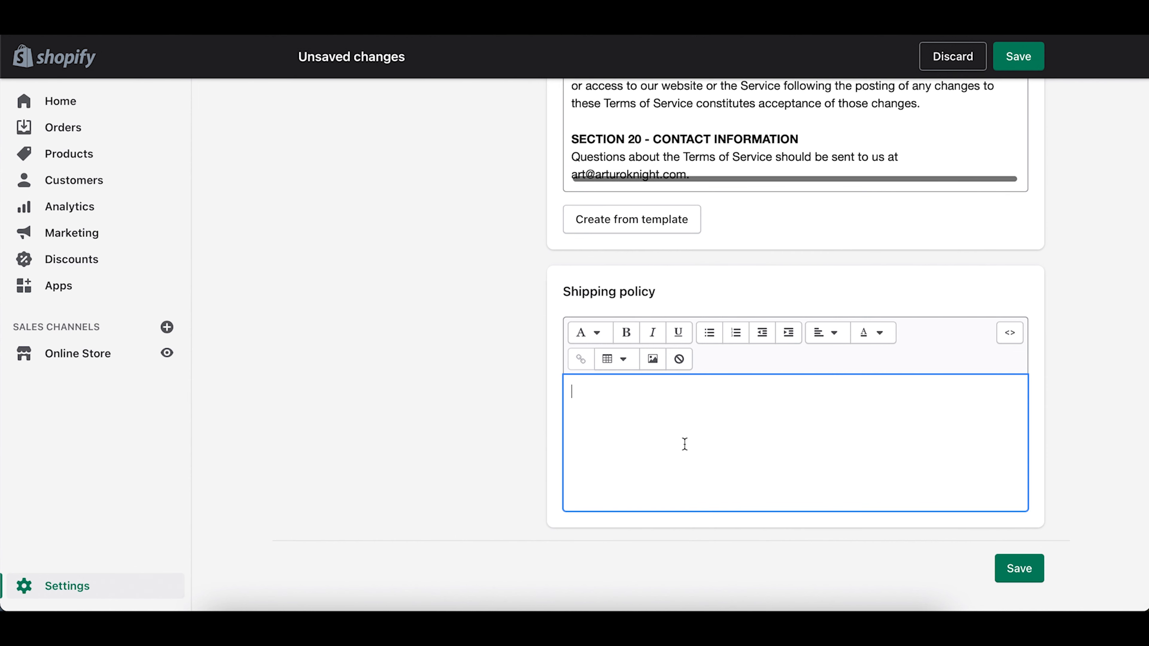
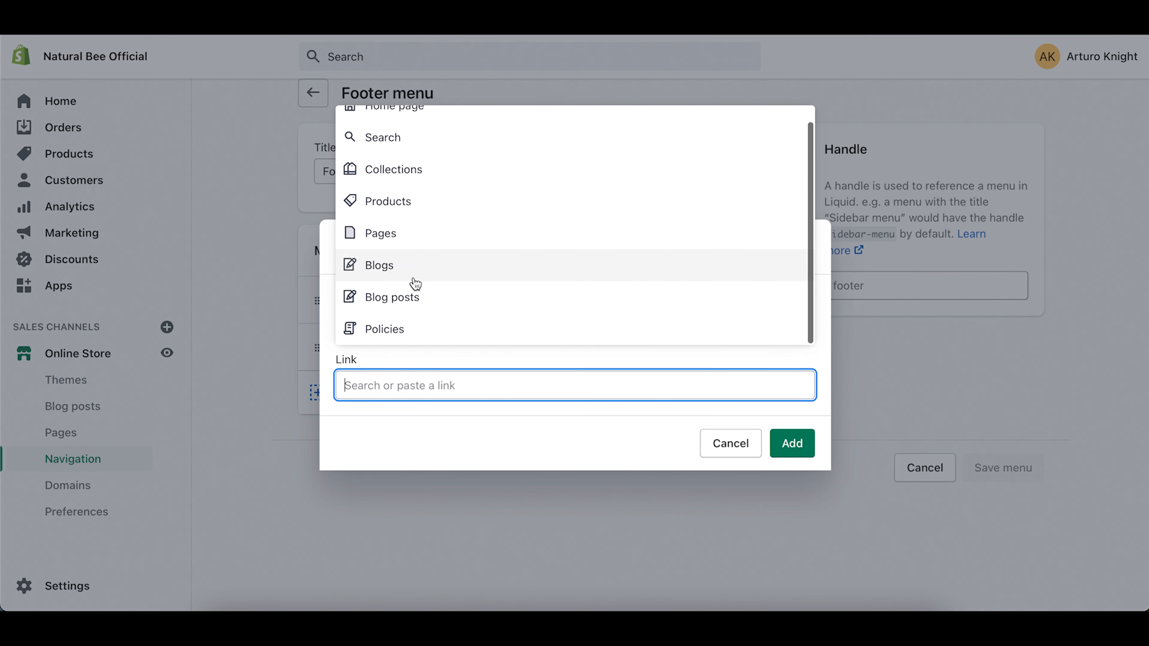
Step: Add Privacy Policy and Refund Policy links to the Footer menu
left_click(385, 330)
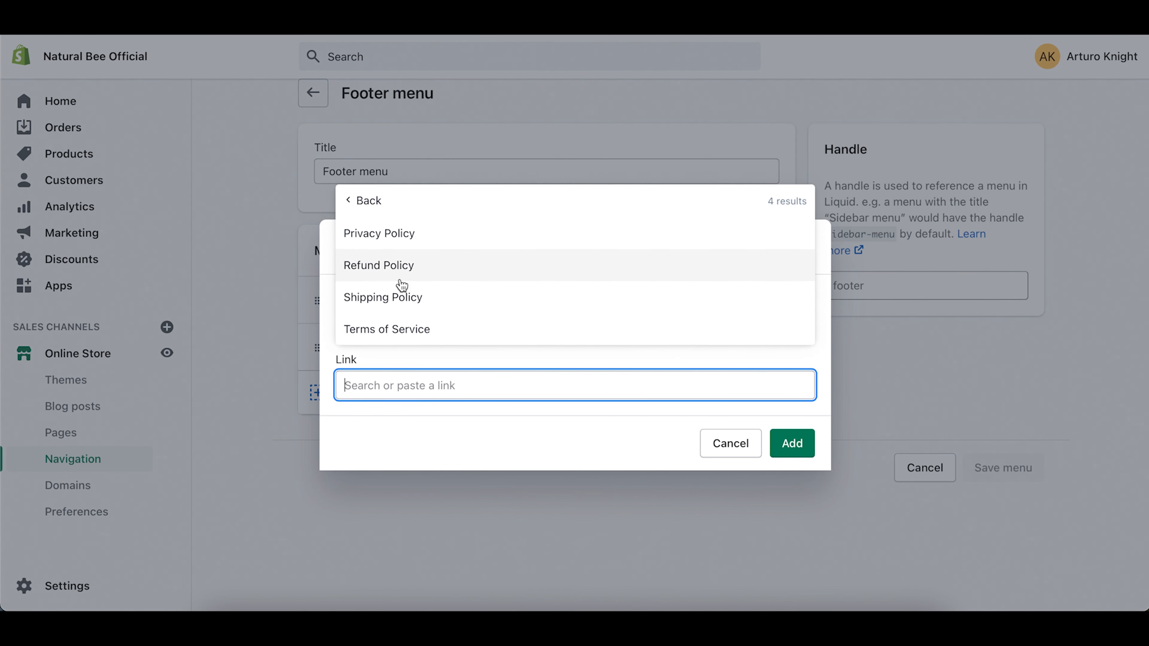
left_click(406, 237)
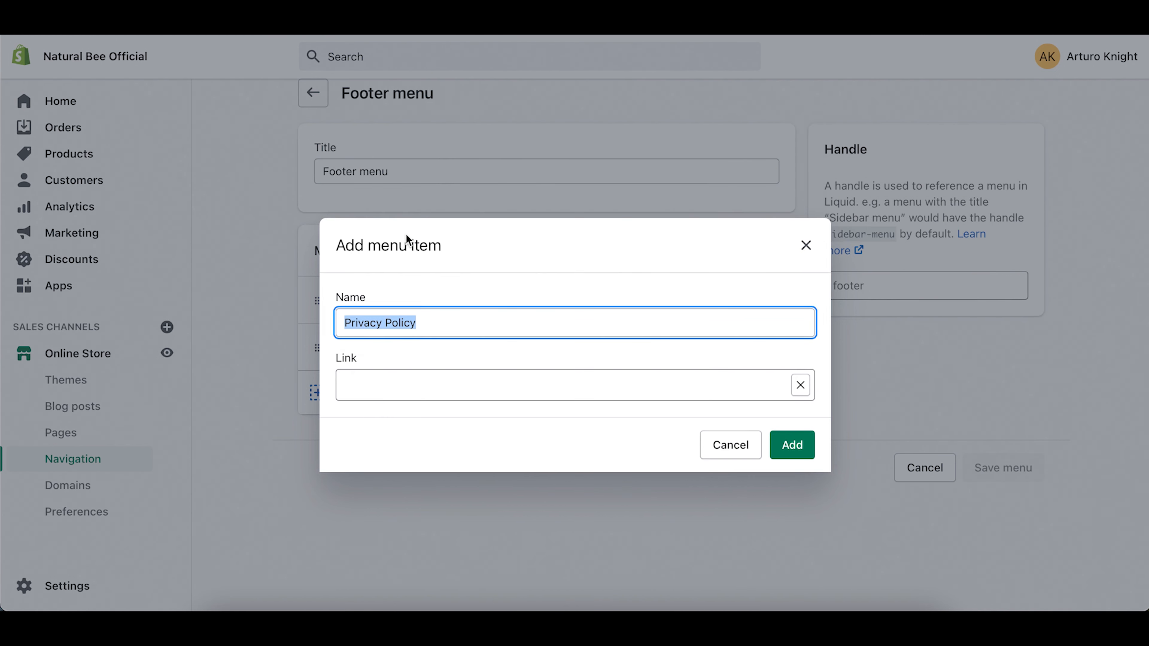
left_click(792, 446)
left_click(380, 446)
left_click(397, 385)
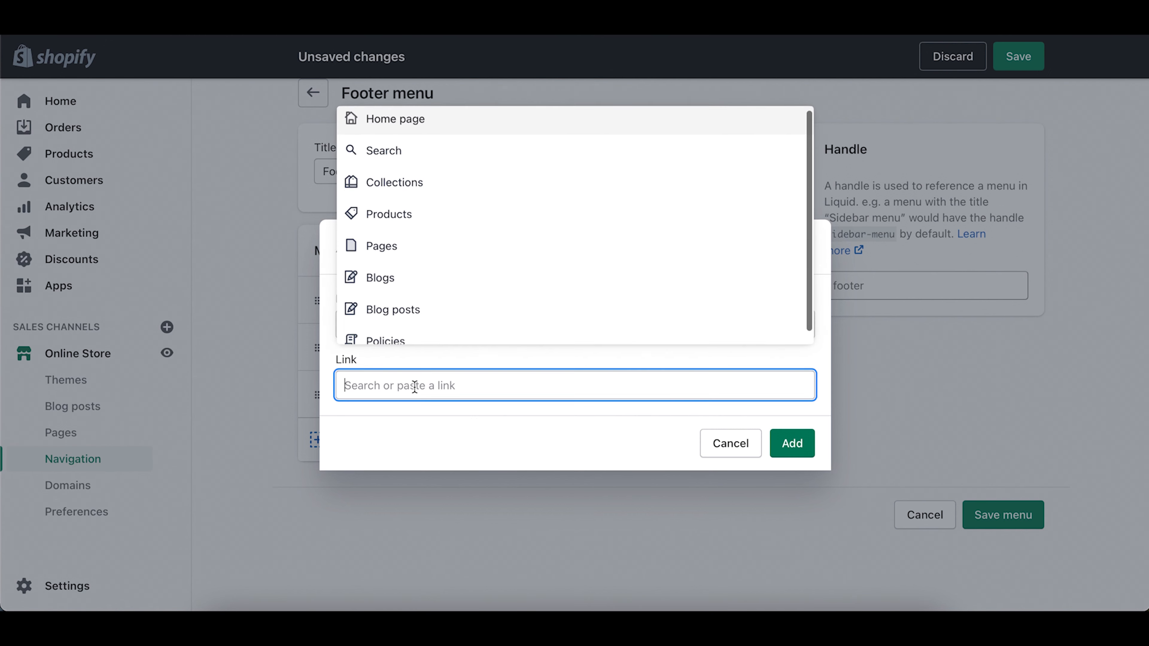
scroll(393, 342, "down", 1)
left_click(390, 338)
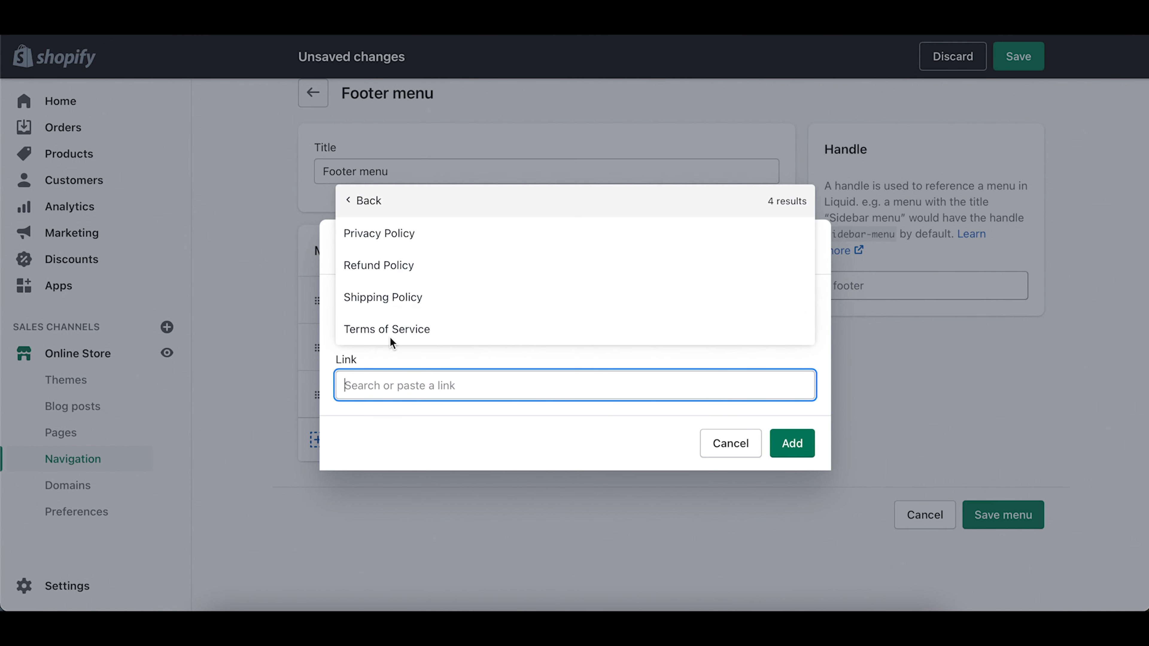
left_click(424, 274)
left_click(791, 445)
Step: Add Shipping Policy and Terms of Service links to the Footer menu
left_click(407, 484)
left_click(398, 385)
scroll(431, 283, "down", 1)
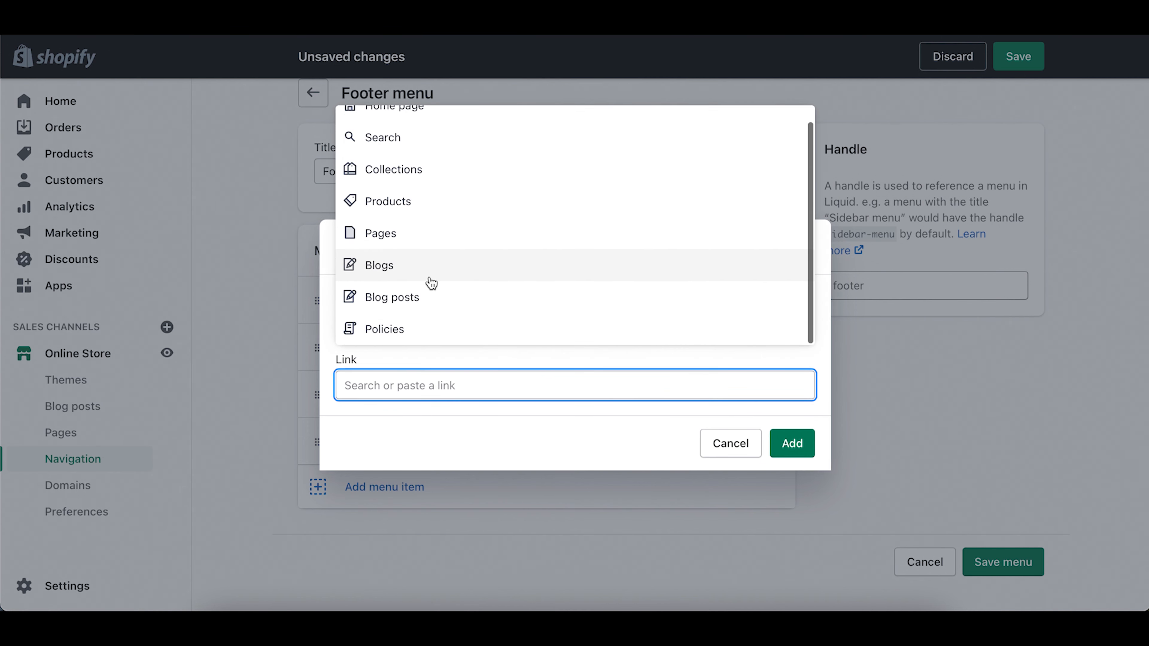
left_click(398, 328)
left_click(412, 297)
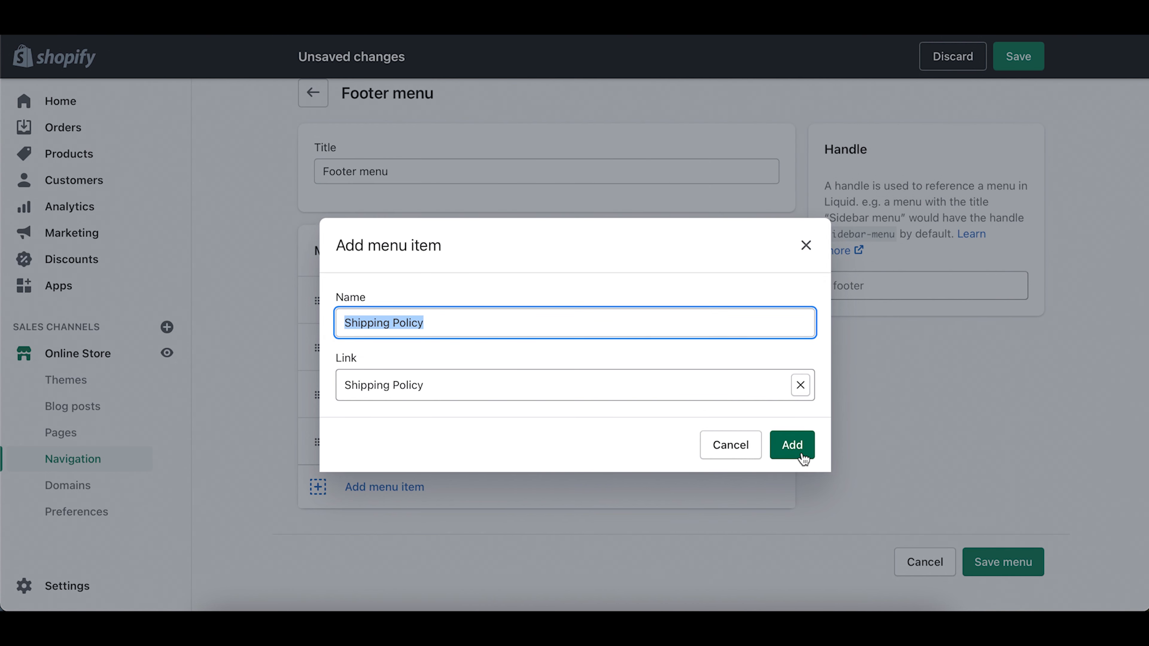
left_click(791, 445)
left_click(376, 534)
left_click(424, 386)
scroll(431, 303, "down", 1)
left_click(418, 328)
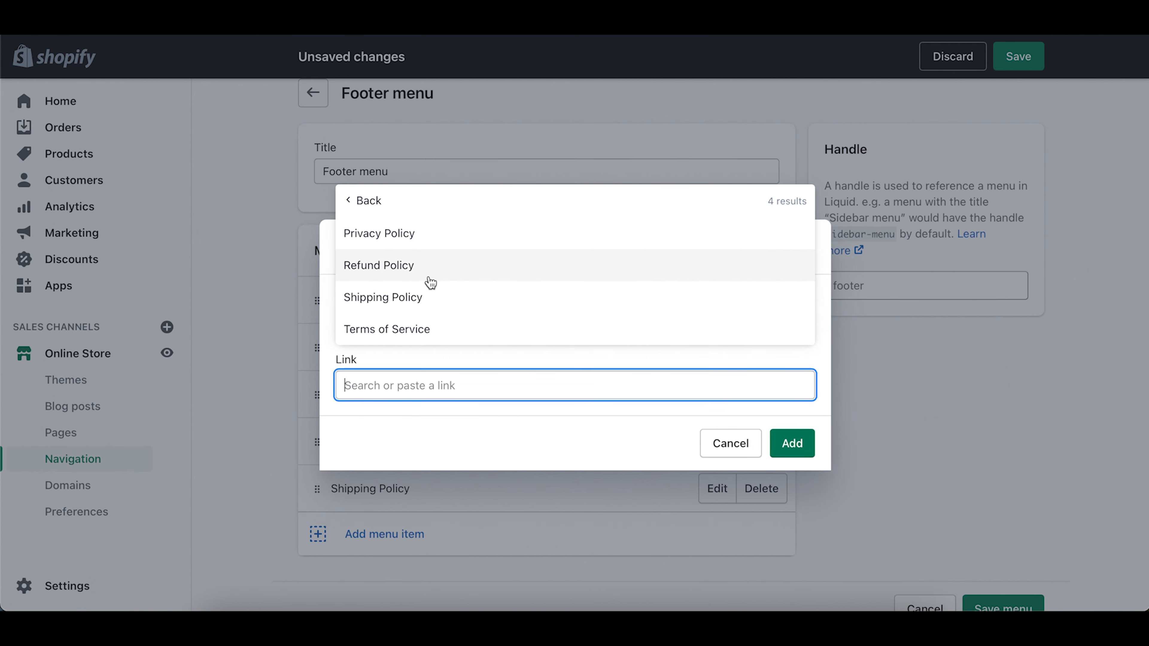
left_click(413, 329)
left_click(793, 445)
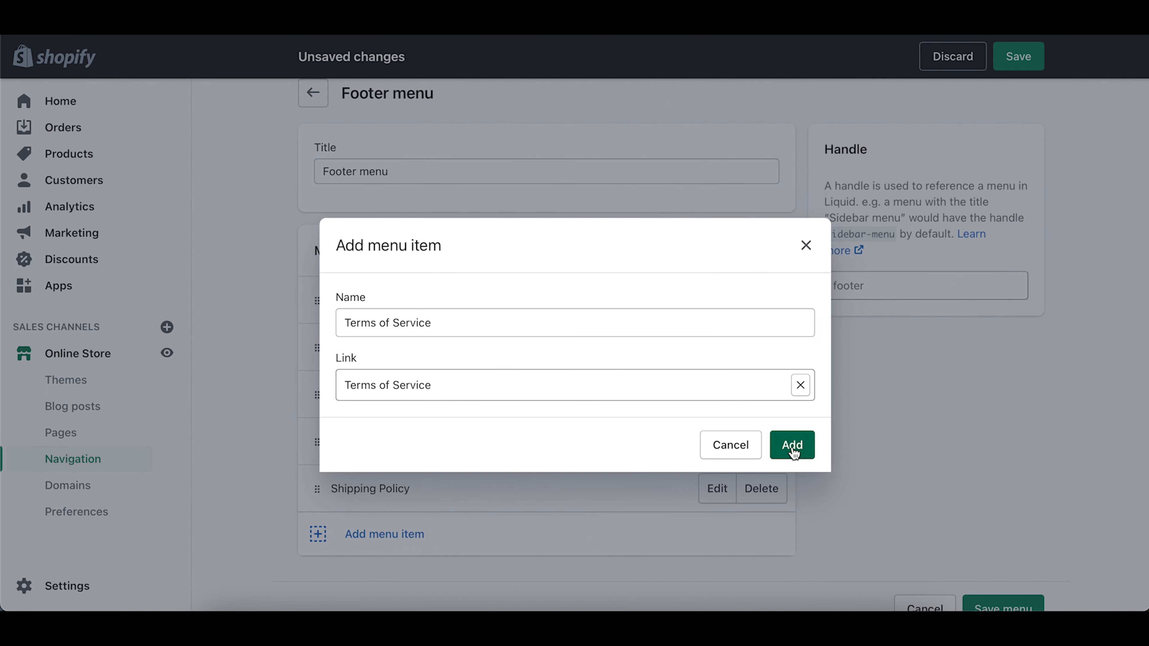
Step: Add a Contact Us page link to the Footer menu and save the menu
scroll(876, 446, "down", 2)
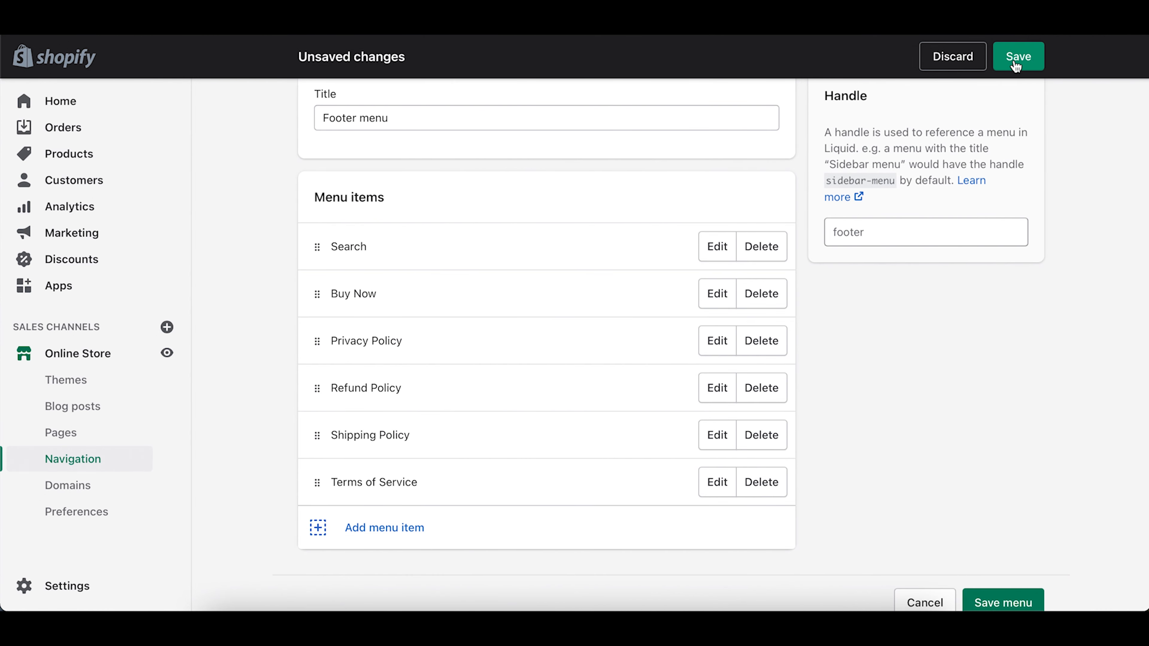
scroll(590, 316, "down", 1)
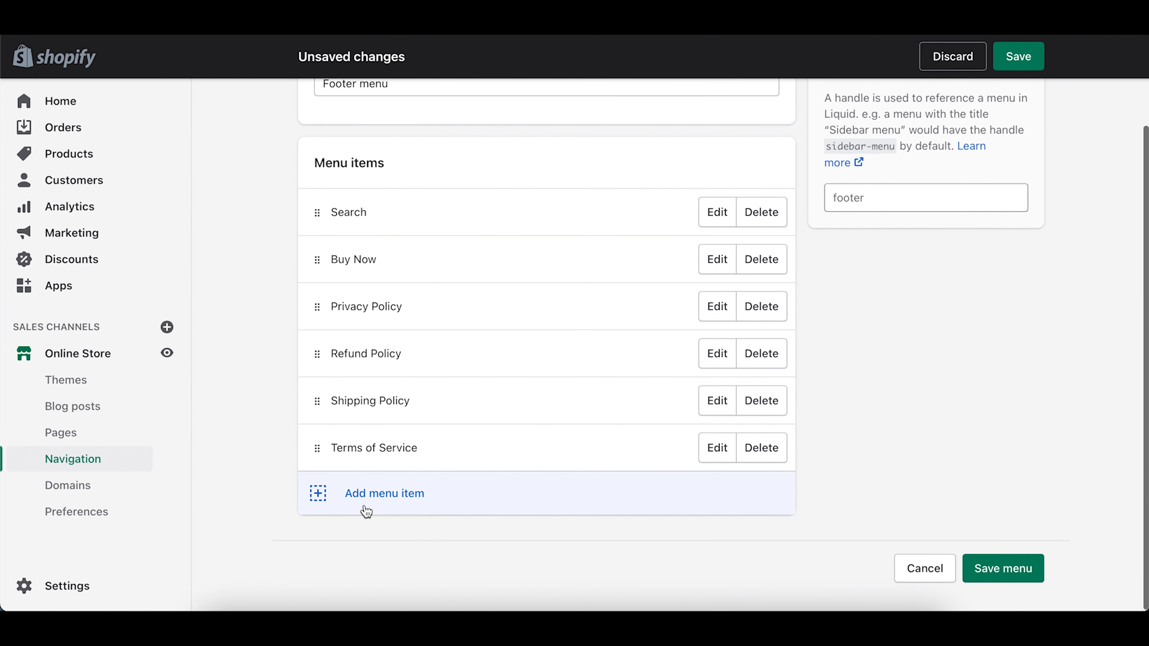
left_click(385, 494)
left_click(406, 385)
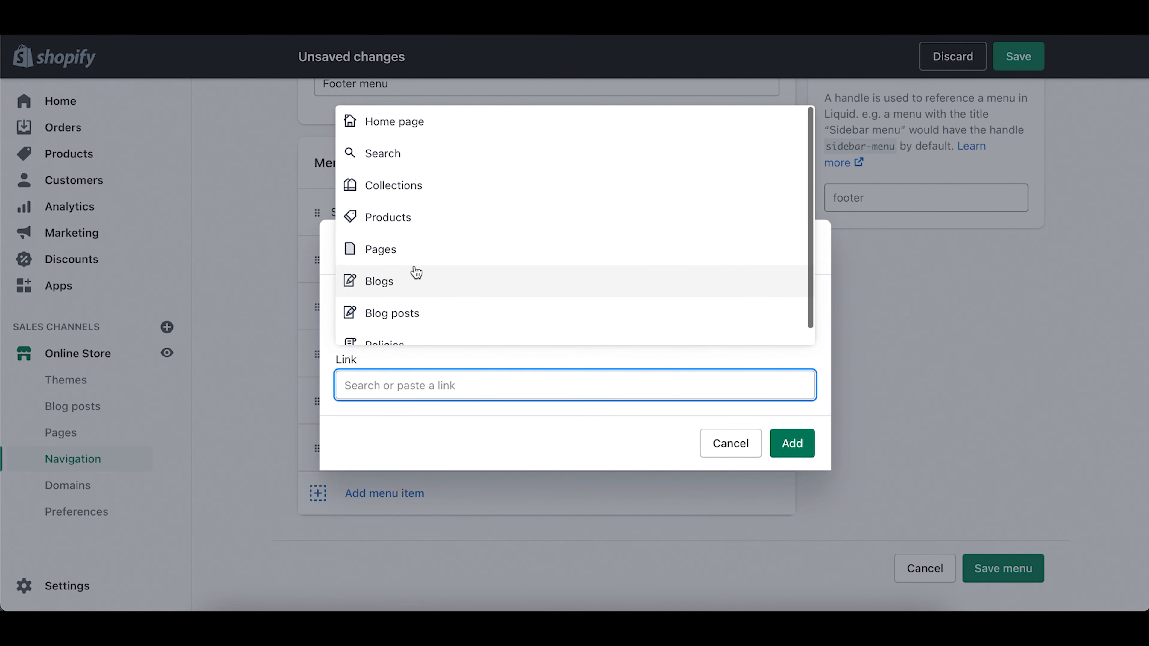
left_click(408, 254)
left_click(393, 330)
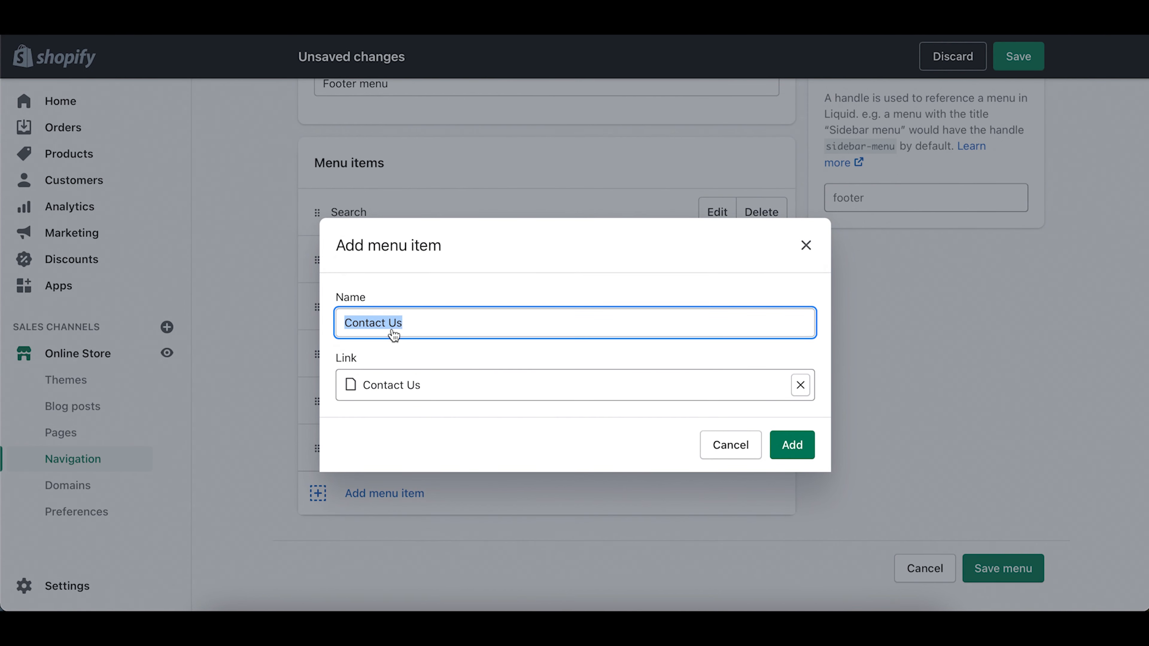
left_click(803, 441)
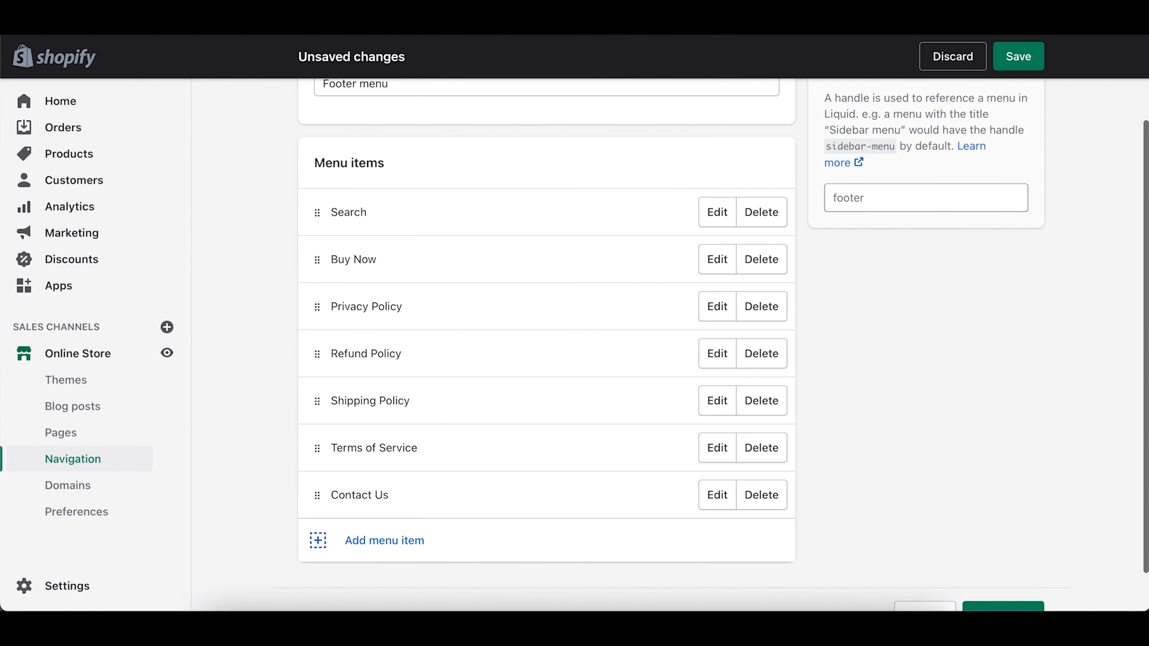
left_click(1012, 57)
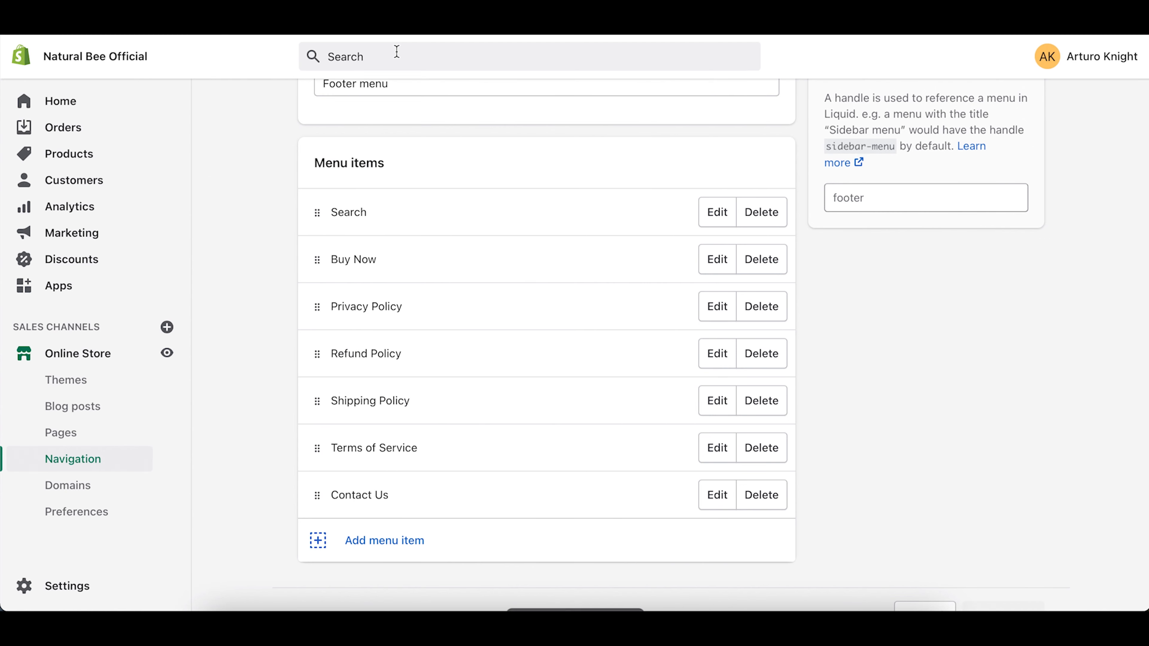
Step: Preview the live storefront and scroll down toward the footer's Quick Links
left_click(167, 353)
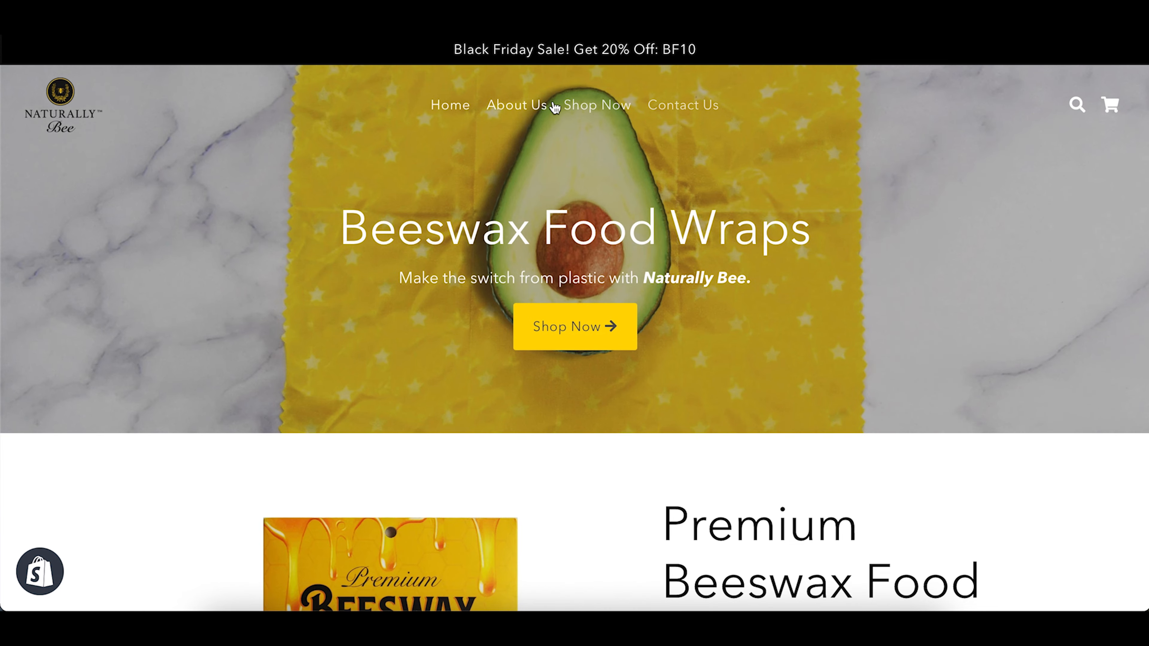
scroll(585, 252, "down", 20)
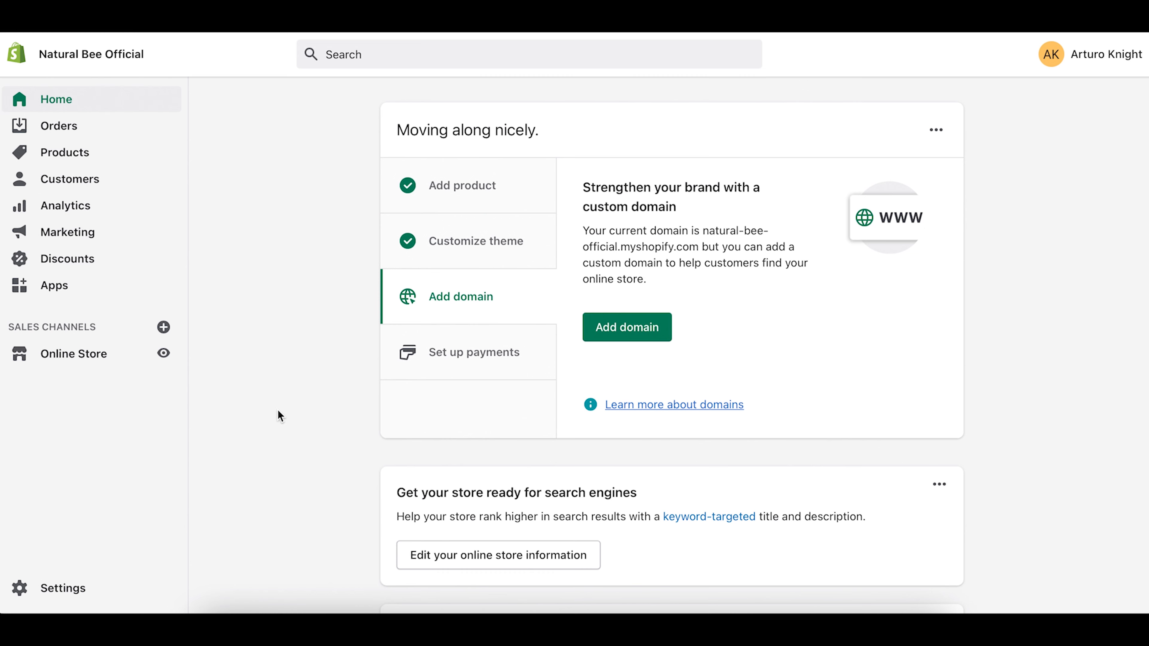
left_click(66, 588)
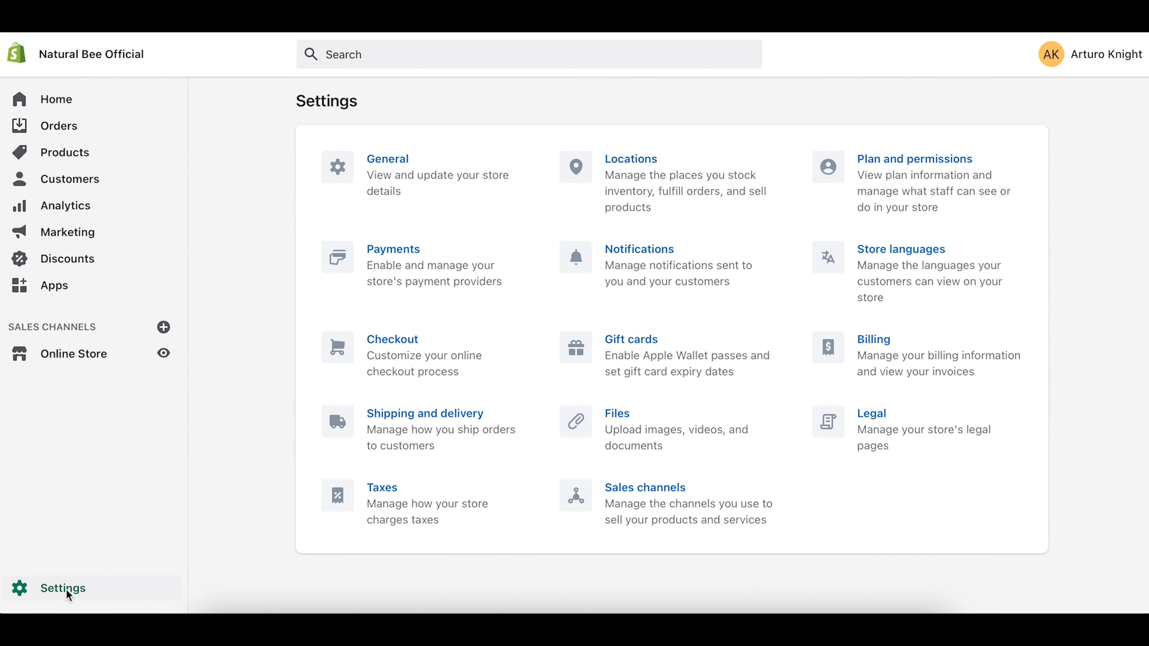
left_click(392, 257)
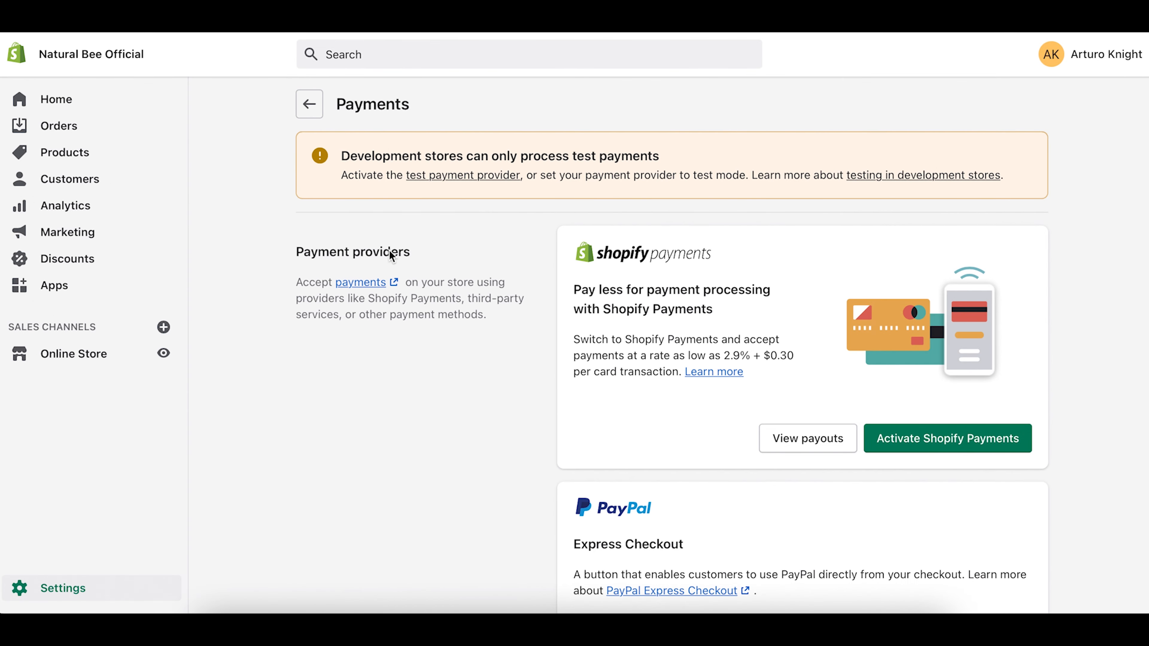
scroll(391, 256, "down", 3)
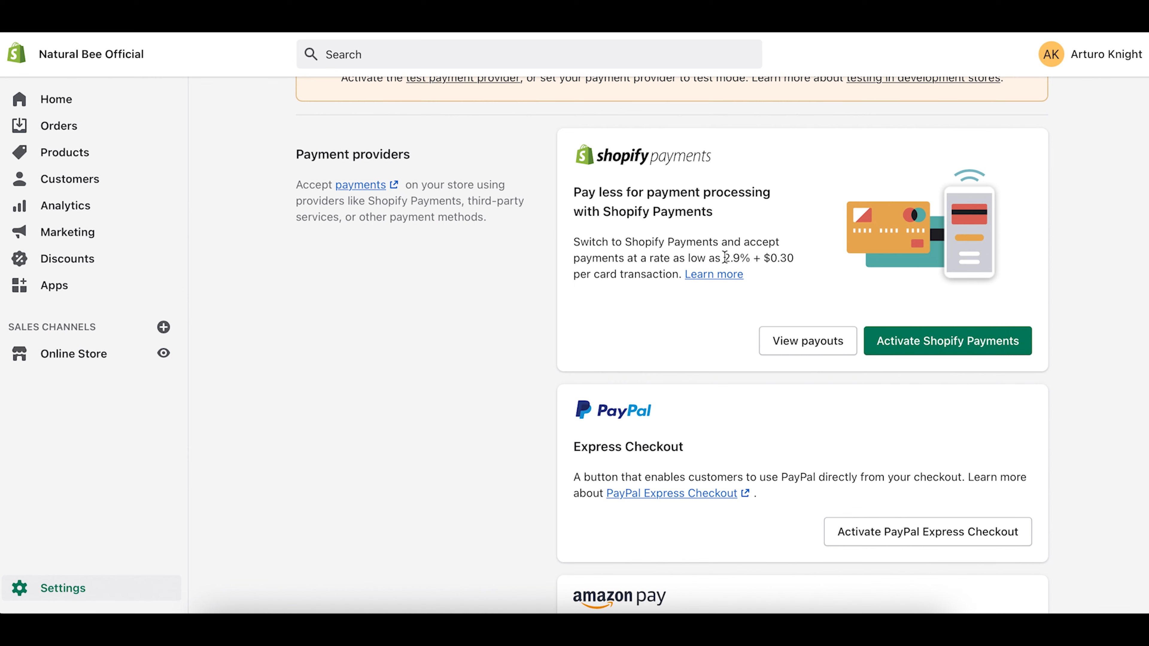
left_click_drag(723, 258, 769, 261)
left_click(778, 258)
scroll(621, 302, "down", 10)
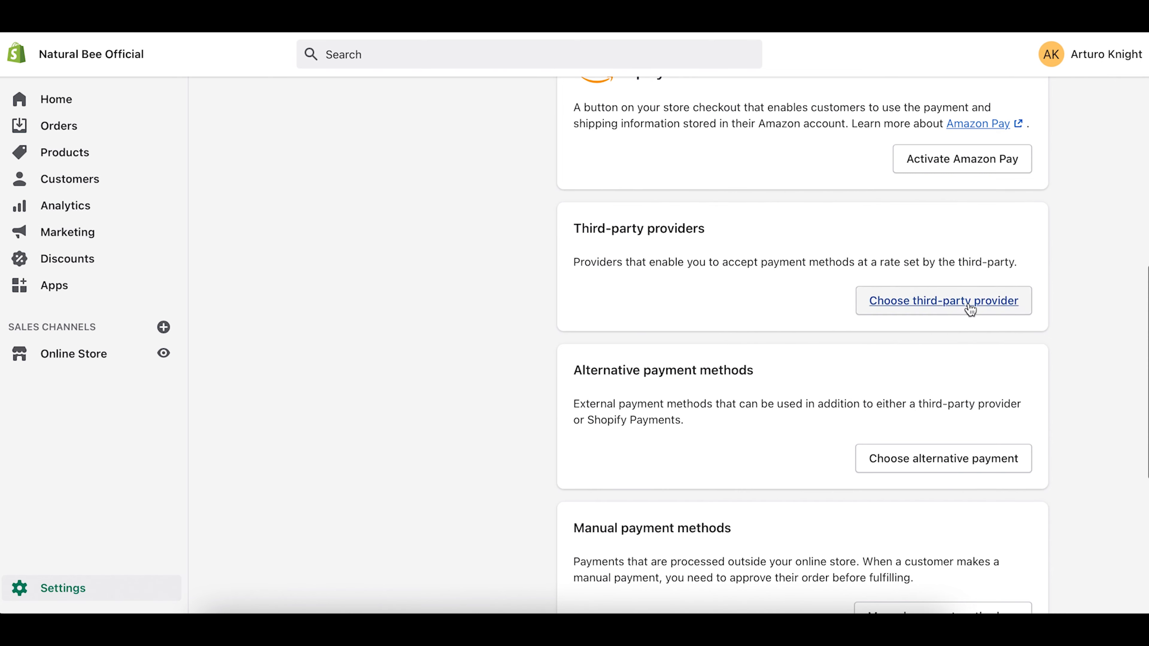
scroll(359, 399, "up", 10)
scroll(359, 399, "down", 17)
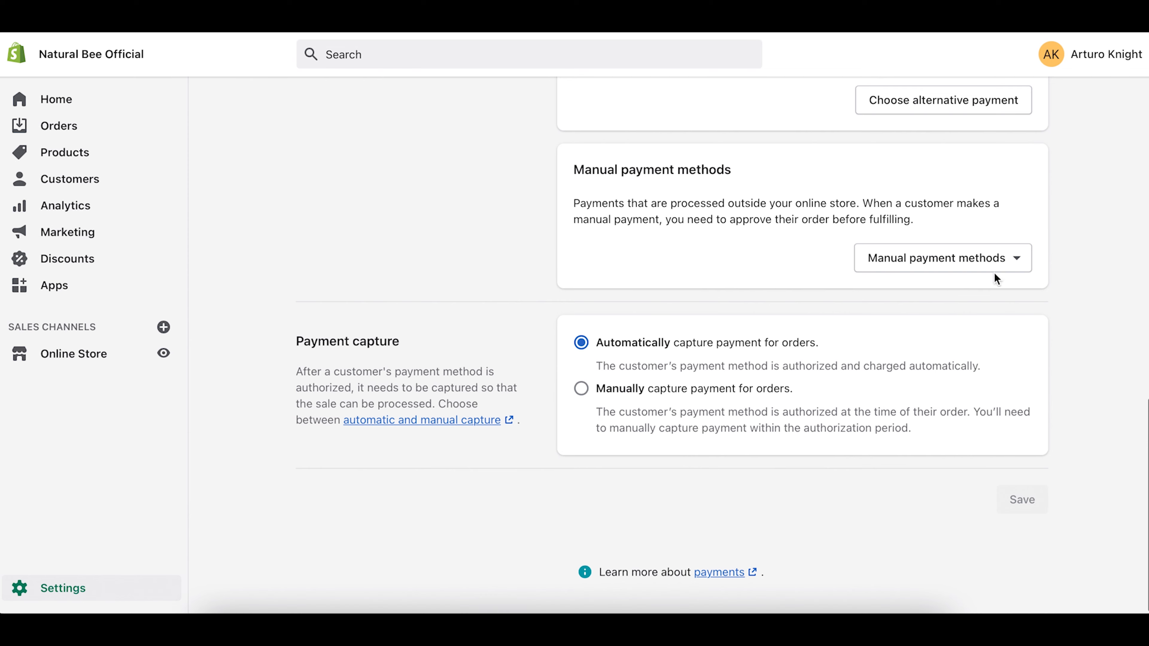
scroll(457, 242, "up", 15)
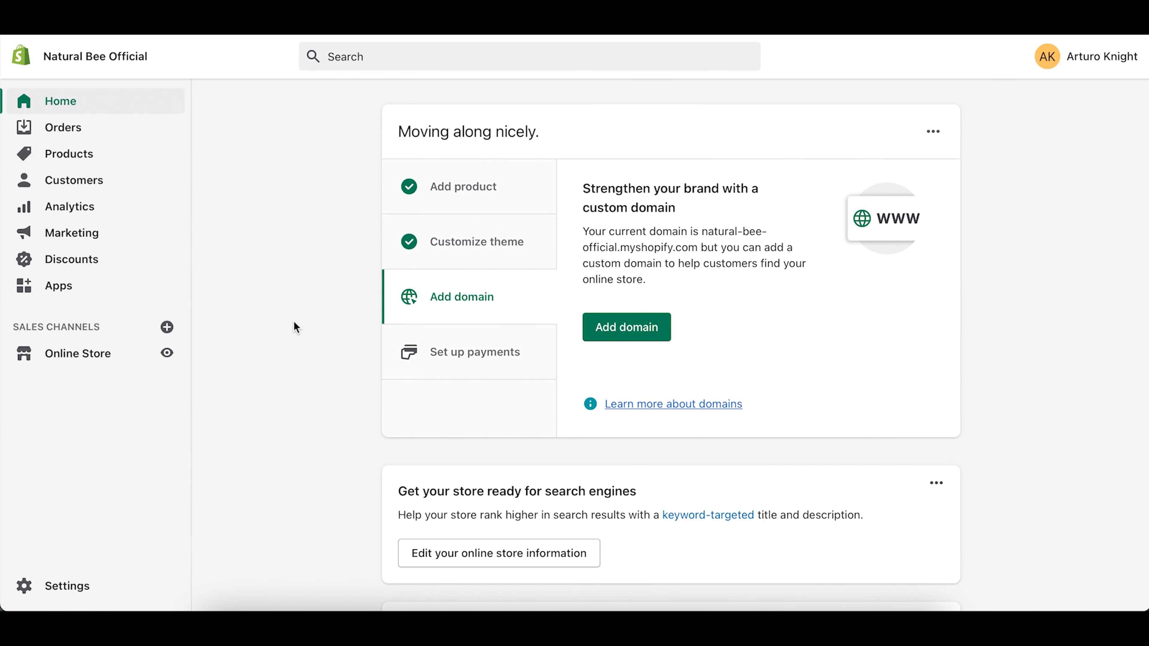
Step: Open the general shipping profile's rates under Settings > Shipping and delivery
left_click(61, 586)
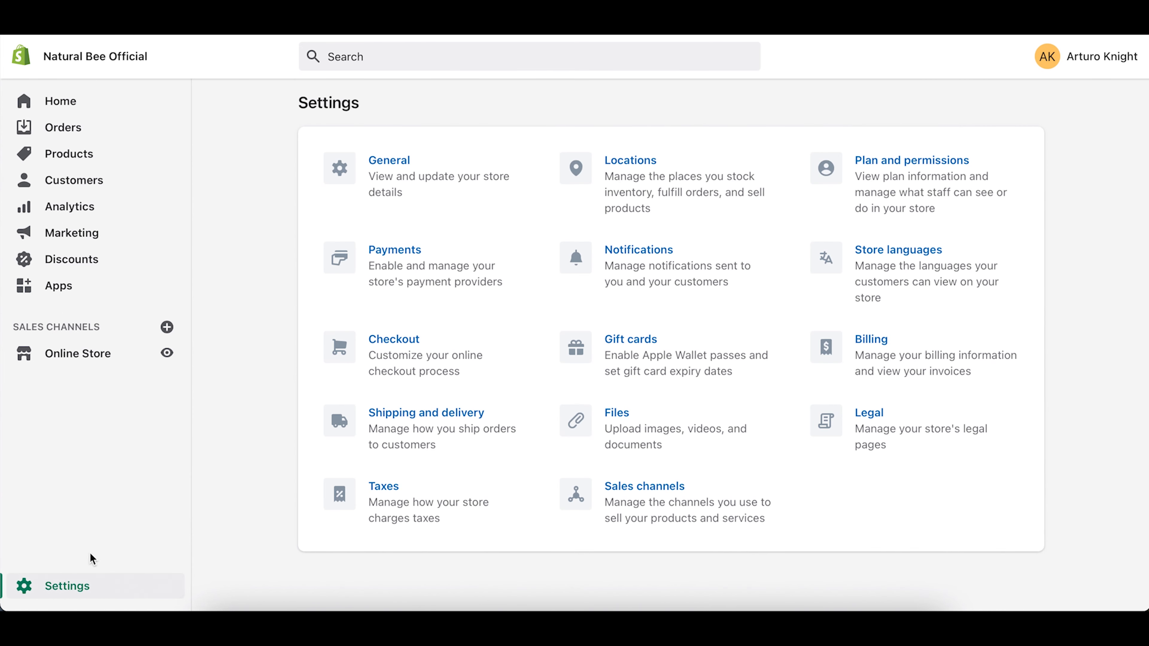
left_click(432, 422)
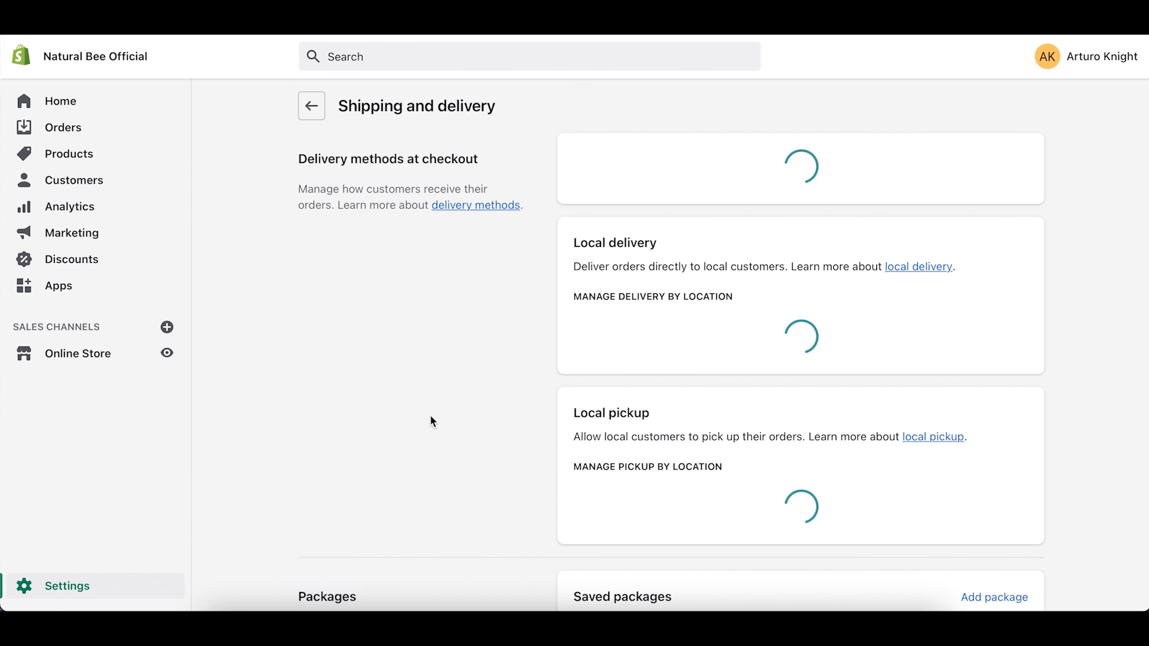
scroll(430, 422, "down", 1)
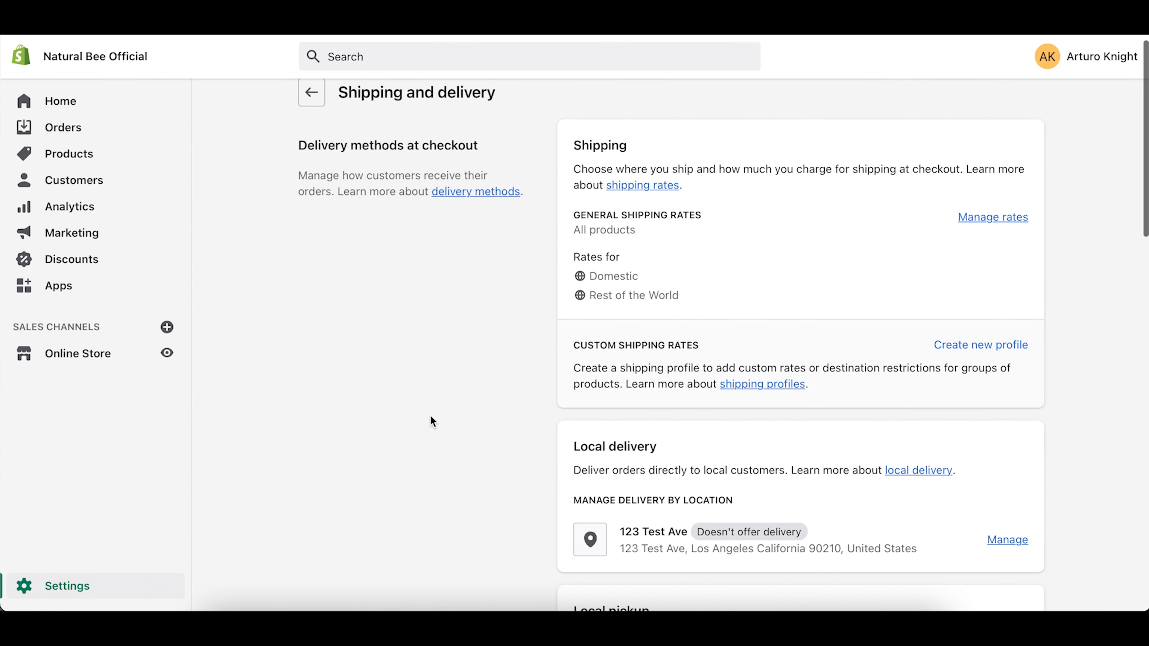
left_click(1011, 219)
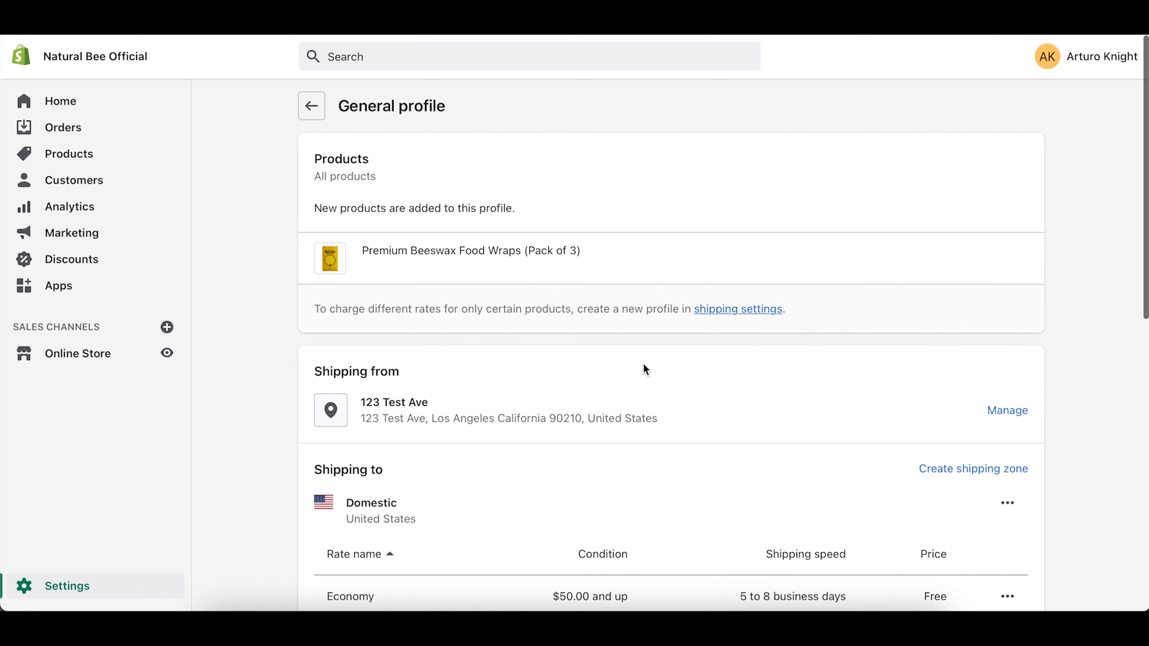
scroll(645, 369, "down", 6)
scroll(645, 364, "down", 4)
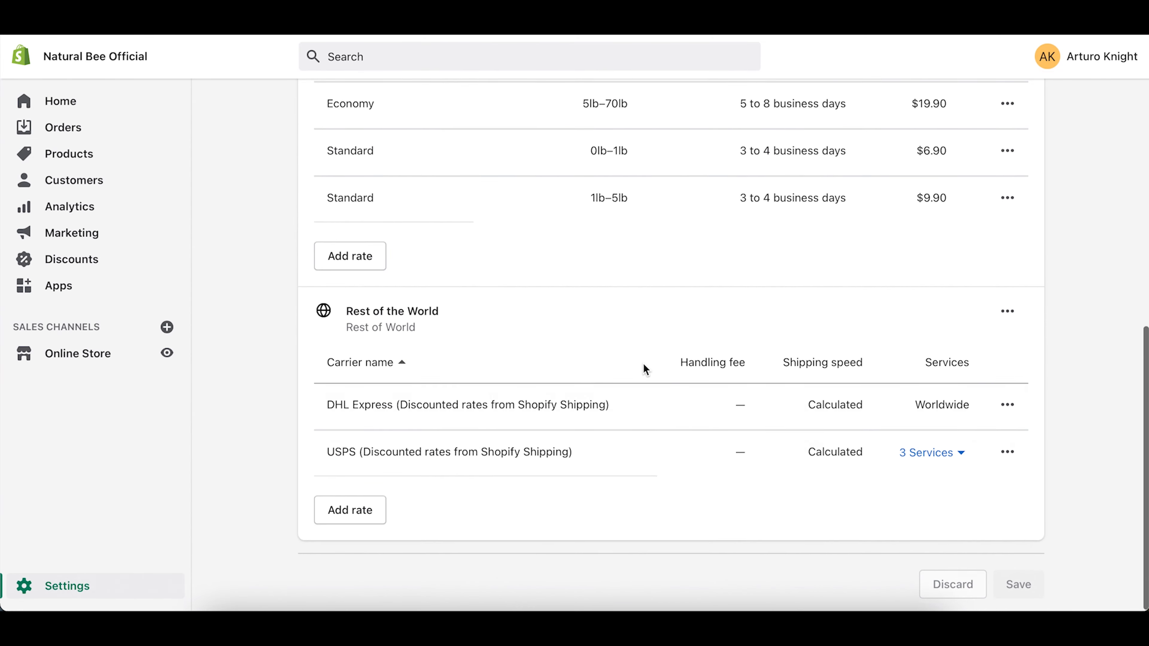
scroll(637, 397, "down", 3)
scroll(637, 397, "up", 3)
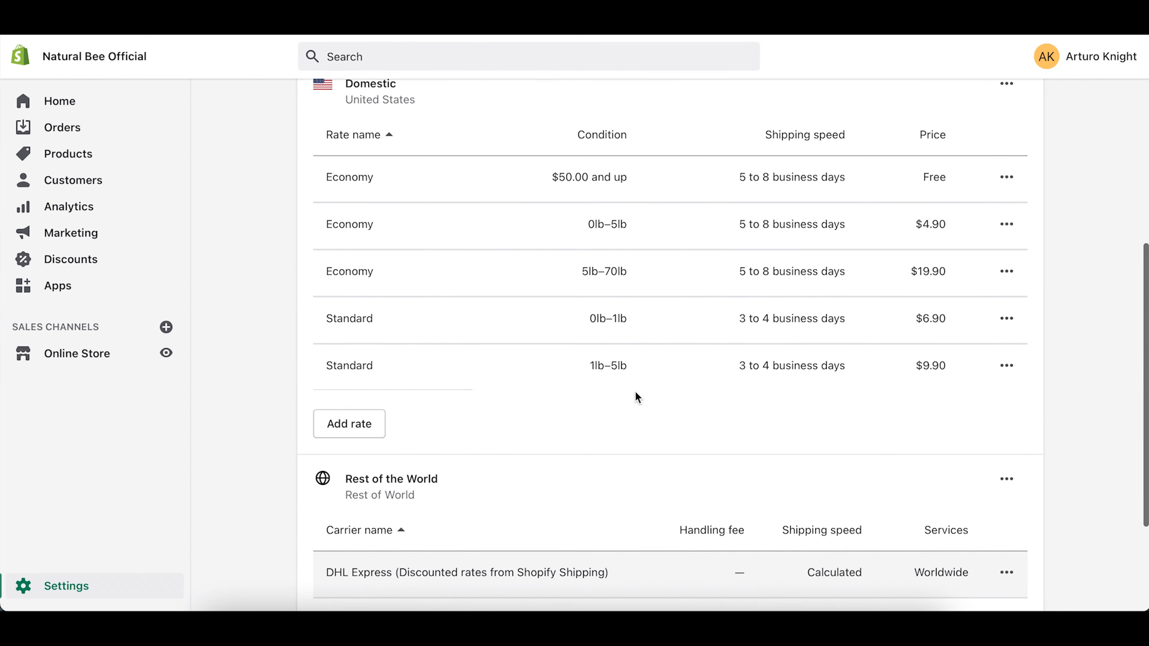
scroll(636, 397, "down", 2)
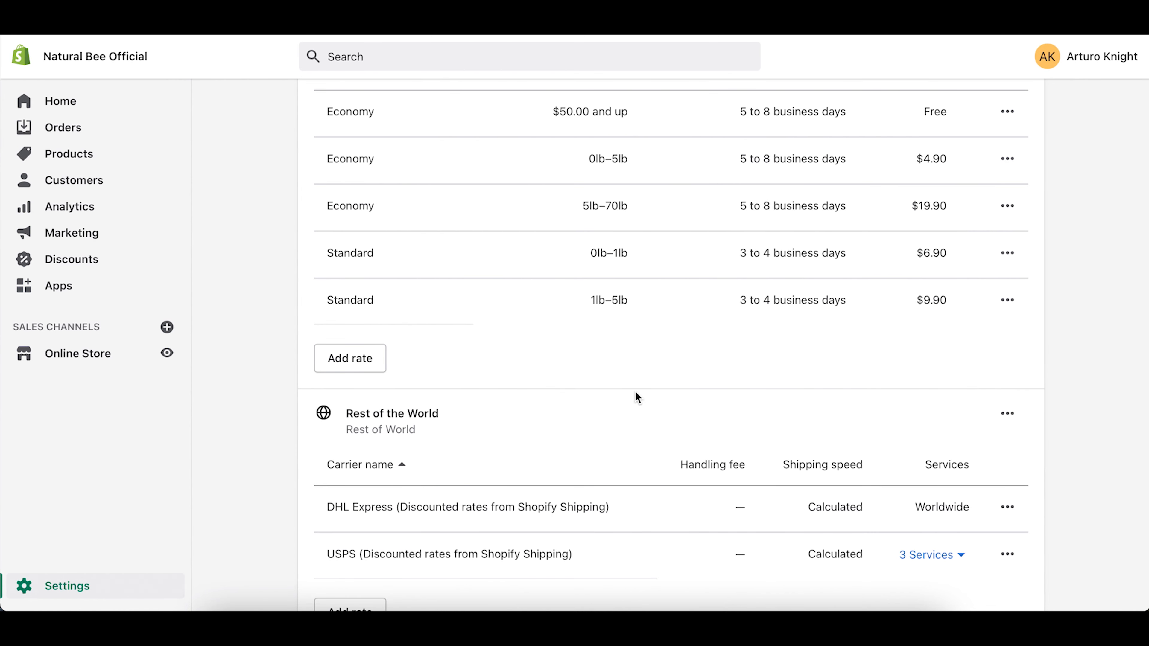
scroll(636, 395, "down", 1)
Step: Delete the USPS, DHL Express, and Standard 1lb–5lb and 0lb–1lb rates
left_click(1008, 536)
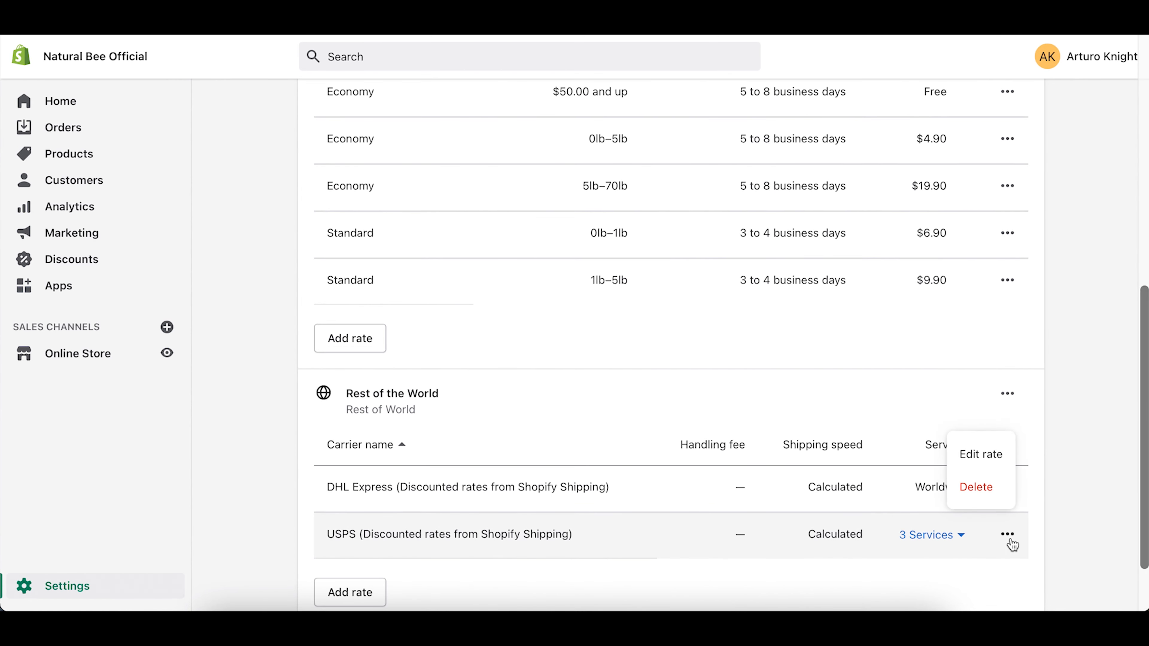
left_click(978, 489)
left_click(1009, 488)
left_click(975, 562)
left_click(1007, 291)
left_click(977, 363)
left_click(1008, 291)
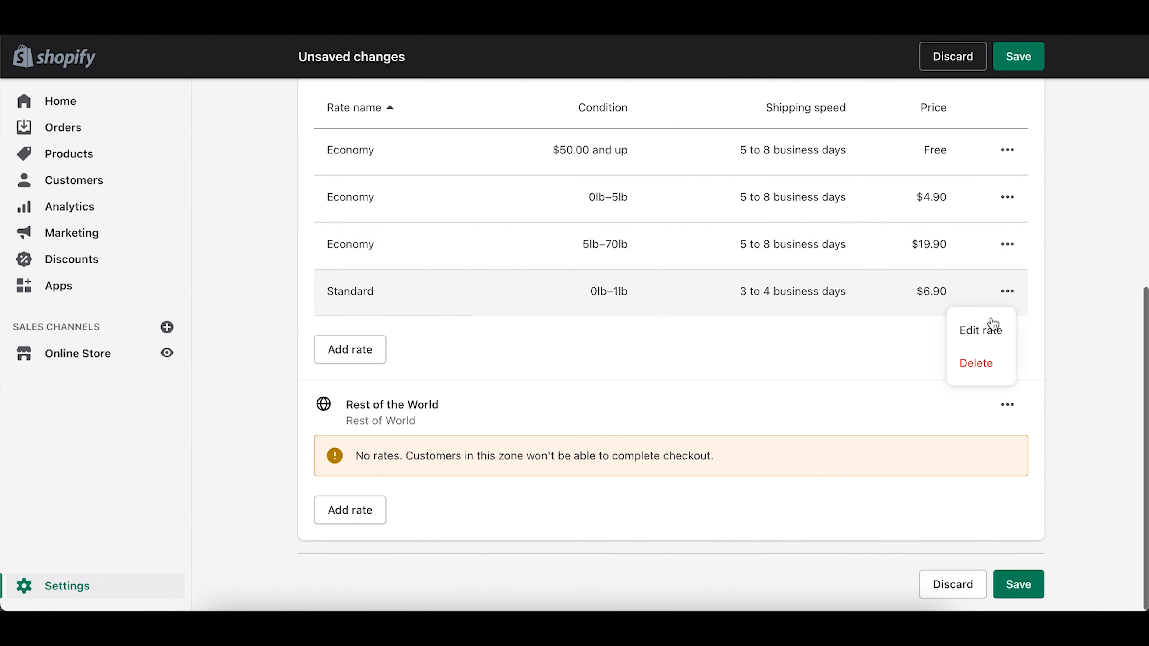
left_click(977, 363)
Step: Delete the remaining Economy rates, including the free $50.00-and-up rate, leaving both zones empty
left_click(1008, 291)
left_click(976, 363)
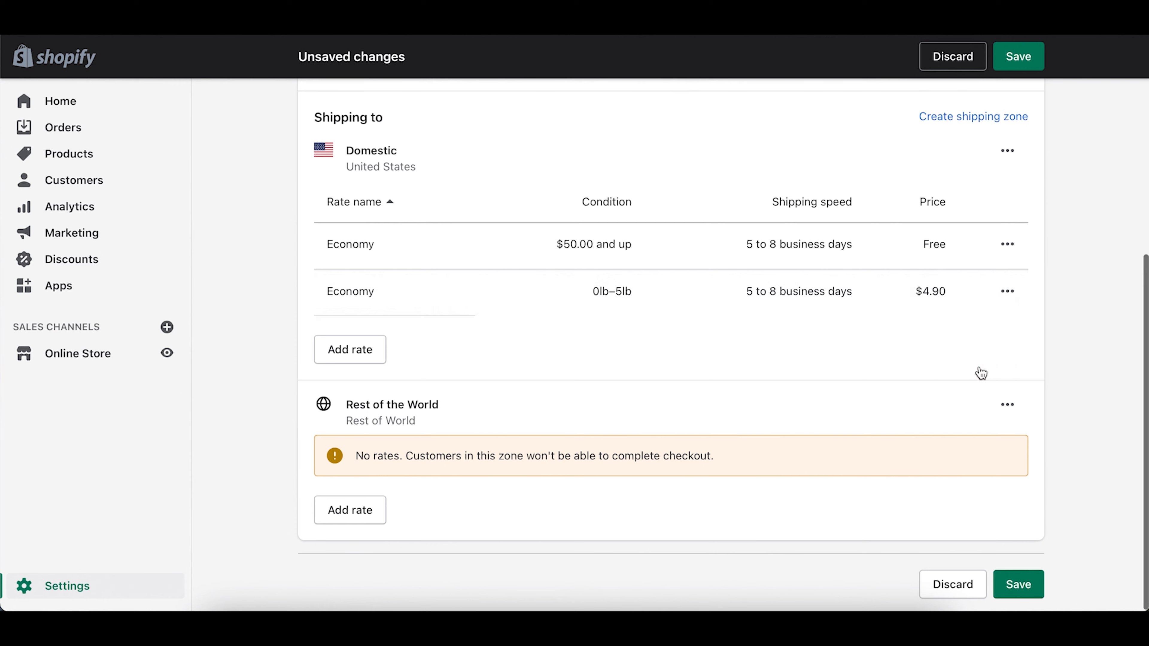
left_click(1008, 291)
left_click(976, 363)
left_click(1007, 292)
left_click(977, 362)
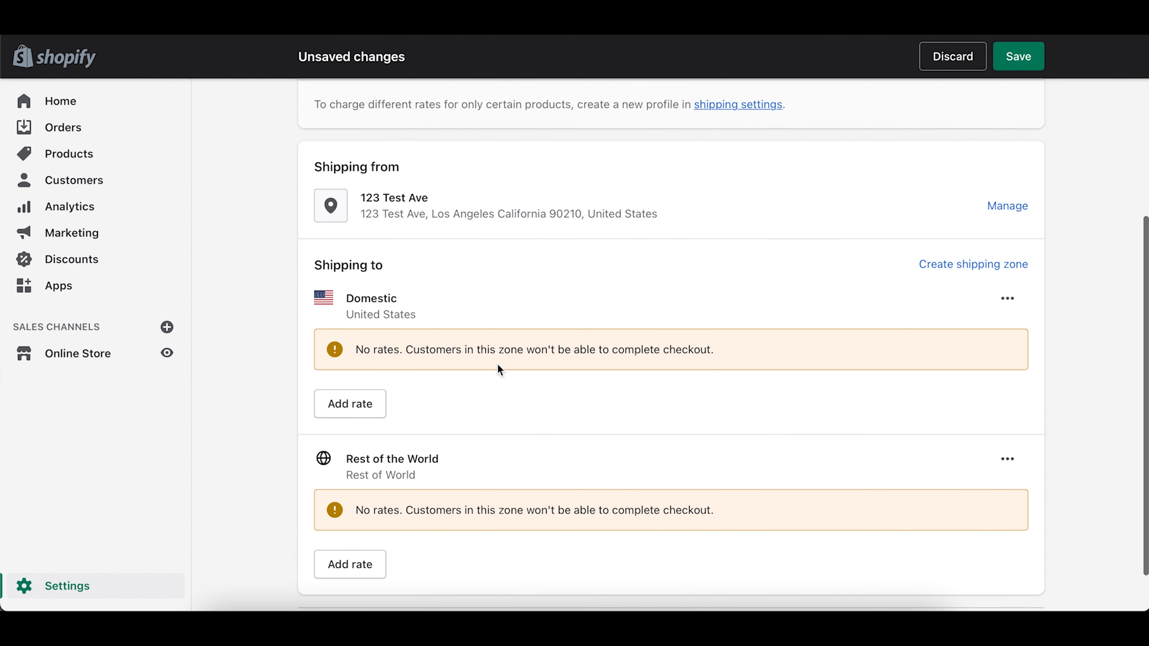
left_click_drag(332, 305, 424, 310)
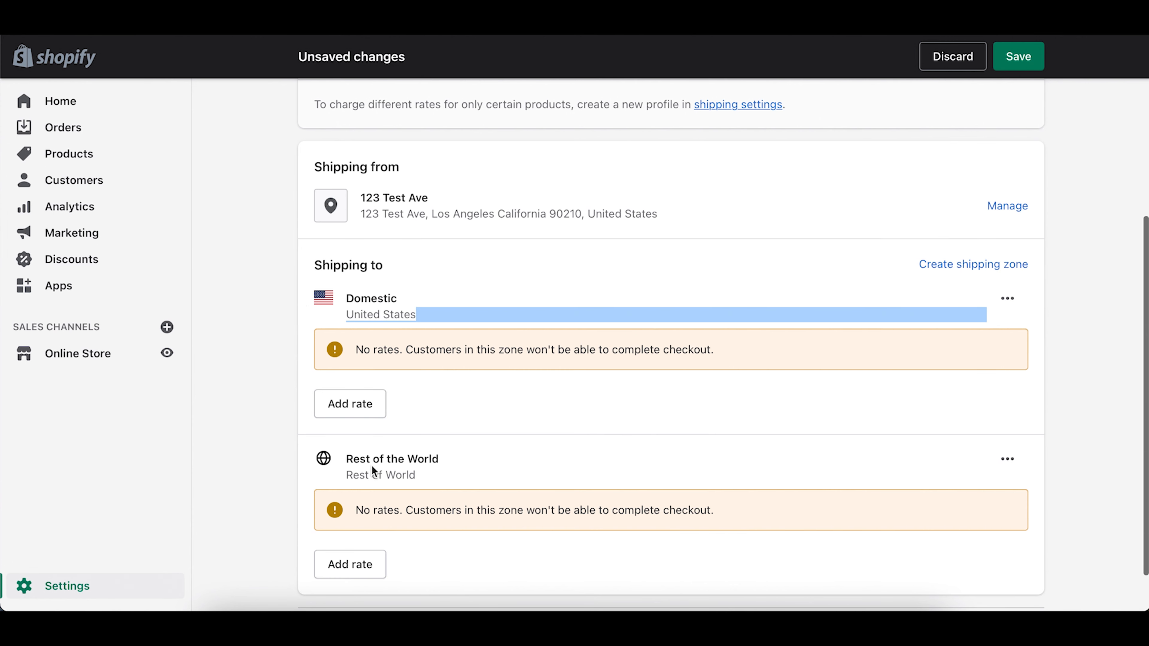
left_click_drag(346, 456, 444, 469)
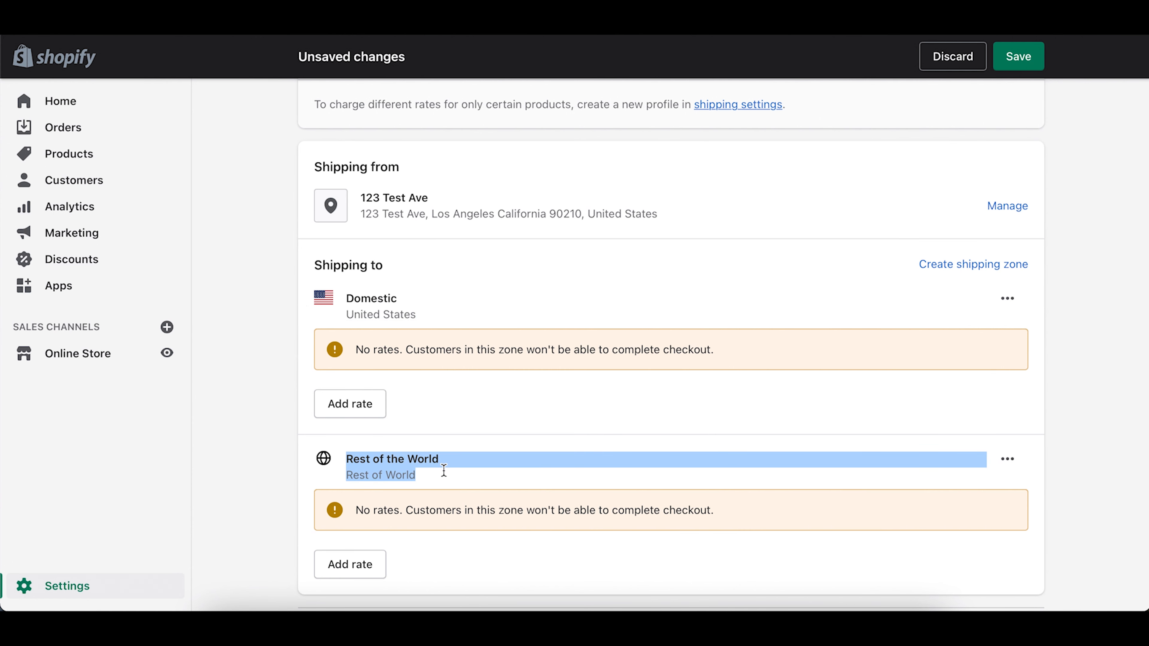
left_click(619, 522)
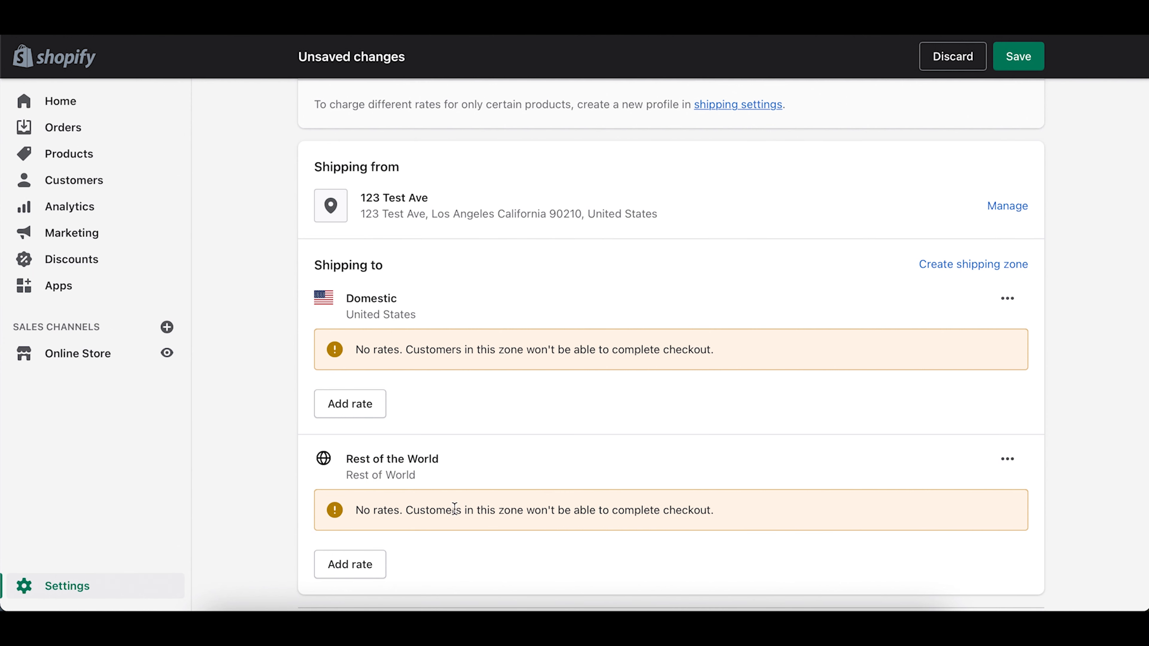
scroll(454, 508, "down", 2)
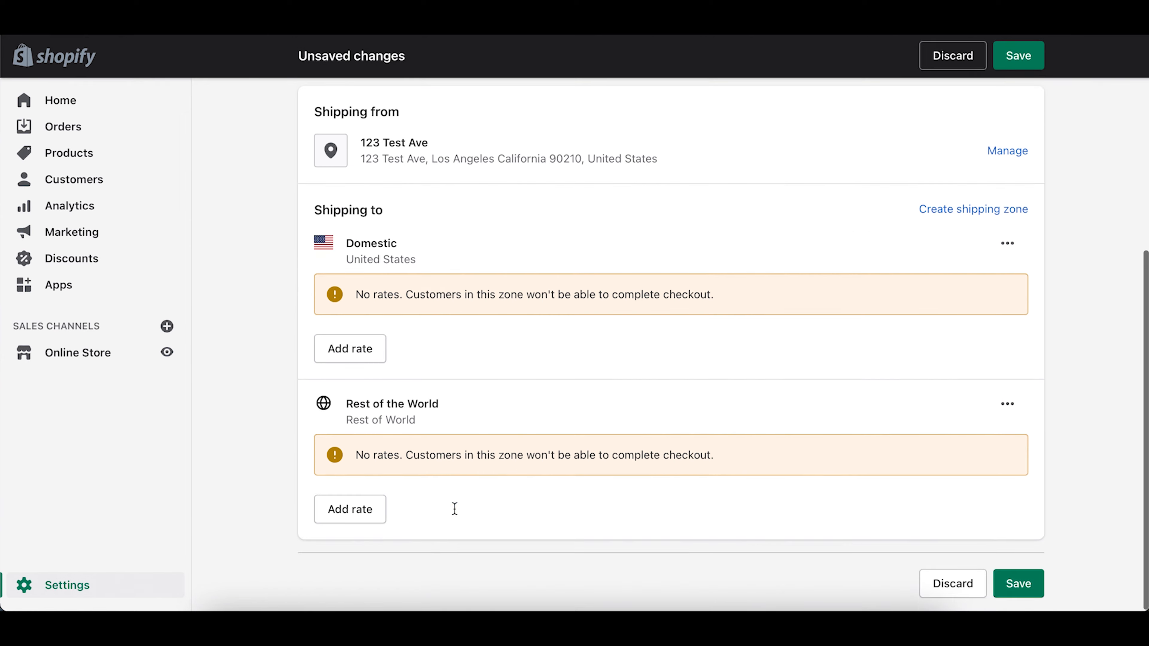
Step: Add a $0.00 custom flat rate named Free Shipping to the Domestic zone
left_click(353, 351)
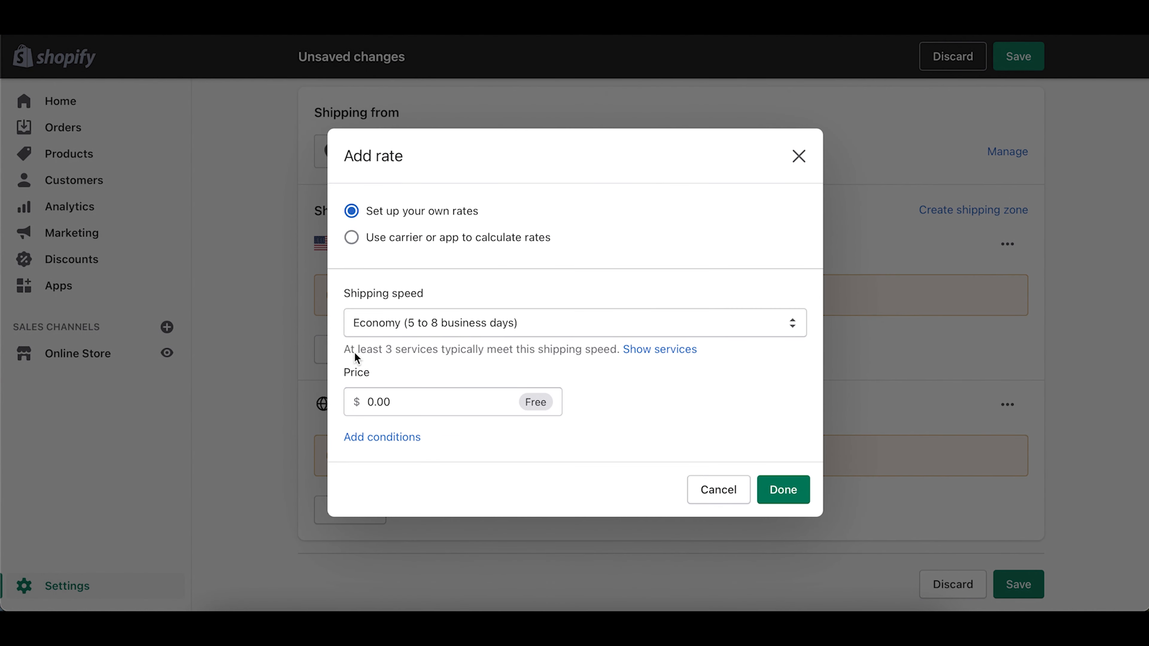
left_click(451, 323)
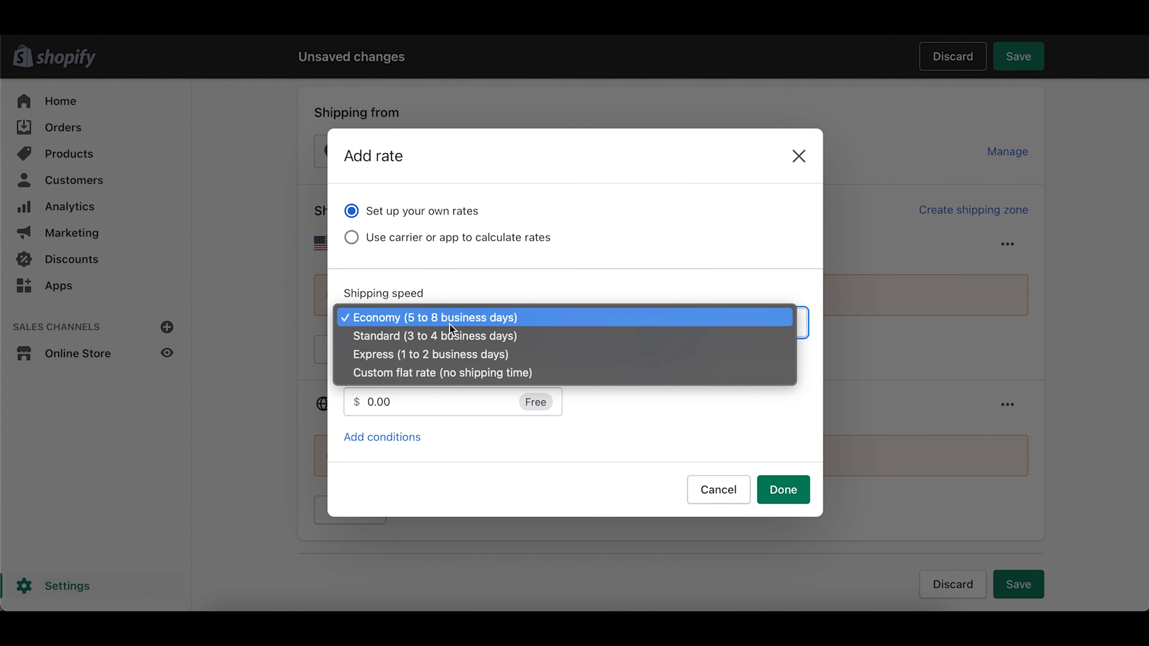
left_click(427, 376)
left_click(407, 382)
type("Free Shipping")
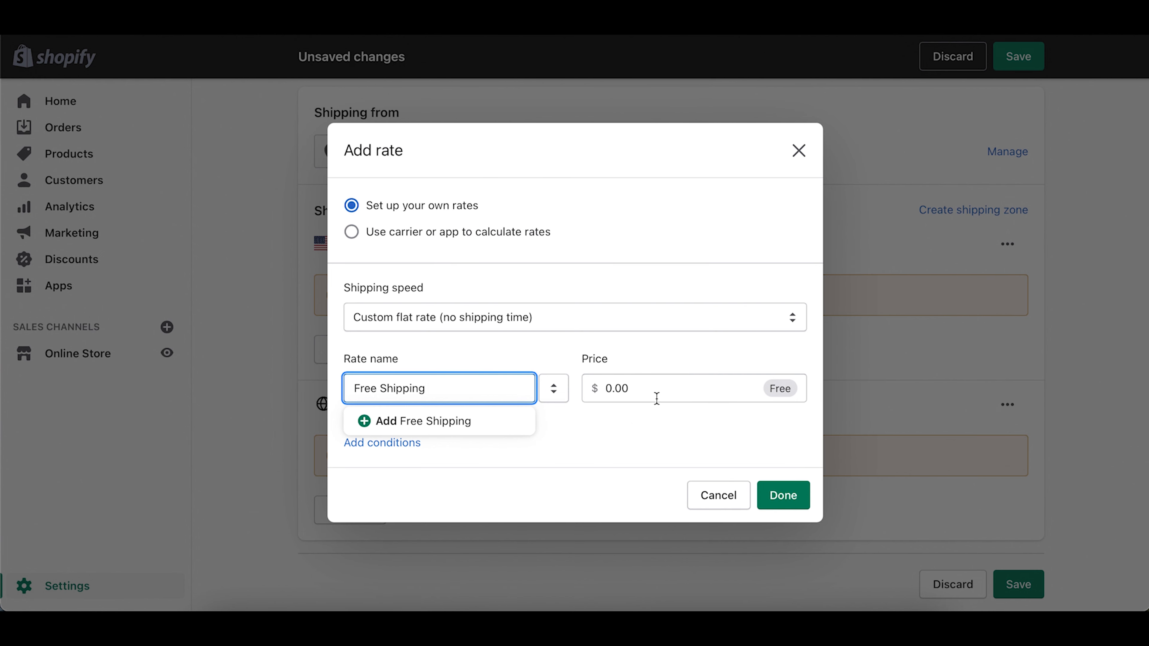
left_click(632, 414)
left_click(783, 495)
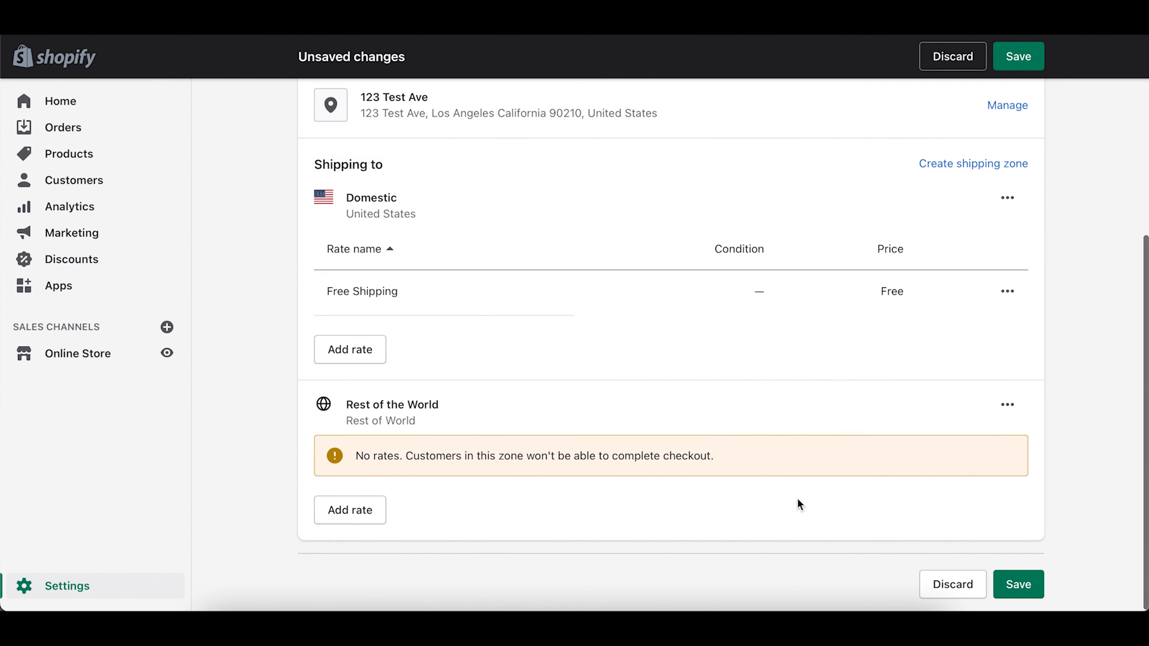
Step: Add the same $0.00 Free Shipping flat rate to Rest of the World and save the profile
left_click(354, 514)
left_click(418, 323)
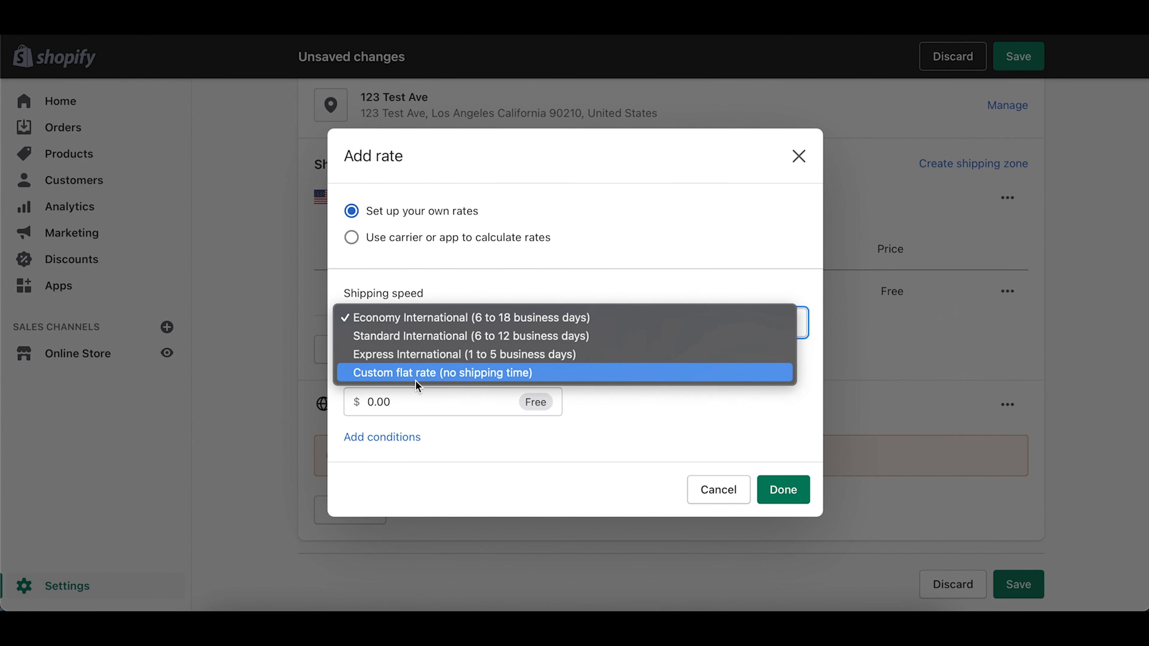
left_click(416, 379)
left_click(417, 387)
type("Free")
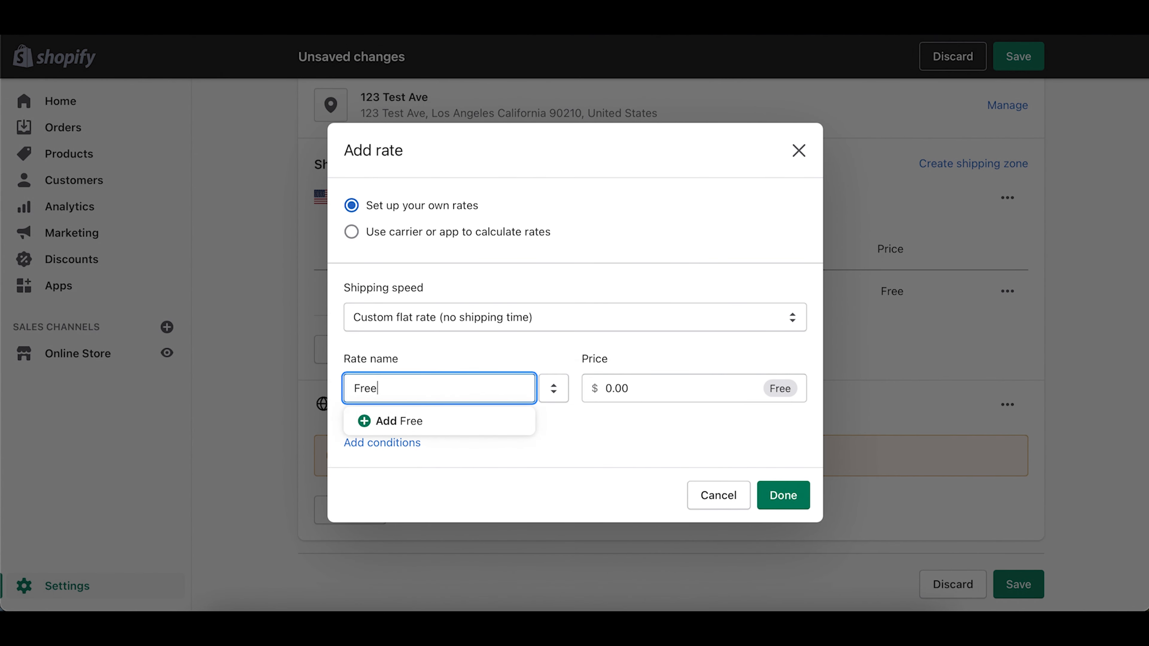
type(" Shipping")
left_click(690, 447)
left_click(789, 497)
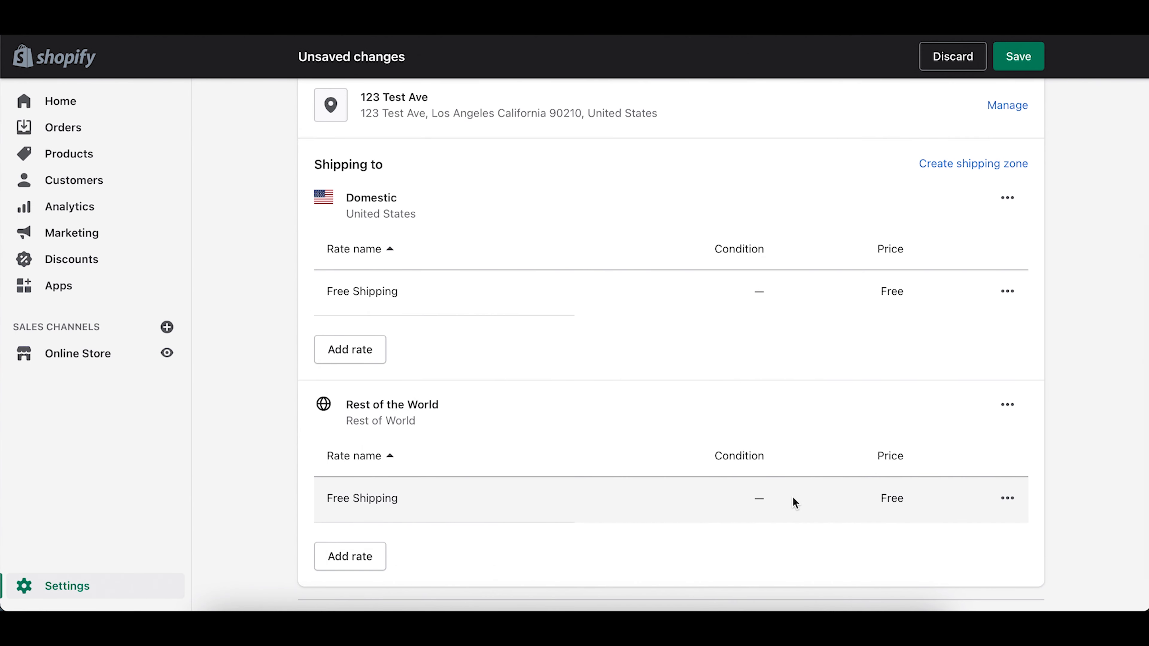
scroll(1091, 411, "down", 2)
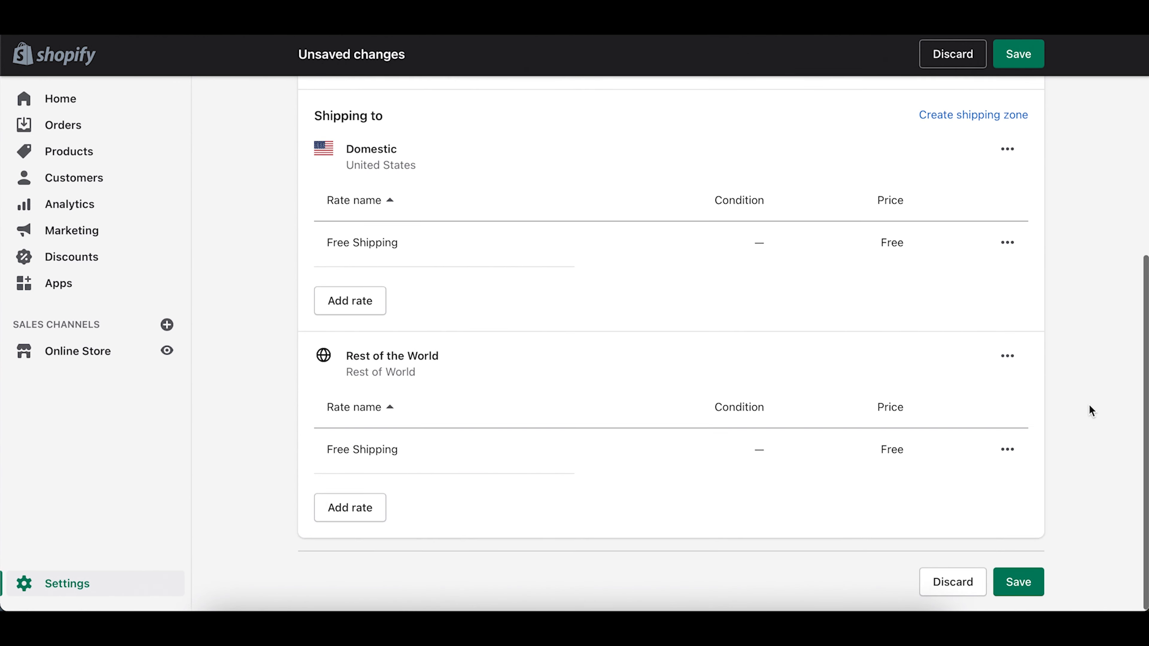
left_click(1019, 585)
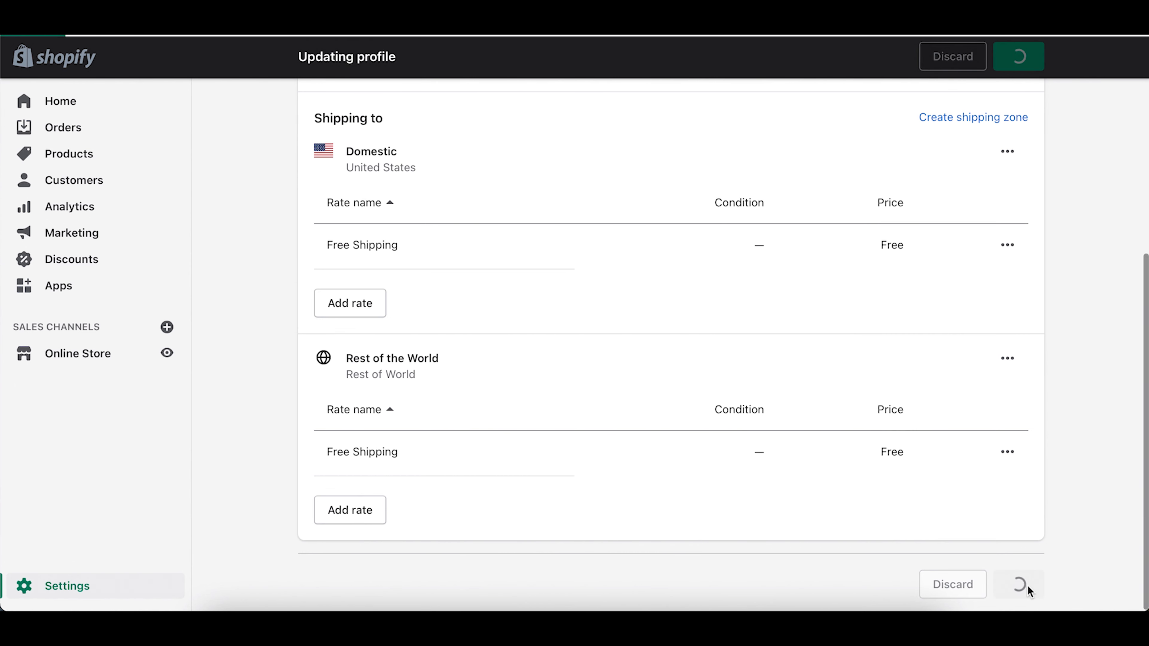